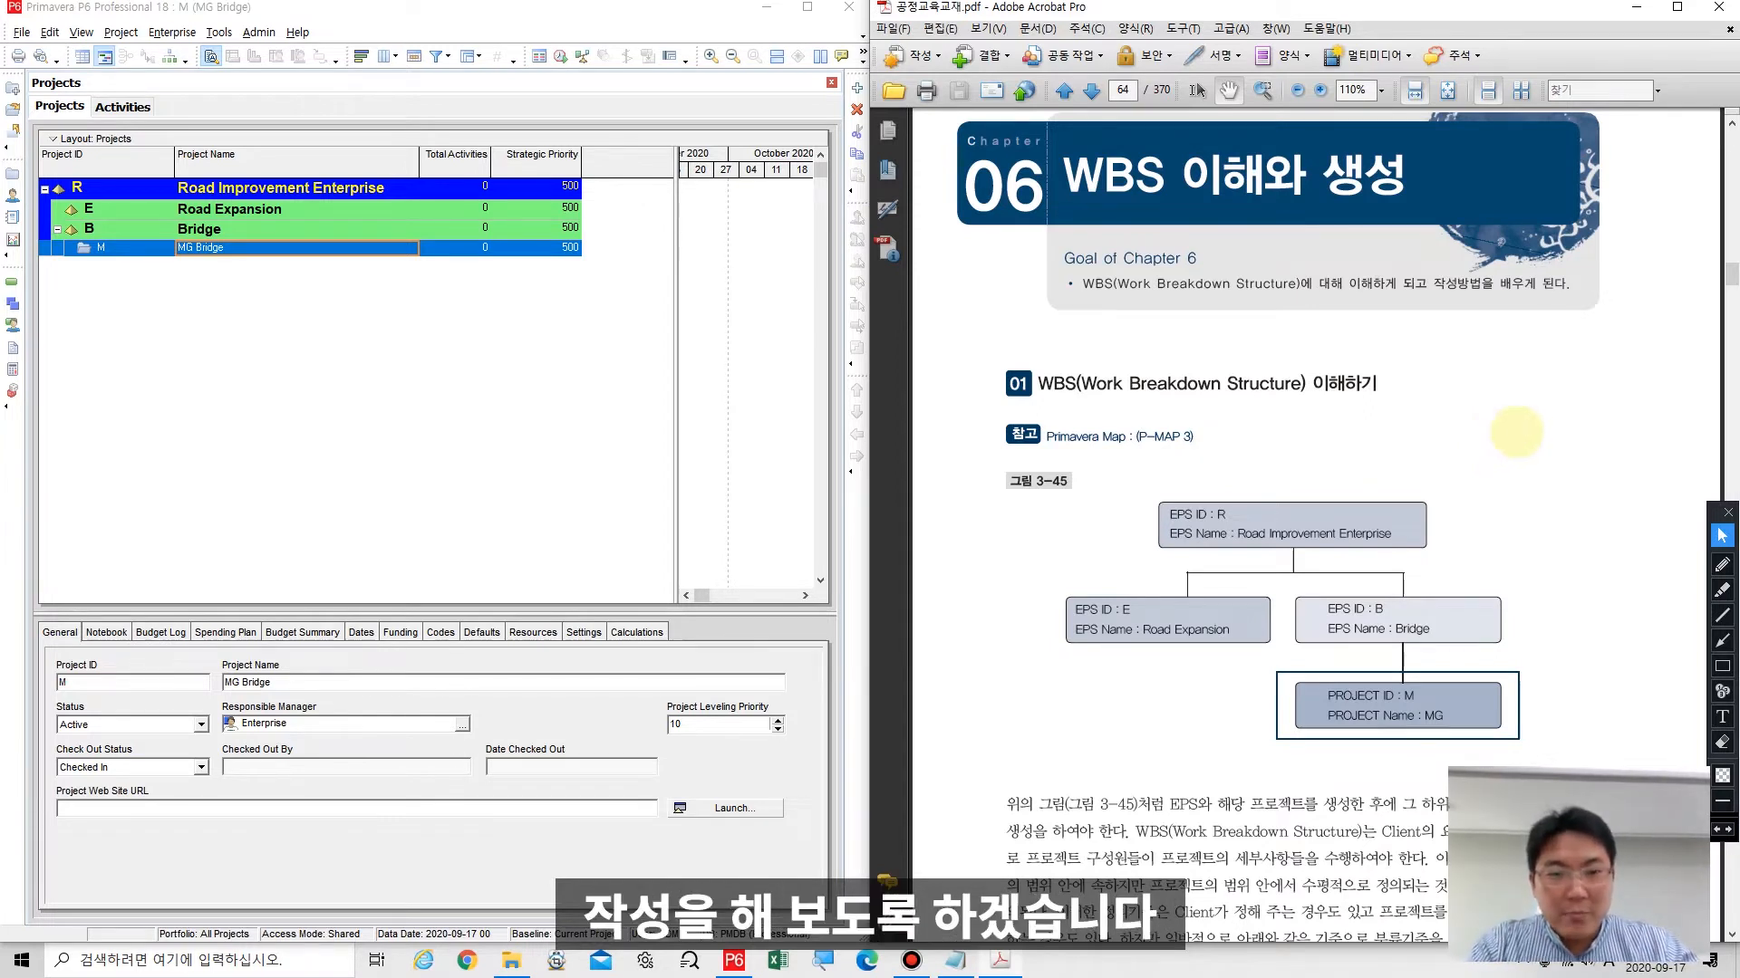
# Step: Examine the WBS chapter in the PDF textbook from page 64 to the MG BRIDGE project WBS chart on page 65
pyautogui.scroll(3, 1505, 421)
pyautogui.scroll(-18, 1505, 421)
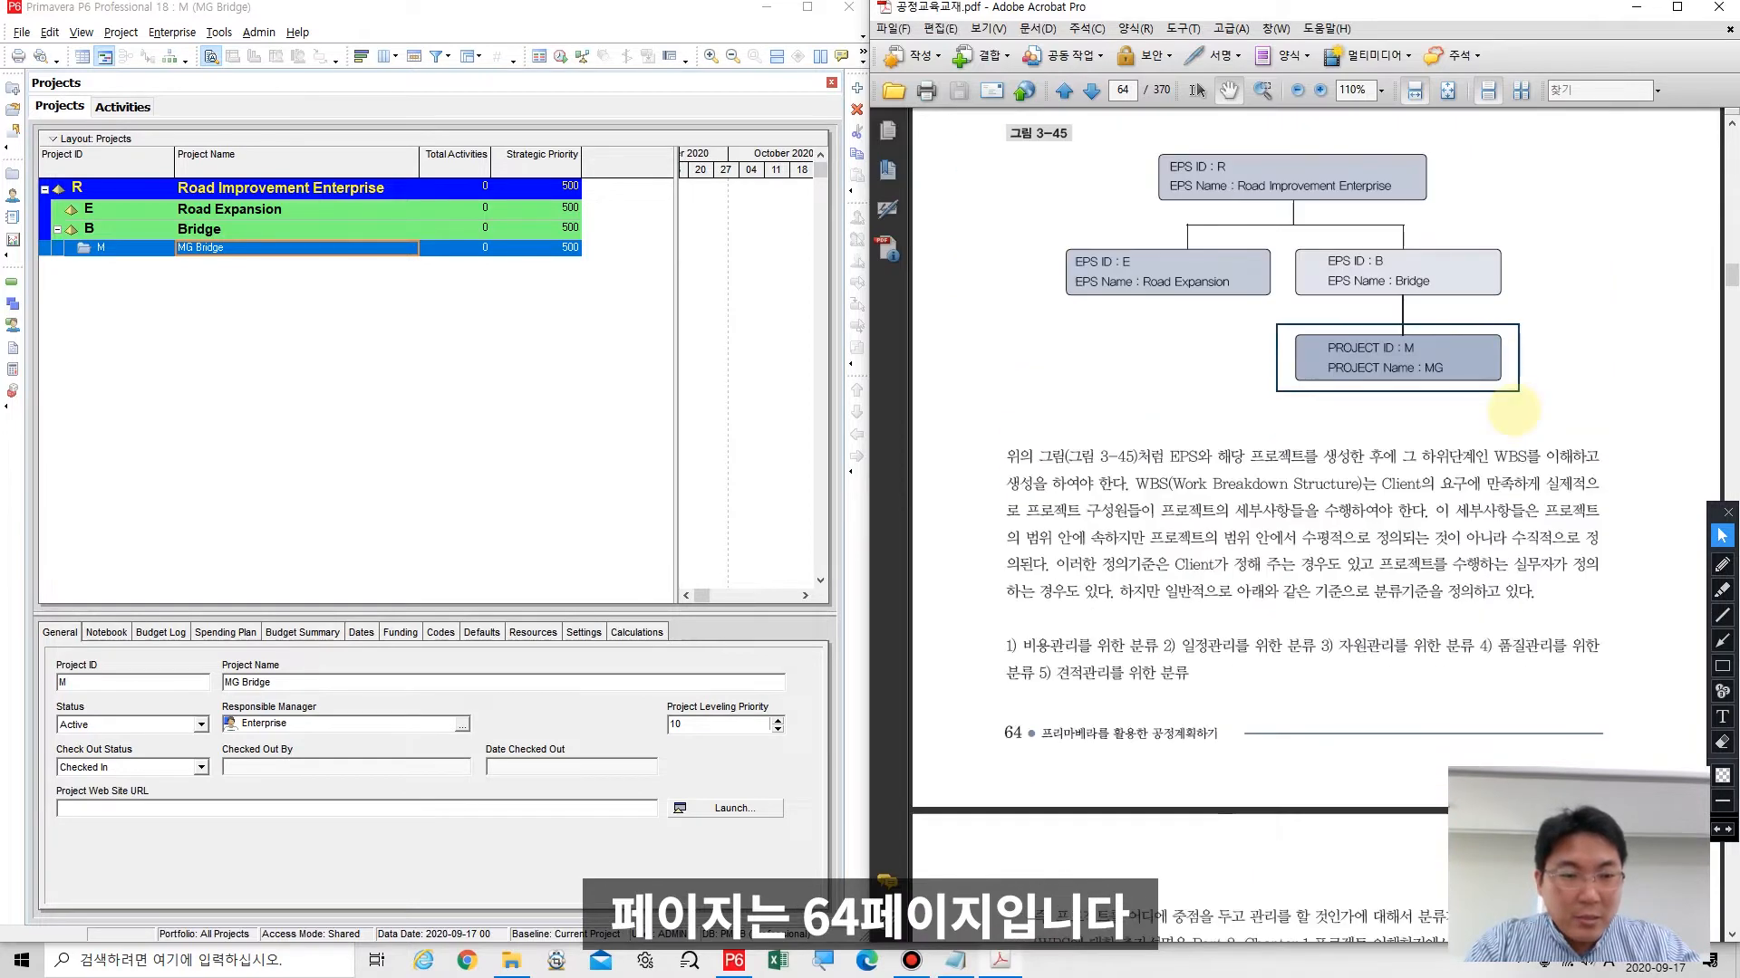
pyautogui.scroll(16, 1513, 409)
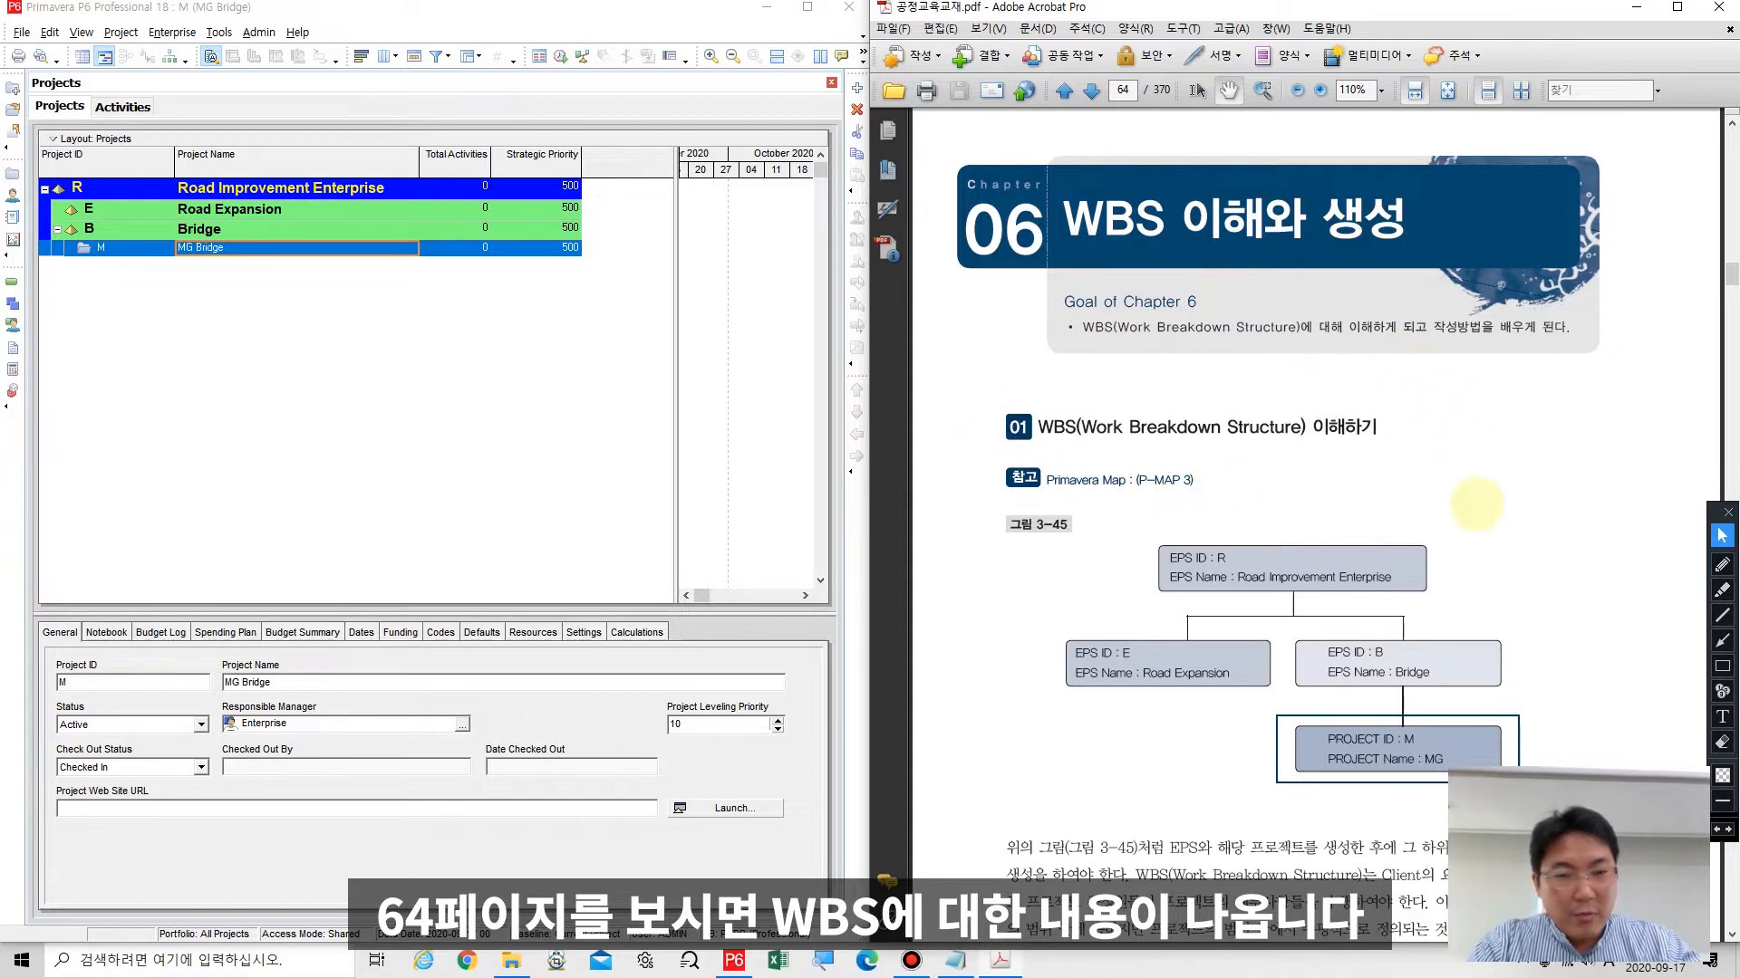
pyautogui.scroll(-5, 1473, 511)
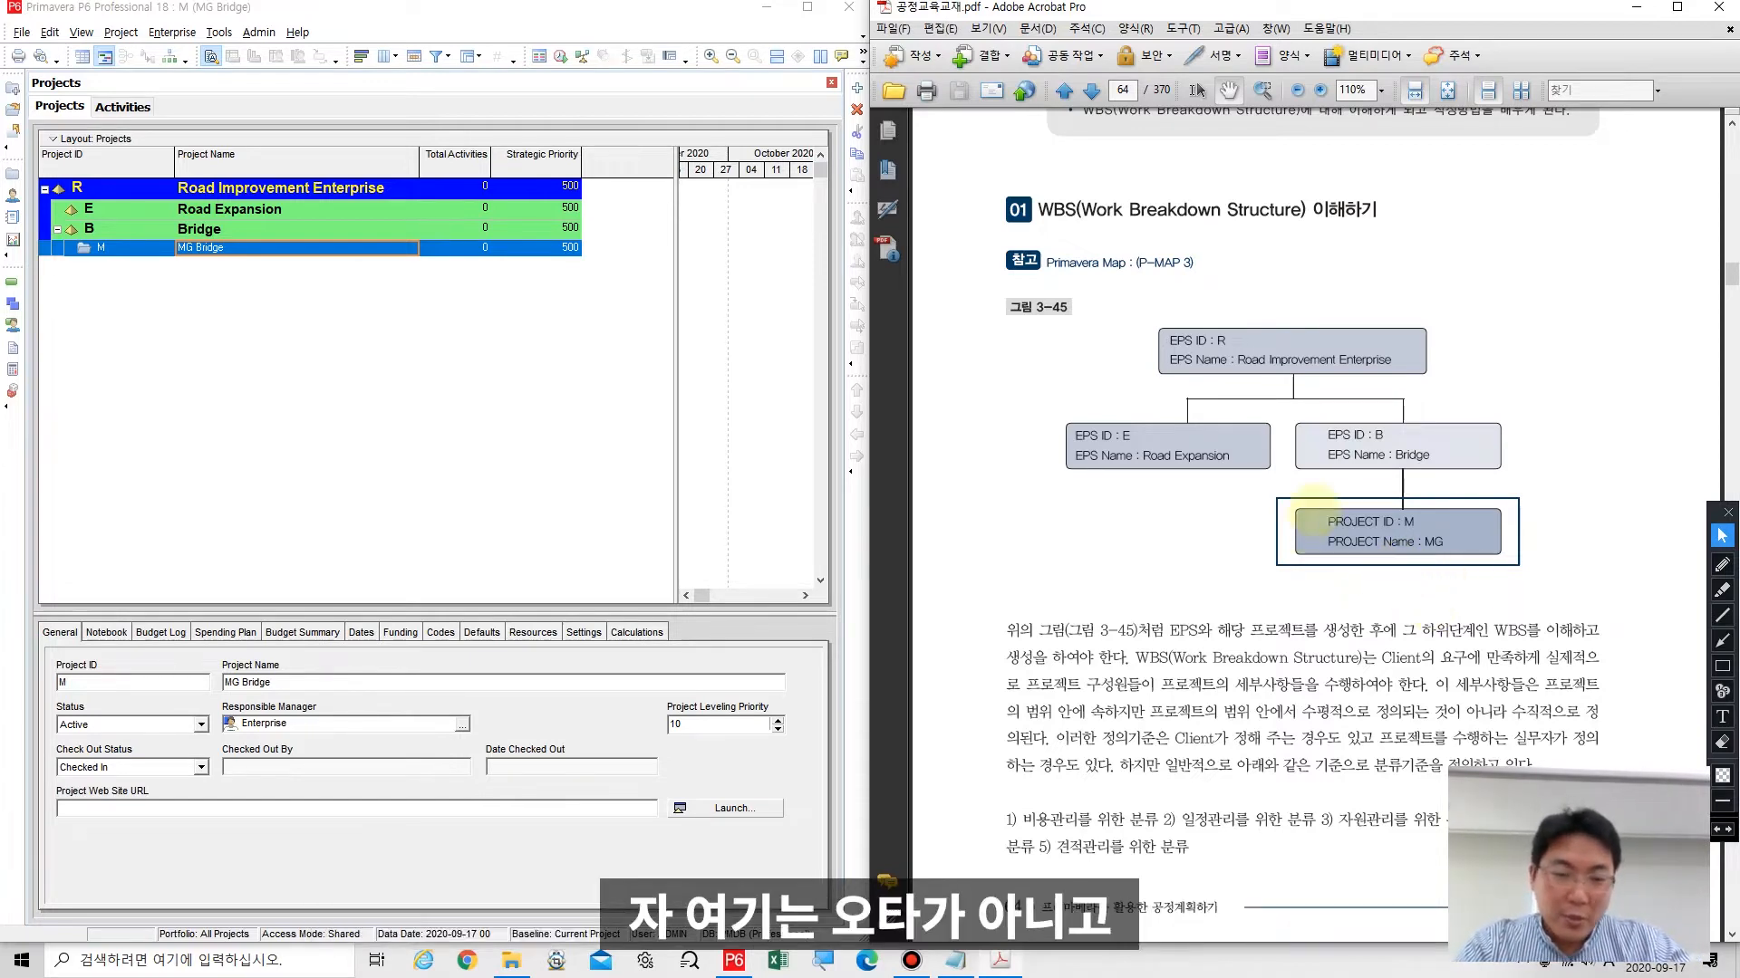
pyautogui.scroll(-5, 1329, 577)
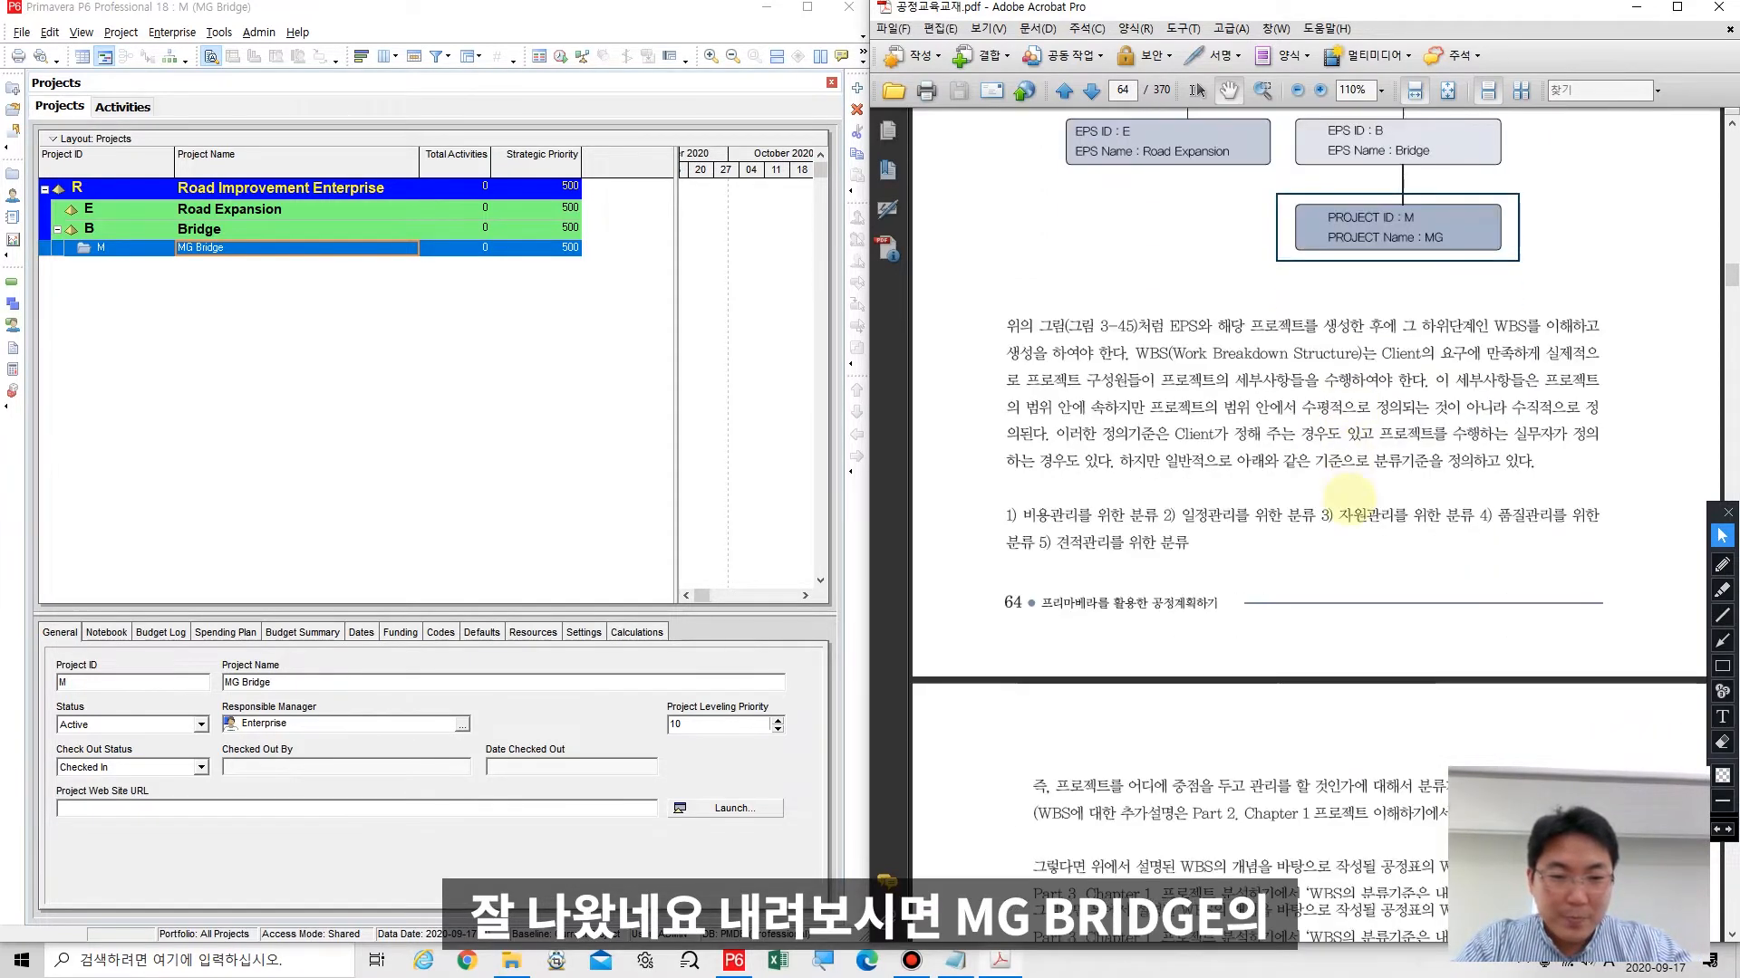
pyautogui.scroll(-8, 1349, 501)
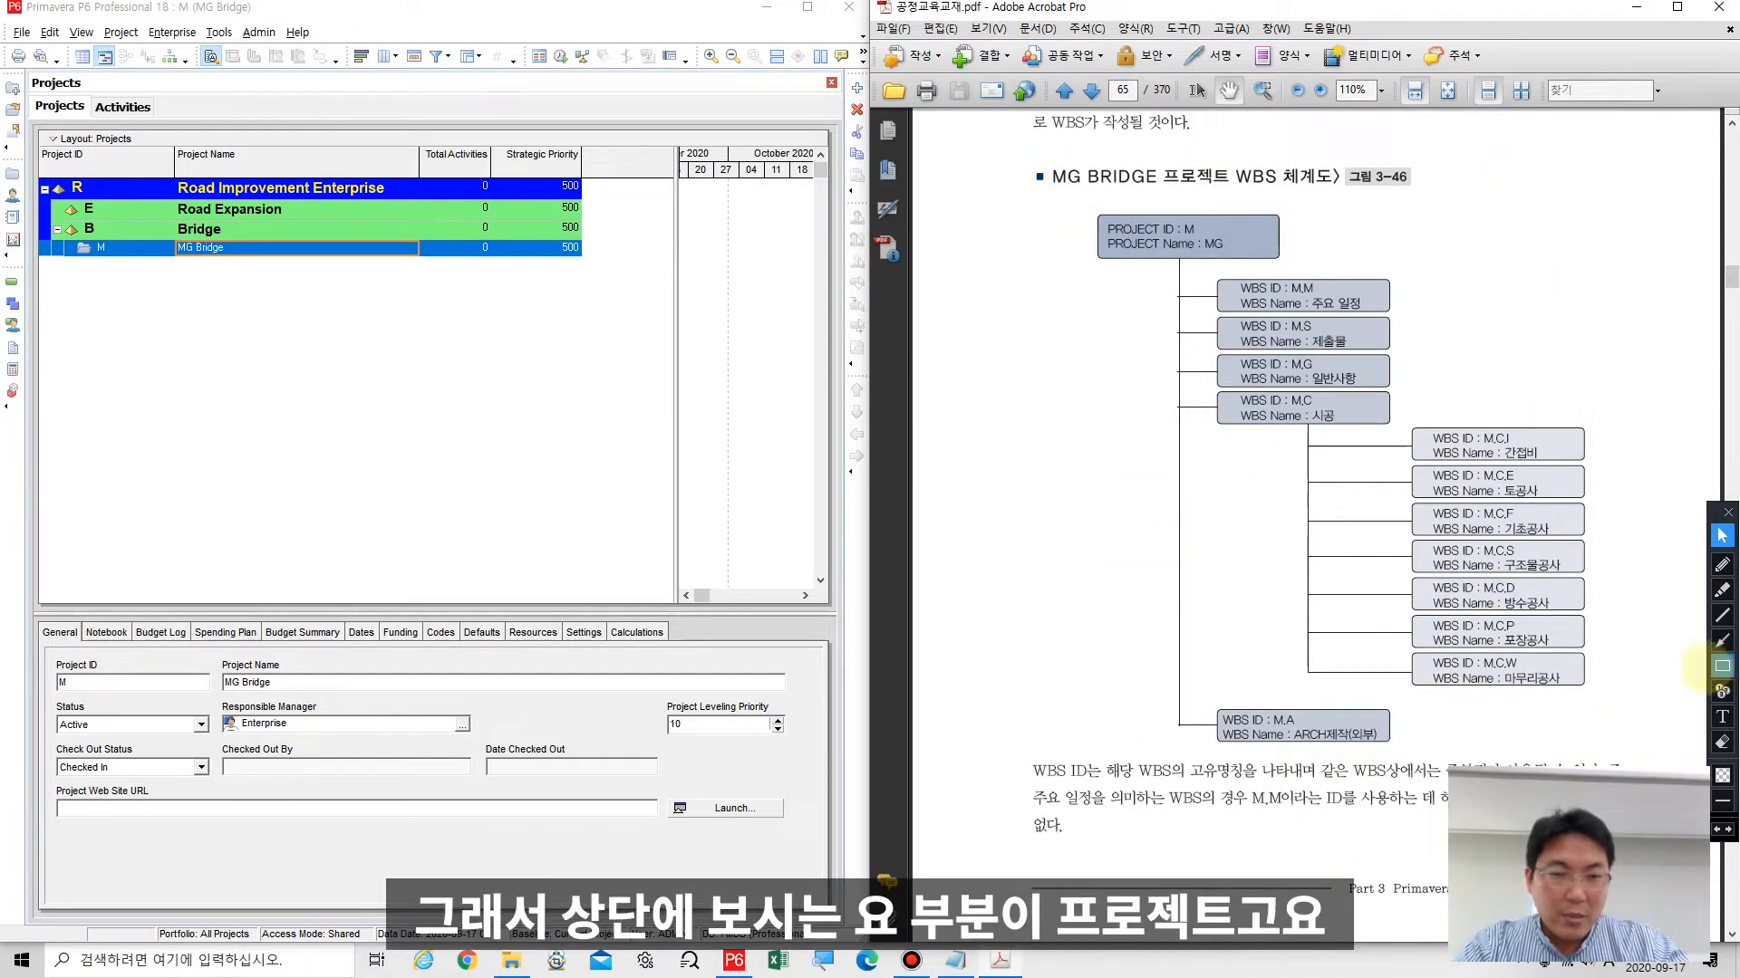
# Step: Mark up the WBS chart with a red rectangle around the project box and a red brace spanning all WBS boxes beneath it
pyautogui.click(1722, 666)
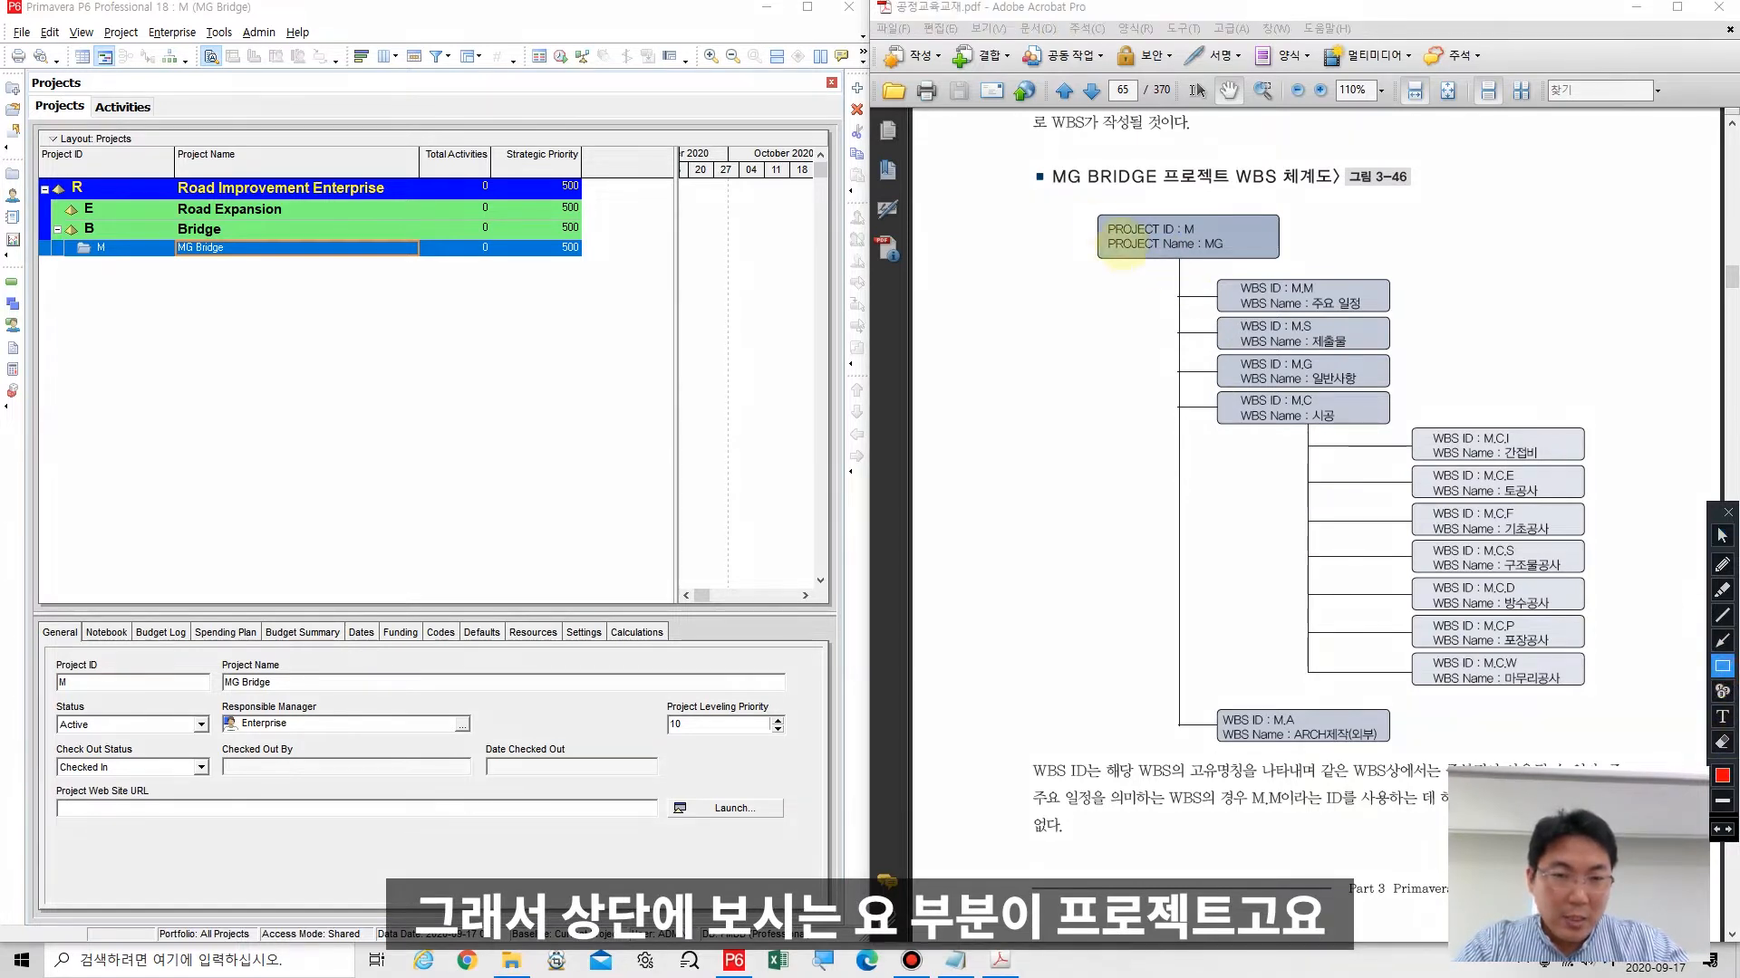
pyautogui.moveTo(1077, 202)
pyautogui.mouseDown()
pyautogui.moveTo(1178, 252)
pyautogui.moveTo(1305, 266)
pyautogui.mouseUp()
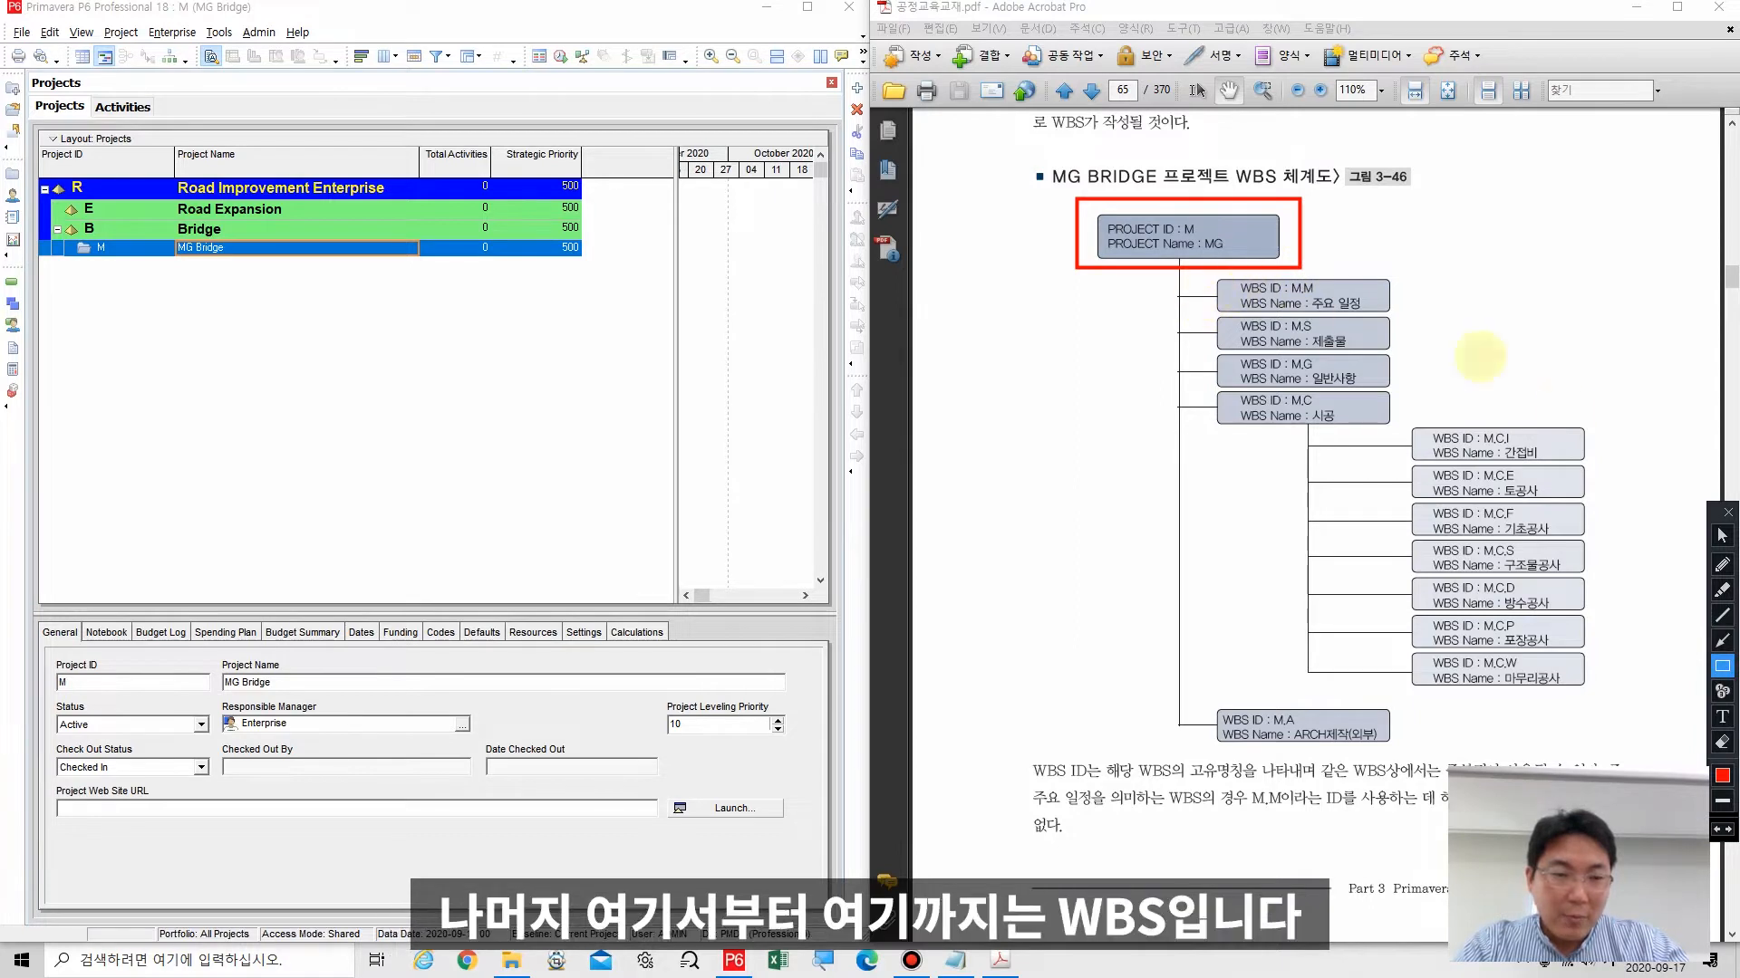
pyautogui.click(1721, 565)
pyautogui.moveTo(1207, 277)
pyautogui.mouseDown()
pyautogui.moveTo(1128, 299)
pyautogui.moveTo(1155, 444)
pyautogui.moveTo(1103, 504)
pyautogui.moveTo(1132, 553)
pyautogui.moveTo(1137, 721)
pyautogui.moveTo(1225, 776)
pyautogui.mouseUp()
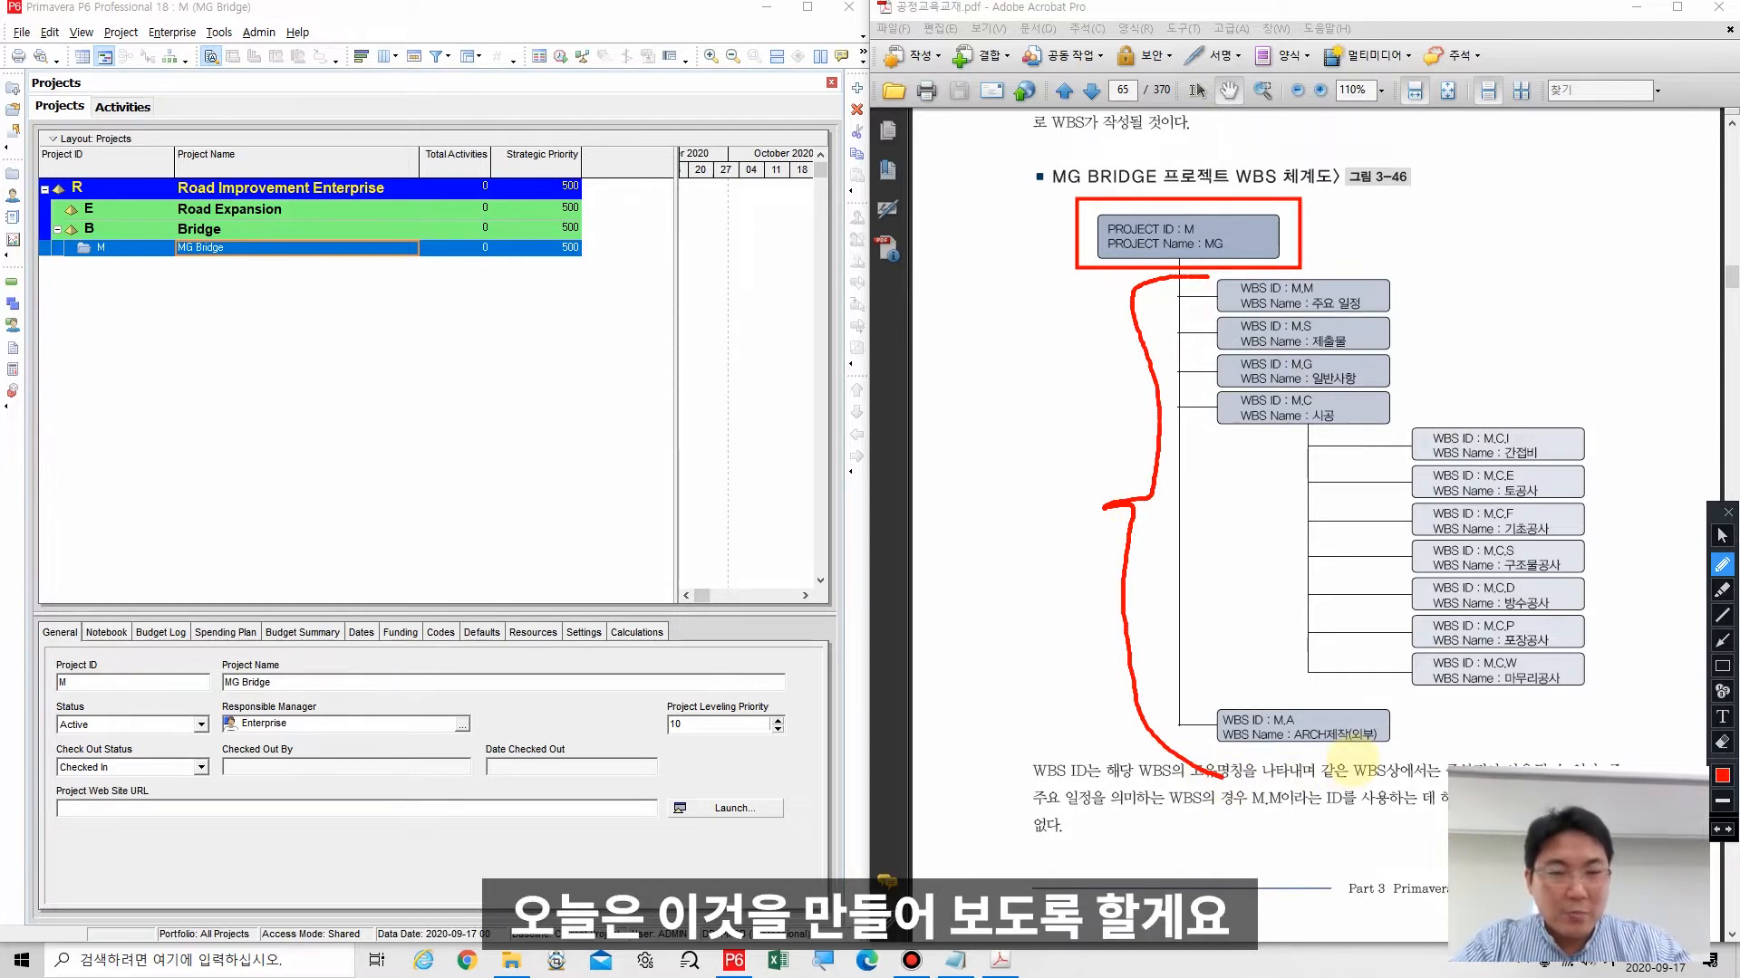
pyautogui.click(1721, 537)
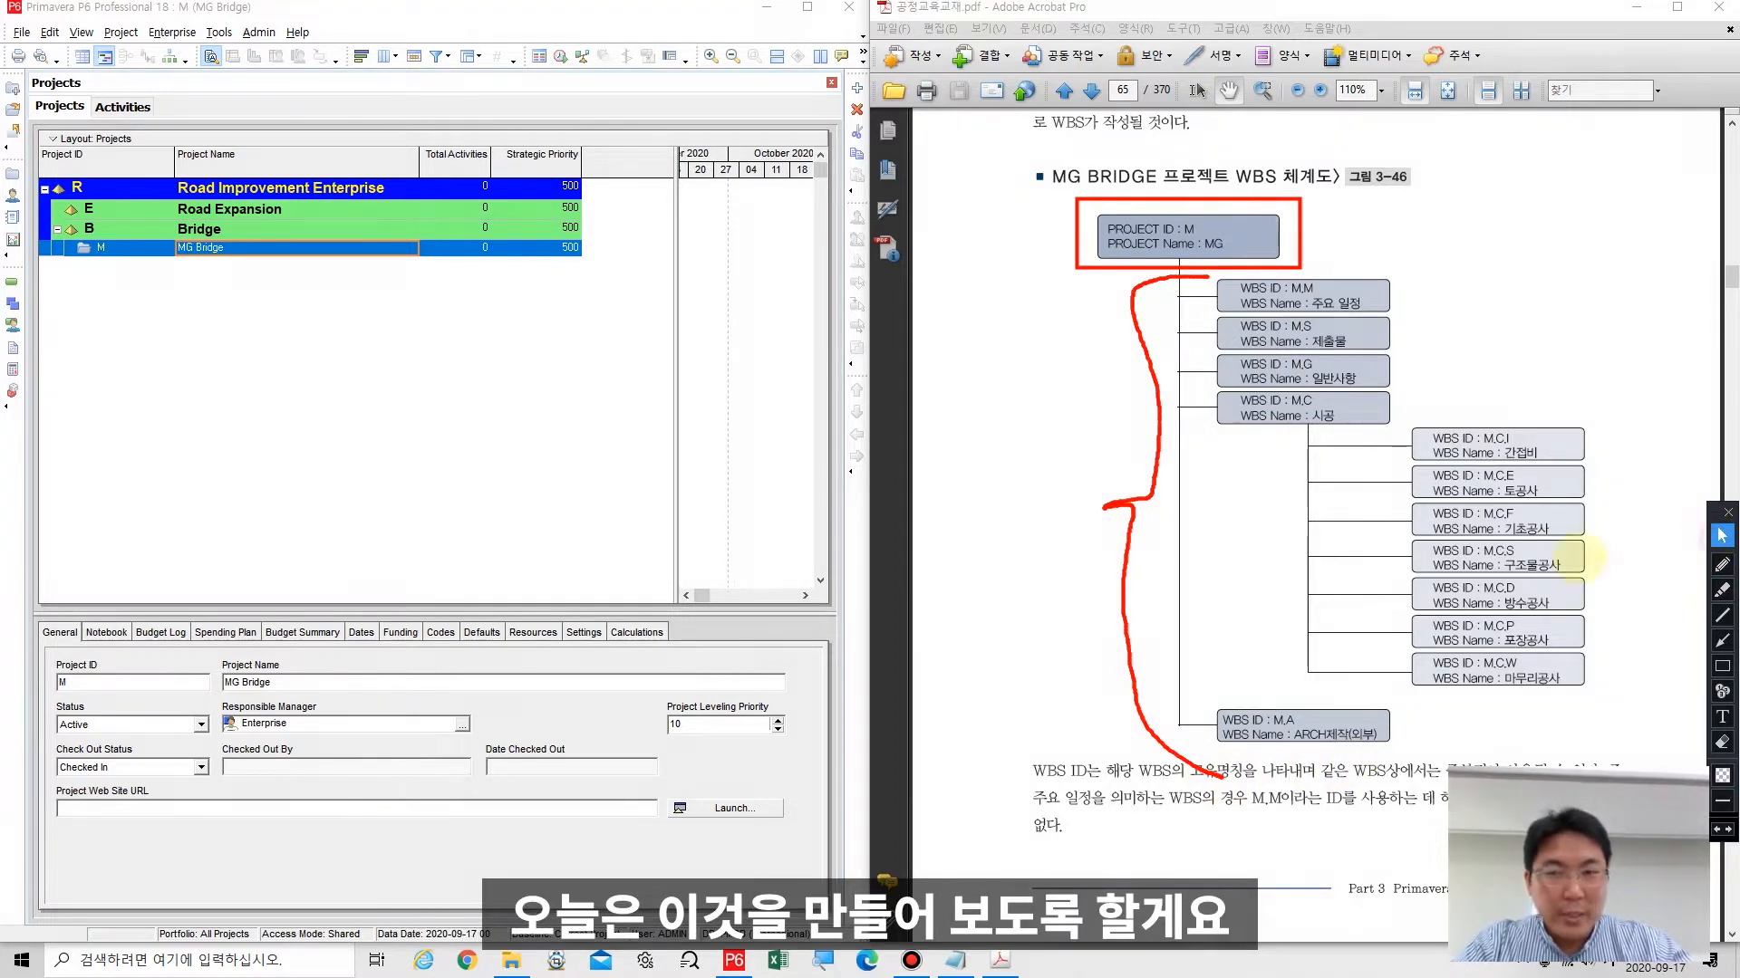
# Step: Outline the WBS icon in Primavera P6 with a small red rectangle
pyautogui.click(523, 419)
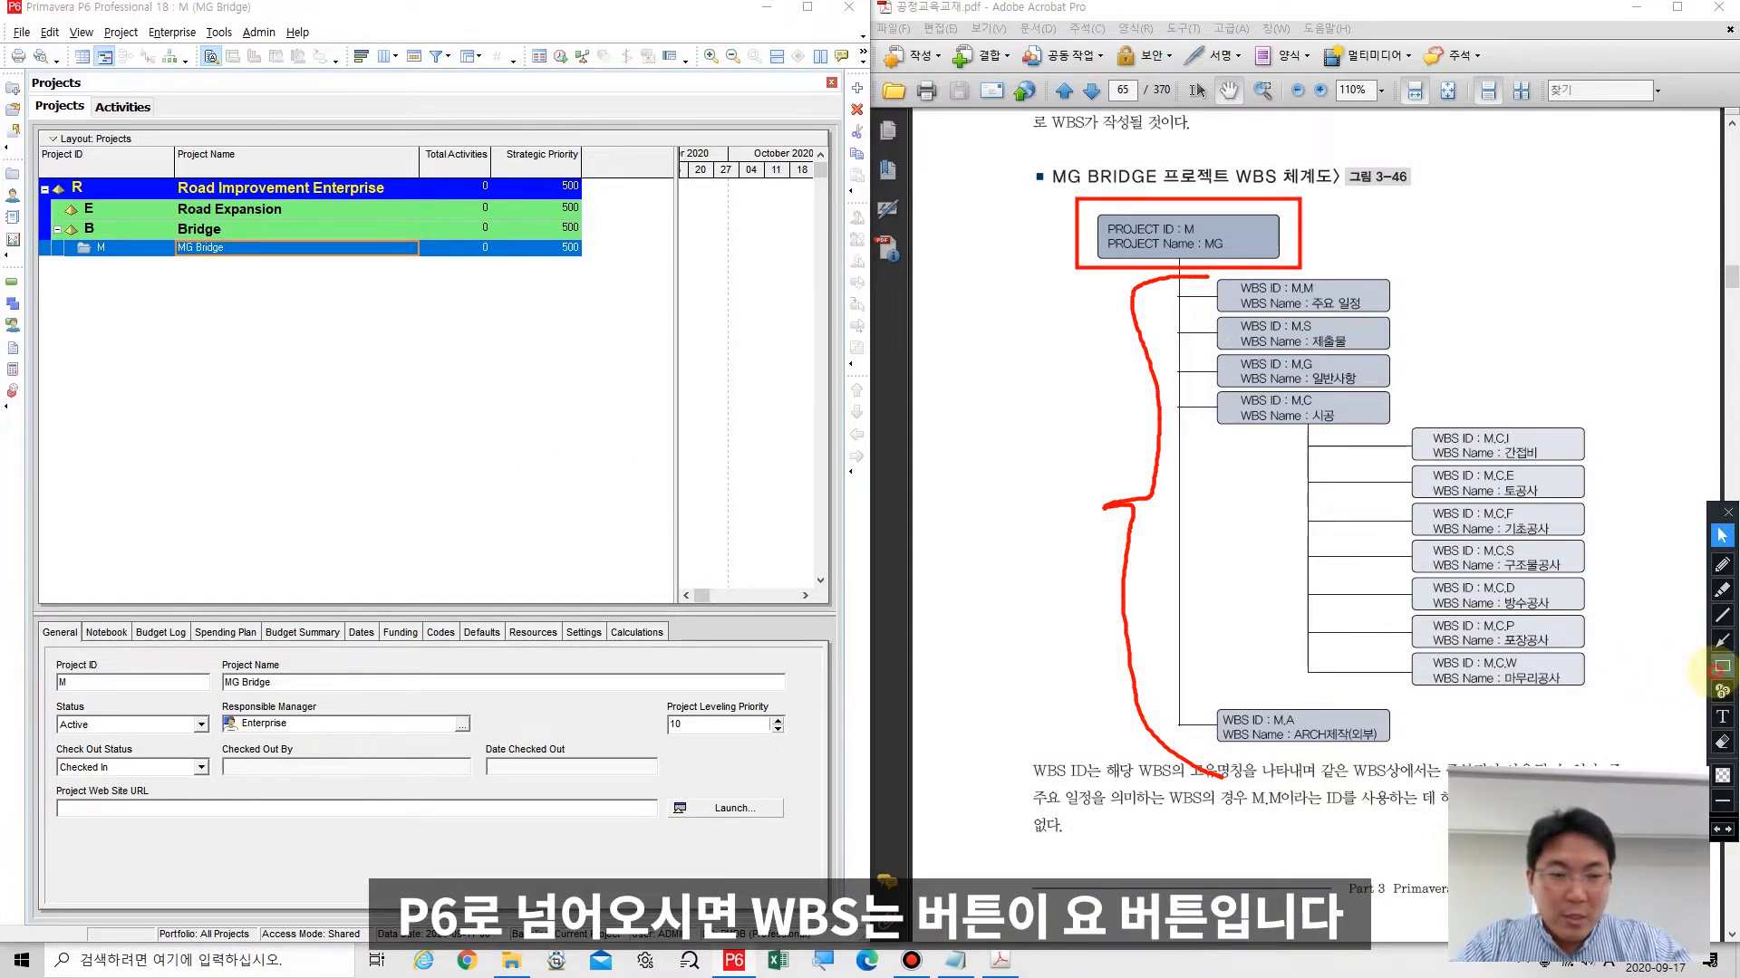
pyautogui.click(1715, 668)
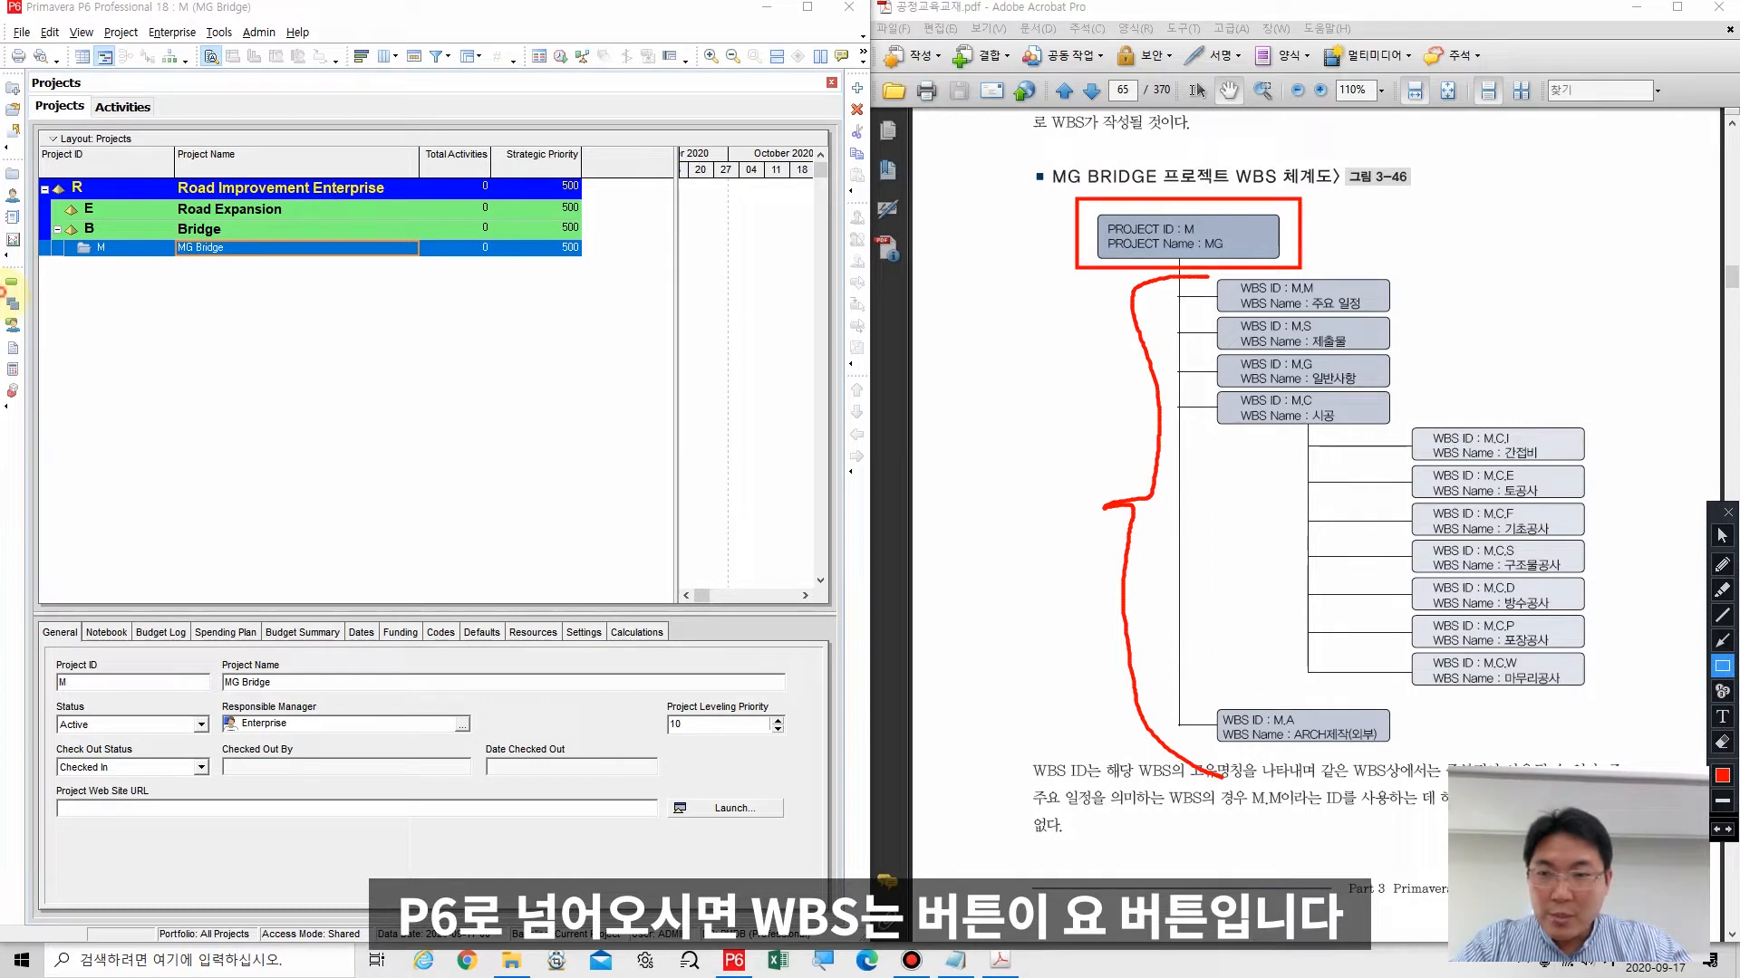
pyautogui.moveTo(3, 290); pyautogui.dragTo(28, 316)
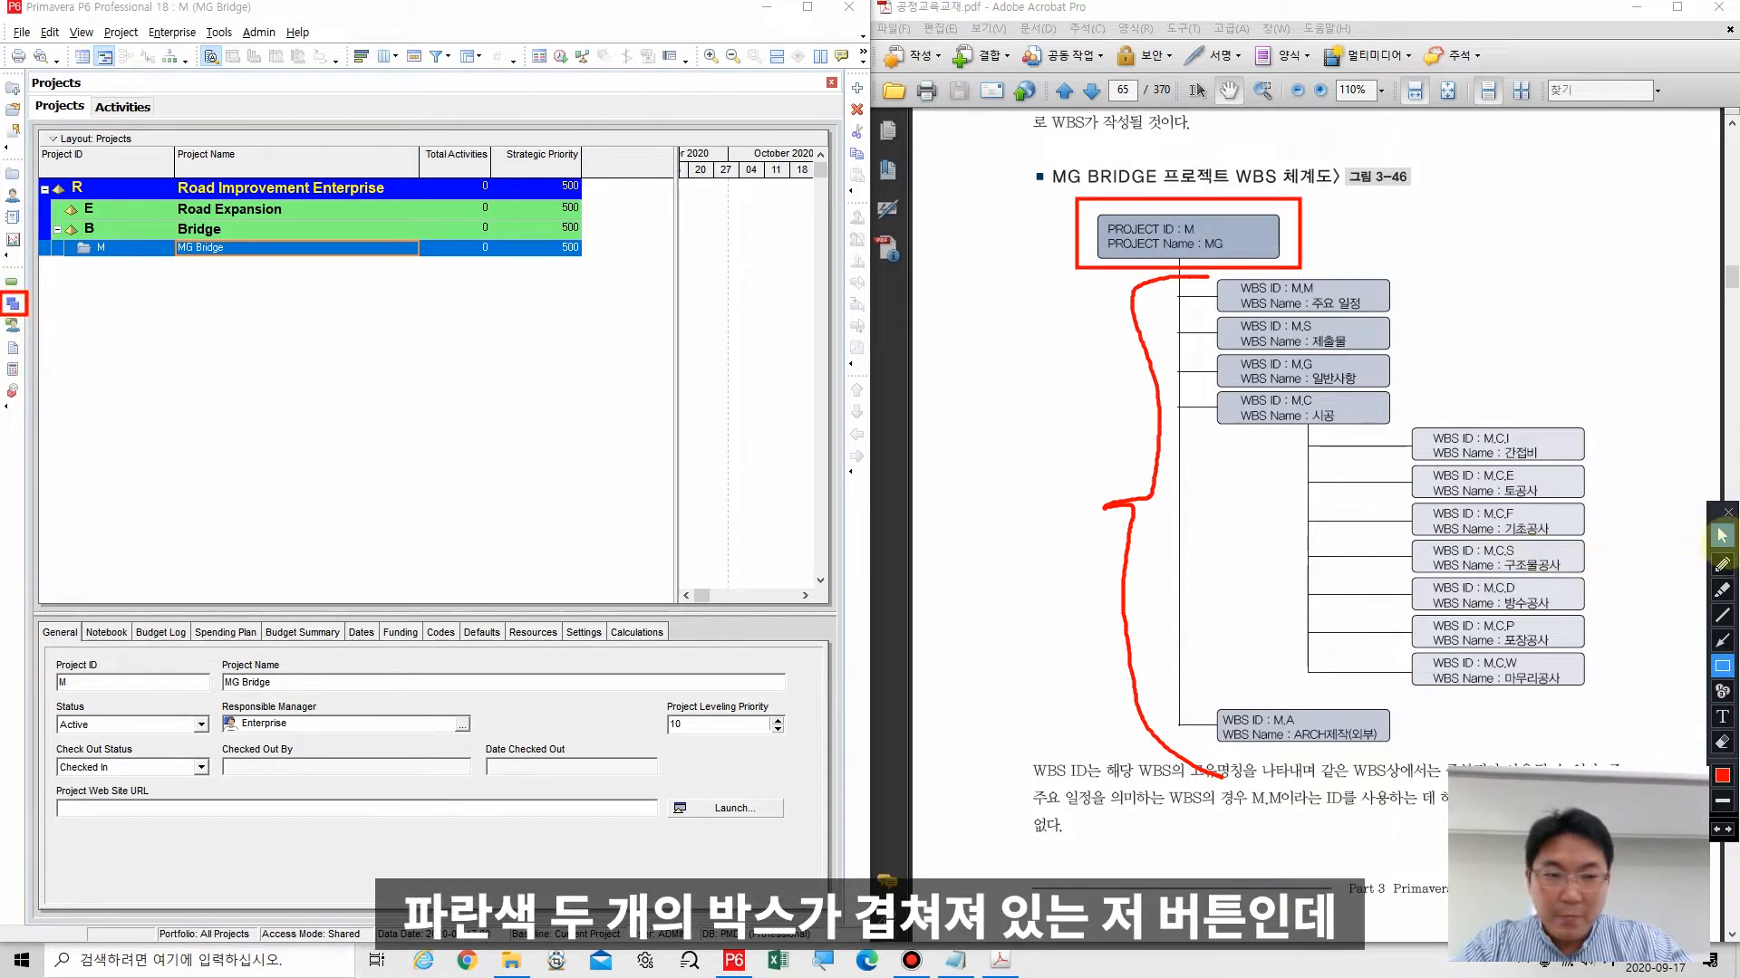
pyautogui.click(1720, 537)
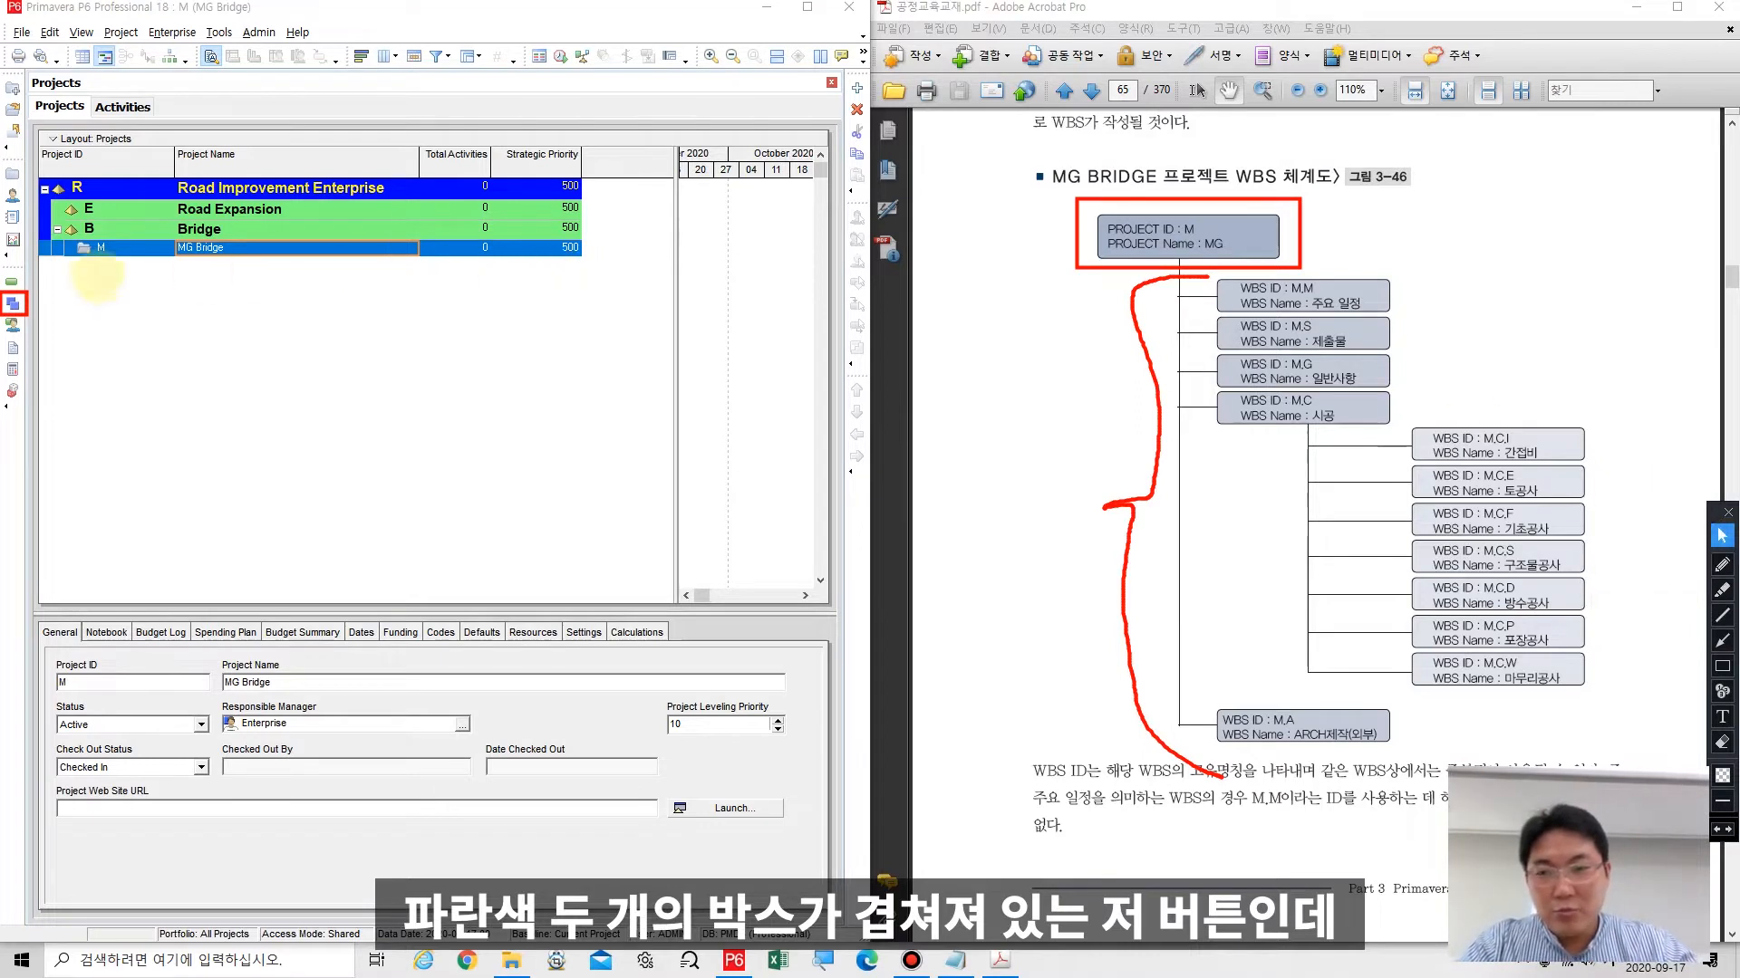
# Step: Open the WBS view for the MG Bridge project, widen its WBS table and shrink the details area below
pyautogui.click(13, 304)
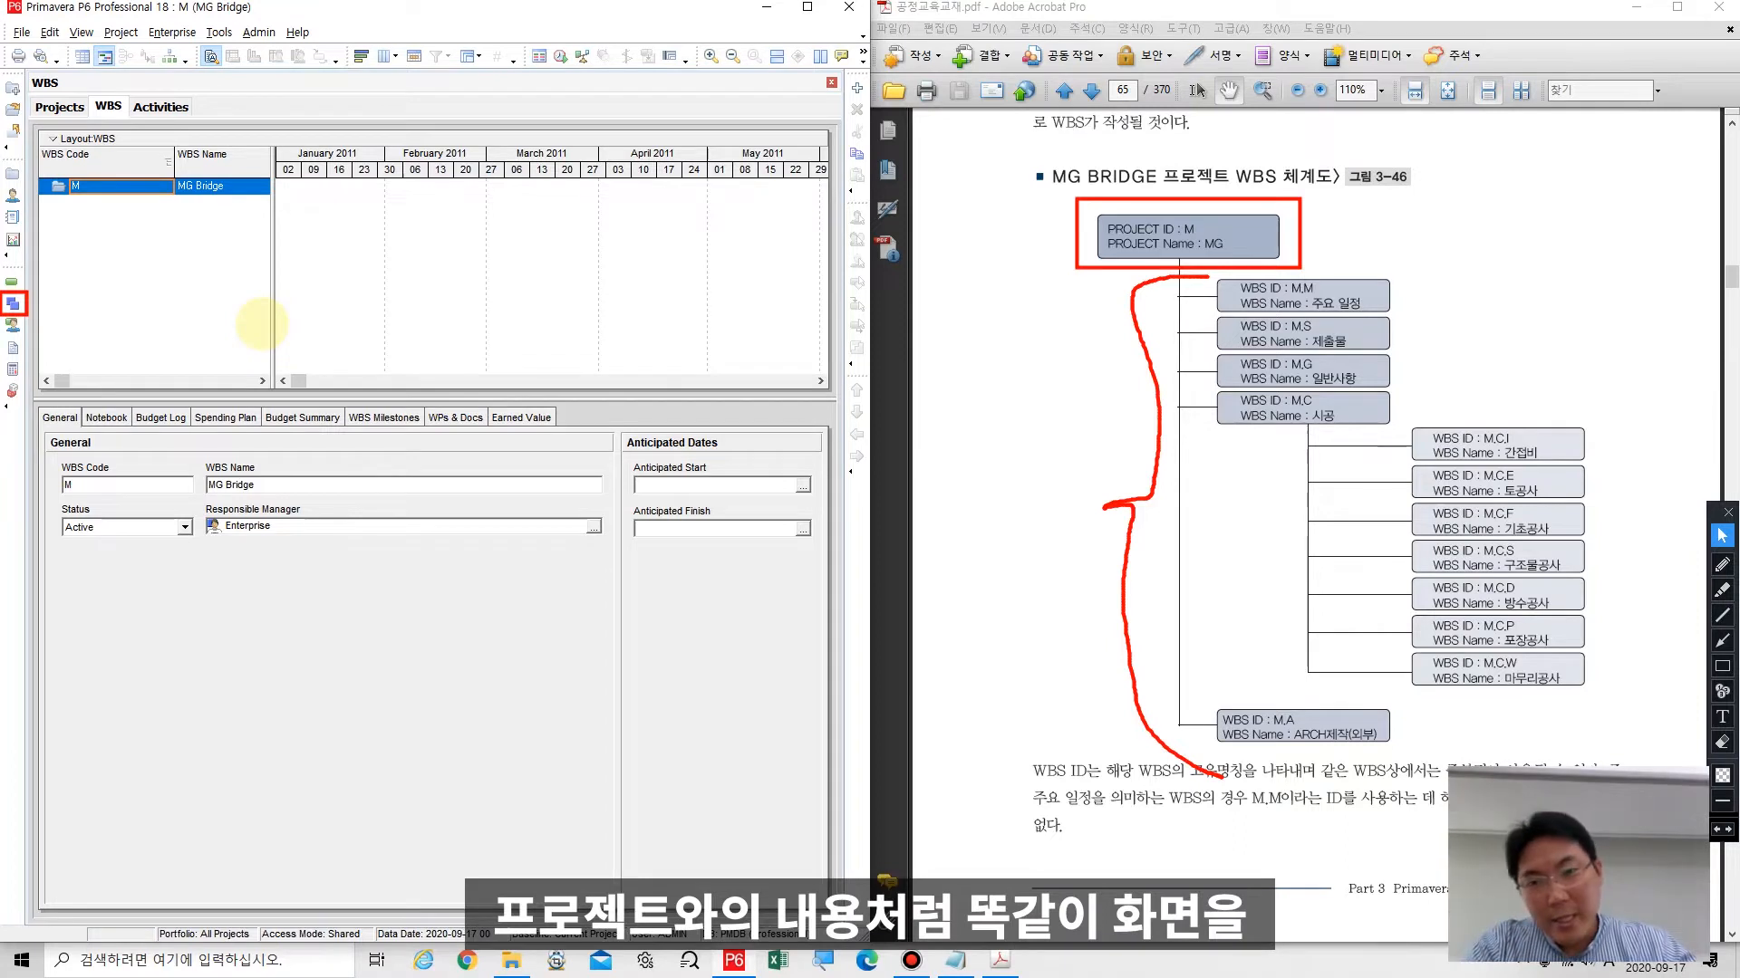
pyautogui.moveTo(277, 310); pyautogui.dragTo(574, 341)
pyautogui.moveTo(621, 396); pyautogui.dragTo(640, 593)
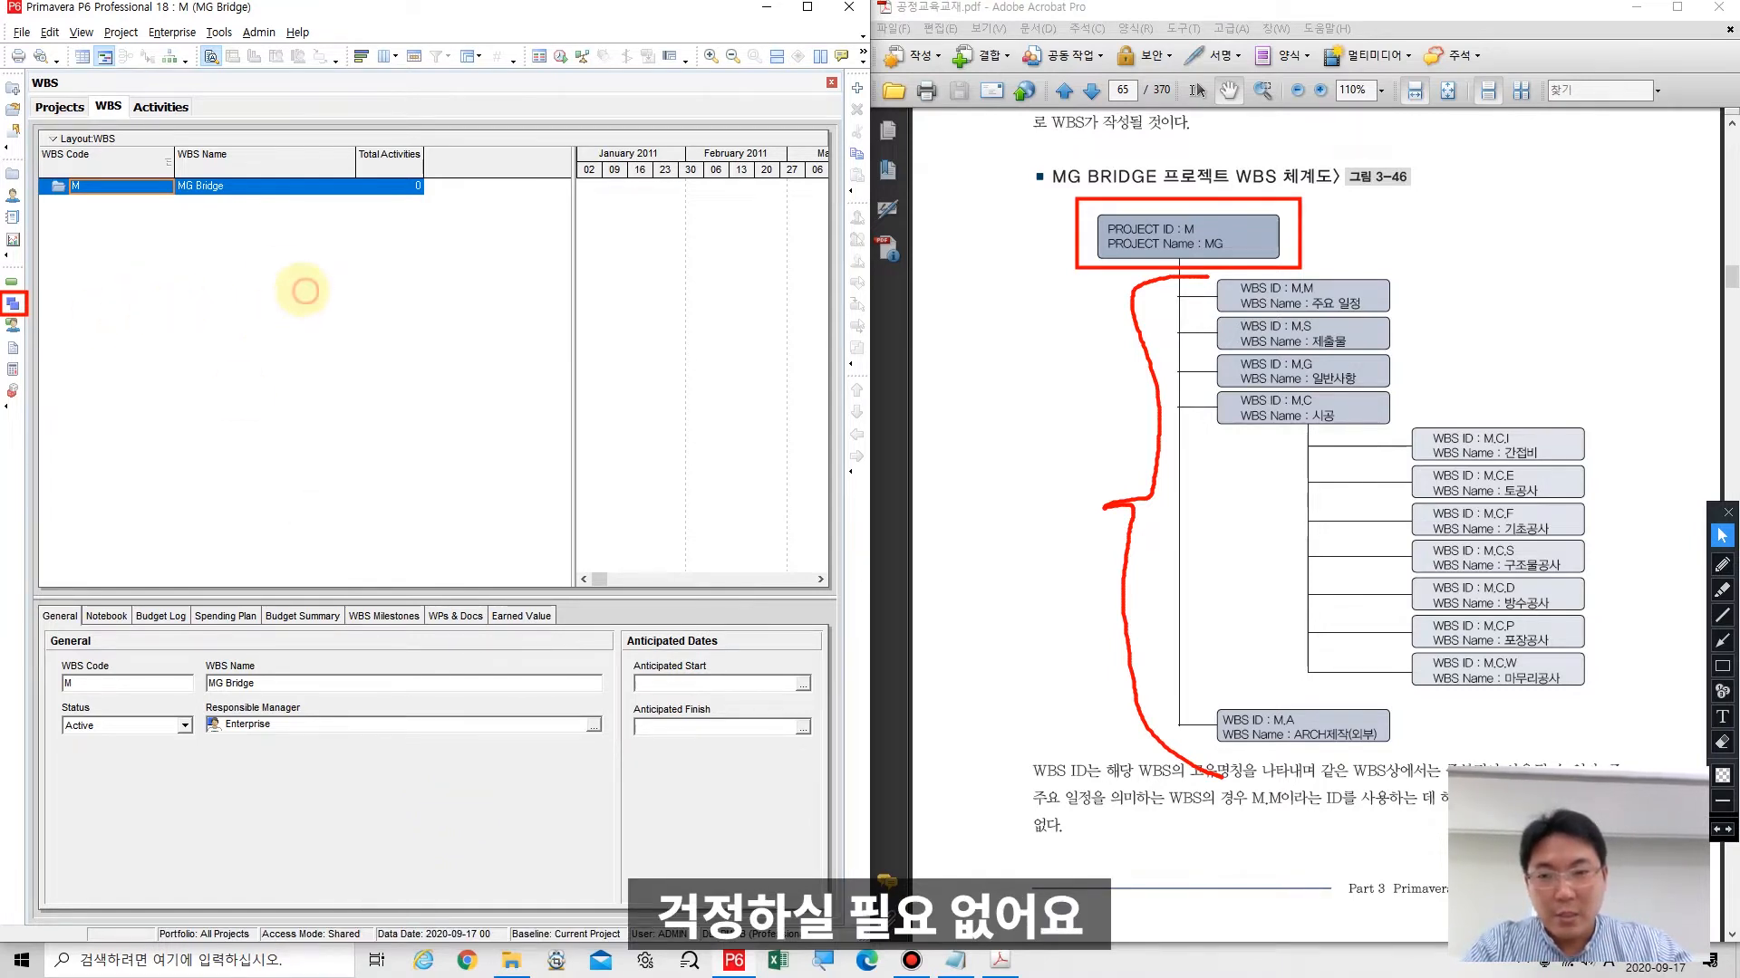
# Step: Hide the WBS Details and display them again
pyautogui.rightClick(282, 282)
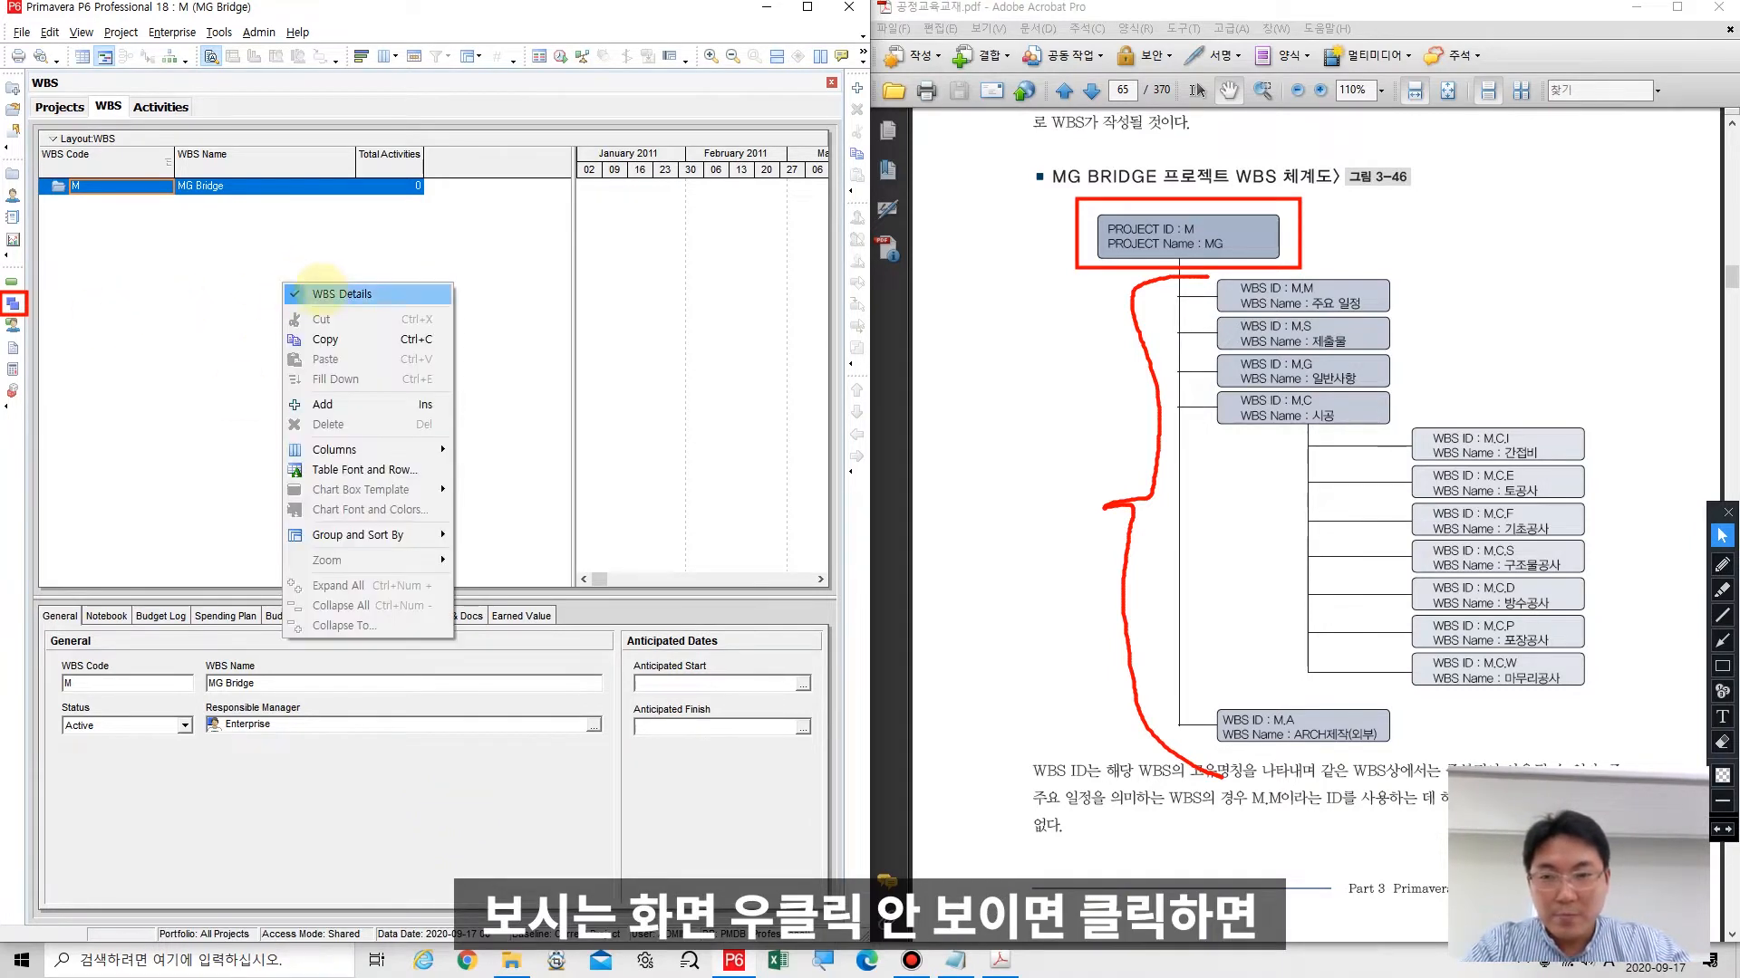
pyautogui.click(331, 292)
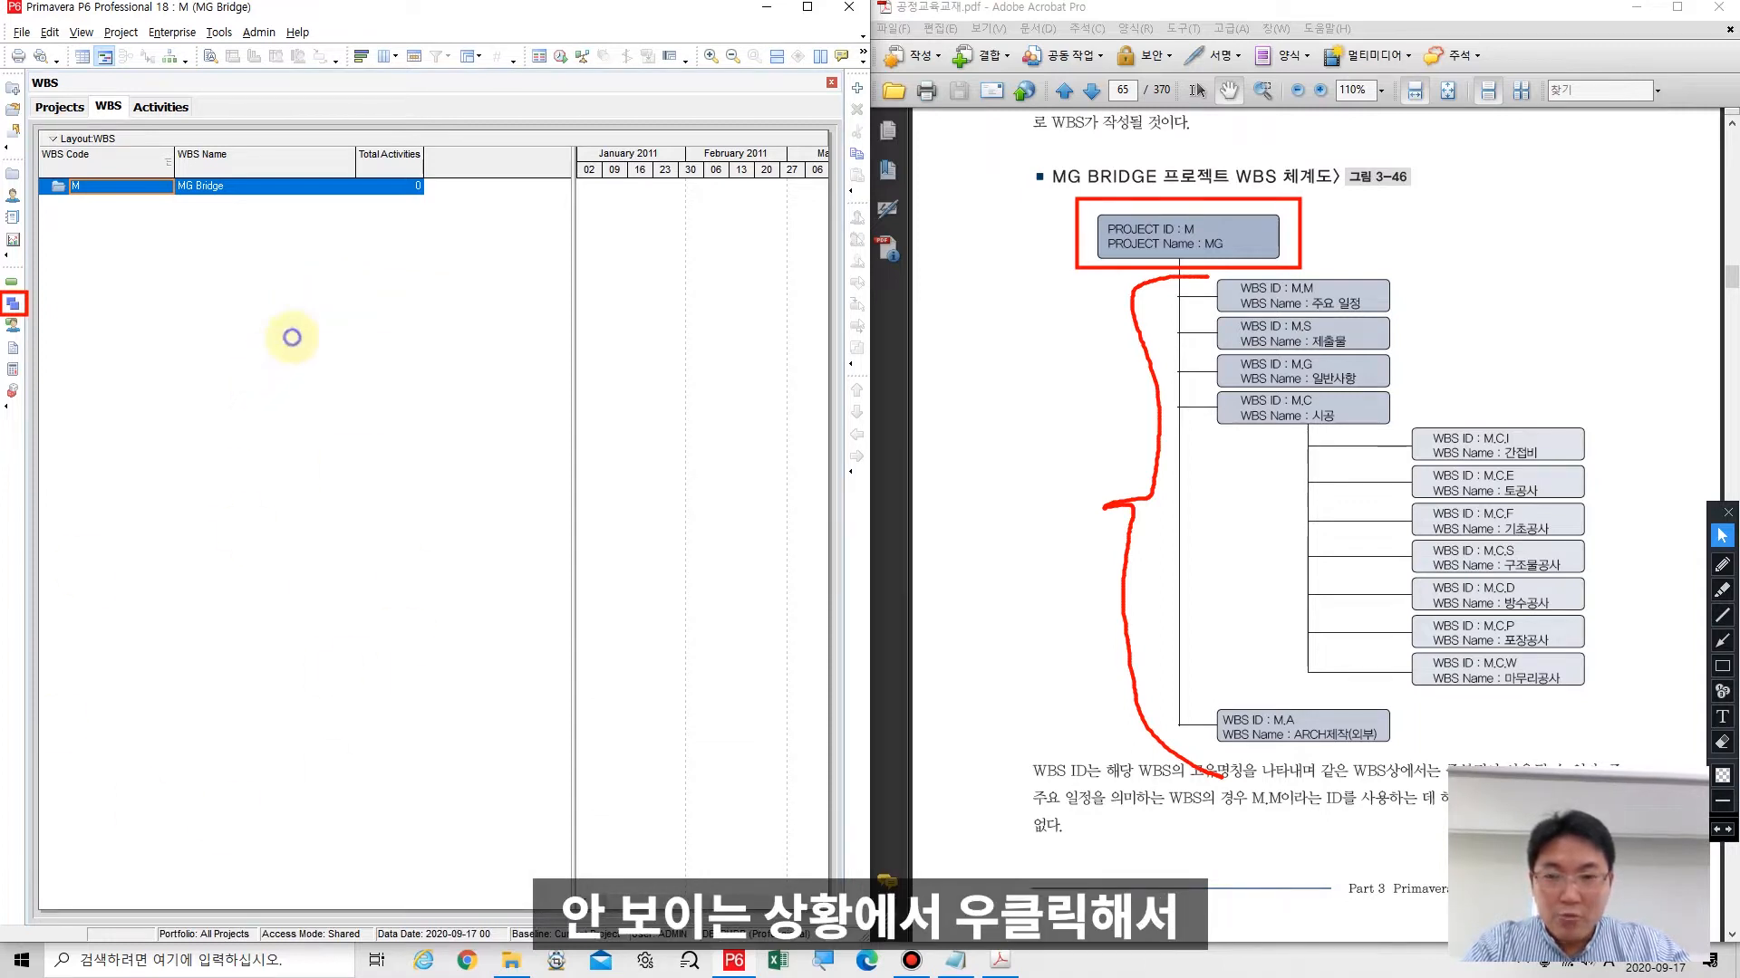
pyautogui.rightClick(292, 337)
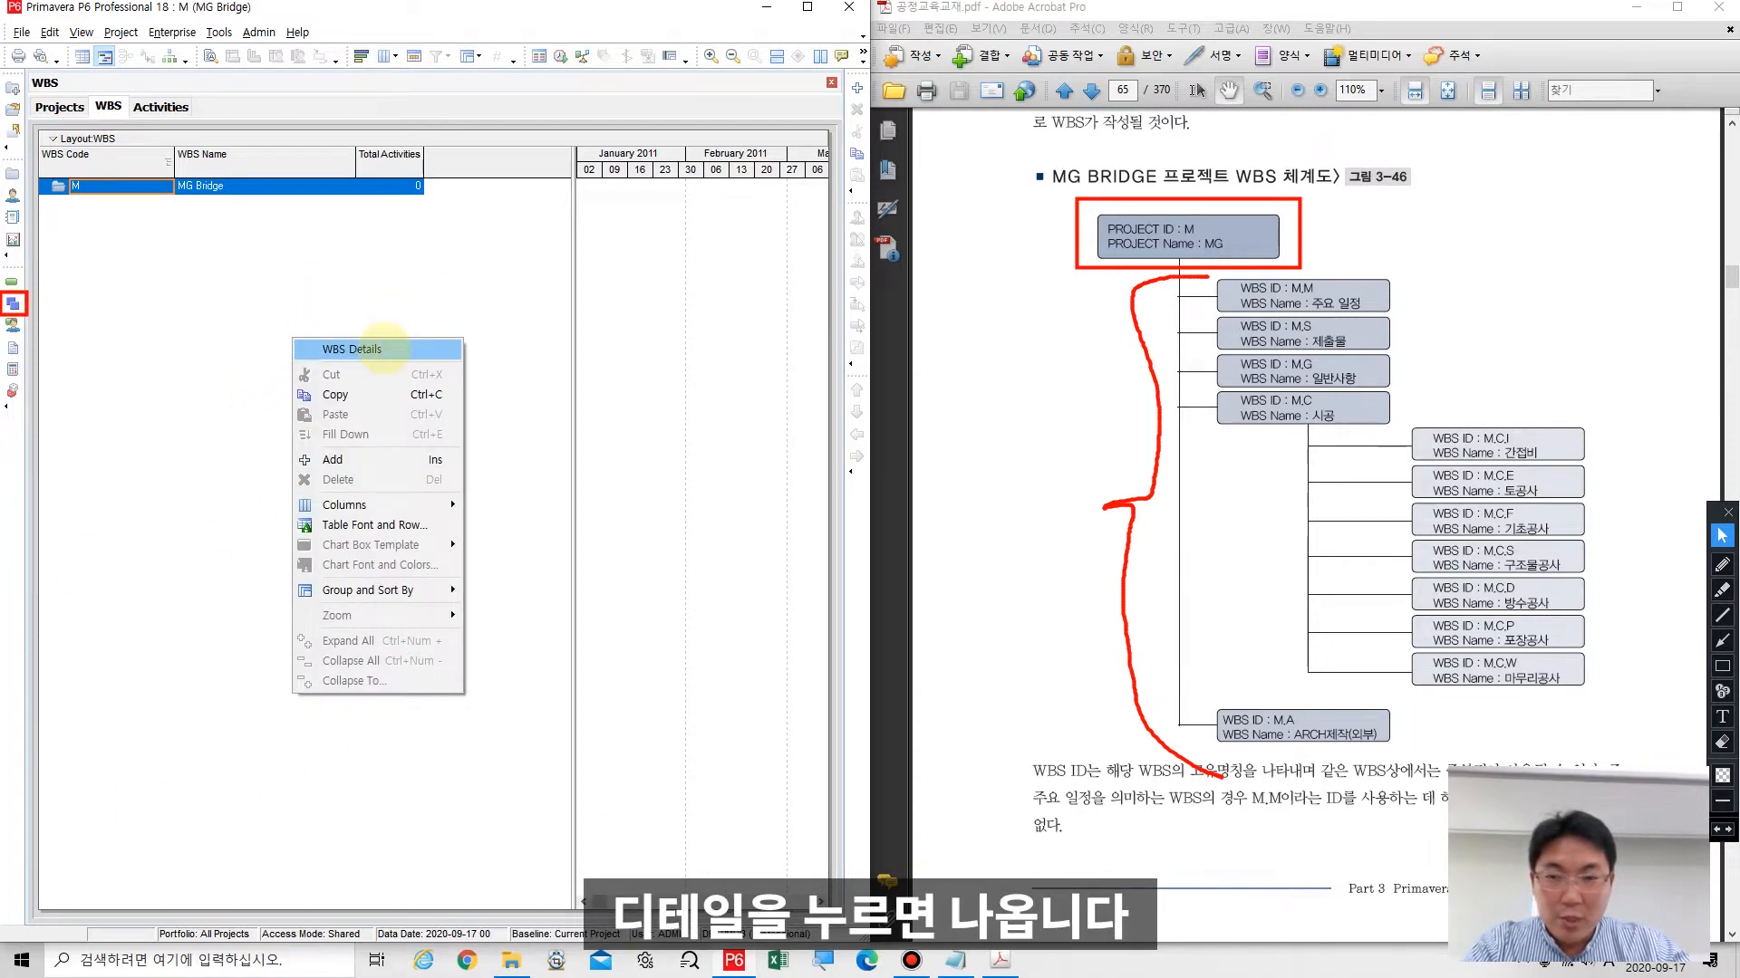
pyautogui.click(385, 348)
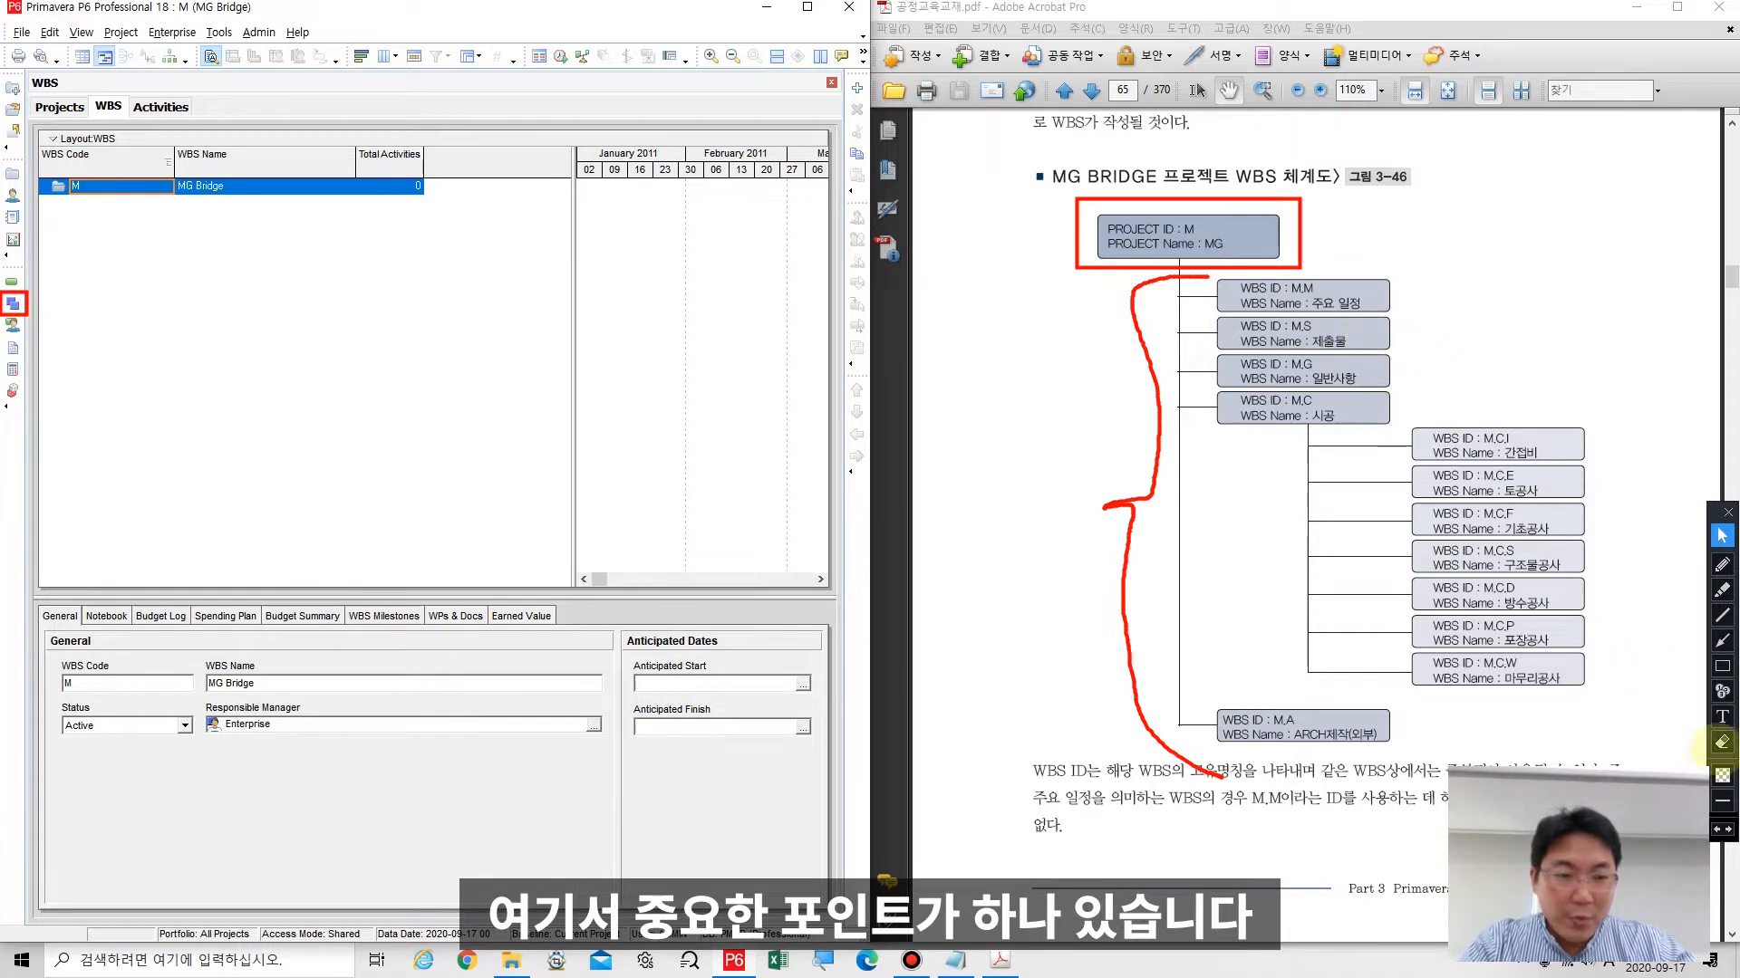
# Step: Clear the existing markings and circle in red the IDs M, M.M, M.S, M.G, M.C, M.C.I and M.C.E on the WBS chart
pyautogui.click(1721, 741)
pyautogui.click(1721, 564)
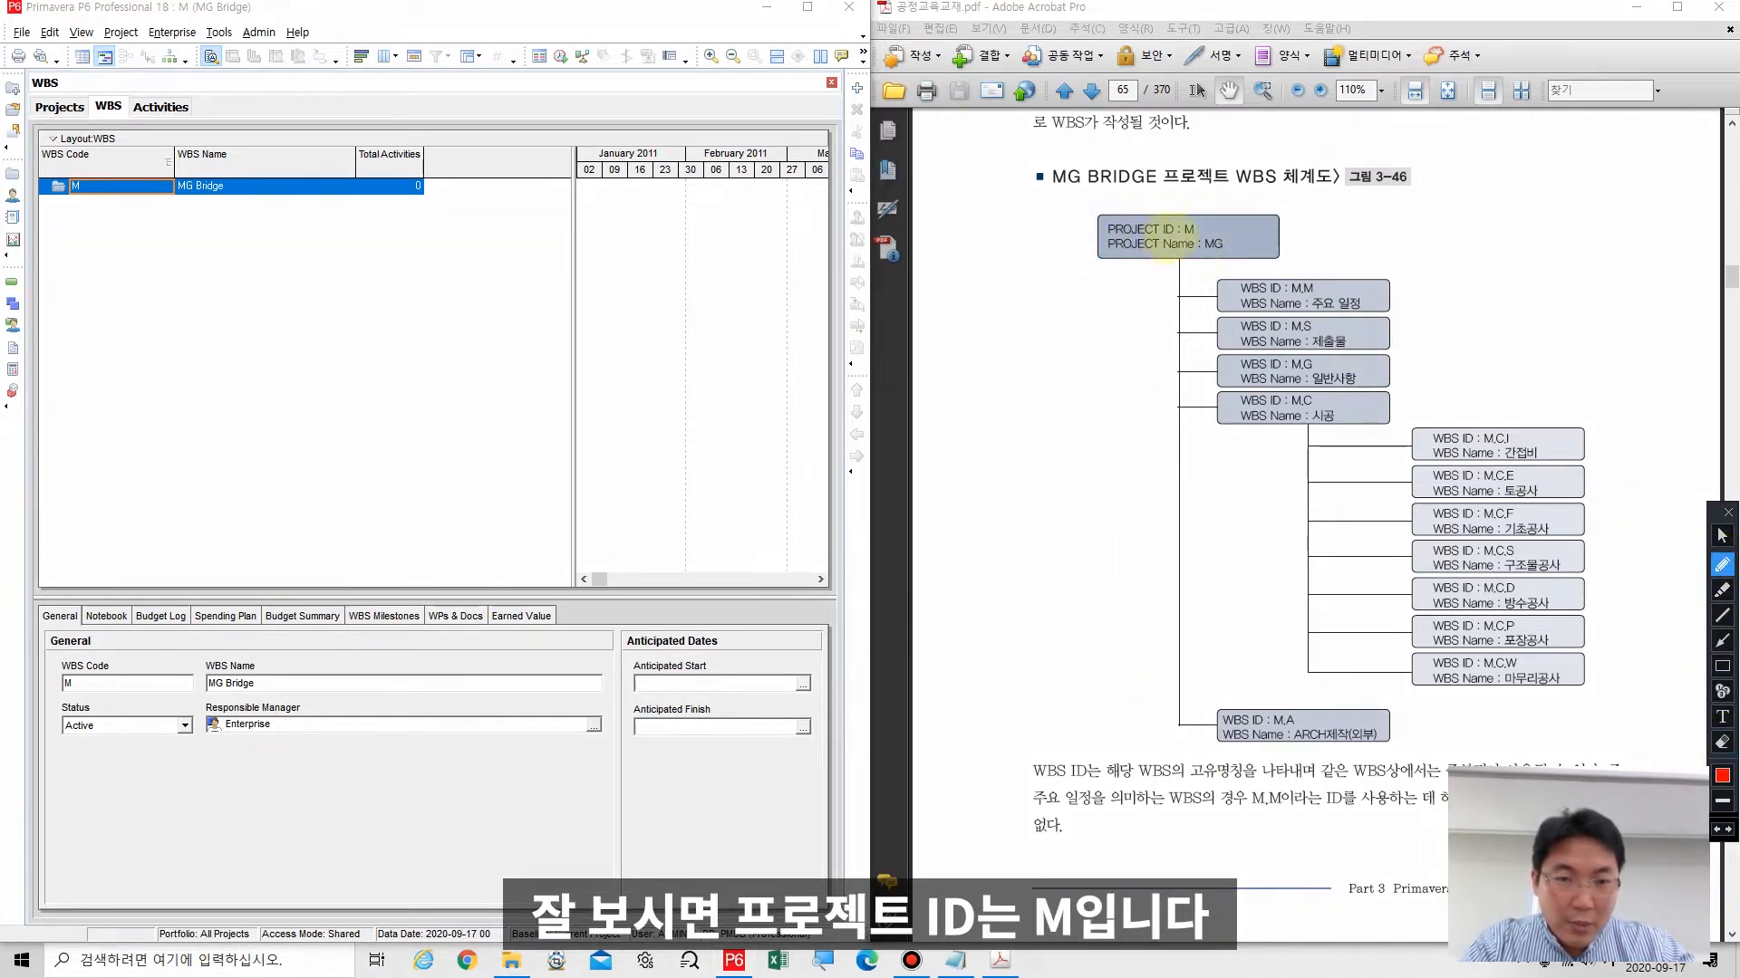
pyautogui.moveTo(1172, 234)
pyautogui.mouseDown()
pyautogui.moveTo(1214, 224)
pyautogui.moveTo(1171, 227)
pyautogui.moveTo(1178, 239)
pyautogui.mouseUp()
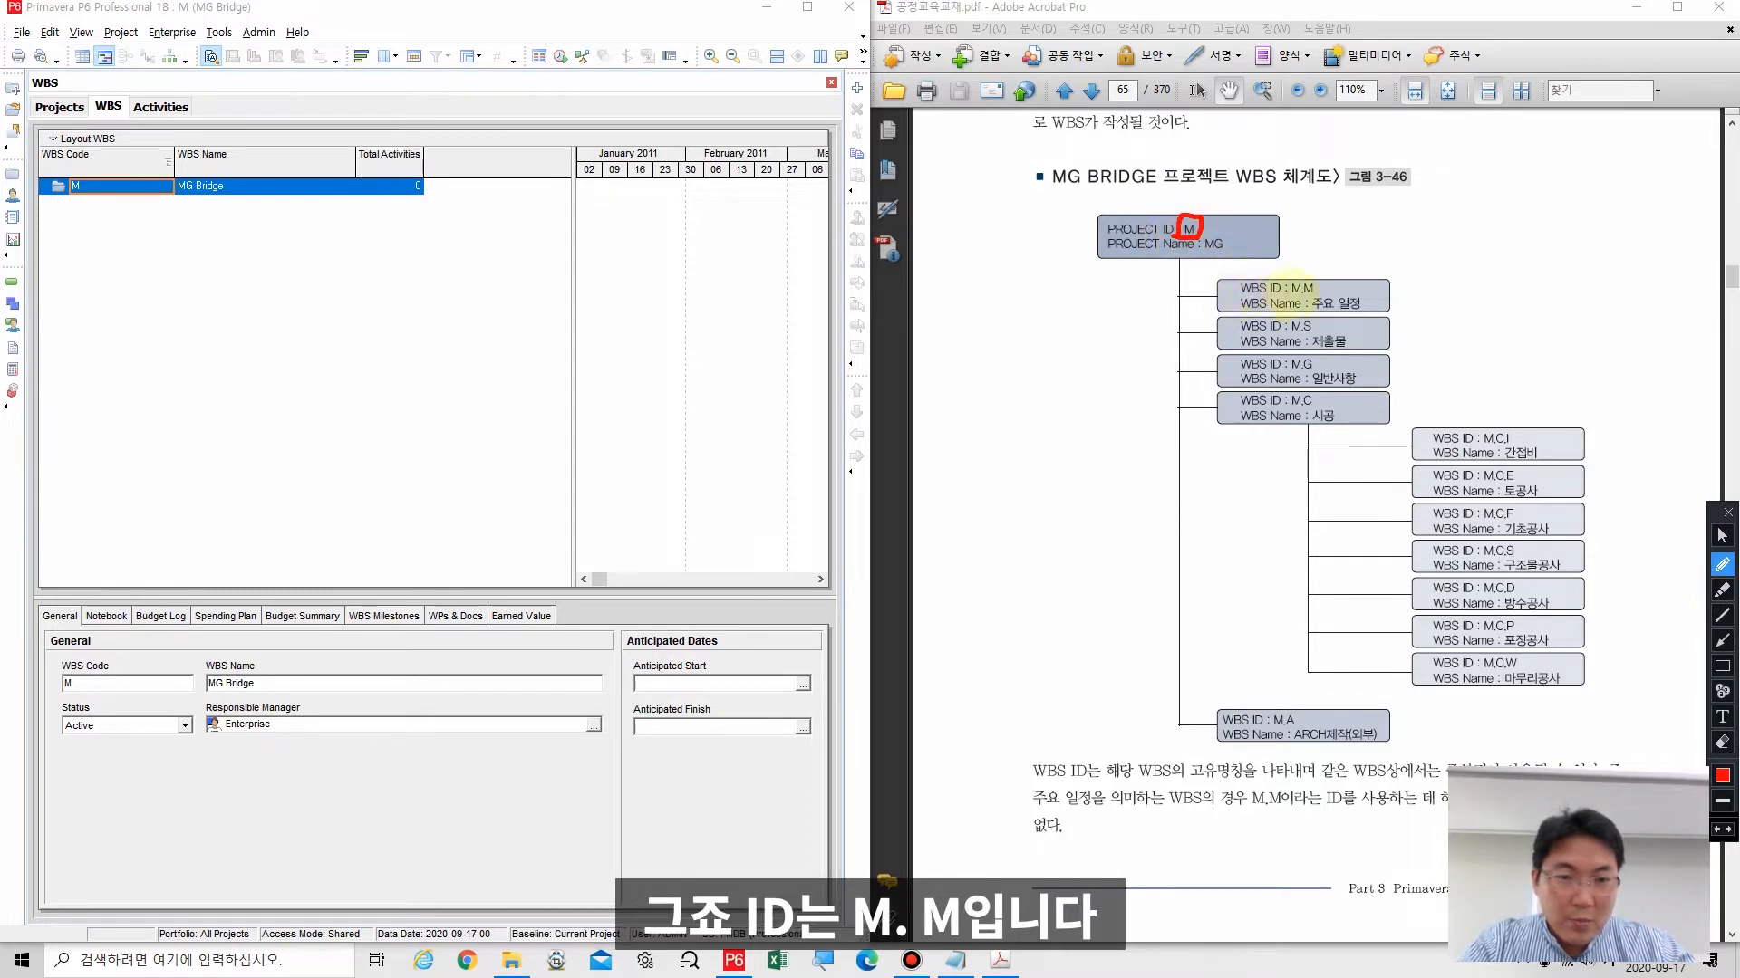
pyautogui.moveTo(1291, 292)
pyautogui.mouseDown()
pyautogui.moveTo(1318, 292)
pyautogui.moveTo(1289, 277)
pyautogui.moveTo(1289, 317)
pyautogui.moveTo(1318, 330)
pyautogui.moveTo(1315, 370)
pyautogui.moveTo(1303, 356)
pyautogui.moveTo(1285, 370)
pyautogui.moveTo(1314, 410)
pyautogui.moveTo(1318, 392)
pyautogui.moveTo(1274, 407)
pyautogui.moveTo(1319, 413)
pyautogui.mouseUp()
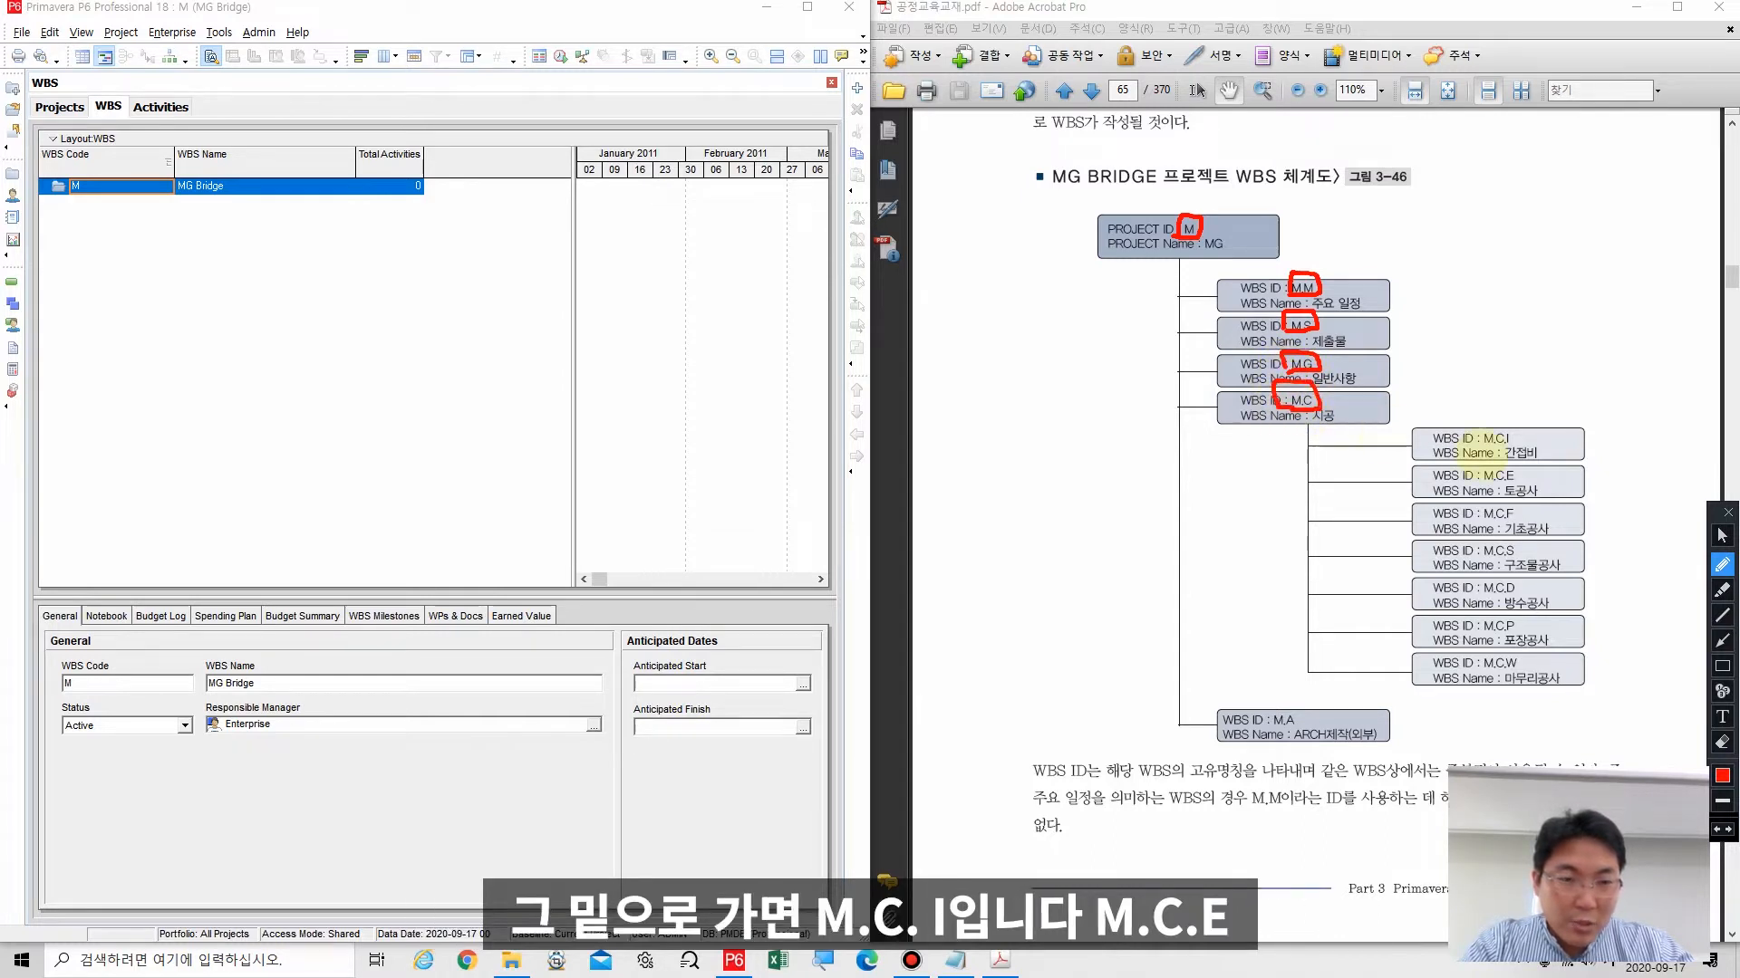
pyautogui.moveTo(1482, 447)
pyautogui.mouseDown()
pyautogui.moveTo(1520, 445)
pyautogui.moveTo(1495, 418)
pyautogui.moveTo(1469, 433)
pyautogui.moveTo(1520, 480)
pyautogui.moveTo(1473, 486)
pyautogui.mouseUp()
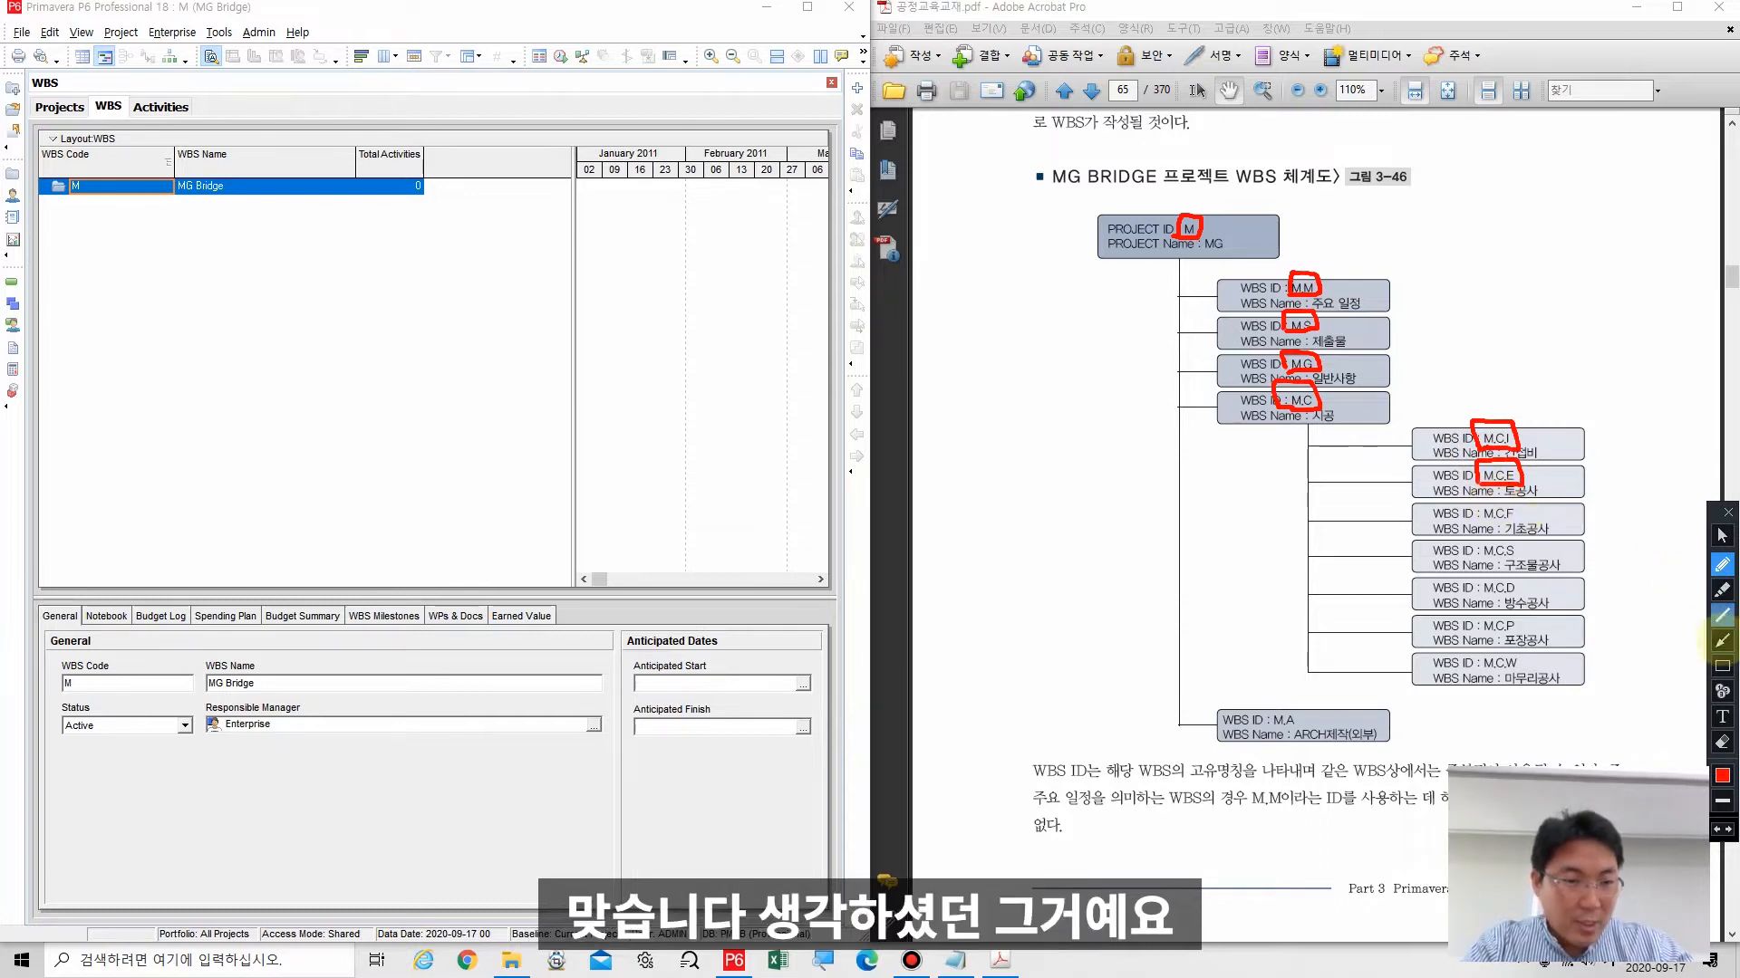
# Step: Add a red text note beside the WBS chart reading "M + M" with "S" on a second line beneath the second M
pyautogui.click(1722, 717)
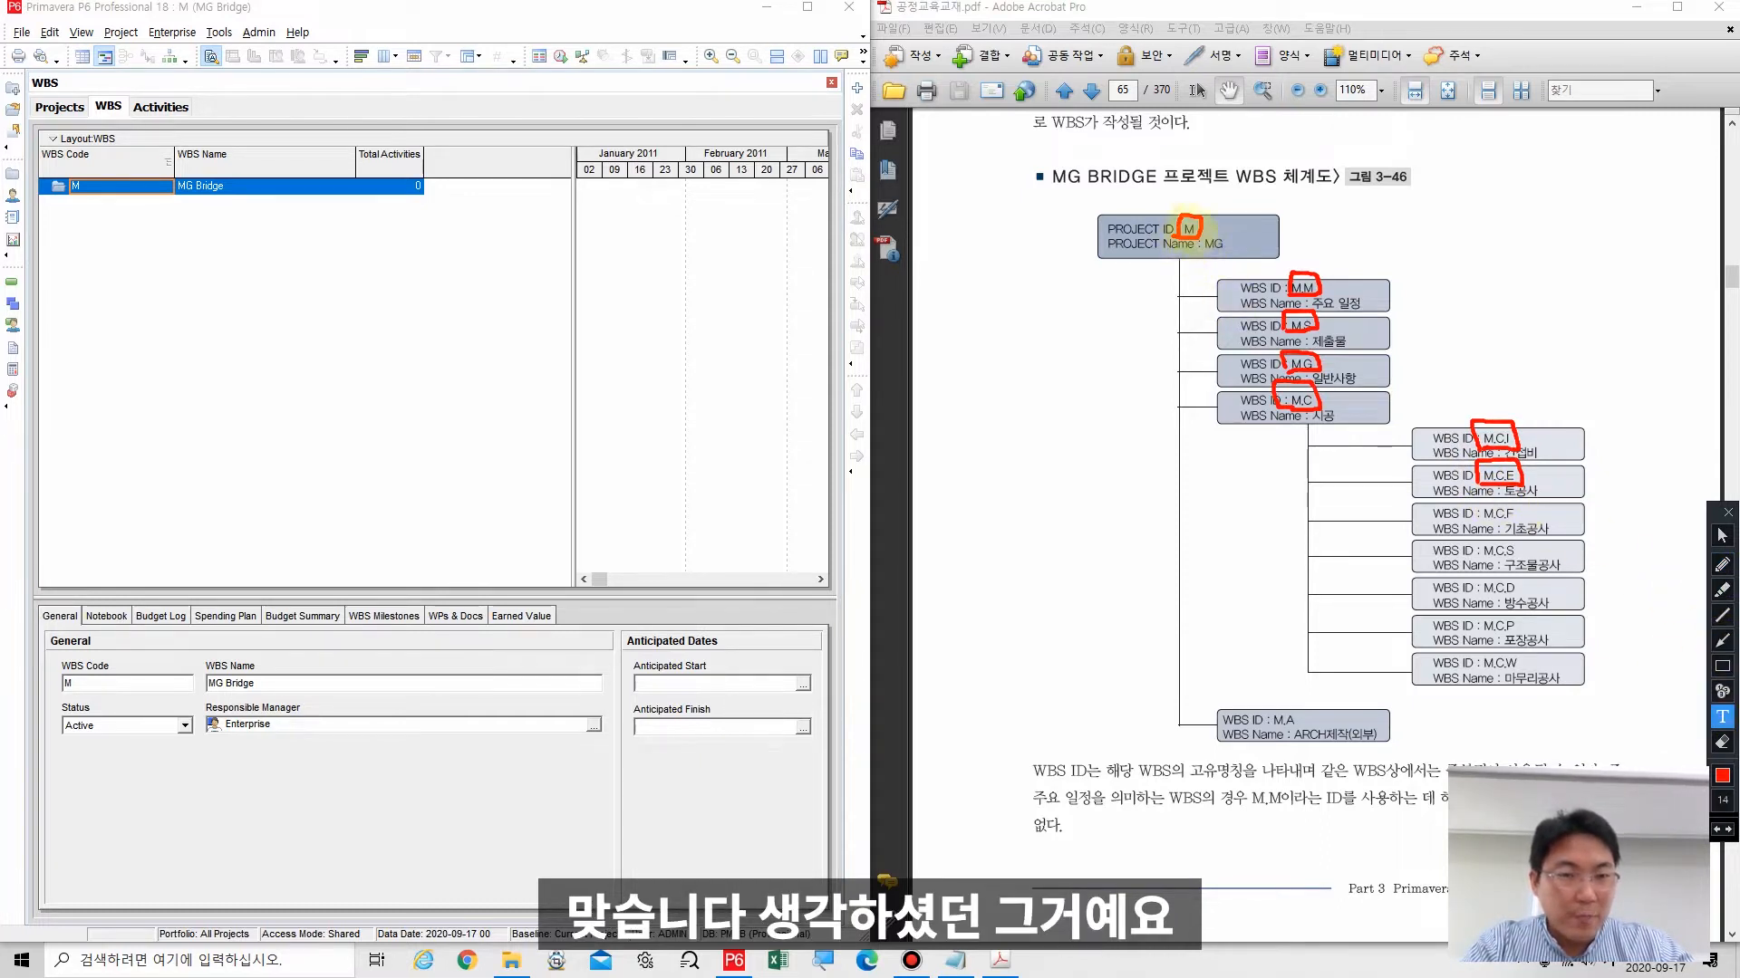
pyautogui.click(1054, 516)
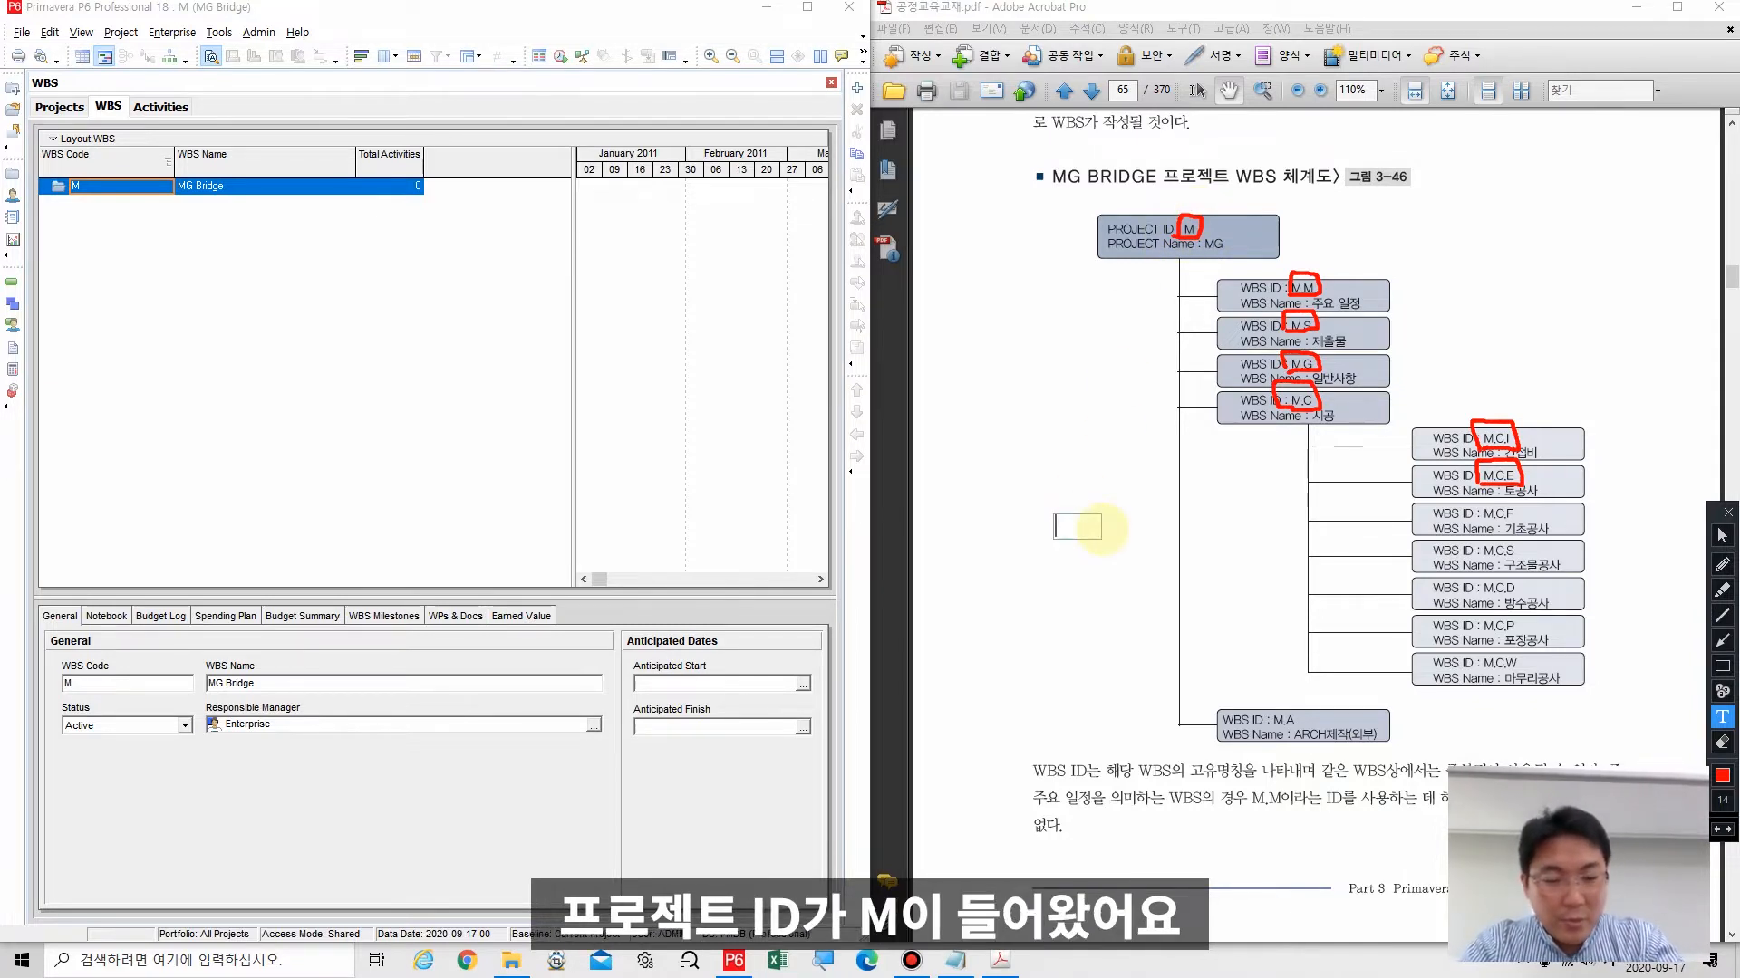
pyautogui.write('M')
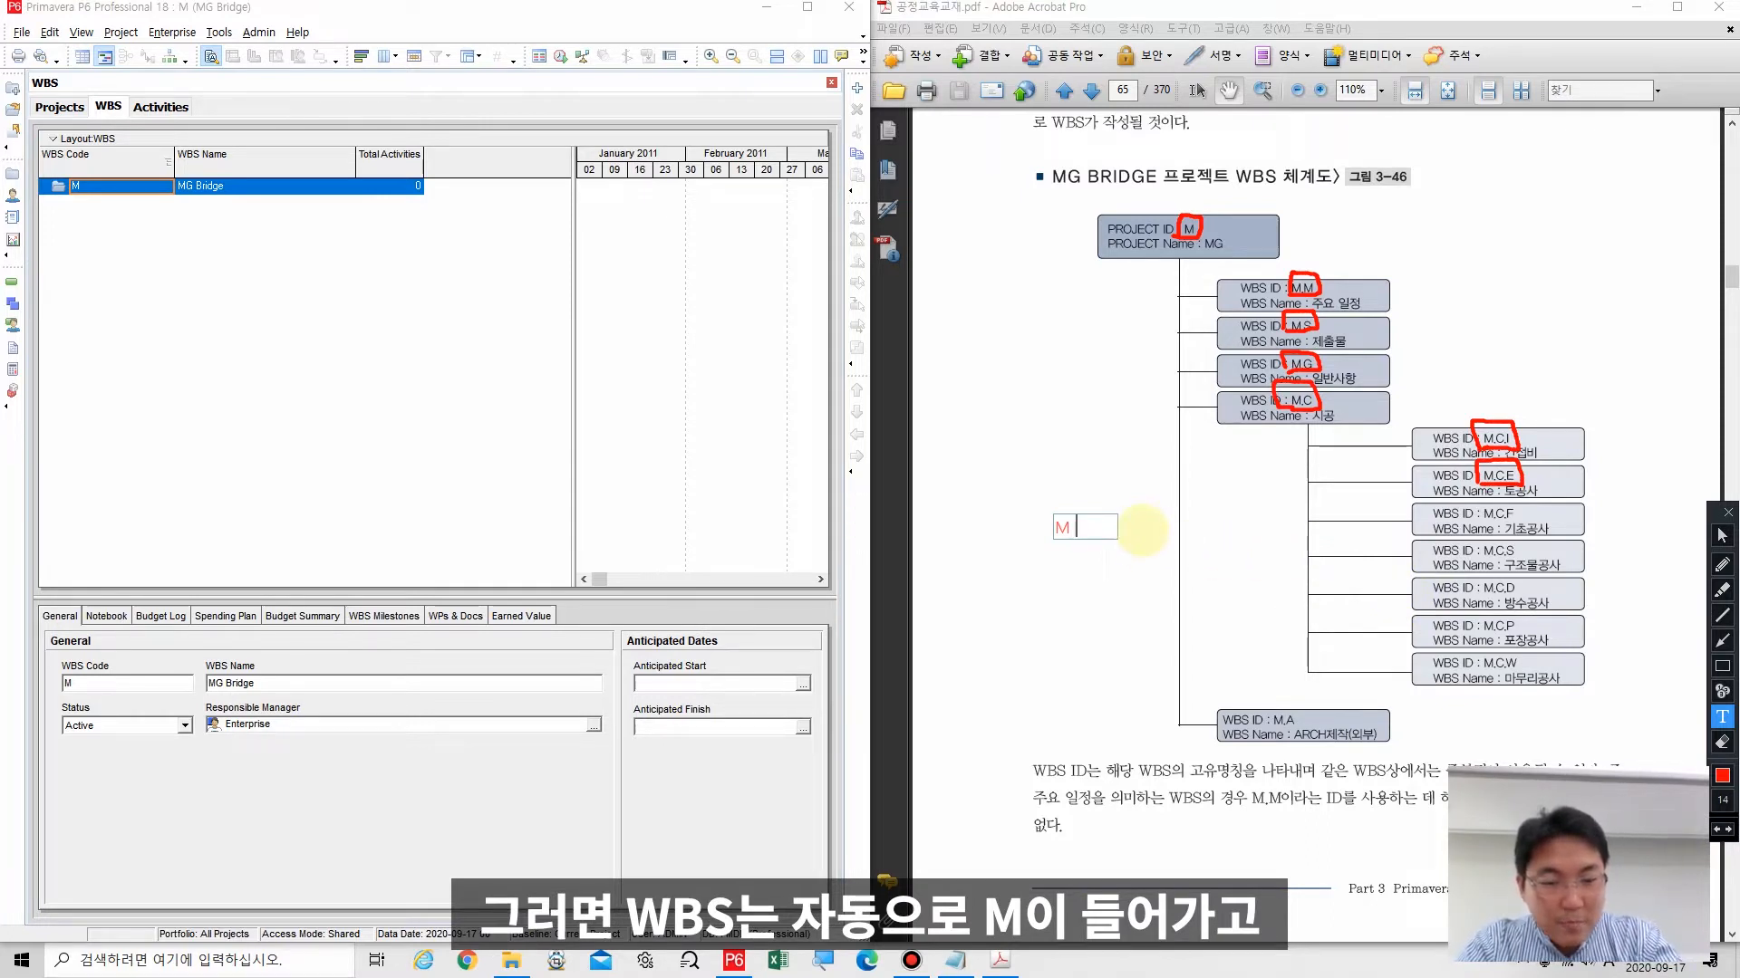
pyautogui.write(' +')
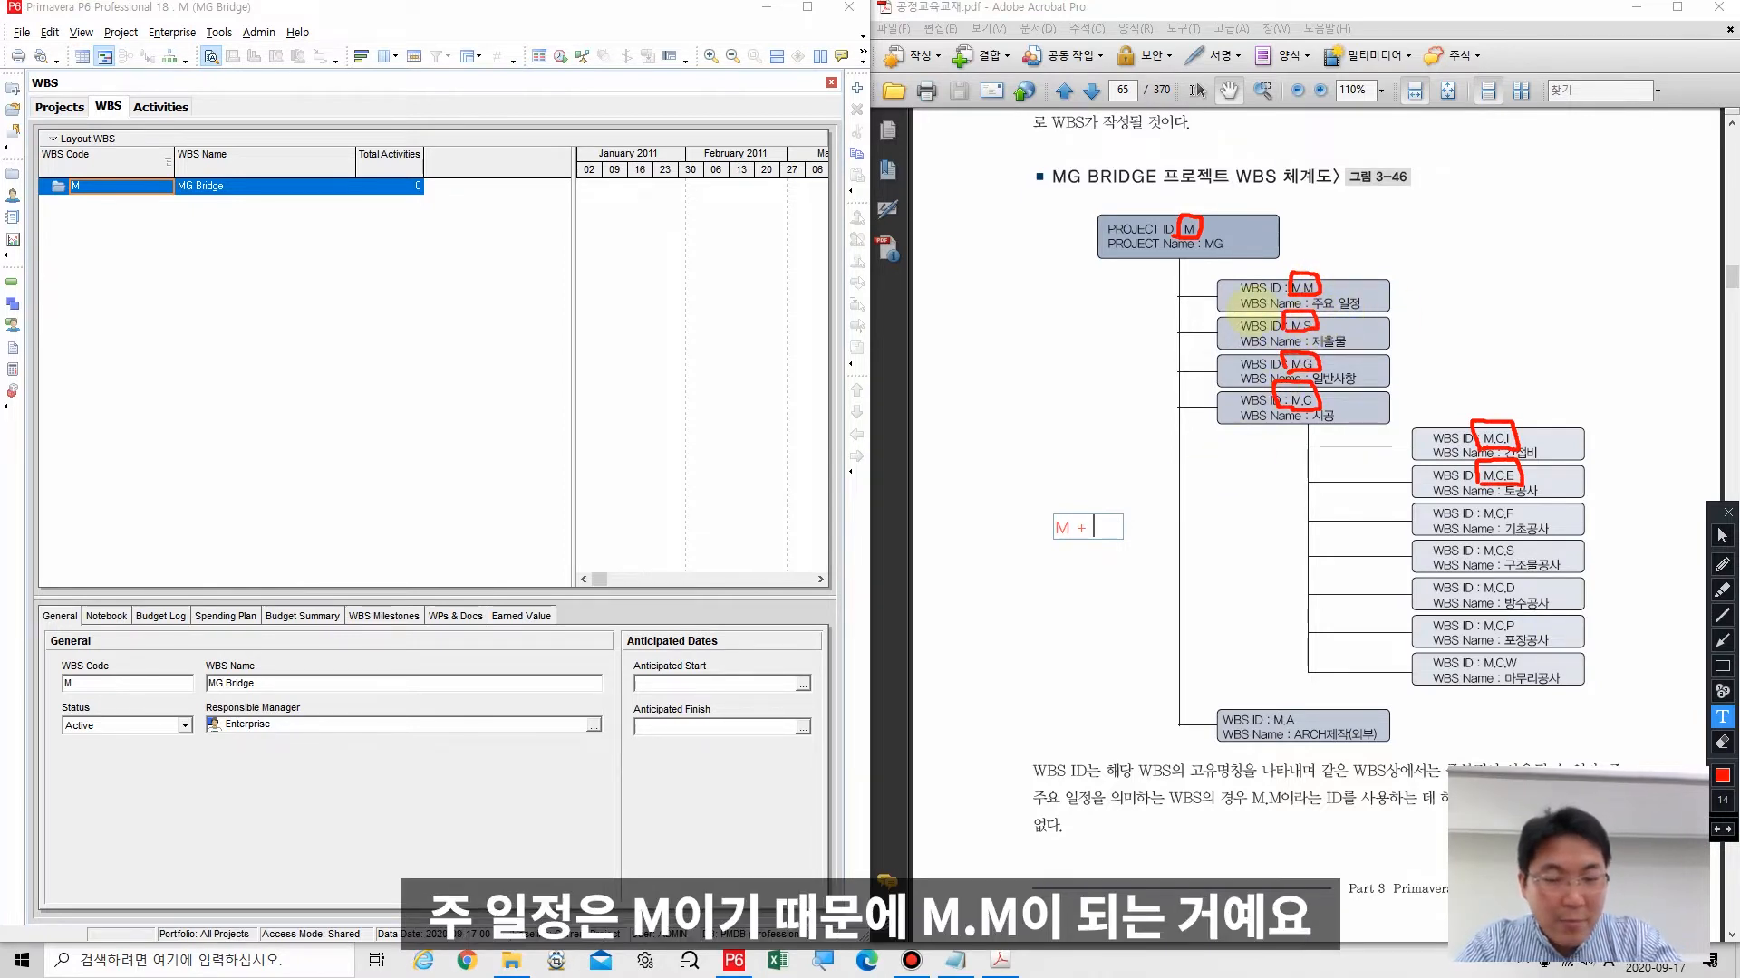
pyautogui.write('M')
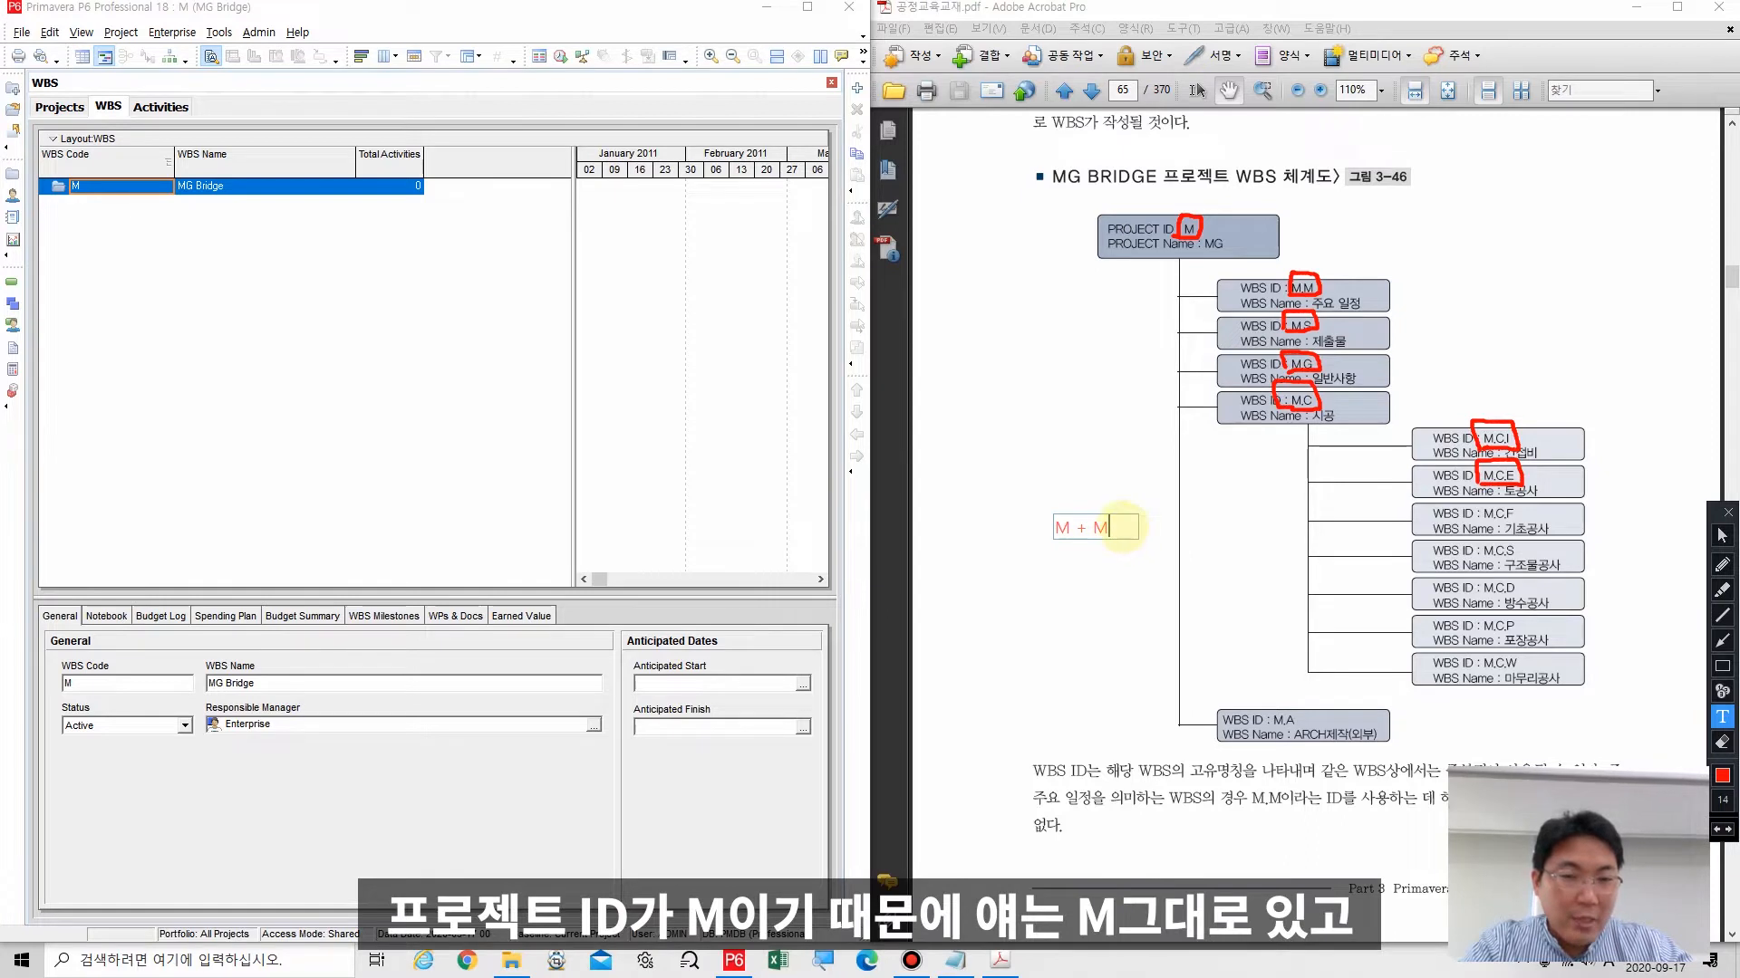
pyautogui.press('Return')
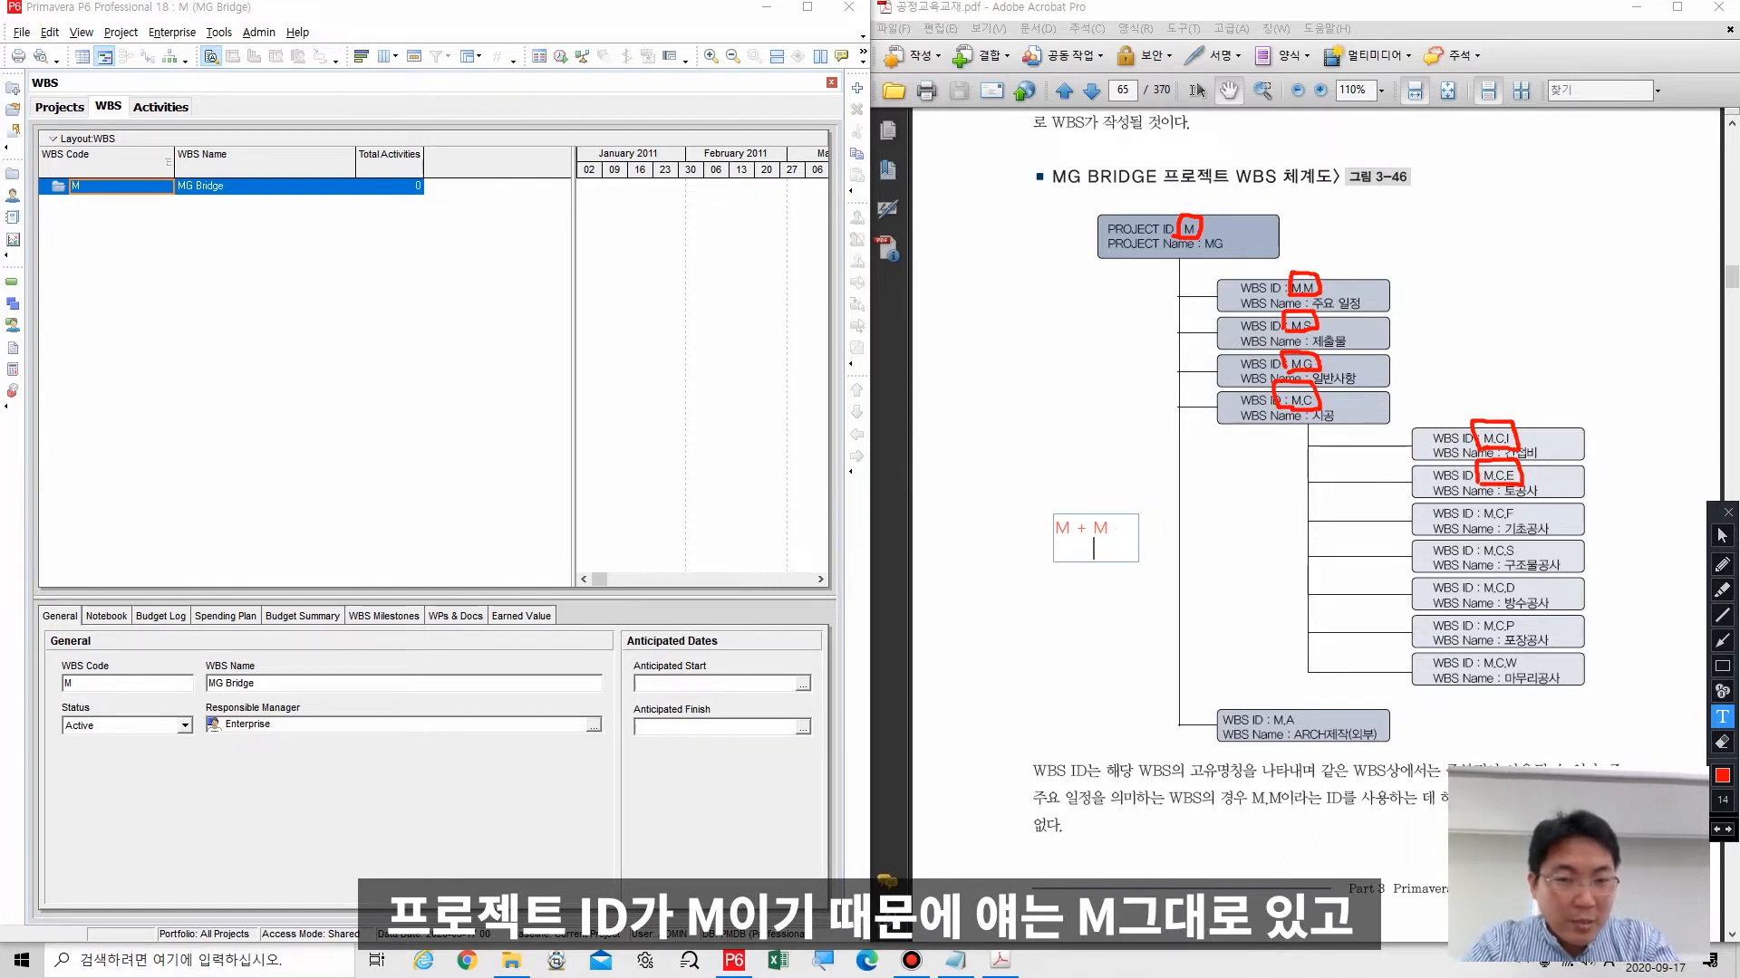
pyautogui.write('S')
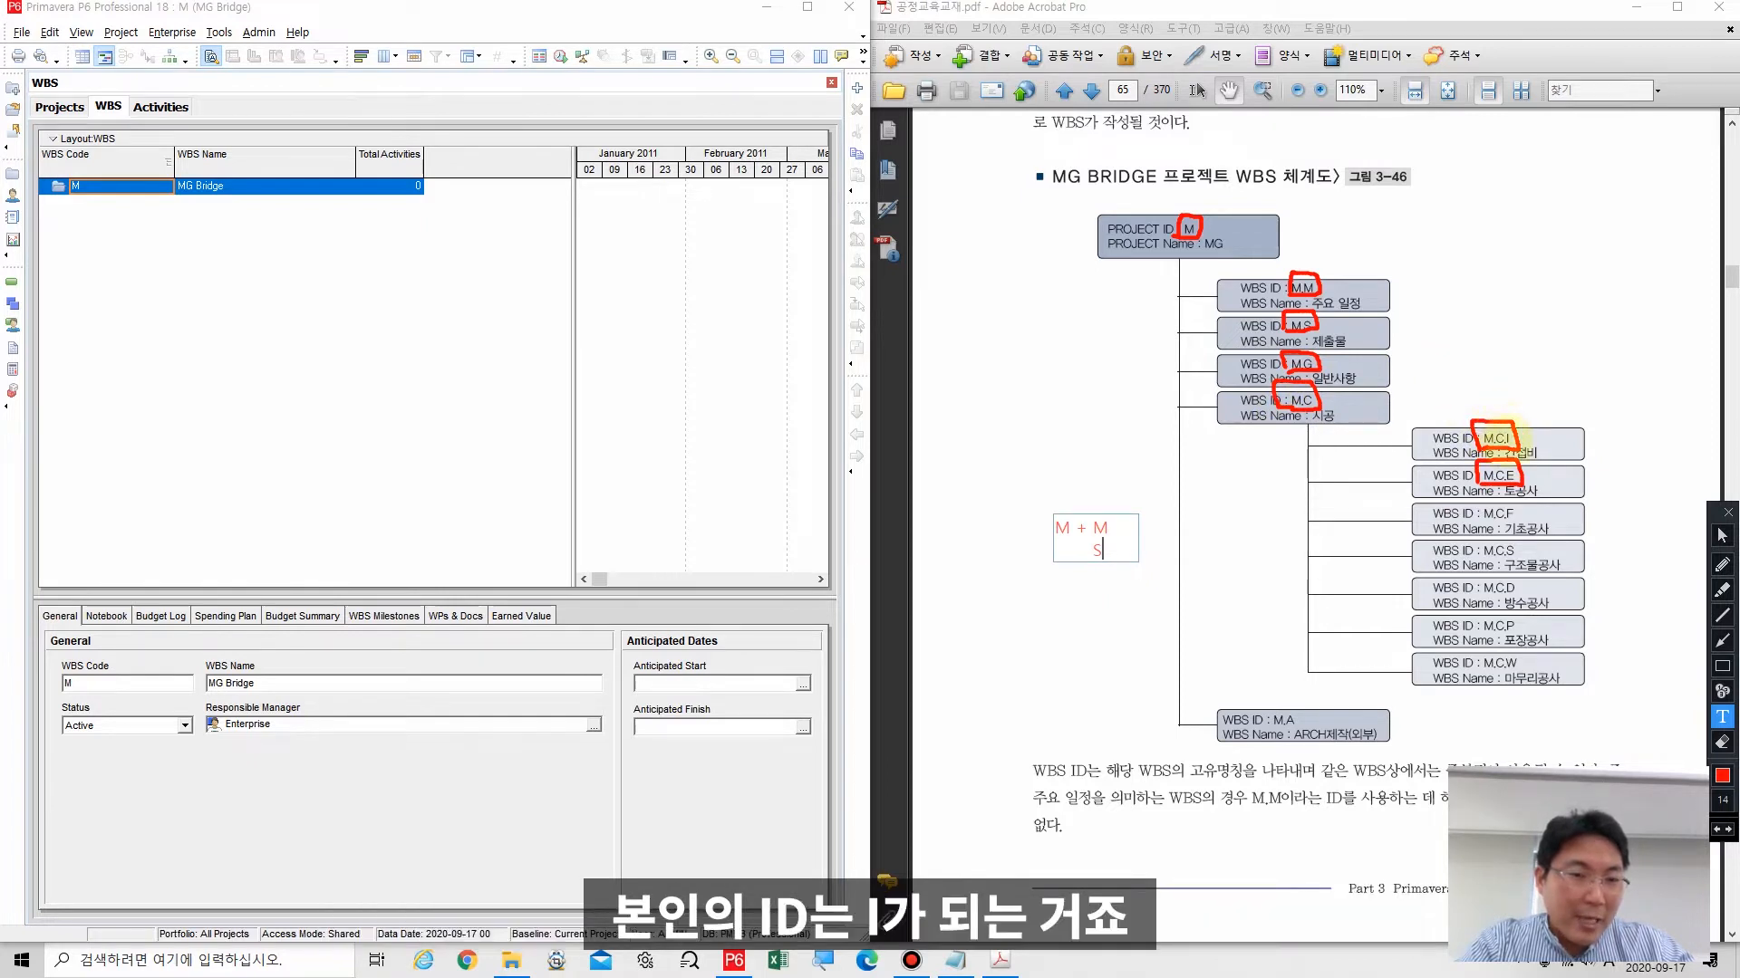
# Step: Clear all markings from the WBS chart and add the text label "Milestone" beside the M.M box
pyautogui.click(1721, 742)
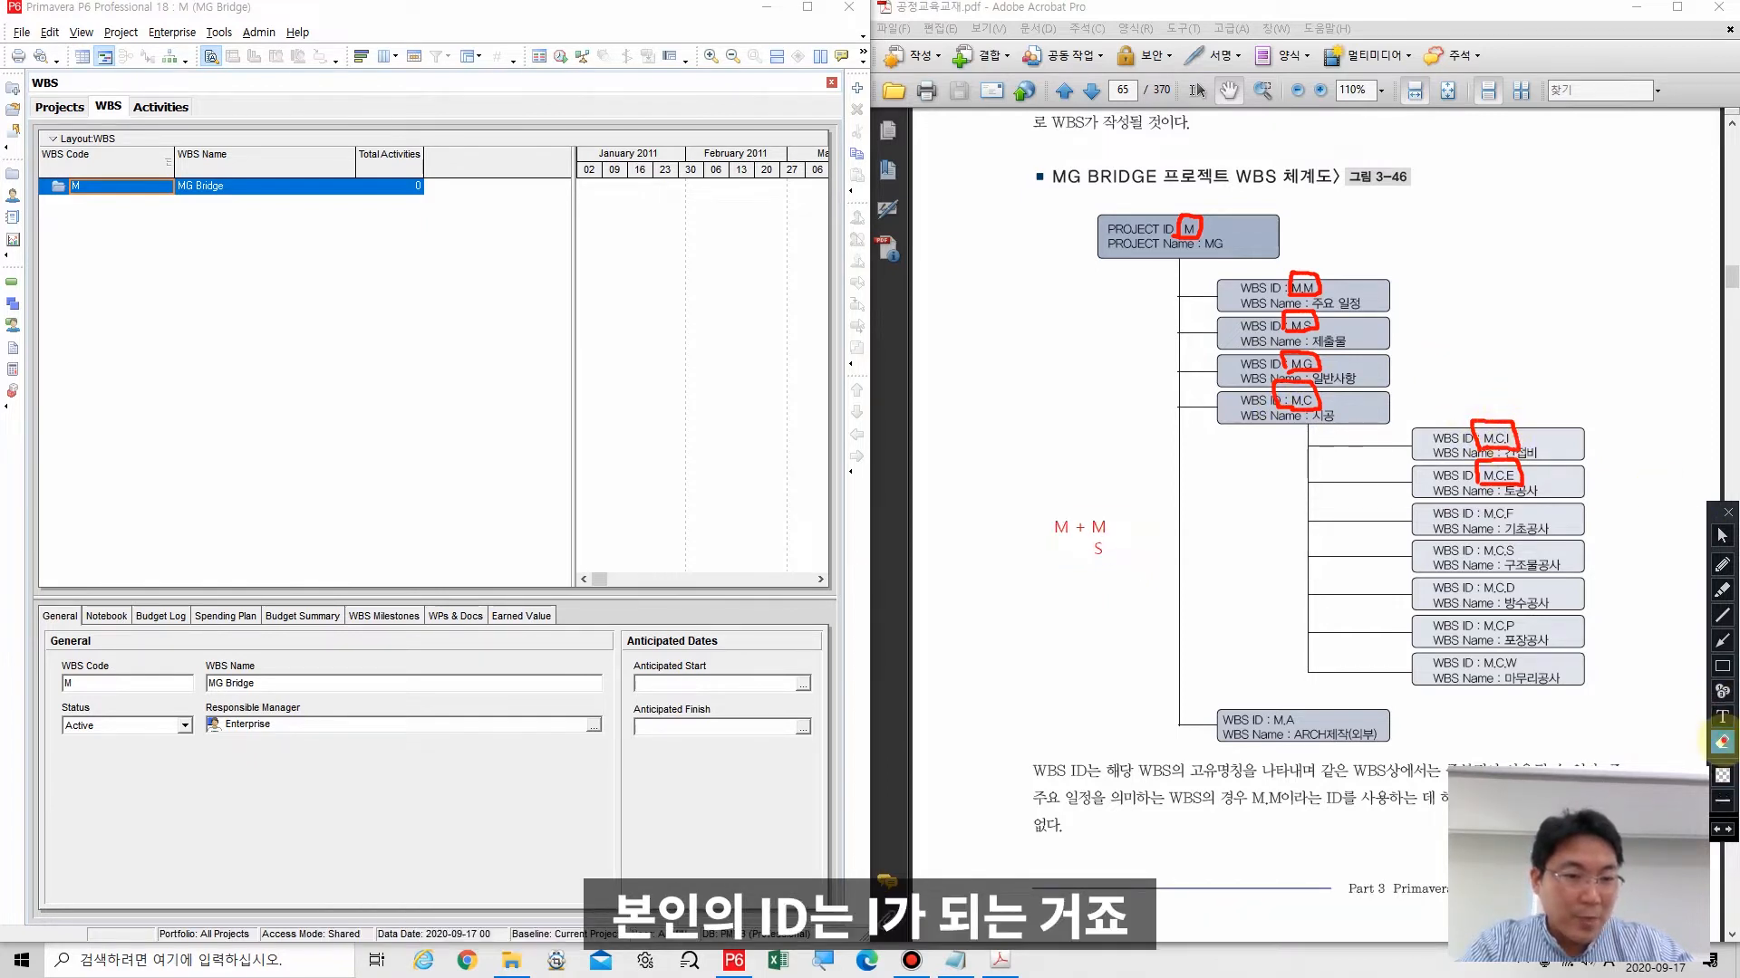
pyautogui.click(1721, 536)
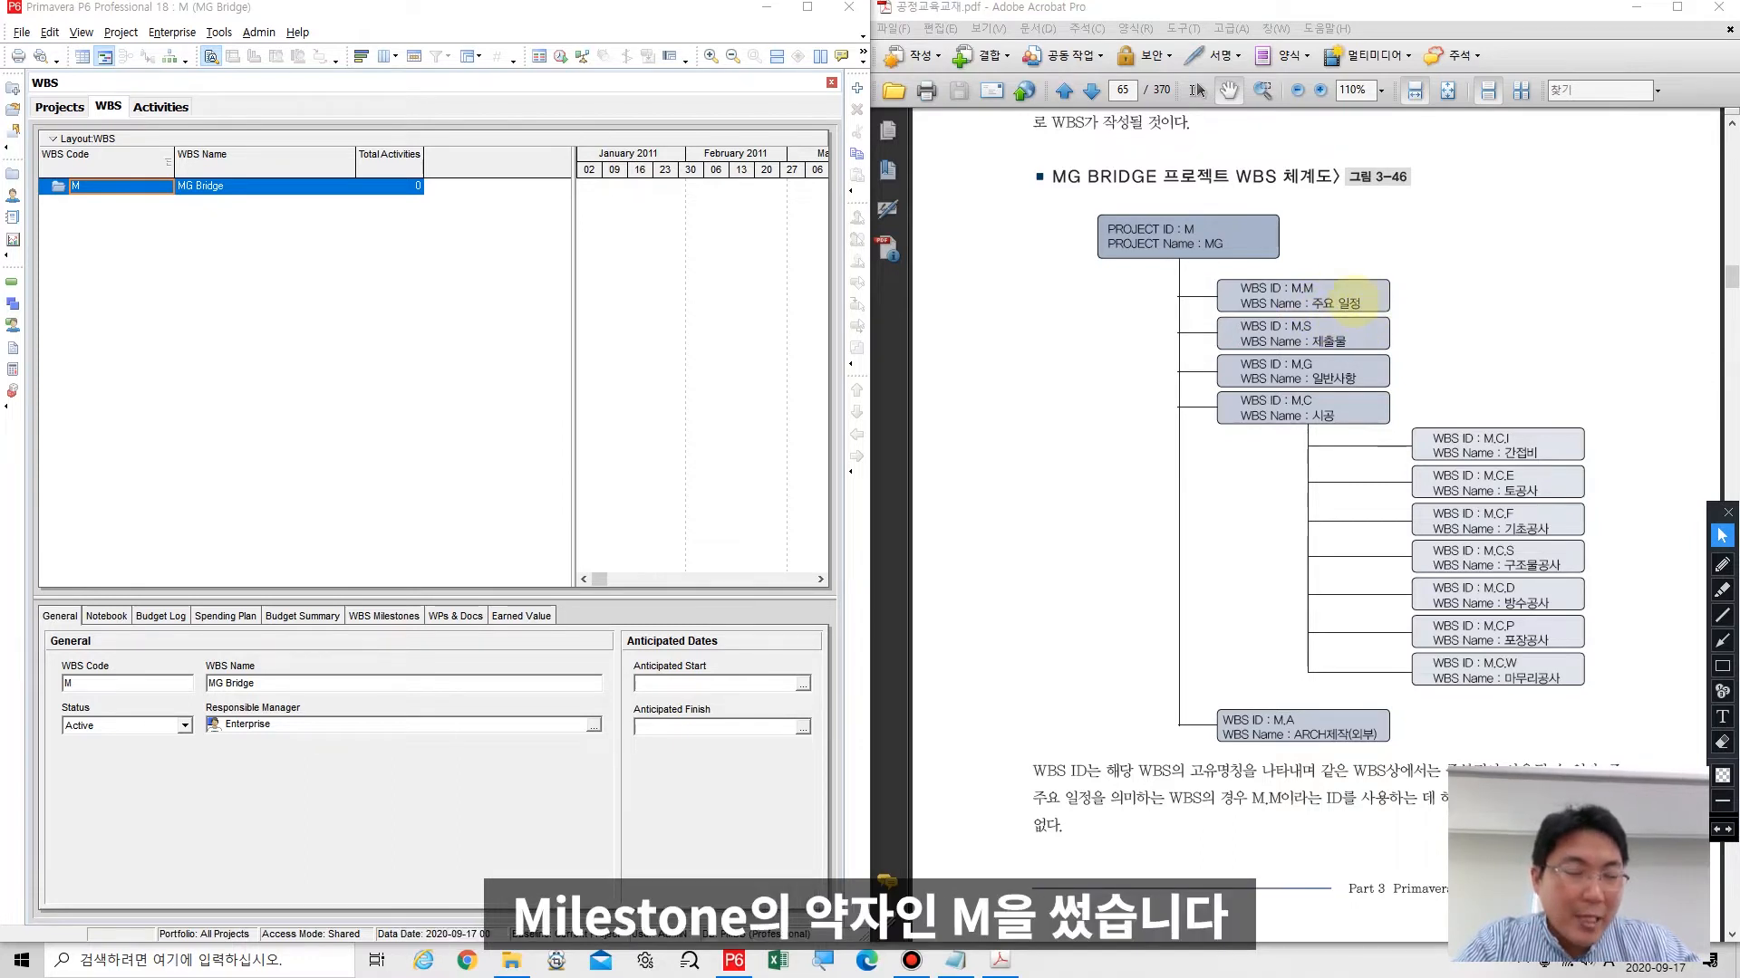
pyautogui.click(1723, 717)
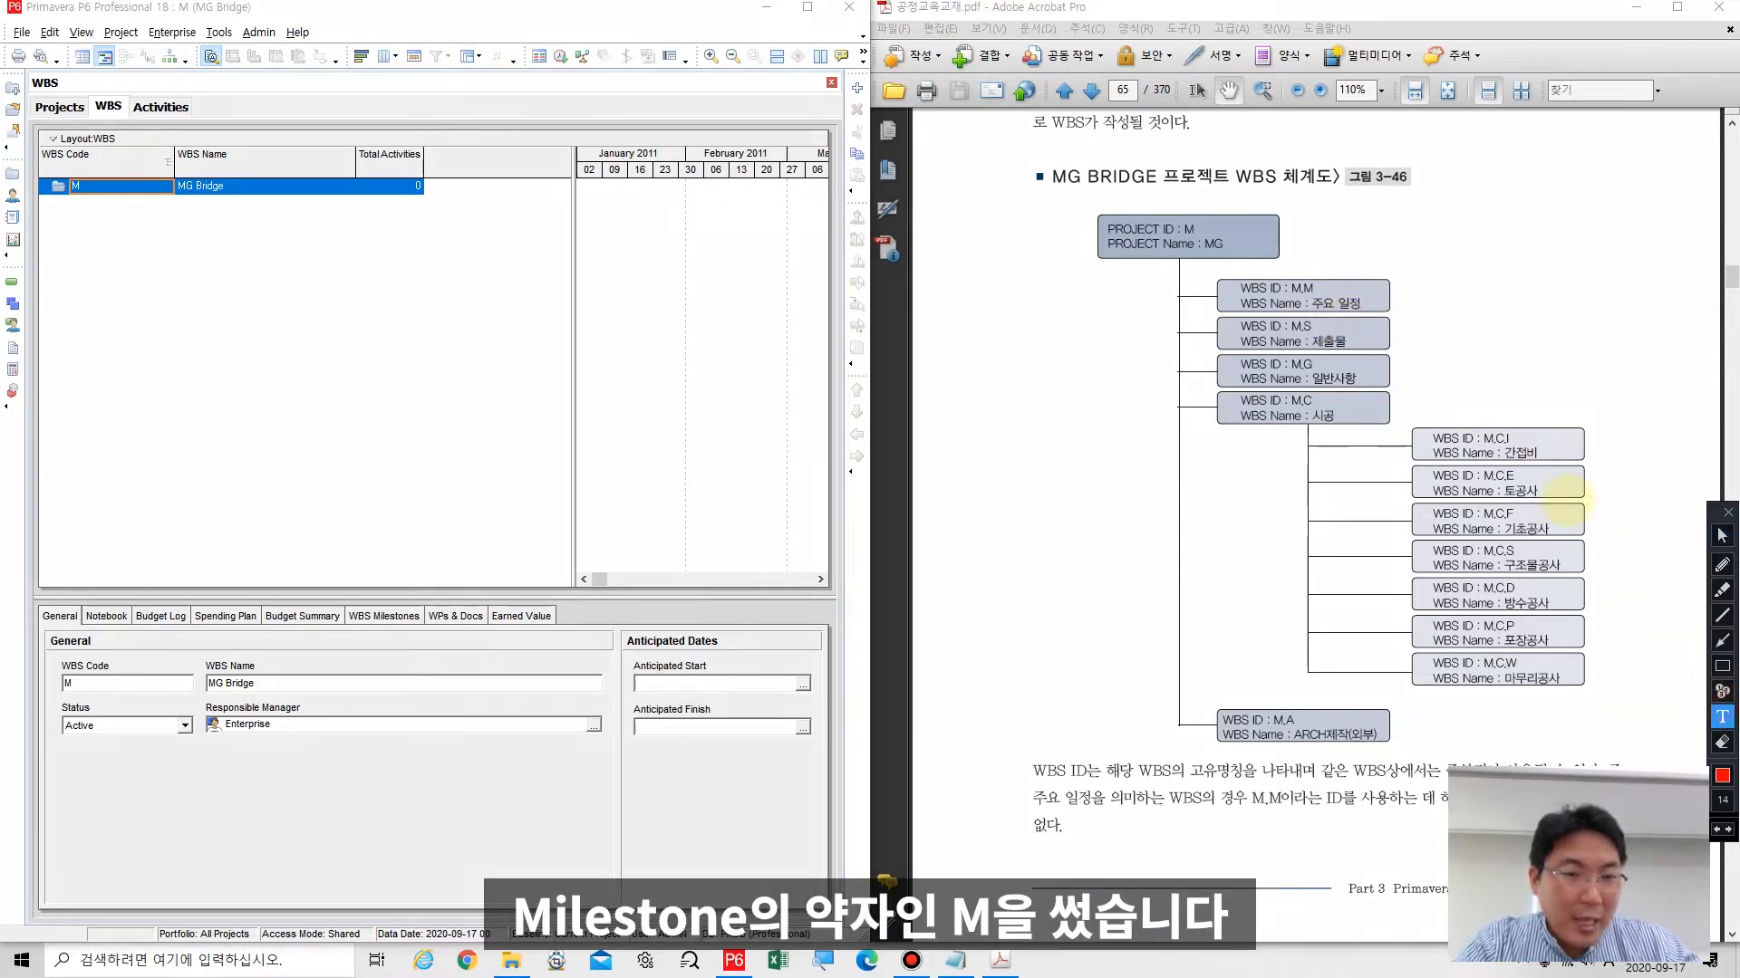
pyautogui.click(1402, 284)
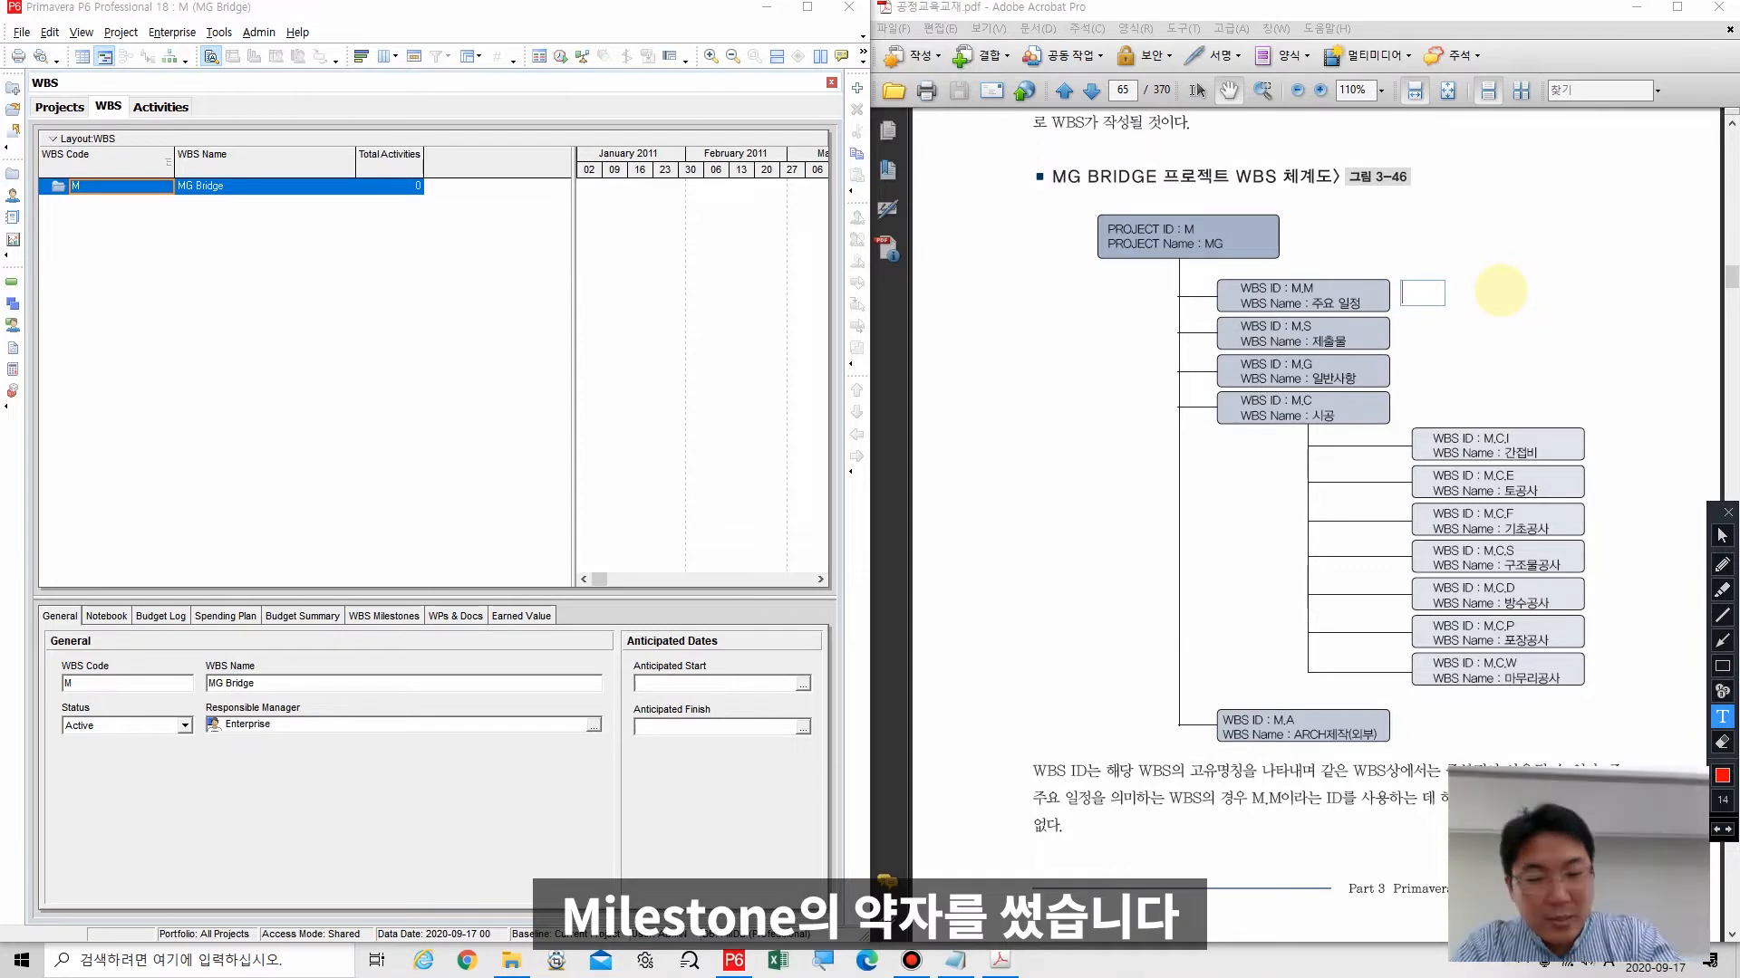
pyautogui.write('Milestone')
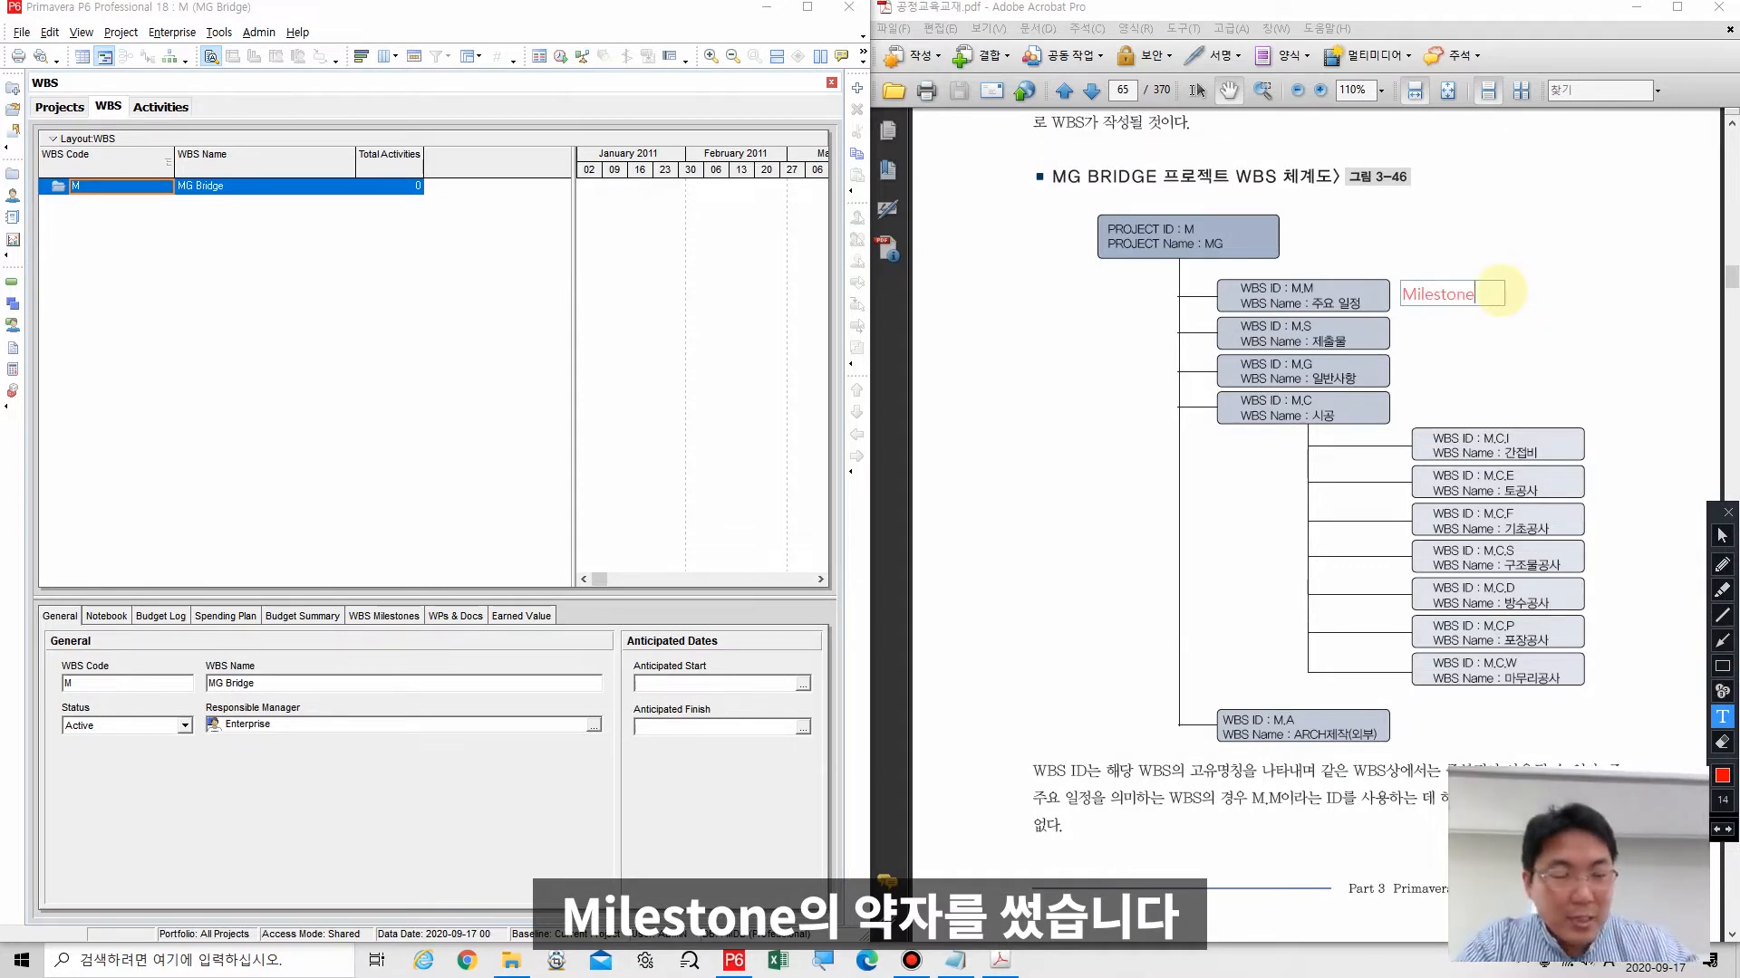
# Step: Add the red text label "Submittal" beside the M.S box on the WBS chart
pyautogui.click(1406, 336)
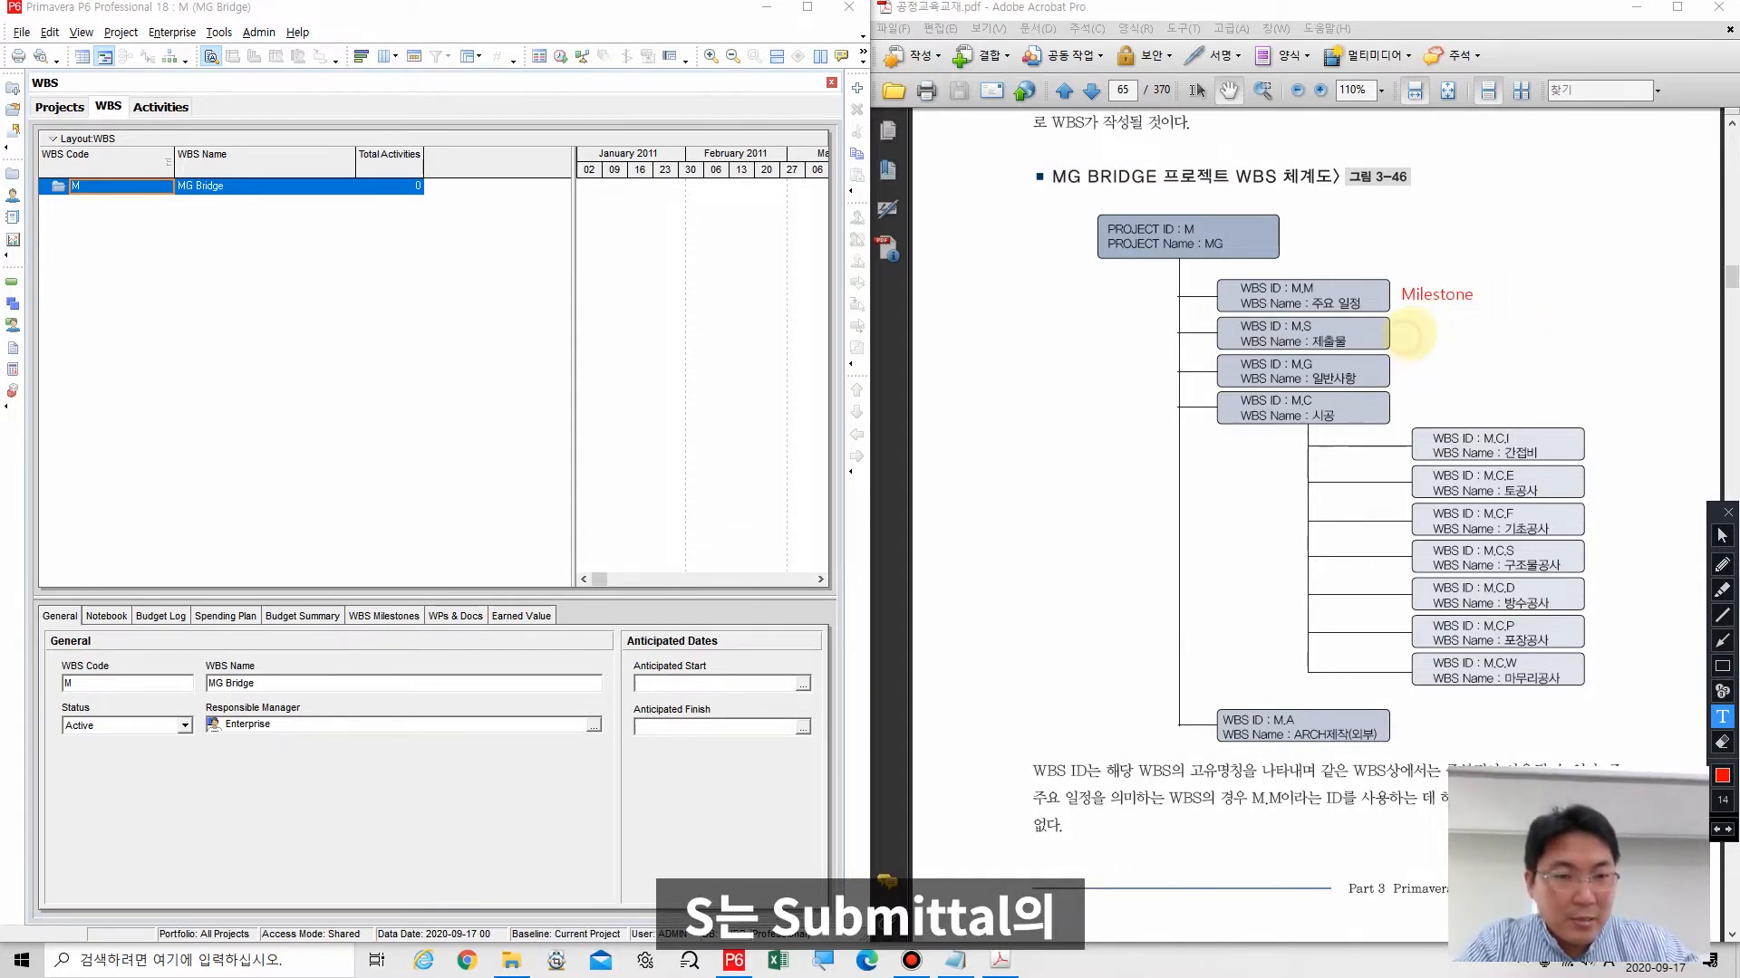
pyautogui.click(1406, 336)
pyautogui.write('Sub')
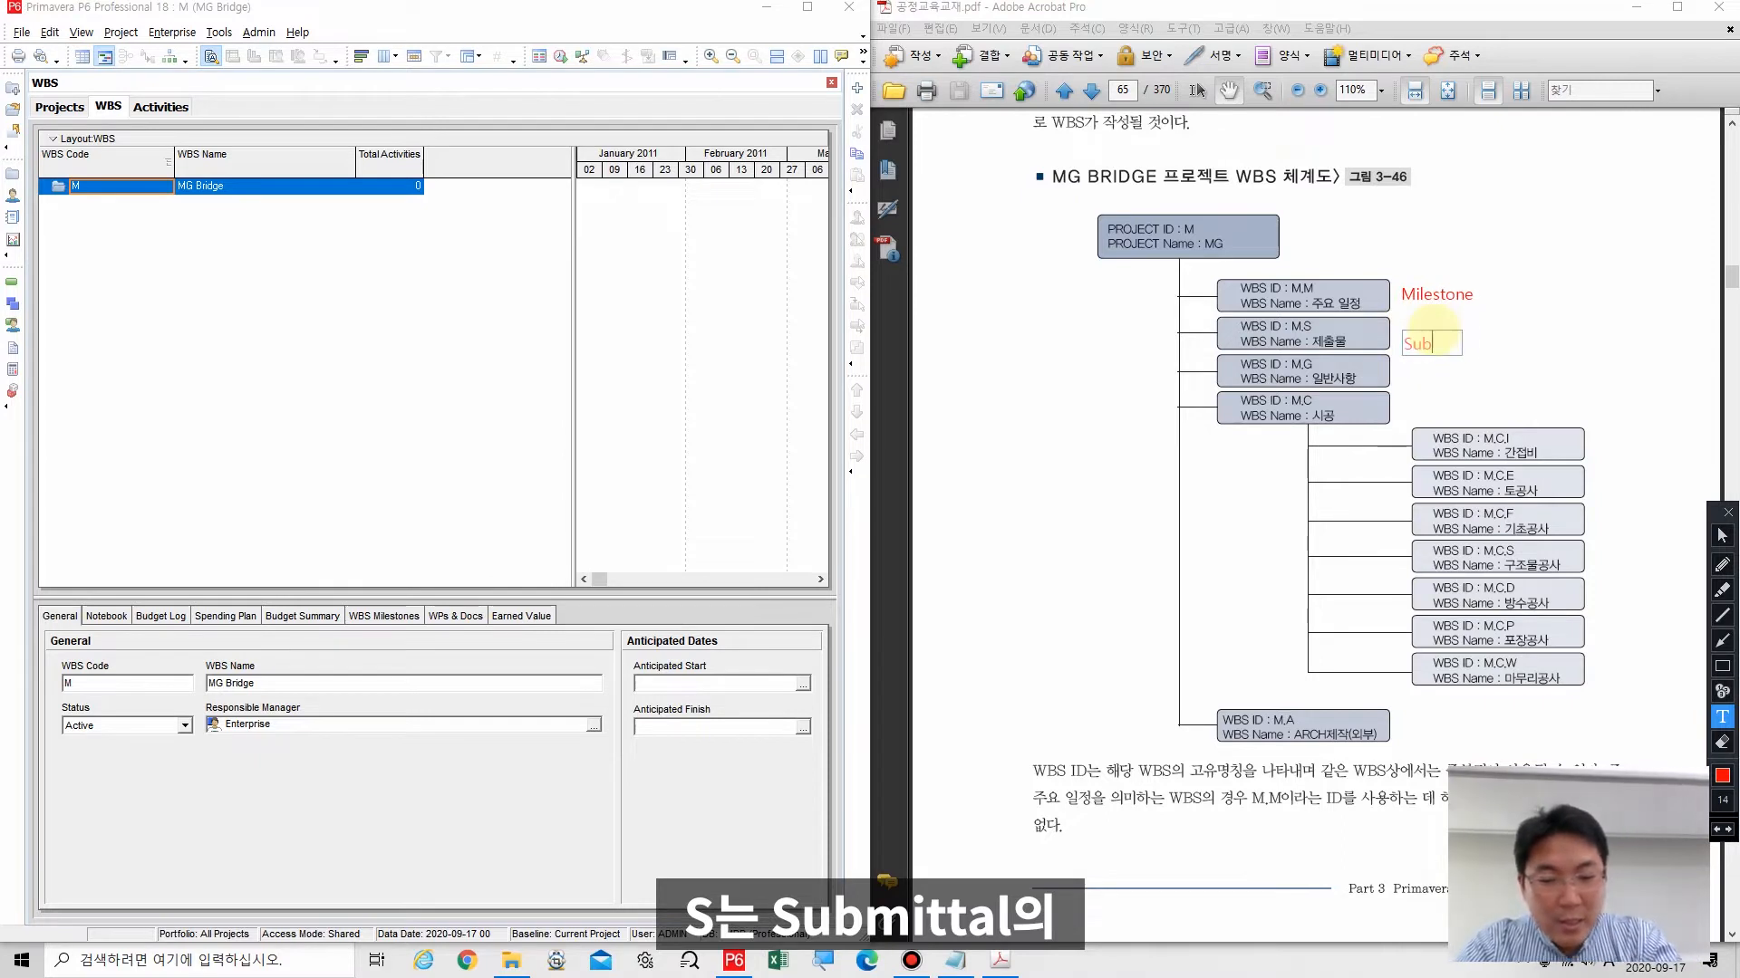
pyautogui.write('mit')
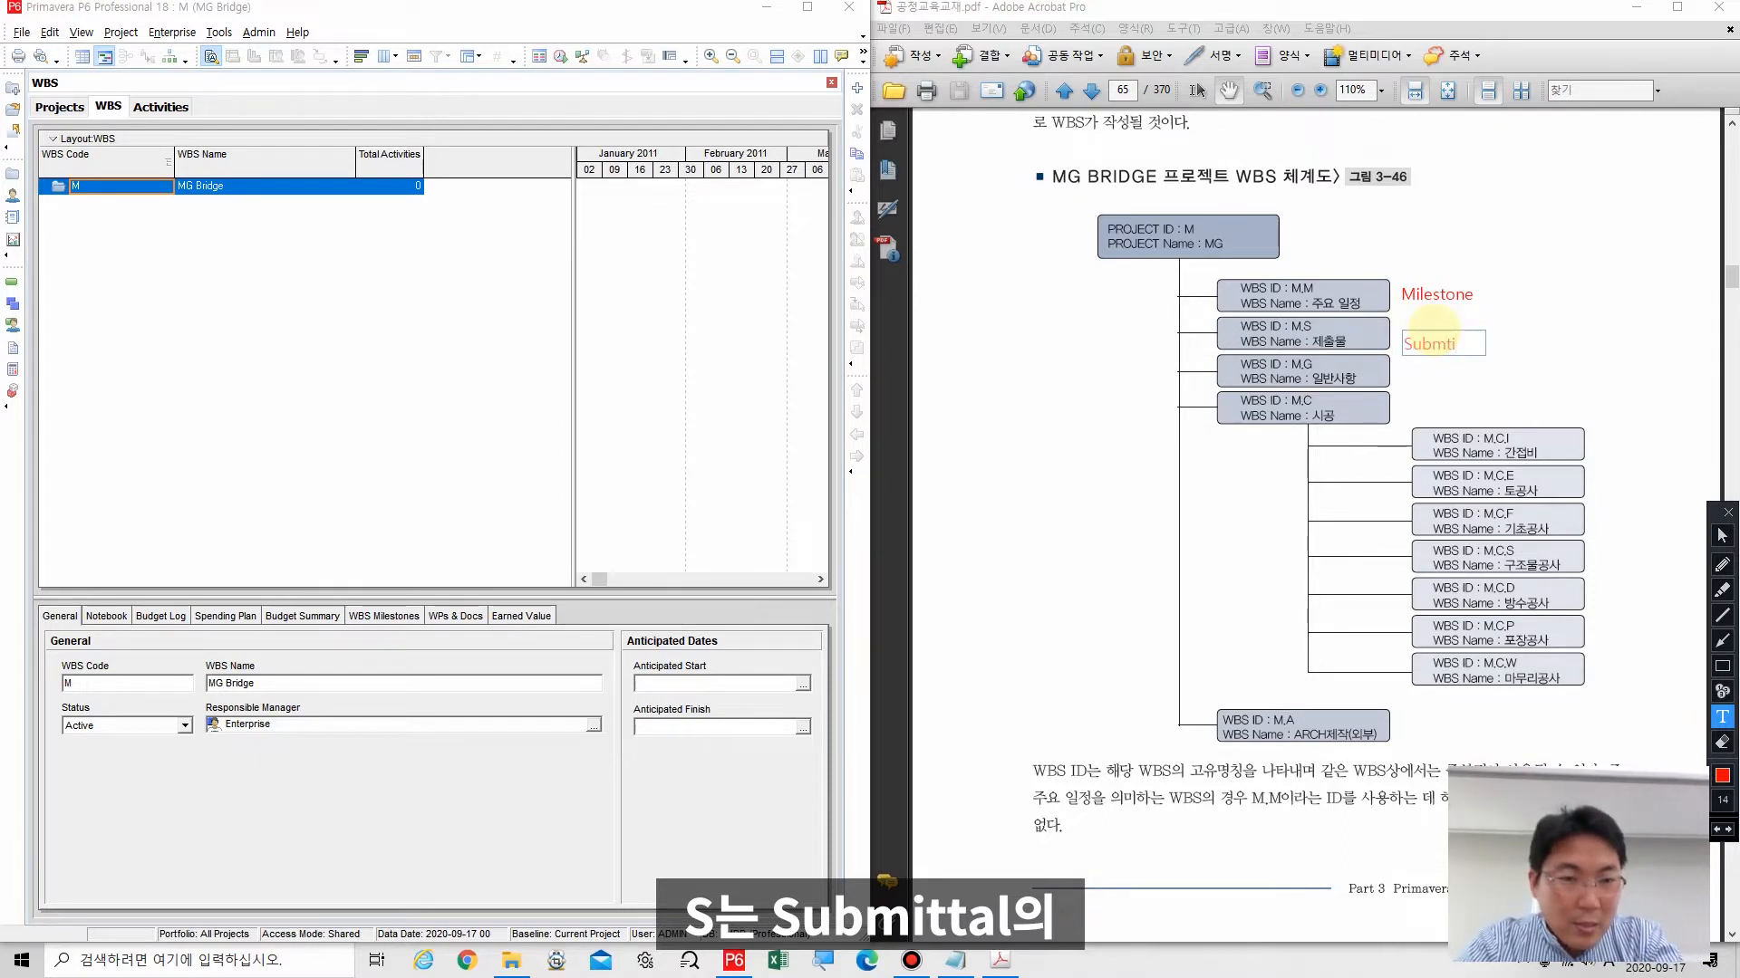
pyautogui.press('BackSpace')
pyautogui.press('BackSpace')
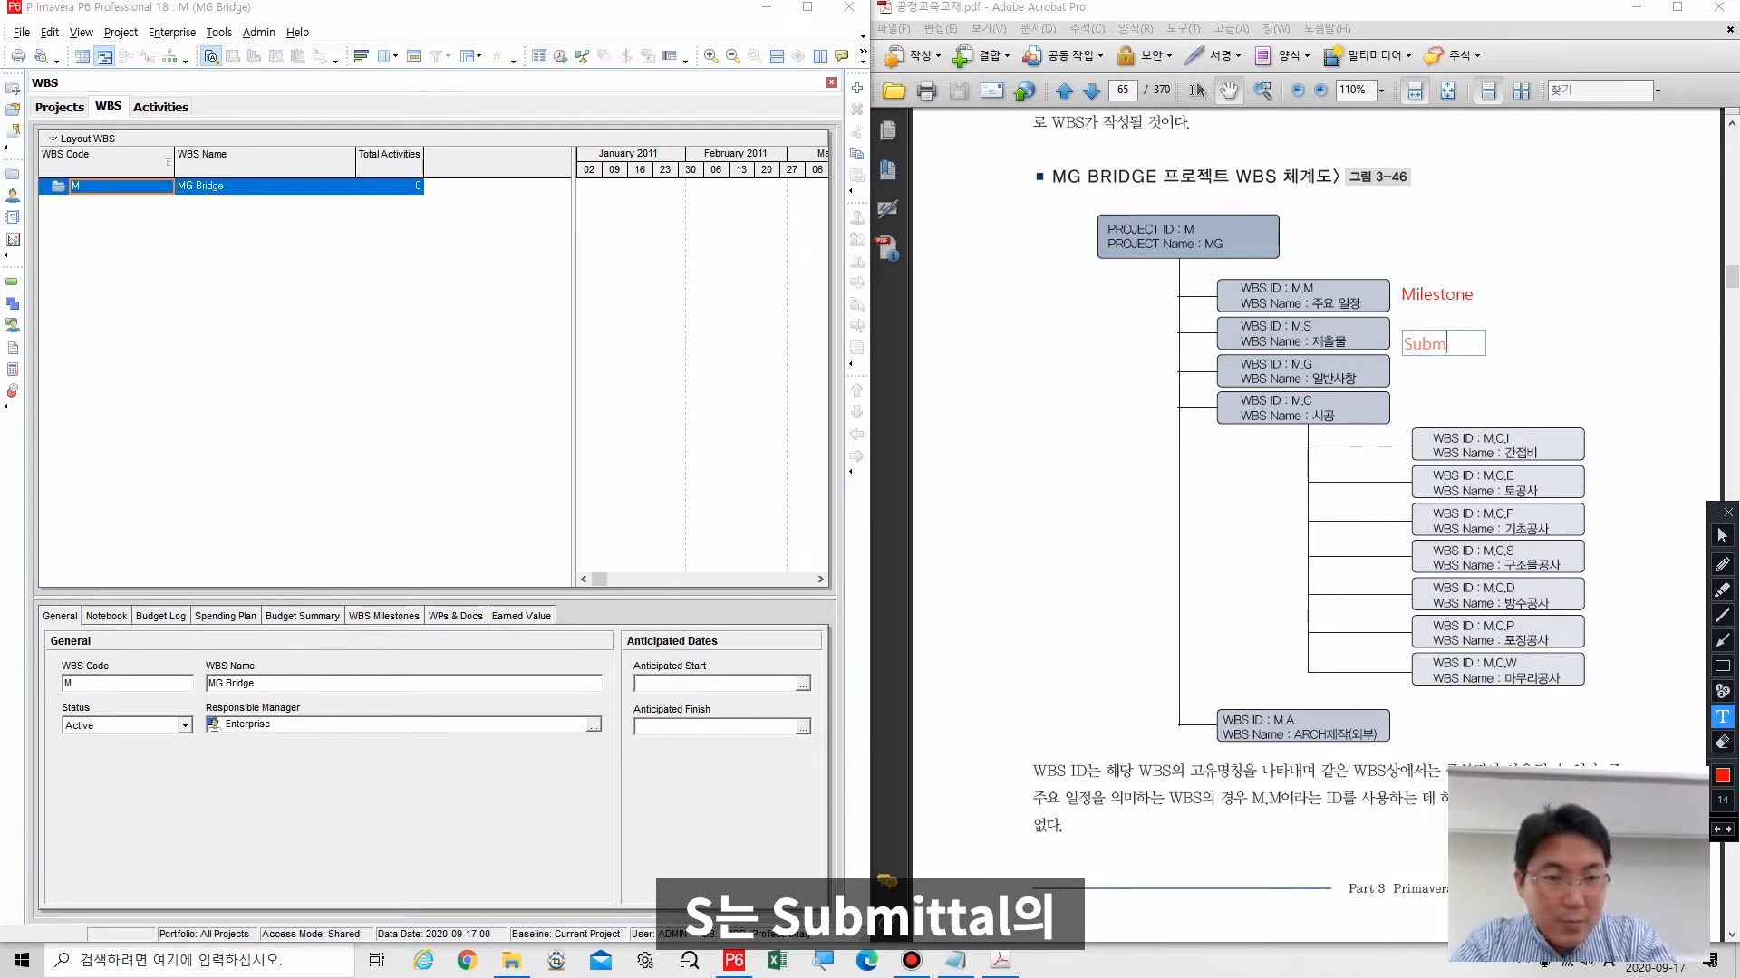
pyautogui.write('ittal')
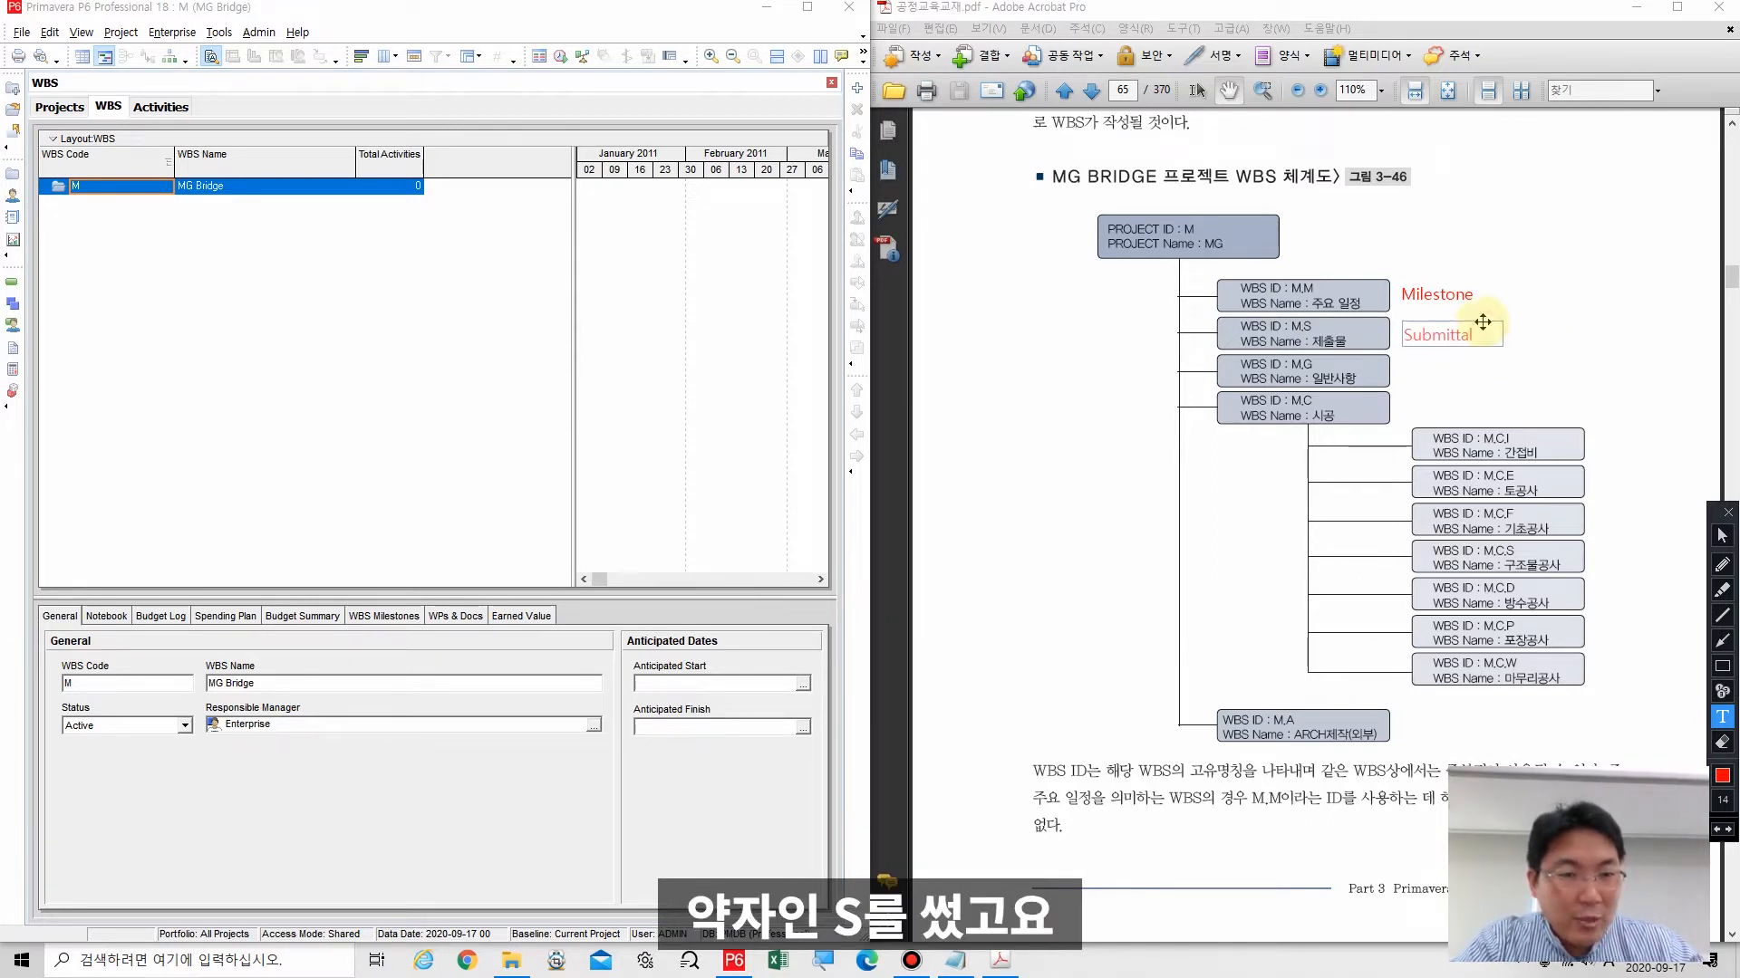
# Step: Add the text label "General" beside the M.G box and align it beneath the "Submittal" label
pyautogui.click(1411, 370)
pyautogui.click(1413, 374)
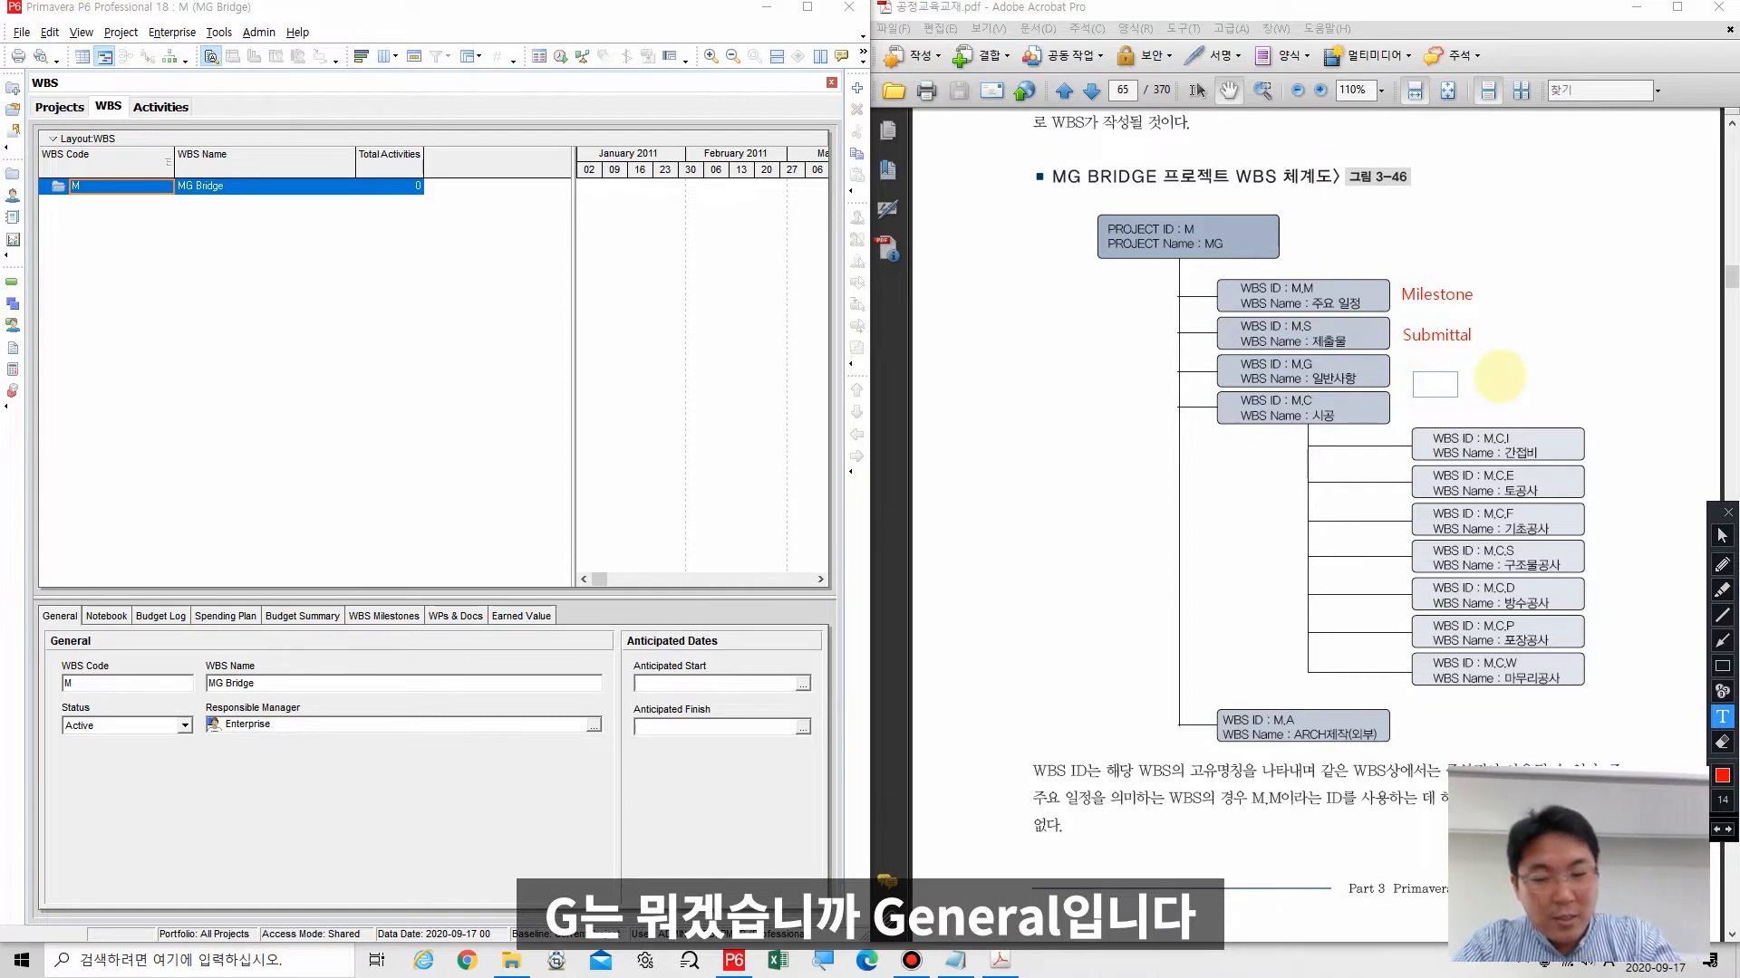
pyautogui.write('General')
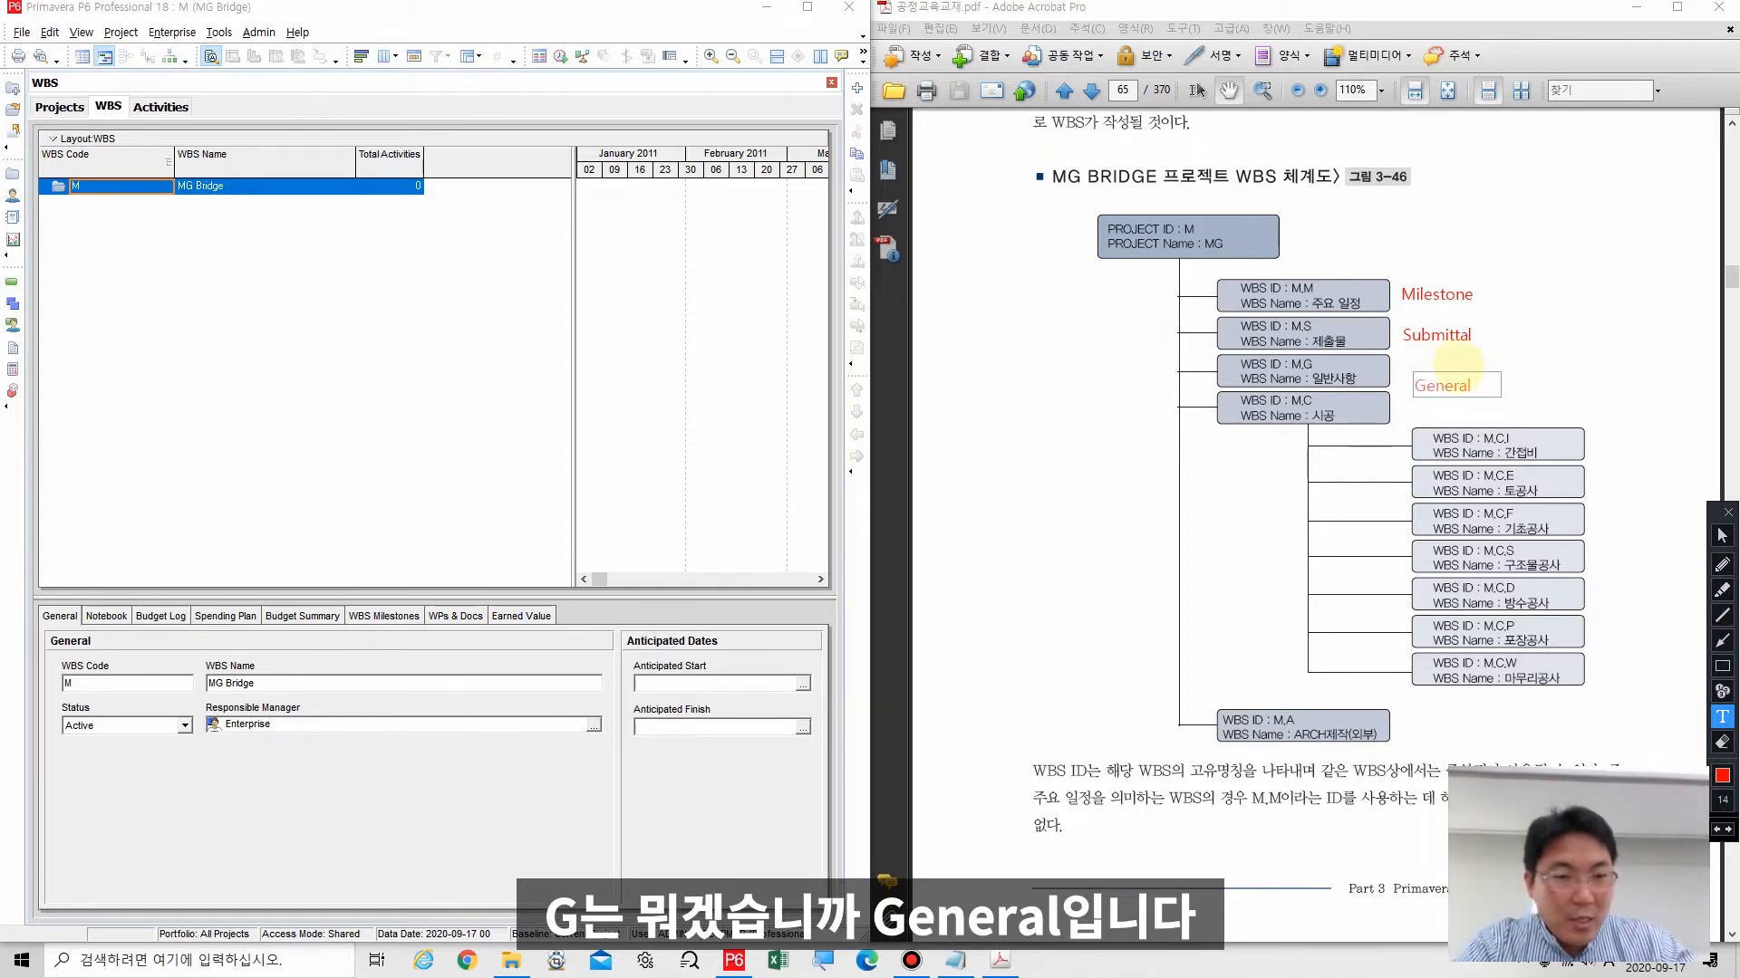
pyautogui.moveTo(1468, 371); pyautogui.dragTo(1456, 356)
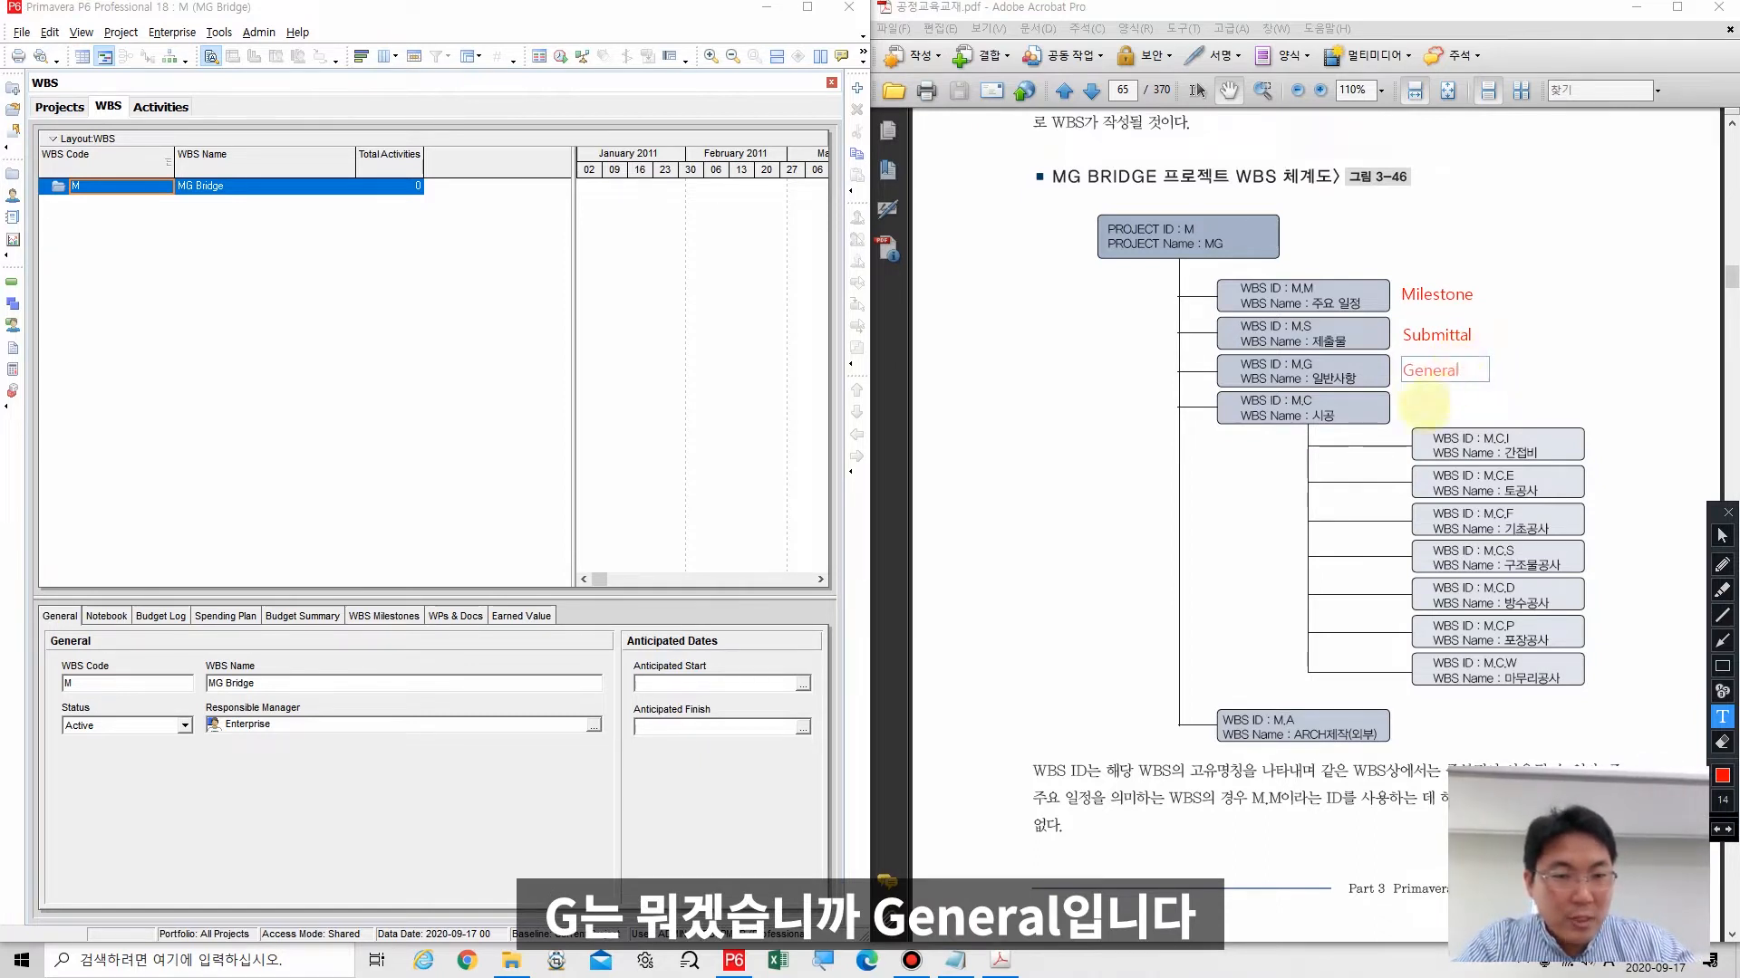
# Step: Add the text label "Construction" beside the M.C box and align it beneath the "General" label
pyautogui.click(1412, 405)
pyautogui.click(1411, 405)
pyautogui.write('Co')
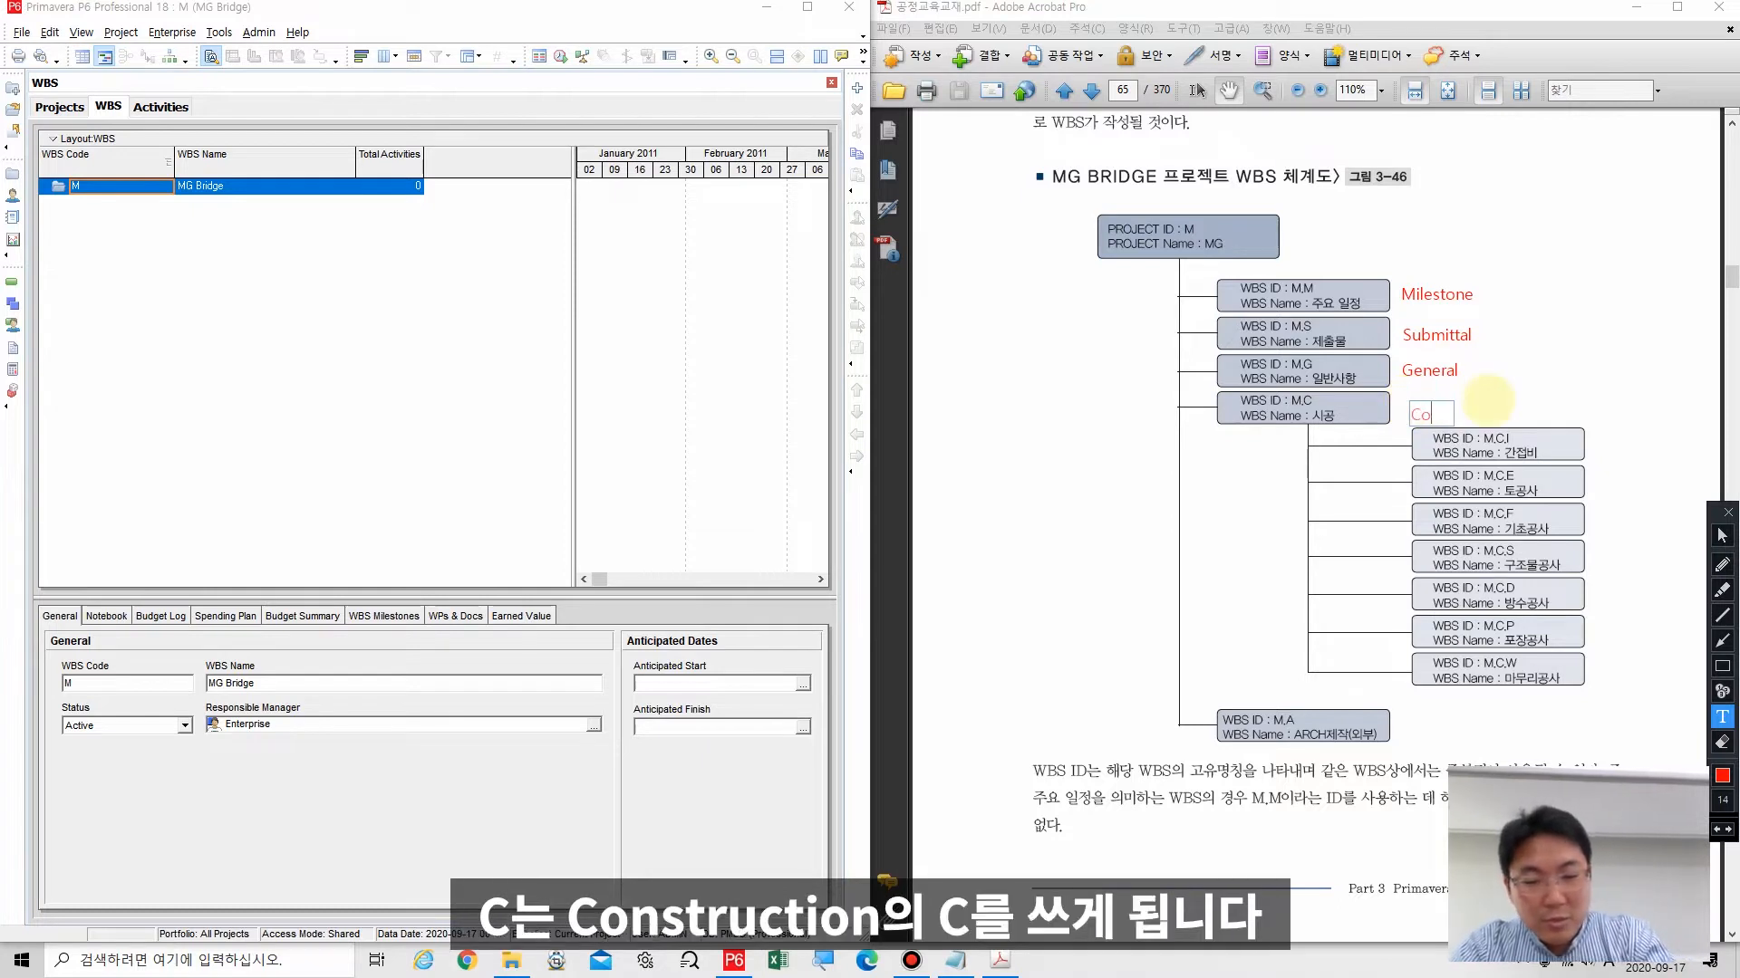
pyautogui.write('nstruction')
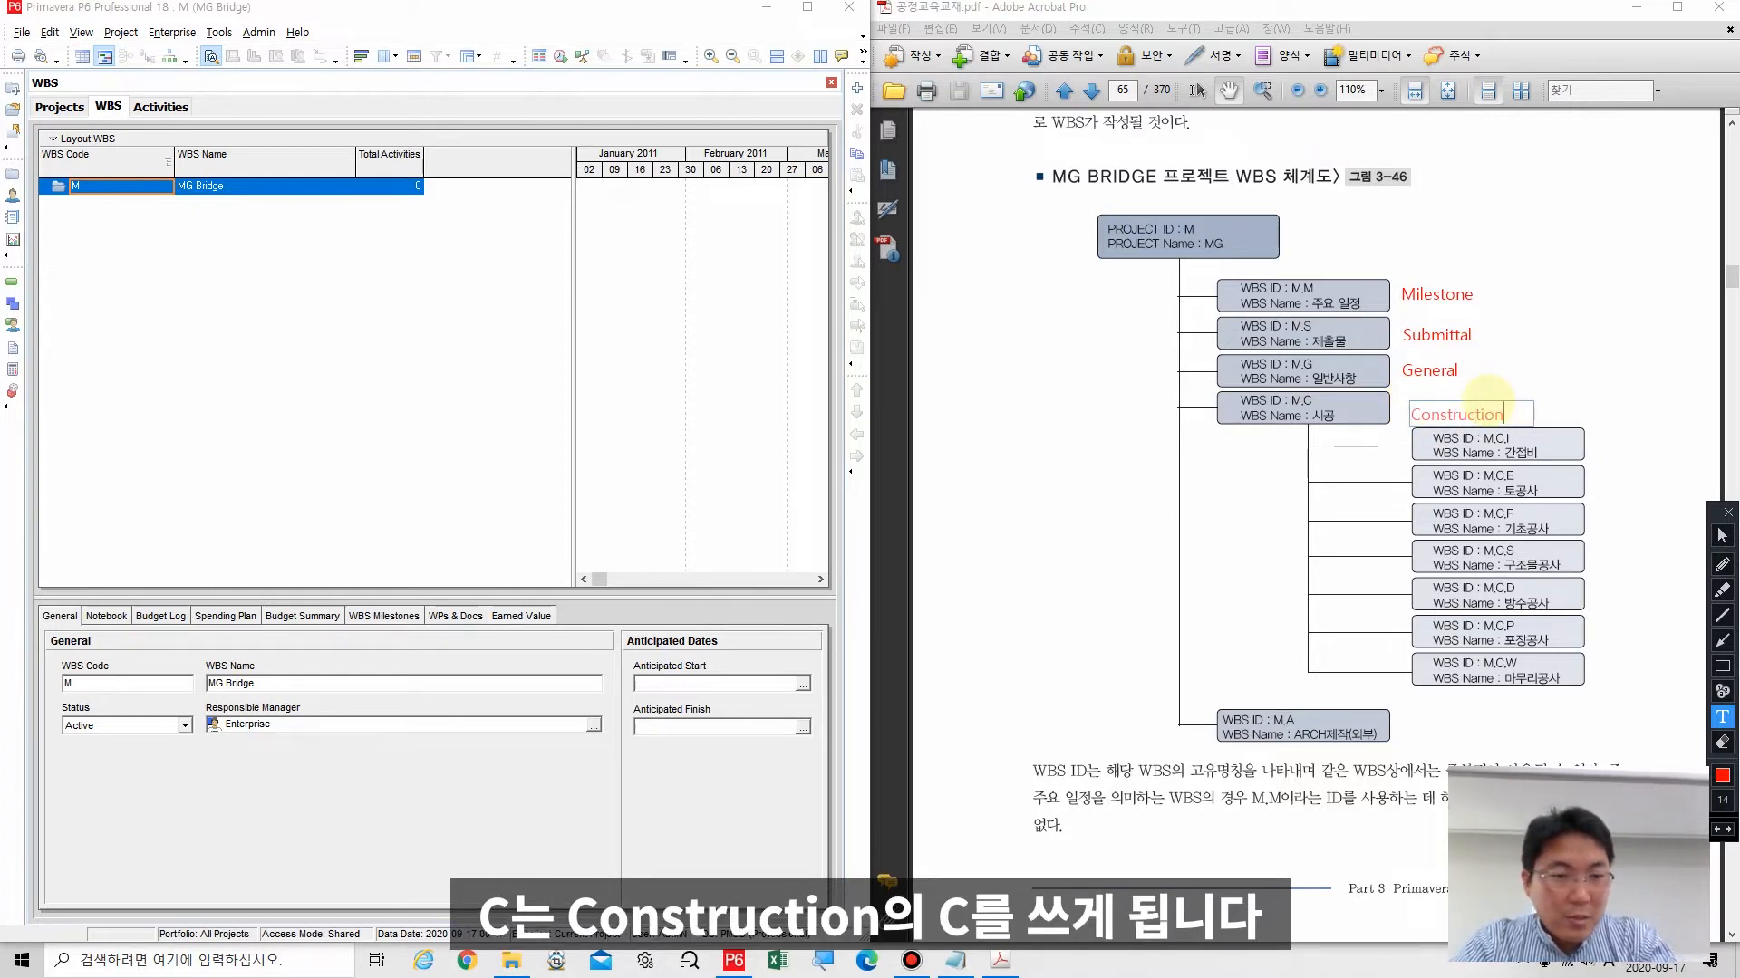
pyautogui.moveTo(1490, 402); pyautogui.dragTo(1482, 390)
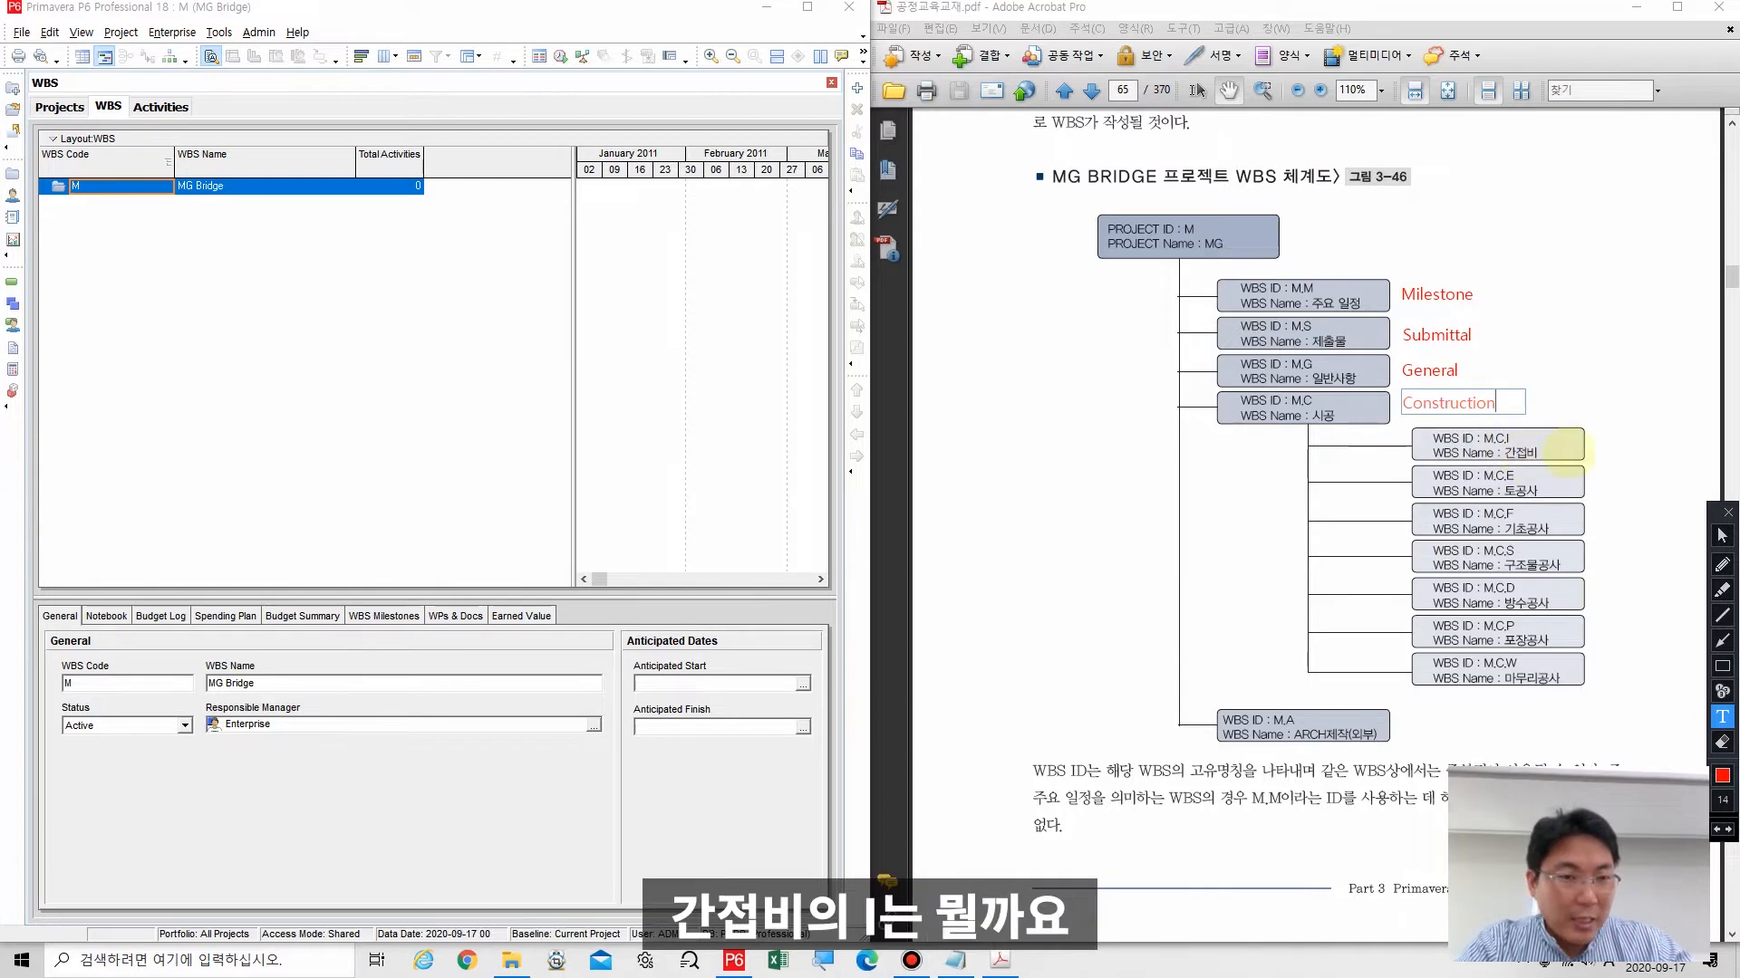
# Step: Add the text label "Indirect" beside the M.C.I box and line it up with the box
pyautogui.click(1599, 442)
pyautogui.click(1599, 452)
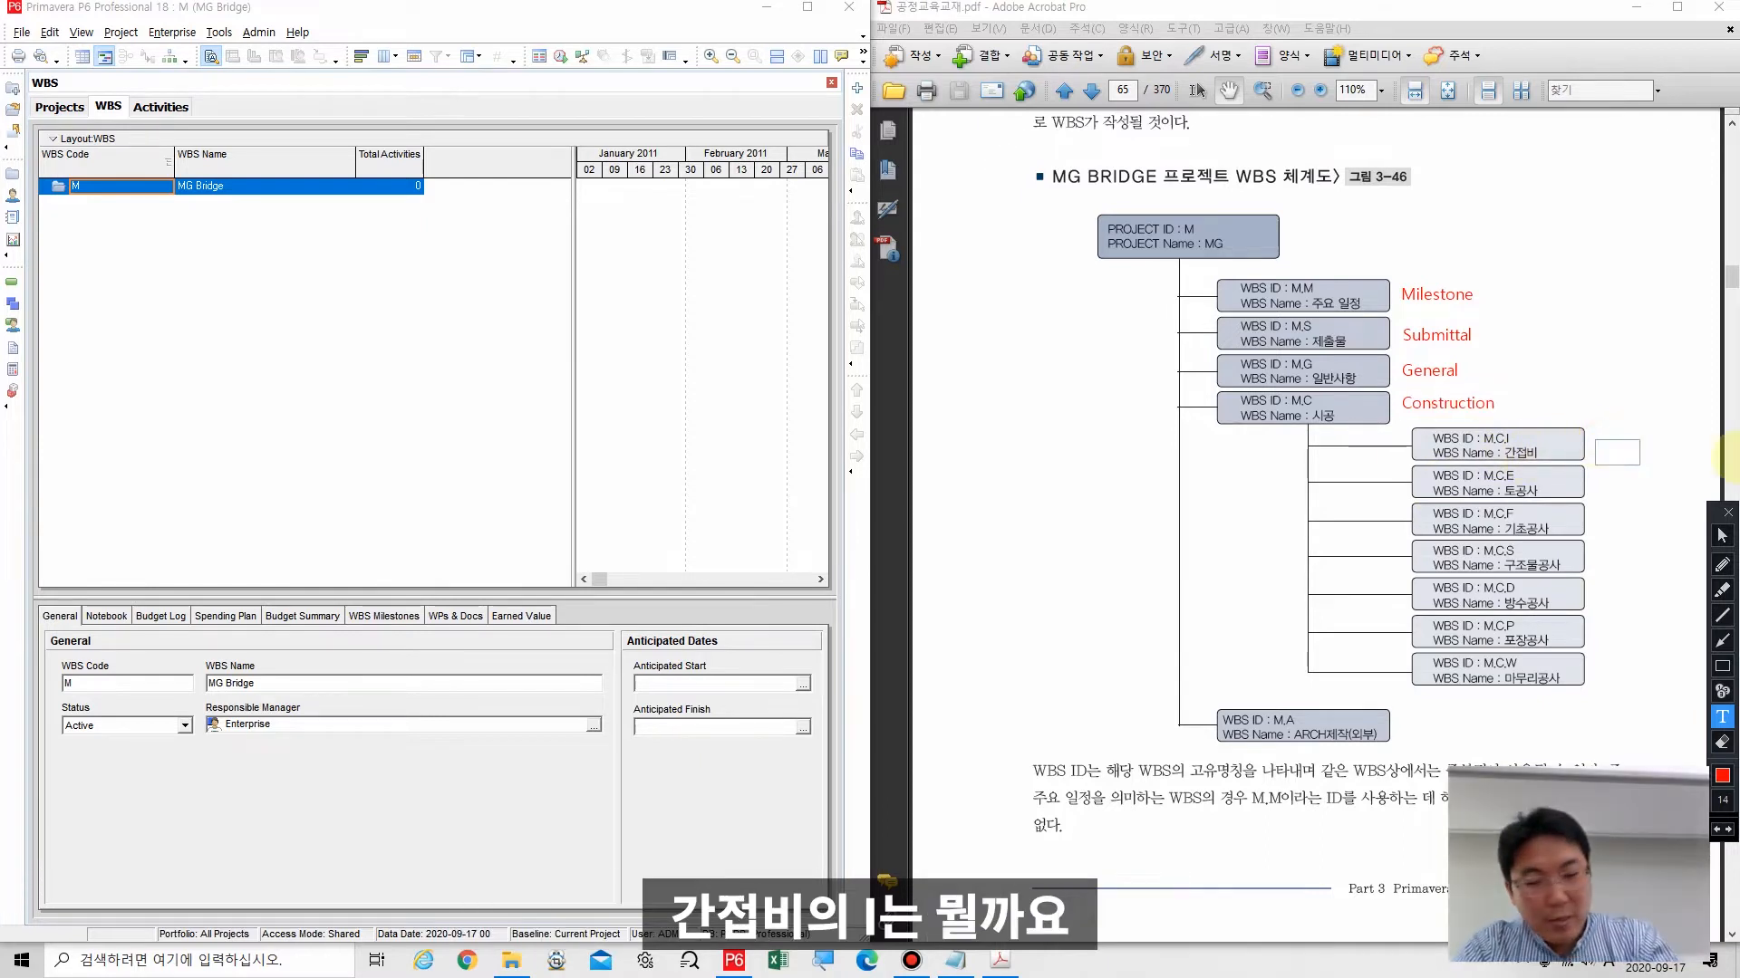
pyautogui.write('Indi')
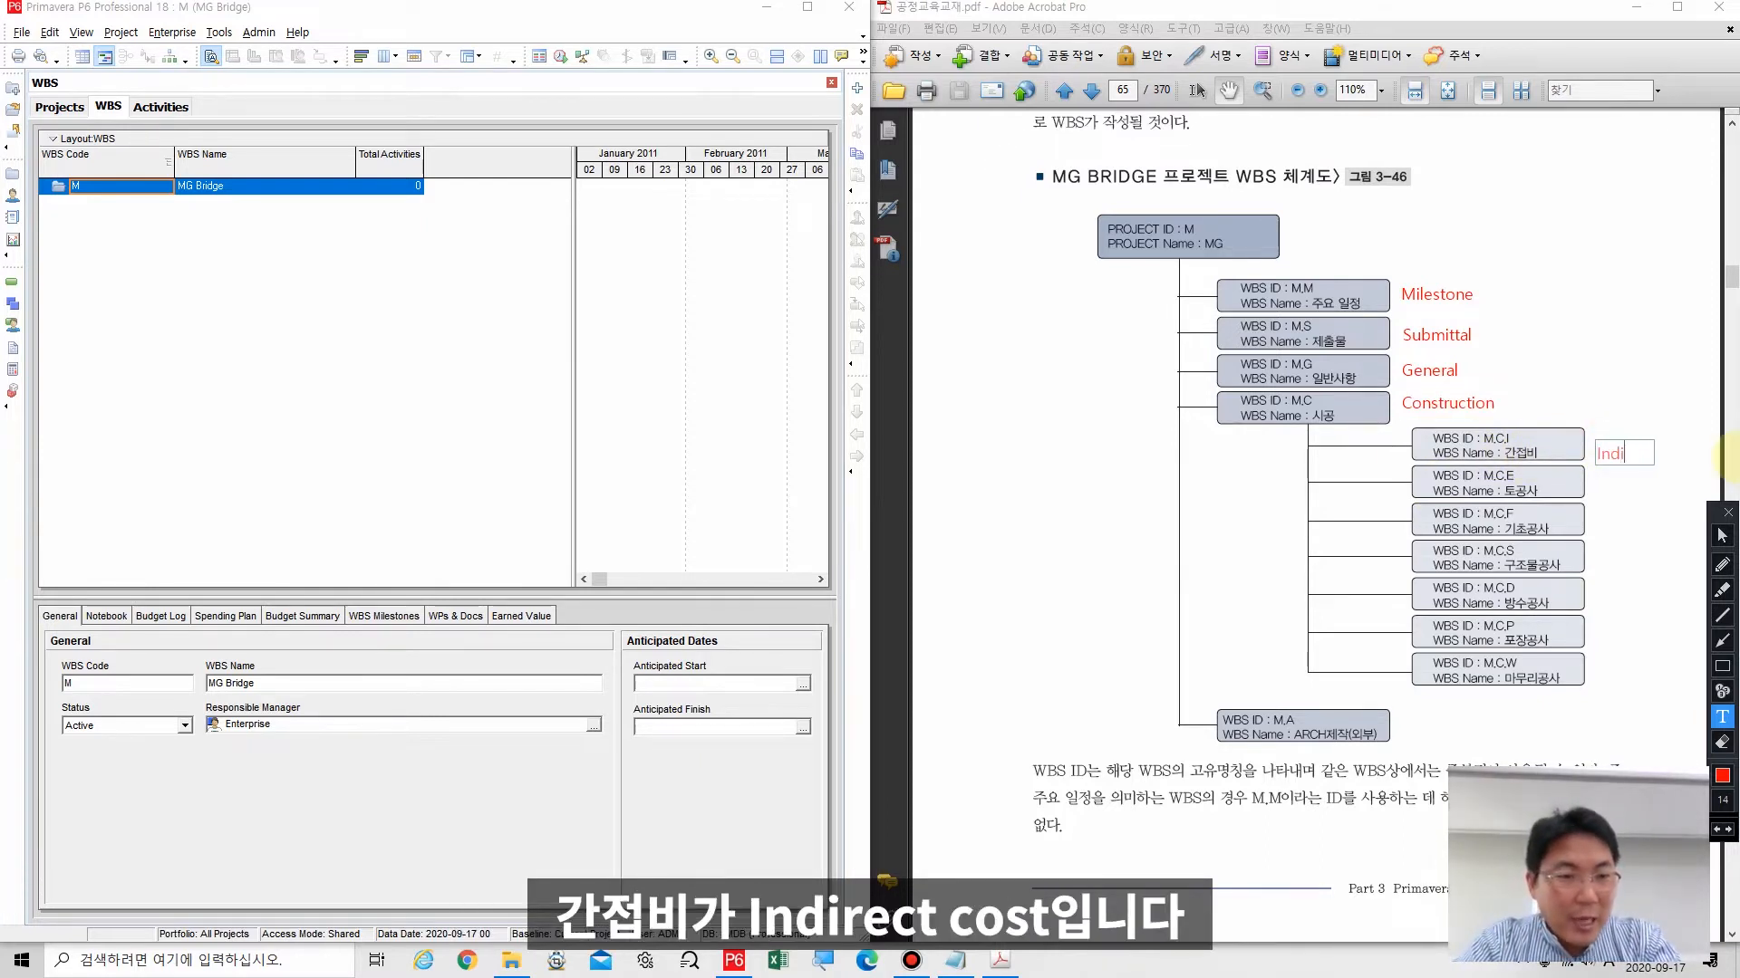
pyautogui.write('rect')
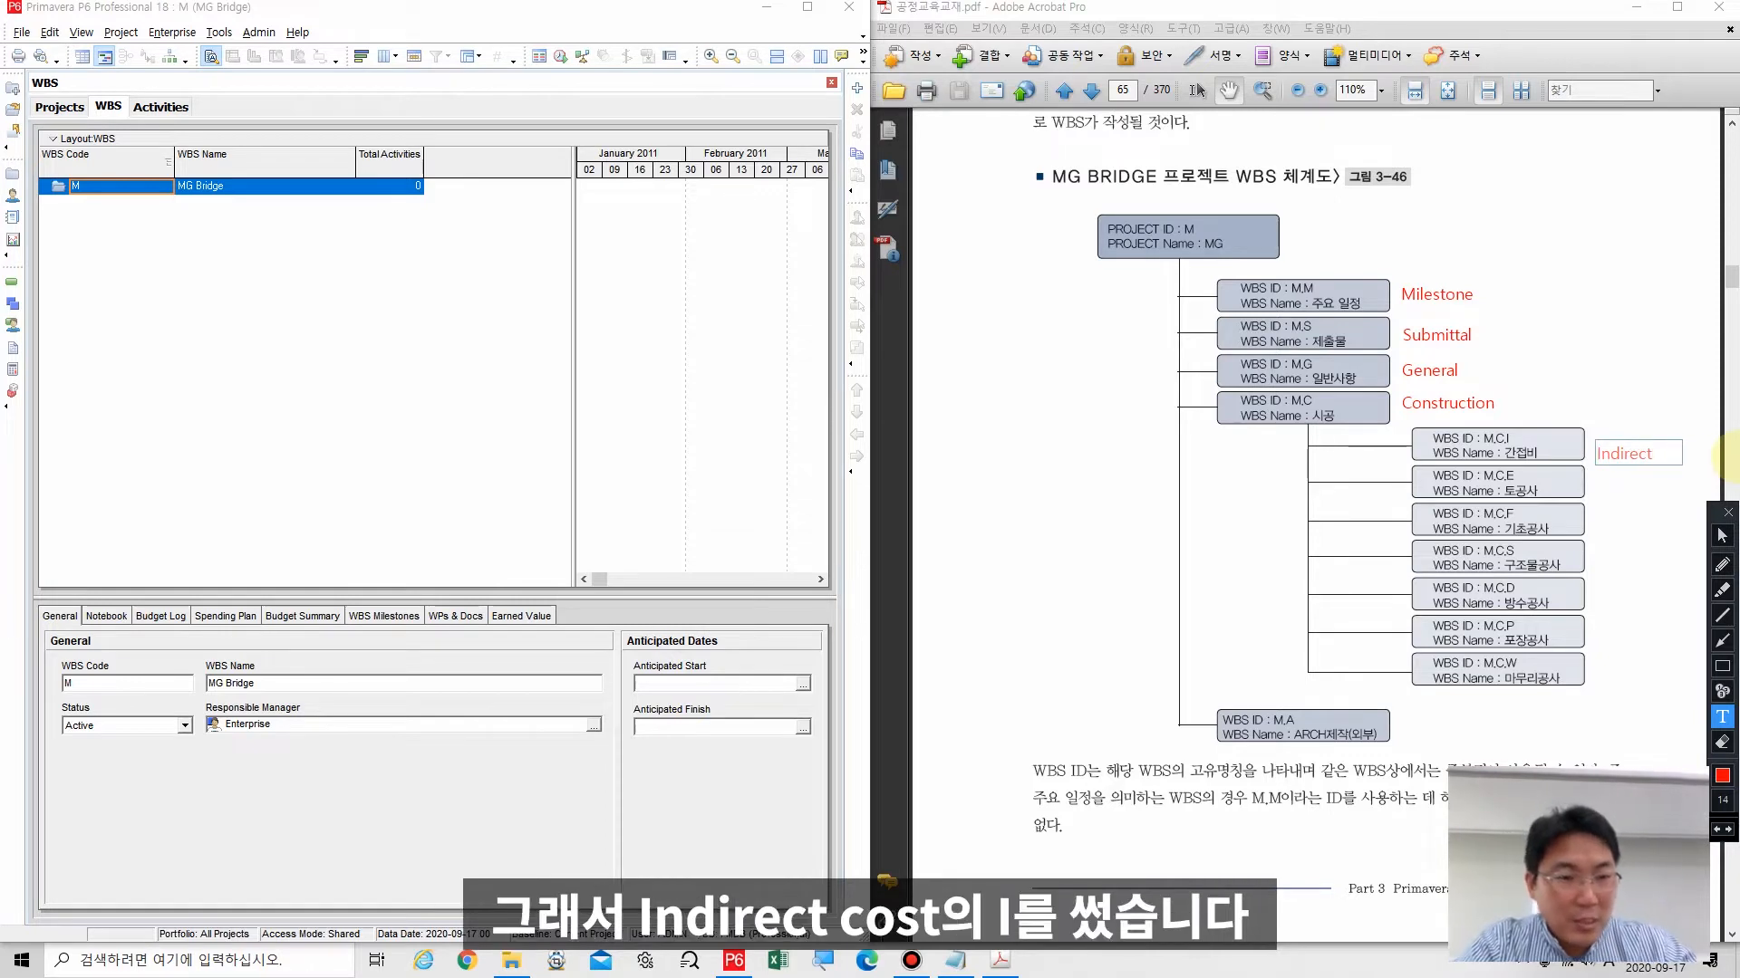
pyautogui.moveTo(1663, 441); pyautogui.dragTo(1658, 432)
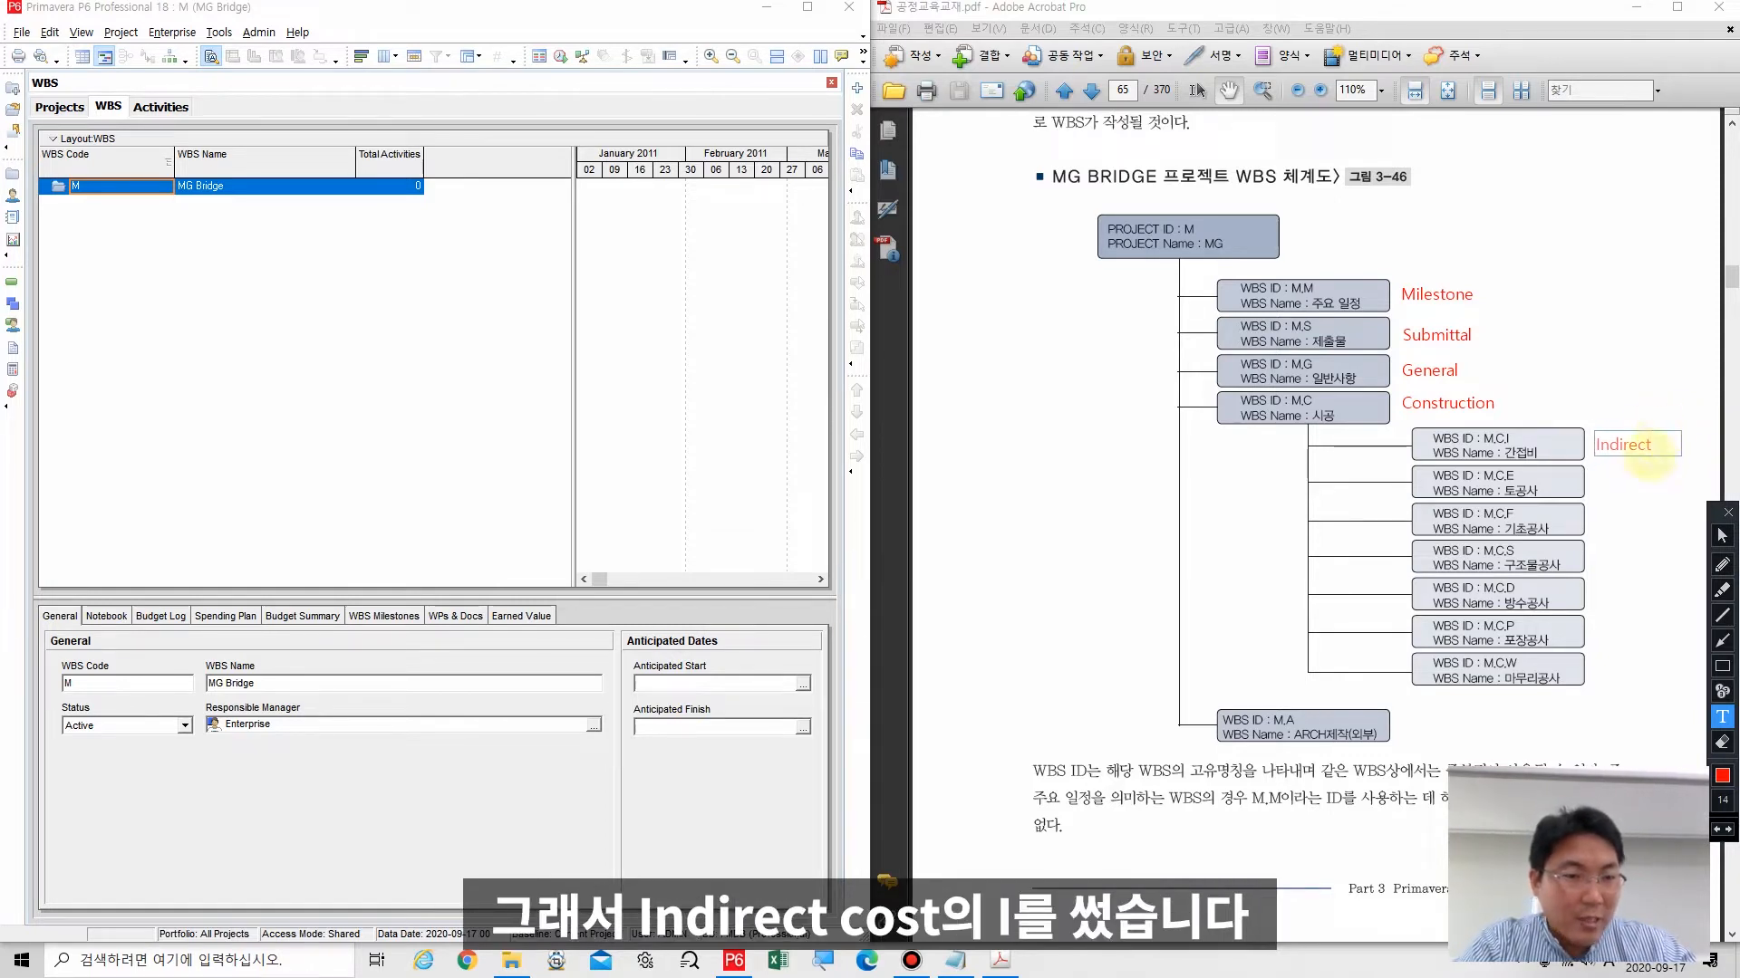
# Step: Add the text label "Earth Work" beside the M.C.E box and line it up with the box
pyautogui.click(1605, 482)
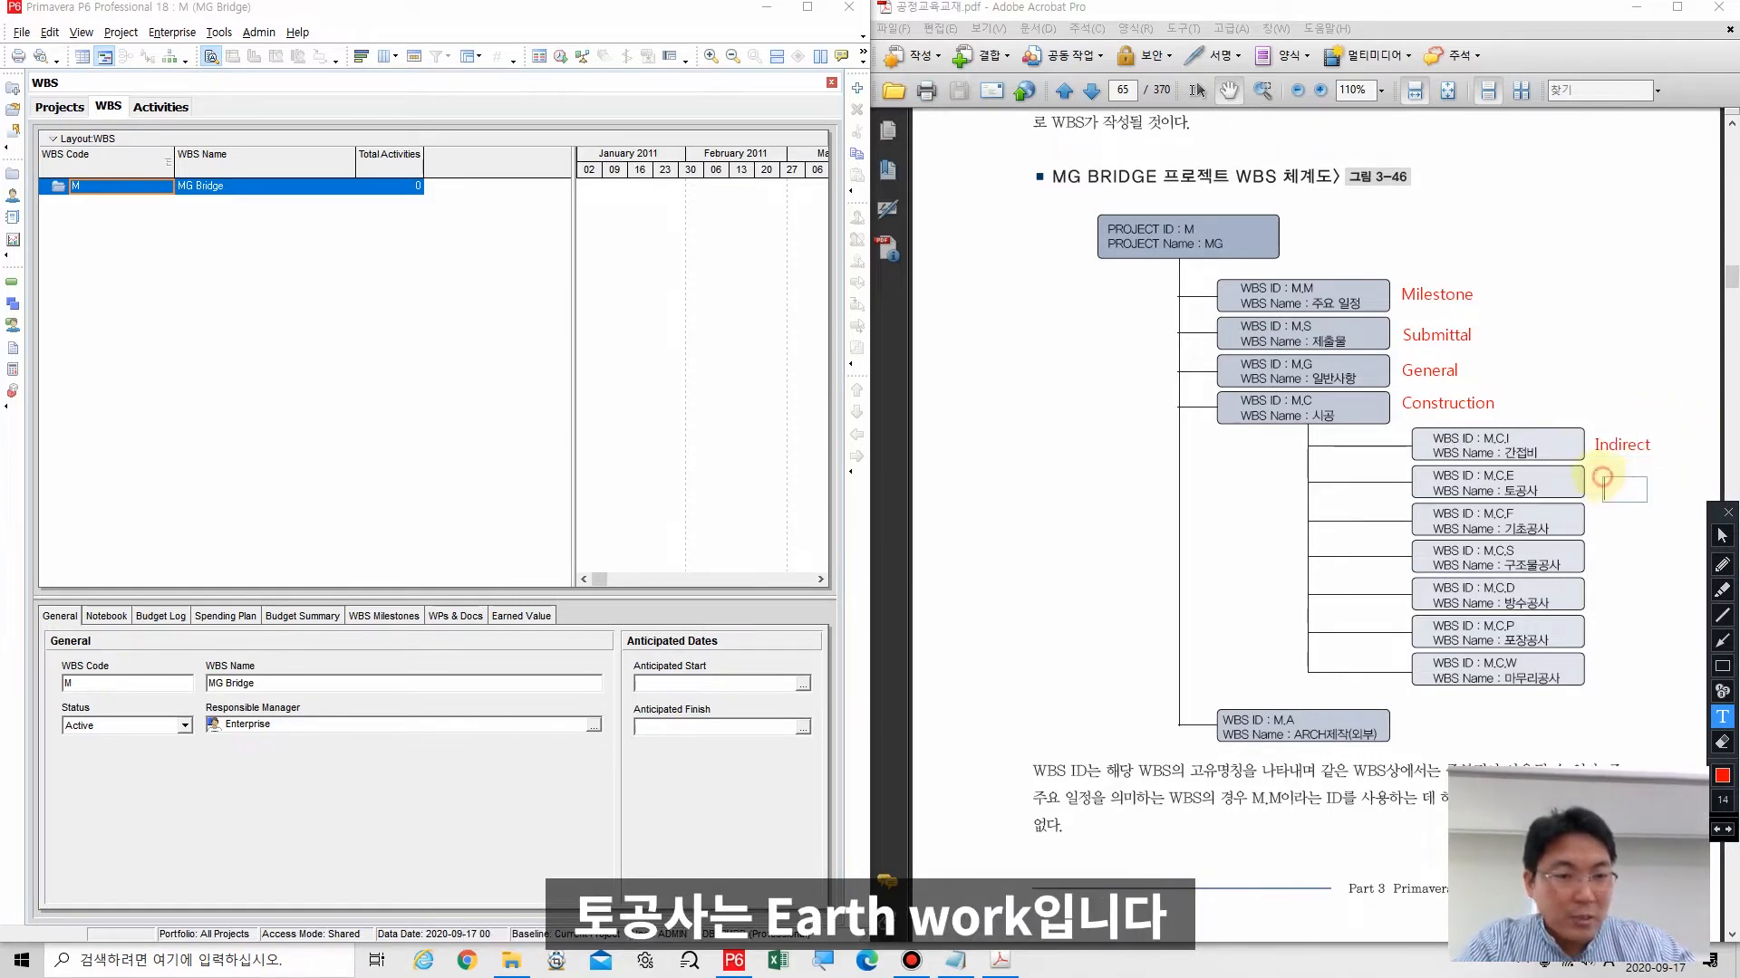
pyautogui.write('Earth Work')
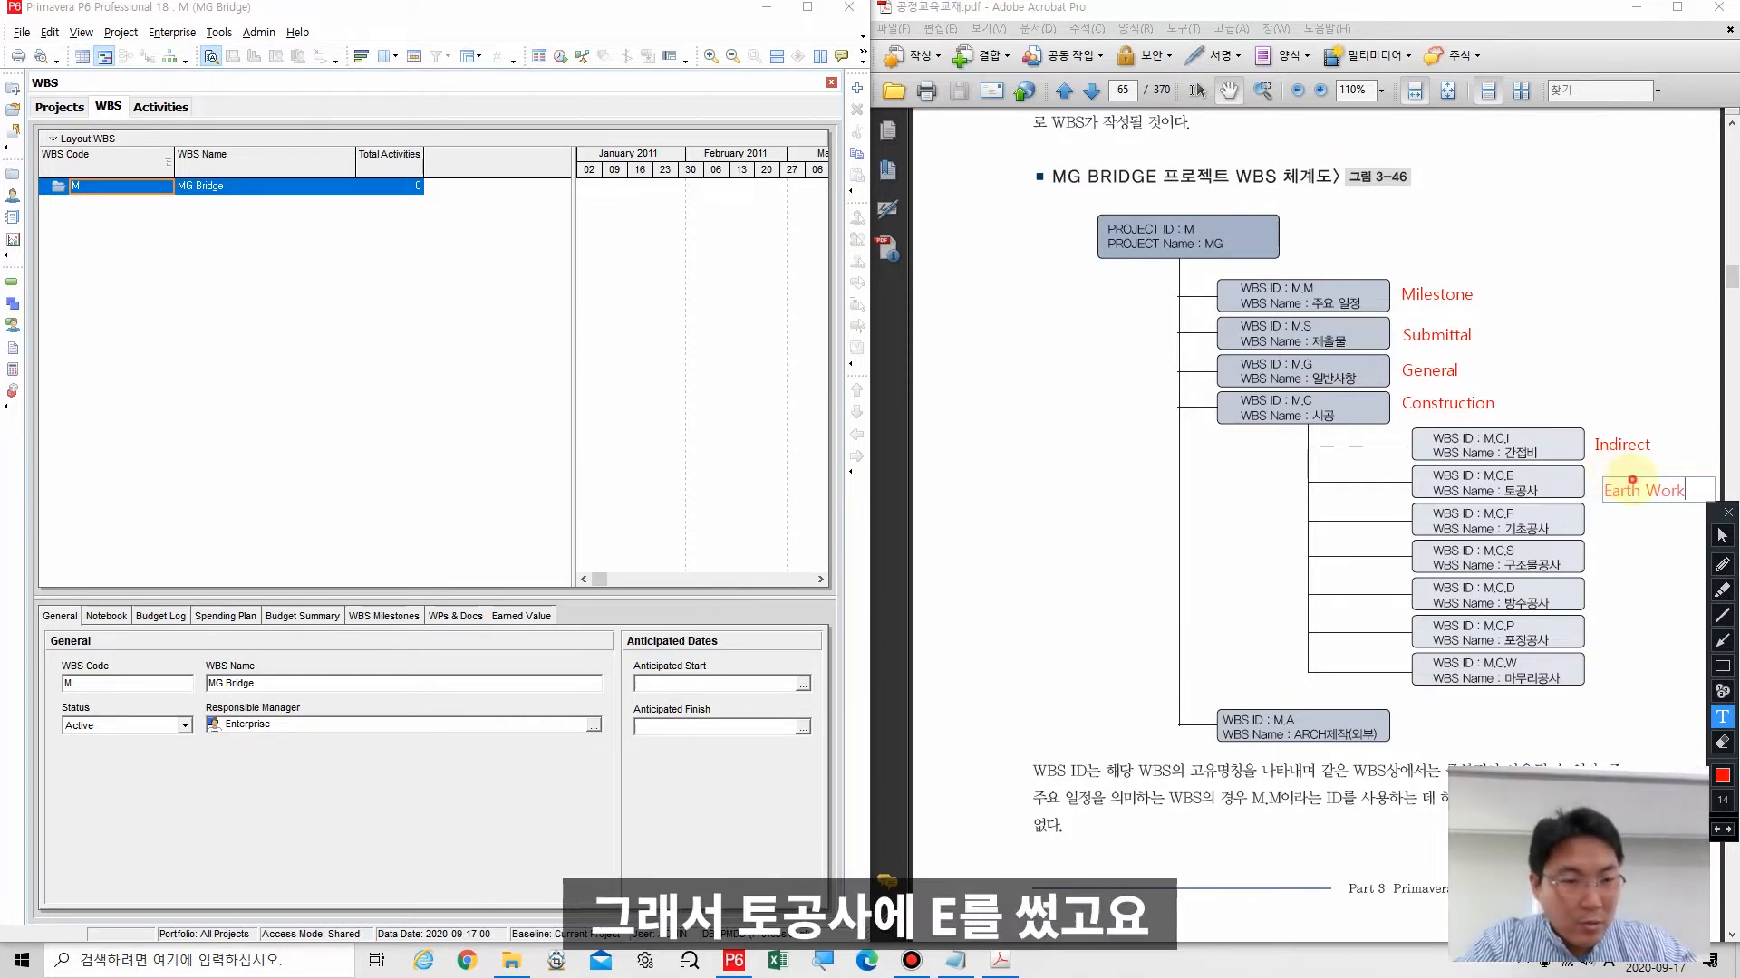
pyautogui.moveTo(1632, 480); pyautogui.dragTo(1624, 471)
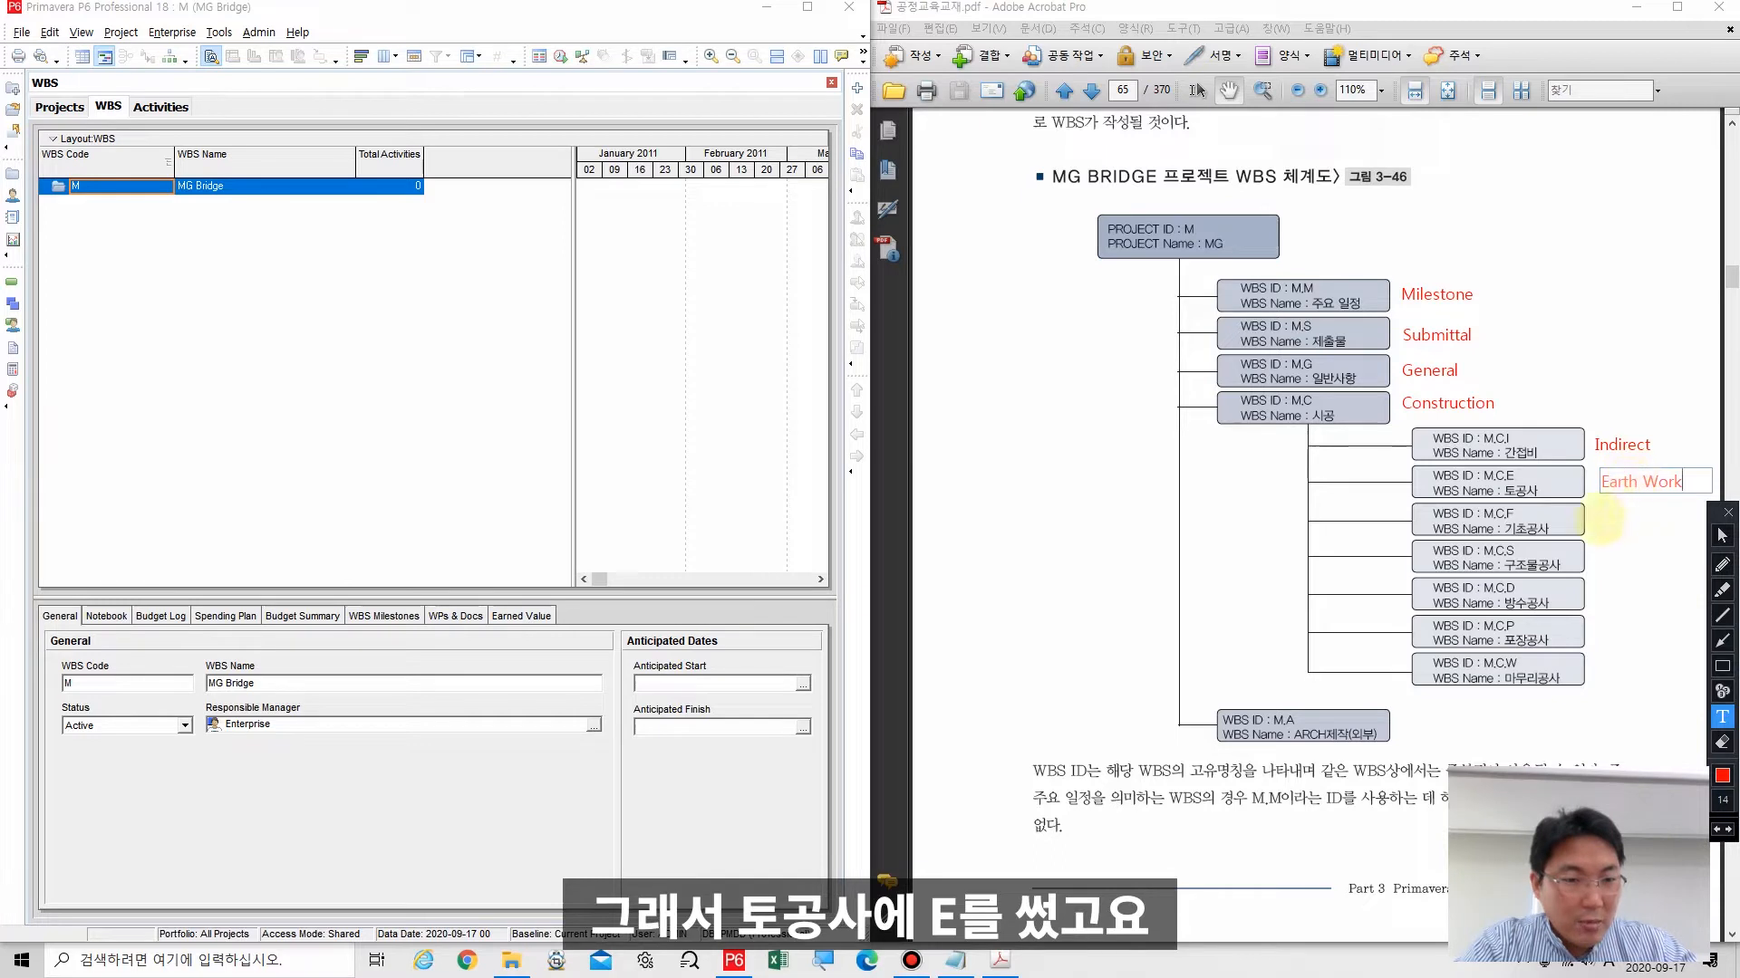
# Step: Add the text labels "Foundation" beside the M.C.F box and "Structure" beside the M.C.S box
pyautogui.click(1604, 516)
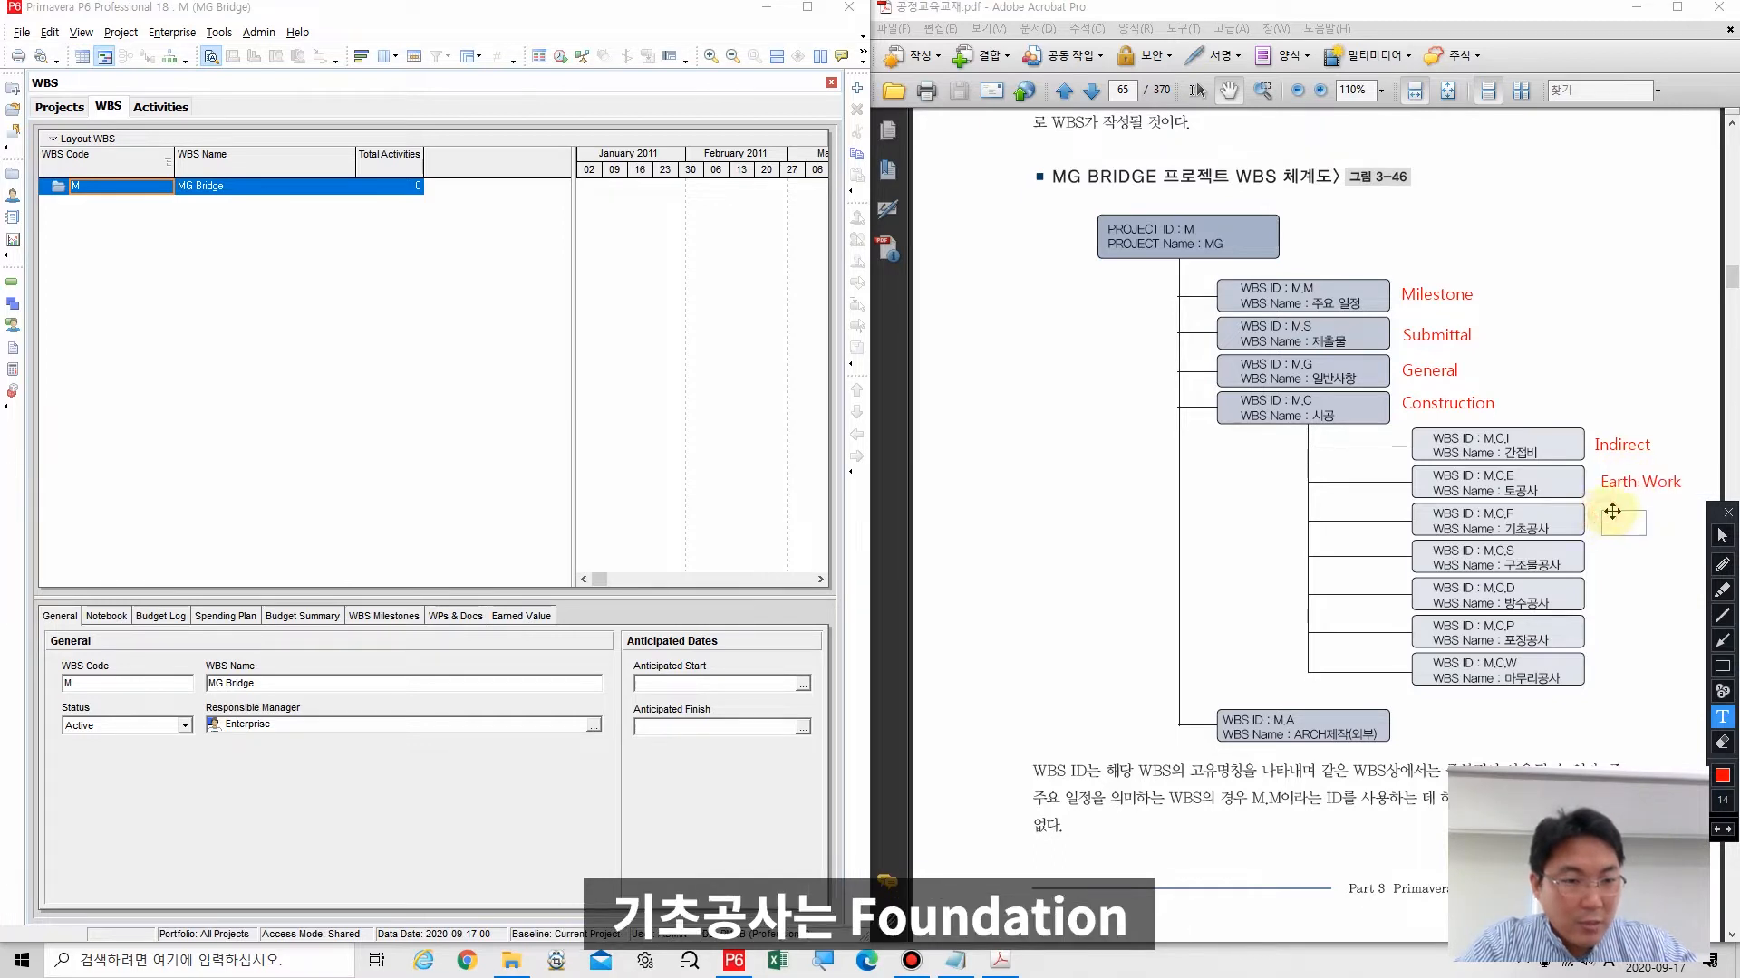
pyautogui.write('Foundation')
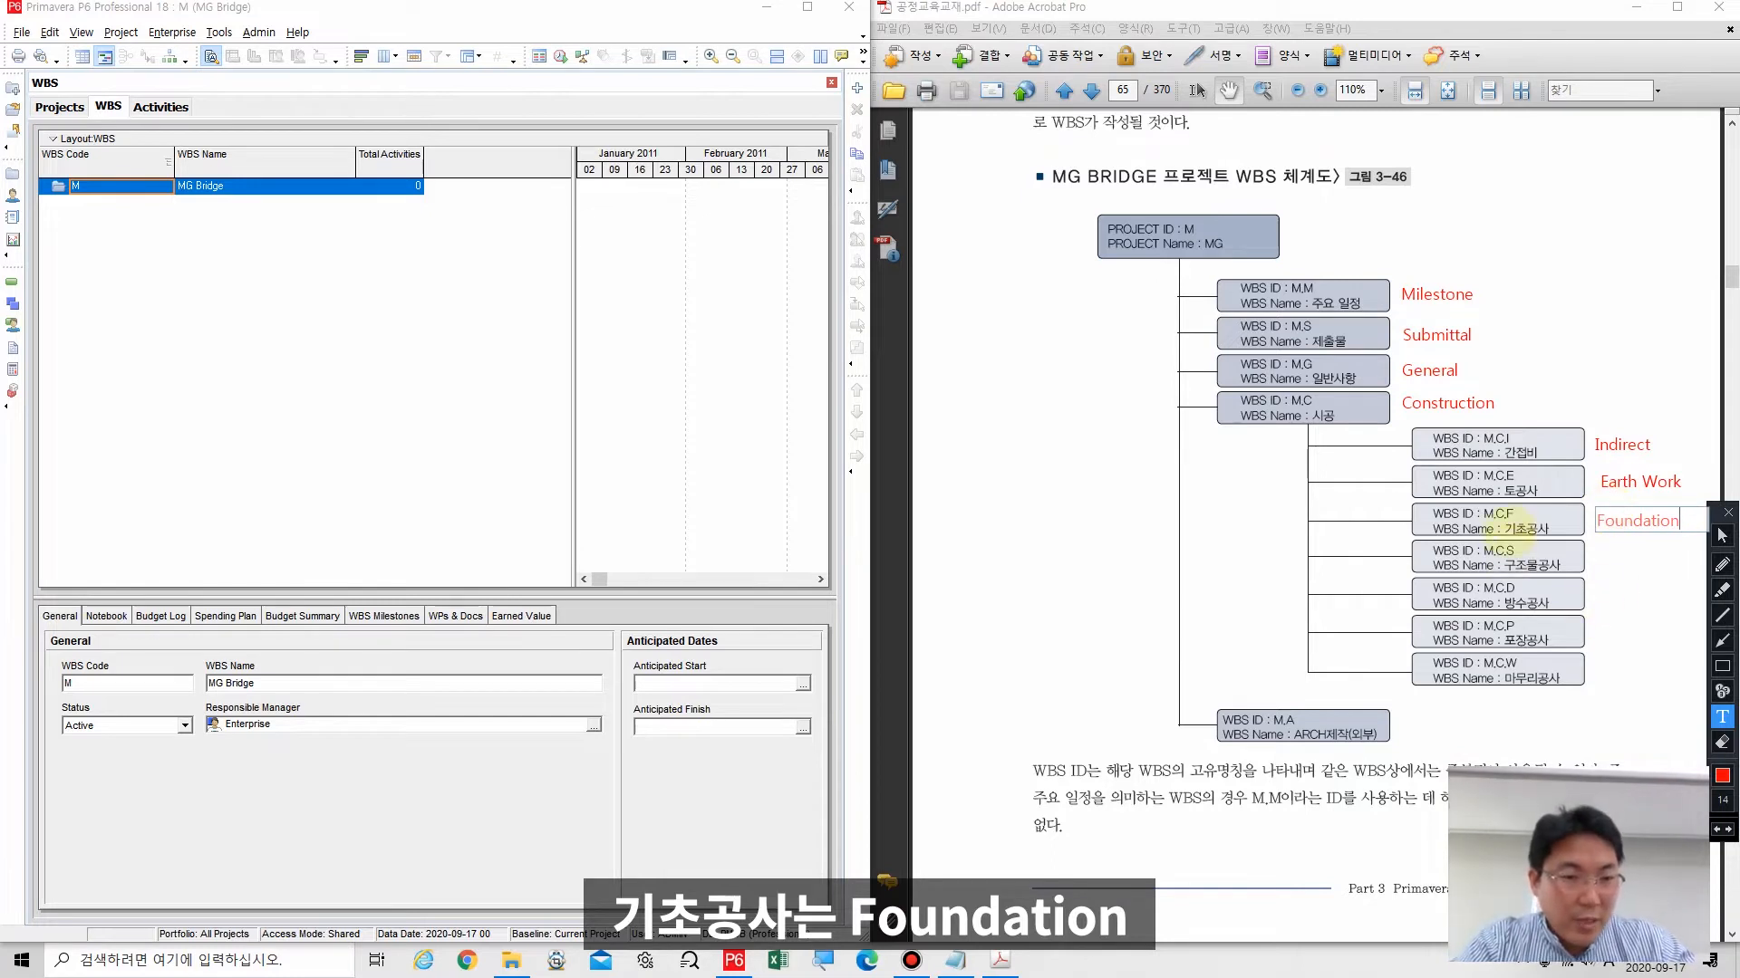
pyautogui.click(1602, 555)
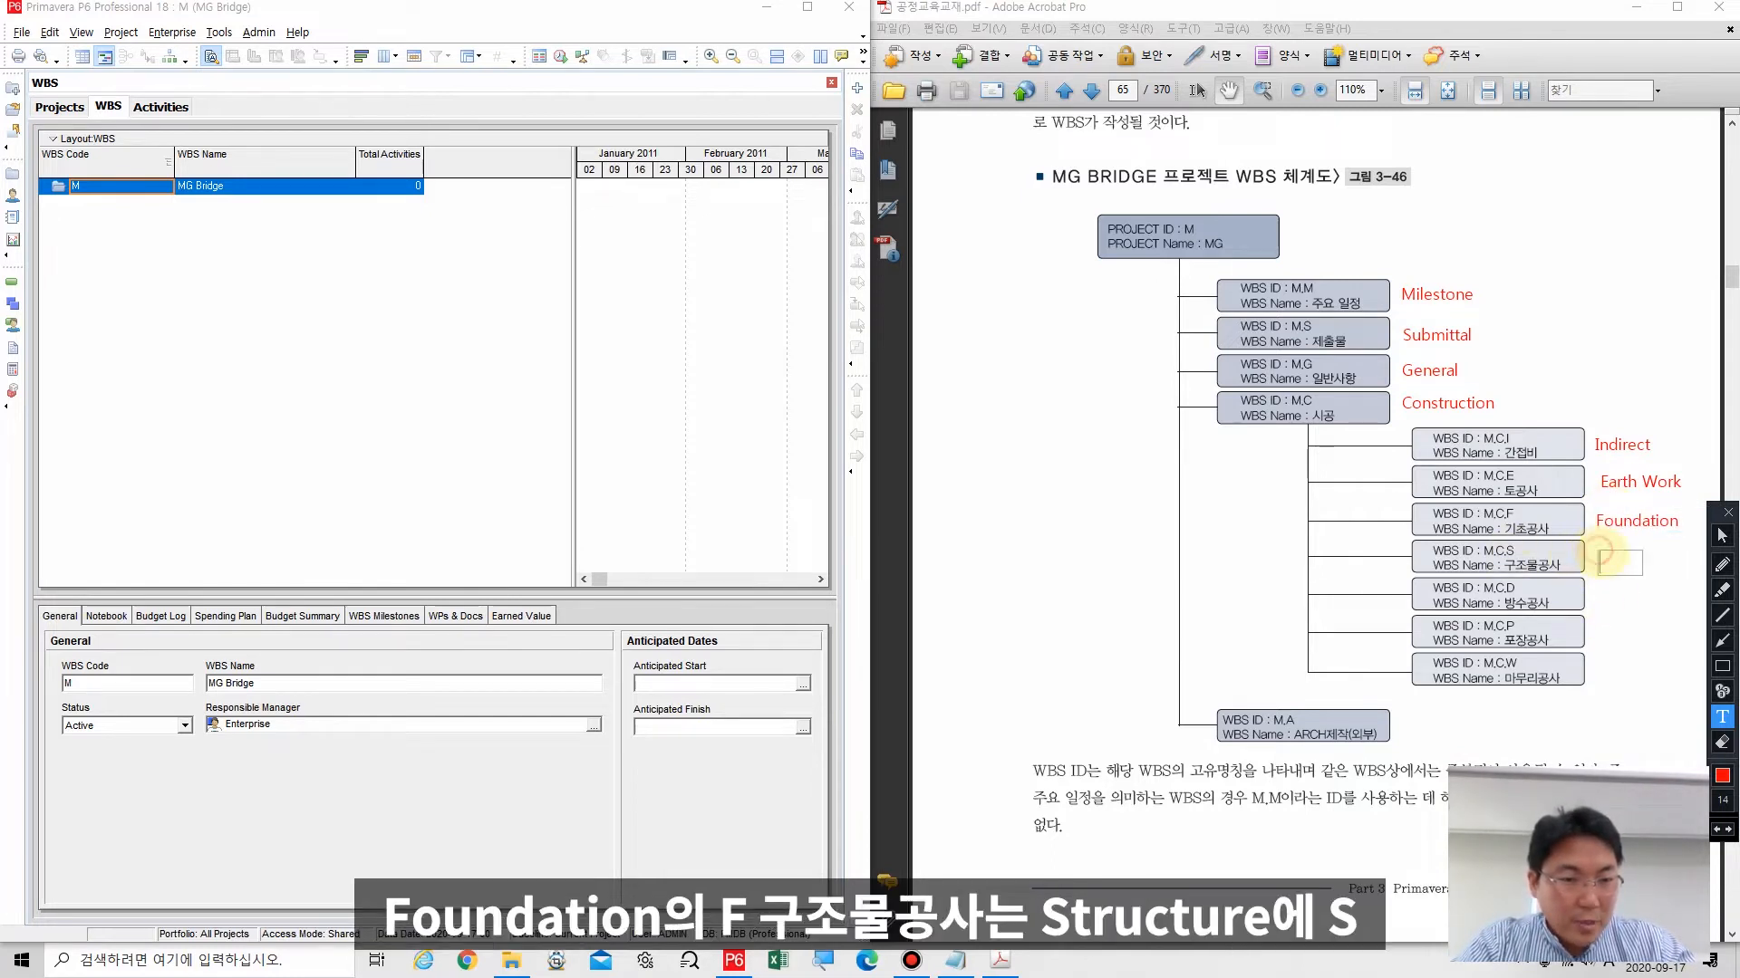
pyautogui.write('Structure')
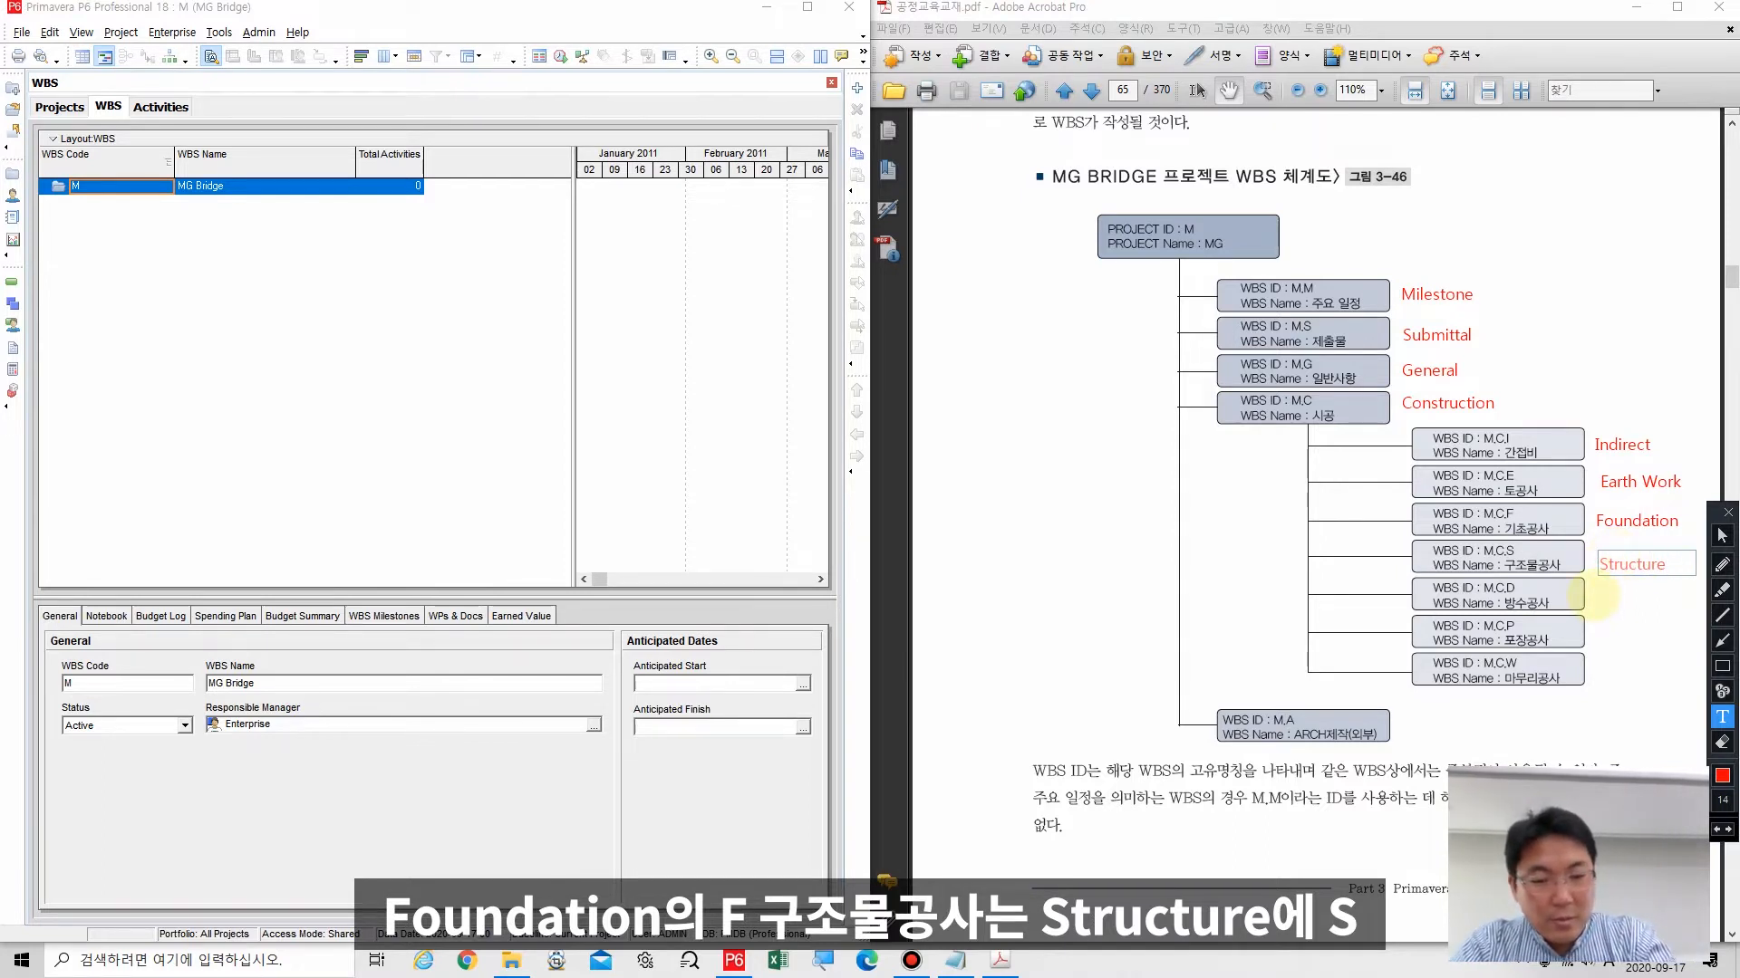
pyautogui.click(1642, 613)
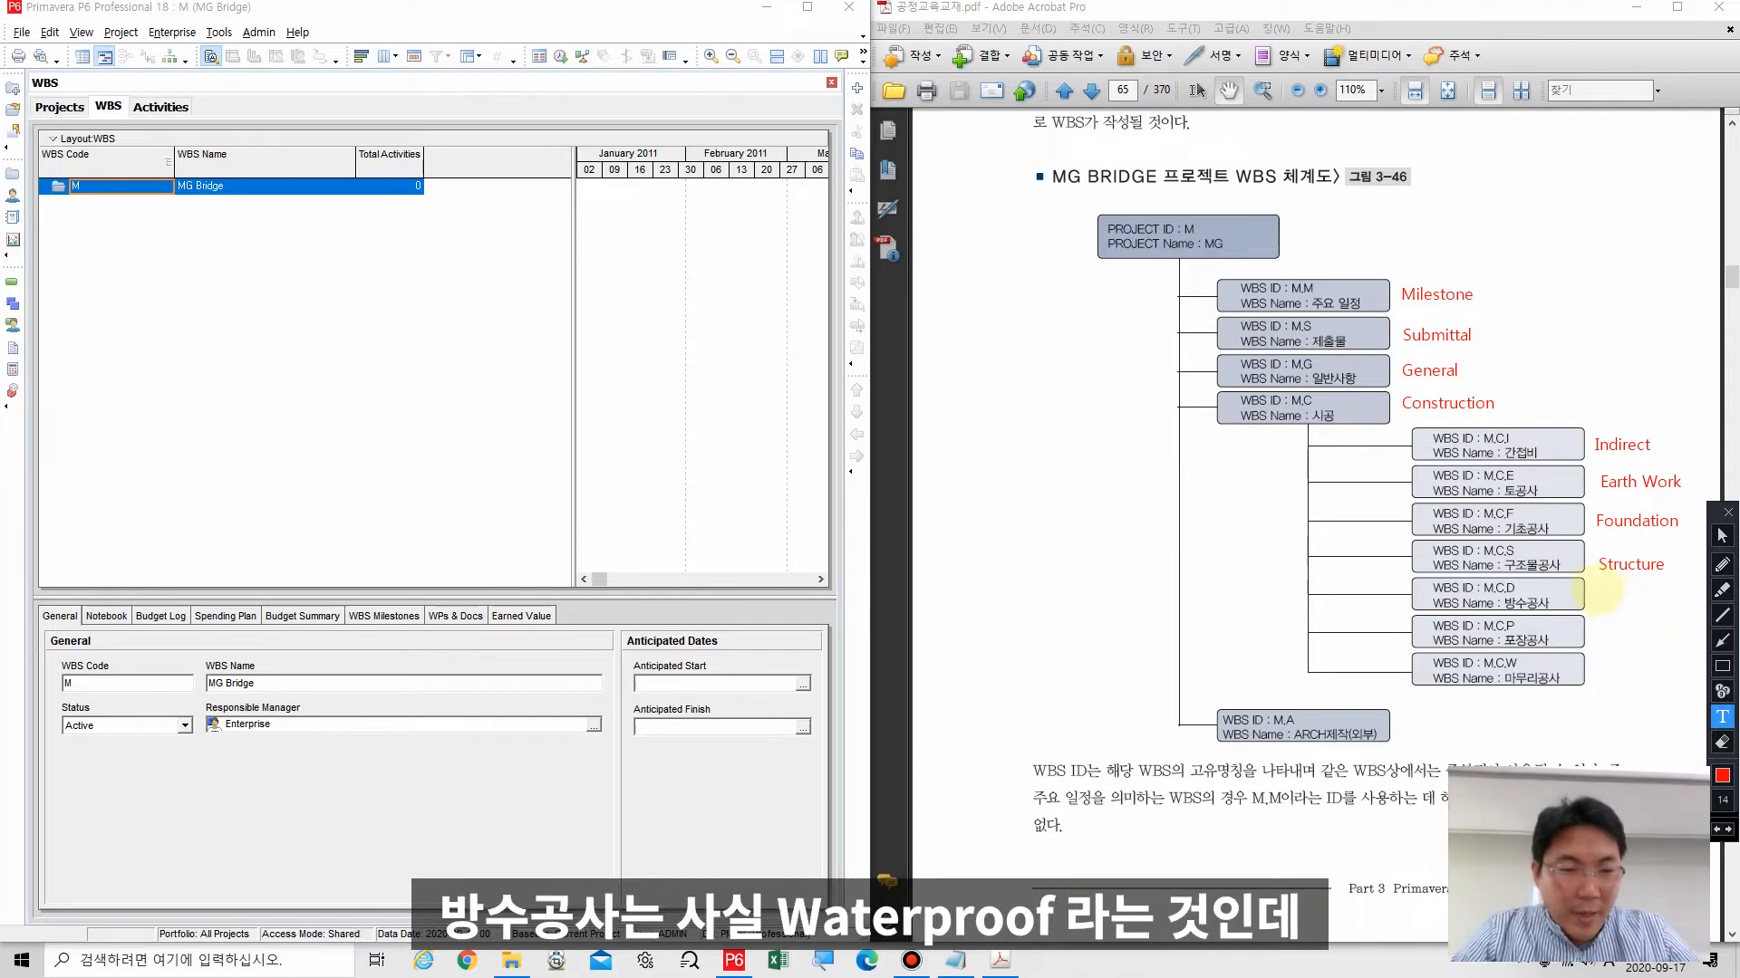
# Step: Add the text label "Defense" beside the M.C.D box on the WBS chart
pyautogui.click(1602, 600)
pyautogui.moveTo(1610, 595); pyautogui.dragTo(1614, 593)
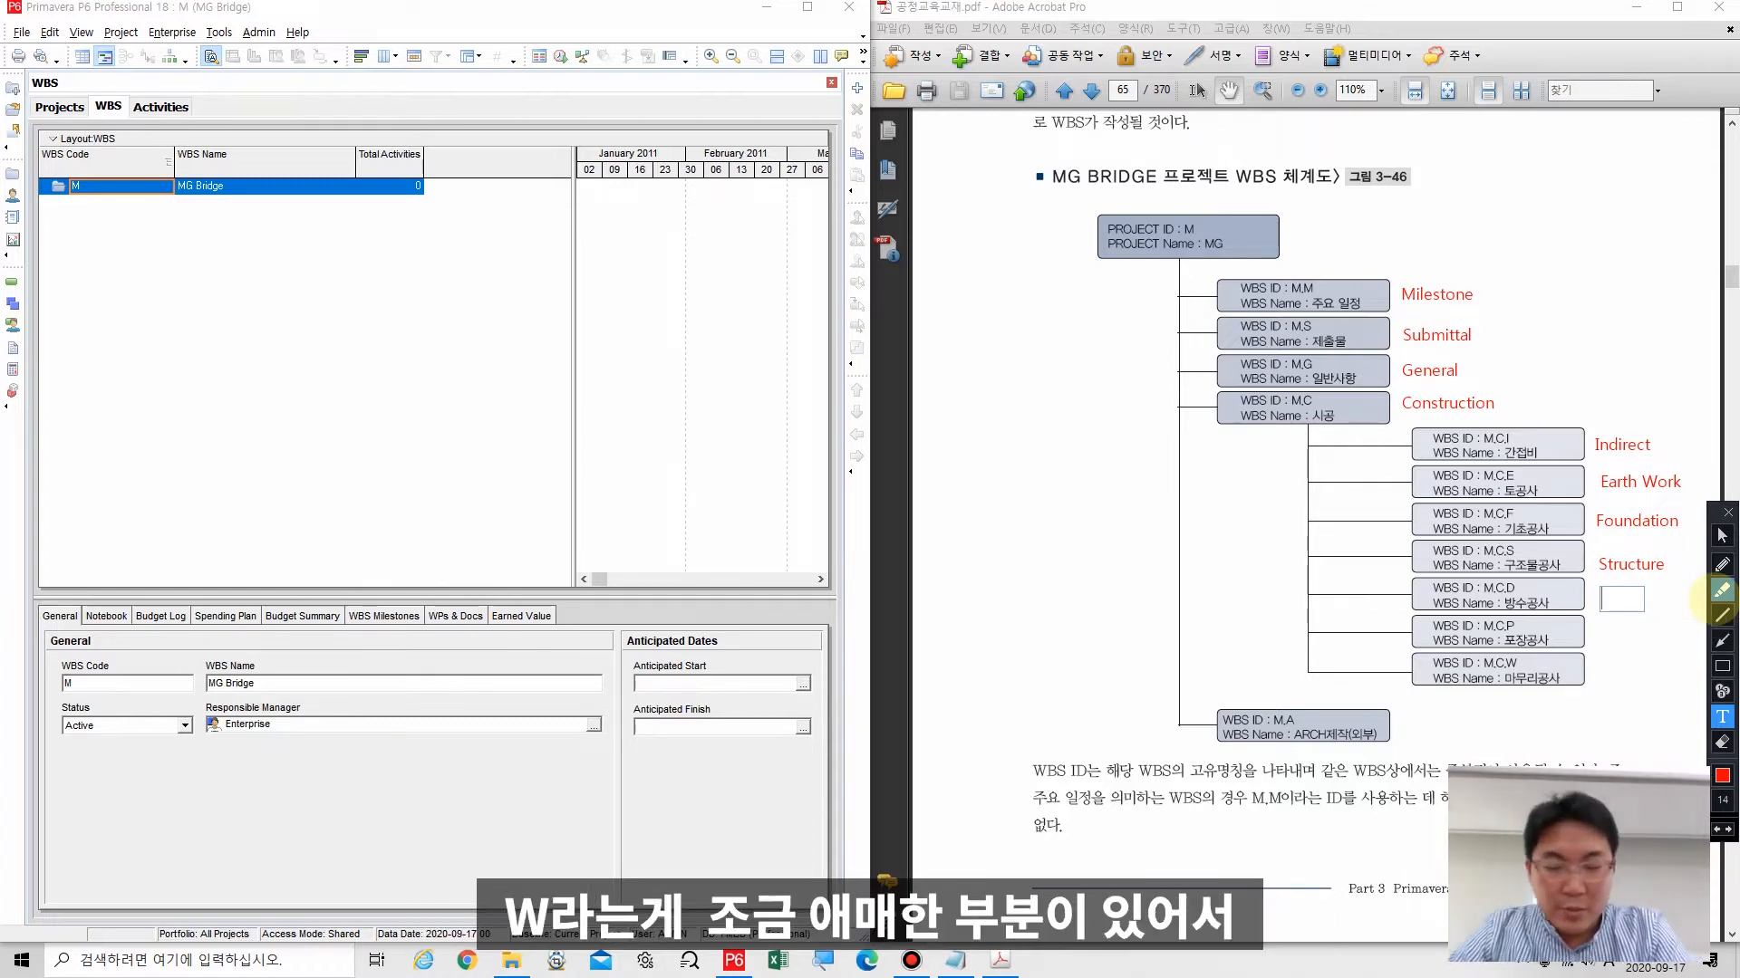
pyautogui.write('De')
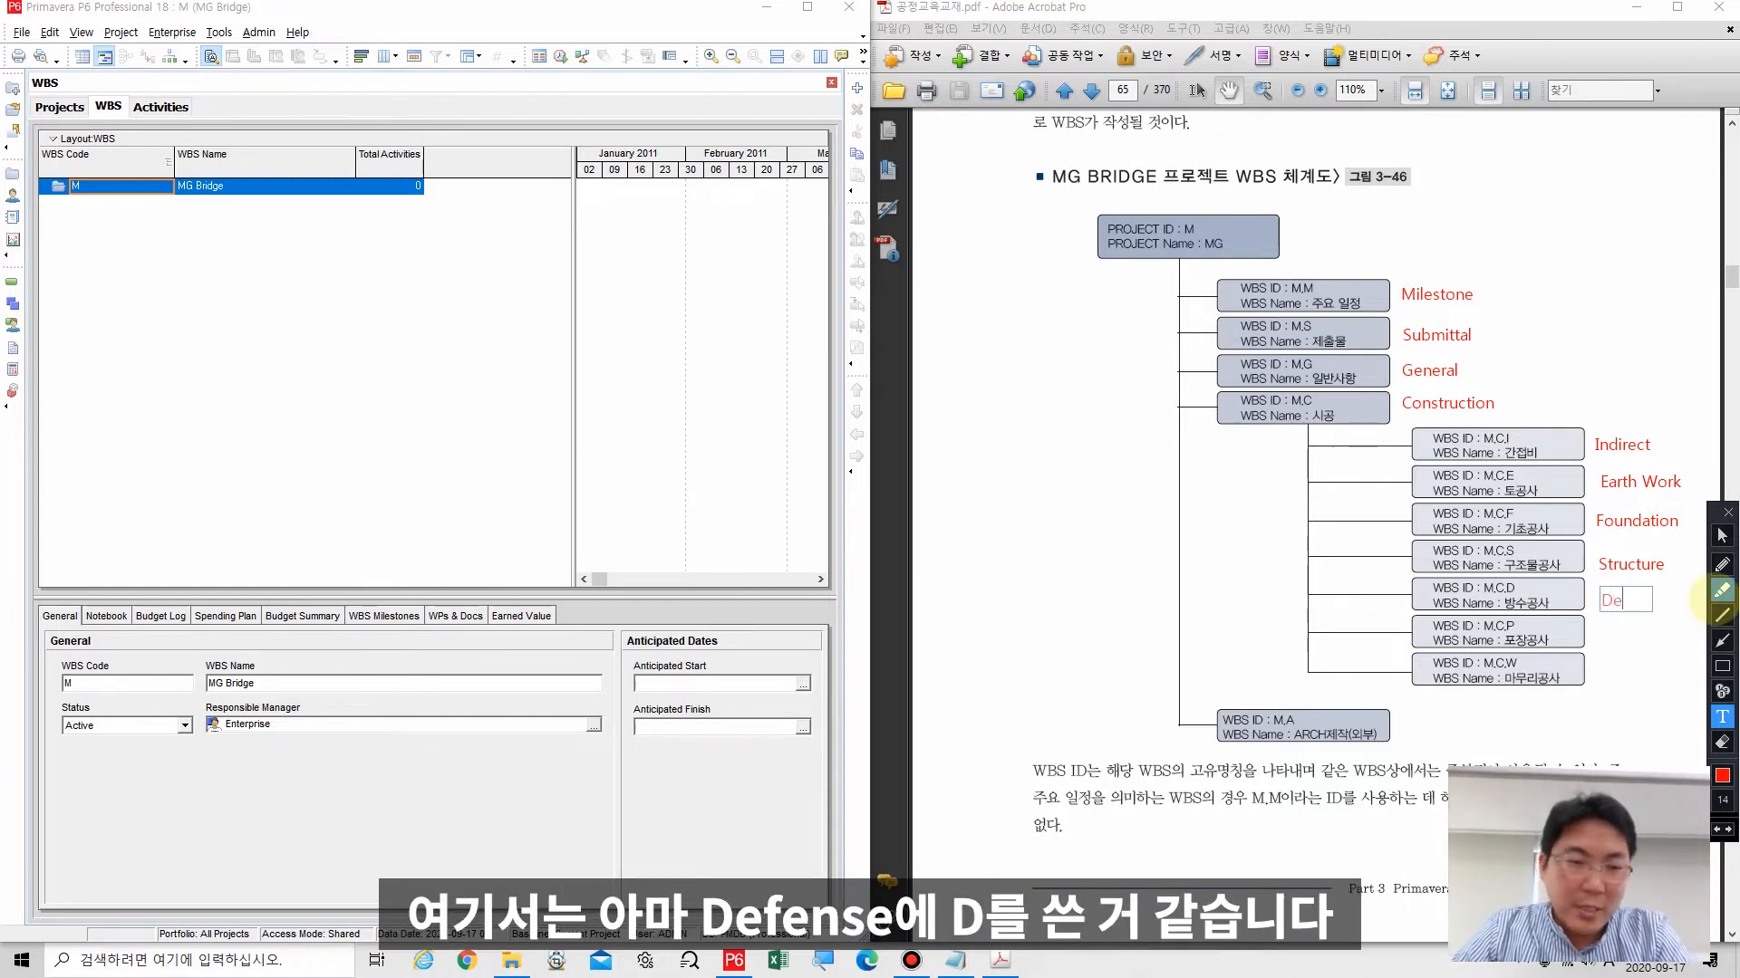
pyautogui.write('fens')
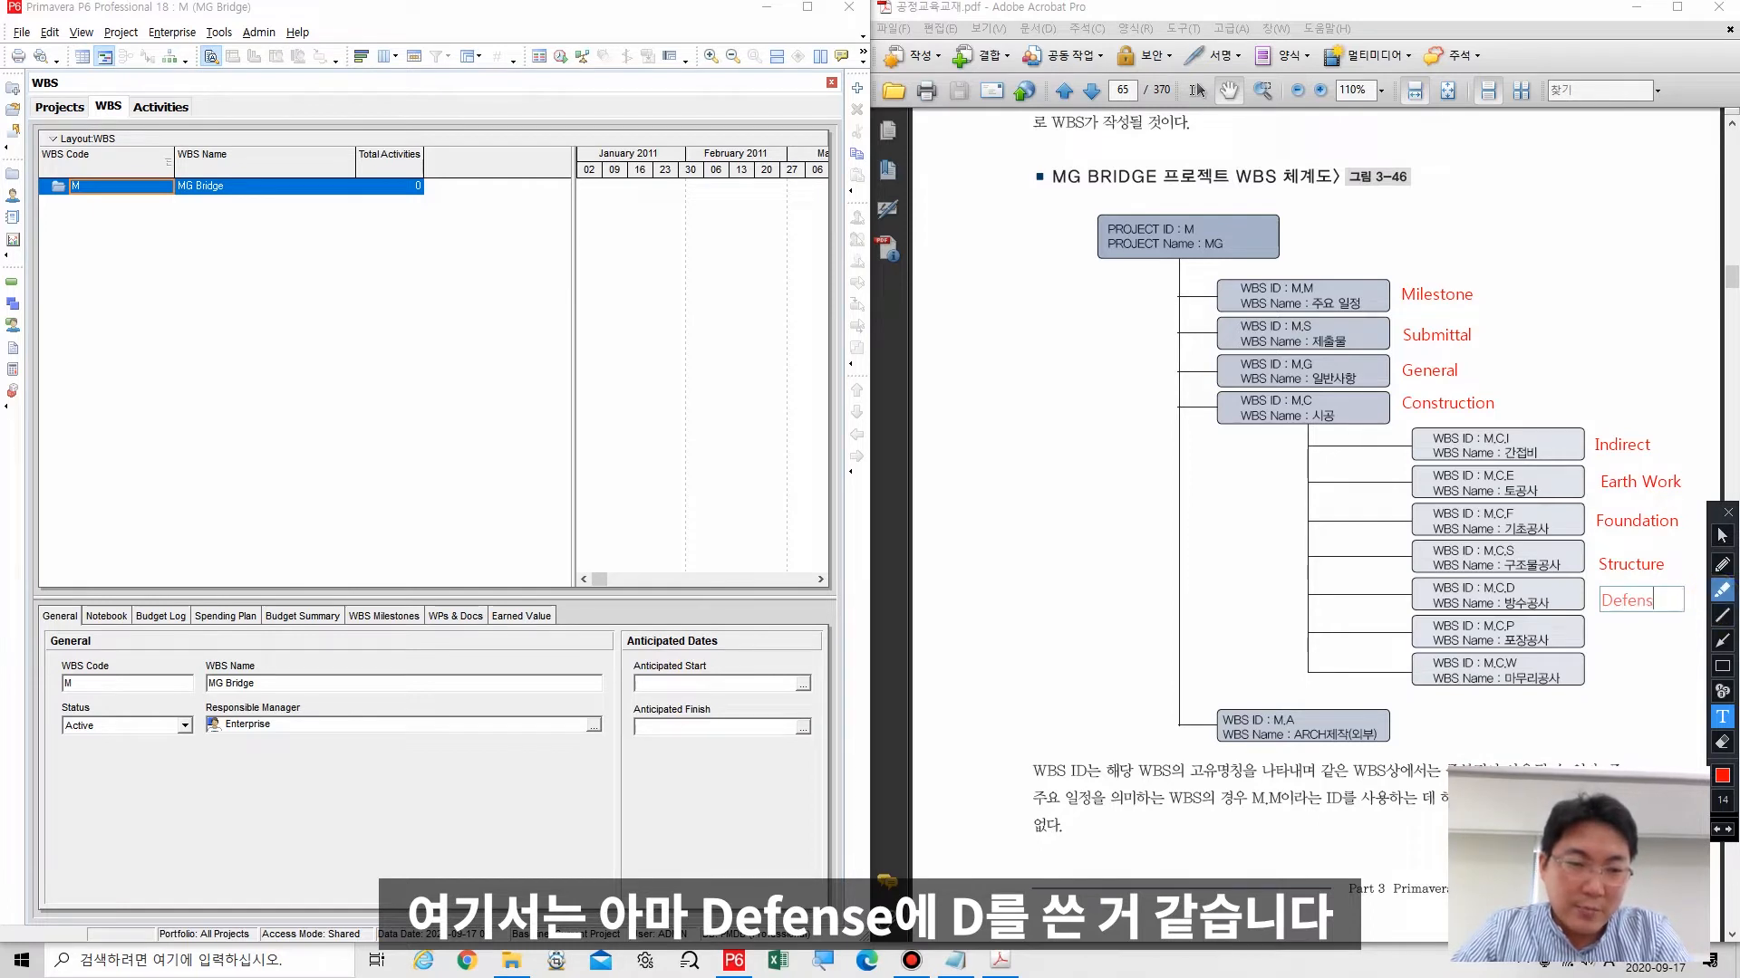
pyautogui.write('e')
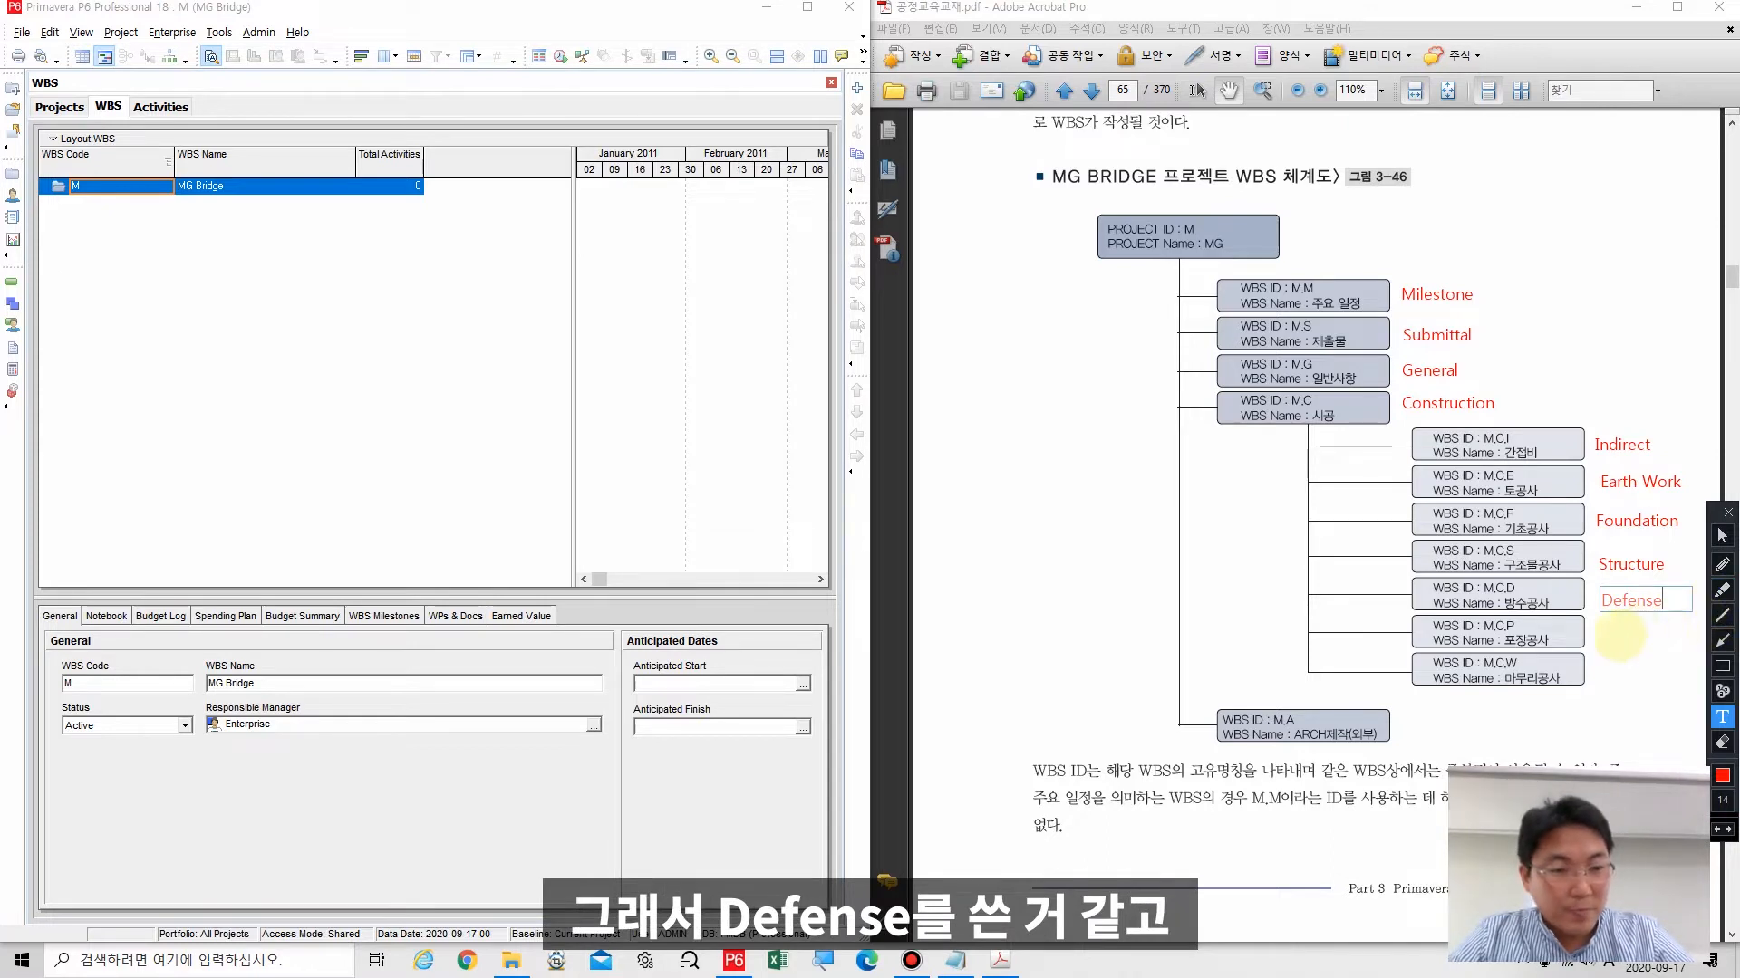
# Step: Add the text label "Pavement" beside the M.C.P box, correcting its capitalization
pyautogui.click(1601, 633)
pyautogui.click(1600, 631)
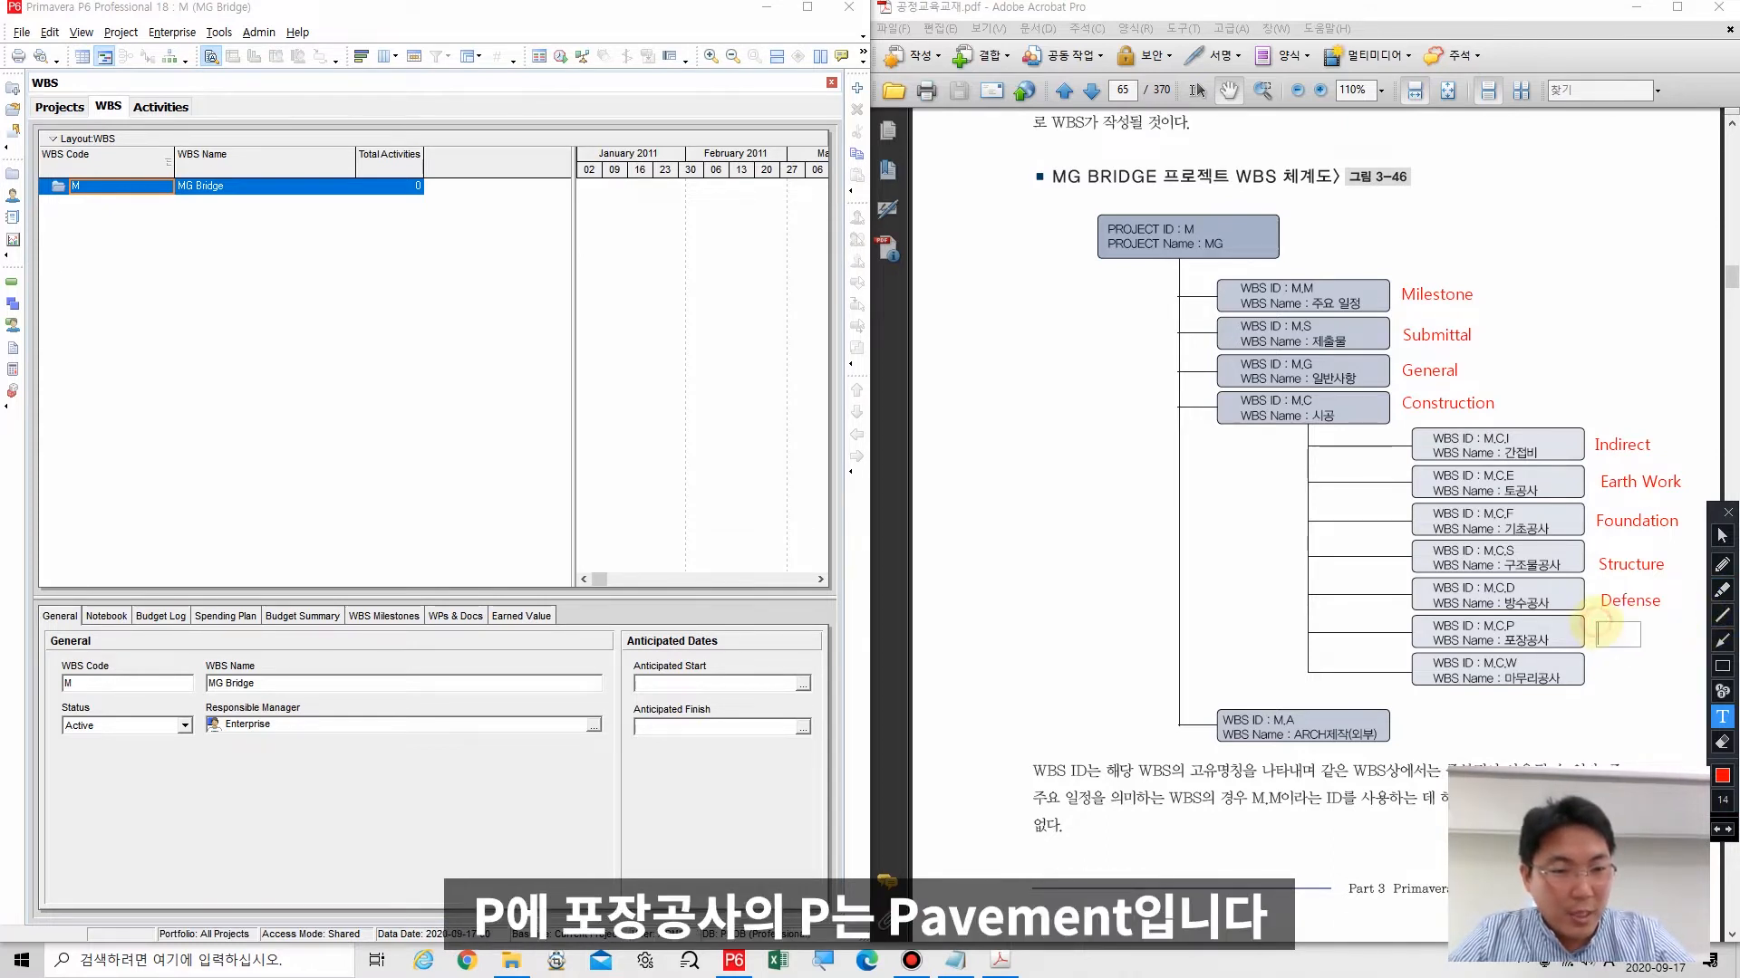
pyautogui.write('P')
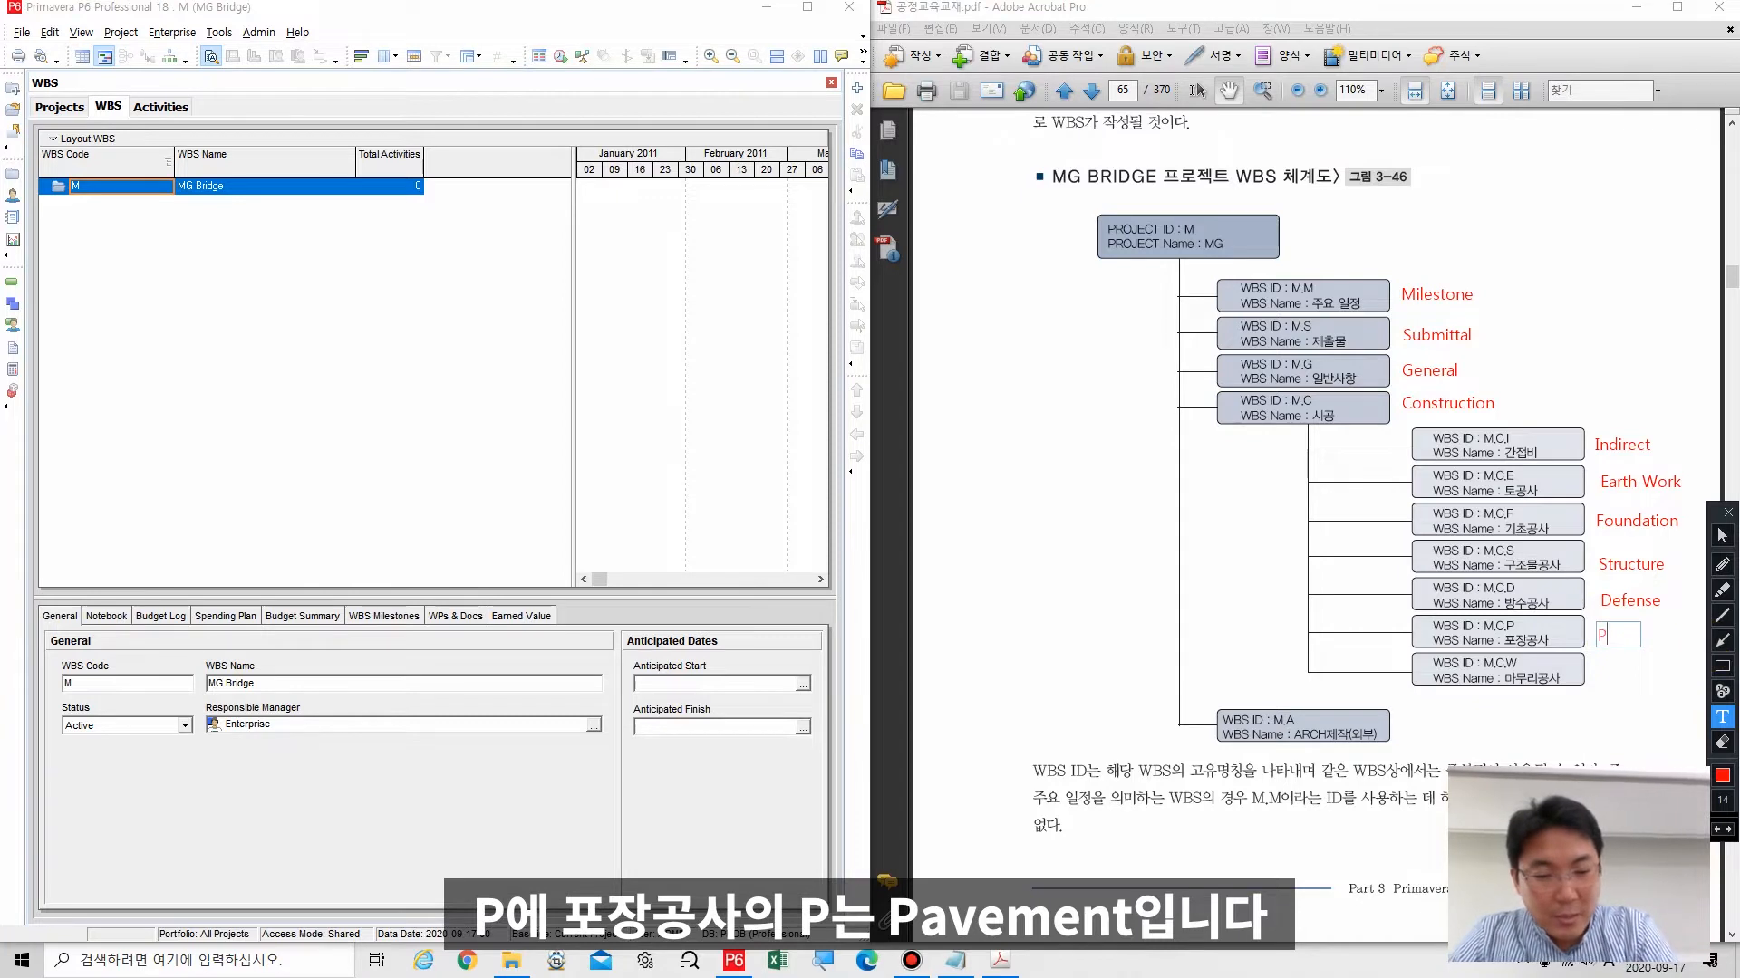
pyautogui.write('Avemen')
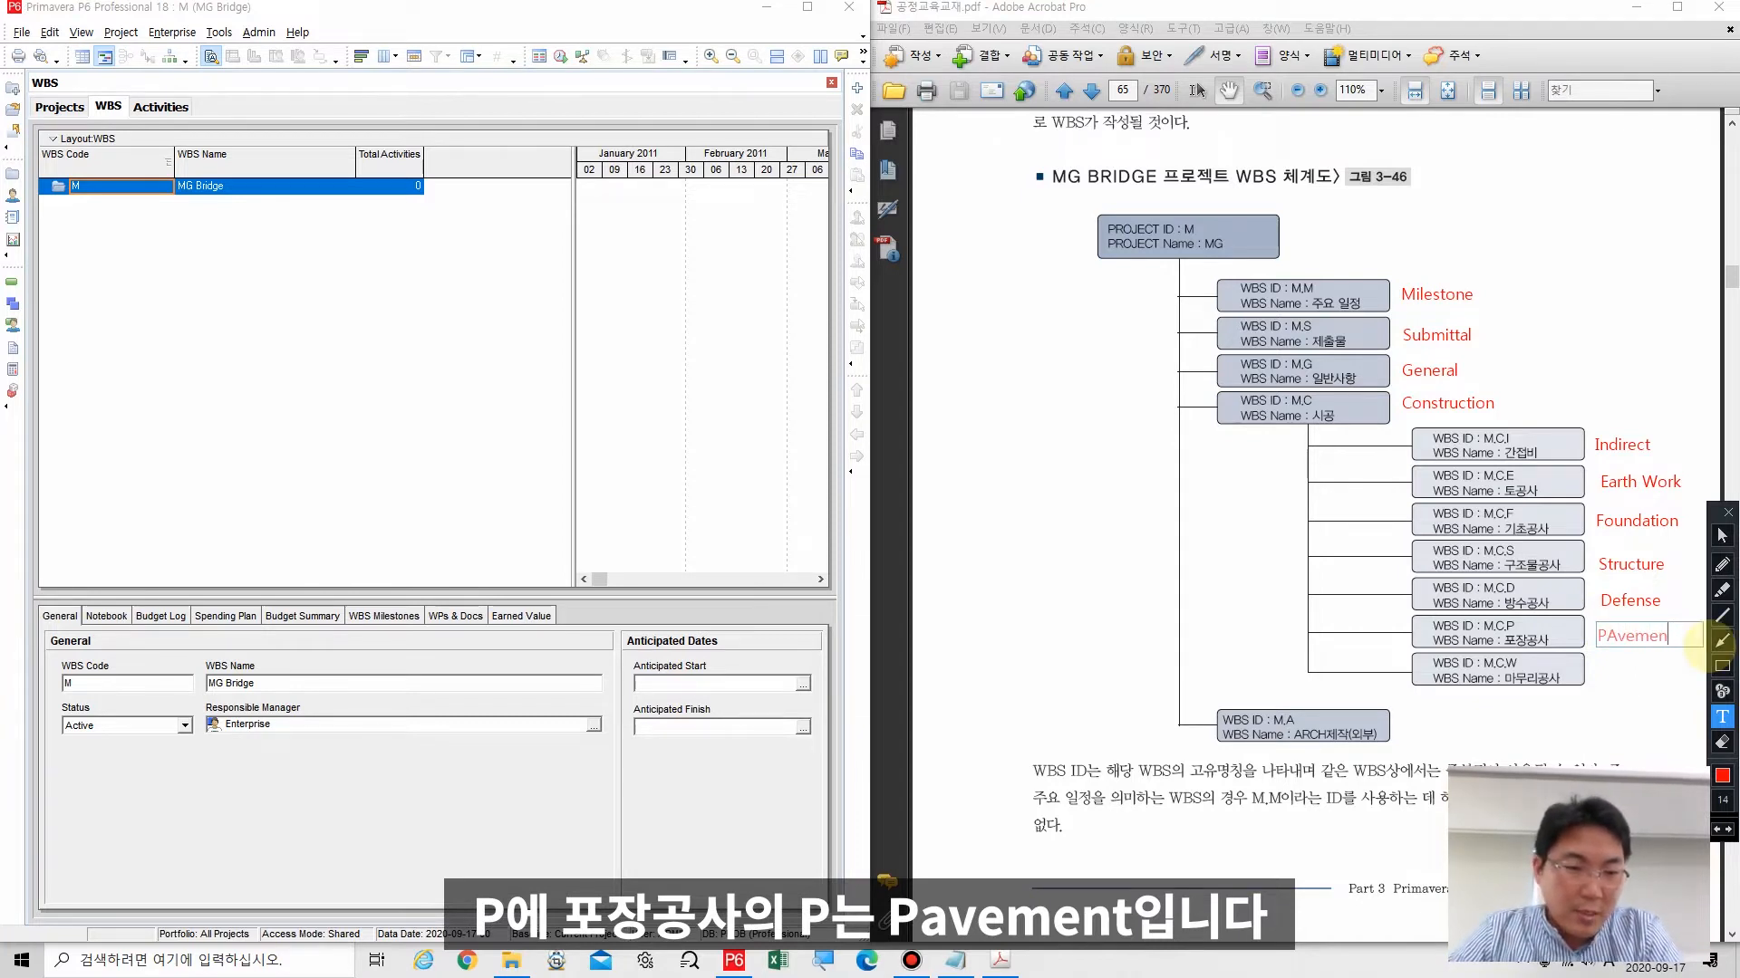
pyautogui.press('BackSpace')
pyautogui.press('BackSpace')
pyautogui.press('BackSpace')
pyautogui.press('BackSpace')
pyautogui.press('BackSpace')
pyautogui.press('BackSpace')
pyautogui.press('BackSpace')
pyautogui.write('Pavem')
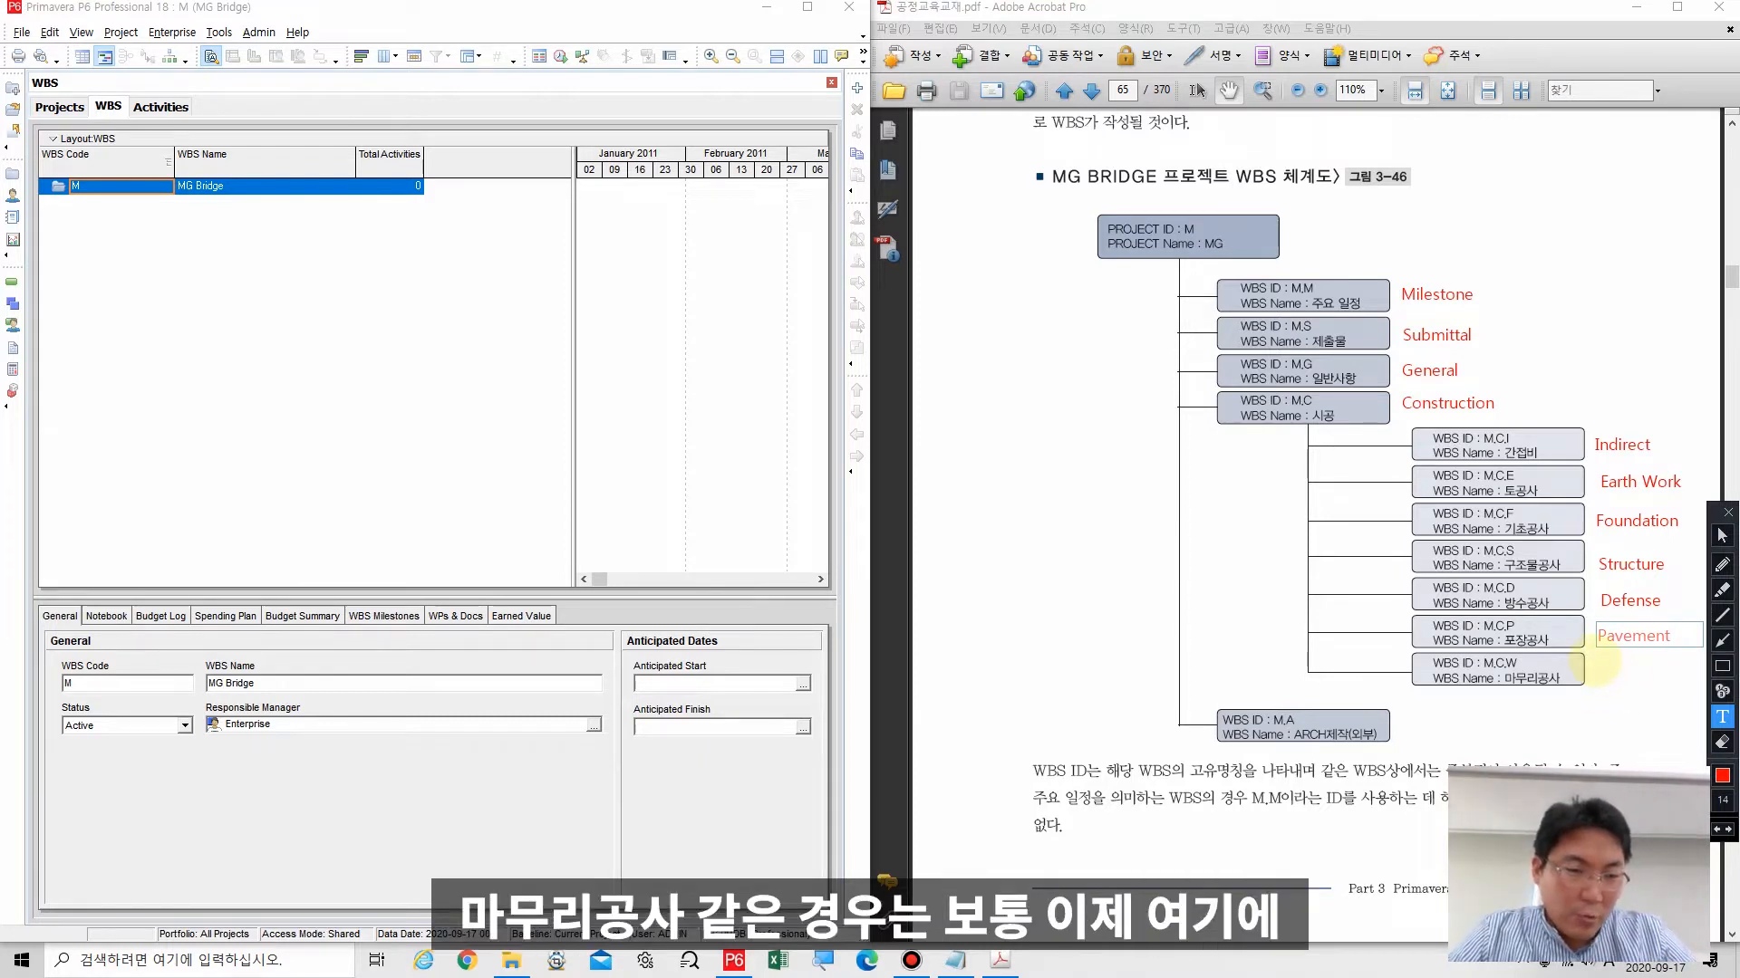
# Step: Add a text label reading "F,I" beside the M.C.W box on the WBS chart
pyautogui.click(1608, 669)
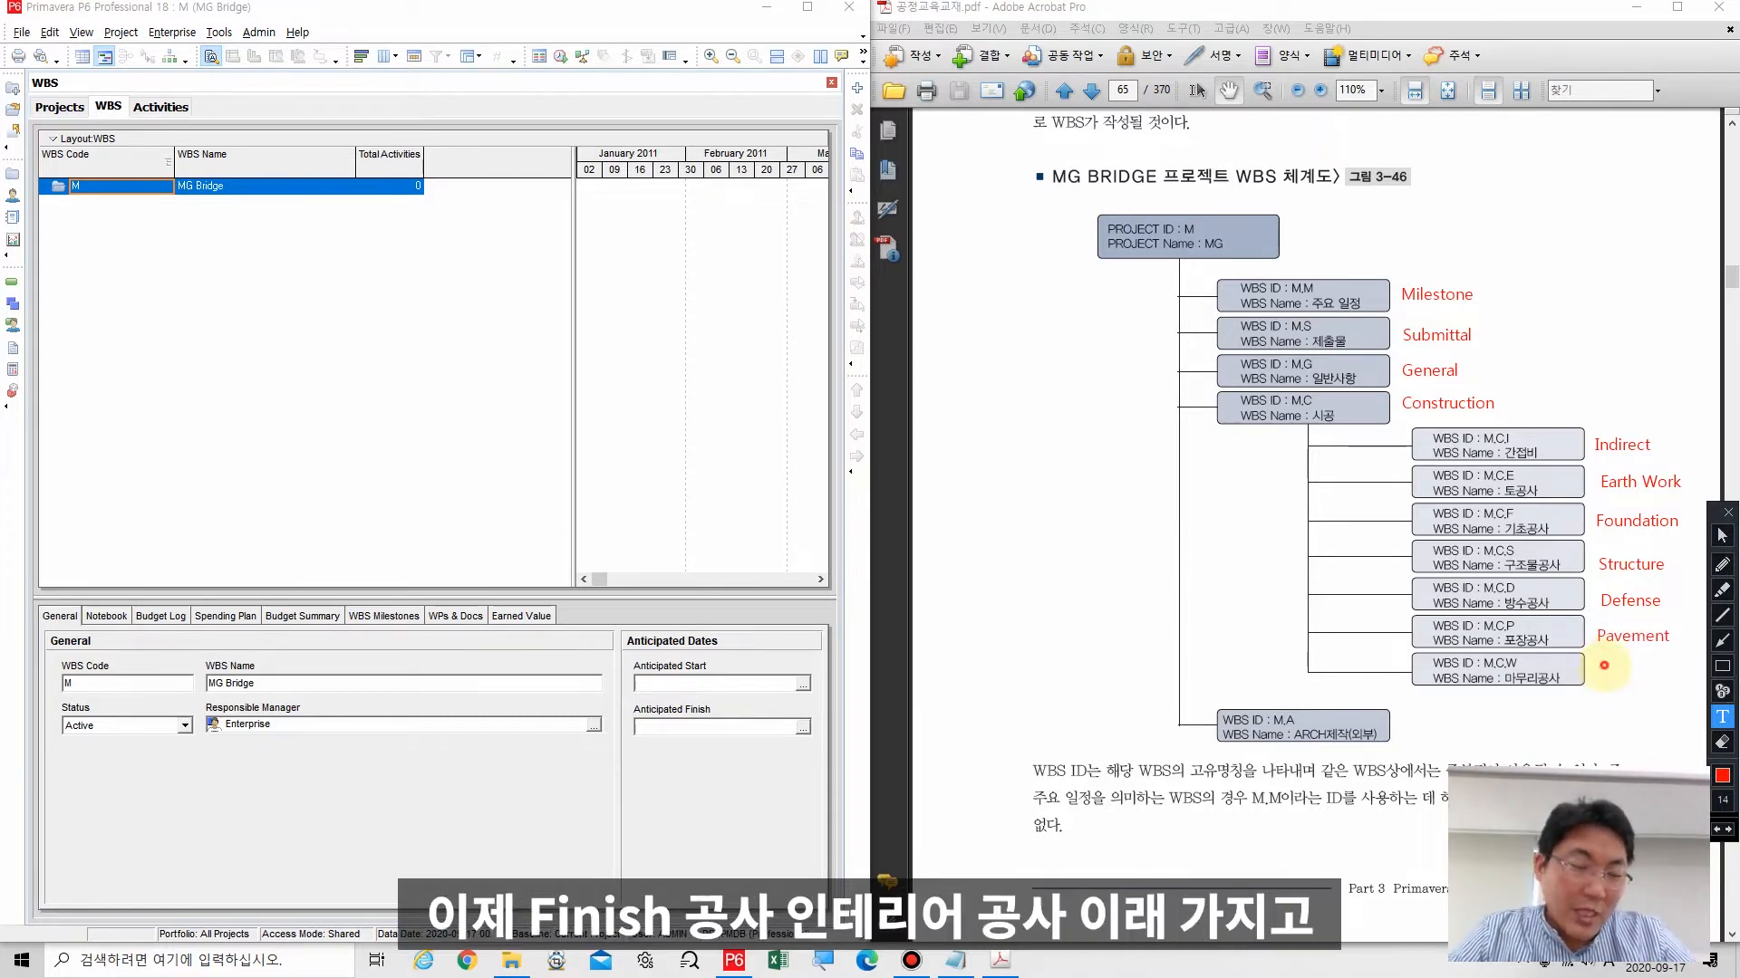
pyautogui.click(1605, 669)
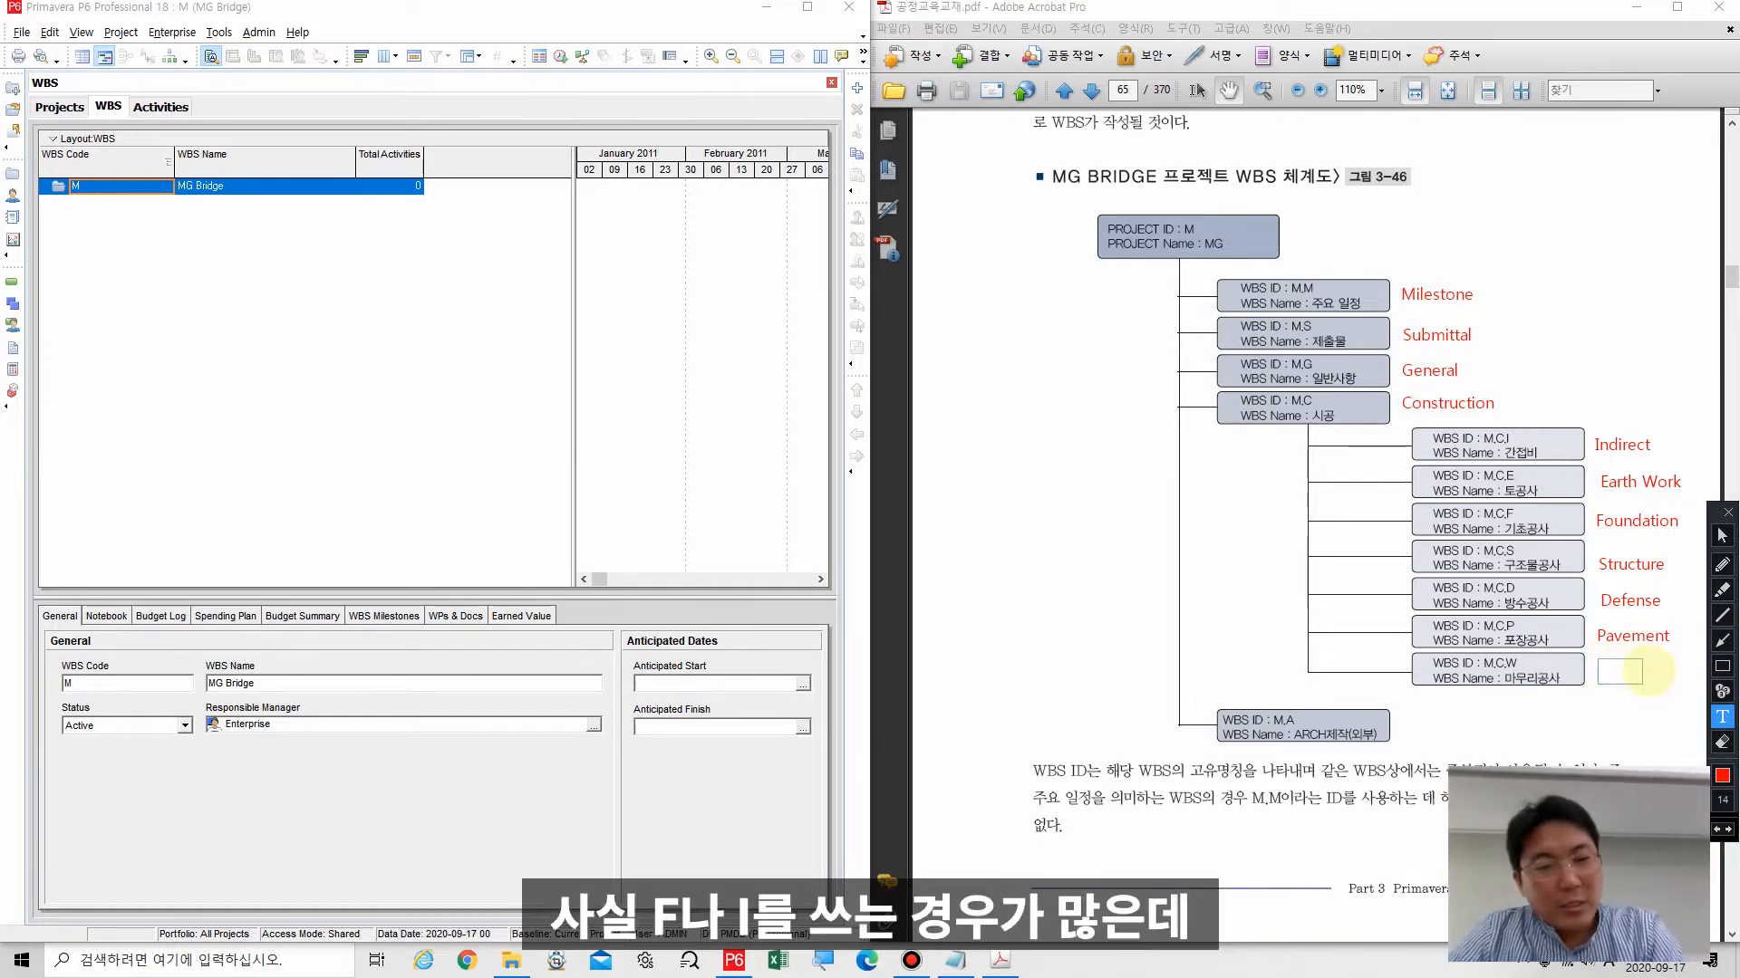
pyautogui.write('F')
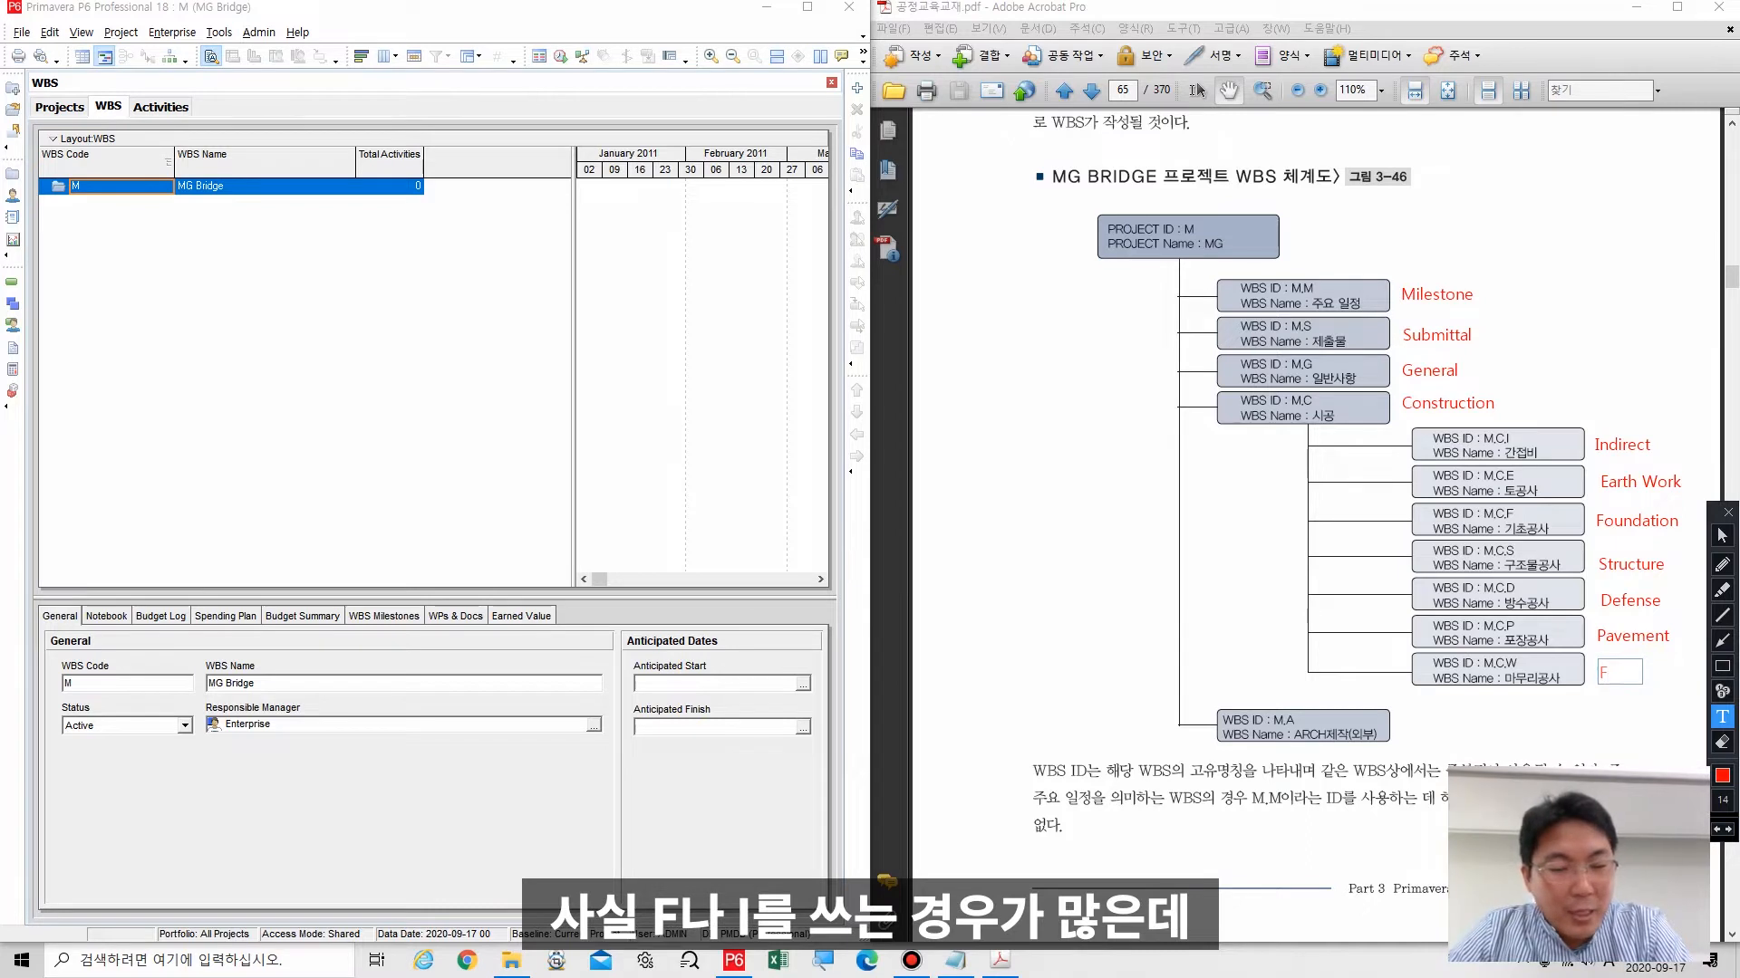
pyautogui.write(',I')
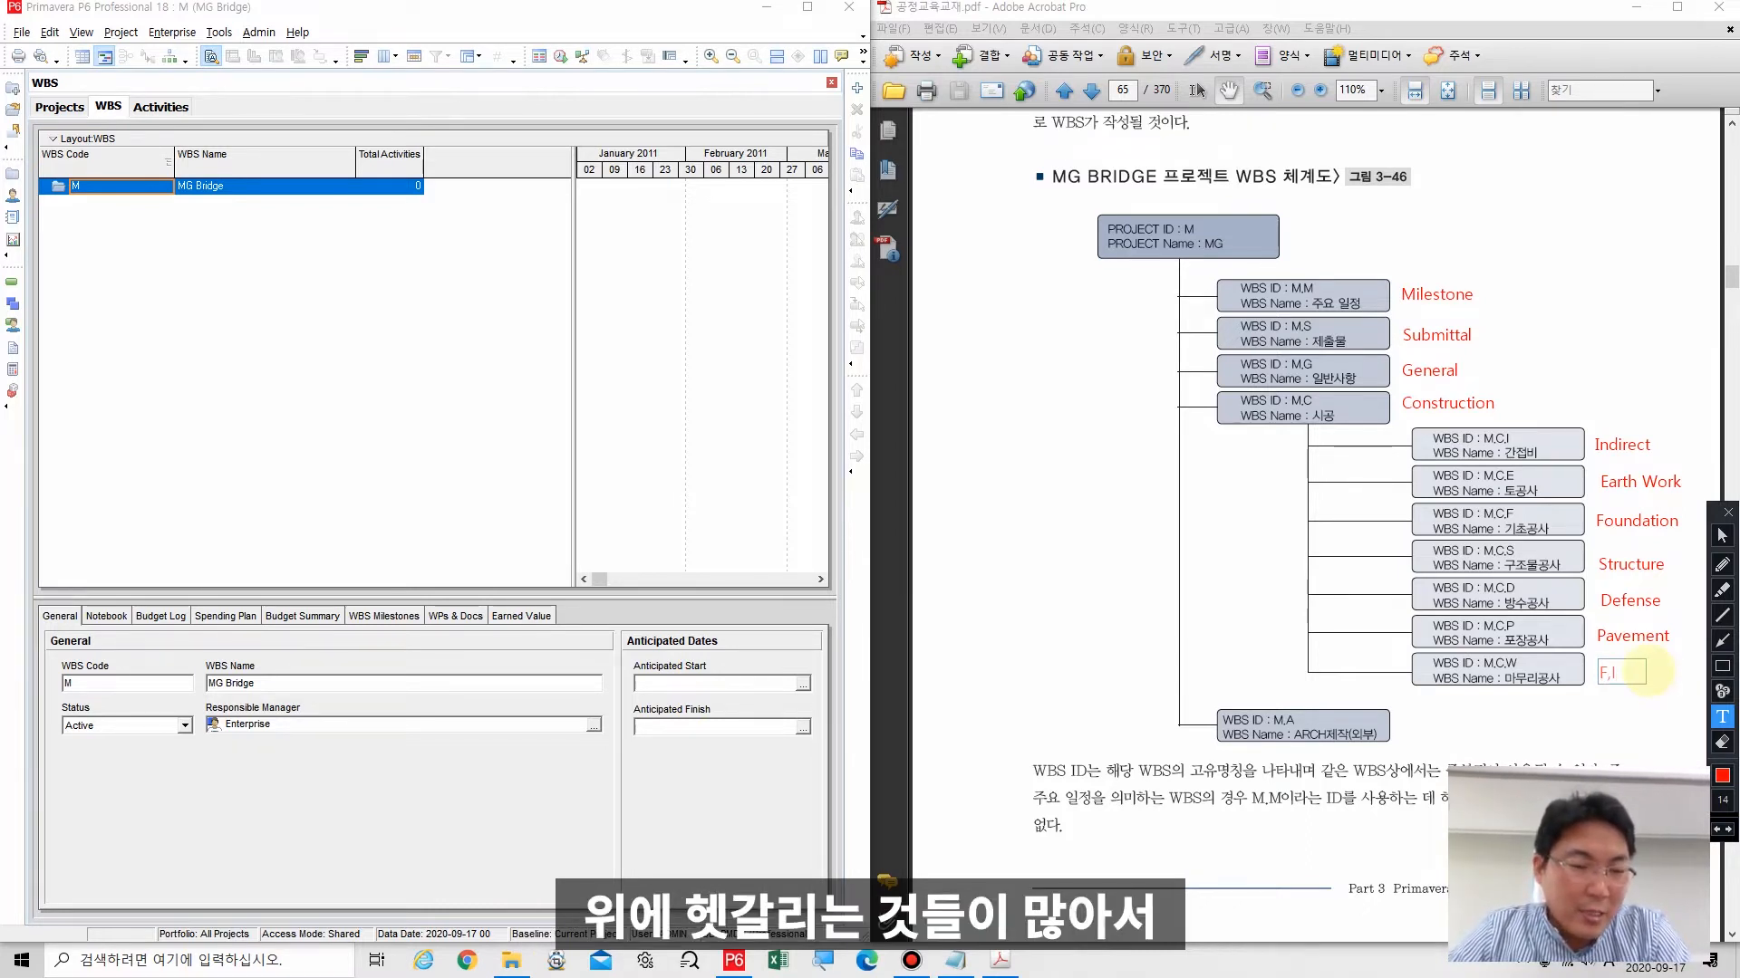
# Step: Replace the "F,I" text beside the M.C.W box on the WBS chart with "W"
pyautogui.press('BackSpace')
pyautogui.press('BackSpace')
pyautogui.press('BackSpace')
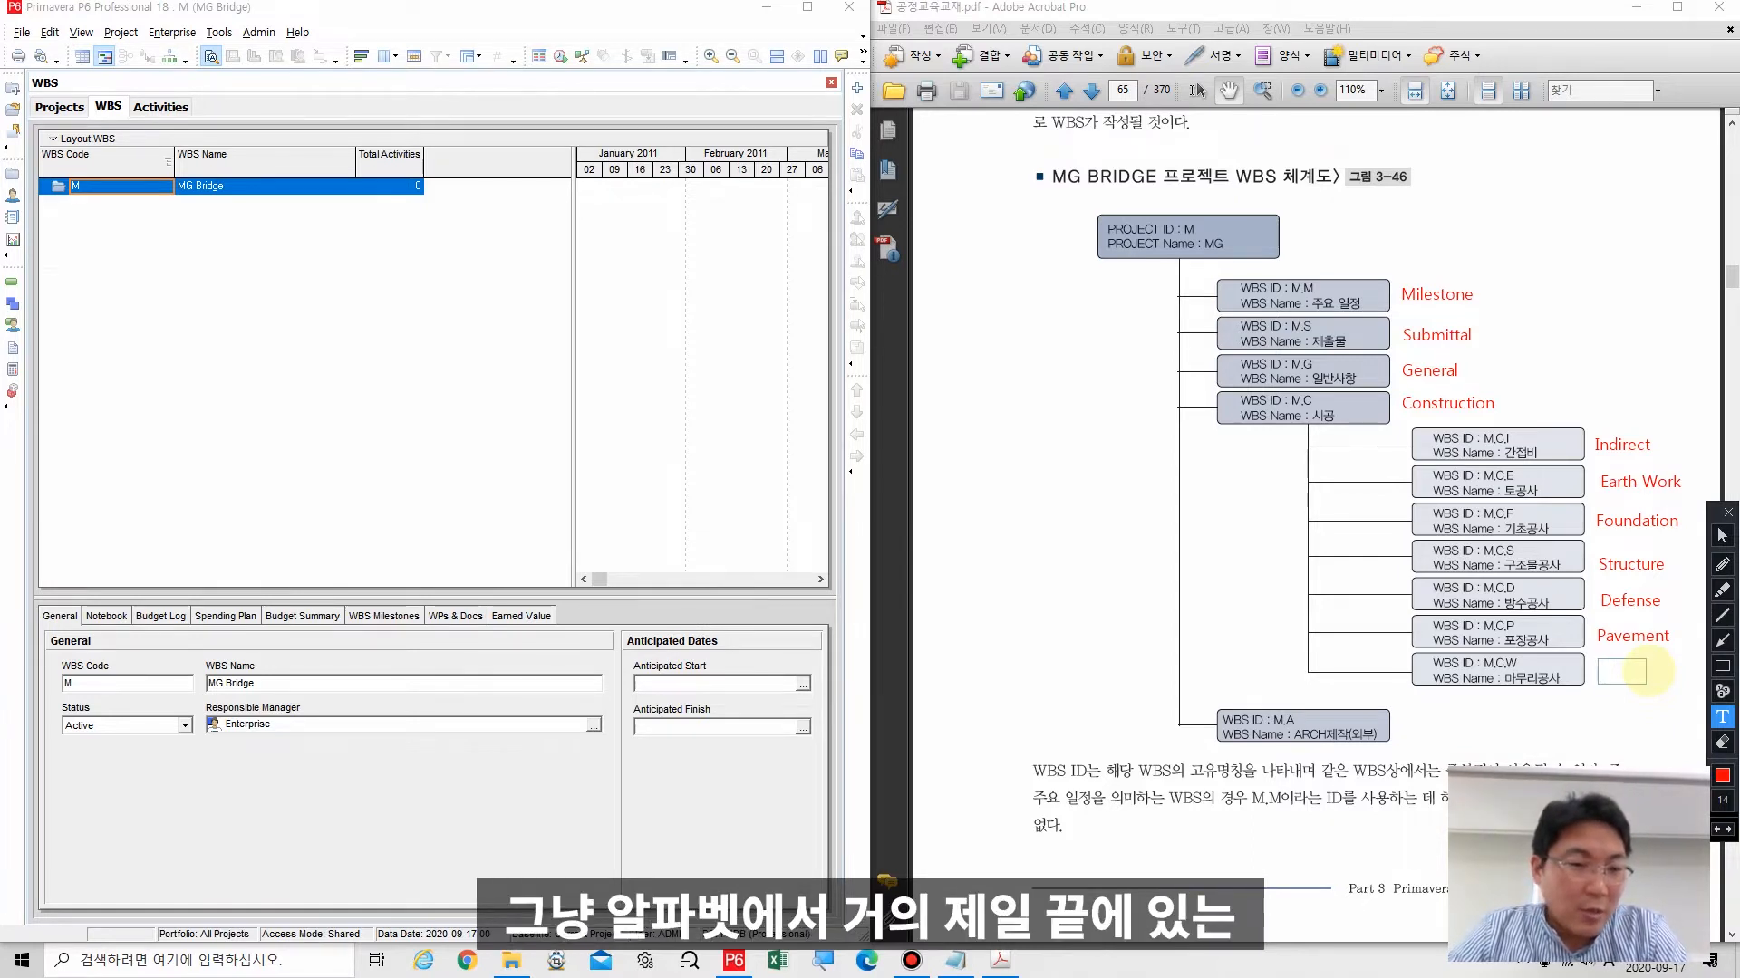
pyautogui.write('W')
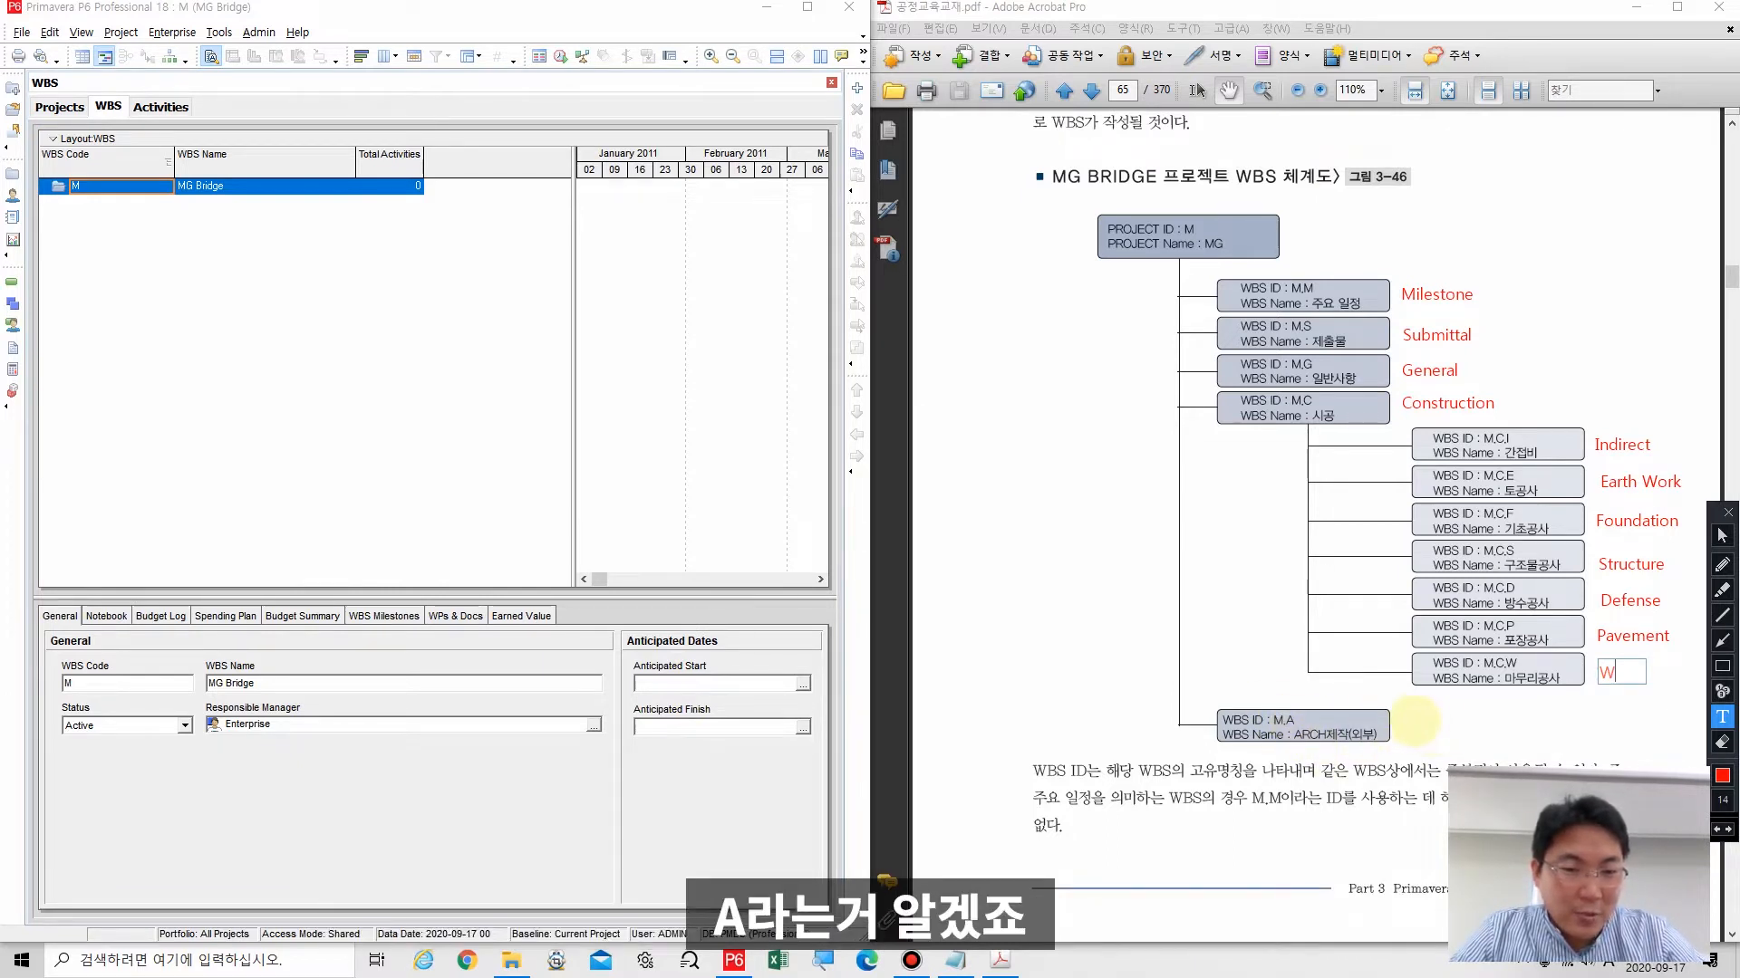
# Step: Add the text label "Arch" beside the M.A box, shift it closer to the box, and leave annotation mode
pyautogui.click(1406, 715)
pyautogui.click(1411, 720)
pyautogui.write('Arch')
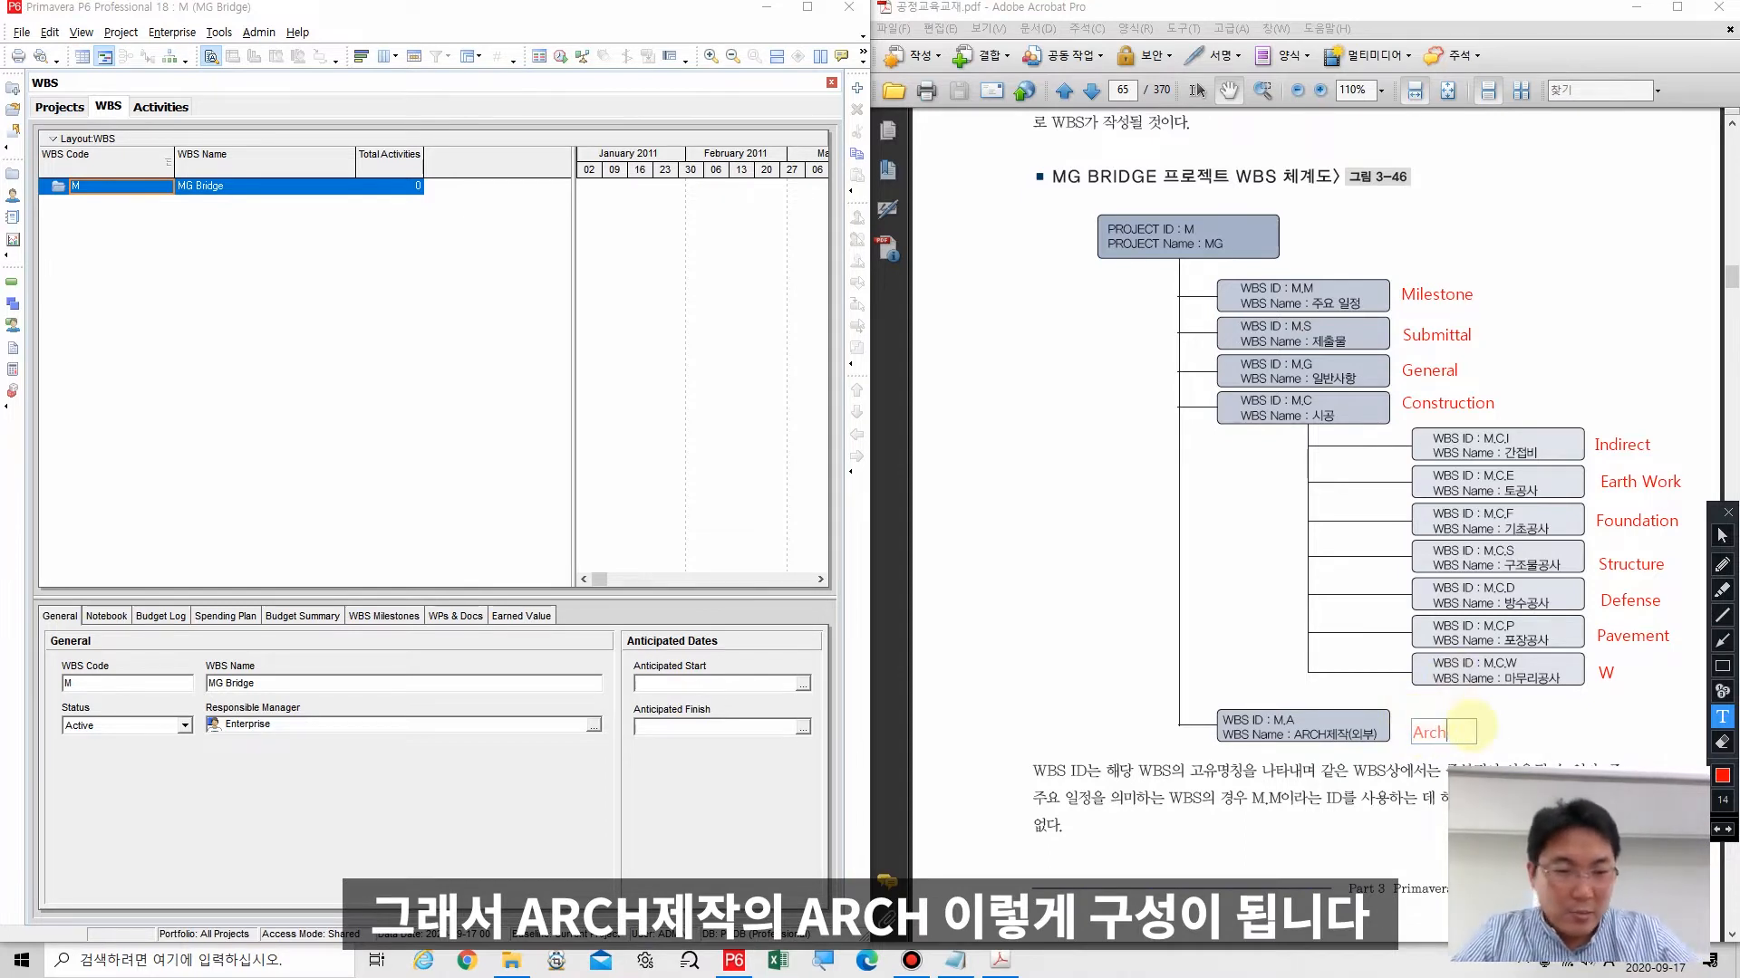
pyautogui.moveTo(1467, 726); pyautogui.dragTo(1459, 718)
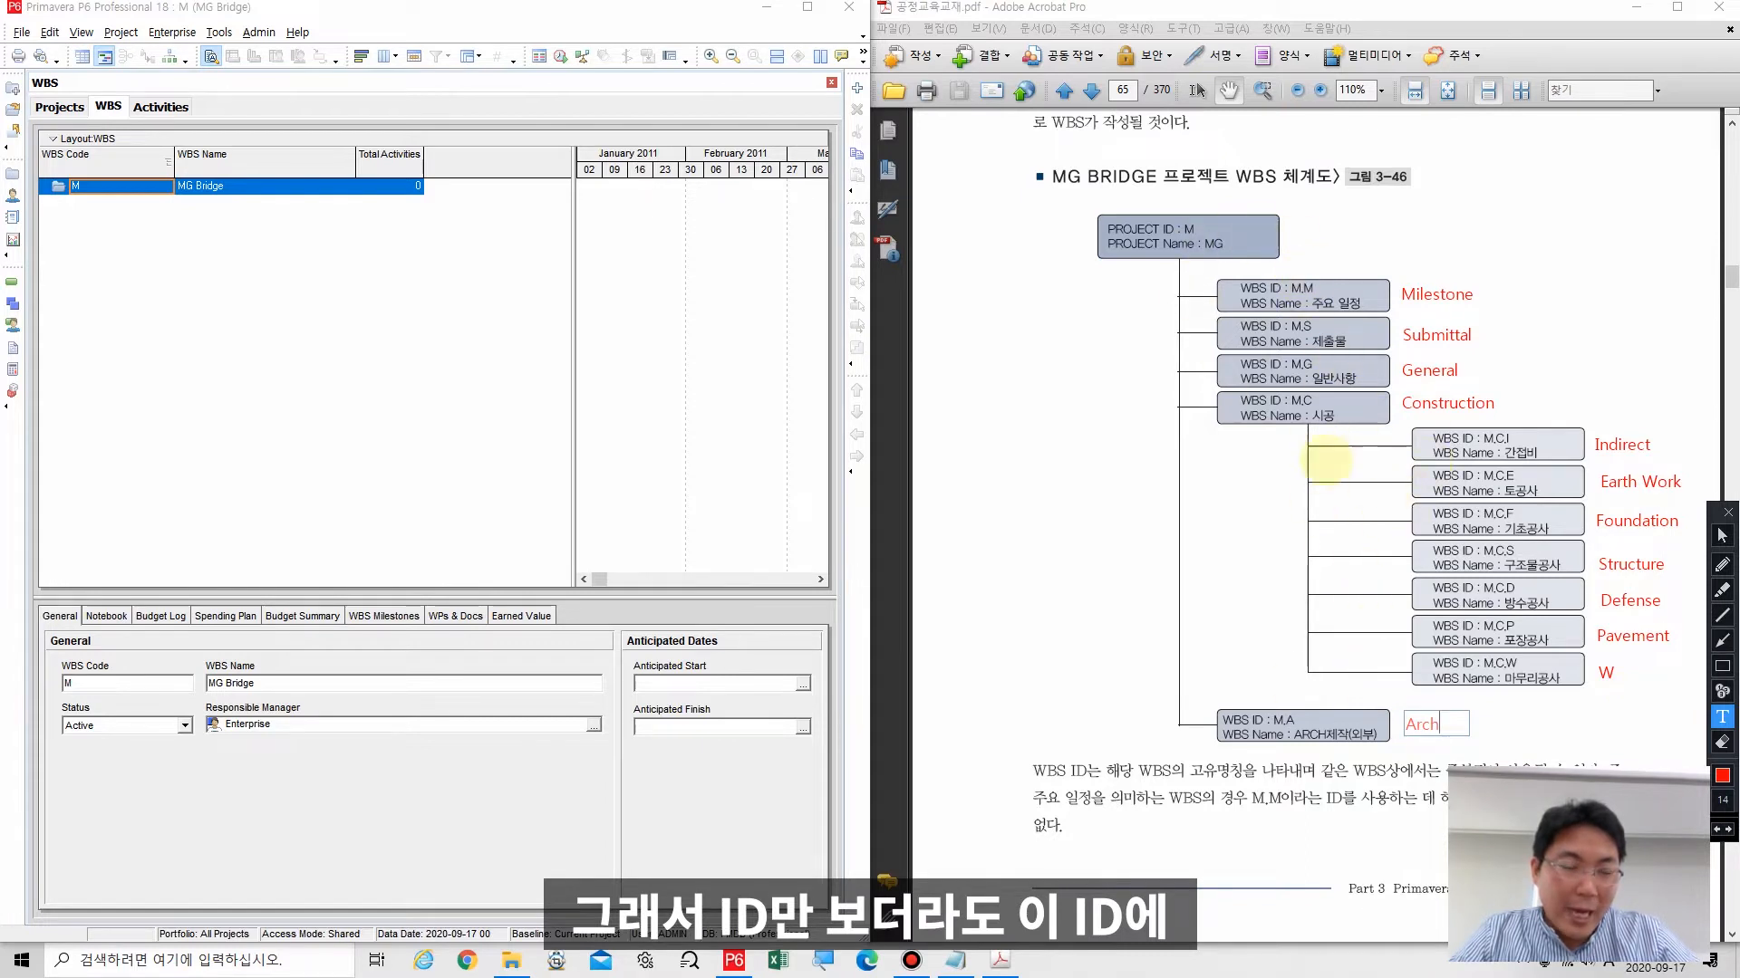
pyautogui.click(1721, 742)
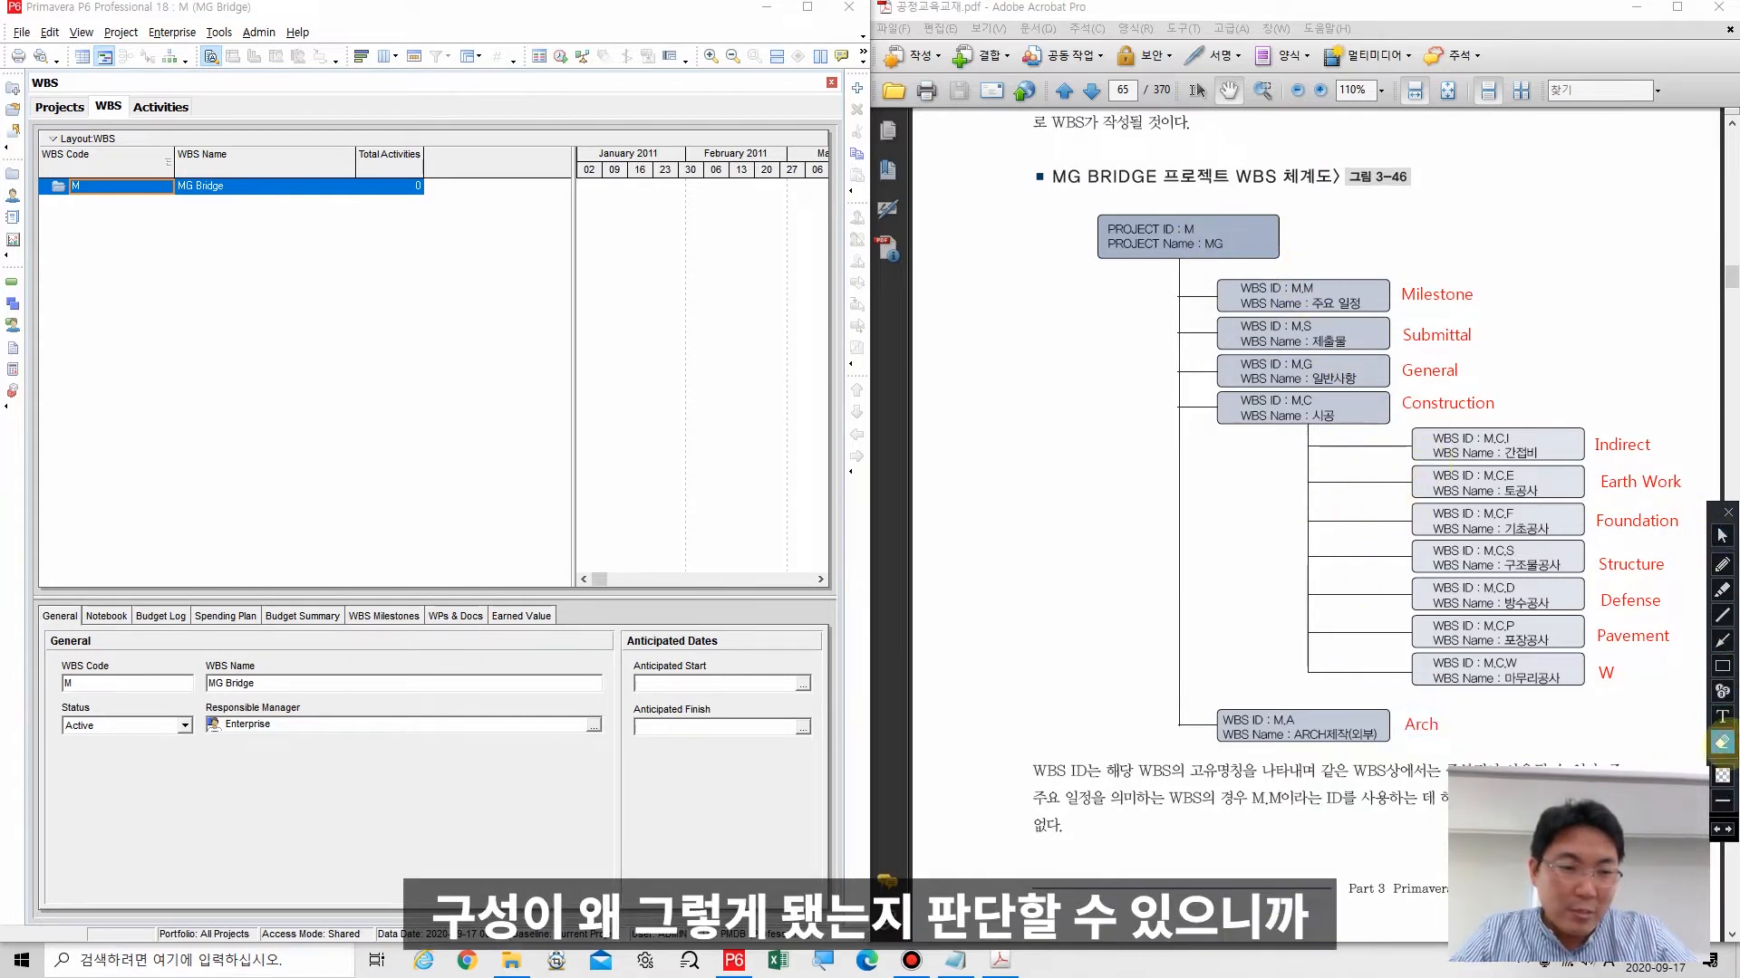
pyautogui.click(1722, 536)
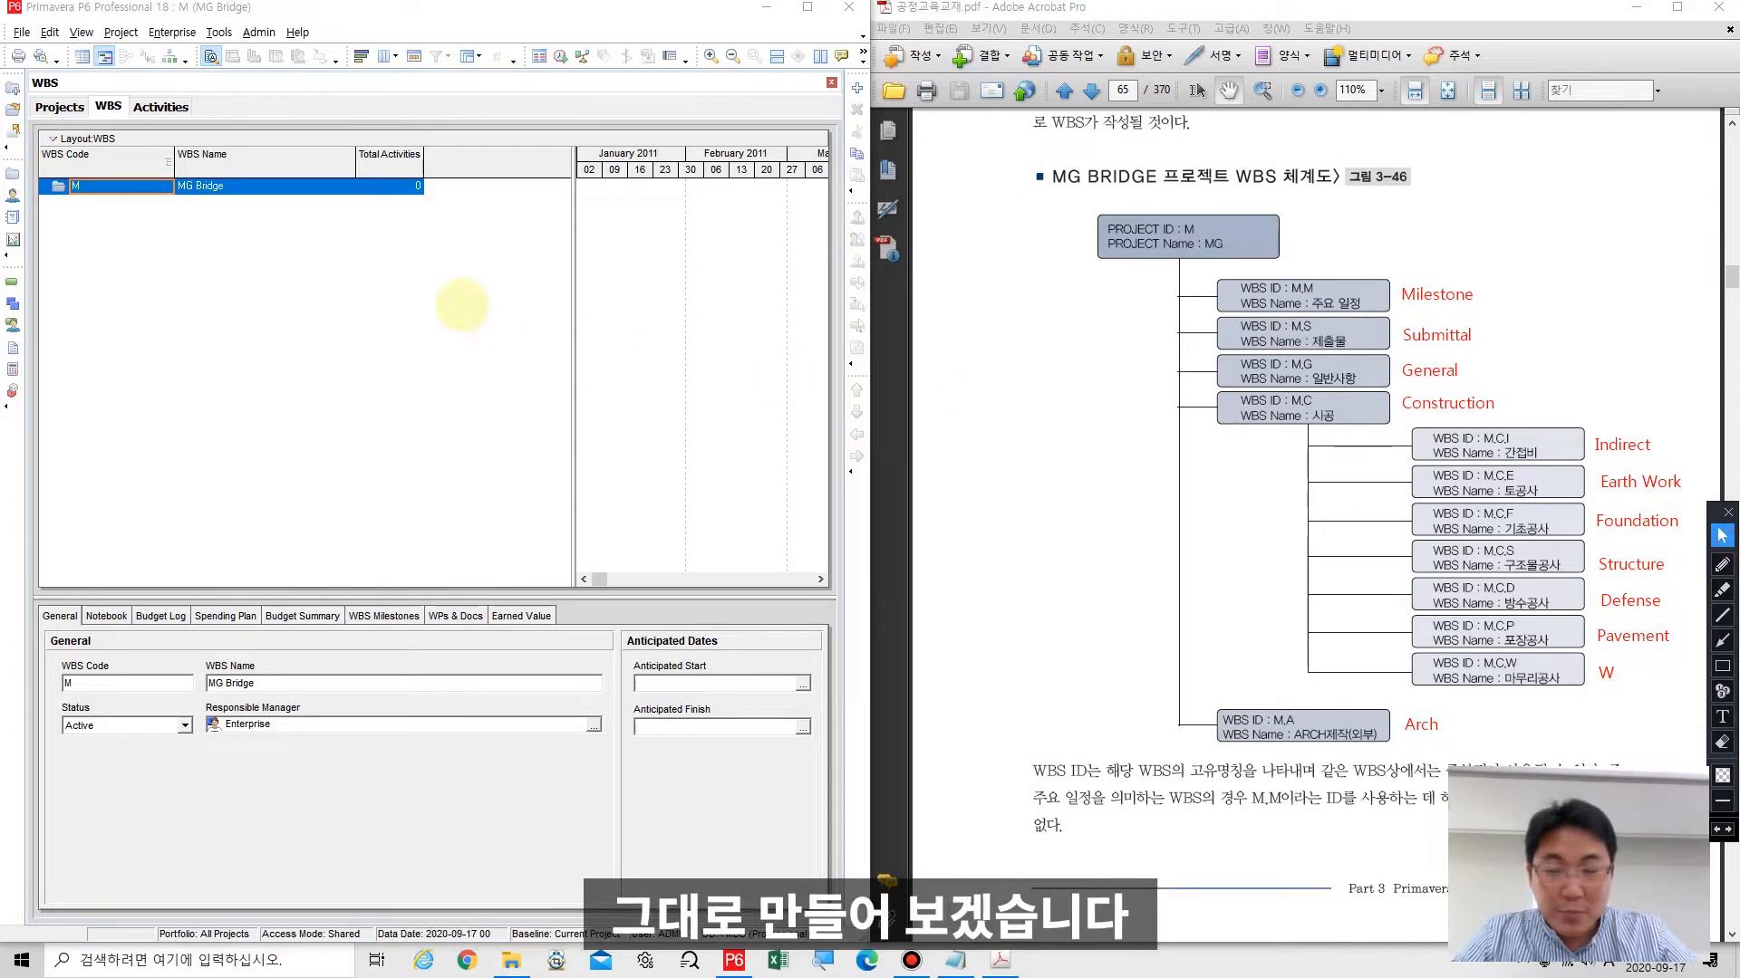
# Step: Outline the Add command of the Primavera WBS view with a red annotation rectangle
pyautogui.click(459, 301)
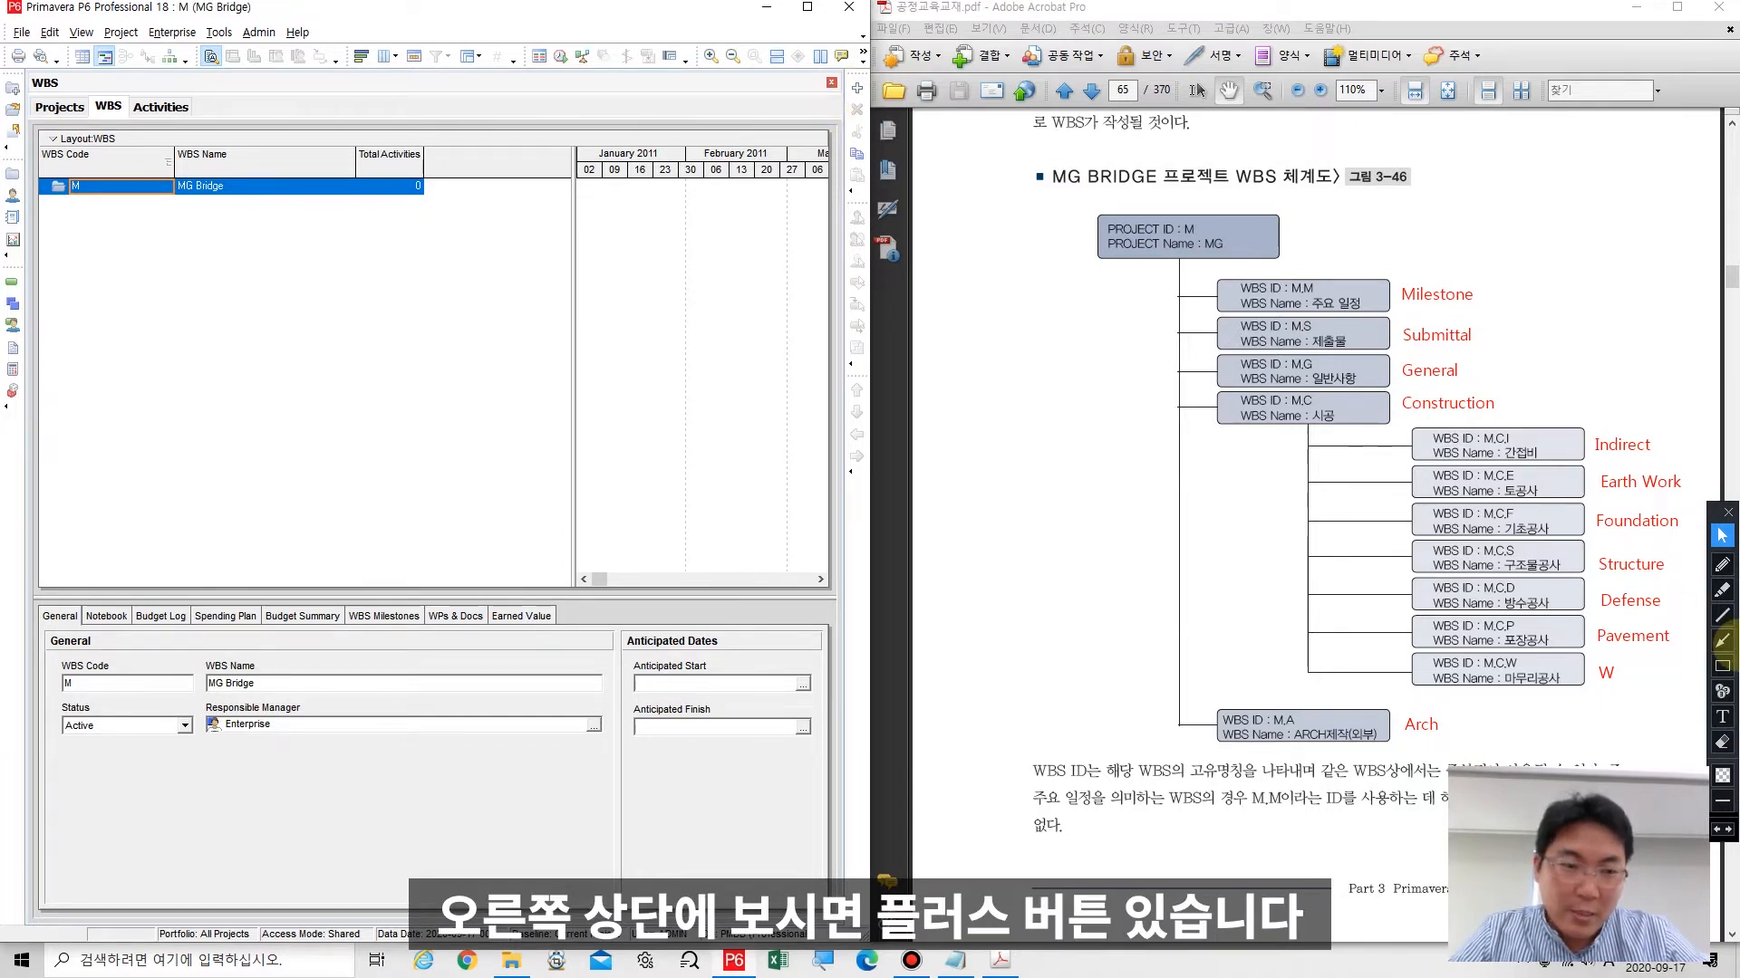
pyautogui.click(1722, 666)
pyautogui.moveTo(837, 74); pyautogui.dragTo(869, 100)
pyautogui.click(1721, 536)
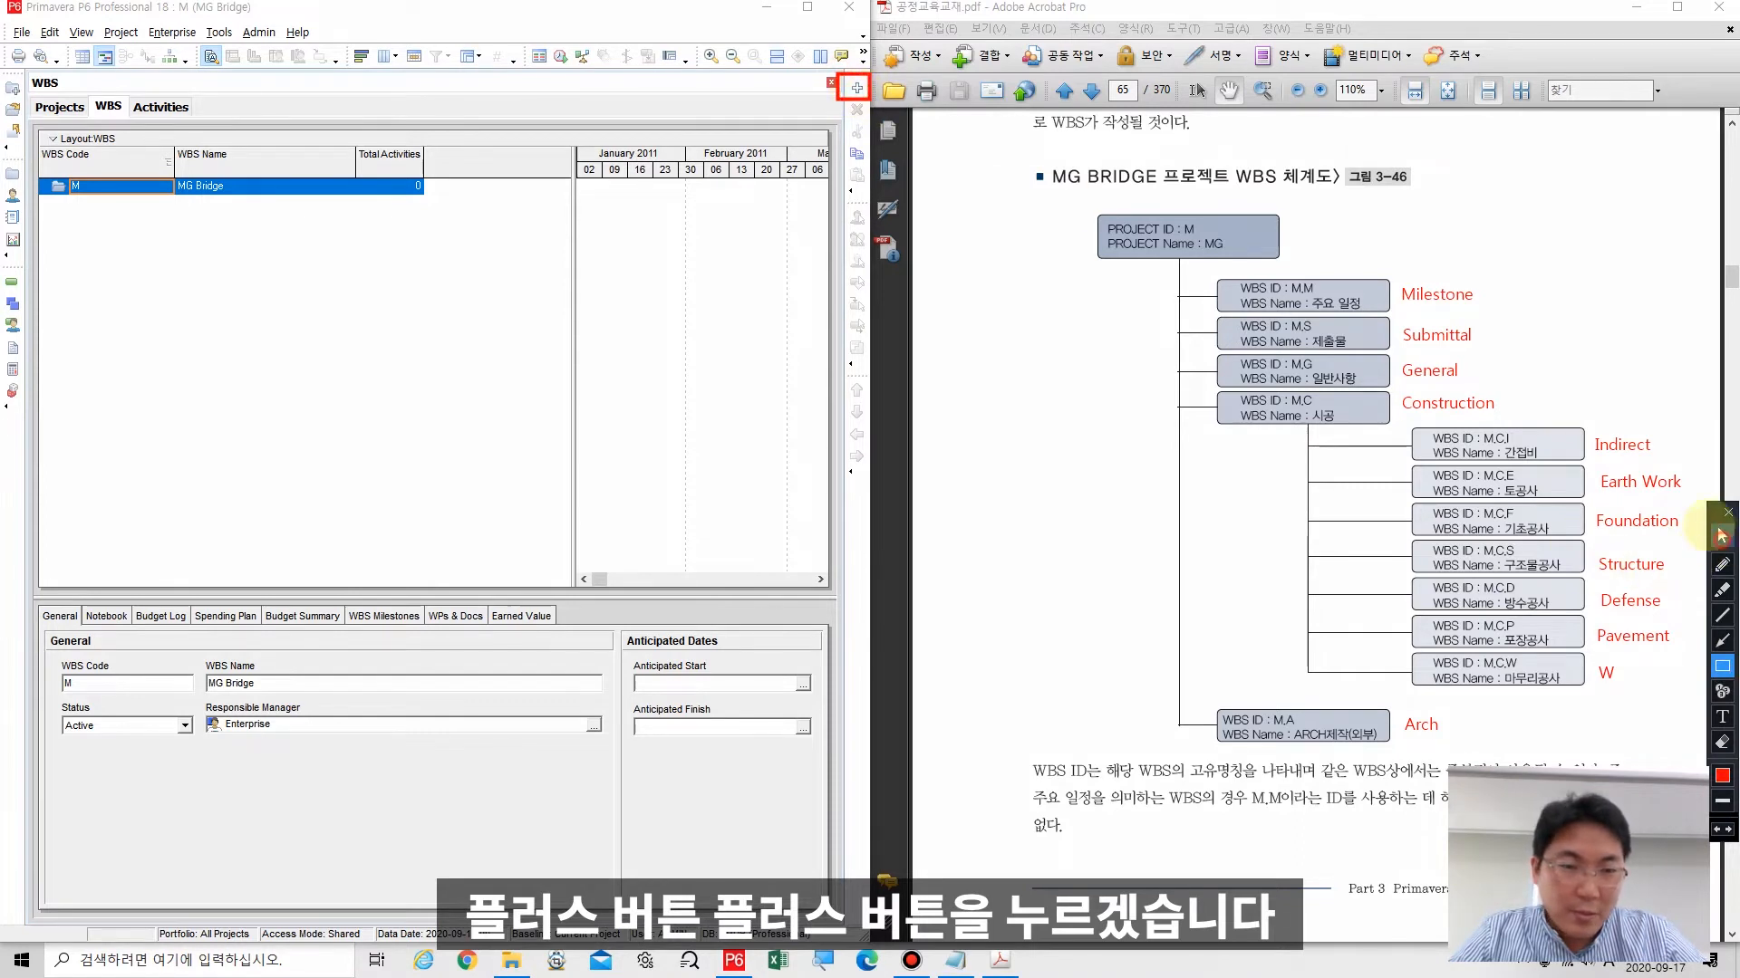
# Step: Add a WBS element under MG Bridge and set its WBS code to M
pyautogui.click(856, 88)
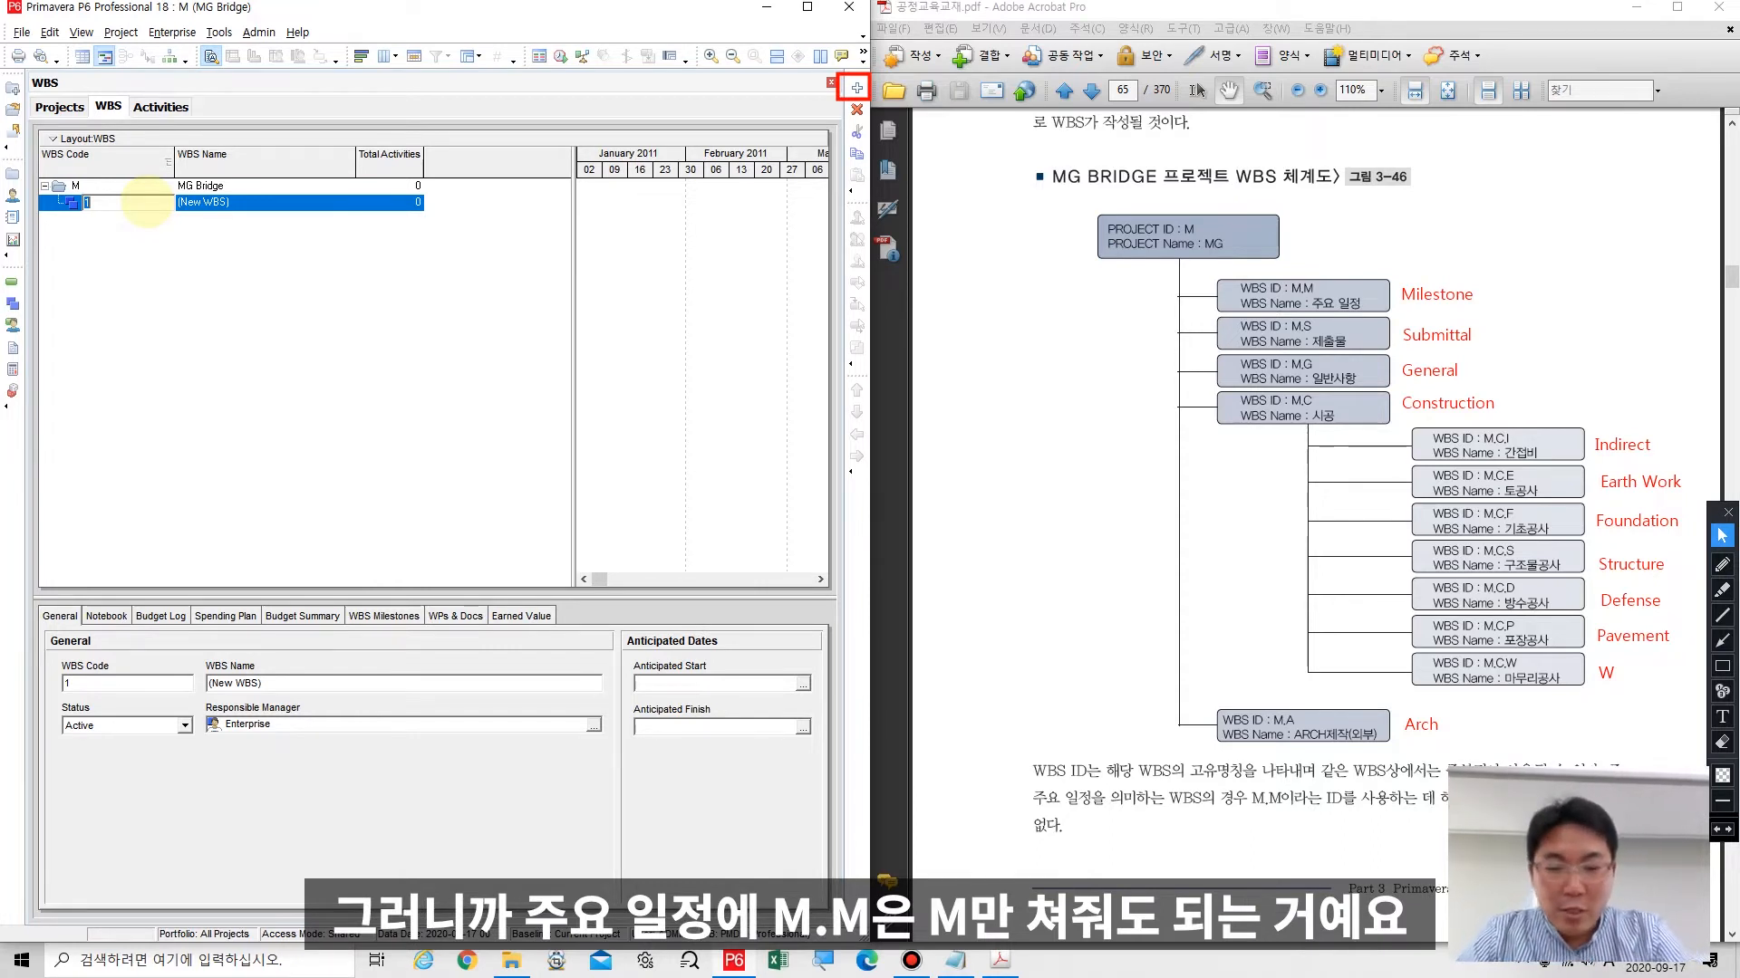
pyautogui.write('M')
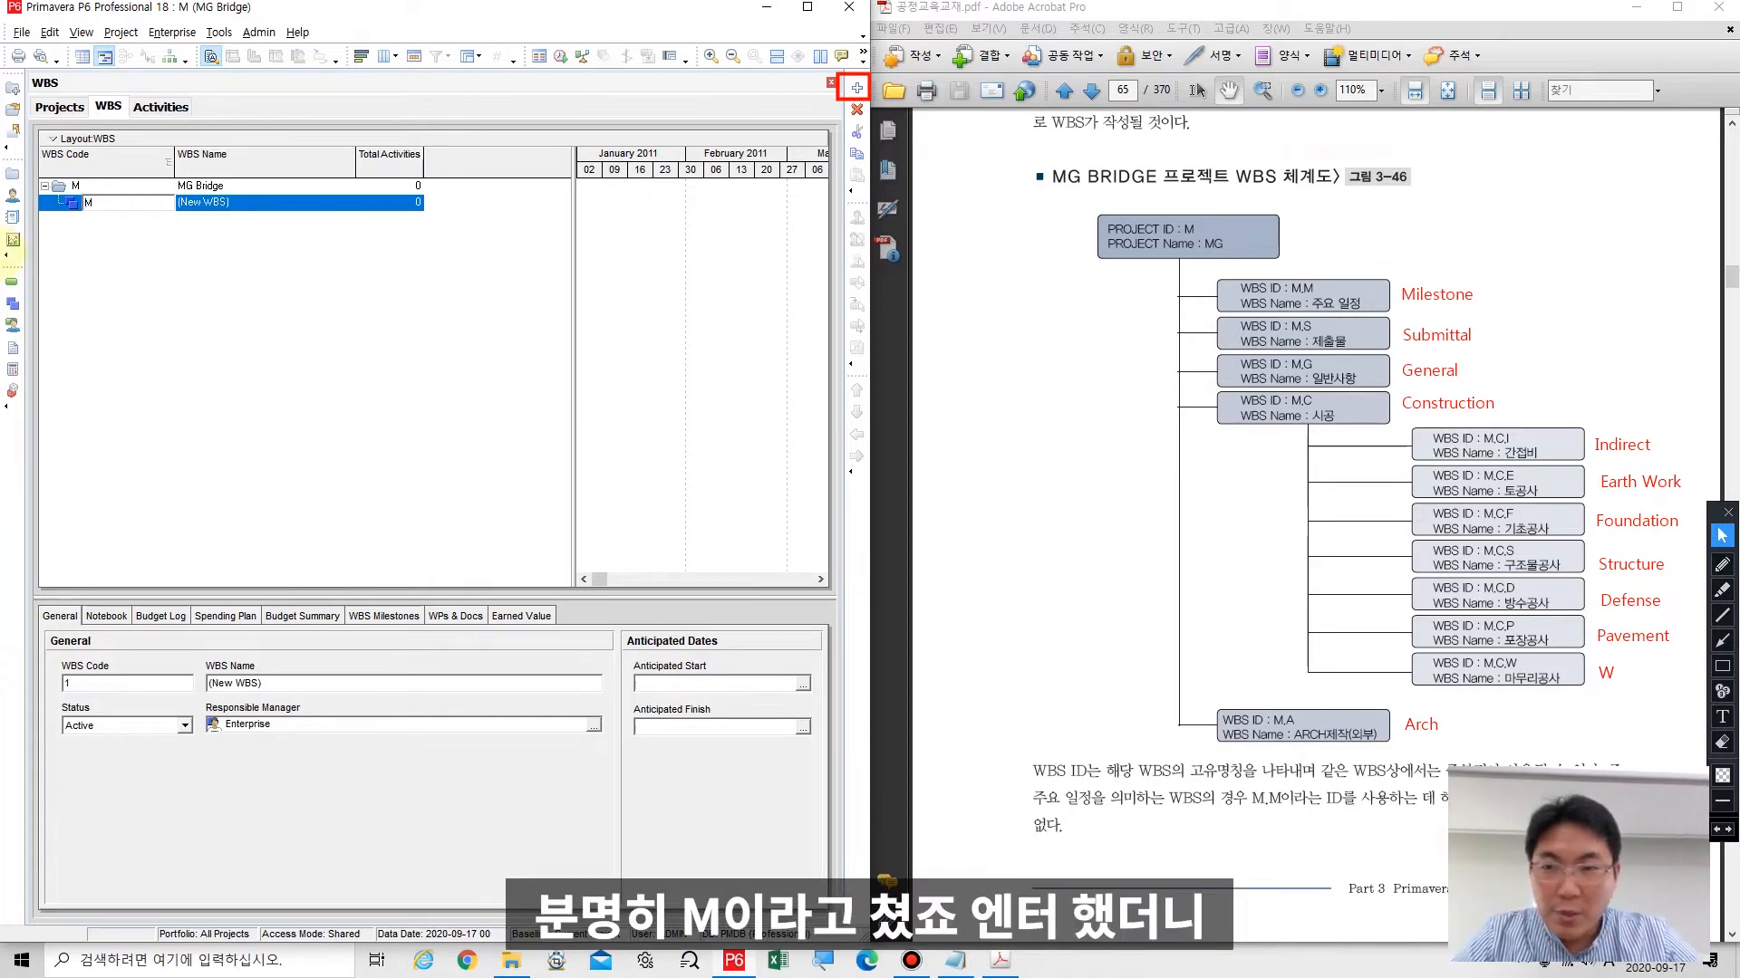
pyautogui.press('Return')
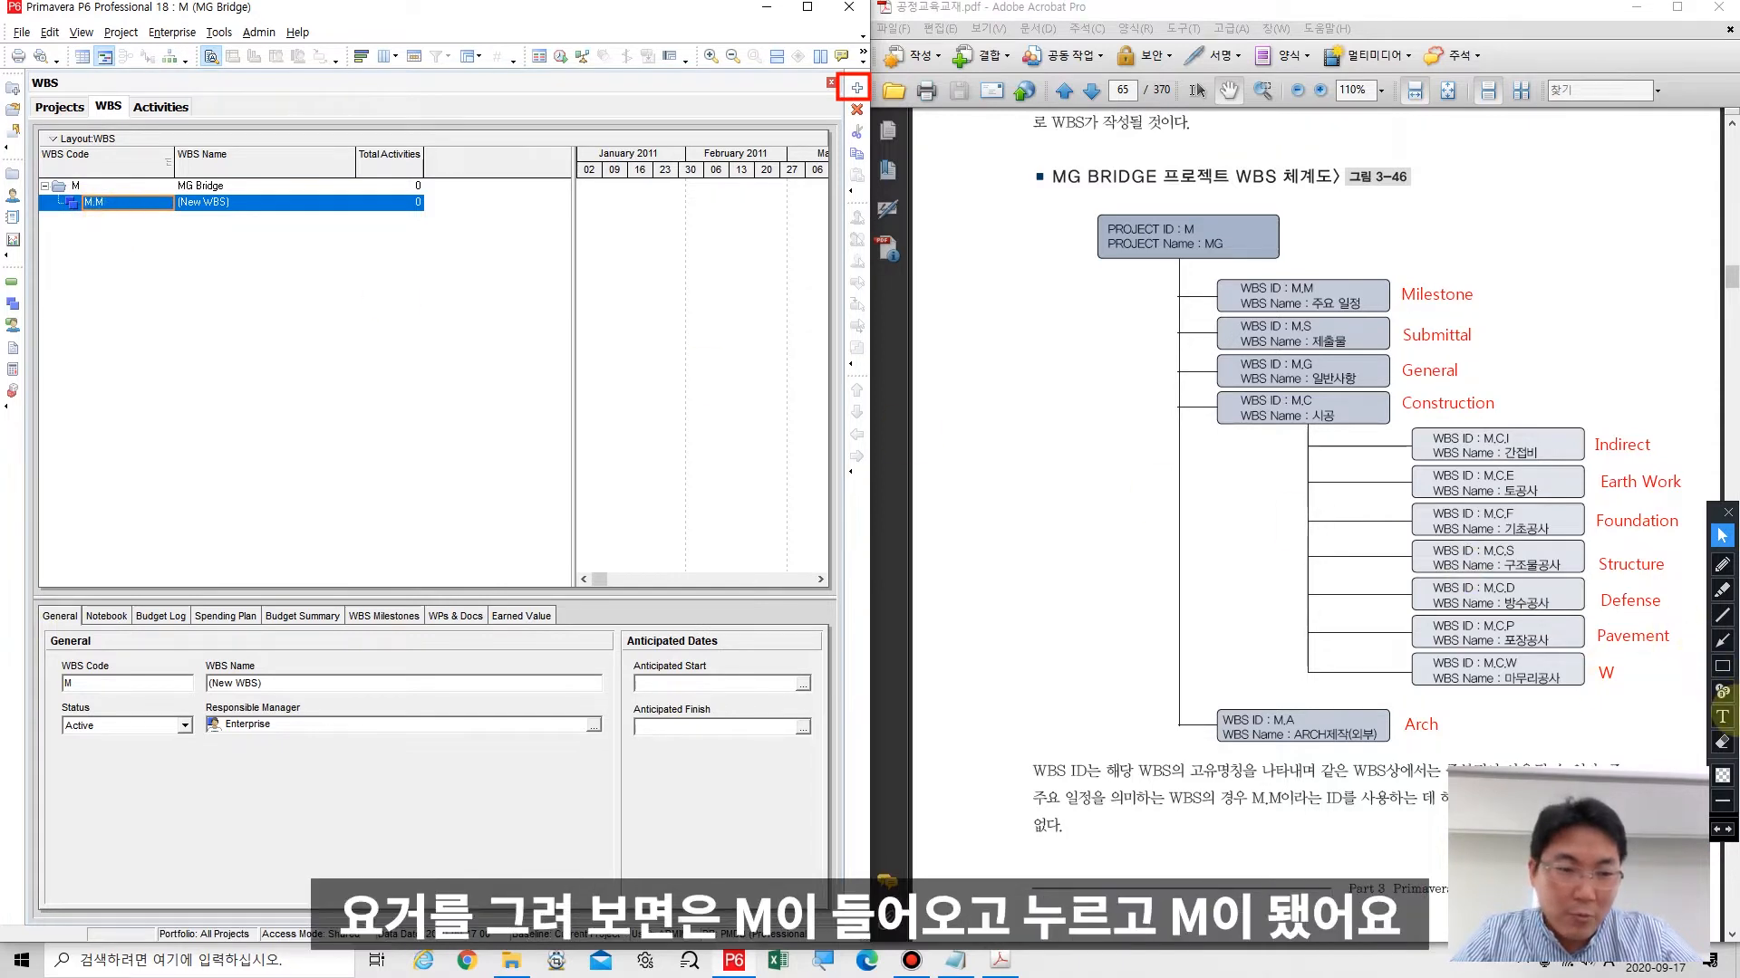
# Step: Handwrite "M.M" in red below the new element, with circles and arrows marking its project code, separator dot and entered code
pyautogui.click(1722, 564)
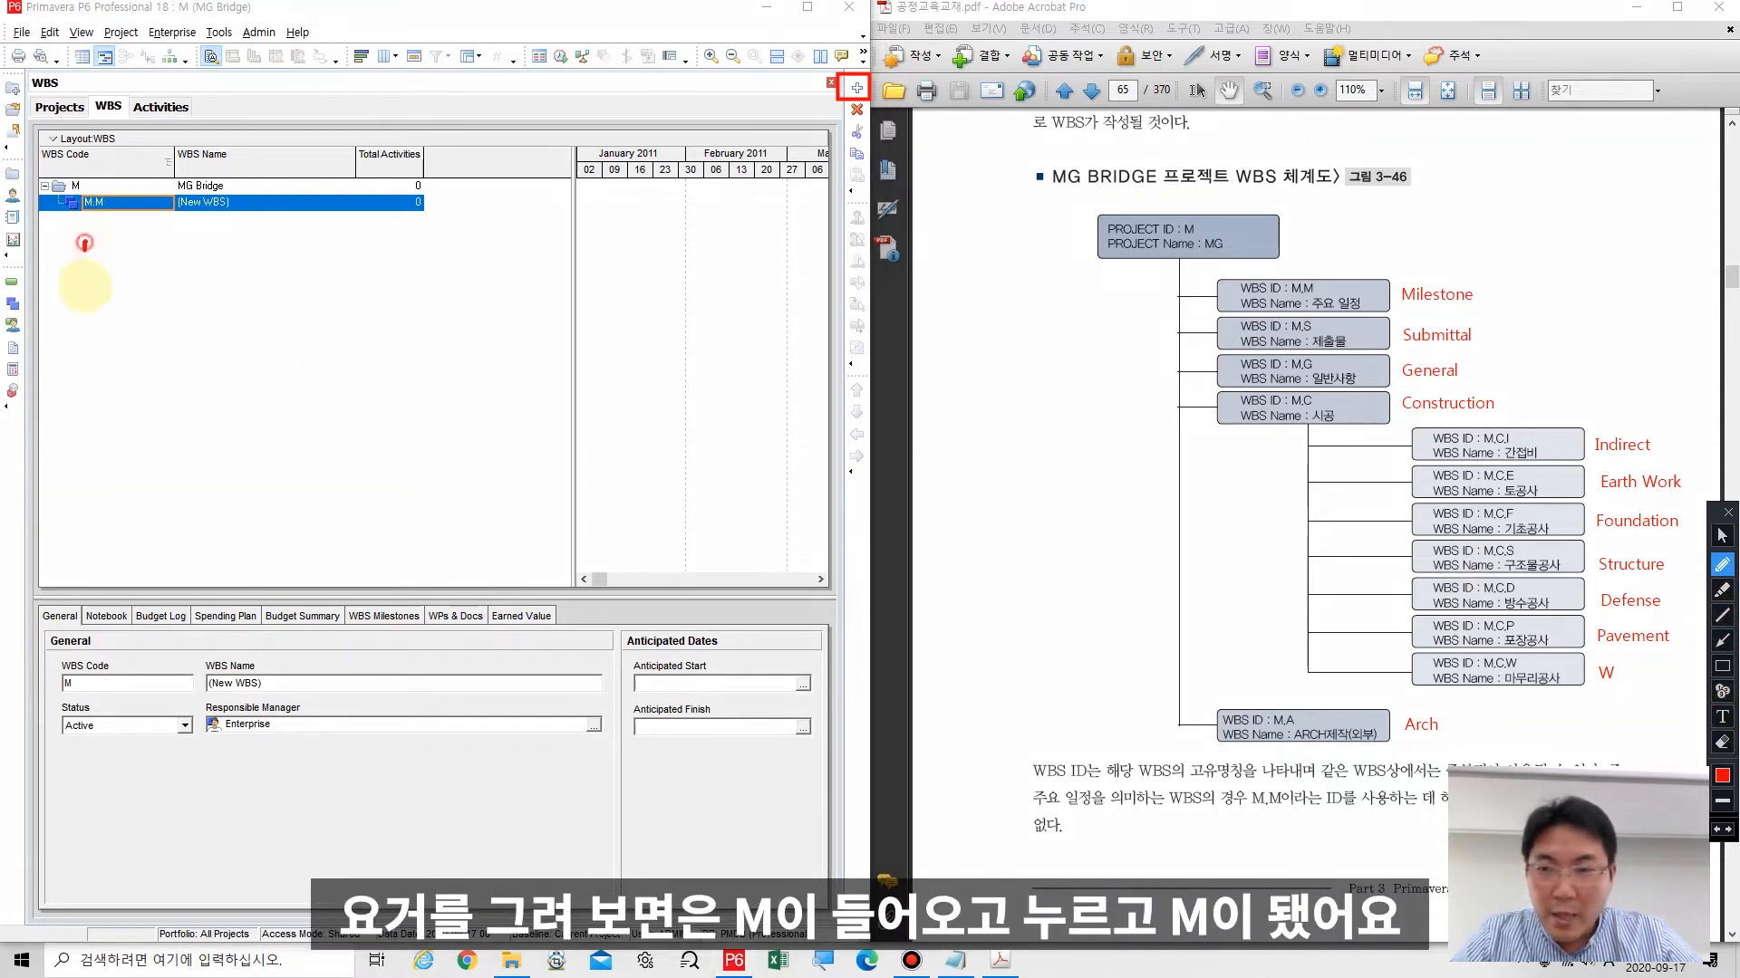
pyautogui.moveTo(84, 288)
pyautogui.mouseDown()
pyautogui.moveTo(85, 242)
pyautogui.moveTo(127, 244)
pyautogui.moveTo(137, 292)
pyautogui.moveTo(178, 299)
pyautogui.moveTo(222, 247)
pyautogui.moveTo(236, 300)
pyautogui.moveTo(161, 276)
pyautogui.moveTo(231, 231)
pyautogui.moveTo(272, 312)
pyautogui.moveTo(195, 326)
pyautogui.moveTo(149, 213)
pyautogui.moveTo(119, 199)
pyautogui.mouseUp()
pyautogui.click(156, 294)
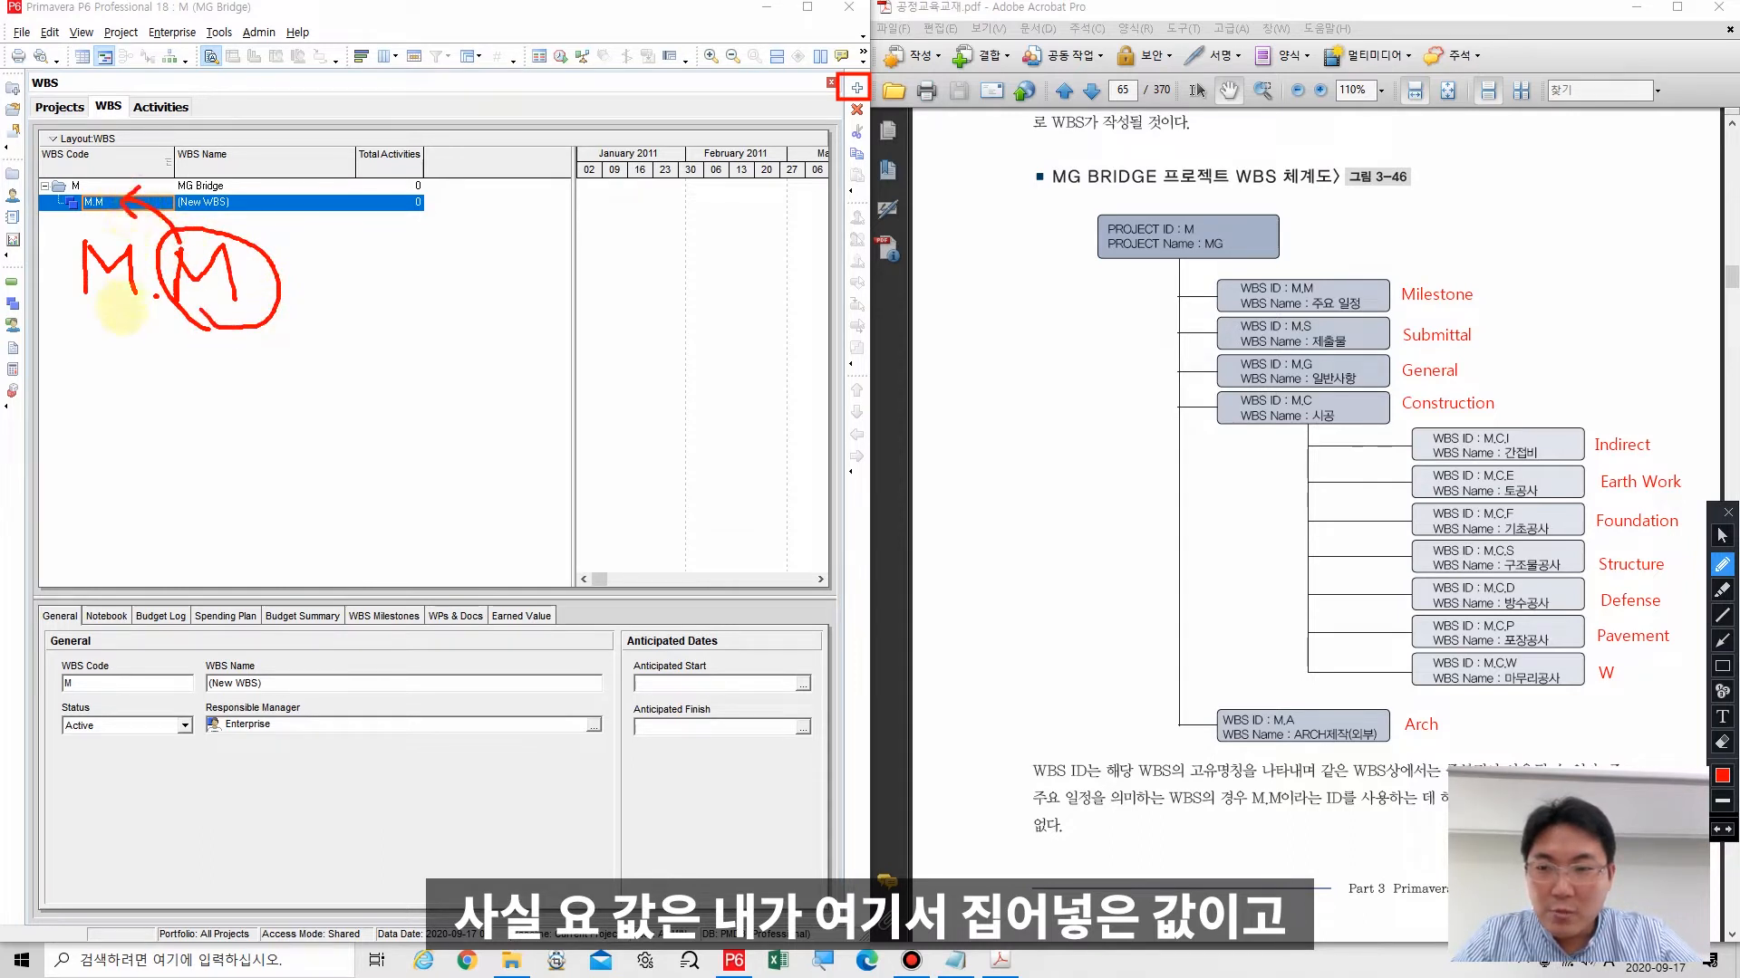
pyautogui.moveTo(125, 319)
pyautogui.mouseDown()
pyautogui.moveTo(90, 323)
pyautogui.moveTo(103, 235)
pyautogui.moveTo(140, 252)
pyautogui.moveTo(137, 308)
pyautogui.moveTo(101, 319)
pyautogui.mouseUp()
pyautogui.moveTo(72, 185)
pyautogui.mouseDown()
pyautogui.moveTo(49, 240)
pyautogui.moveTo(86, 291)
pyautogui.mouseUp()
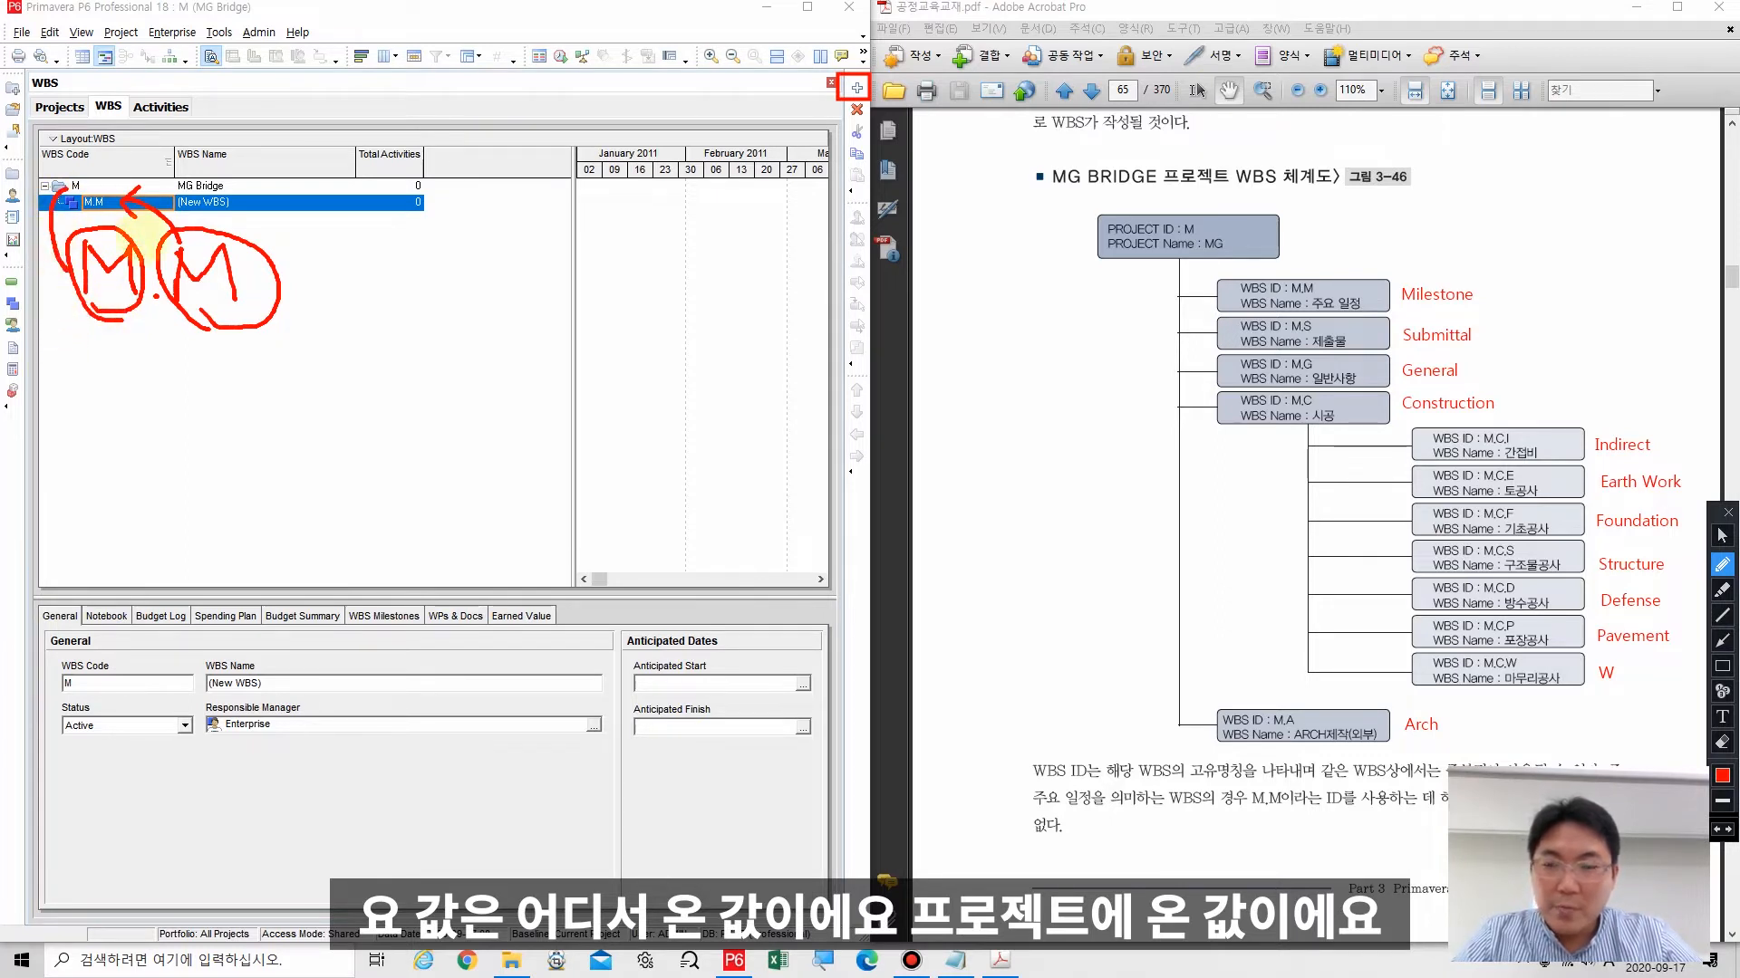
pyautogui.moveTo(161, 323)
pyautogui.mouseDown()
pyautogui.moveTo(162, 391)
pyautogui.moveTo(179, 326)
pyautogui.moveTo(215, 349)
pyautogui.mouseUp()
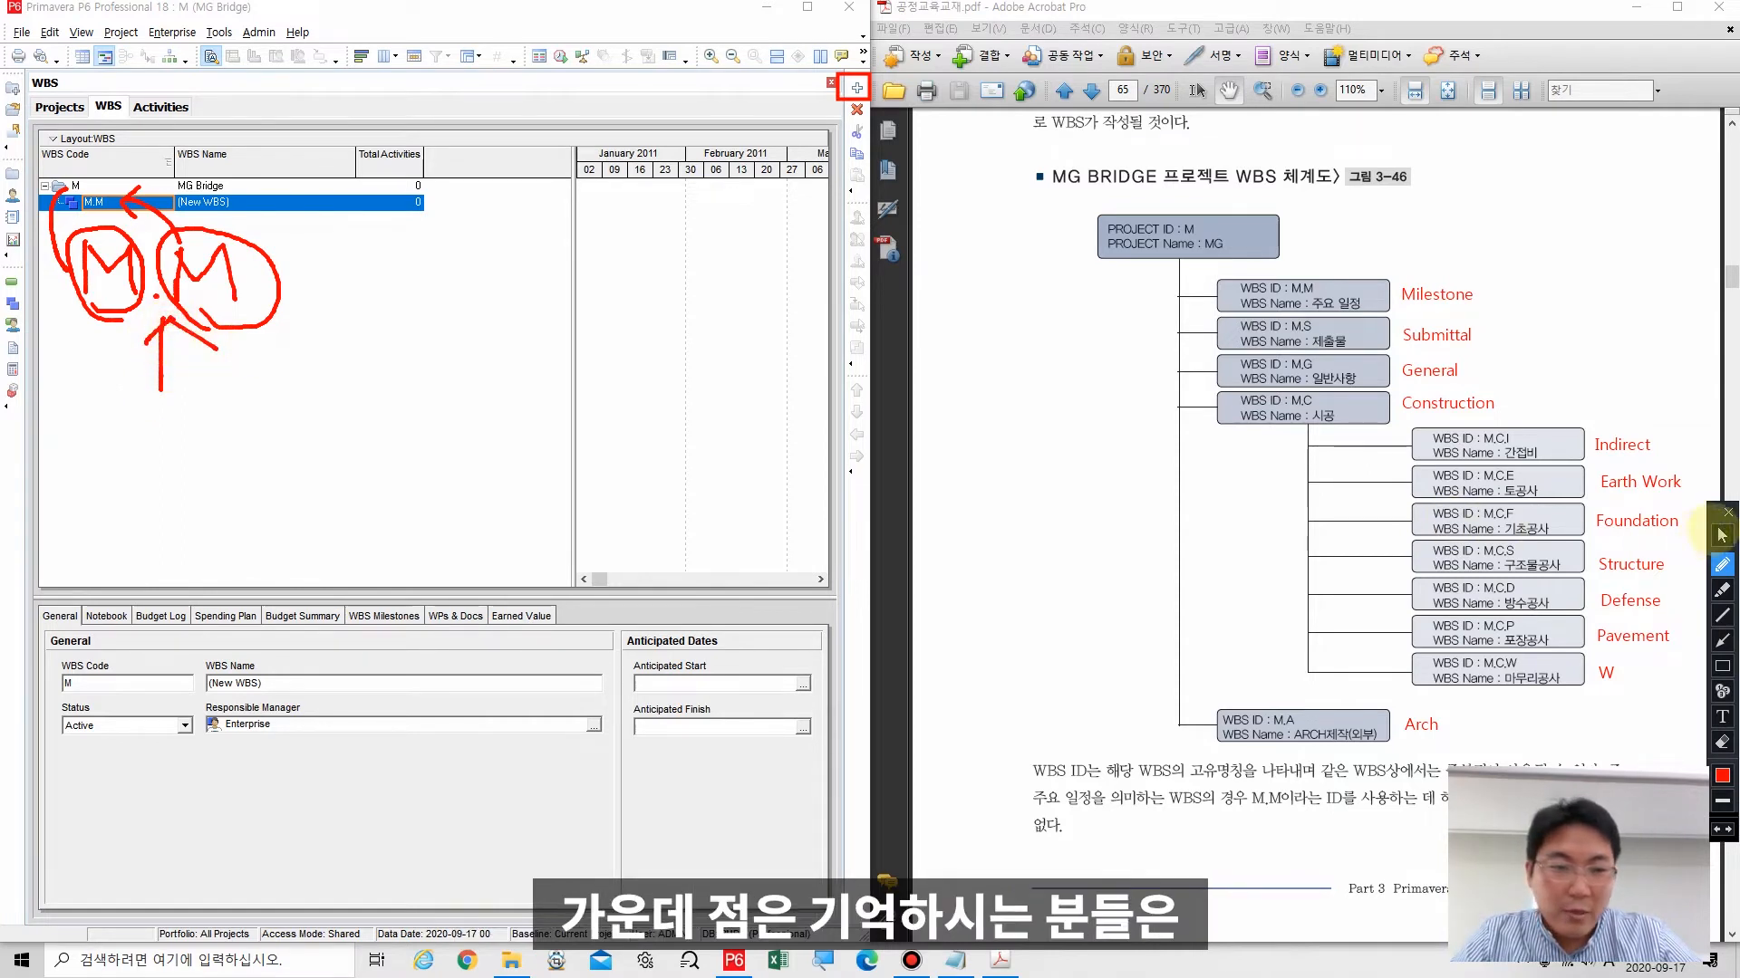
pyautogui.click(1721, 535)
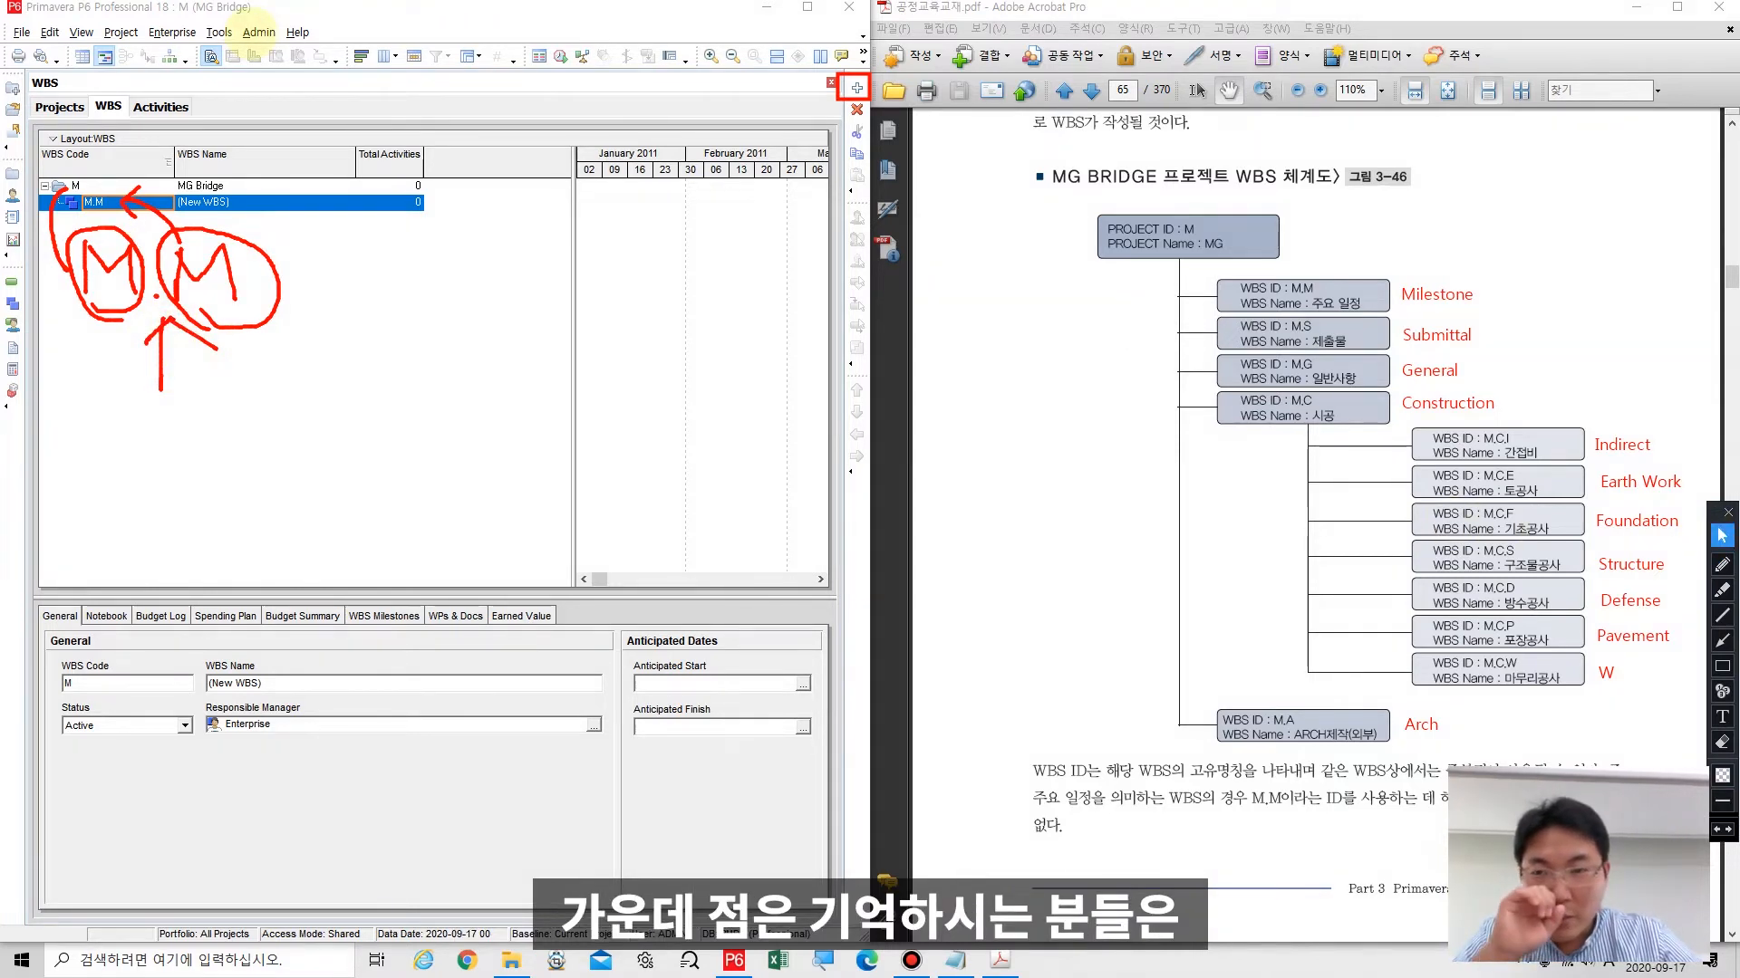
# Step: Open Admin Preferences and show the general settings with the Code Separator
pyautogui.click(258, 31)
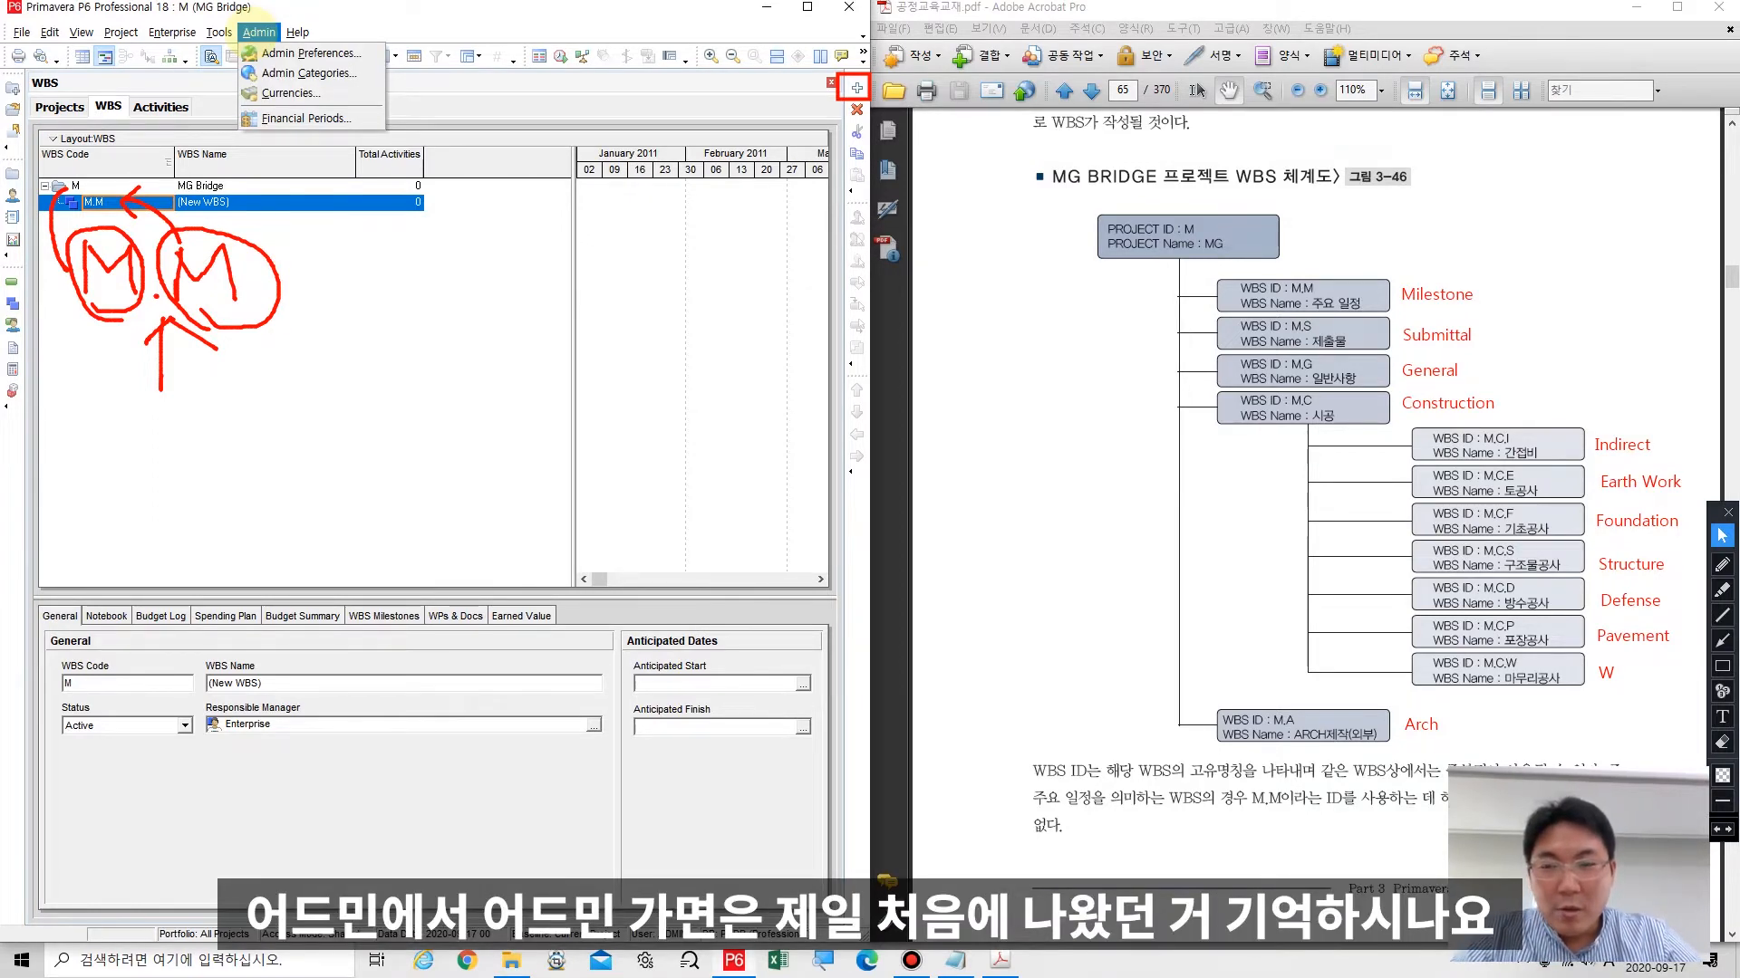
pyautogui.click(313, 52)
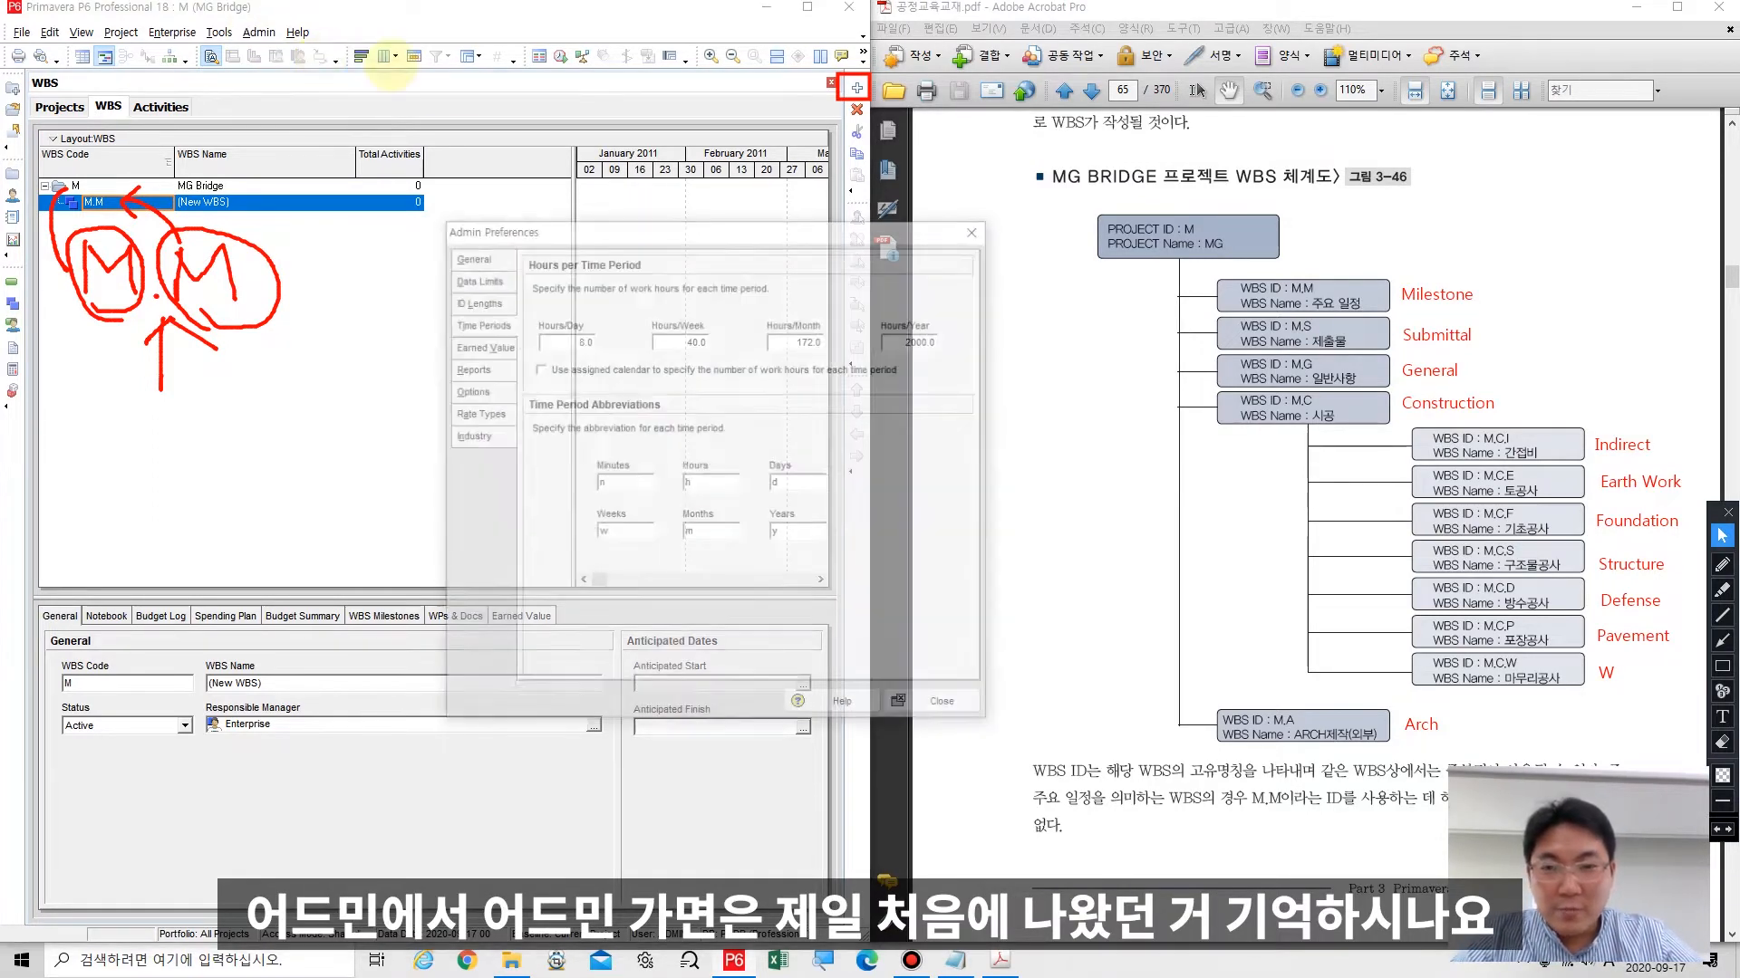
pyautogui.click(390, 315)
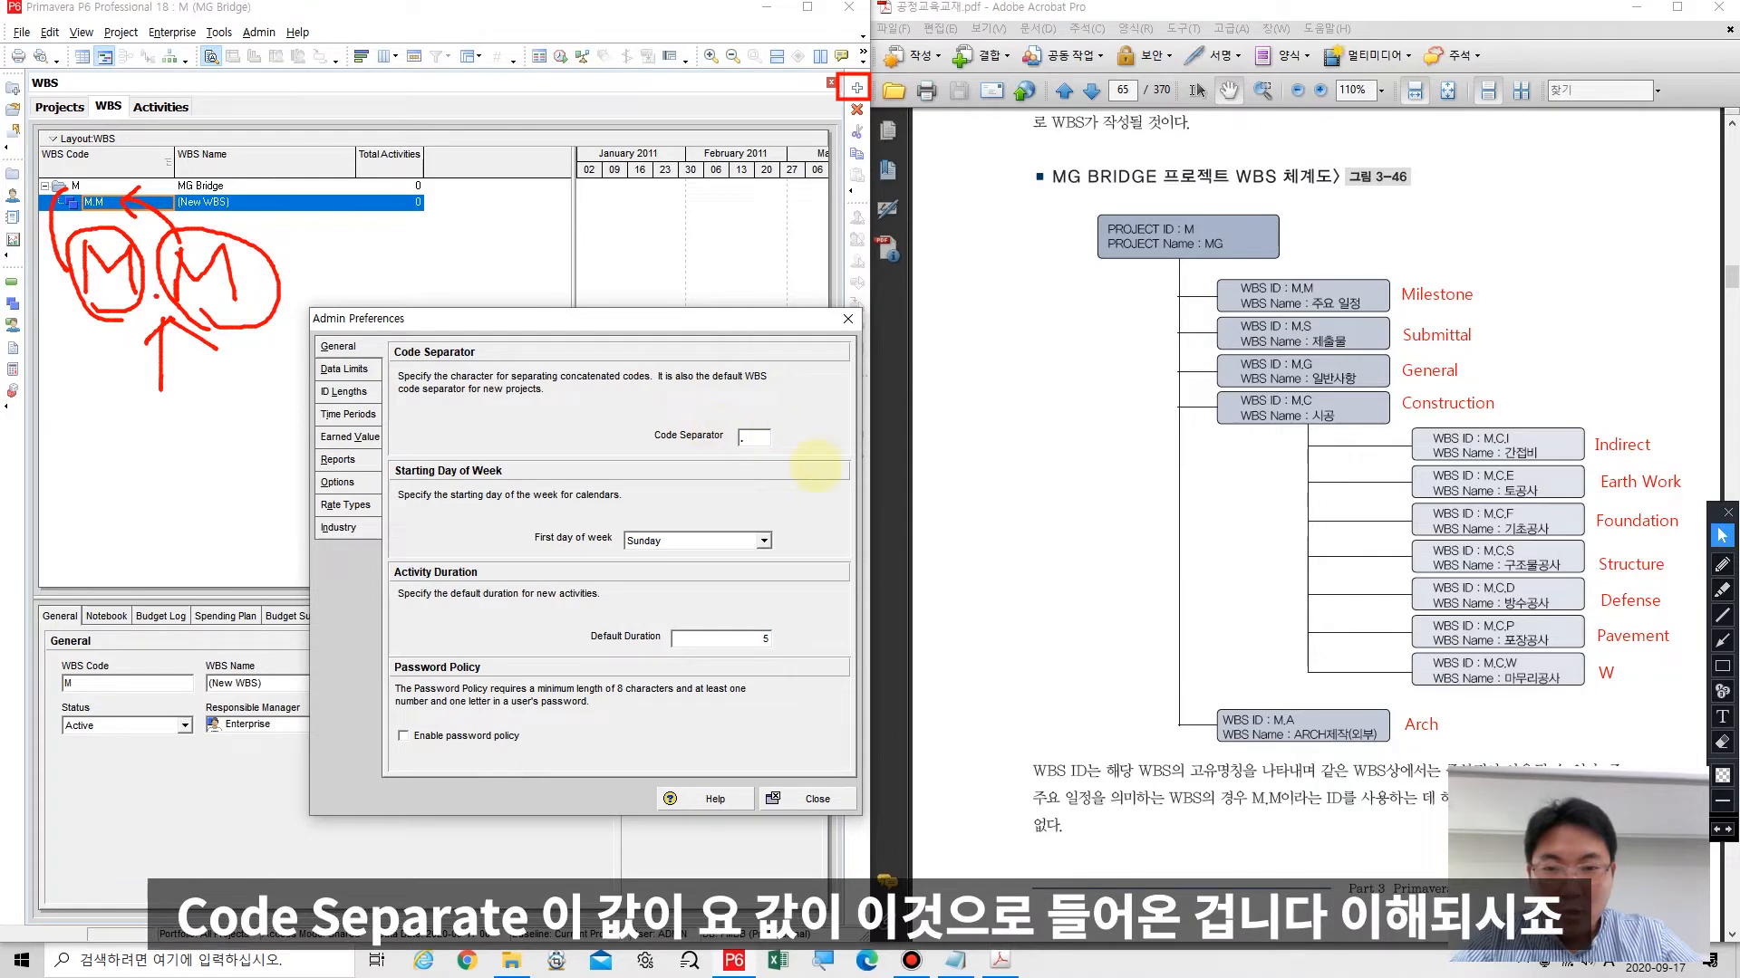
# Step: Circle the Code Separator setting in red and draw a line from it to the dot in the handwritten "M.M"
pyautogui.click(1723, 566)
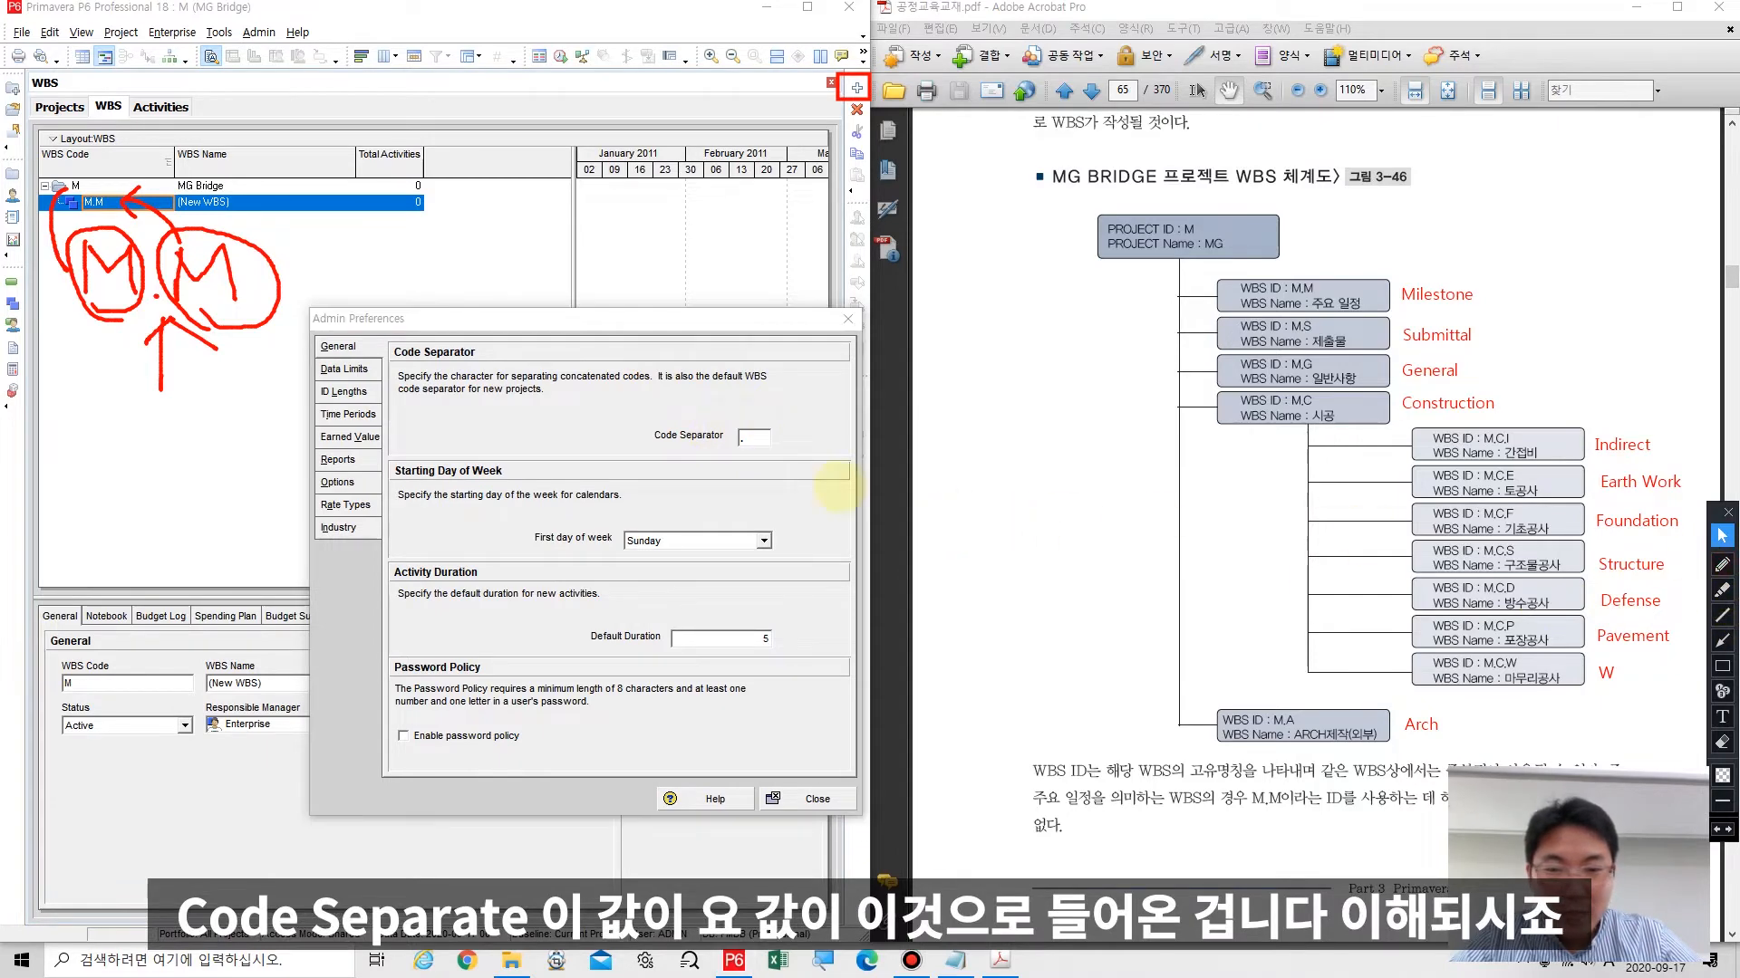
pyautogui.click(725, 458)
pyautogui.click(1722, 566)
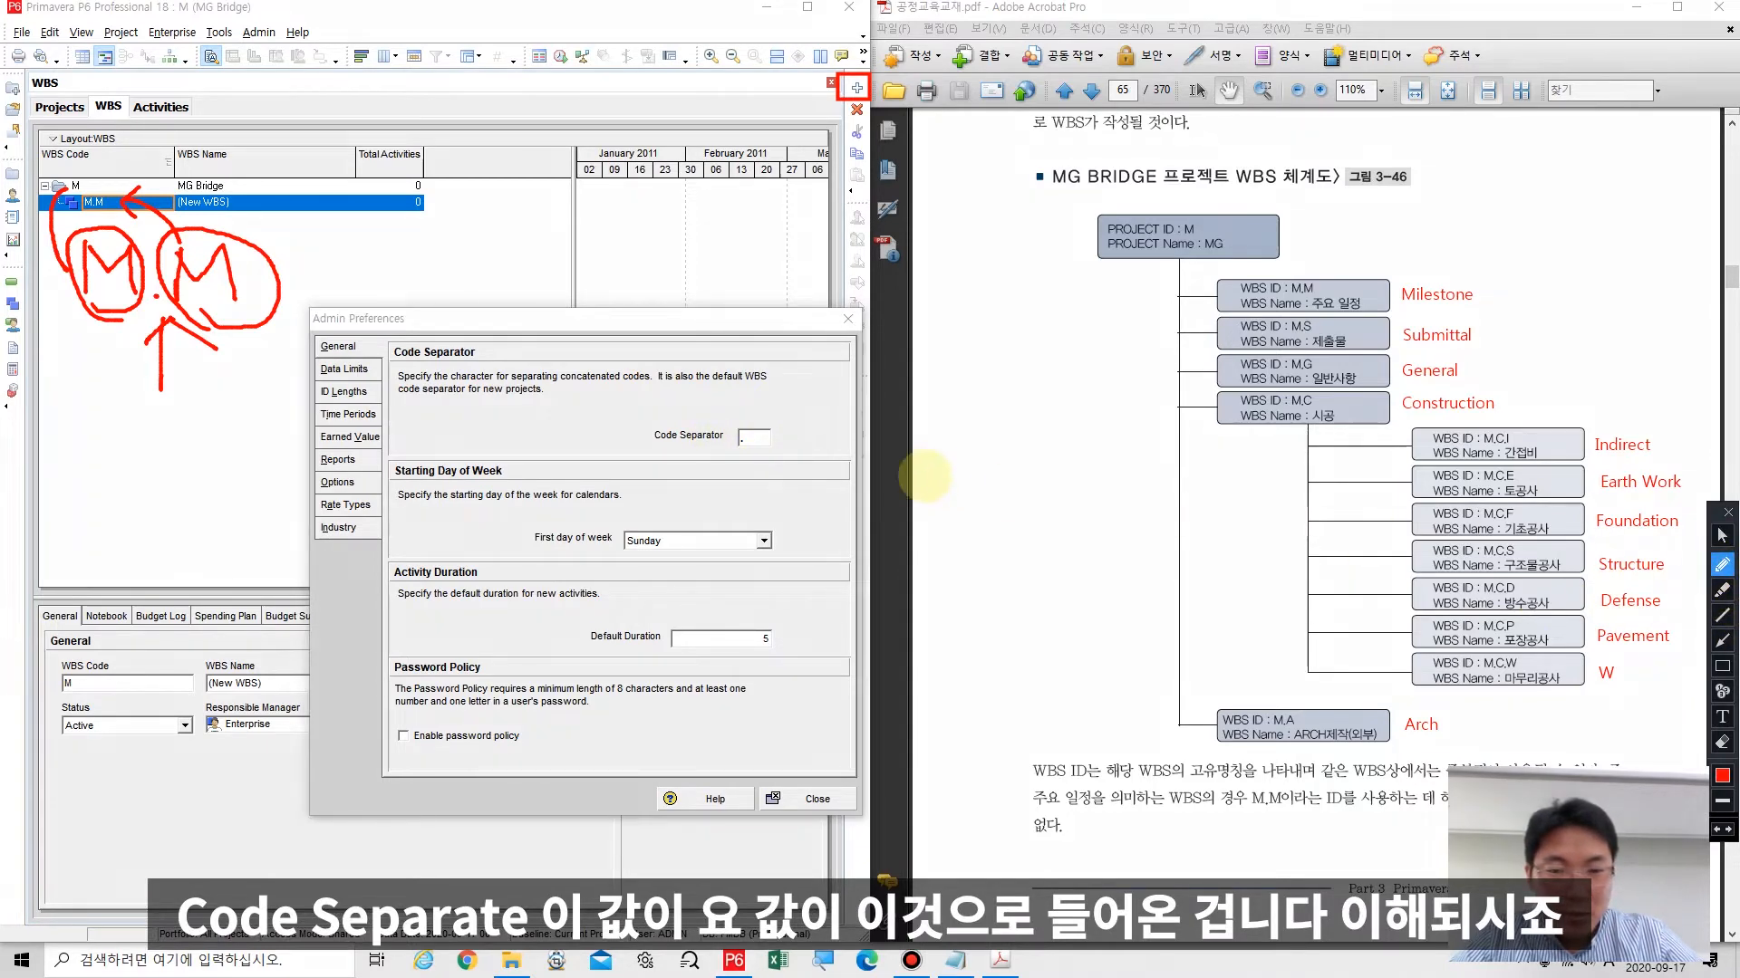
pyautogui.moveTo(775, 462)
pyautogui.mouseDown()
pyautogui.moveTo(744, 404)
pyautogui.moveTo(772, 466)
pyautogui.mouseUp()
pyautogui.moveTo(686, 422)
pyautogui.mouseDown()
pyautogui.moveTo(222, 361)
pyautogui.moveTo(171, 326)
pyautogui.mouseUp()
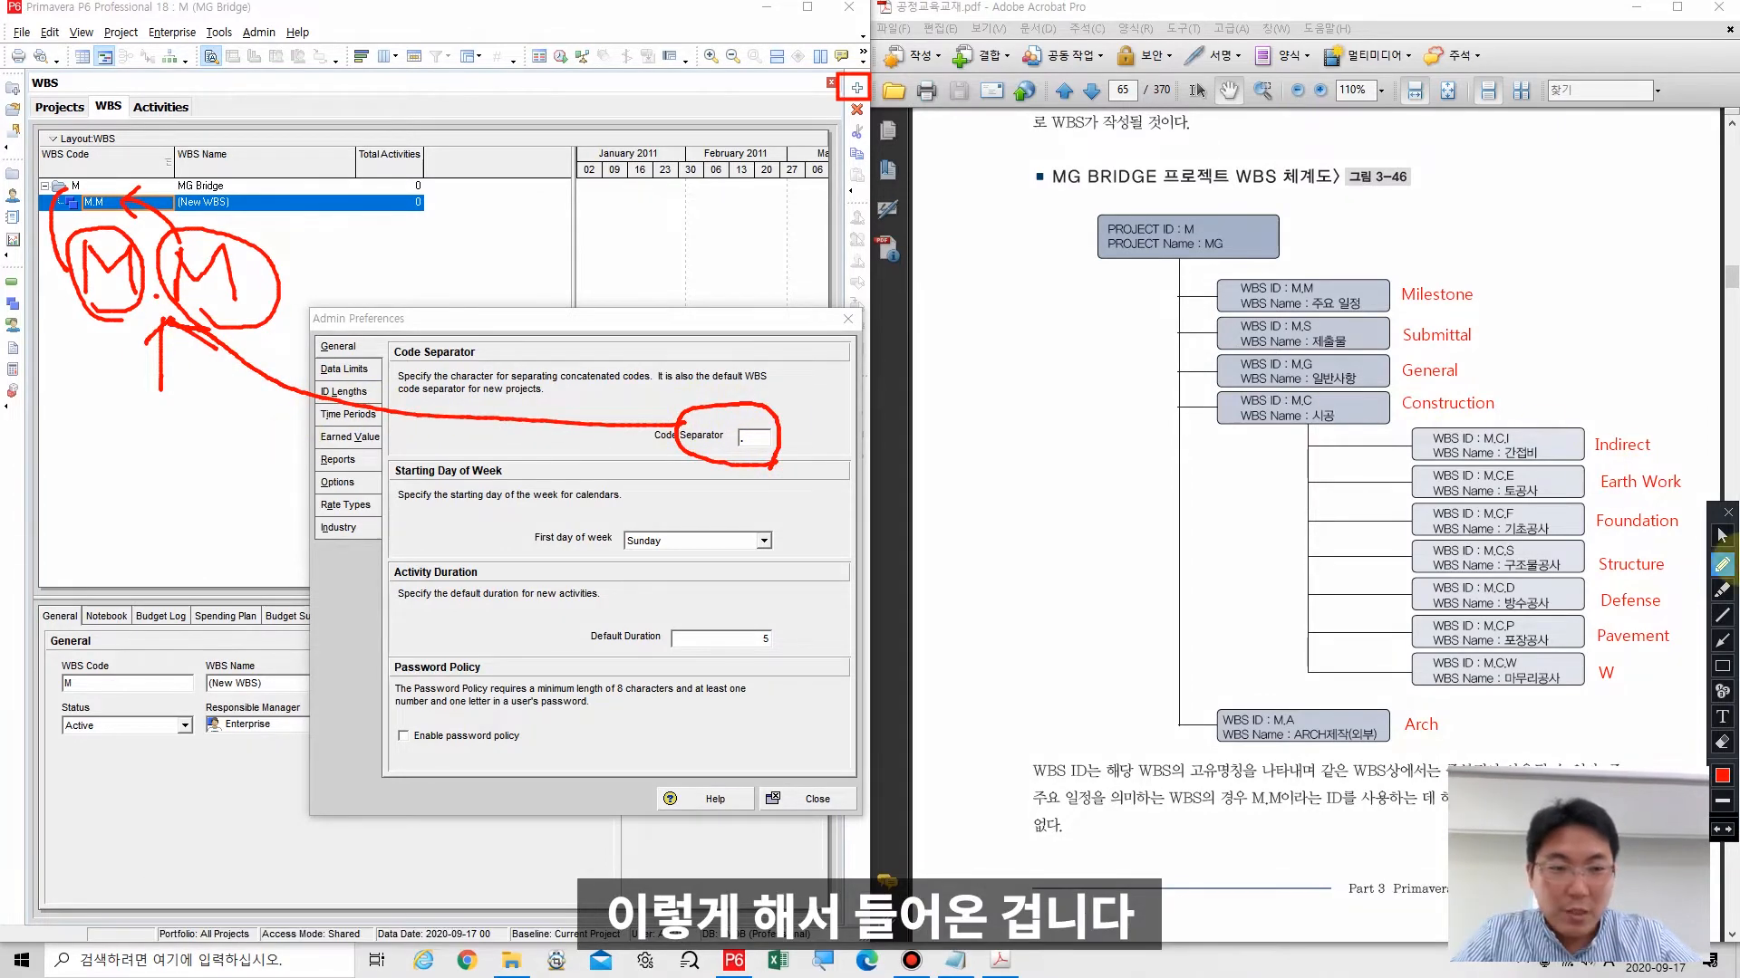
# Step: Clear all drawn annotations from the screen and close Admin Preferences
pyautogui.click(1721, 742)
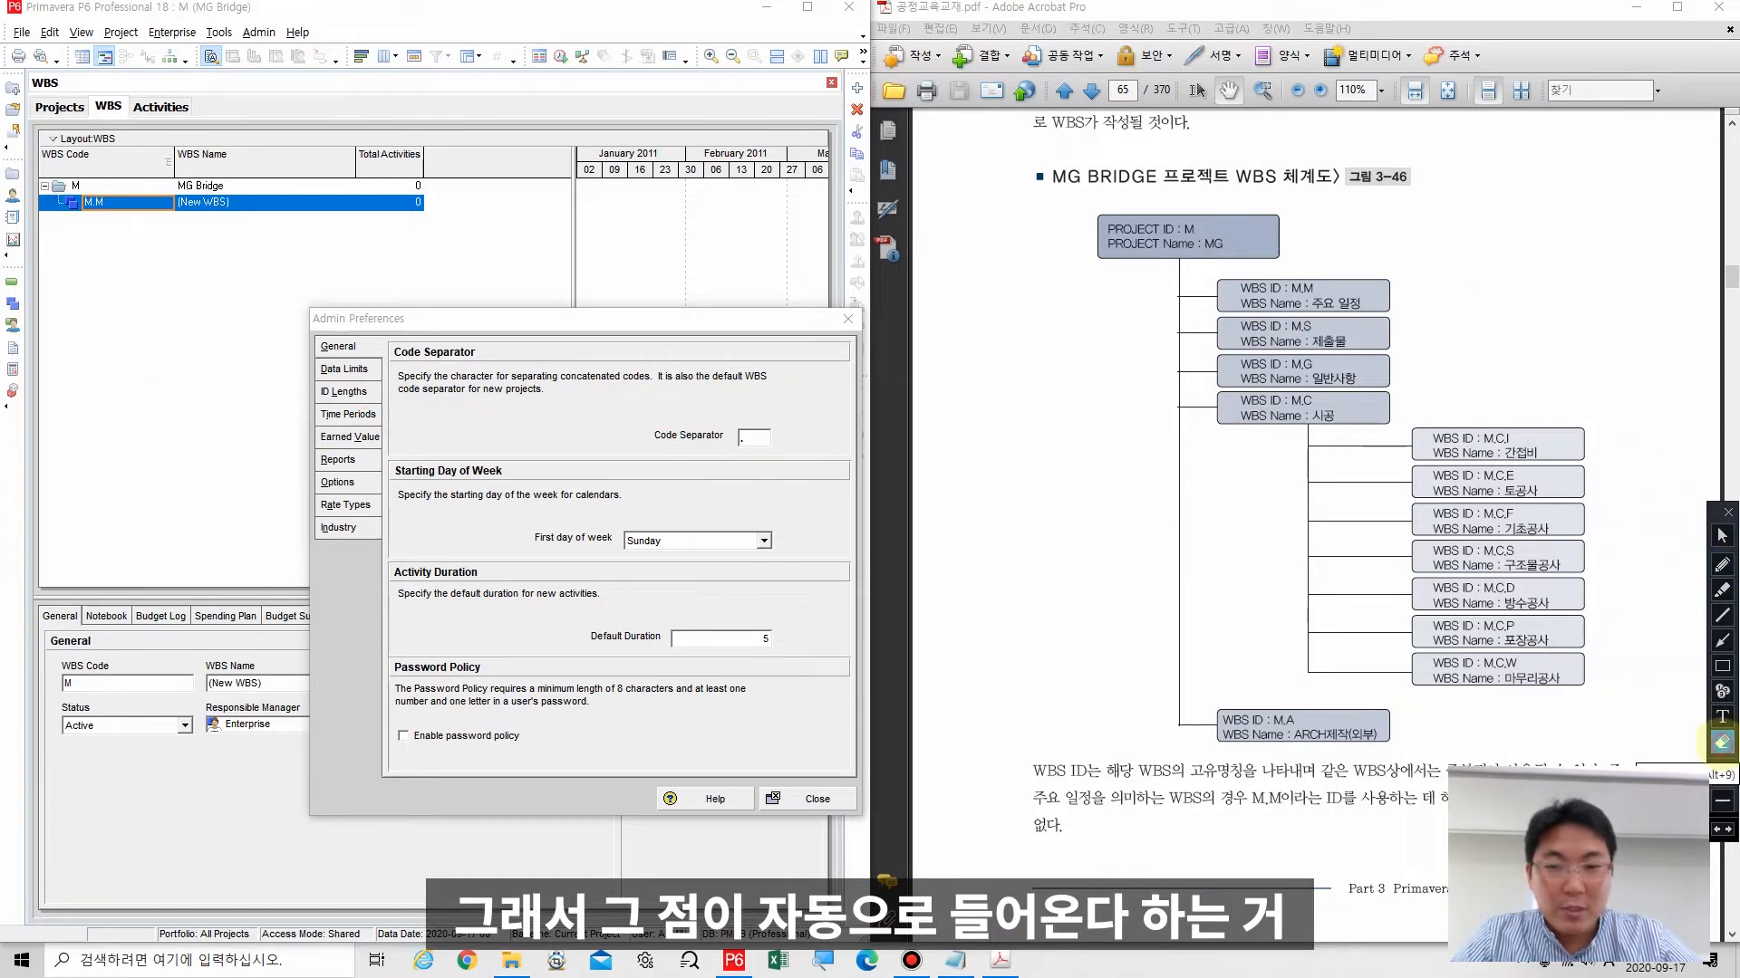
pyautogui.click(1721, 536)
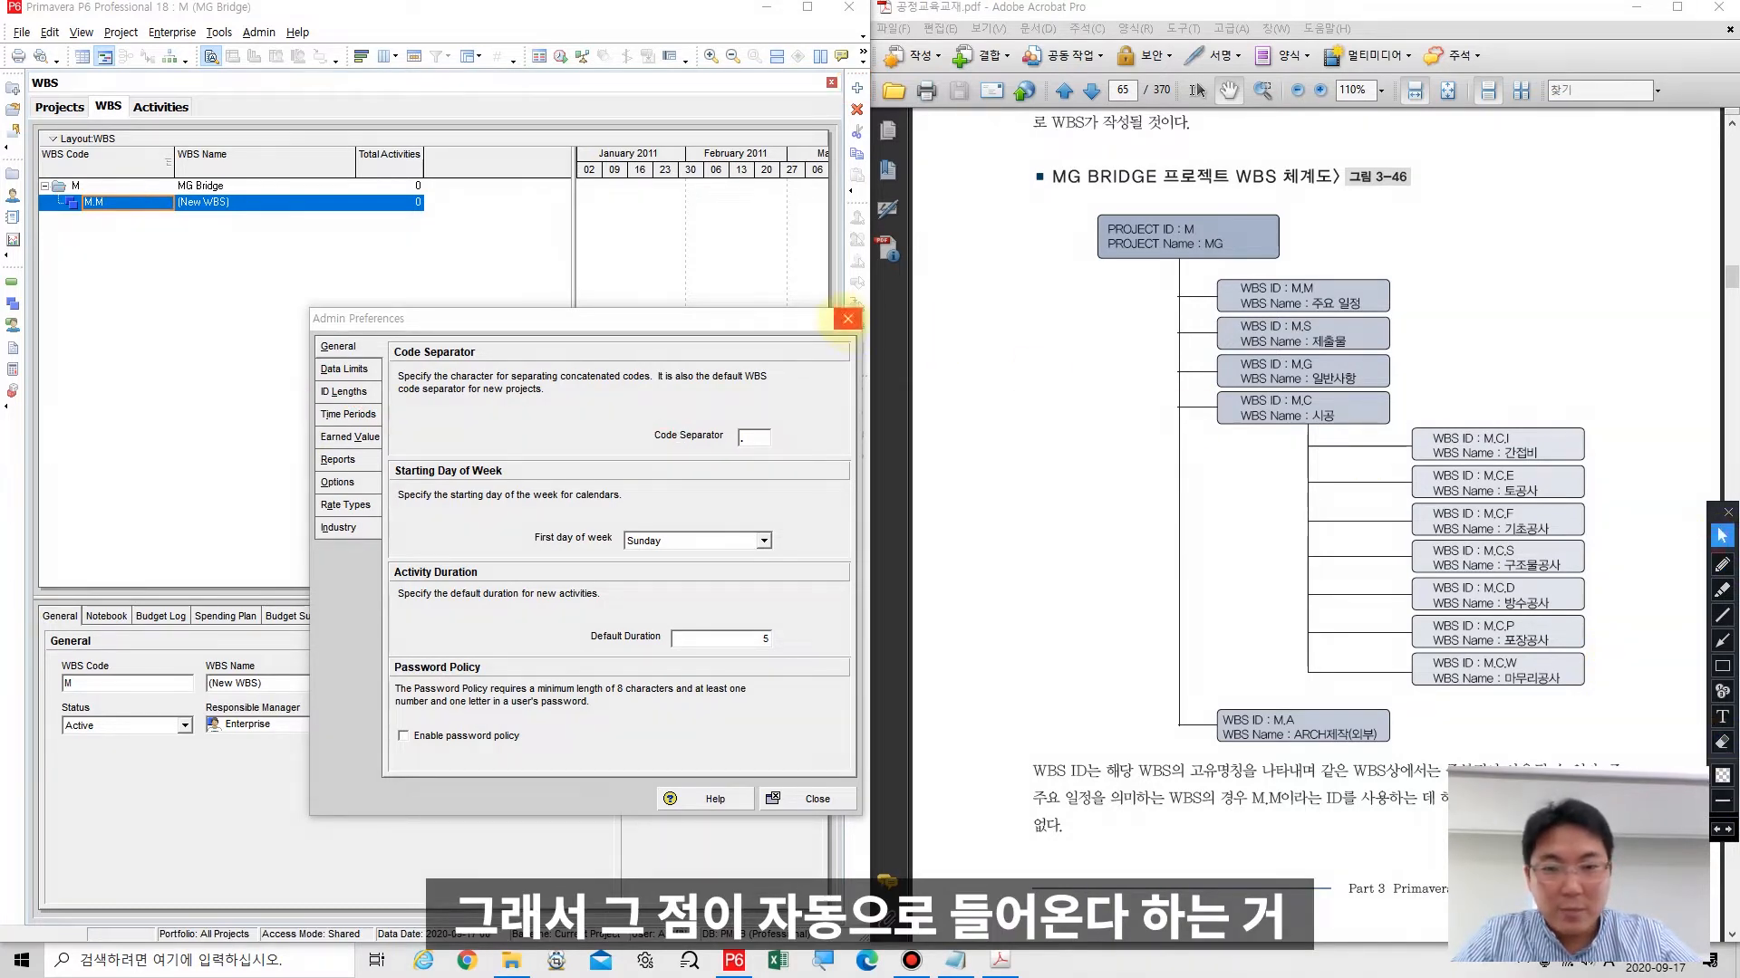
pyautogui.click(848, 318)
# Step: Set the WBS name of element M.M to "주요일정"
pyautogui.click(242, 201)
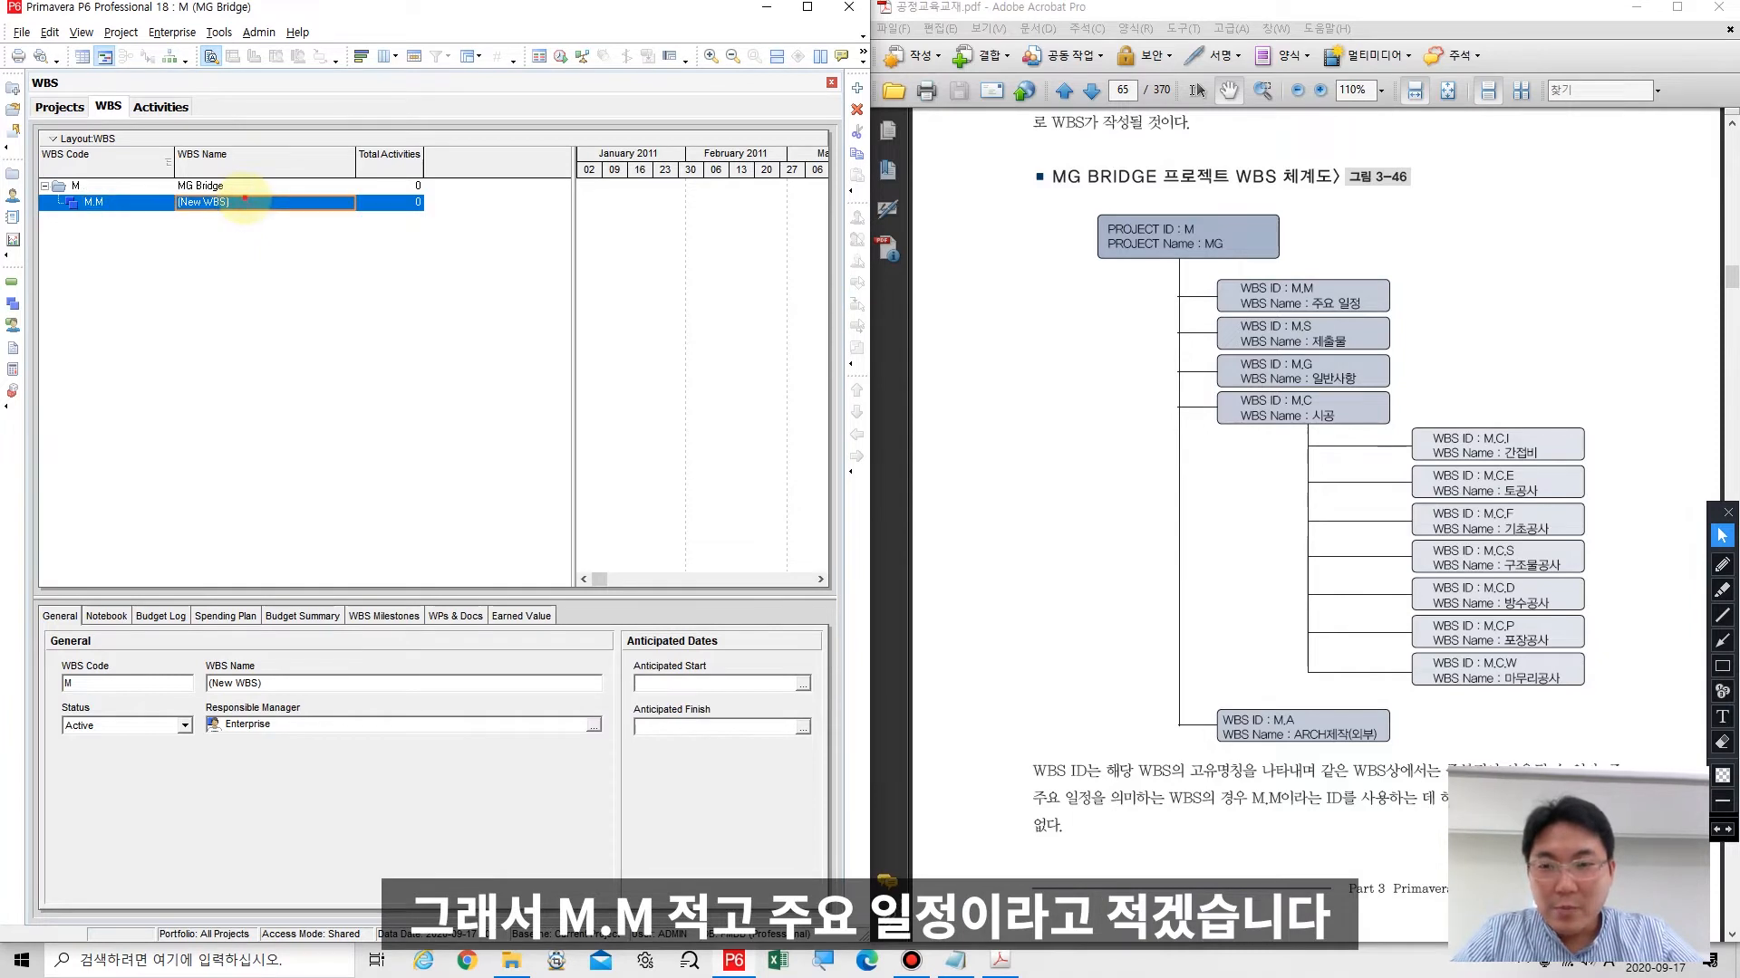
pyautogui.click(245, 201)
pyautogui.press('Hangul')
pyautogui.write('ㅈㅜ요일정')
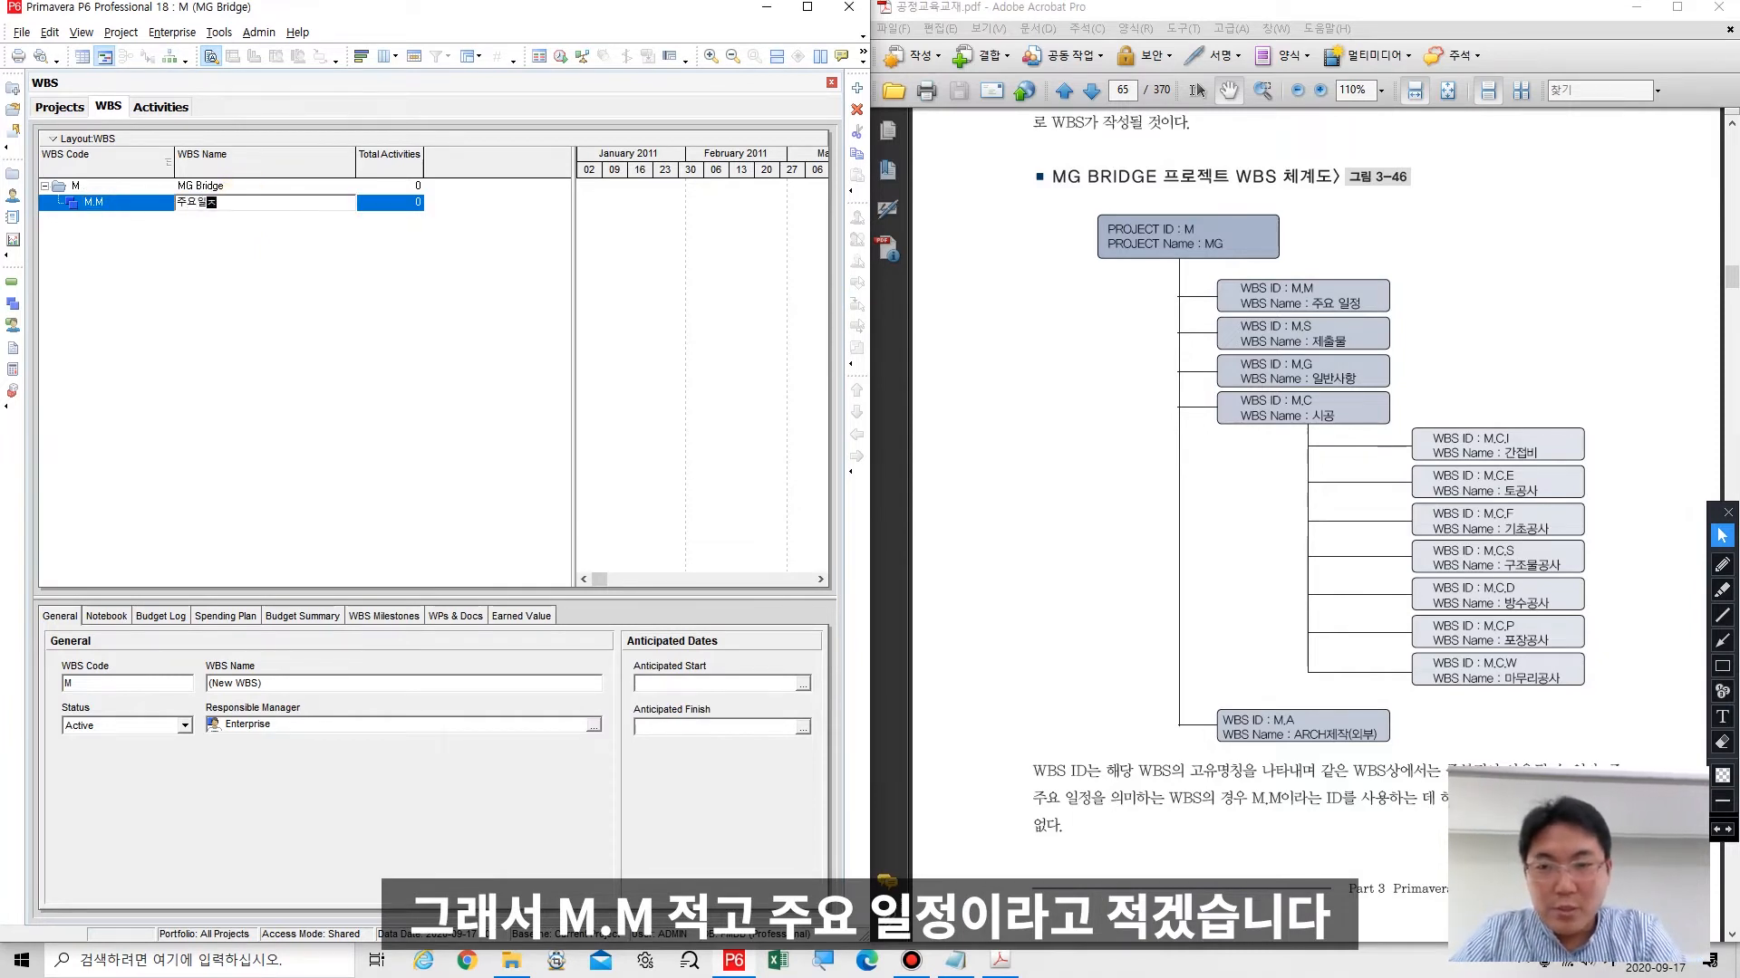
pyautogui.press('Return')
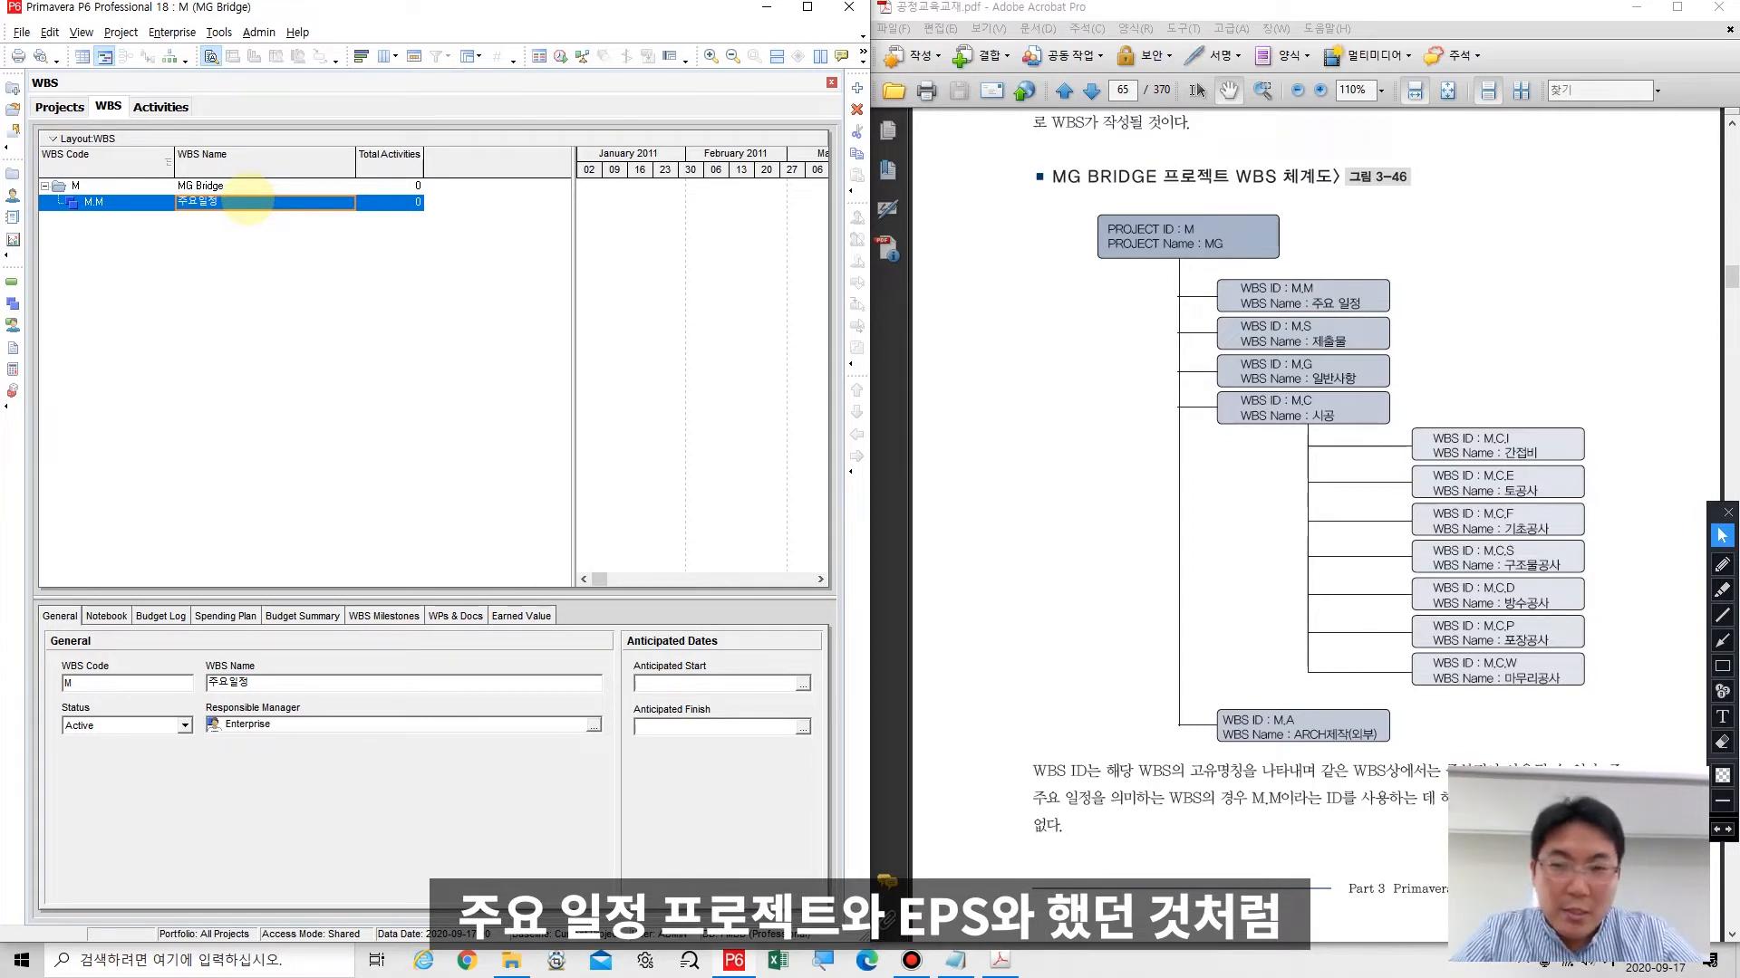
# Step: Show the editable WBS Code and WBS Name of element M.M in its general details
pyautogui.click(114, 683)
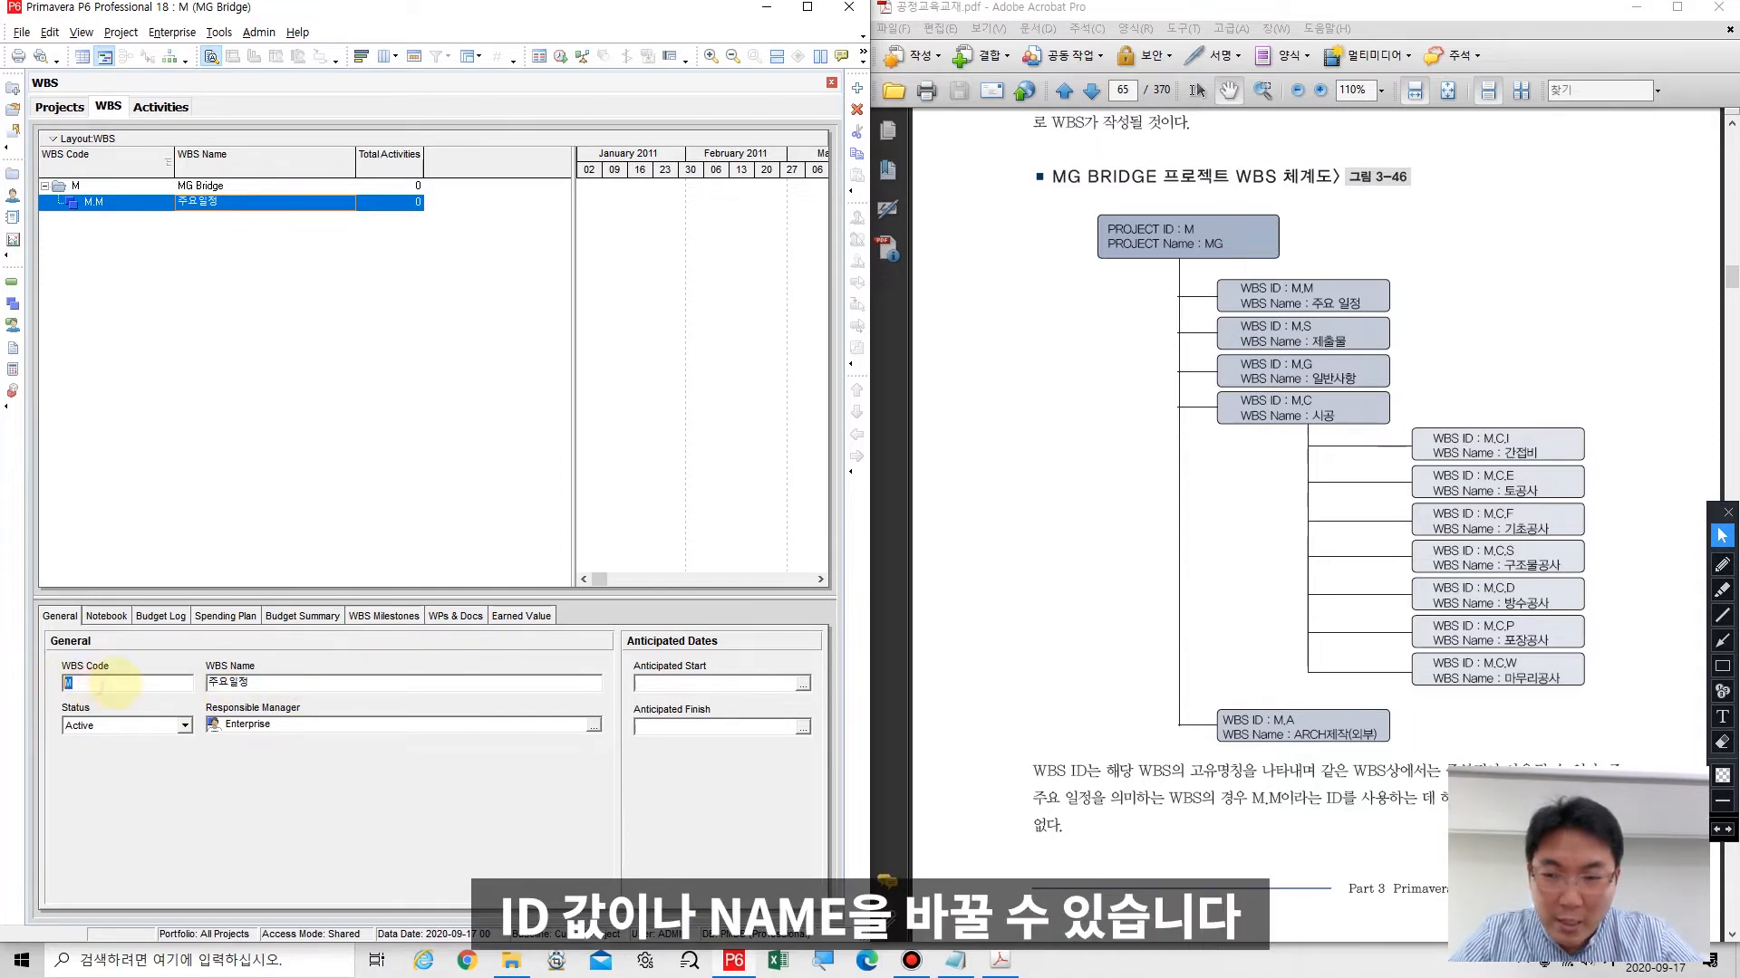
pyautogui.press('Tab')
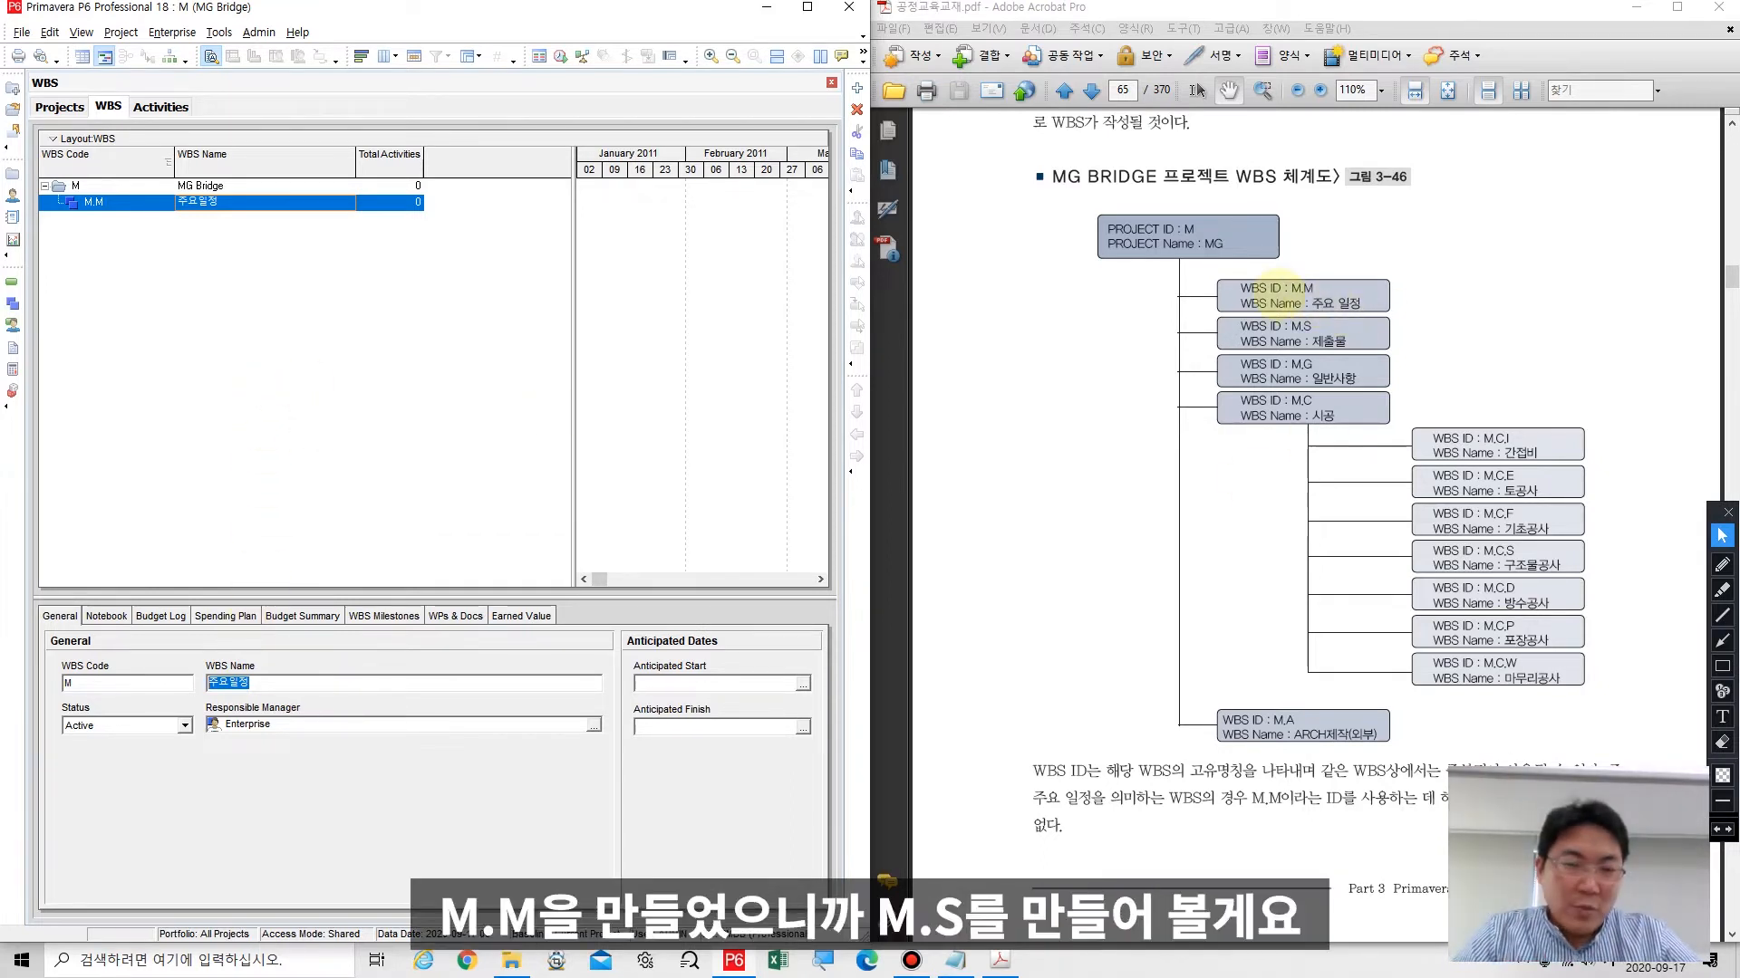
pyautogui.click(417, 324)
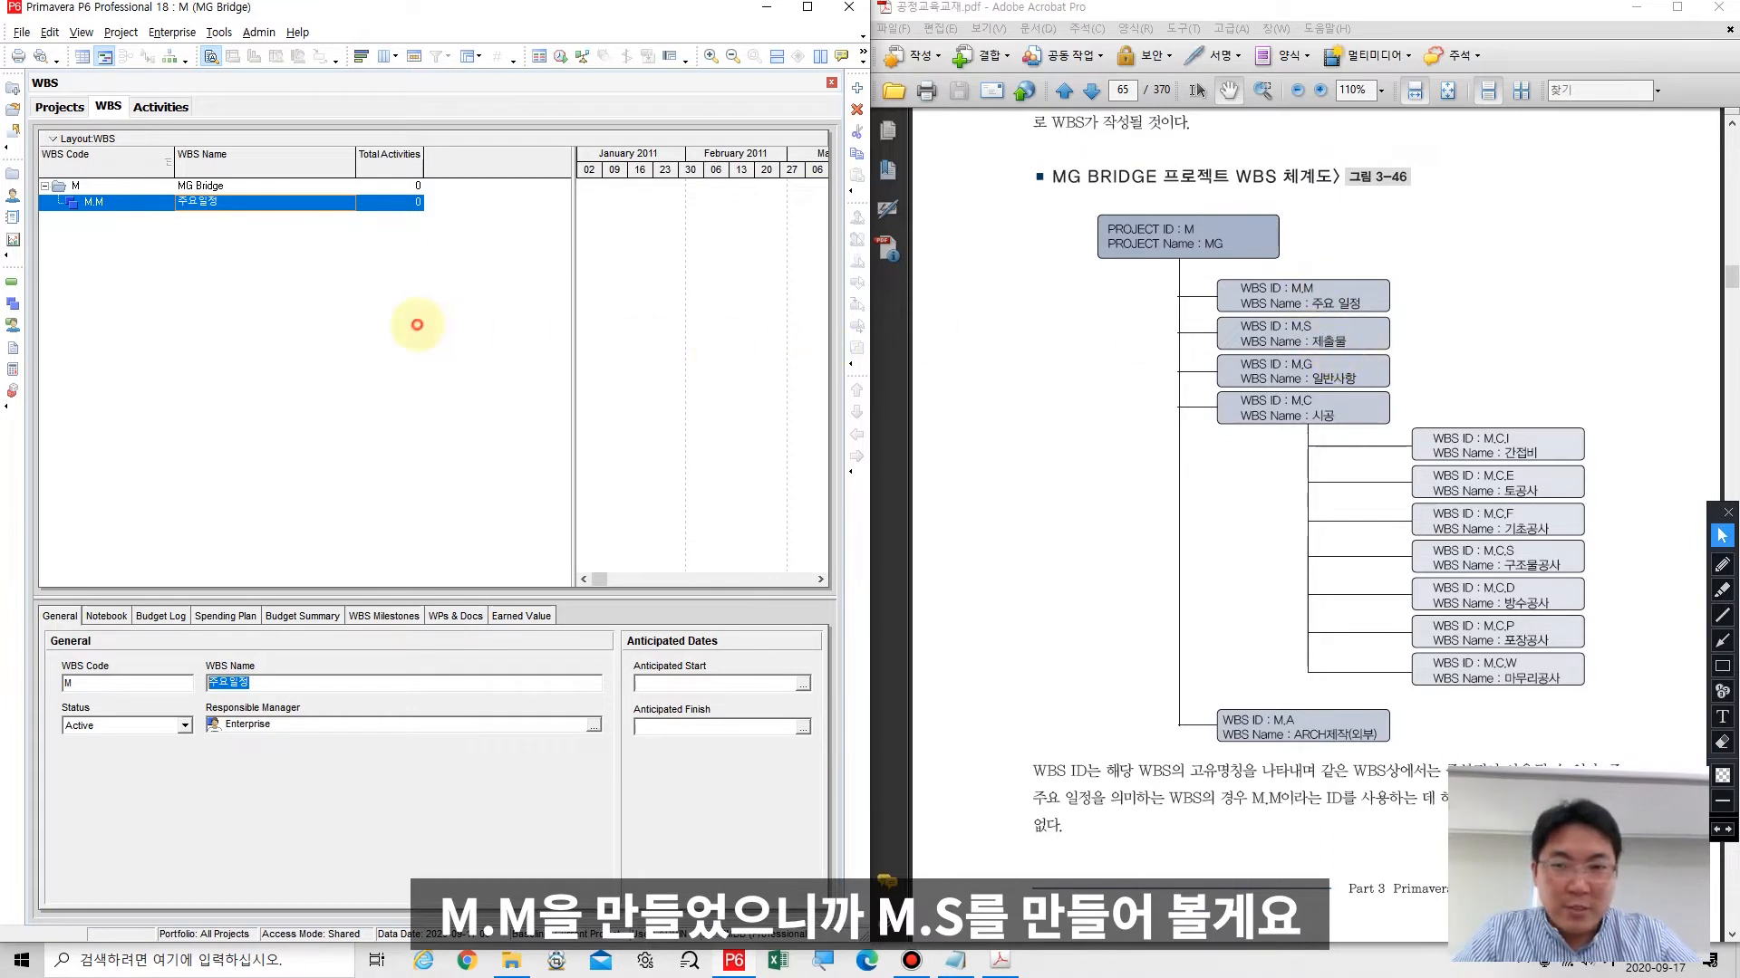
# Step: Add a new WBS element below M.M and set its WBS code to S
pyautogui.click(857, 88)
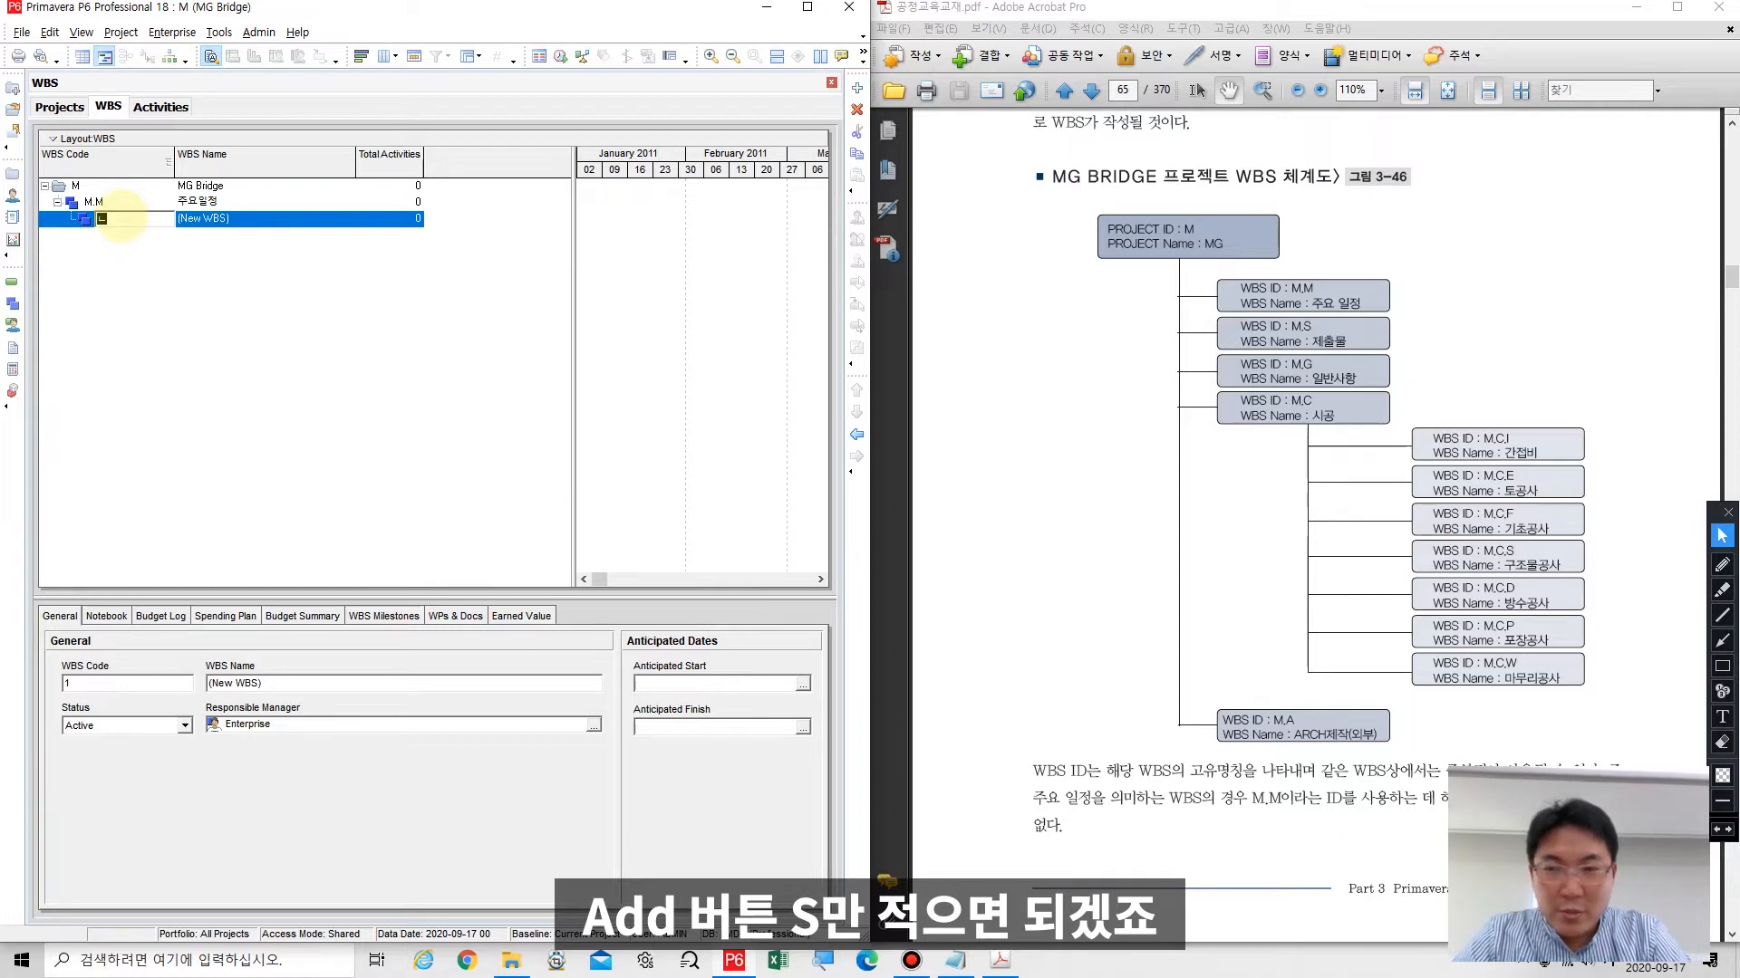
pyautogui.press('BackSpace')
pyautogui.write('S')
pyautogui.press('Return')
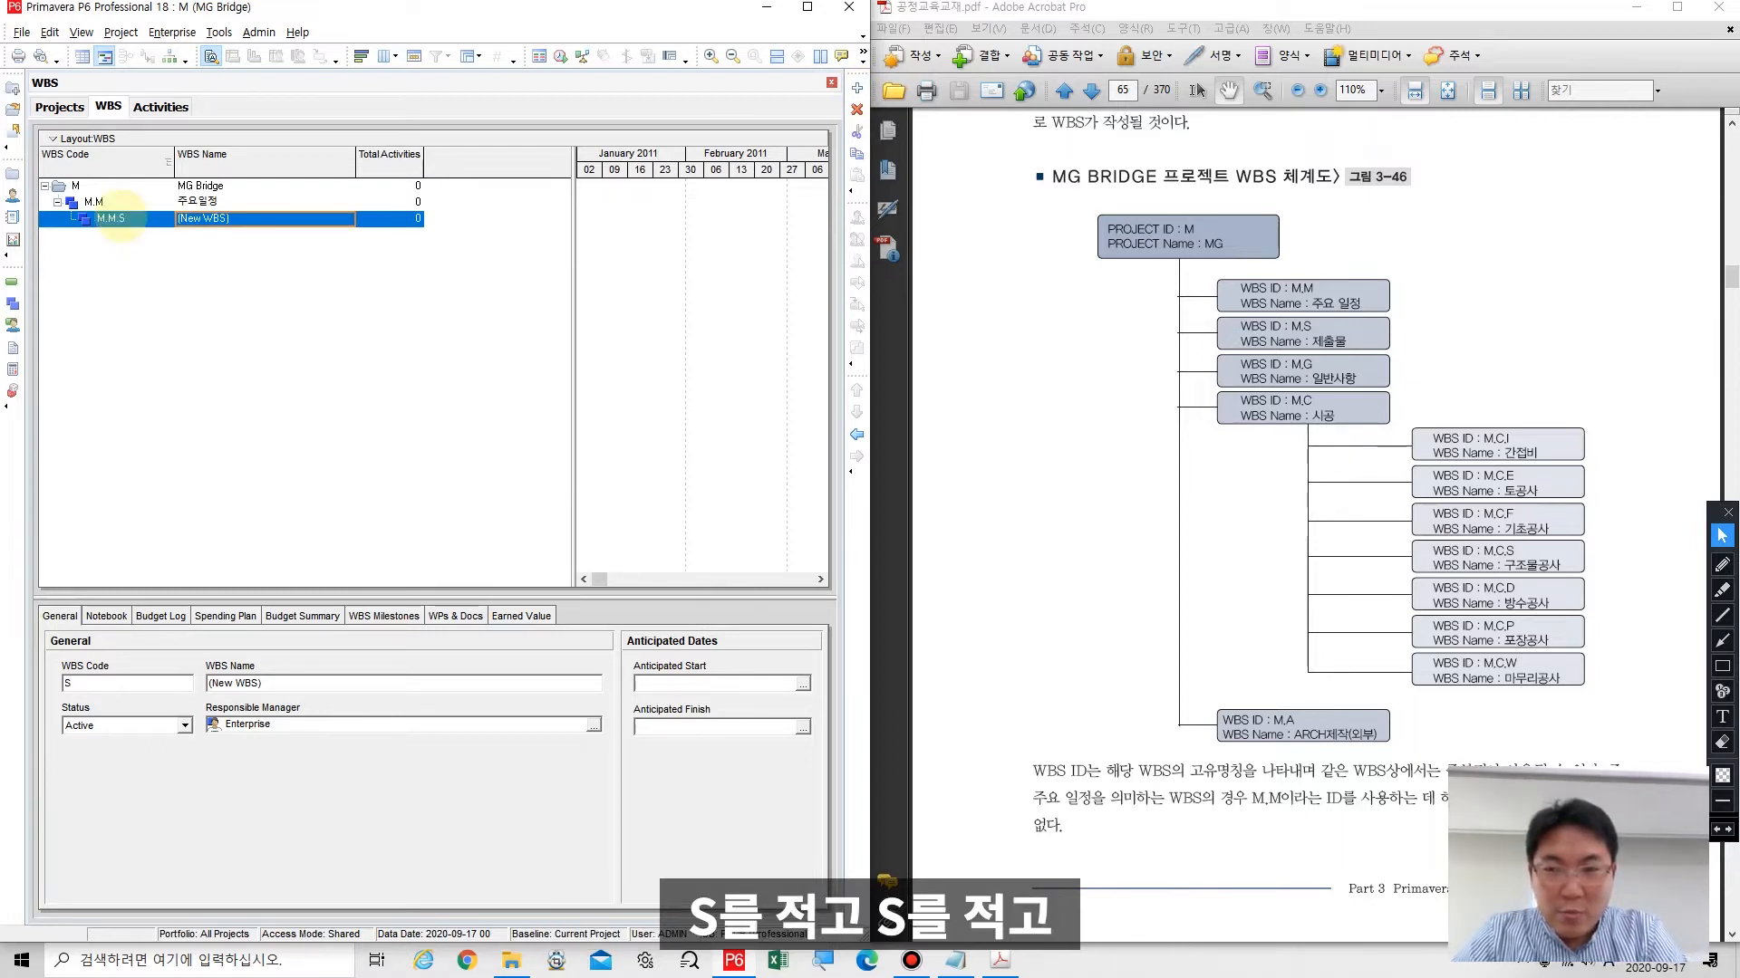
pyautogui.press('Return')
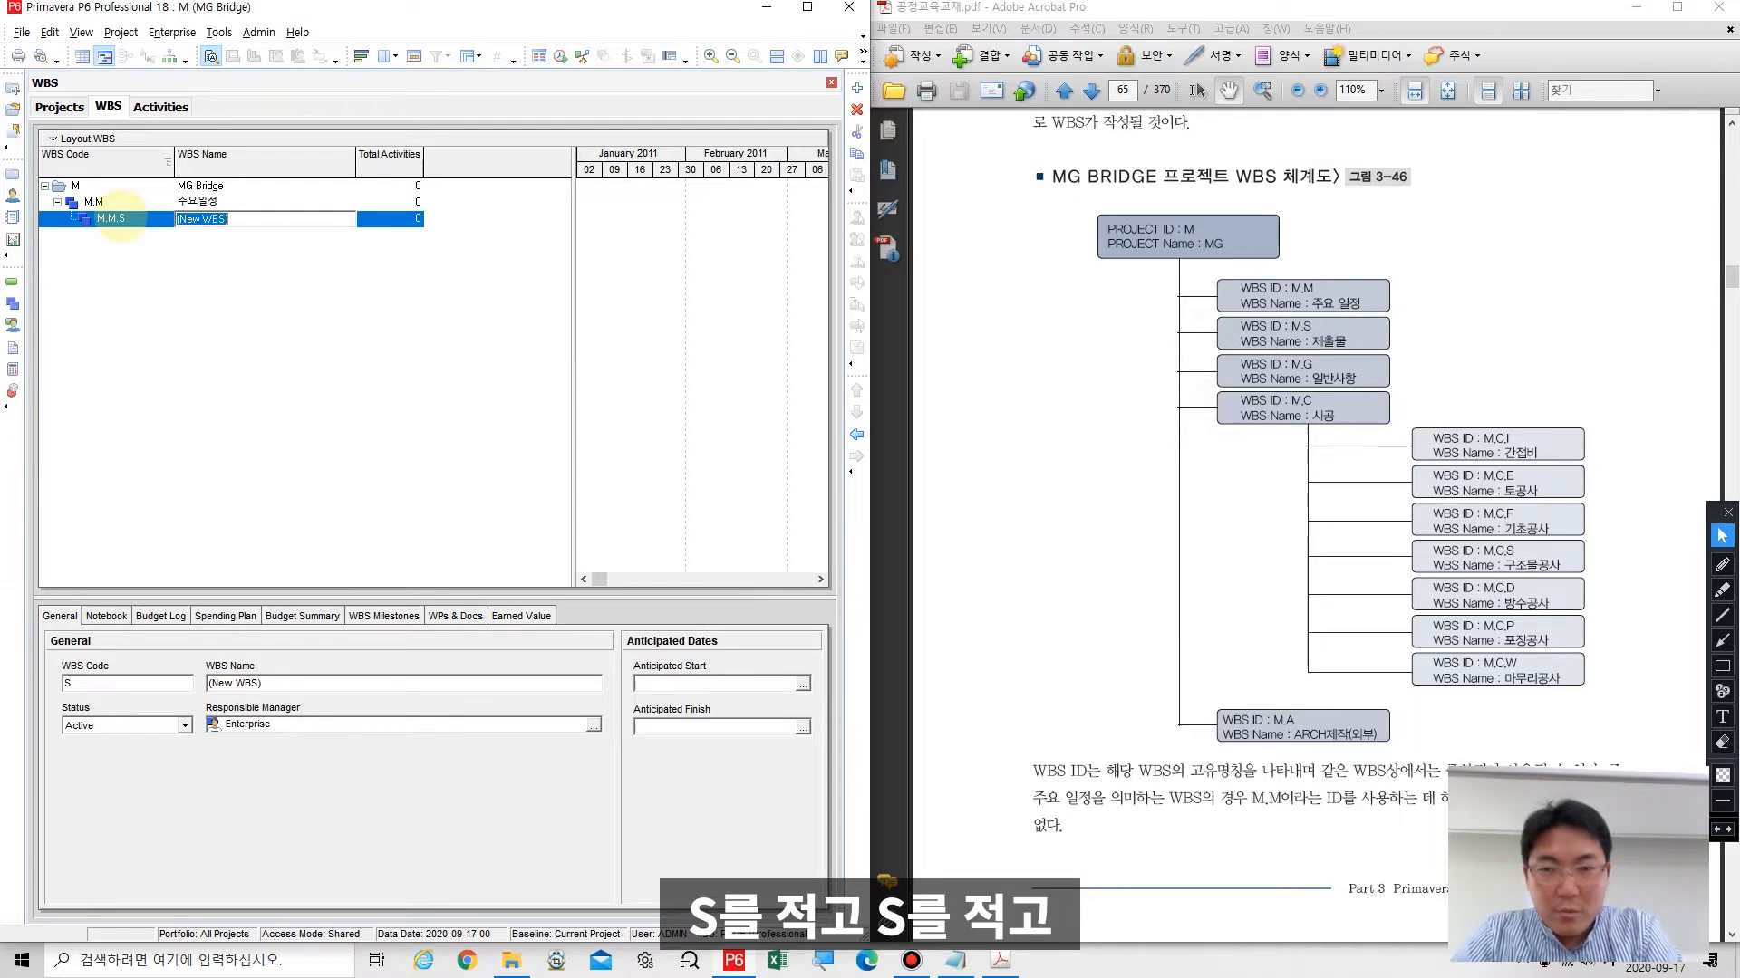
pyautogui.press('Return')
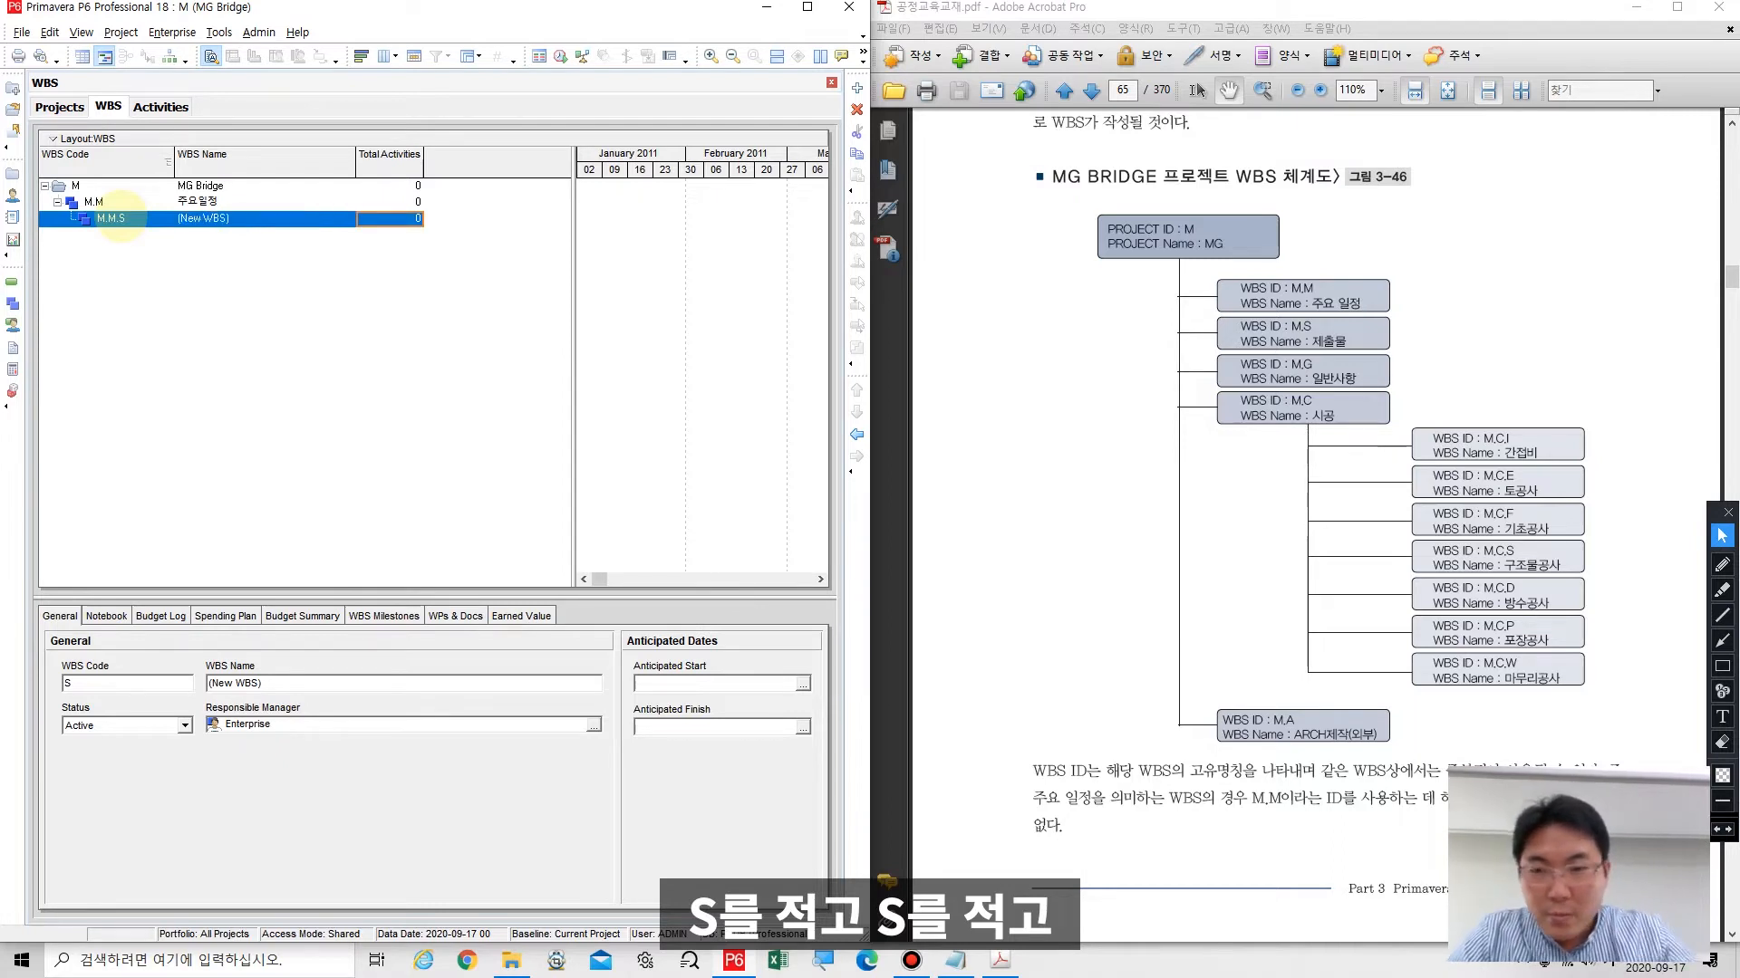
# Step: Name the new S element "제출물" and outdent it one level so it sits directly under project M
pyautogui.click(263, 218)
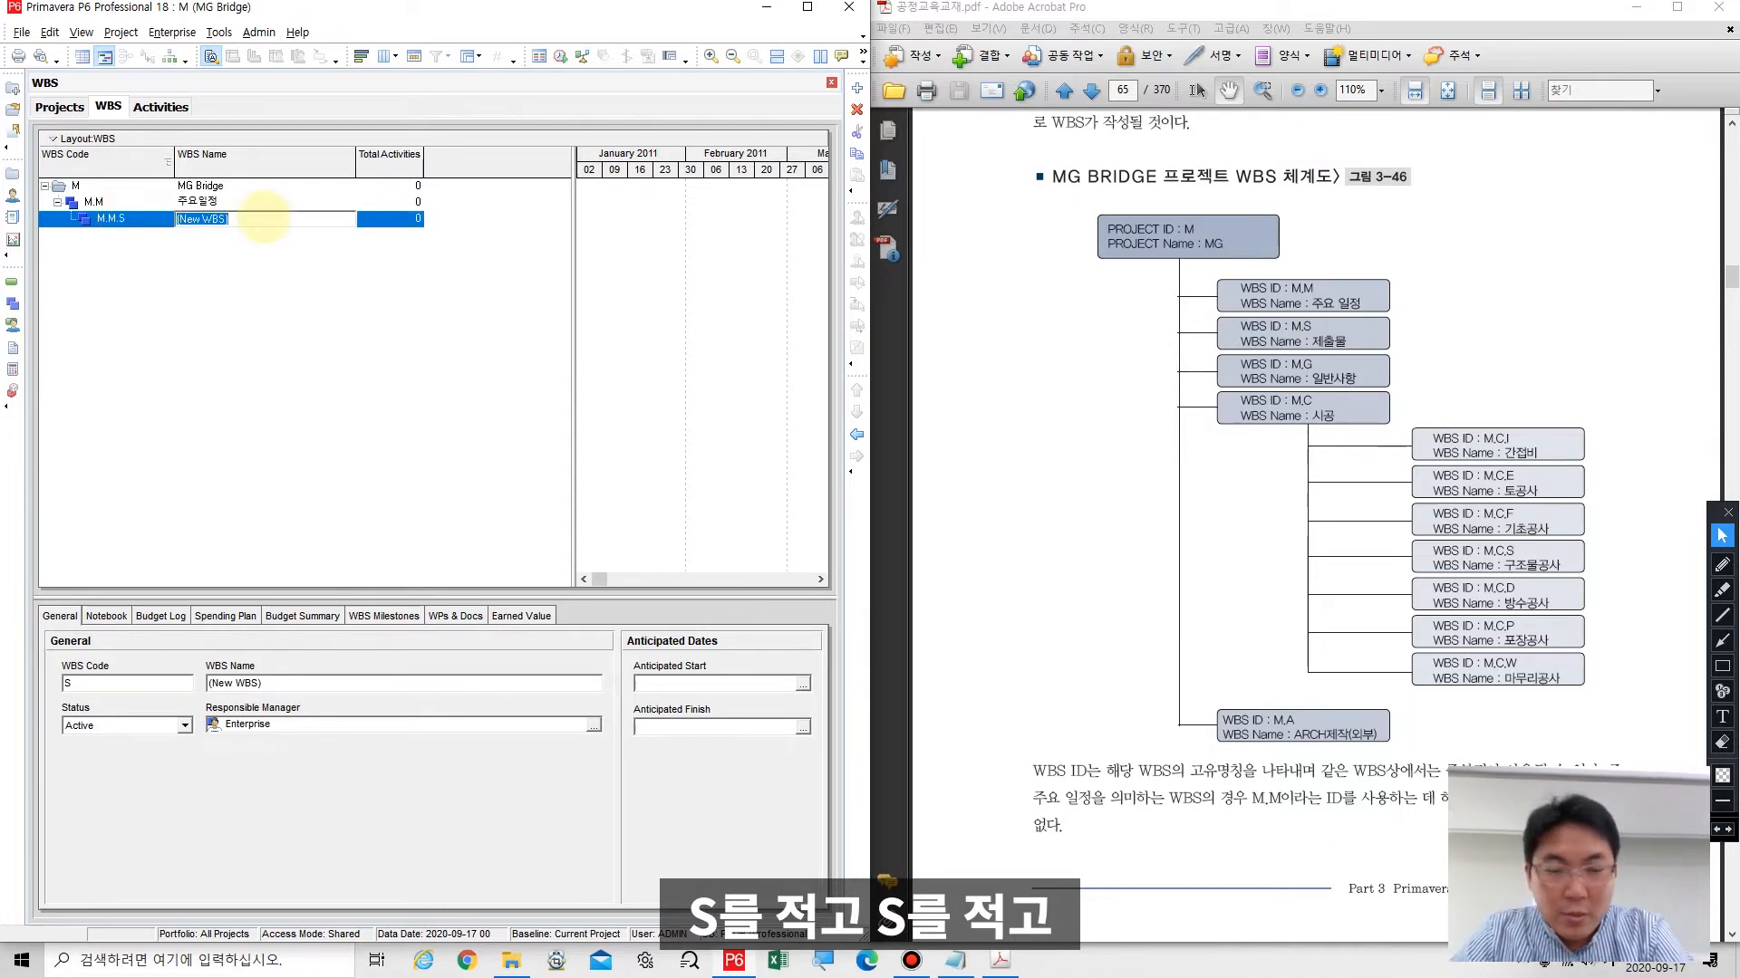
pyautogui.write('제출')
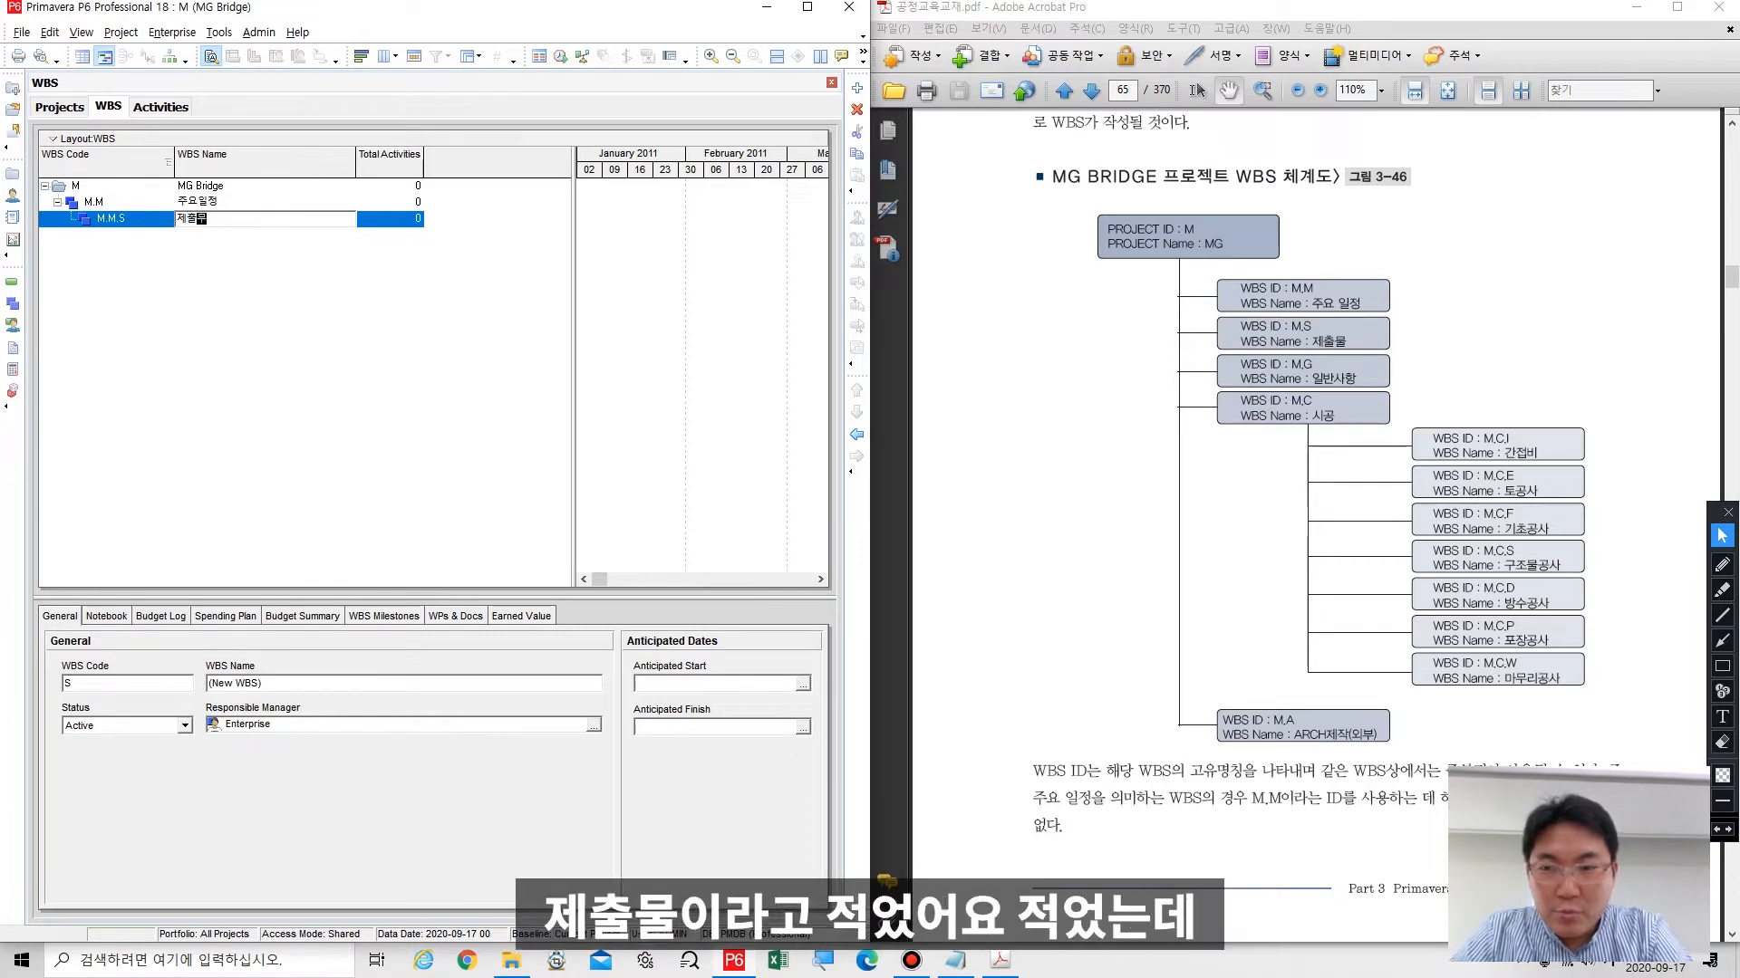
pyautogui.write('물')
pyautogui.press('Return')
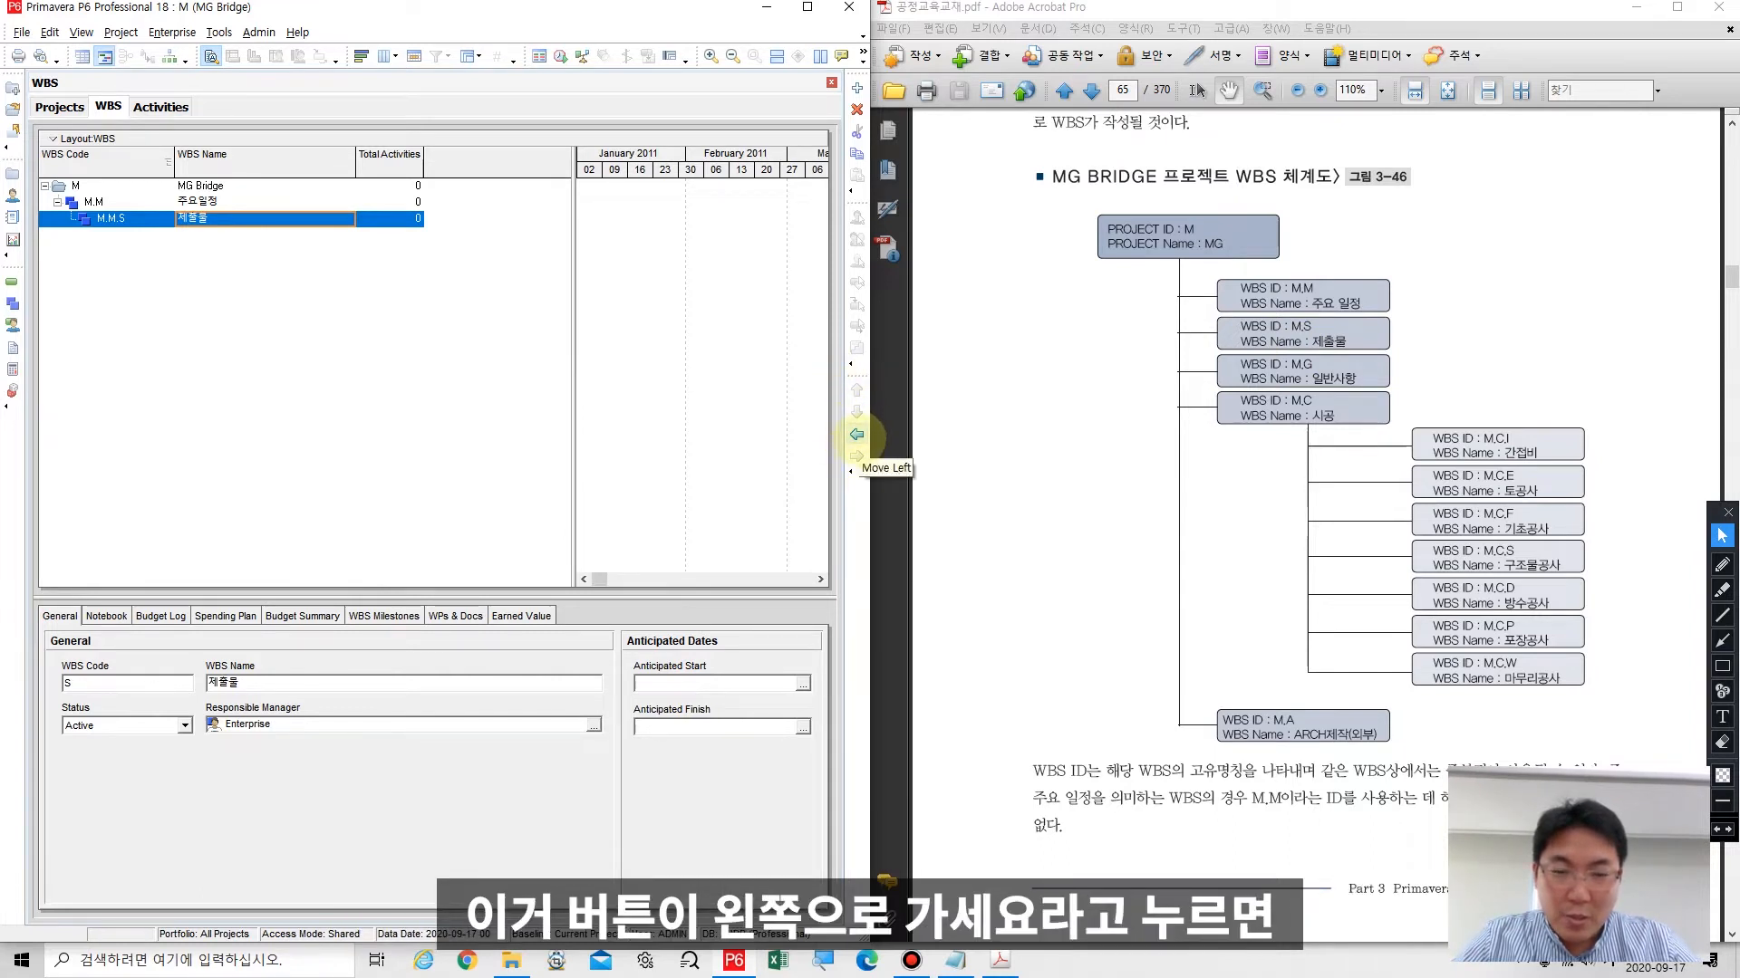
pyautogui.click(856, 435)
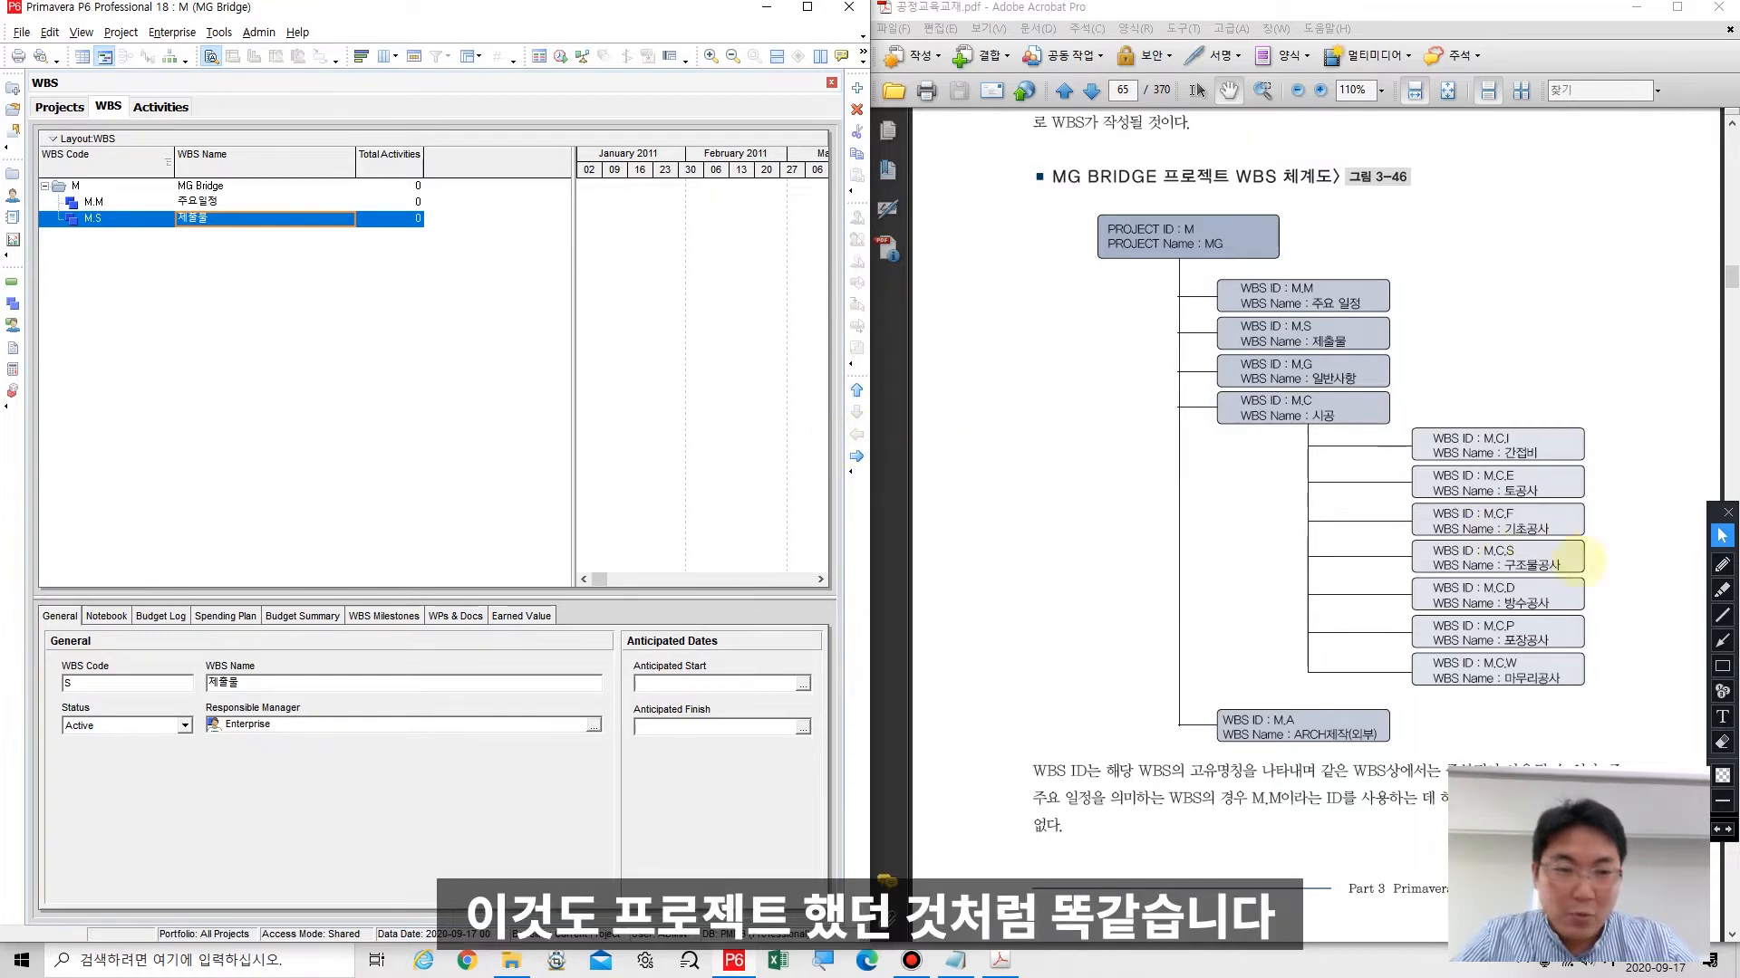
# Step: Place a red on-screen text note reading "Ctrl+방향키" in the empty chart area, then leave the text annotation tool
pyautogui.click(1722, 717)
pyautogui.click(669, 473)
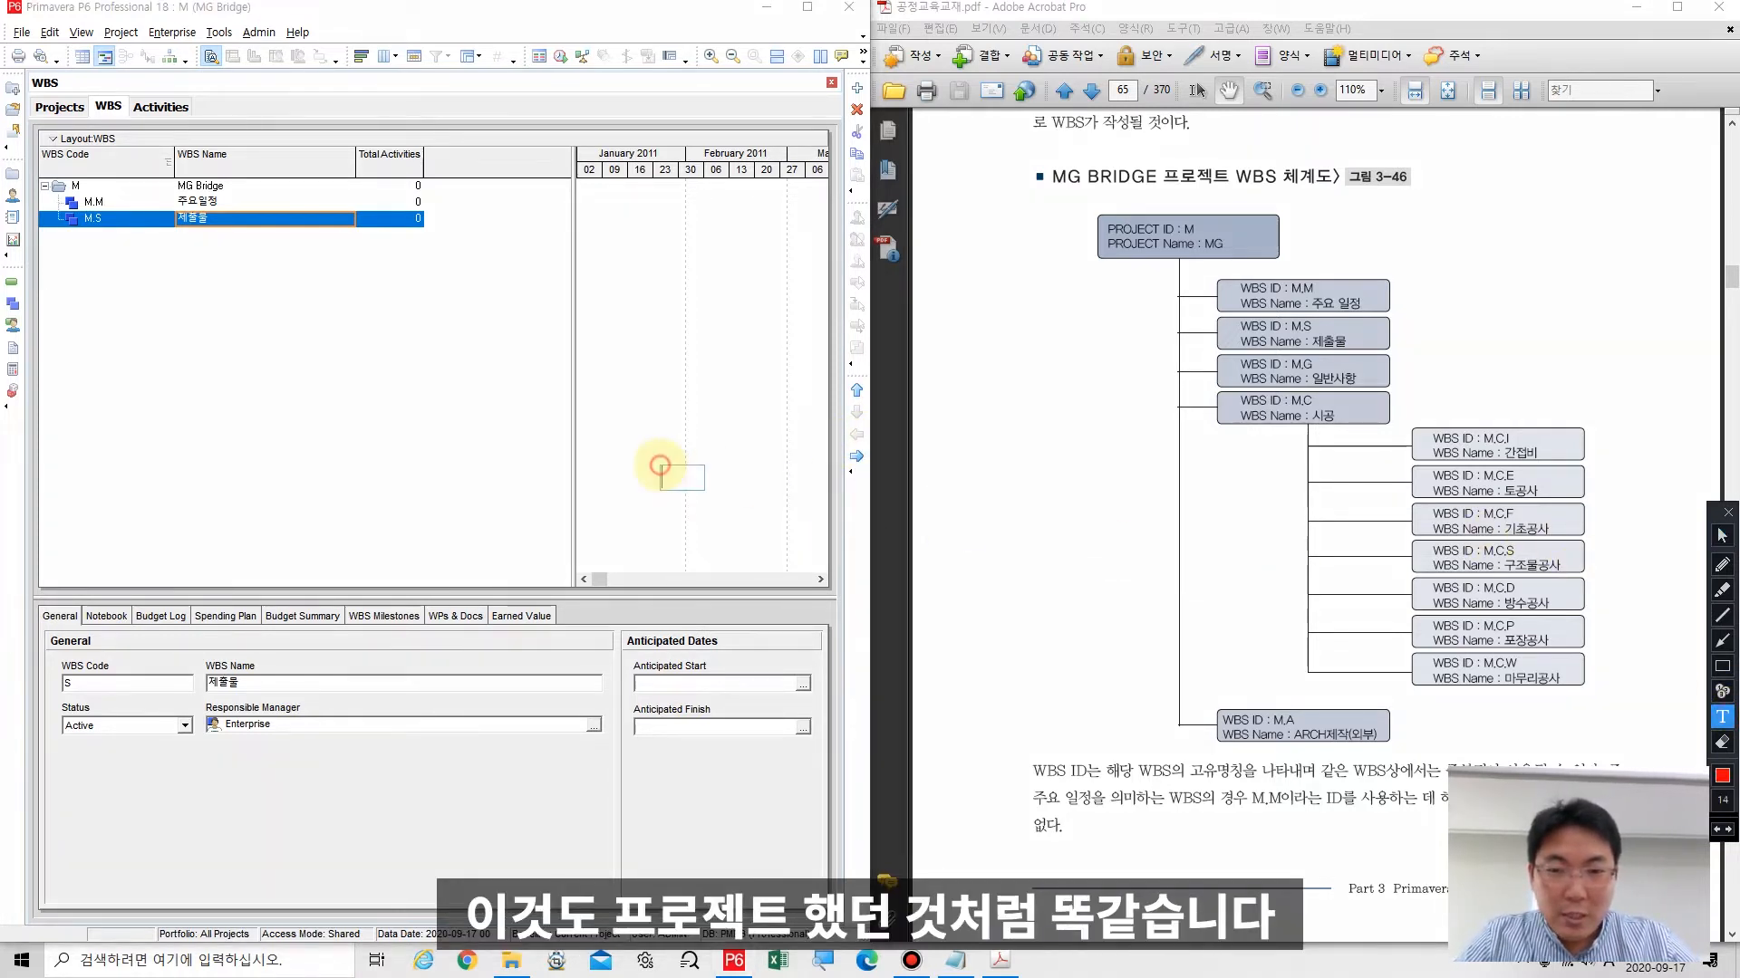
pyautogui.write('cTR')
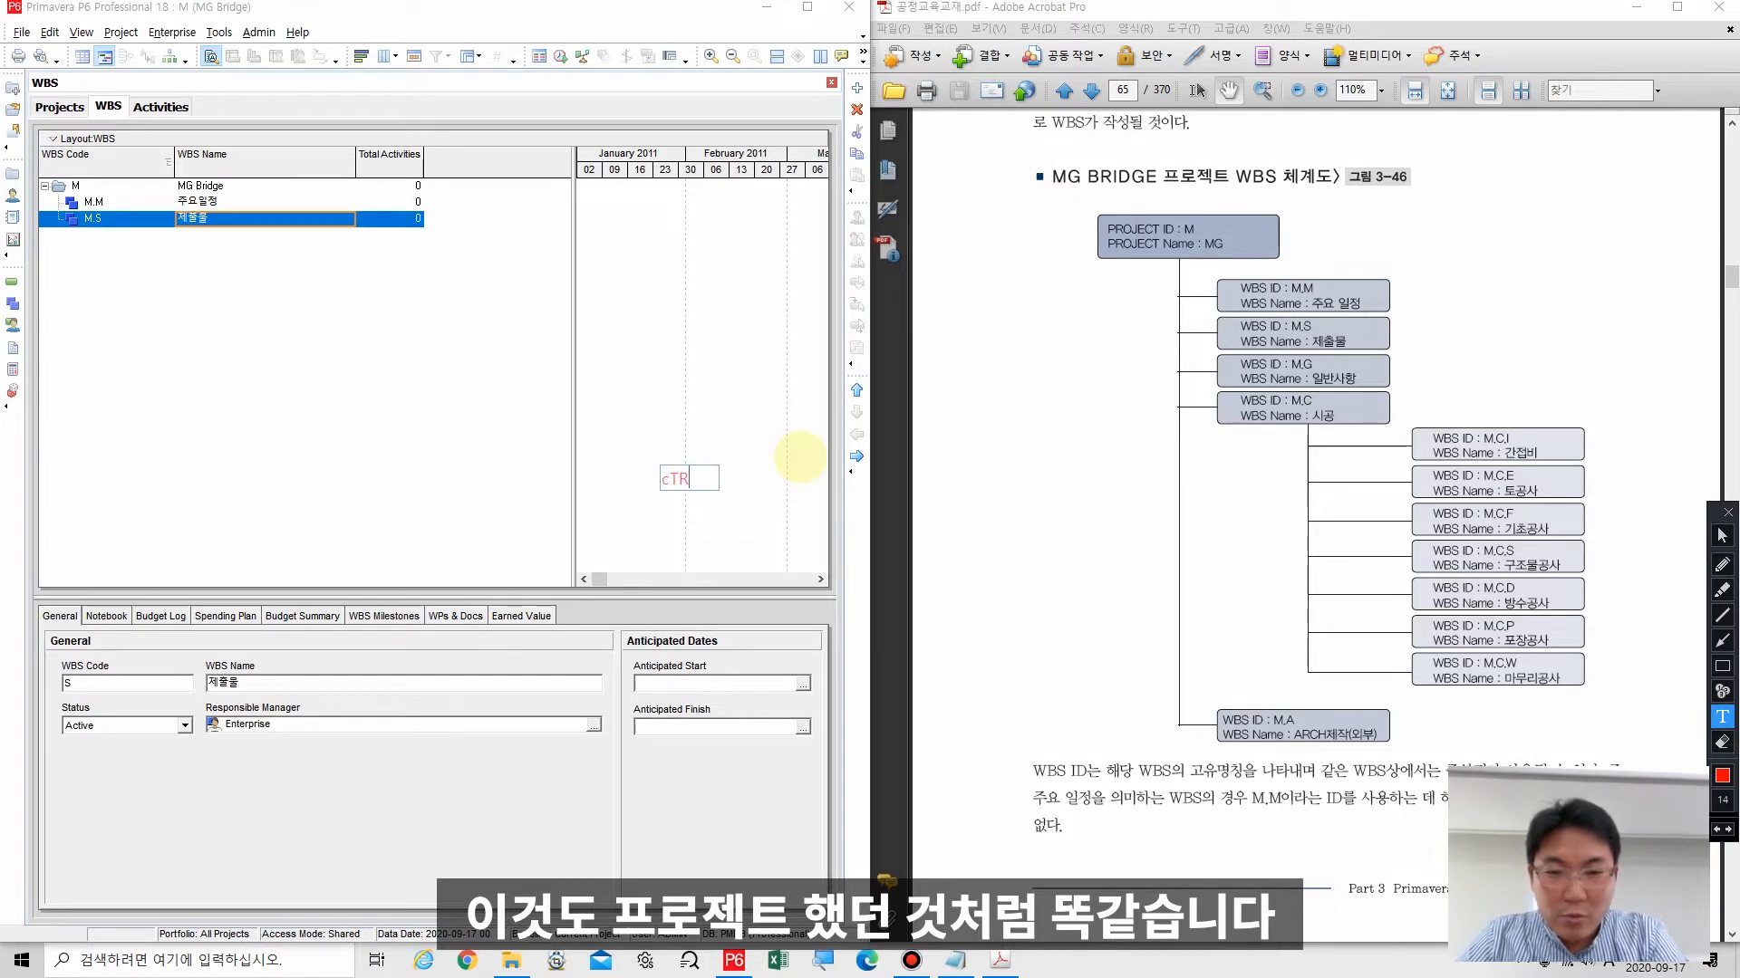
pyautogui.write('Ct')
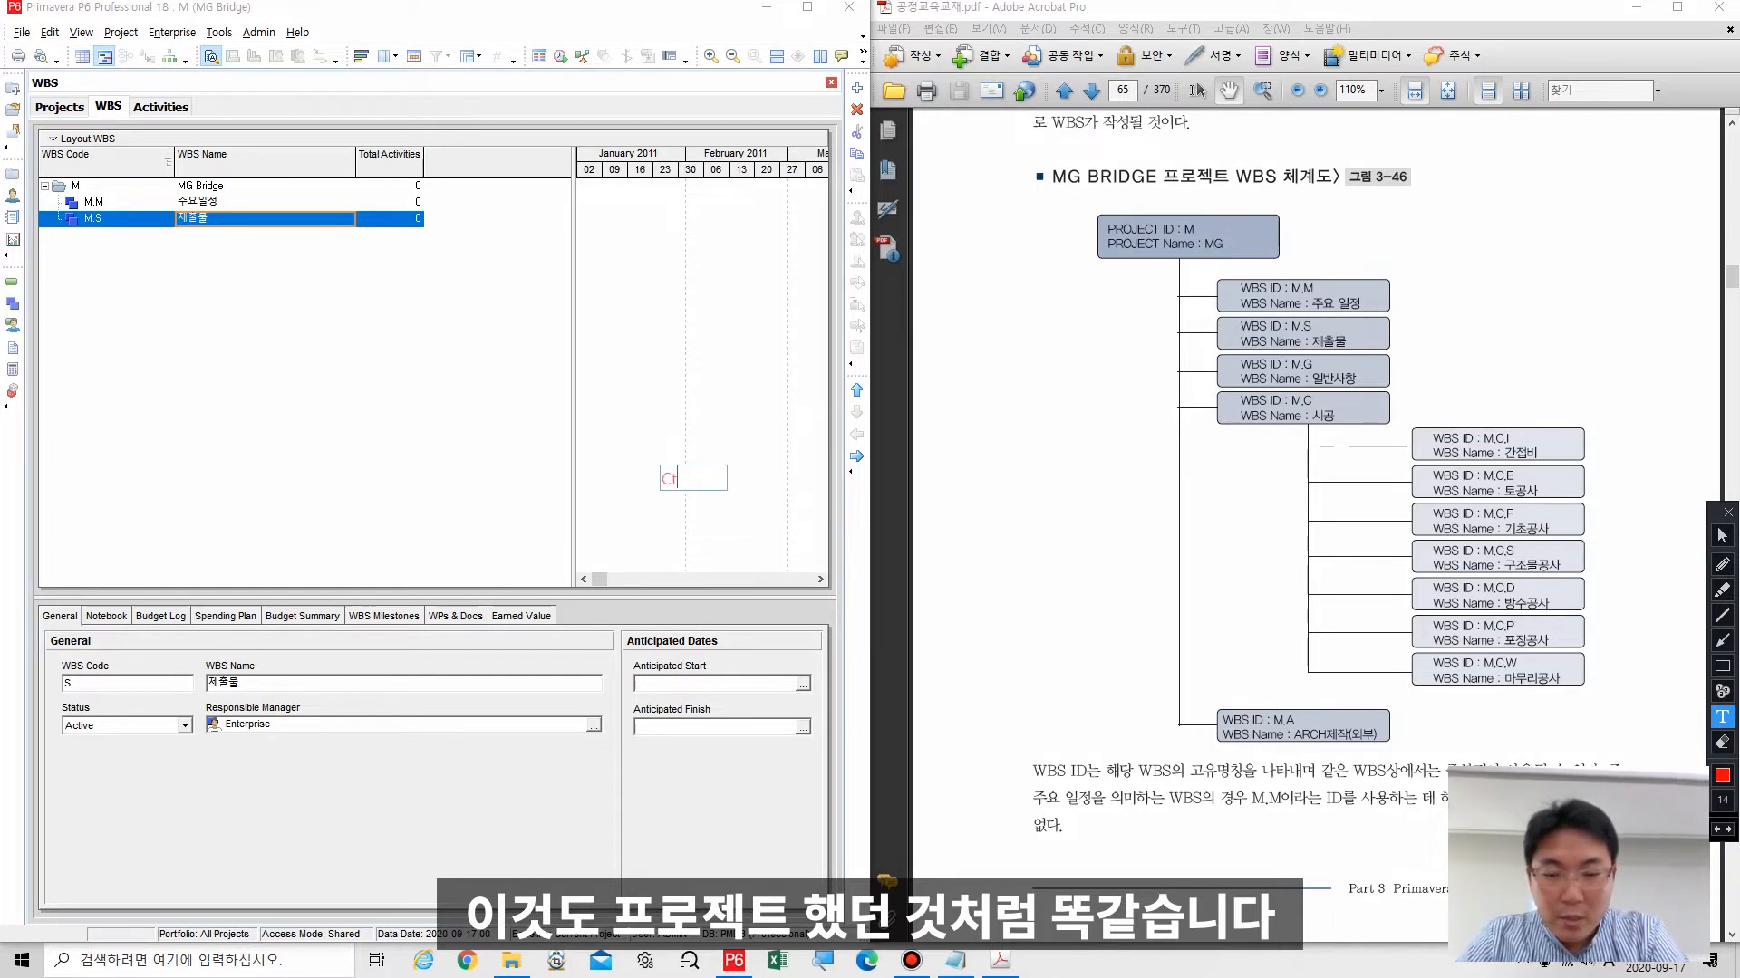
pyautogui.write('rl+q')
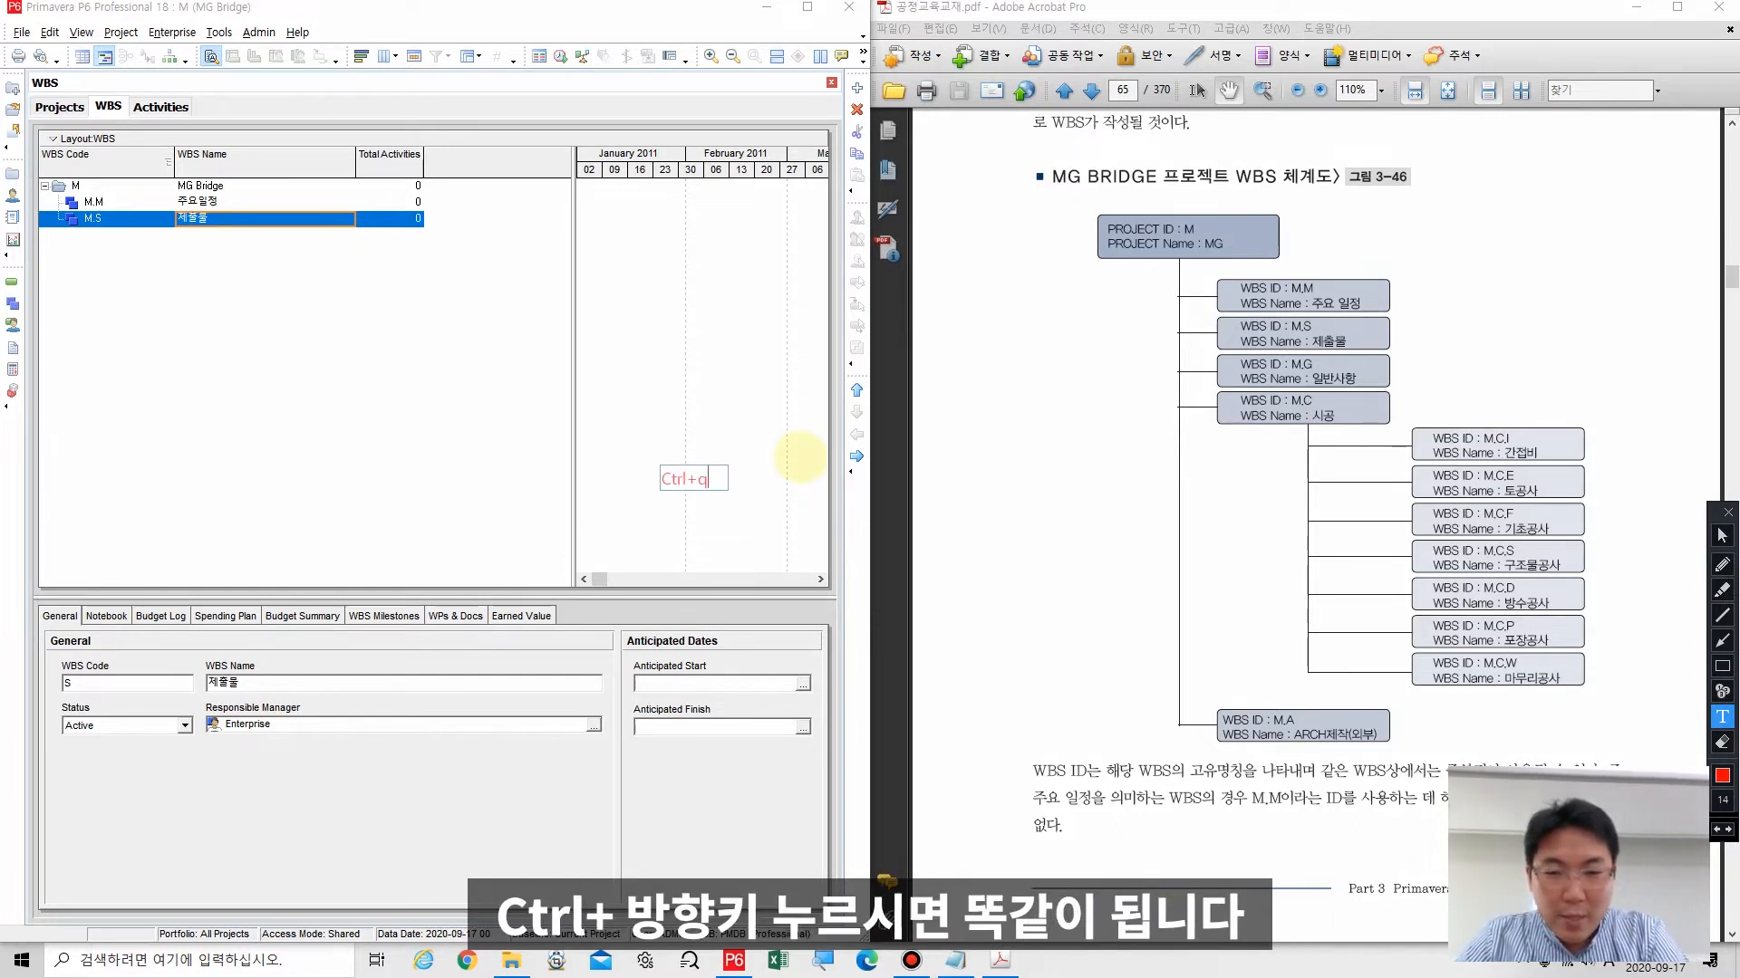
pyautogui.press('BackSpace')
pyautogui.write('방향키')
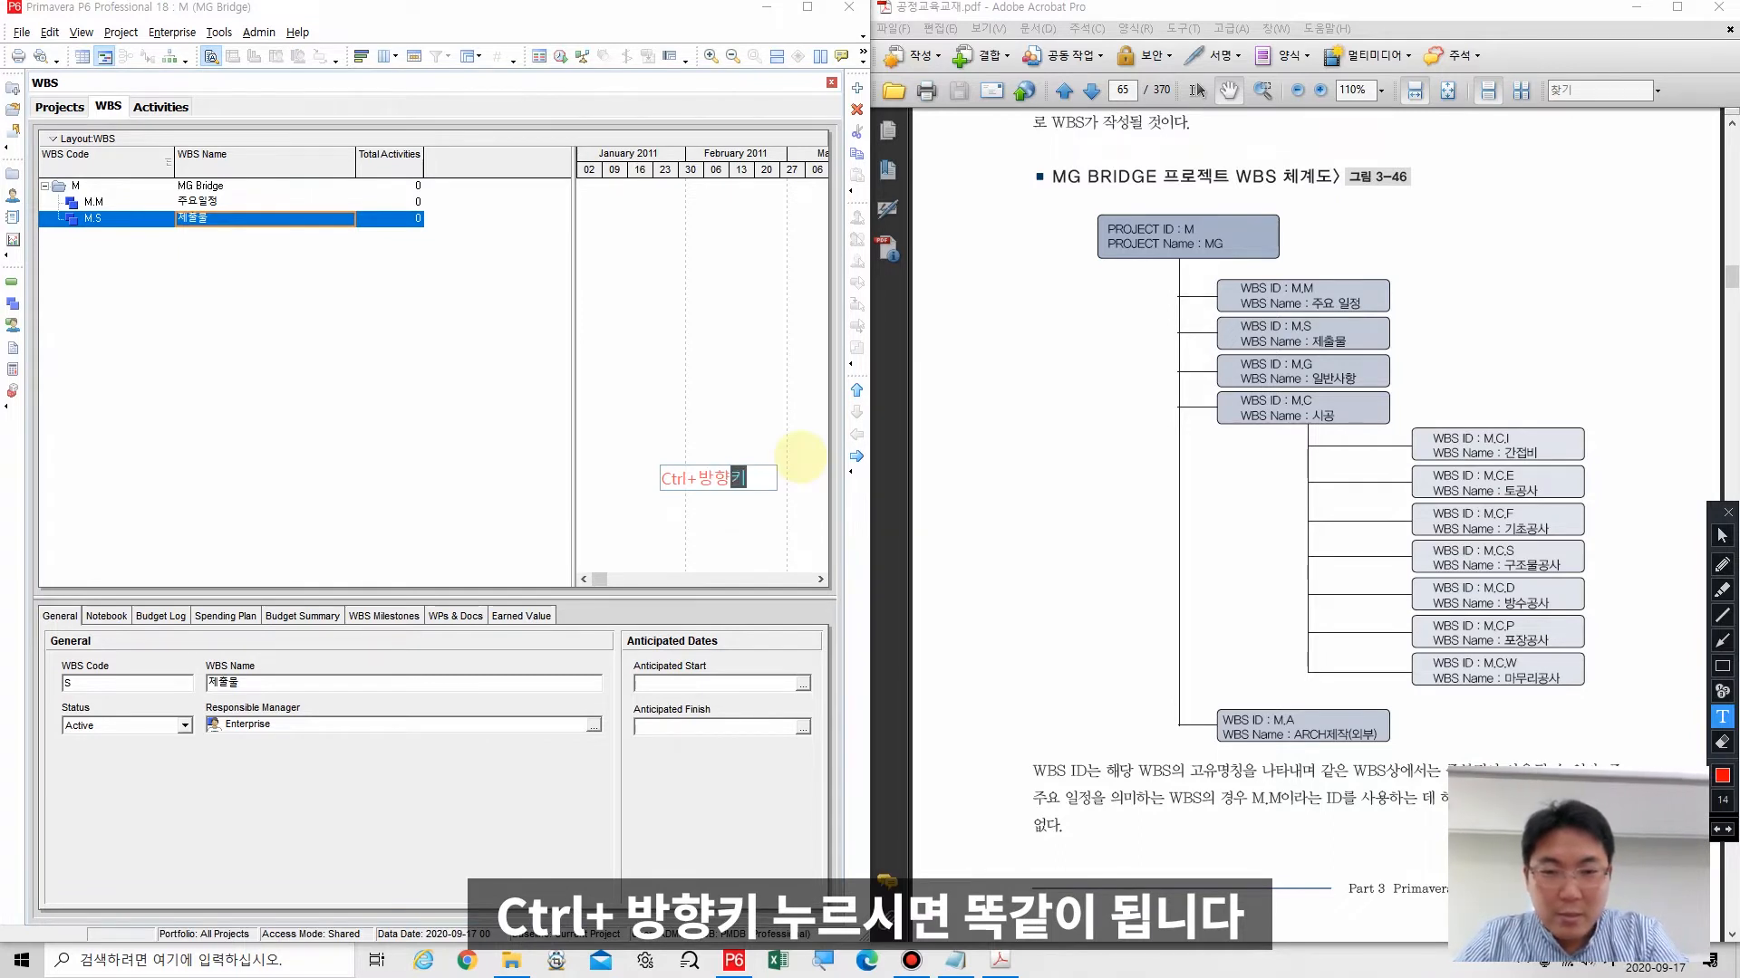
pyautogui.click(745, 375)
pyautogui.click(303, 312)
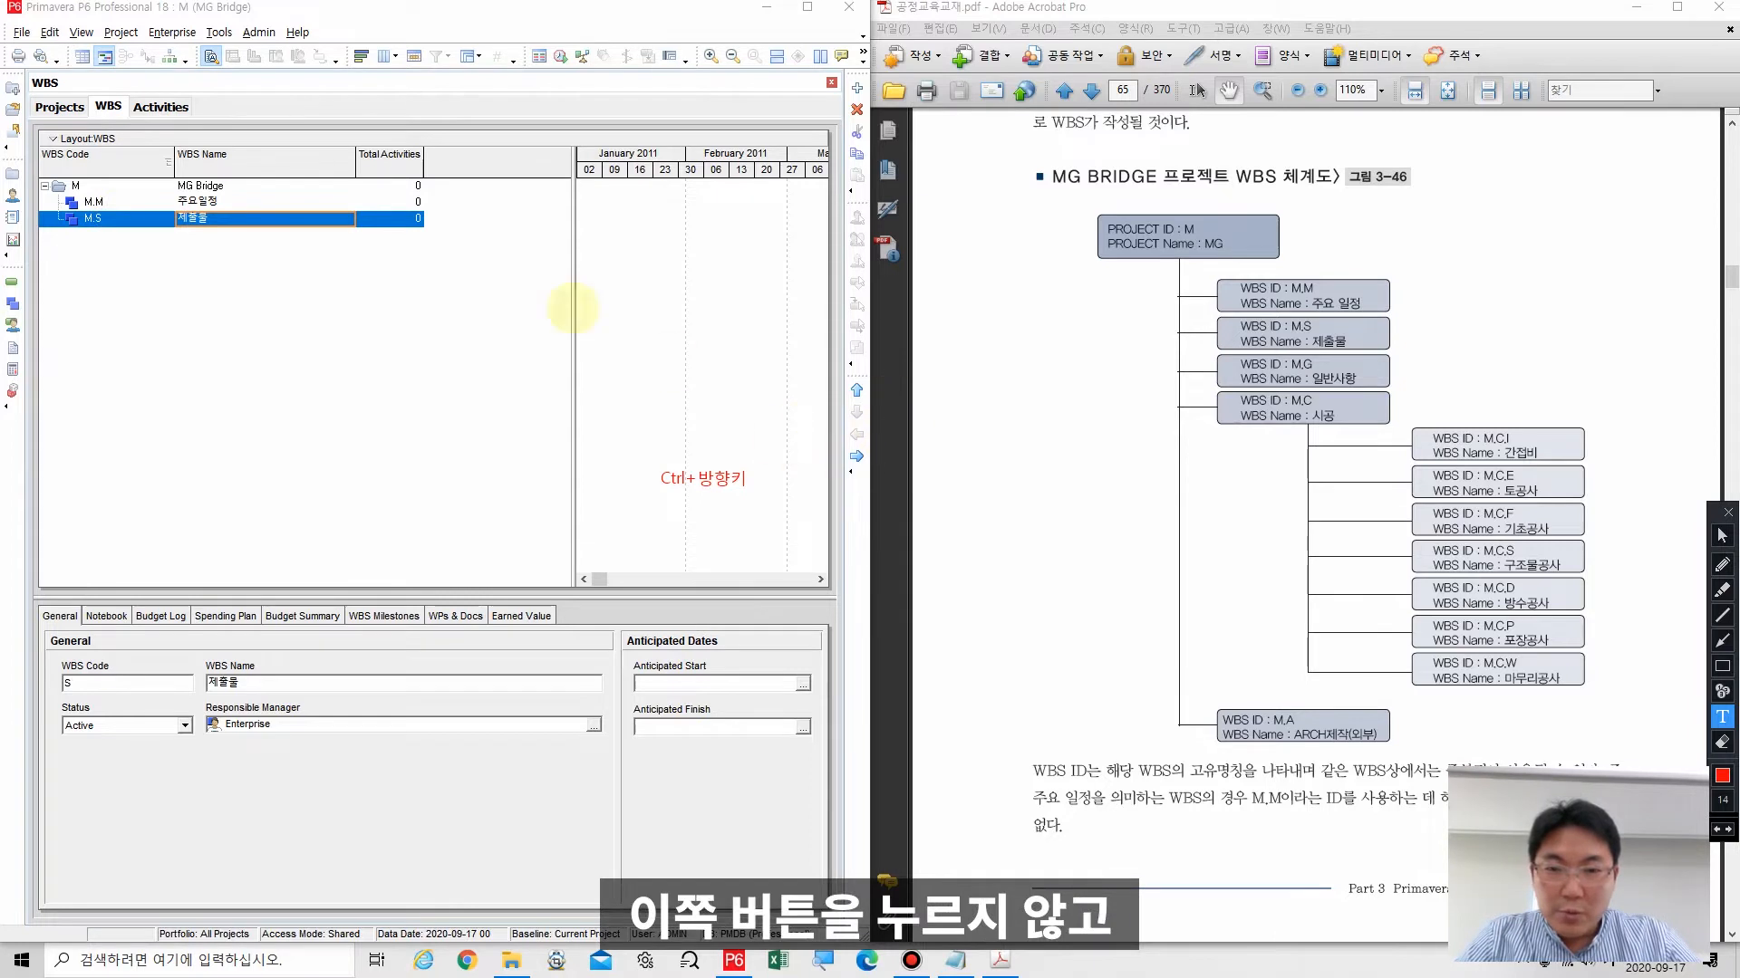
pyautogui.click(166, 269)
pyautogui.click(136, 214)
pyautogui.click(135, 219)
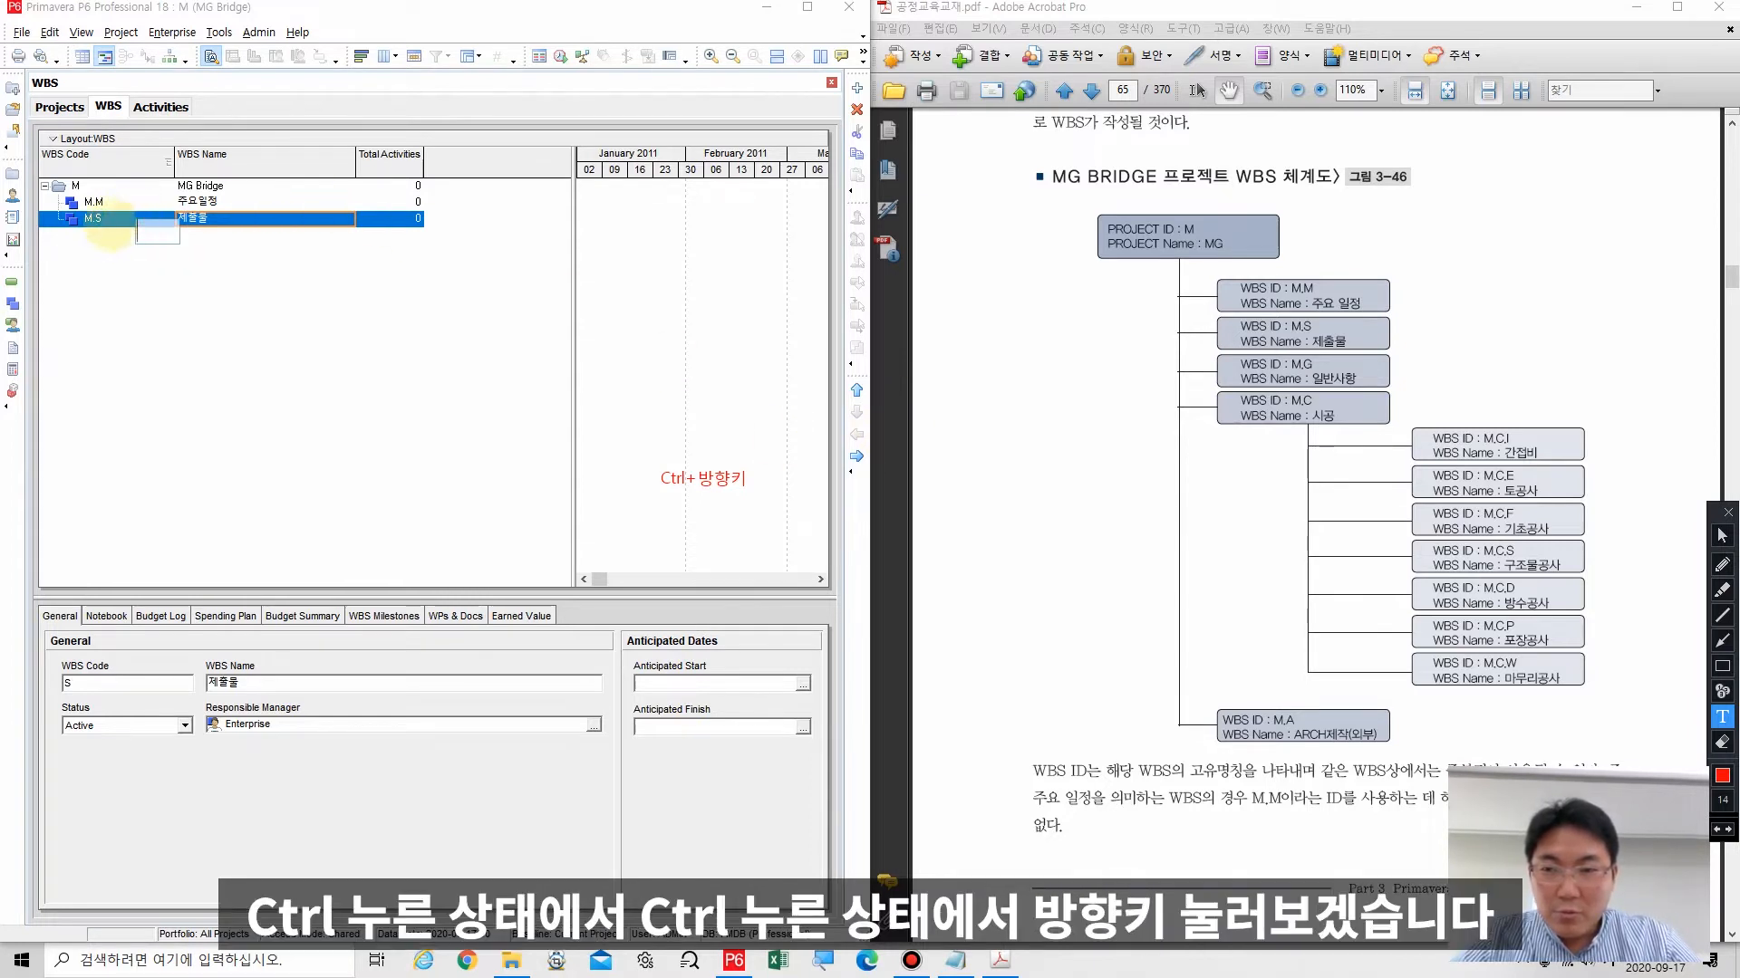
pyautogui.click(1722, 535)
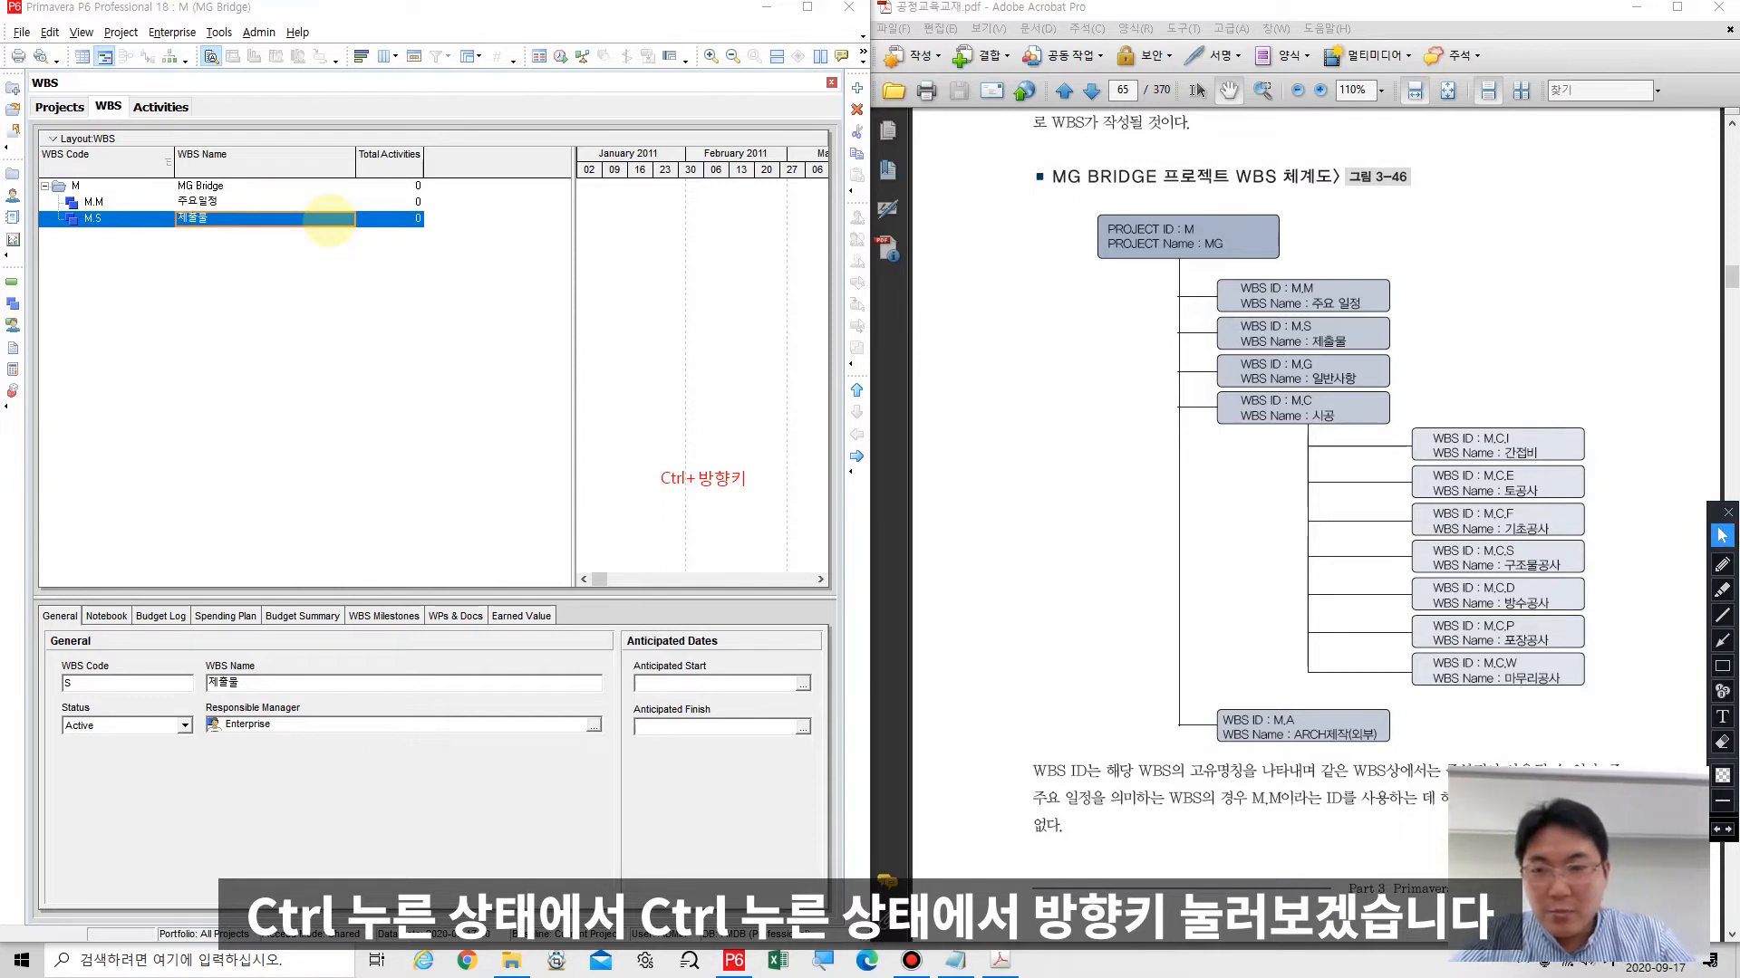
# Step: Demonstrate indenting and outdenting the "제출물" element and moving it above and back below "주요일정"
pyautogui.click(329, 219)
pyautogui.press('Escape')
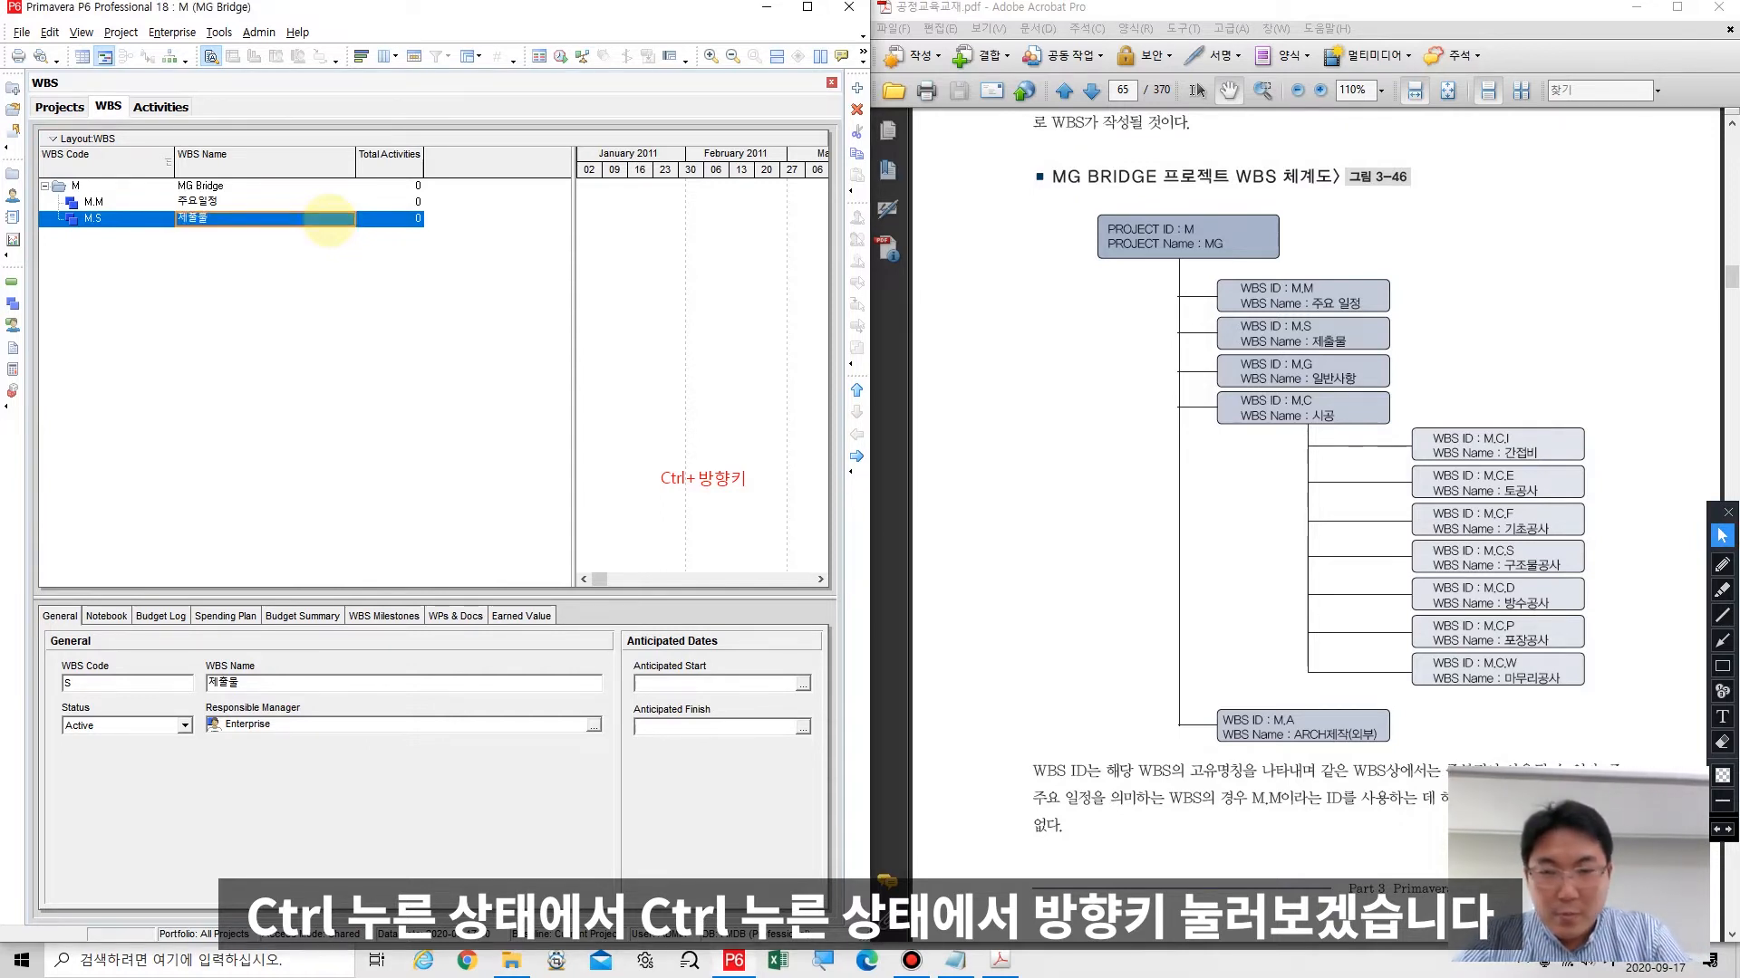
pyautogui.hotkey('ctrl', 'Right')
pyautogui.hotkey('ctrl', 'Left')
pyautogui.hotkey('ctrl', 'Right')
pyautogui.hotkey('ctrl', 'Left')
pyautogui.hotkey('ctrl', 'Up')
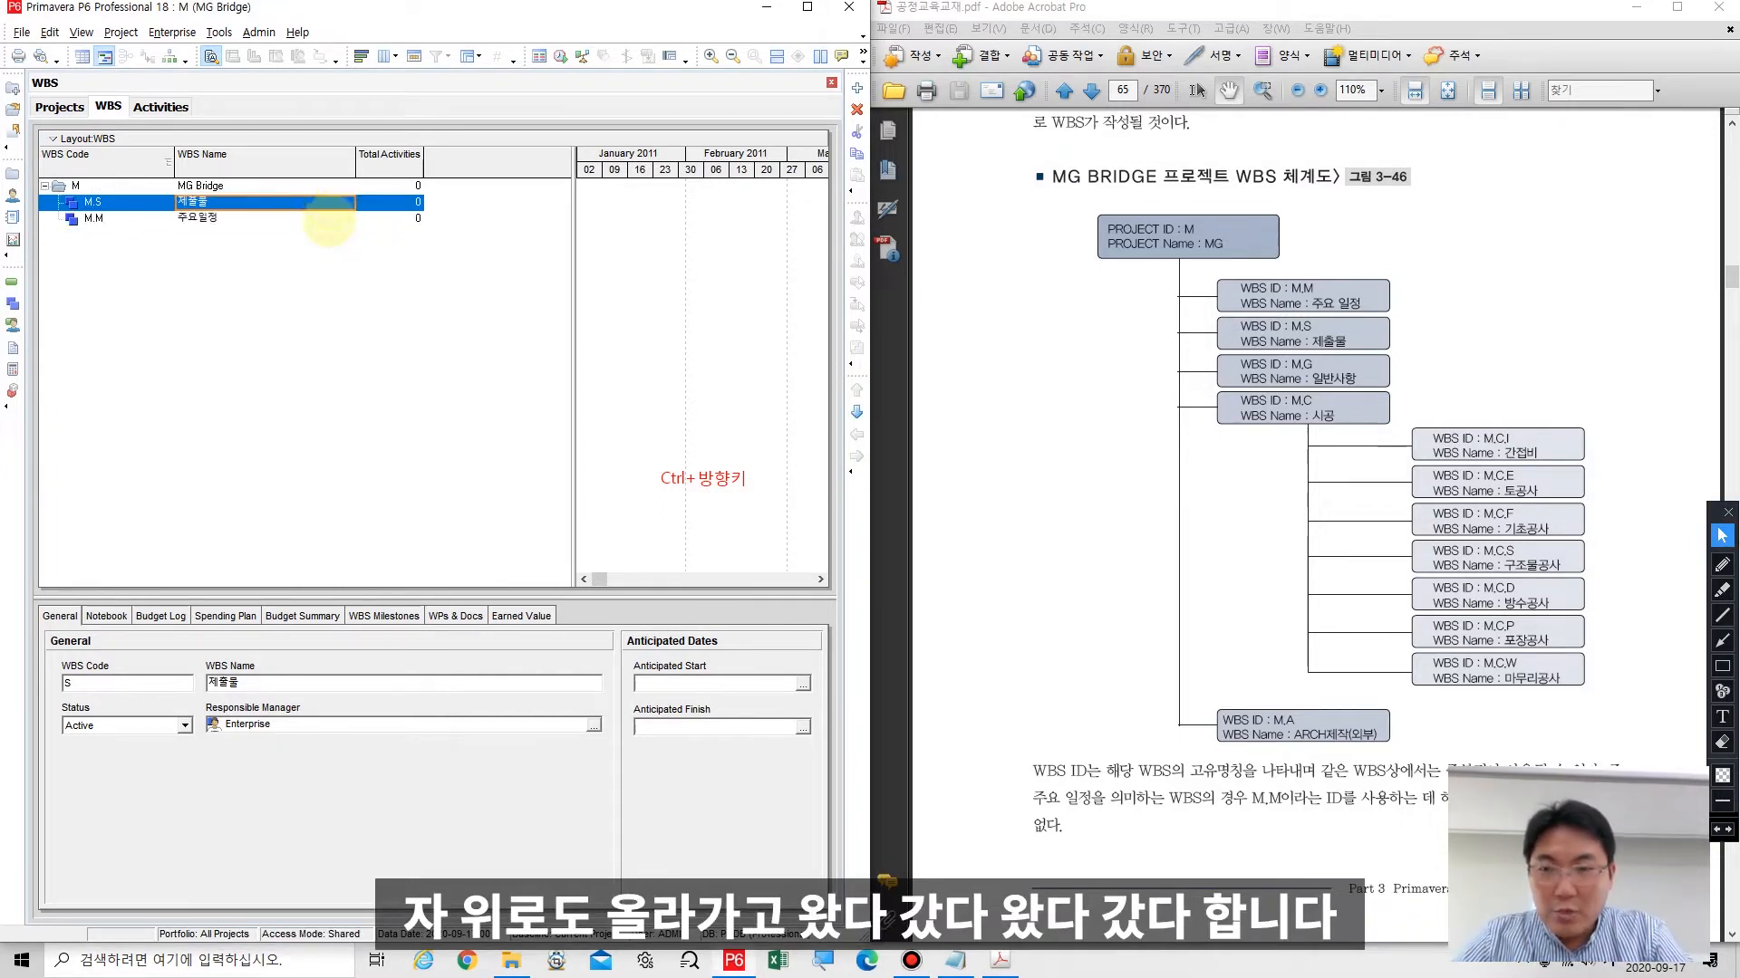
pyautogui.hotkey('ctrl', 'Down')
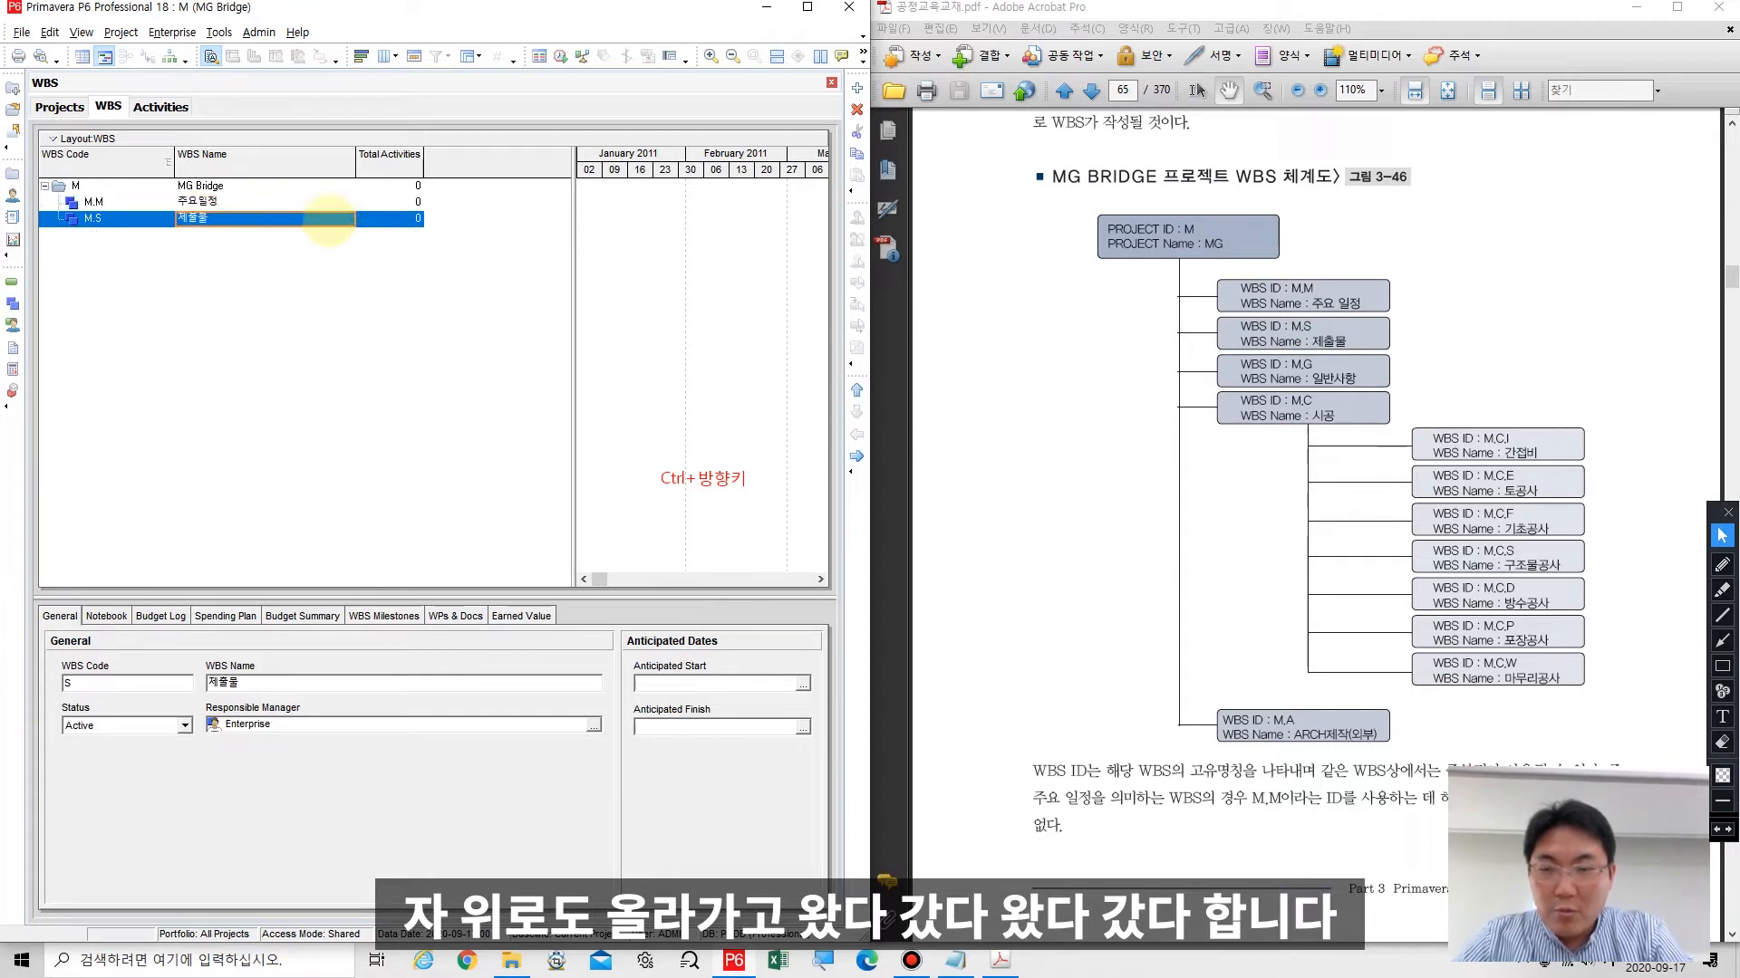
pyautogui.hotkey('ctrl', 'Right')
pyautogui.hotkey('ctrl', 'Left')
pyautogui.hotkey('ctrl', 'Right')
pyautogui.hotkey('ctrl', 'Left')
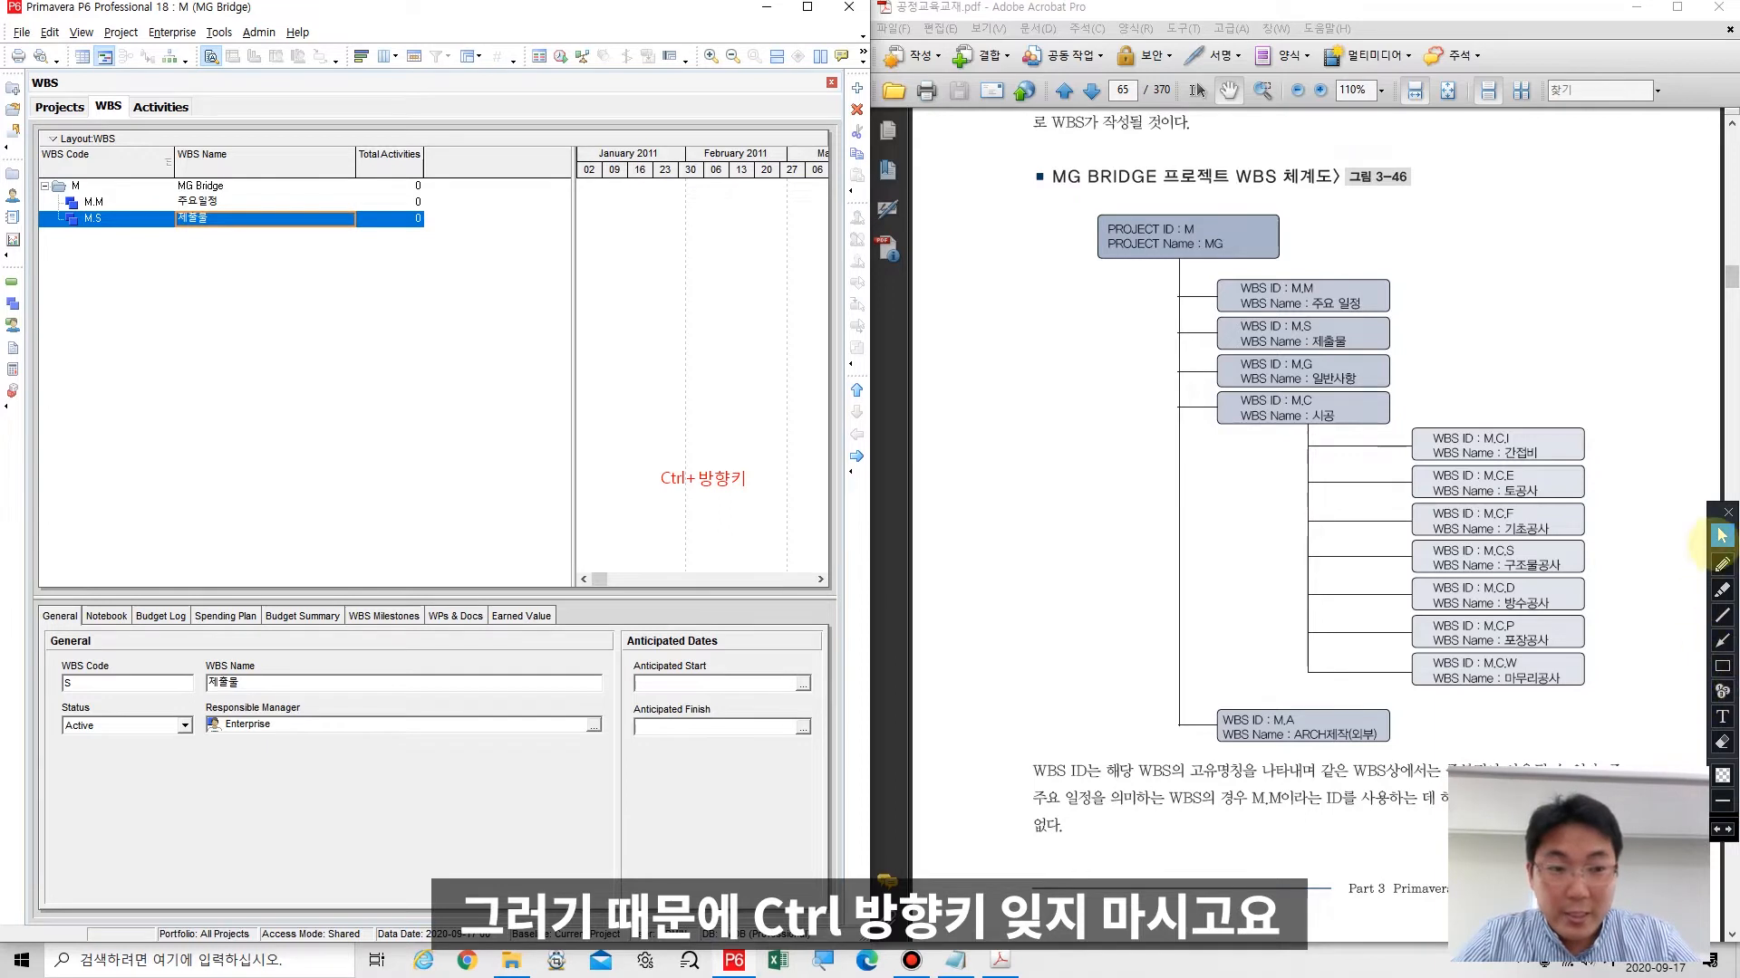
pyautogui.click(1722, 539)
pyautogui.click(408, 308)
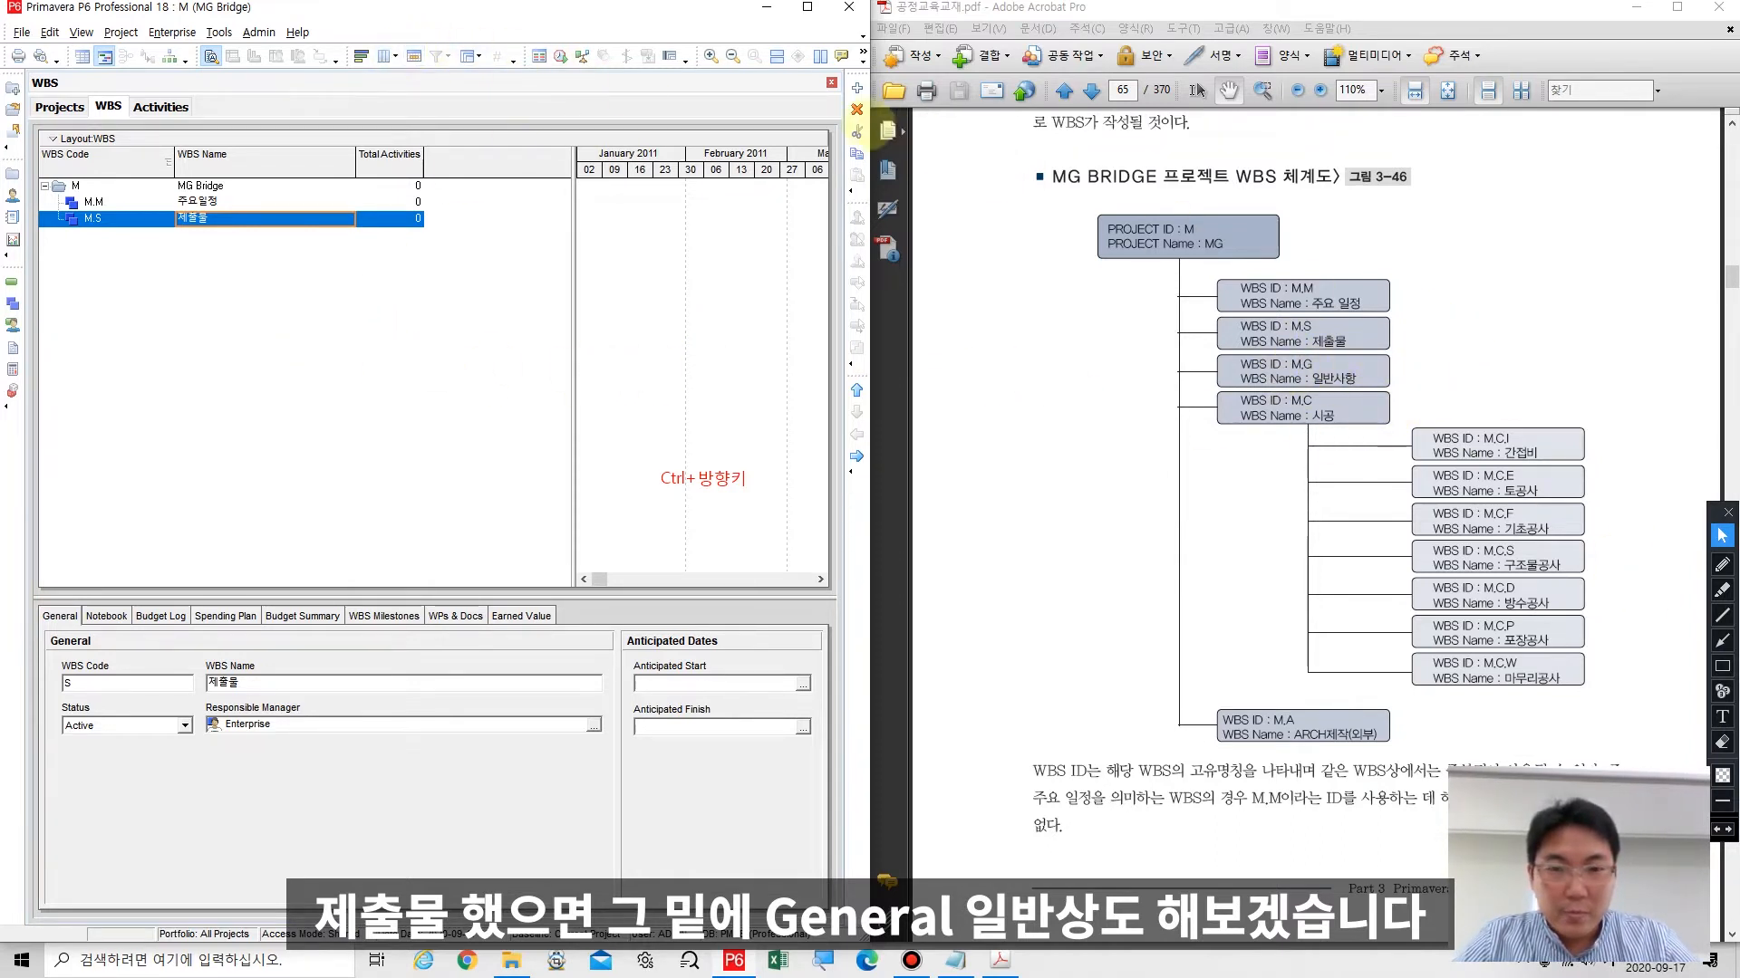
# Step: Add a WBS element with code G named "일반사항" and outdent it to sit directly under project M
pyautogui.click(856, 88)
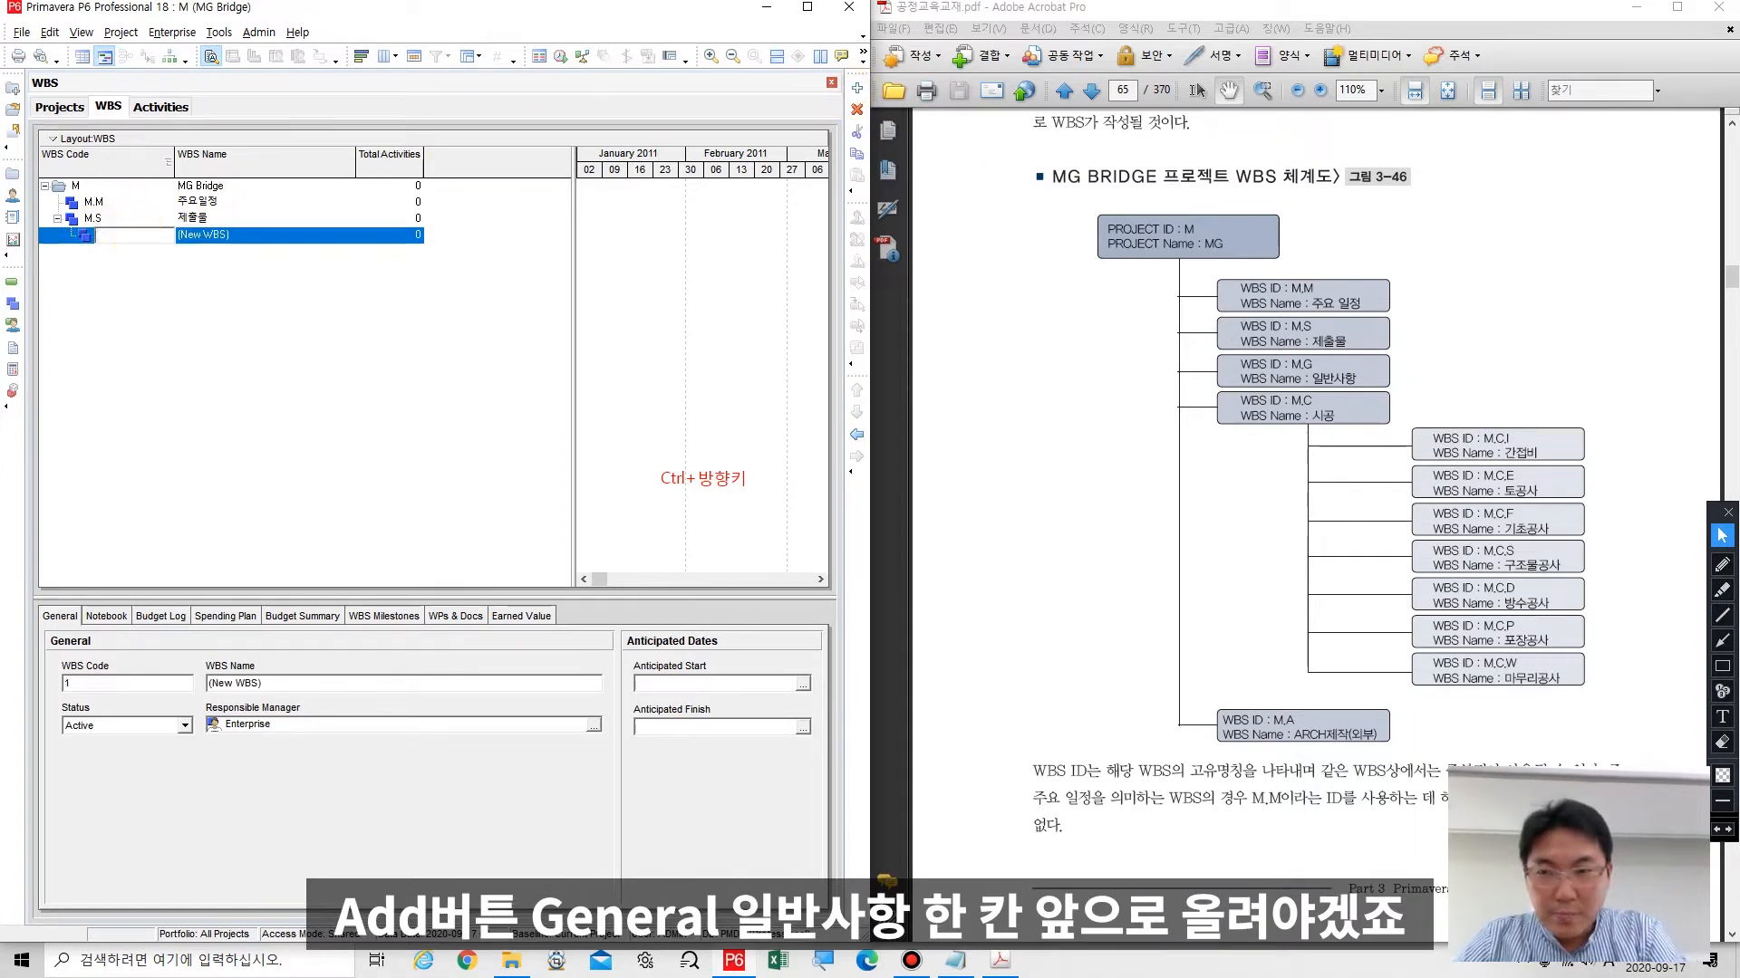
pyautogui.click(255, 235)
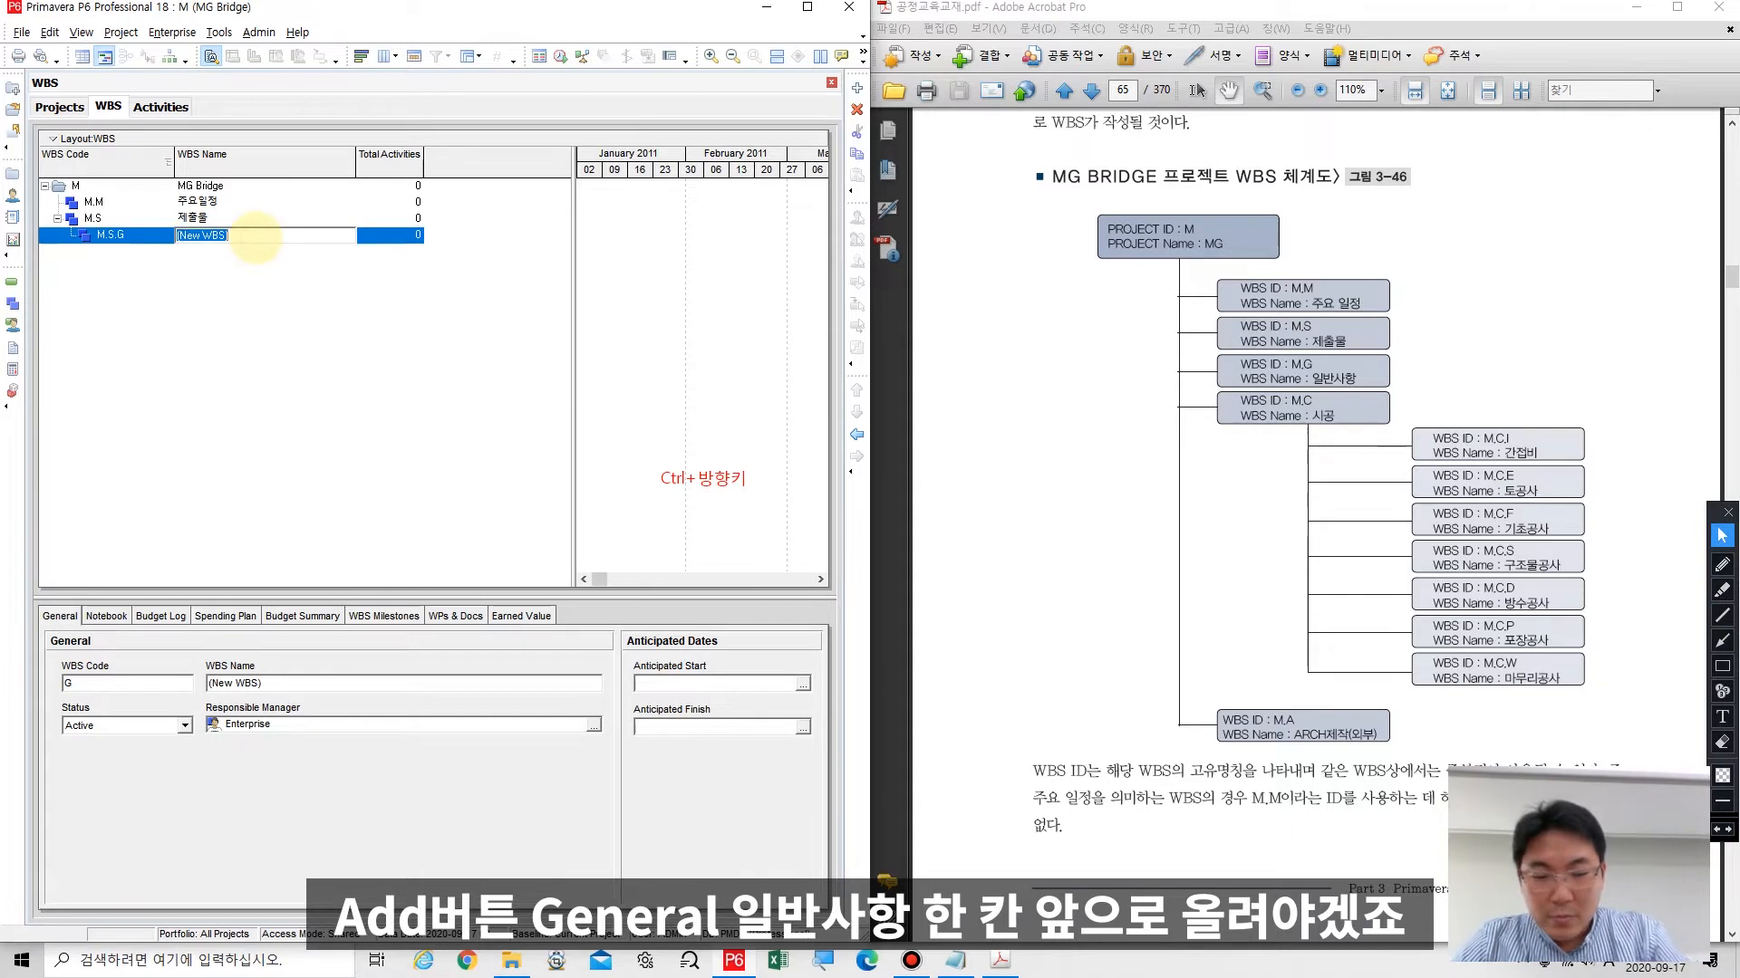
pyautogui.write('일')
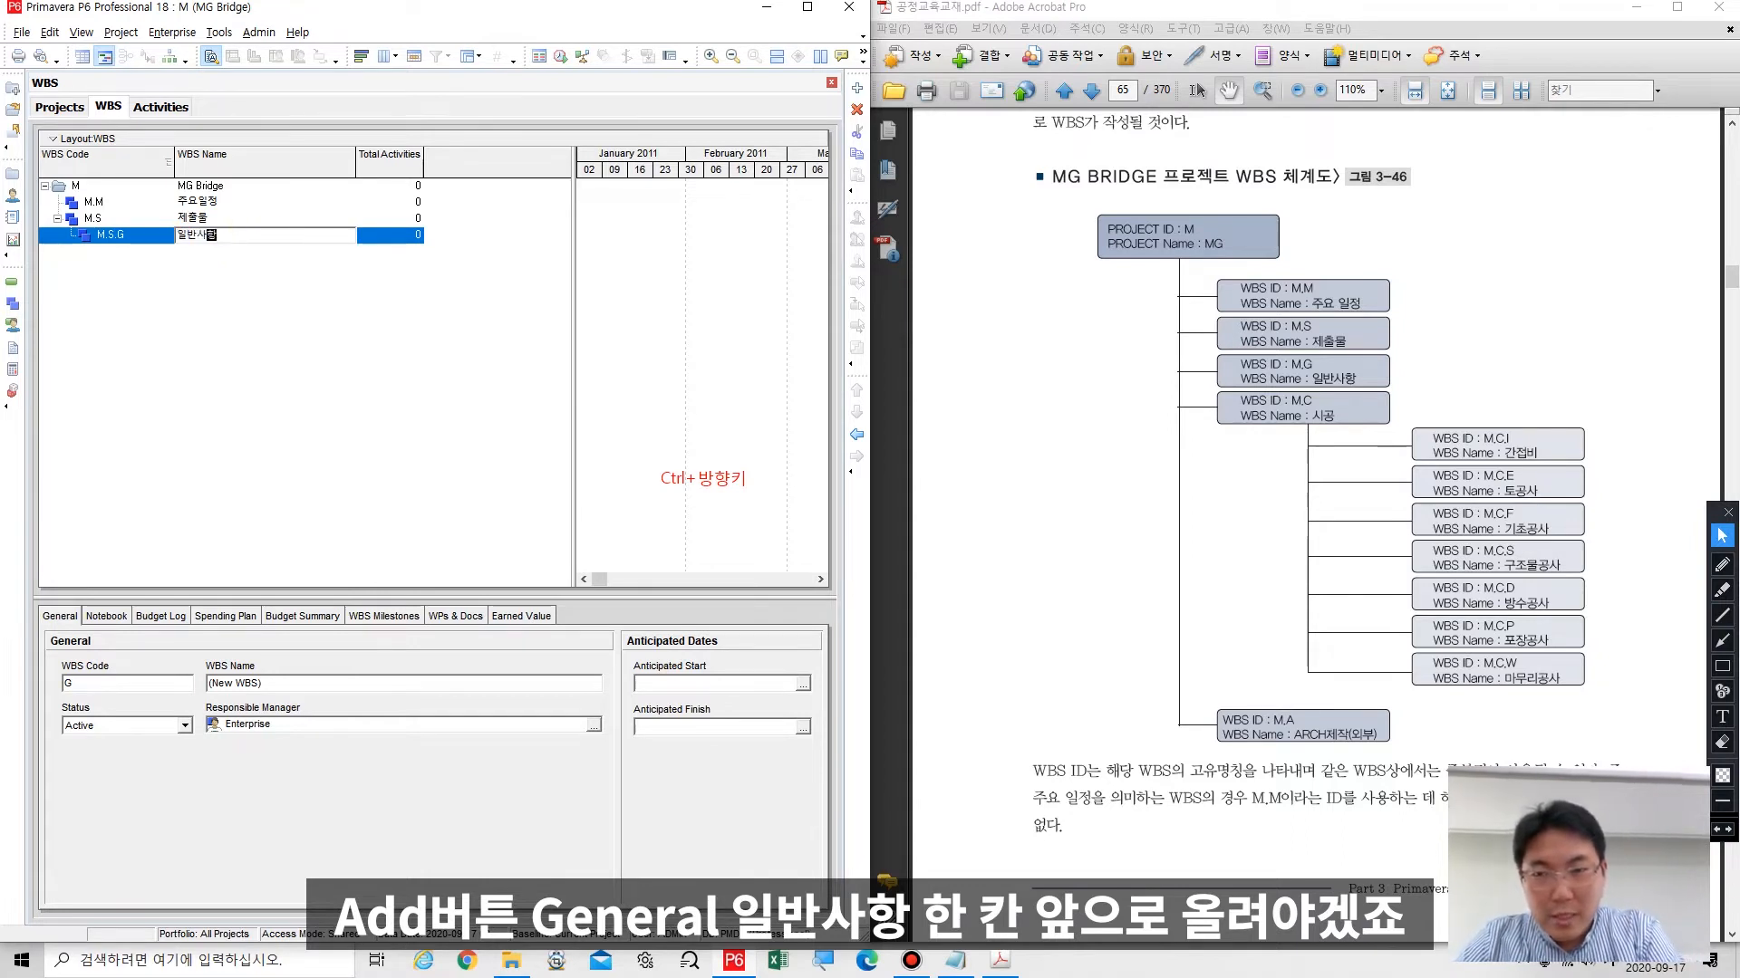
pyautogui.write('반사항')
pyautogui.press('Return')
pyautogui.hotkey('ctrl', 'Left')
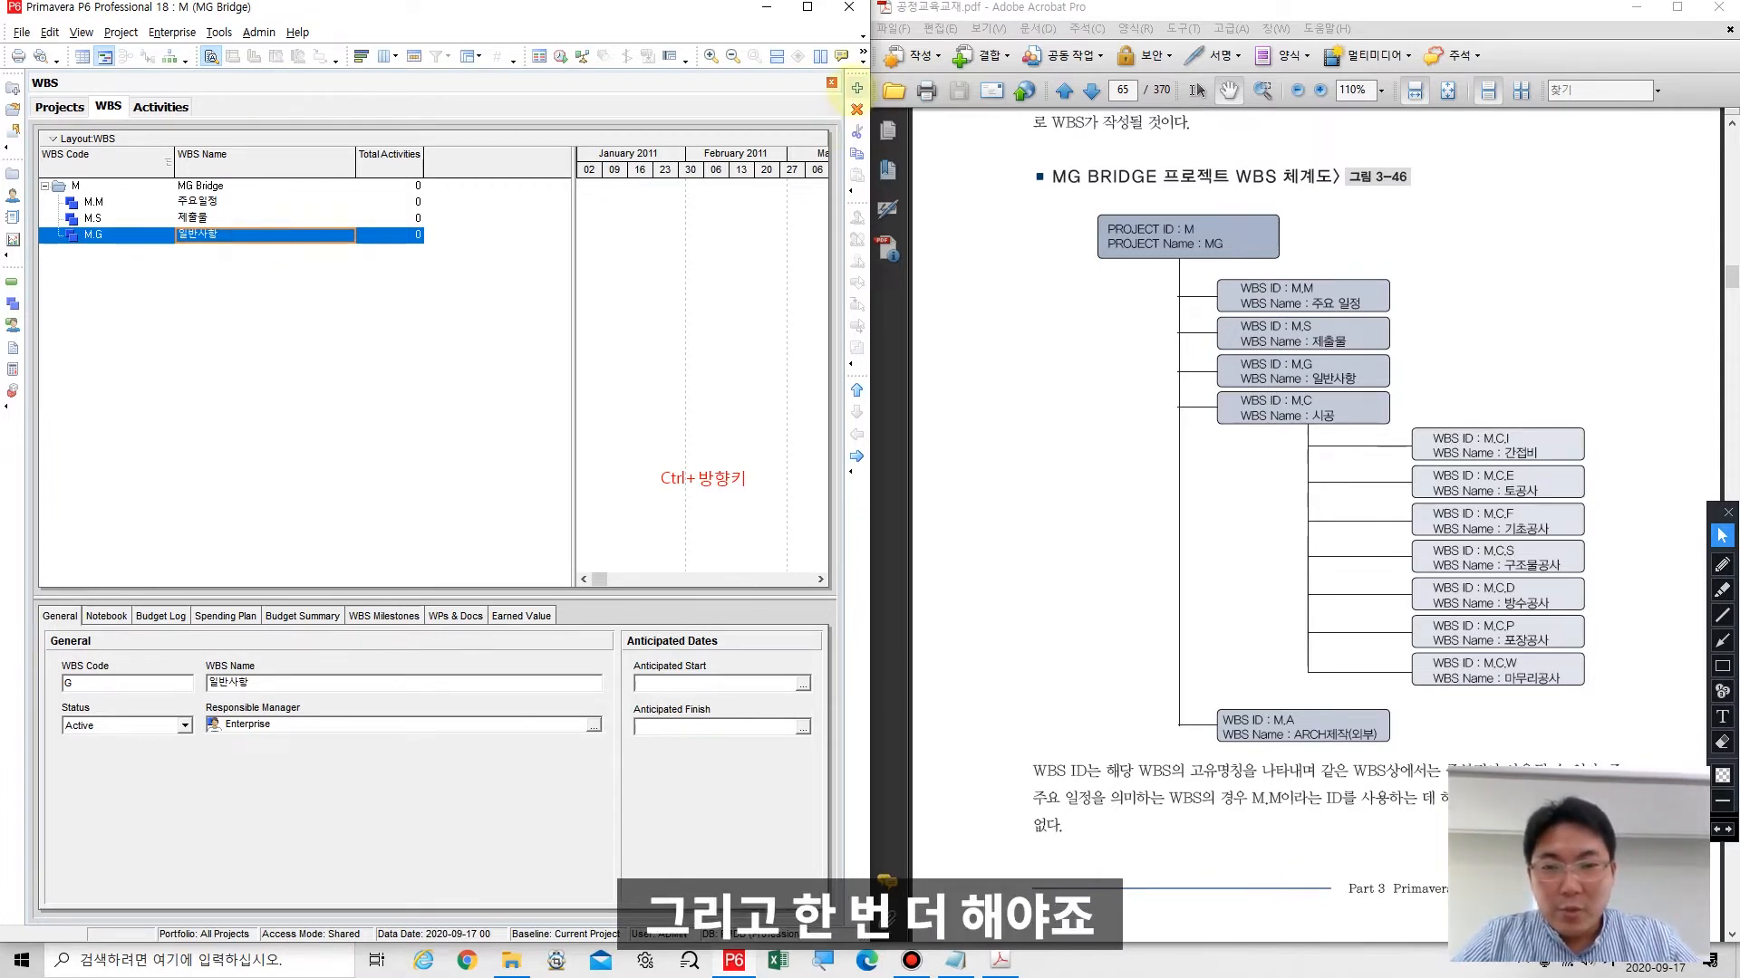
# Step: Add a WBS element with code C, outdent it to sit directly under project M, and name it "시공"
pyautogui.click(856, 88)
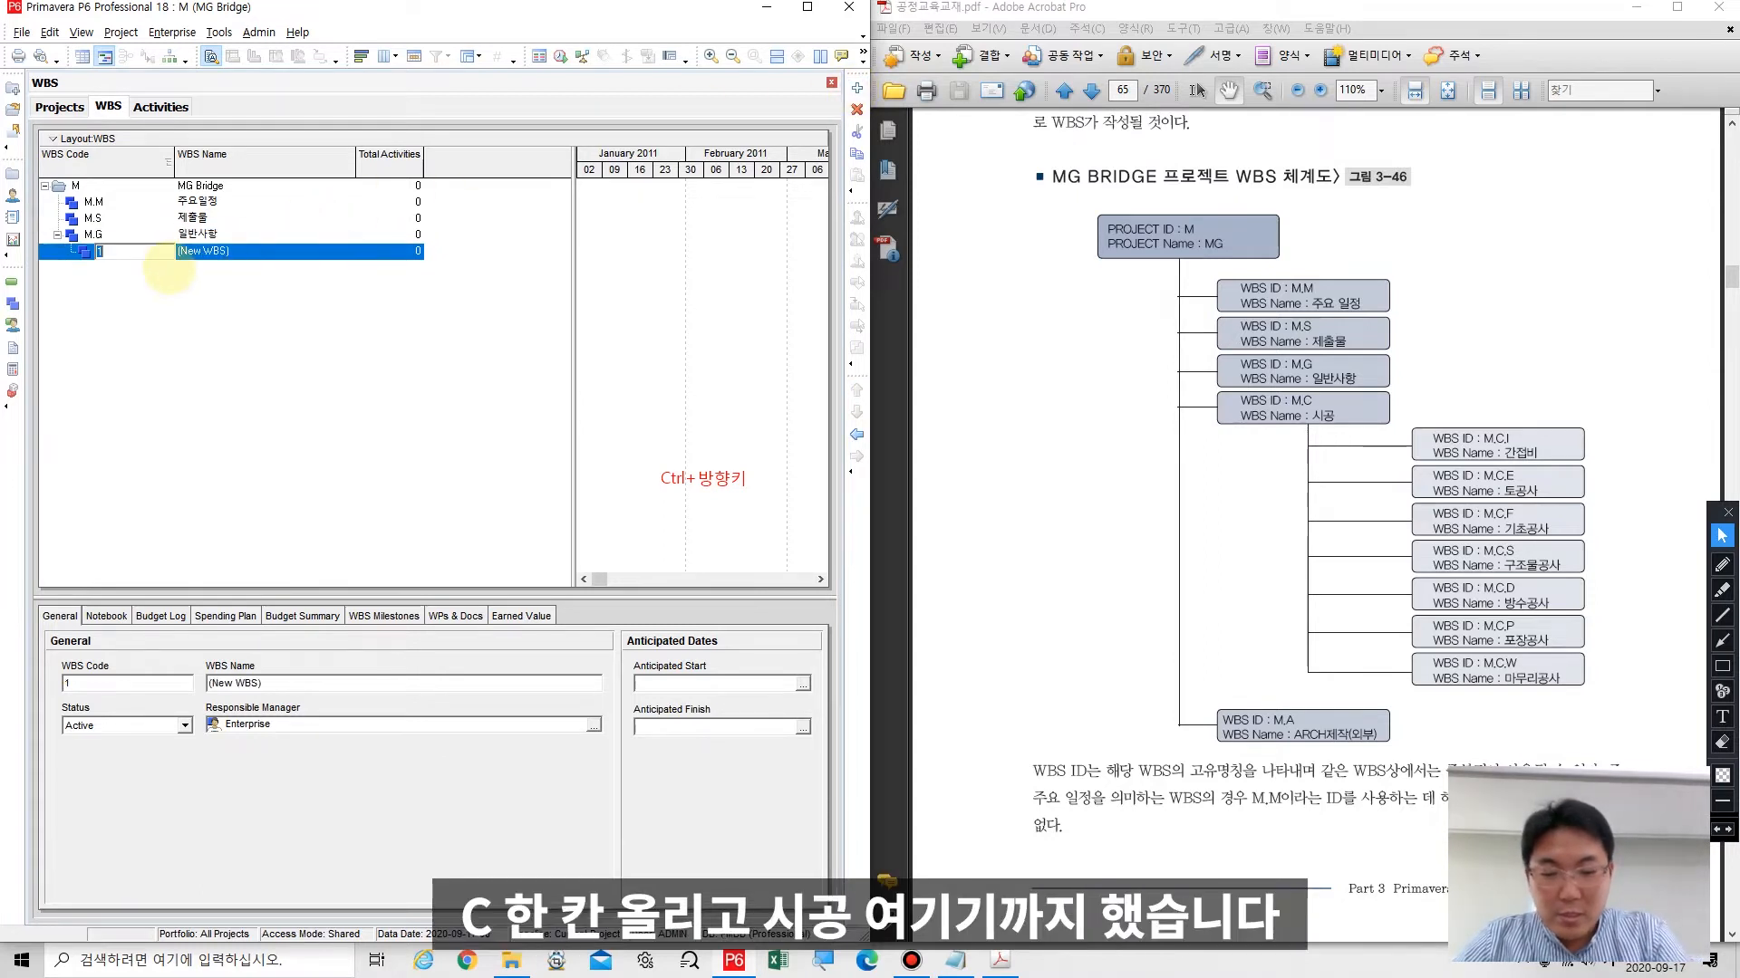
pyautogui.write('C')
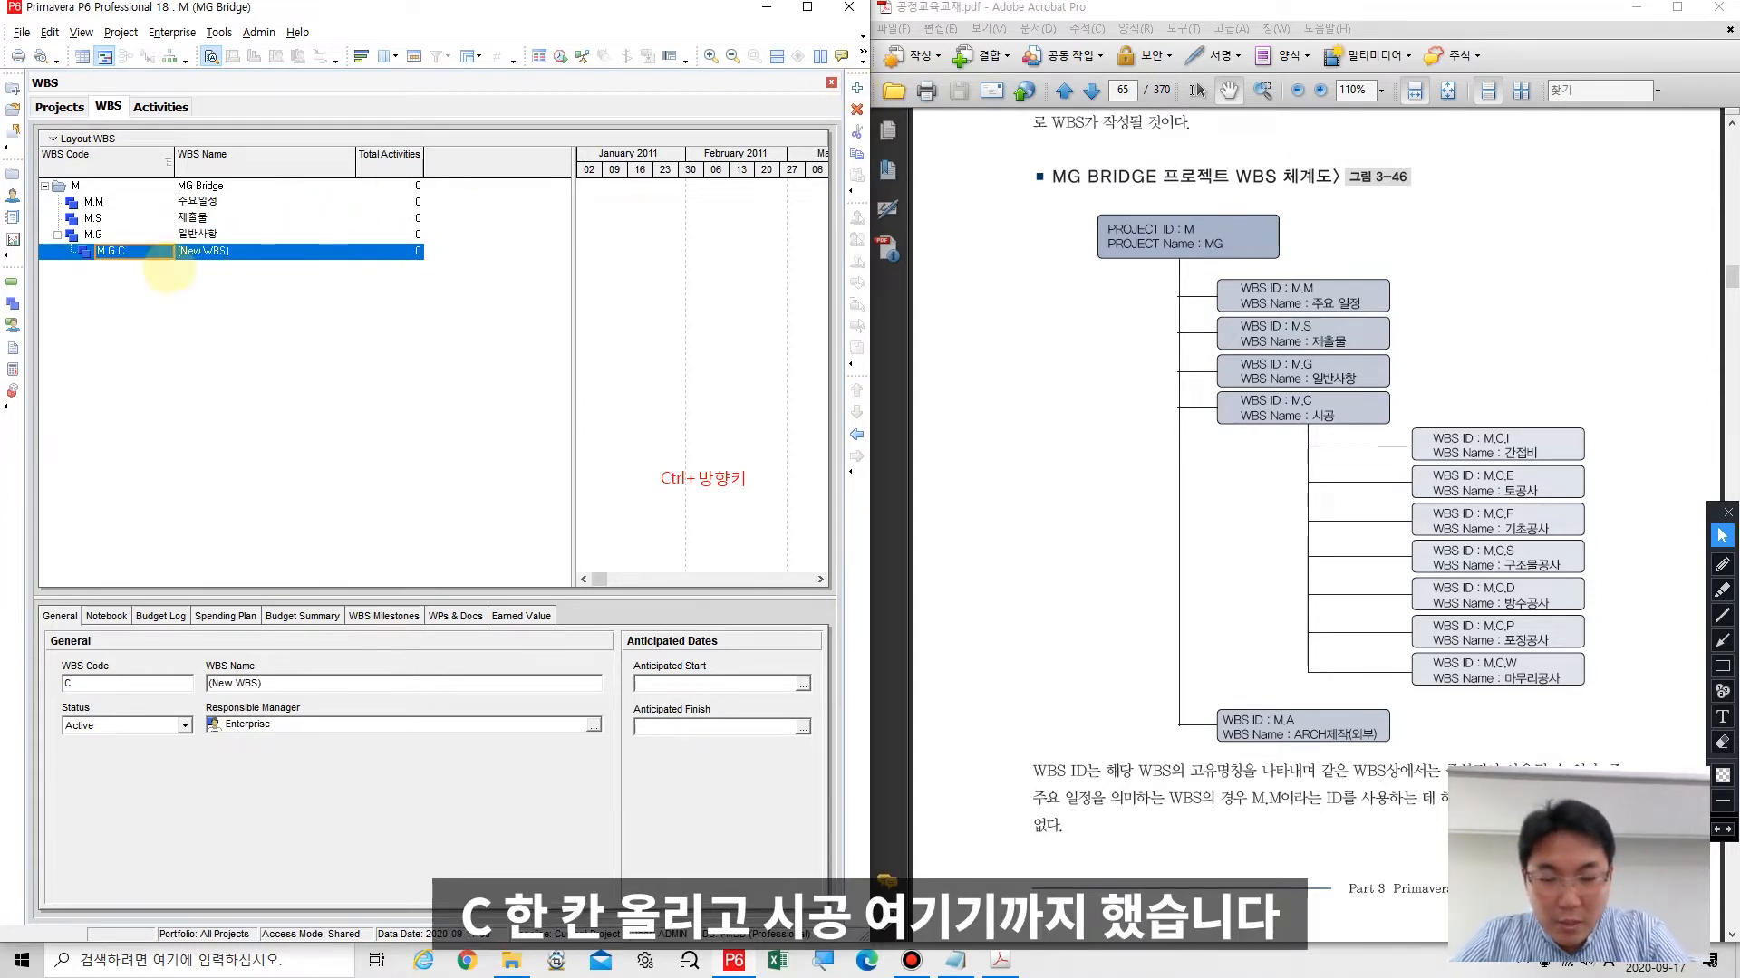
pyautogui.hotkey('ctrl', 'Left')
pyautogui.press('Tab')
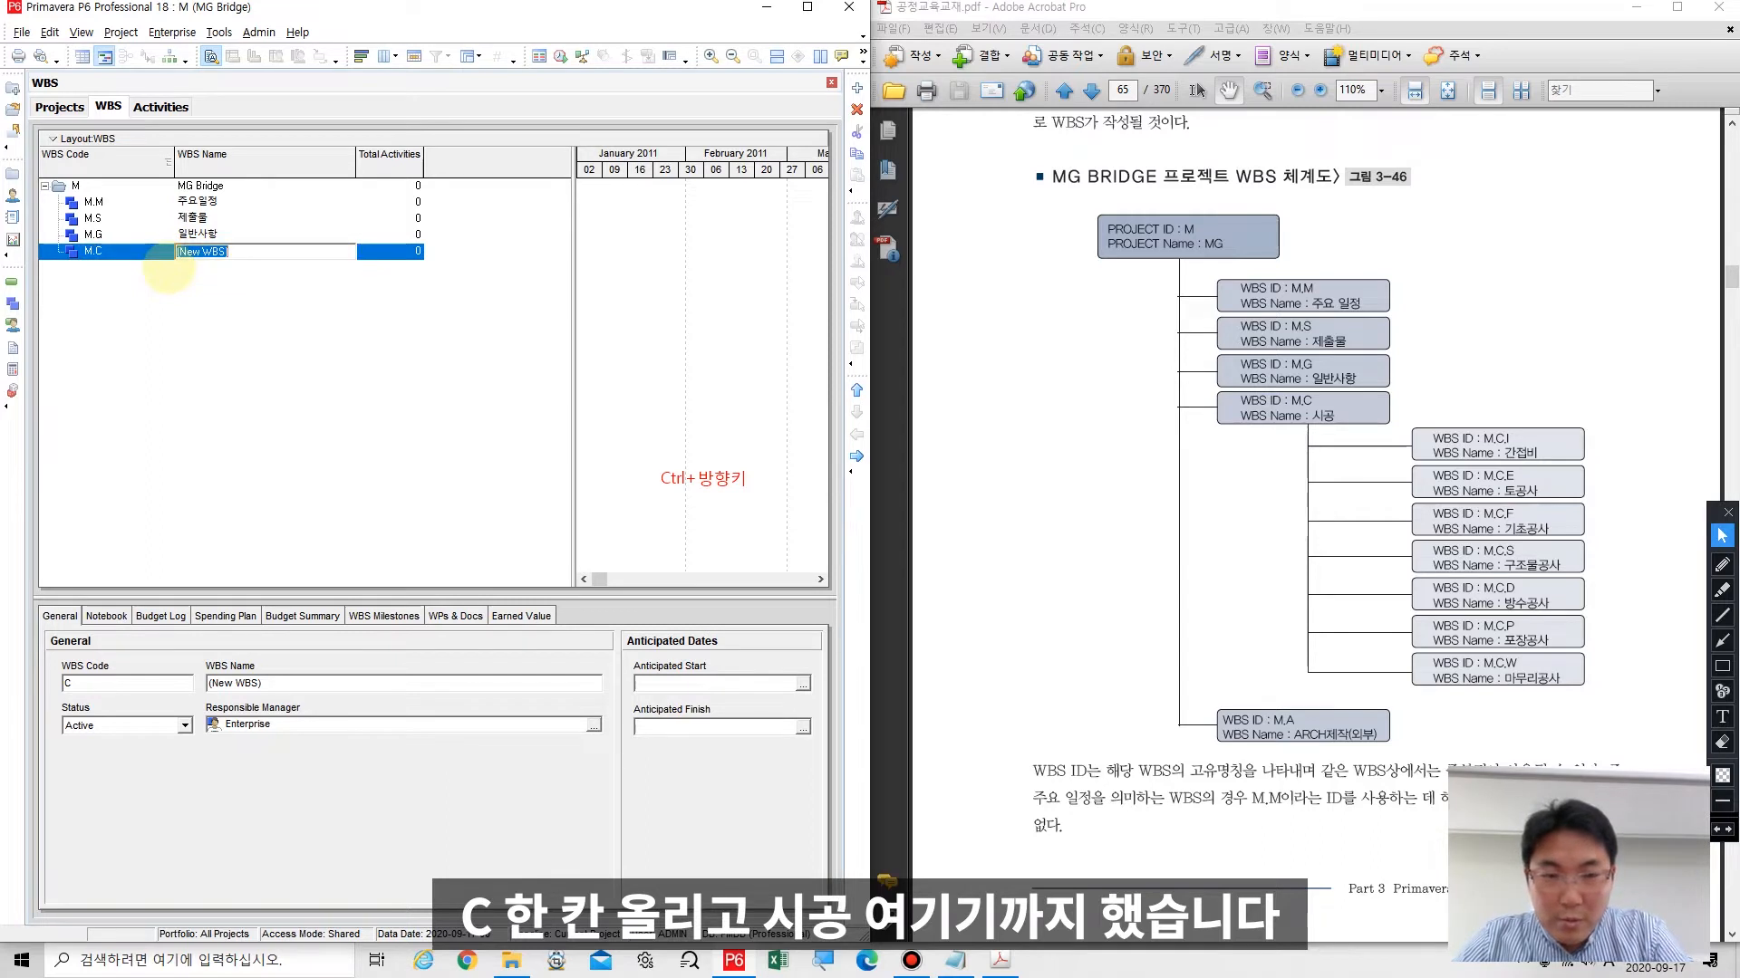
pyautogui.write('ㅅ')
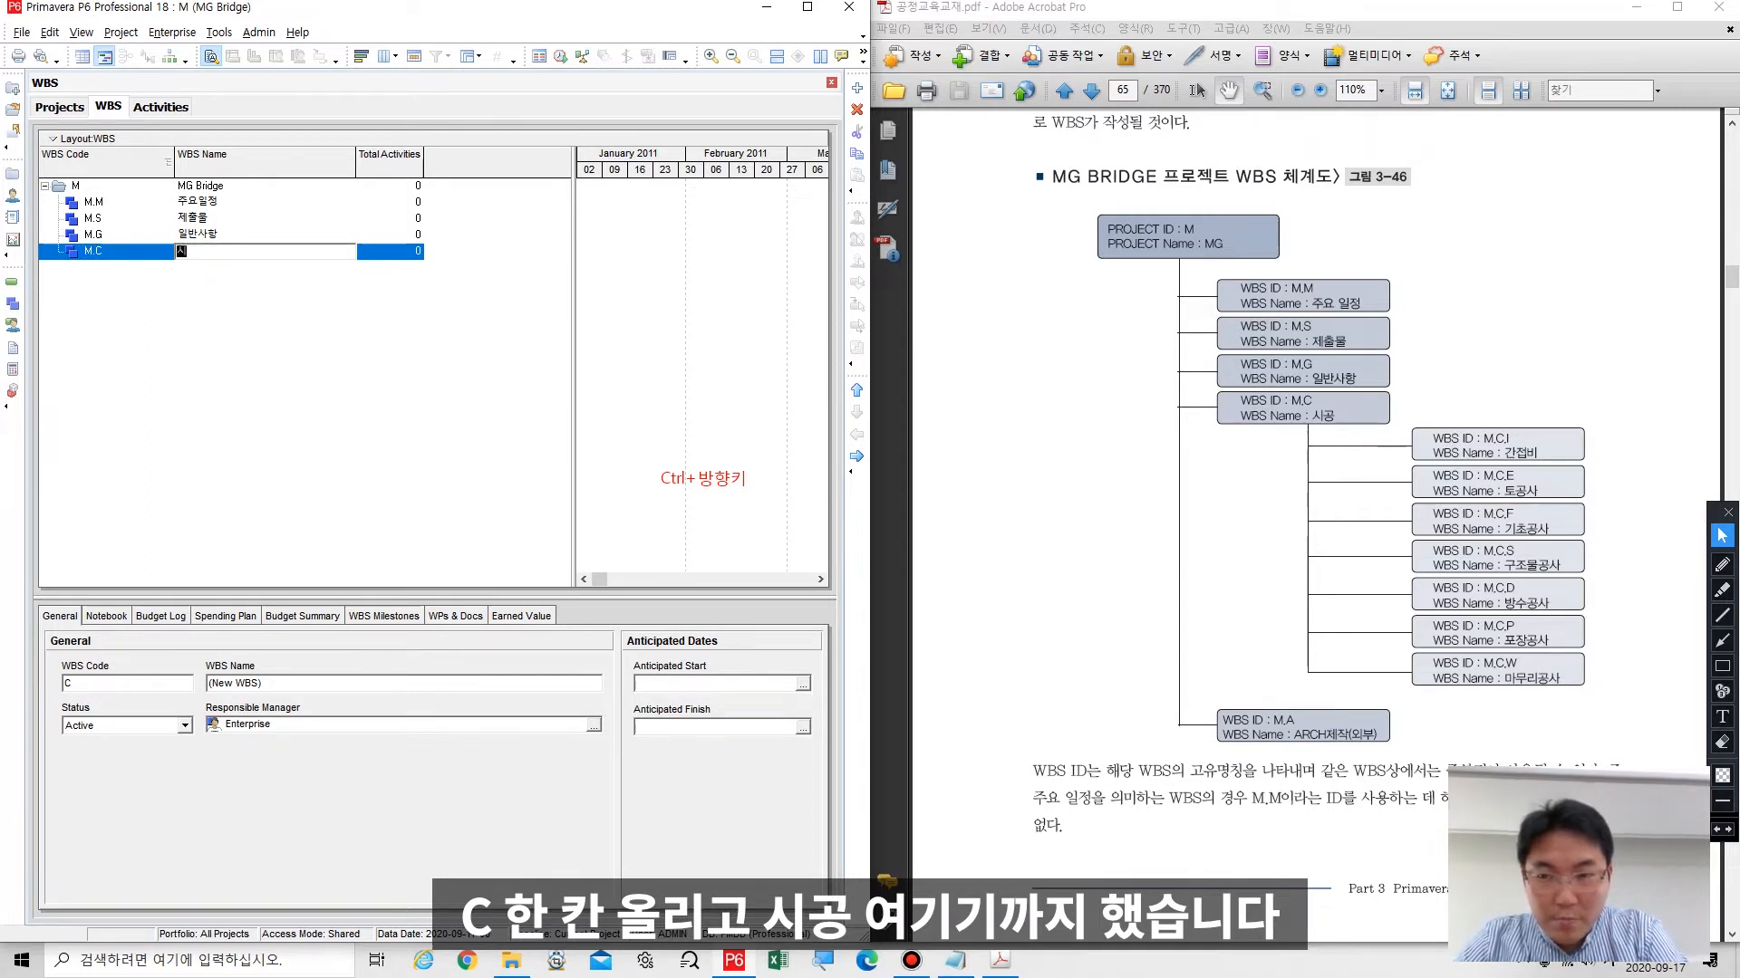
pyautogui.write('ㅣ공')
pyautogui.click(167, 270)
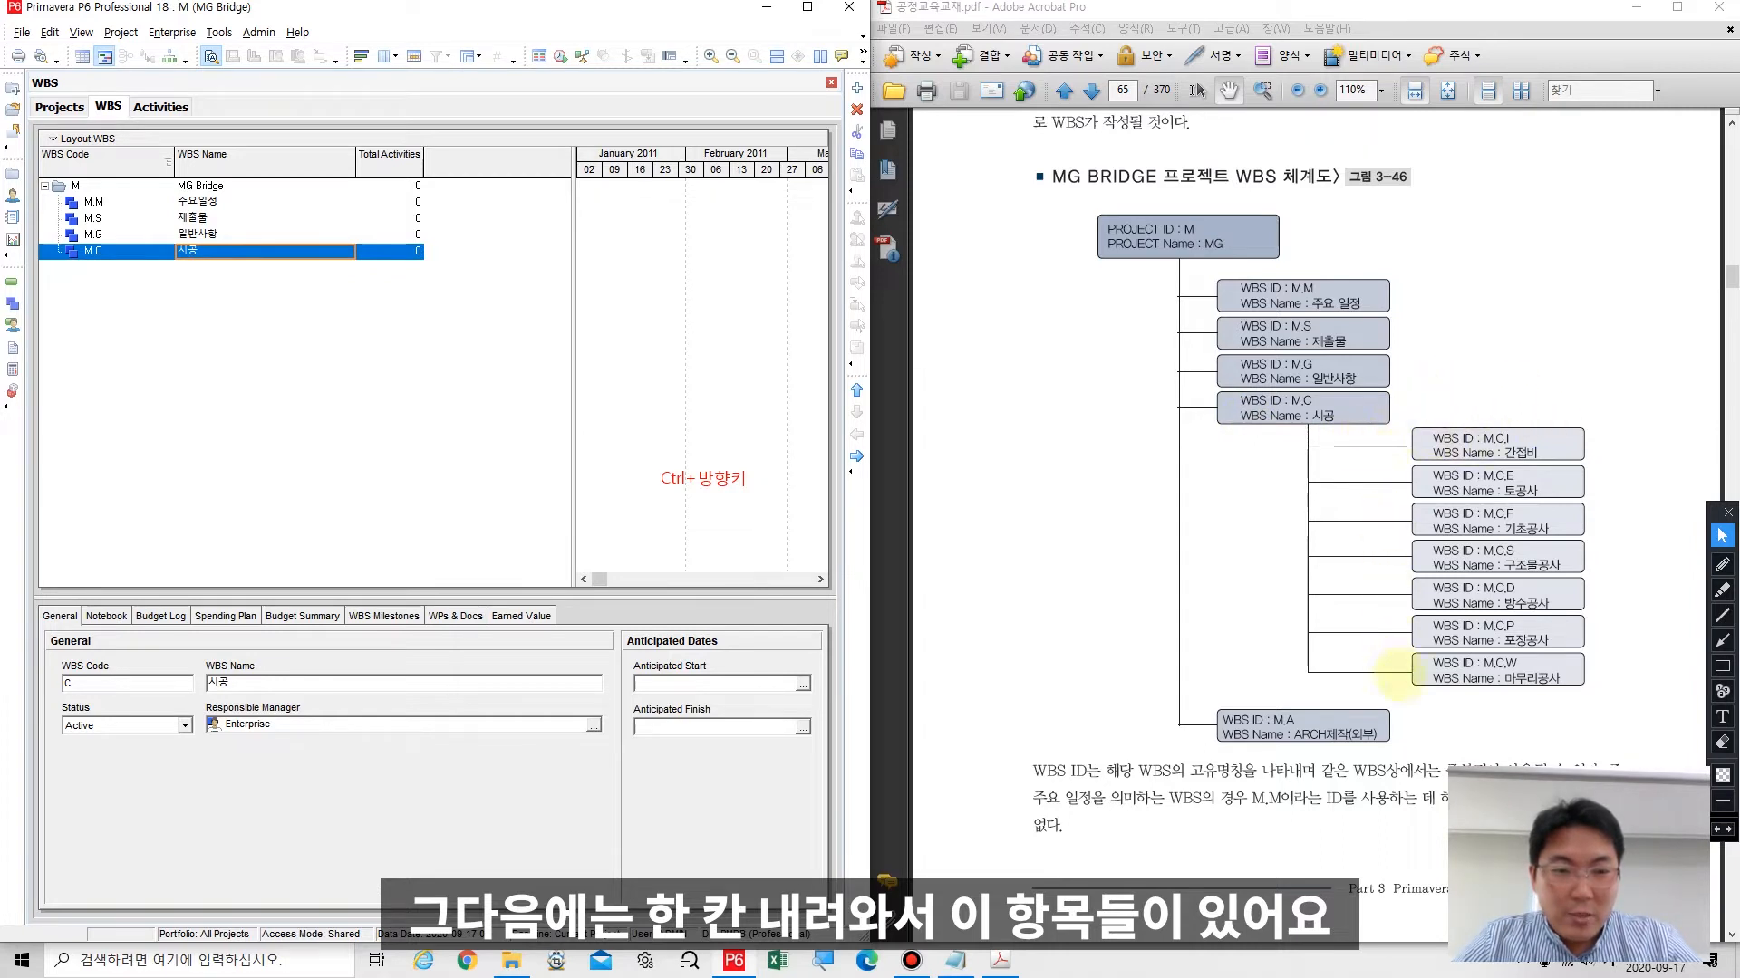
# Step: Frame the chart's boxes M.C.I to M.C.W with a red rectangle and draw an arrow to them from the M.C "시공" box
pyautogui.click(1721, 667)
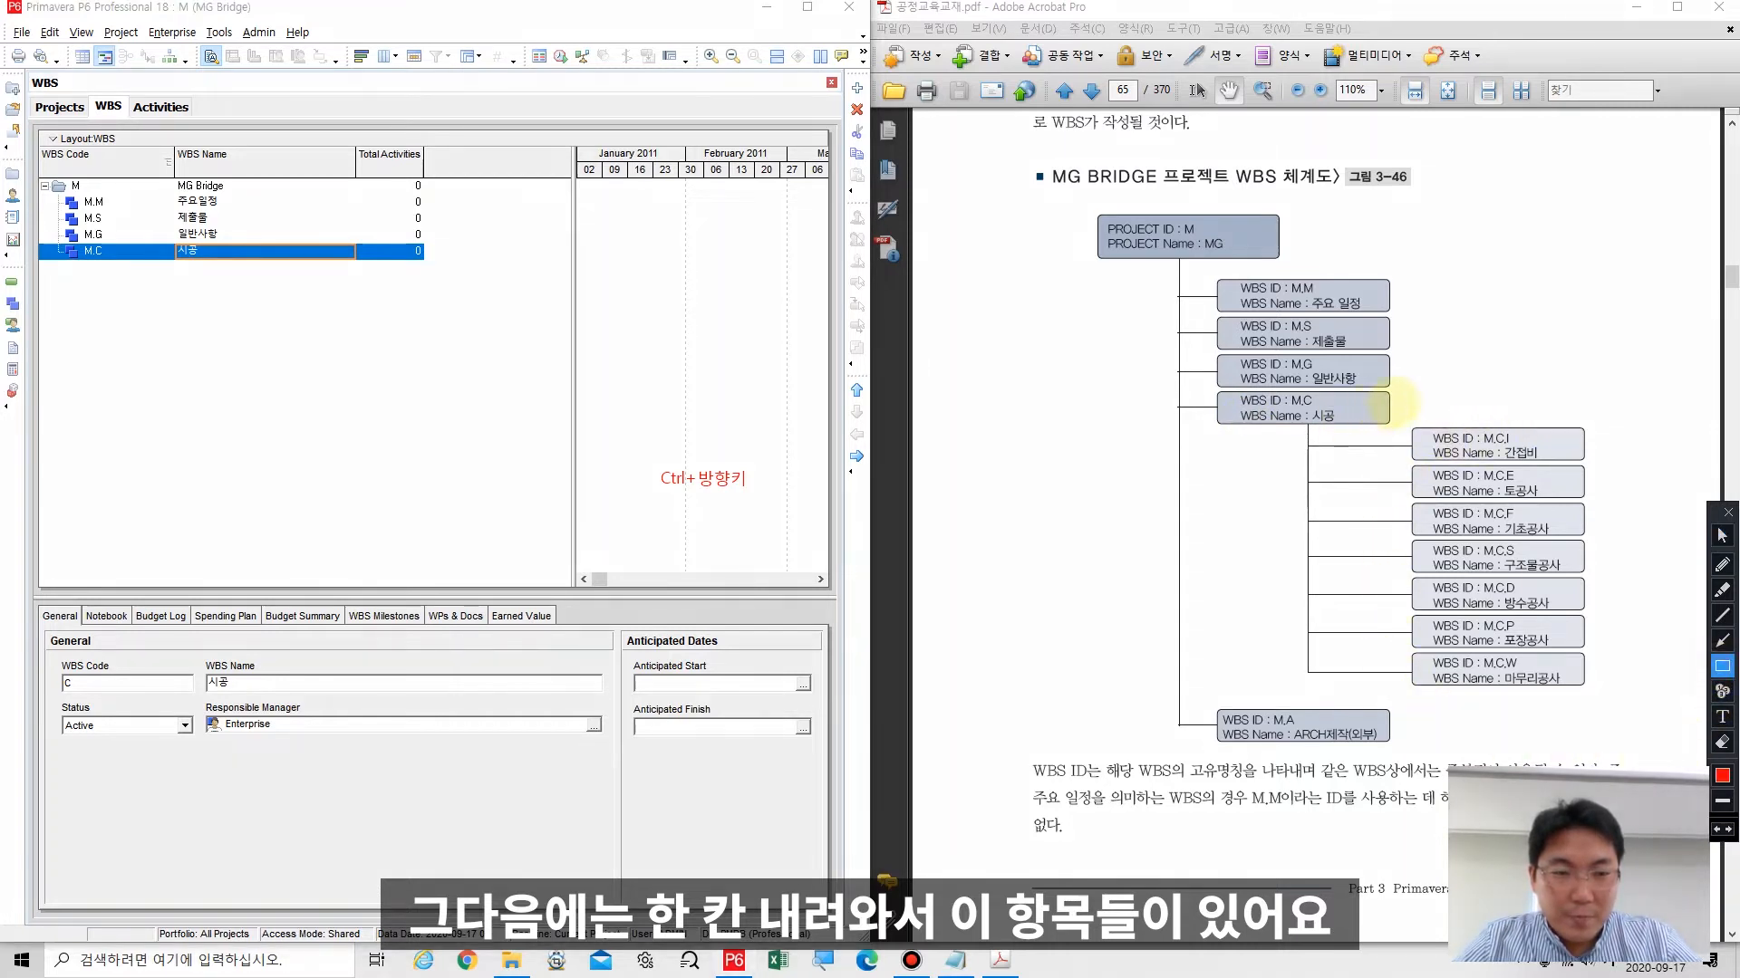
pyautogui.moveTo(1396, 402)
pyautogui.mouseDown()
pyautogui.moveTo(1475, 641)
pyautogui.moveTo(1604, 700)
pyautogui.mouseUp()
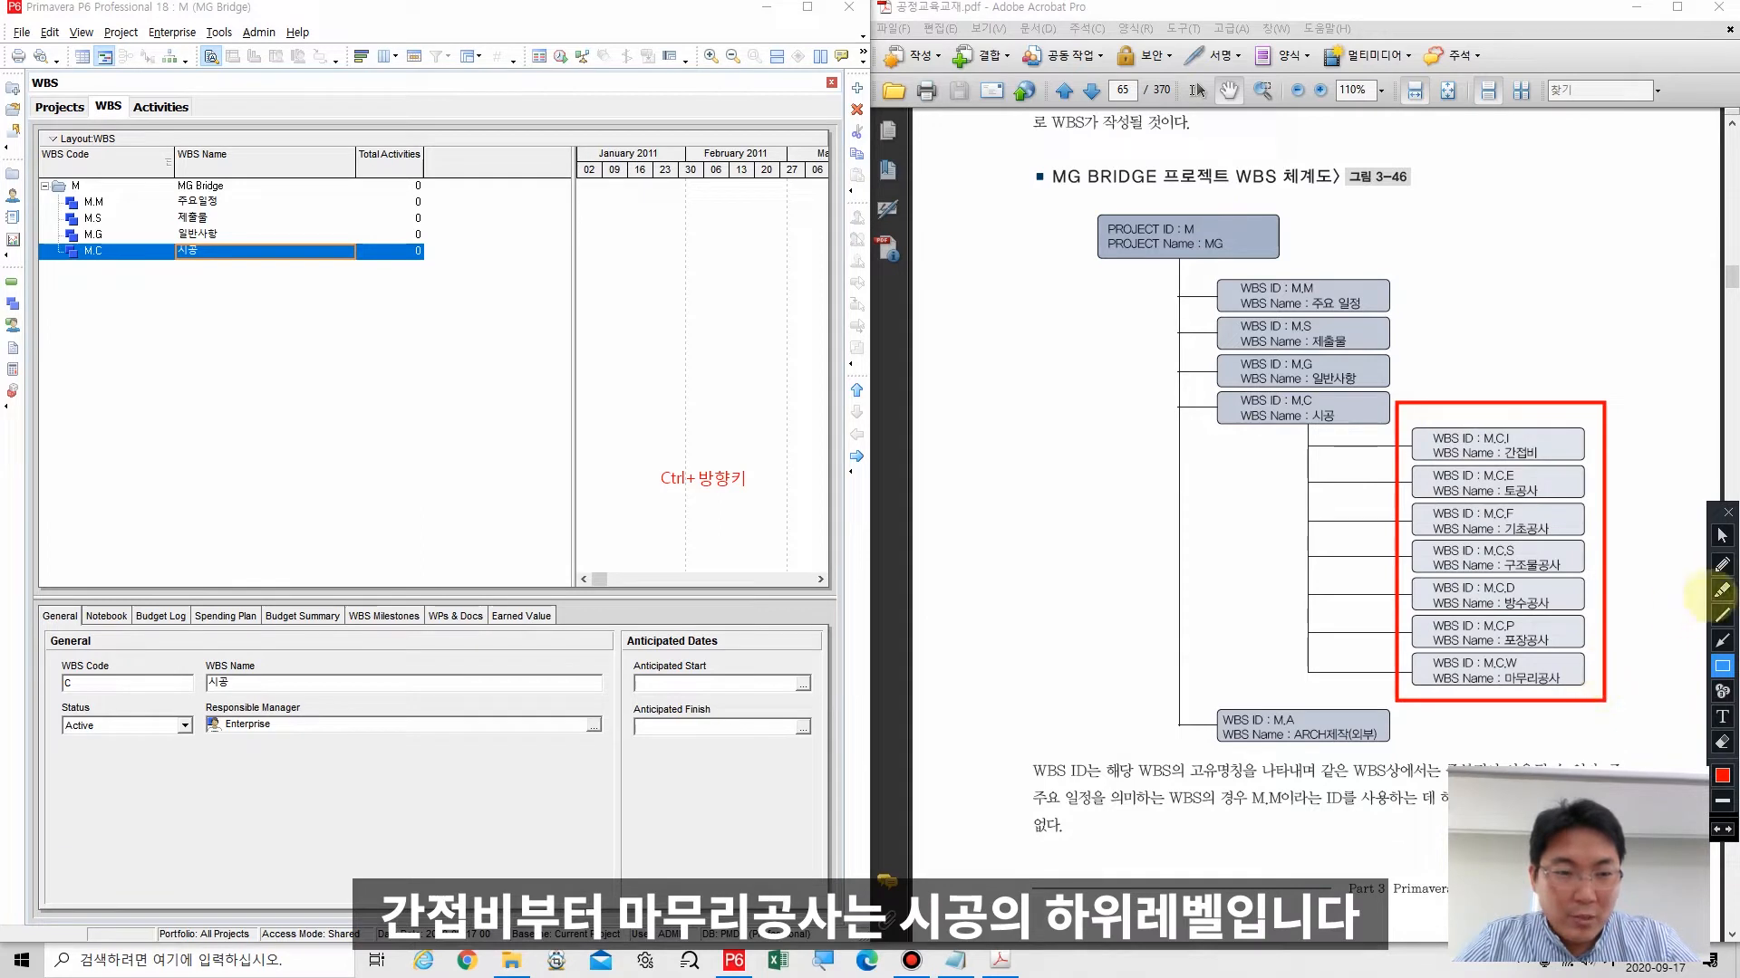
pyautogui.click(1721, 564)
pyautogui.moveTo(1291, 427)
pyautogui.mouseDown()
pyautogui.moveTo(1277, 466)
pyautogui.moveTo(1359, 537)
pyautogui.moveTo(1311, 544)
pyautogui.mouseUp()
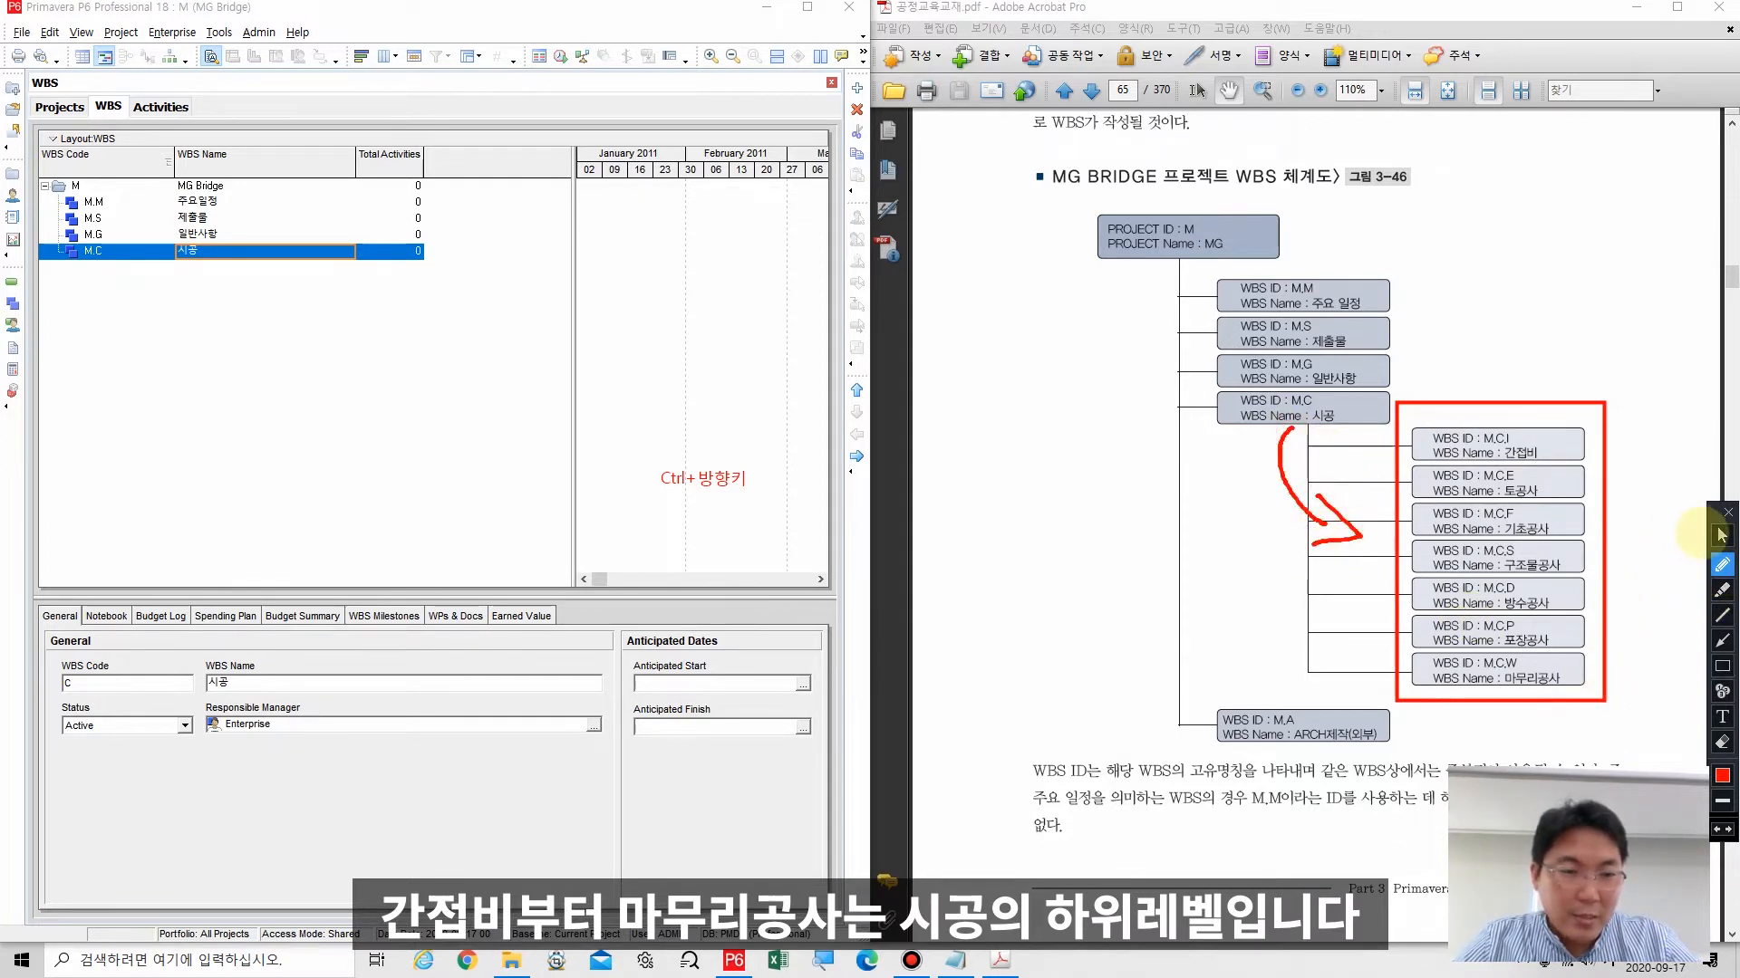
pyautogui.click(1721, 535)
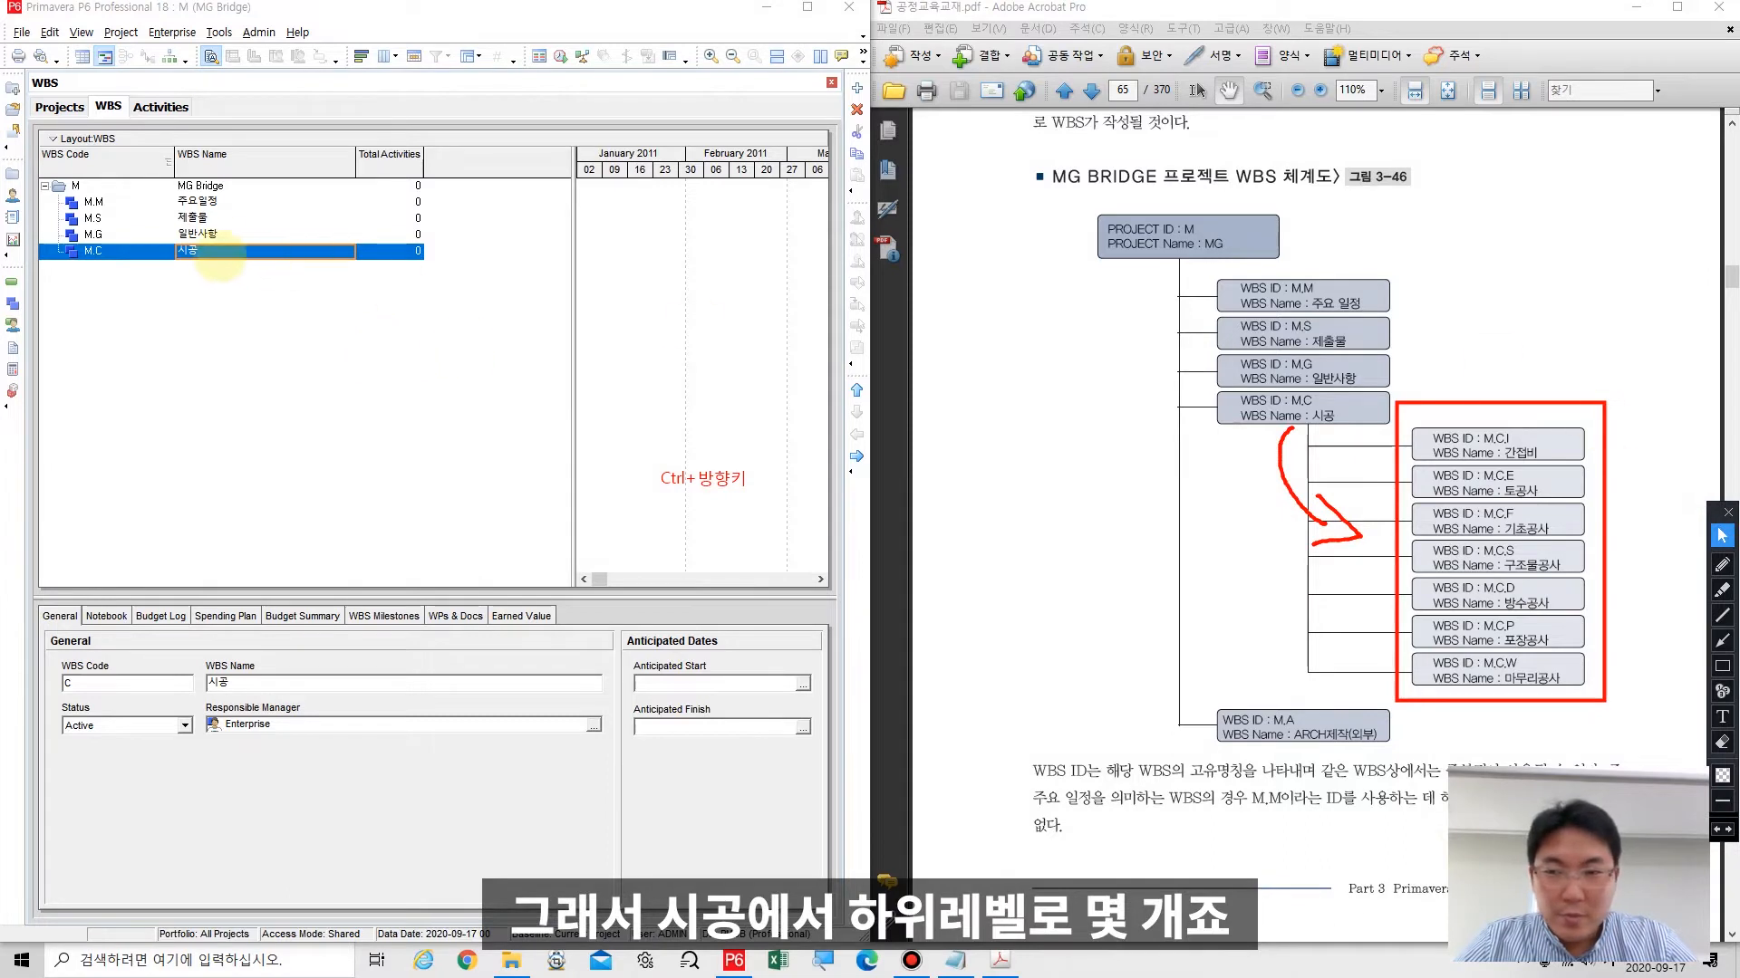
pyautogui.click(219, 254)
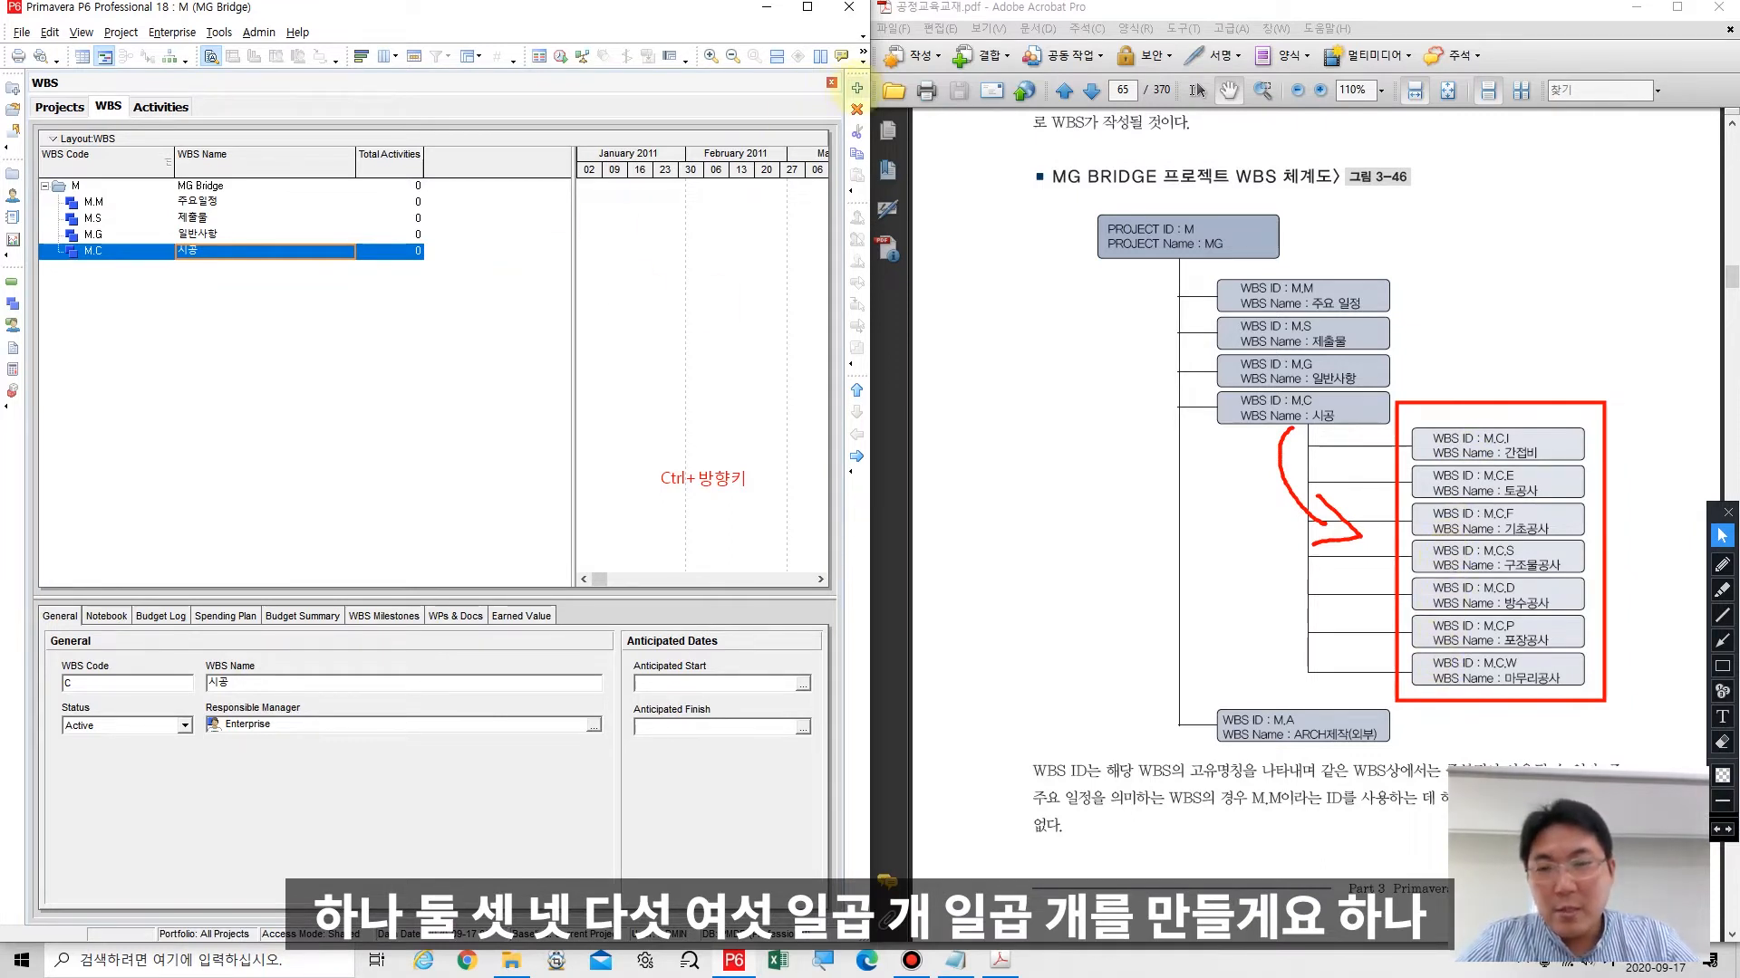
# Step: Add seven WBS elements, each nested under the previous one, below M.C "시공" and widen the WBS Code column
pyautogui.click(857, 88)
pyautogui.click(857, 88)
pyautogui.click(857, 88)
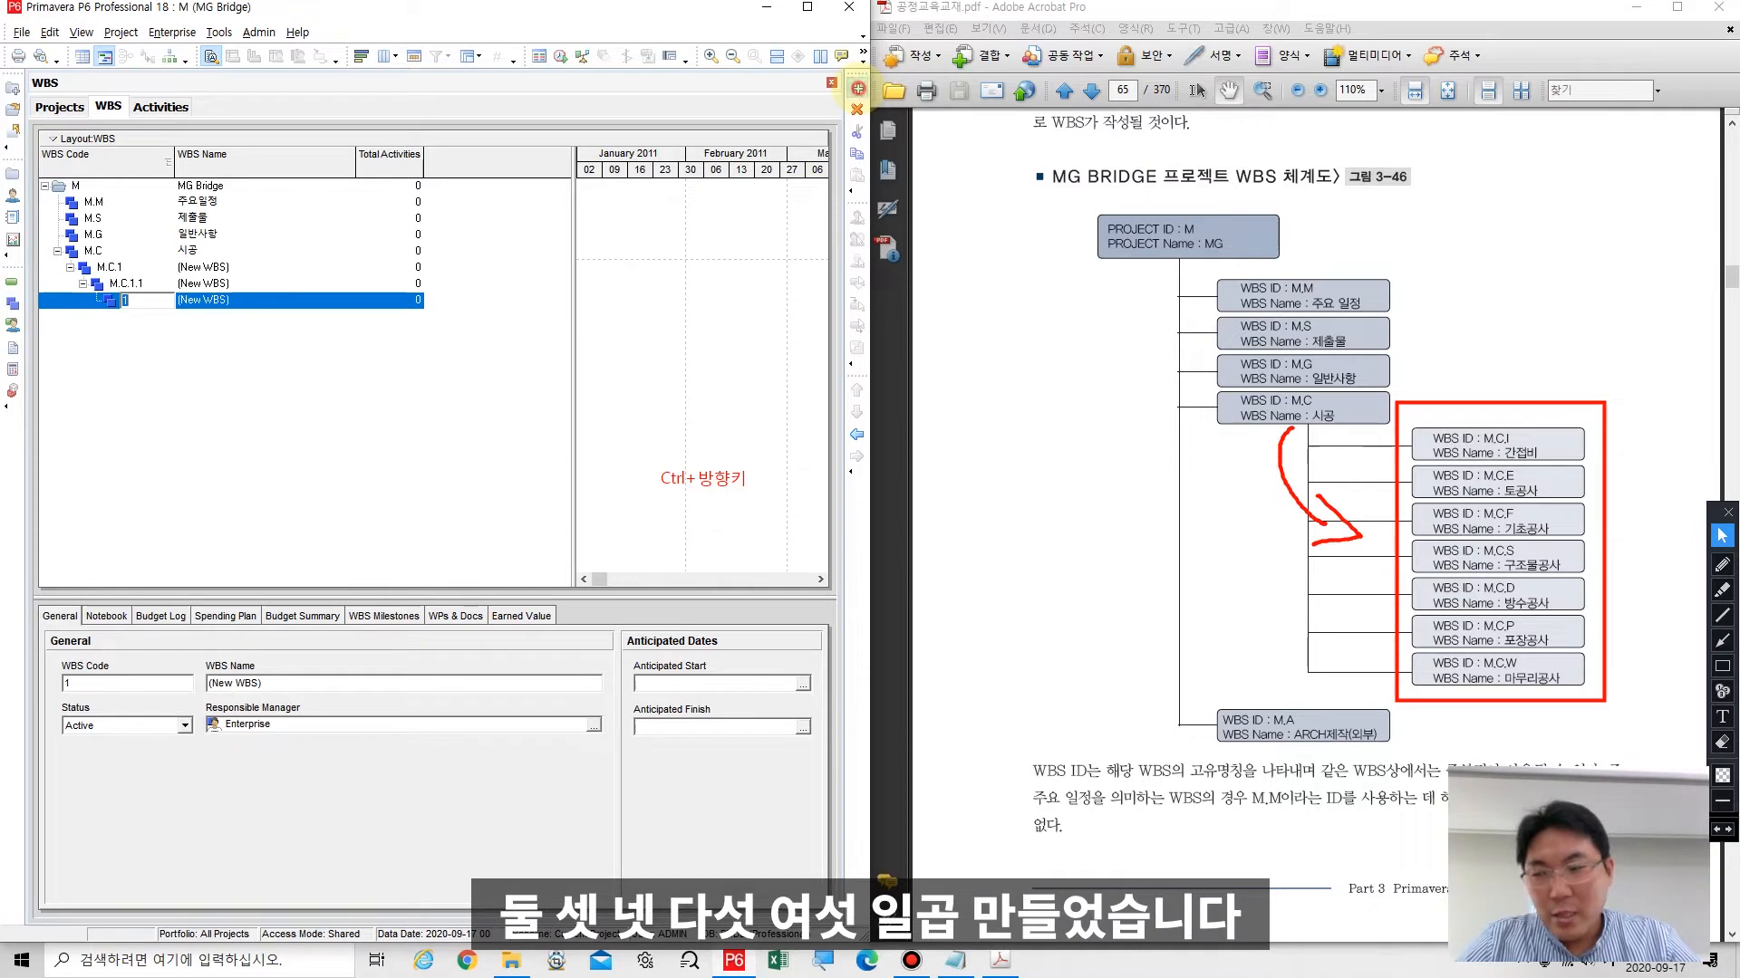
pyautogui.click(857, 88)
pyautogui.click(857, 88)
pyautogui.click(857, 88)
pyautogui.click(857, 88)
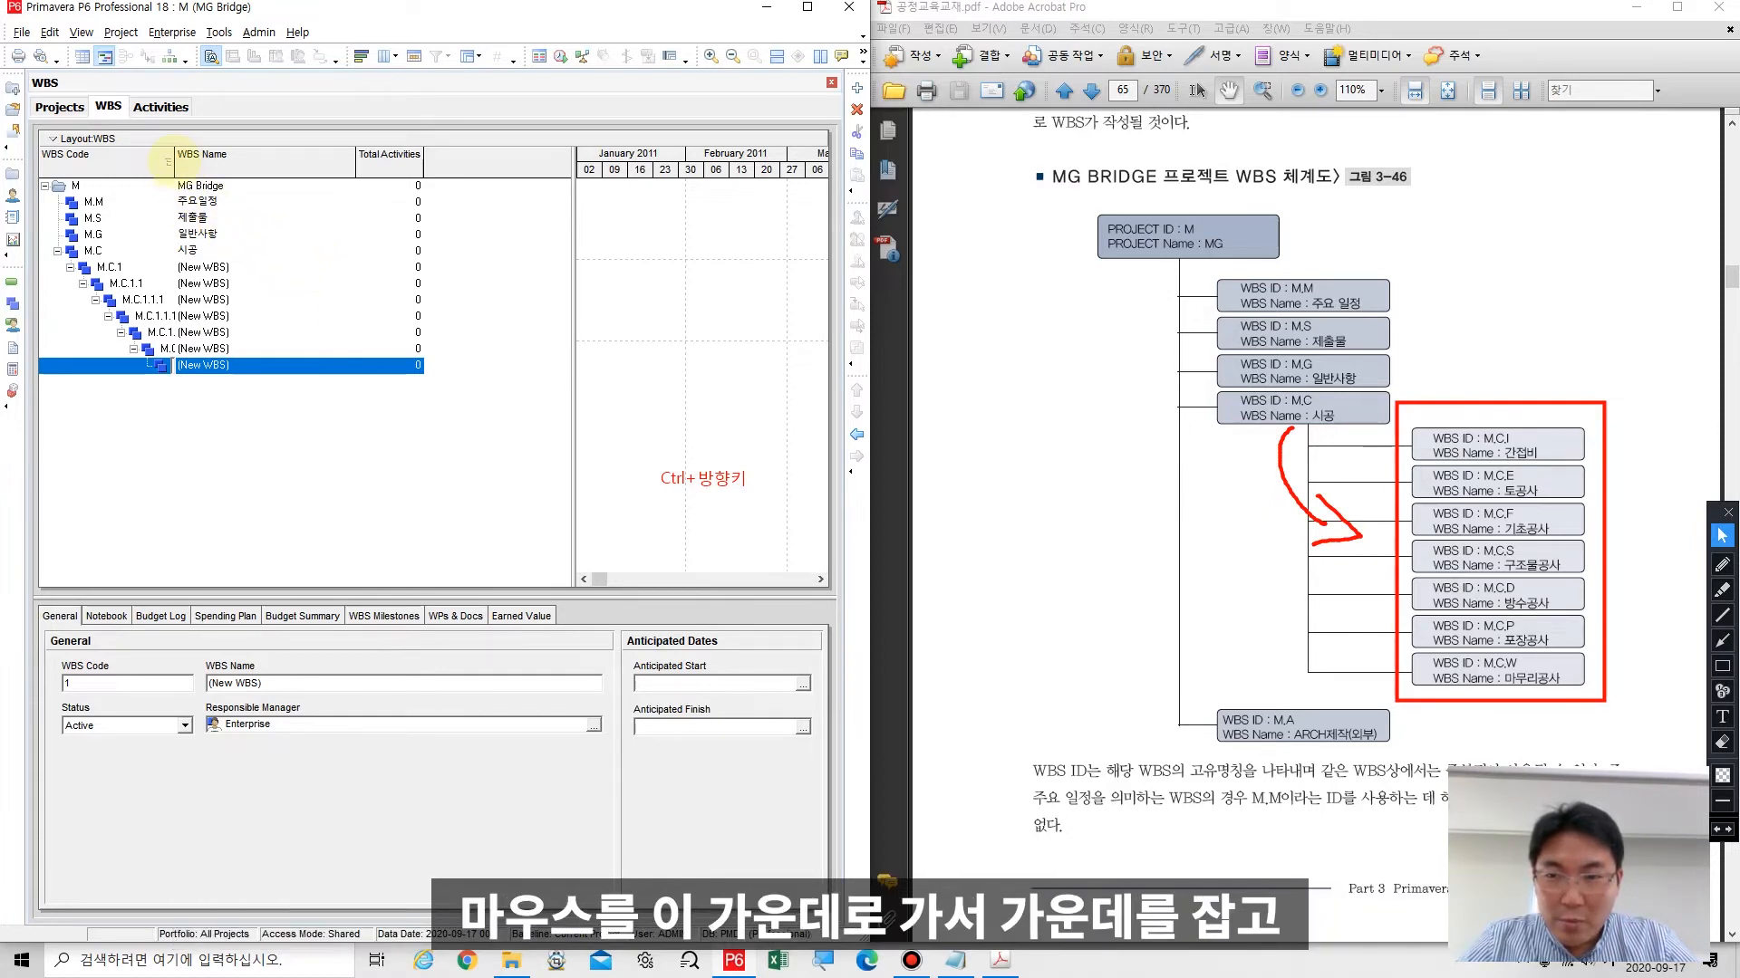
pyautogui.moveTo(169, 162); pyautogui.dragTo(280, 160)
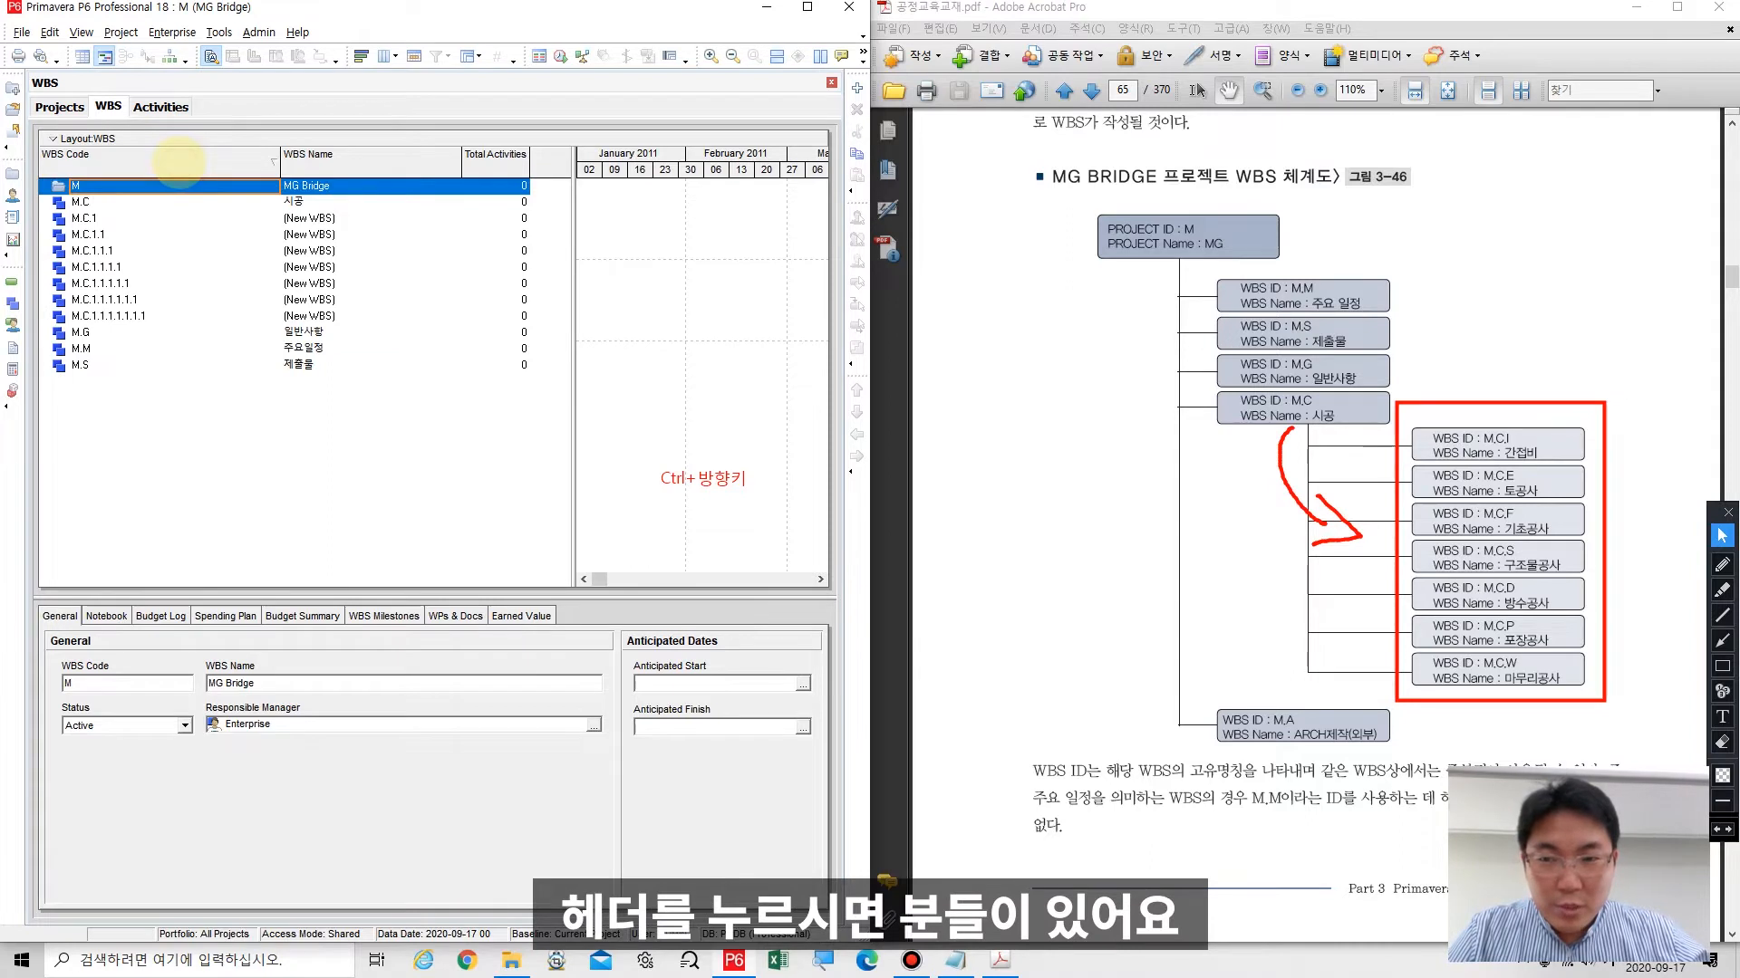
# Step: Change the sort order by WBS Code and highlight that column header's sort marker in yellow
pyautogui.click(178, 162)
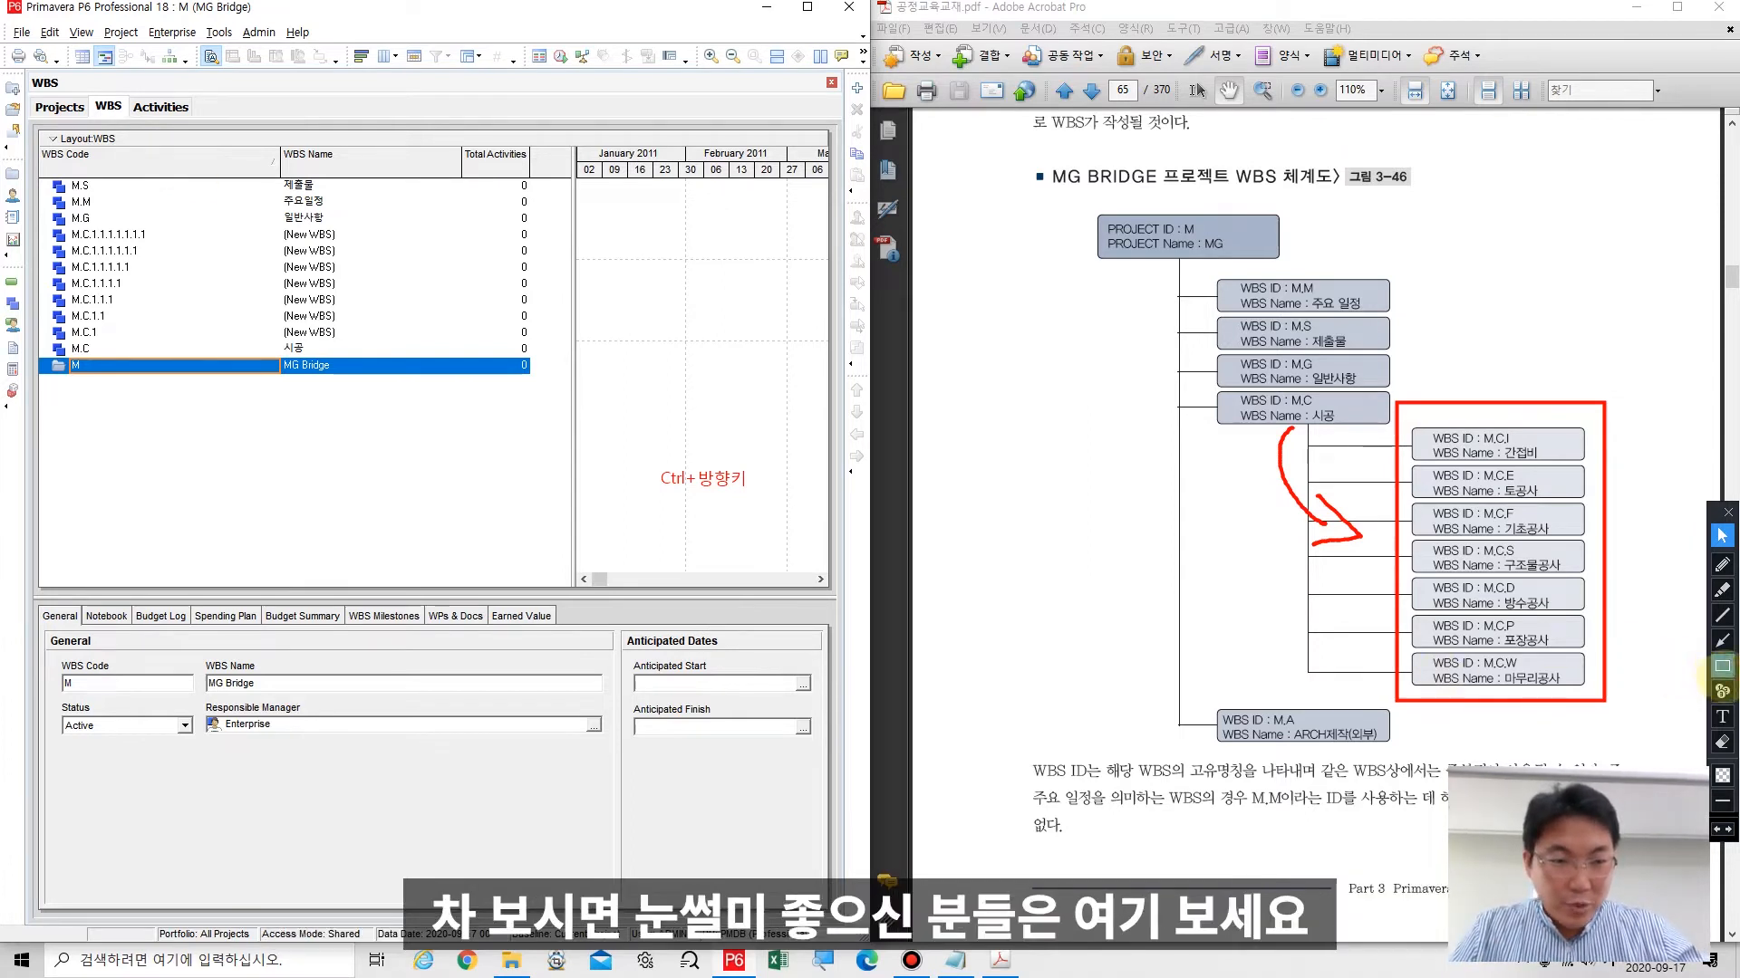
pyautogui.click(1721, 590)
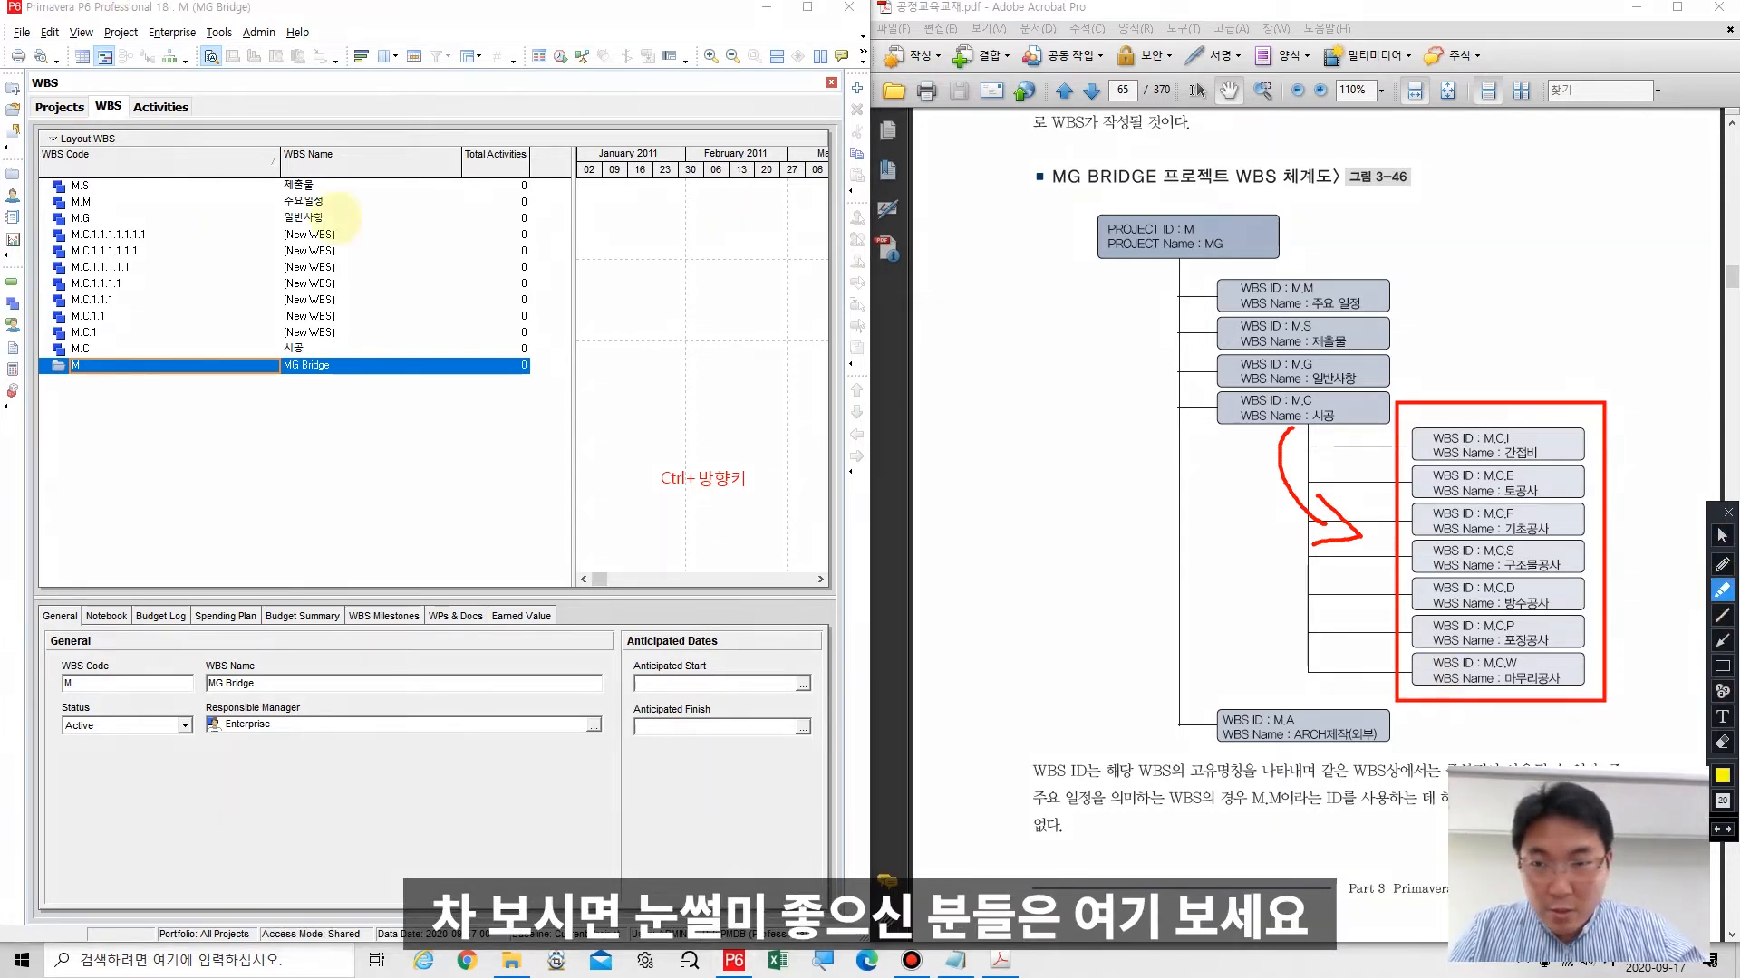
pyautogui.moveTo(334, 192)
pyautogui.mouseDown()
pyautogui.moveTo(286, 192)
pyautogui.moveTo(313, 134)
pyautogui.moveTo(258, 177)
pyautogui.mouseUp()
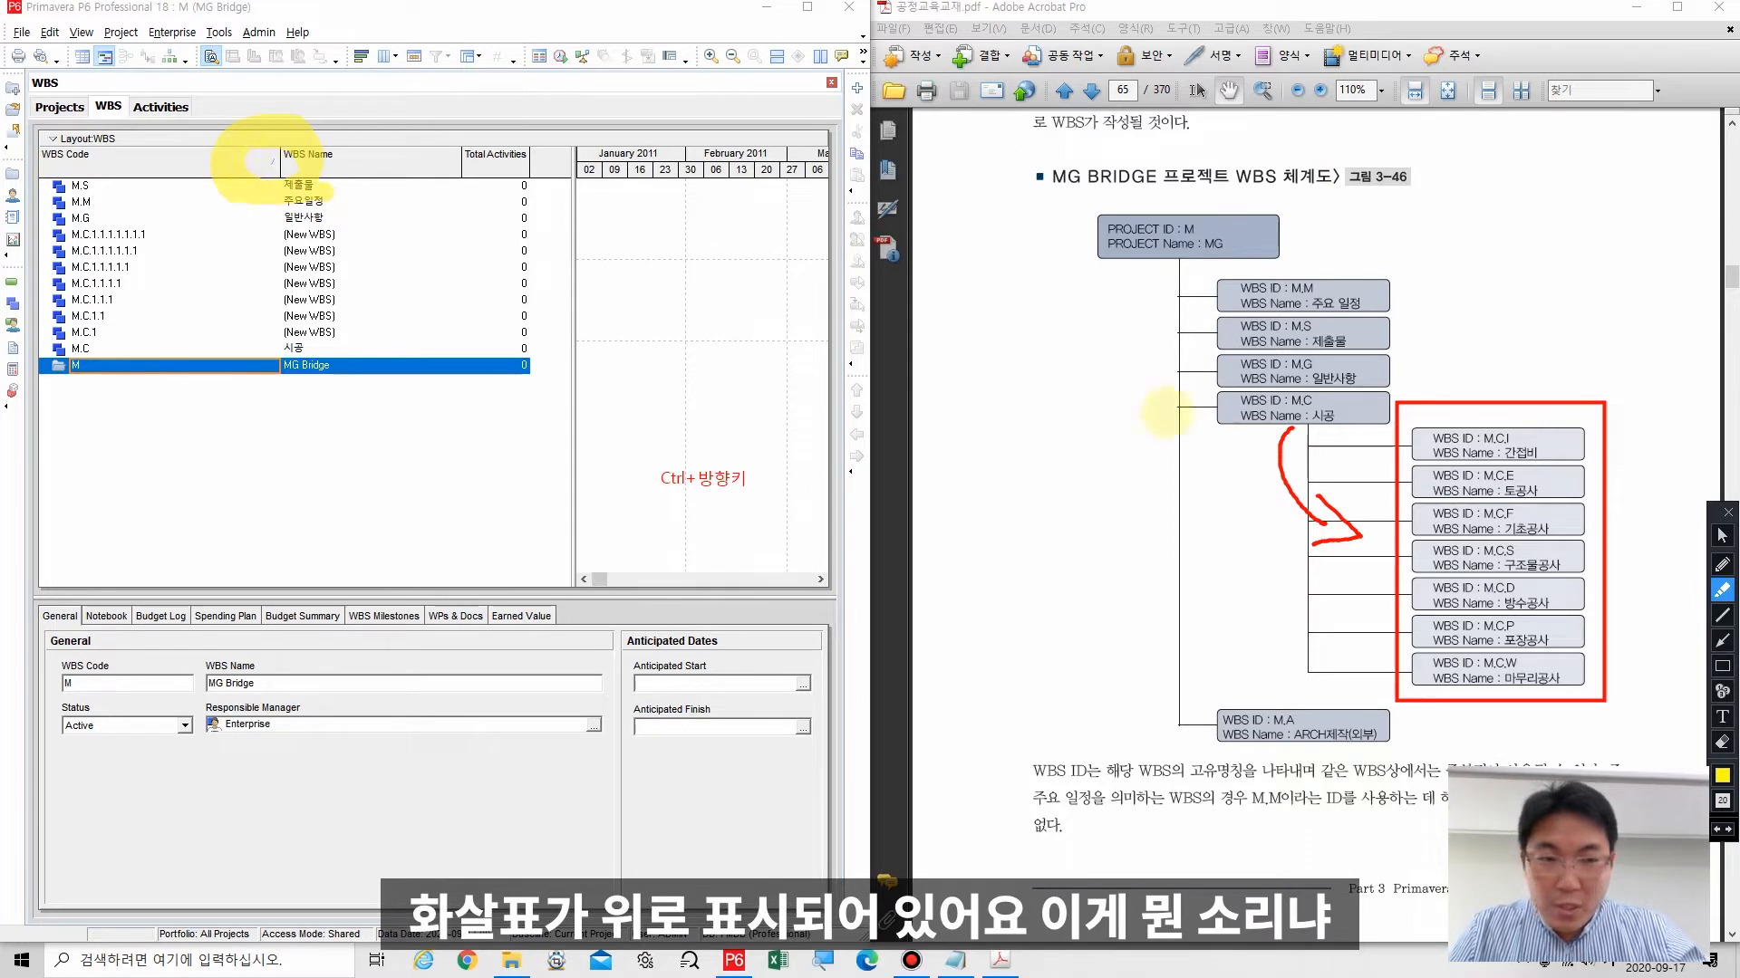
pyautogui.click(1721, 535)
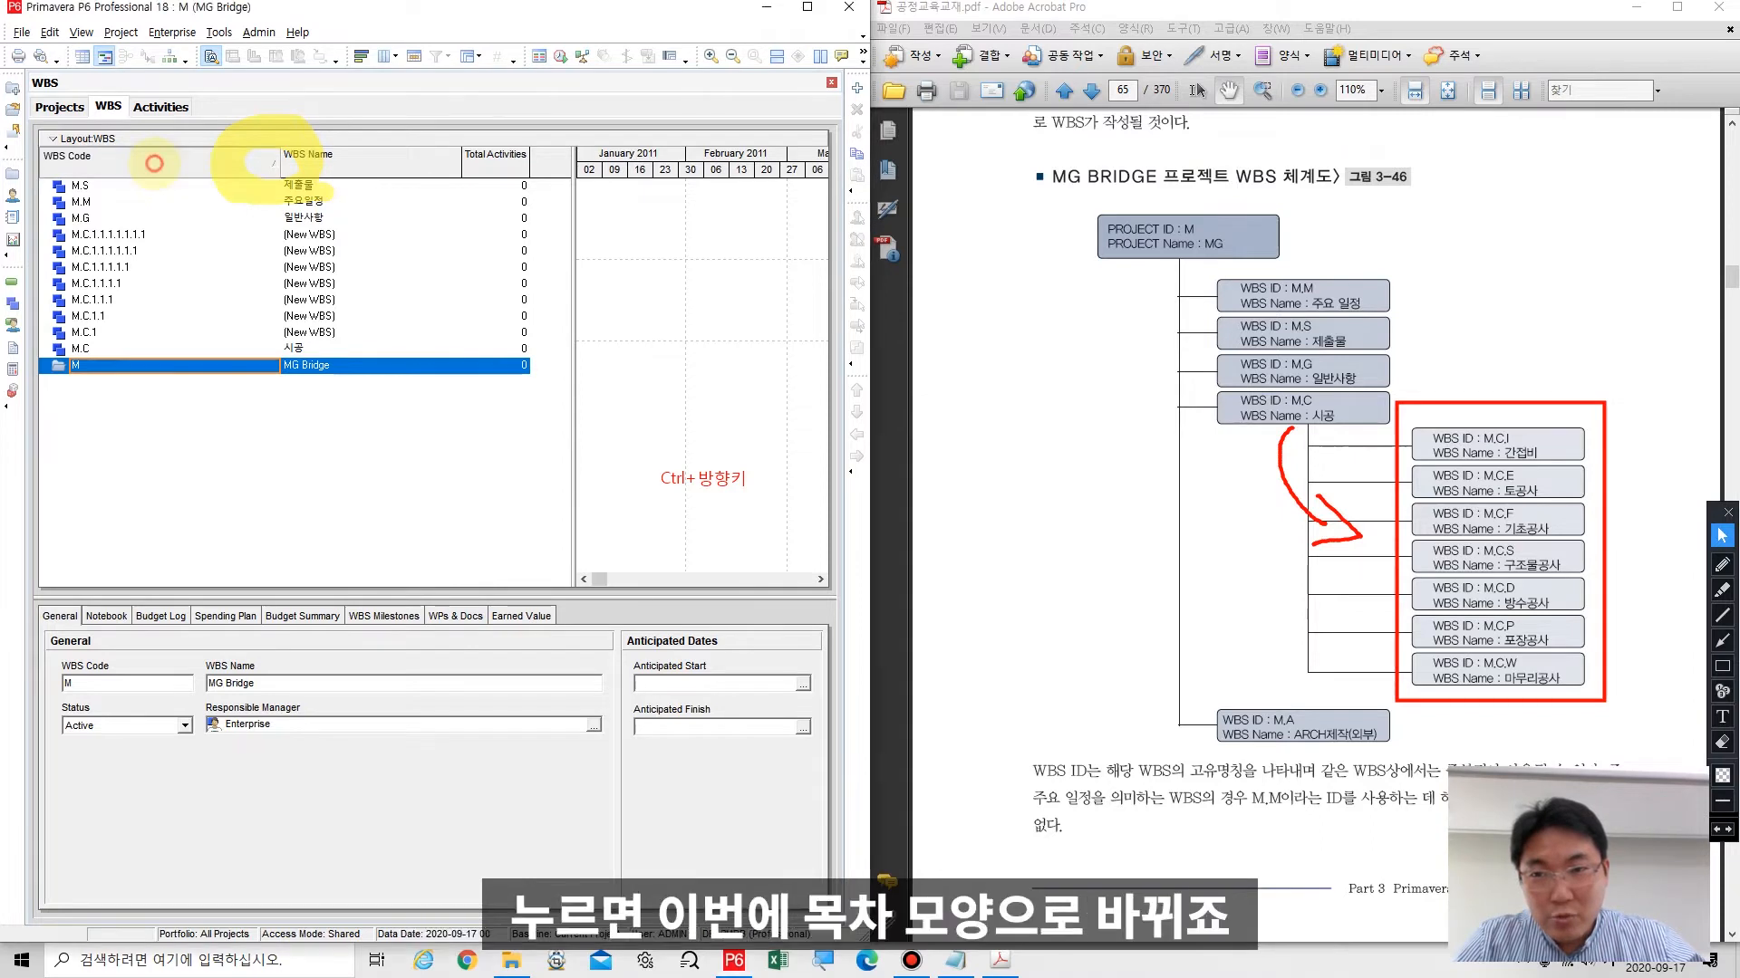
# Step: Cycle the WBS Code sort orders back to the hierarchical display and erase all screen annotations
pyautogui.click(258, 161)
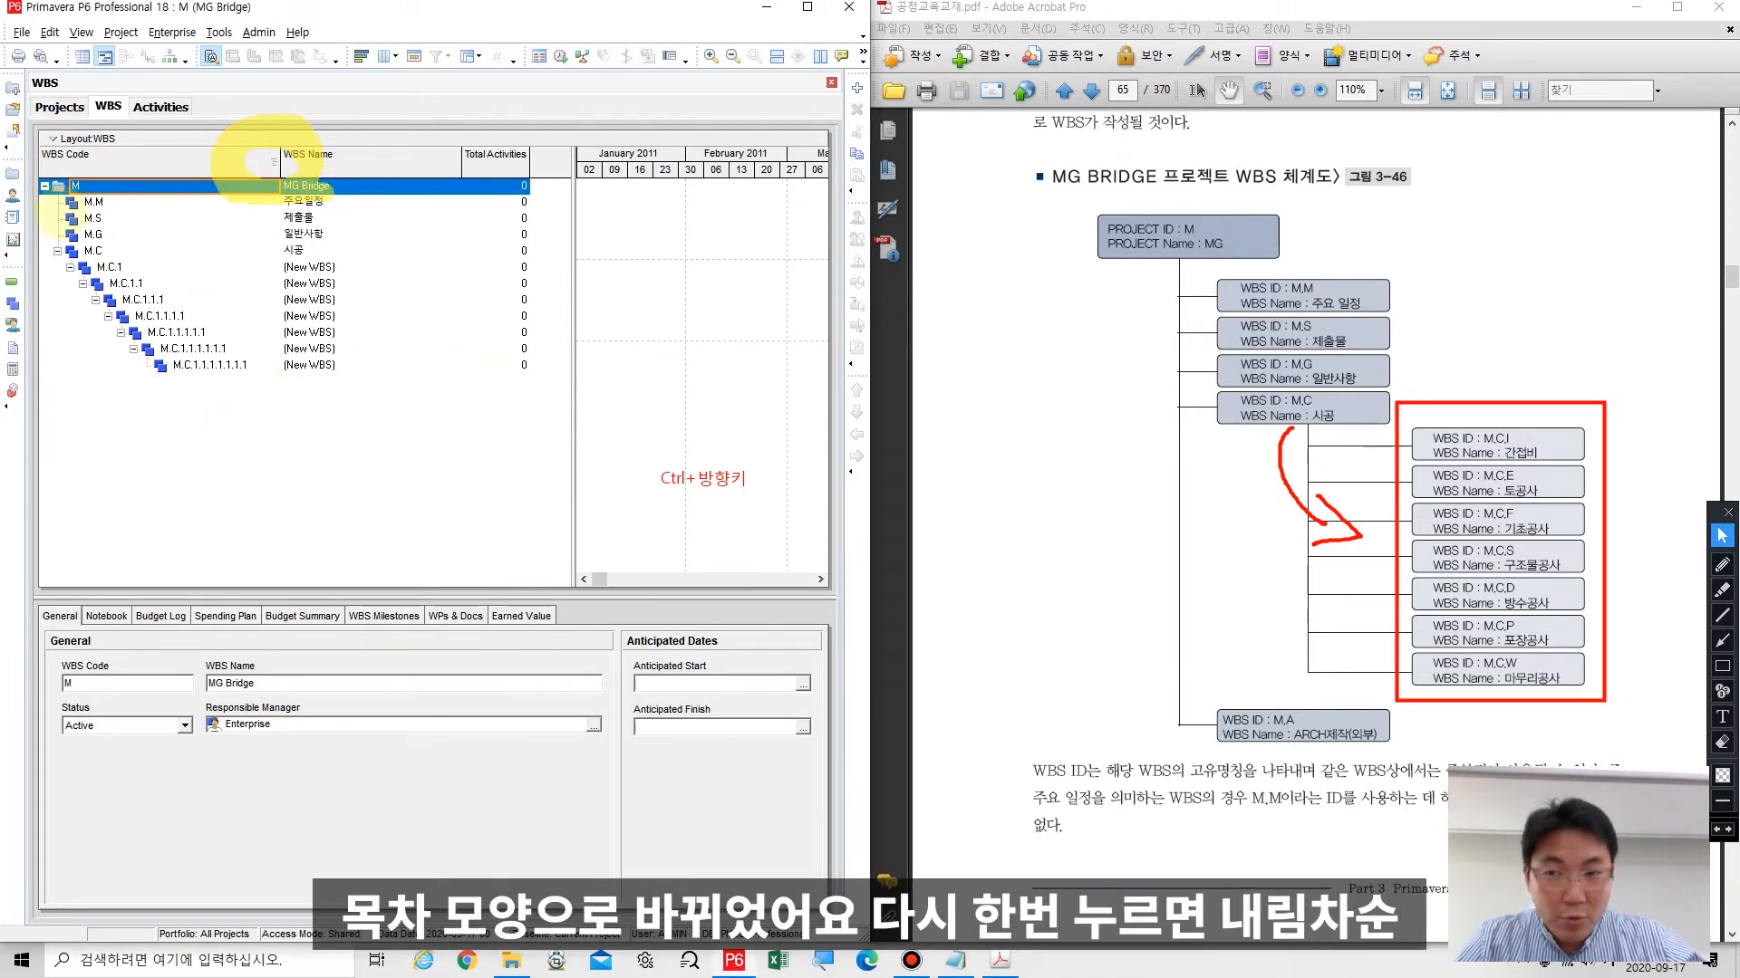
pyautogui.click(165, 161)
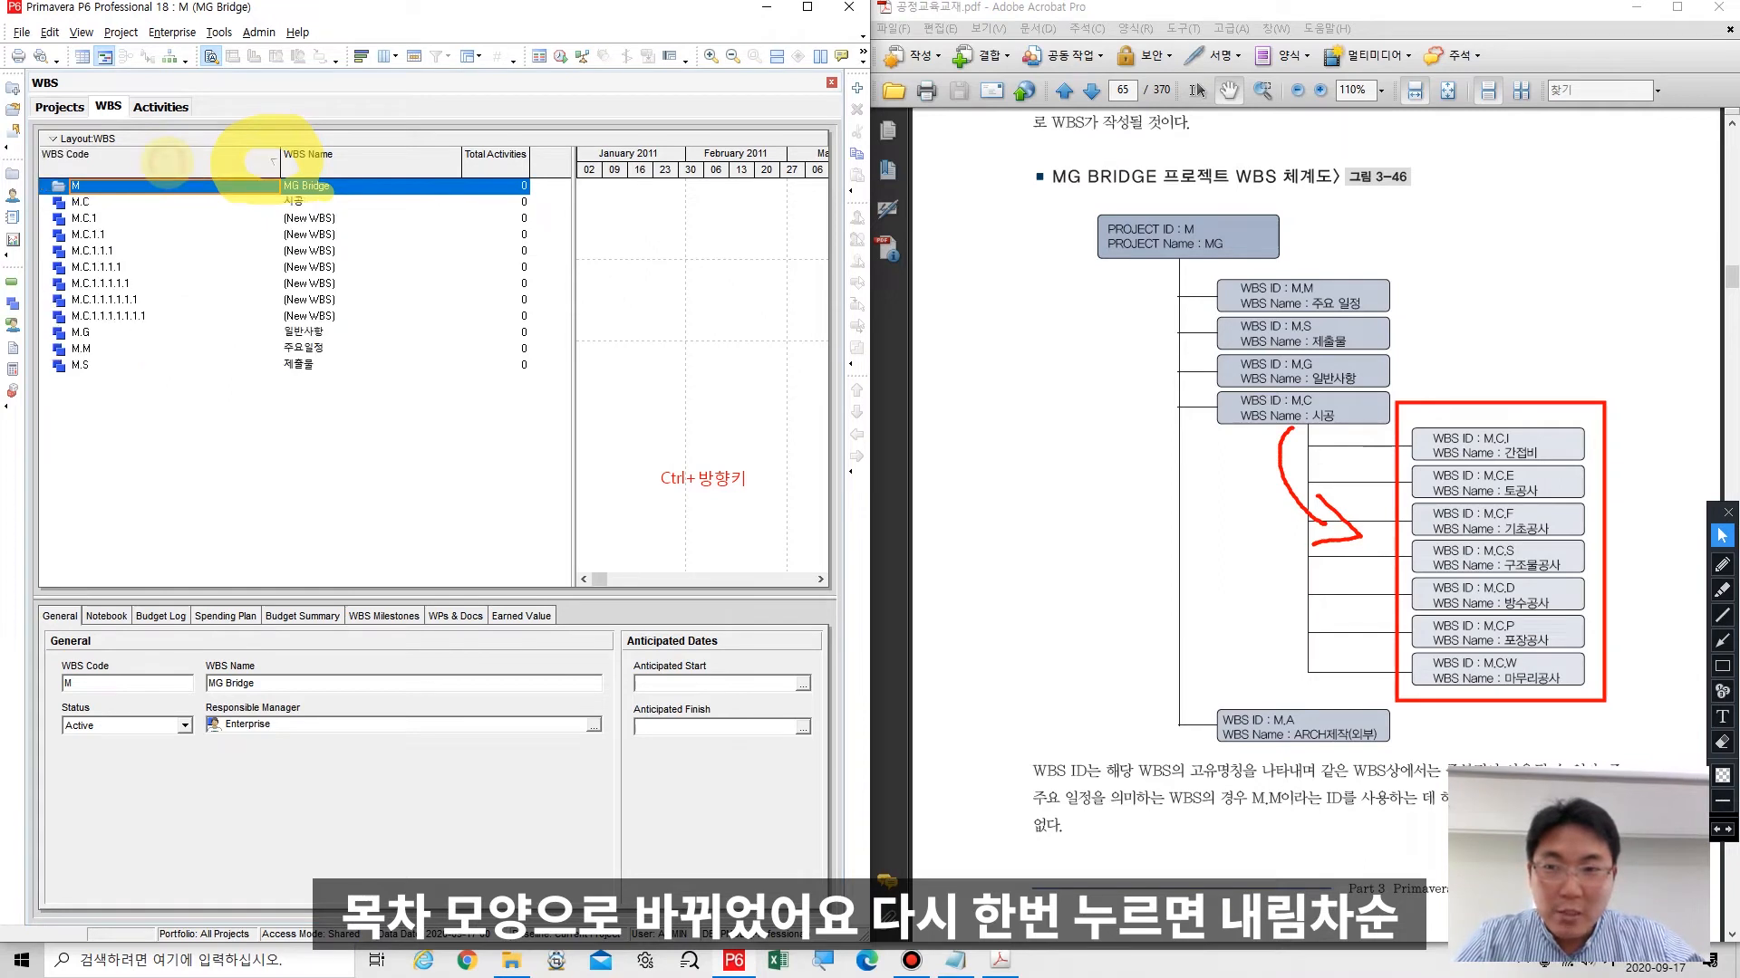
pyautogui.click(167, 161)
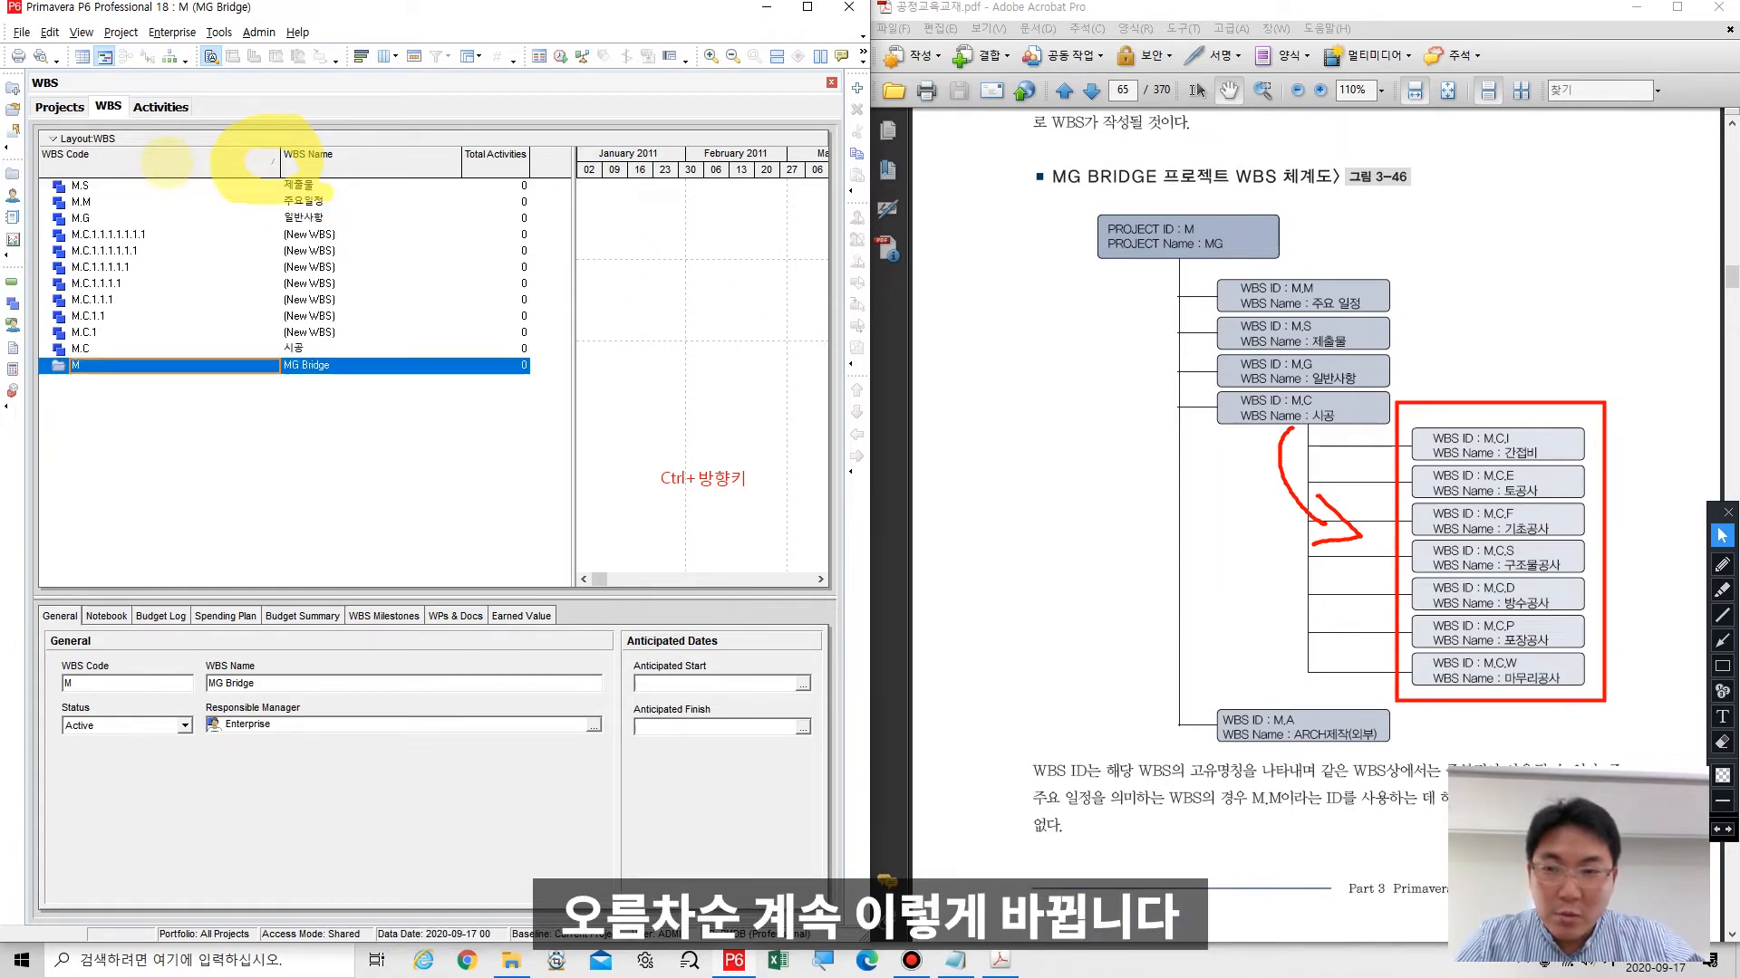
pyautogui.click(167, 161)
pyautogui.click(167, 161)
pyautogui.click(167, 161)
pyautogui.click(167, 161)
pyautogui.click(167, 161)
pyautogui.click(166, 162)
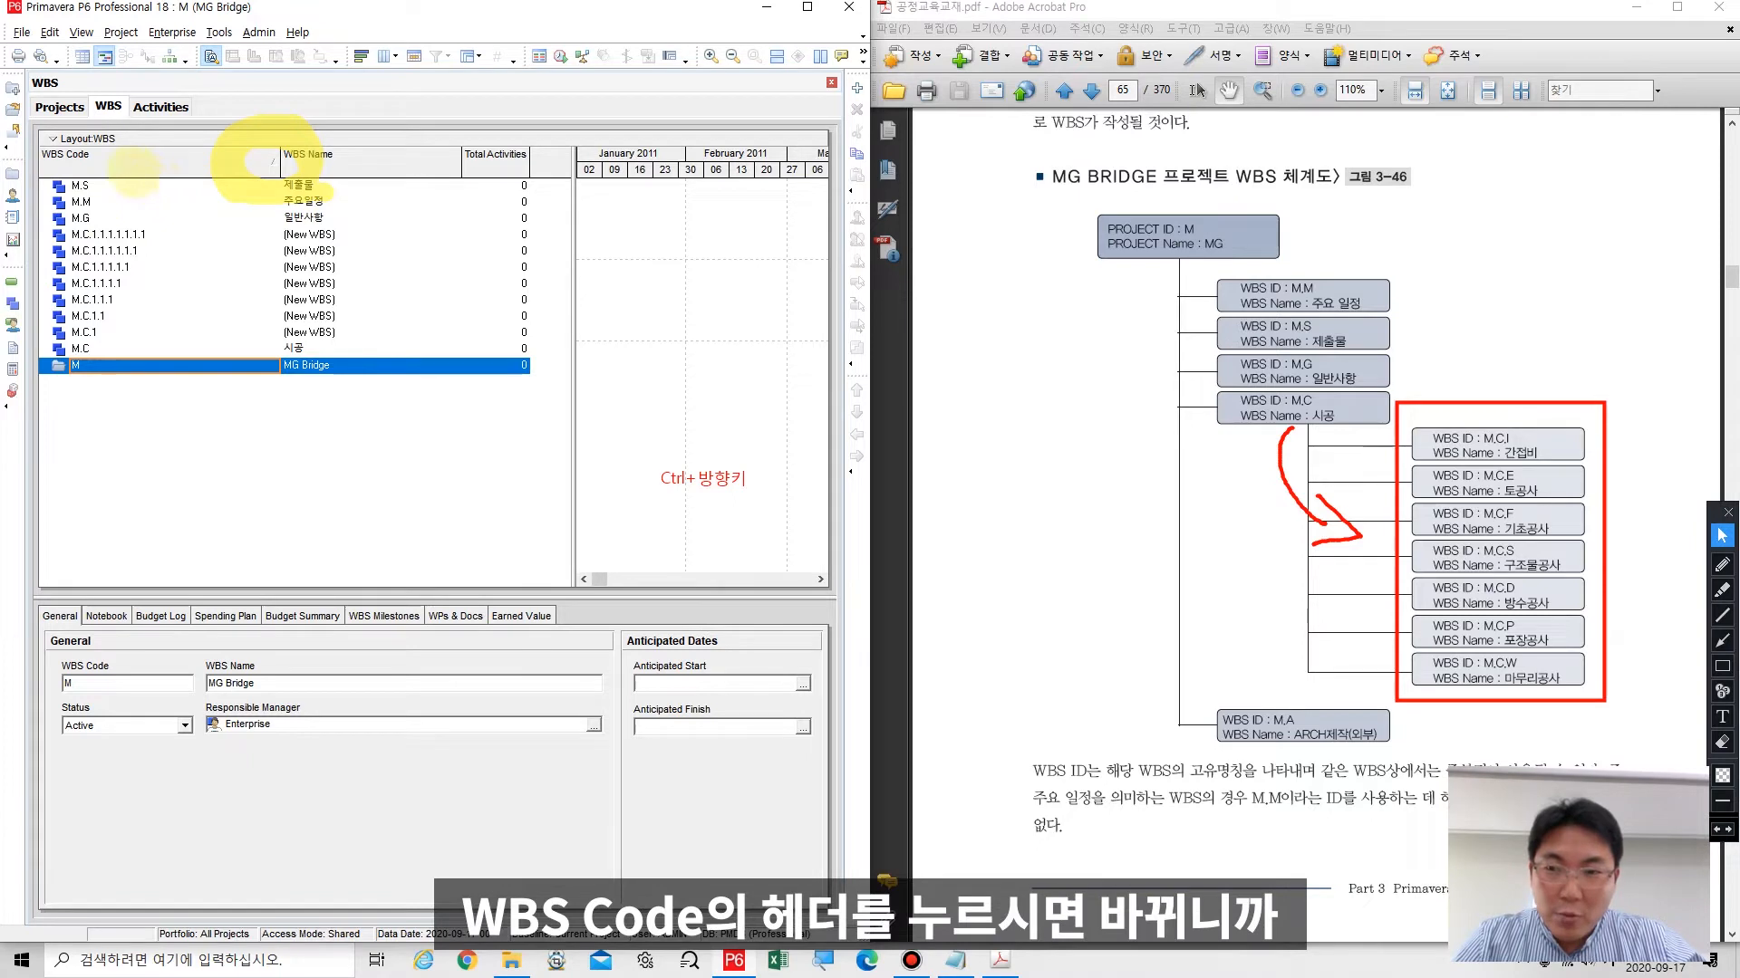
pyautogui.click(263, 161)
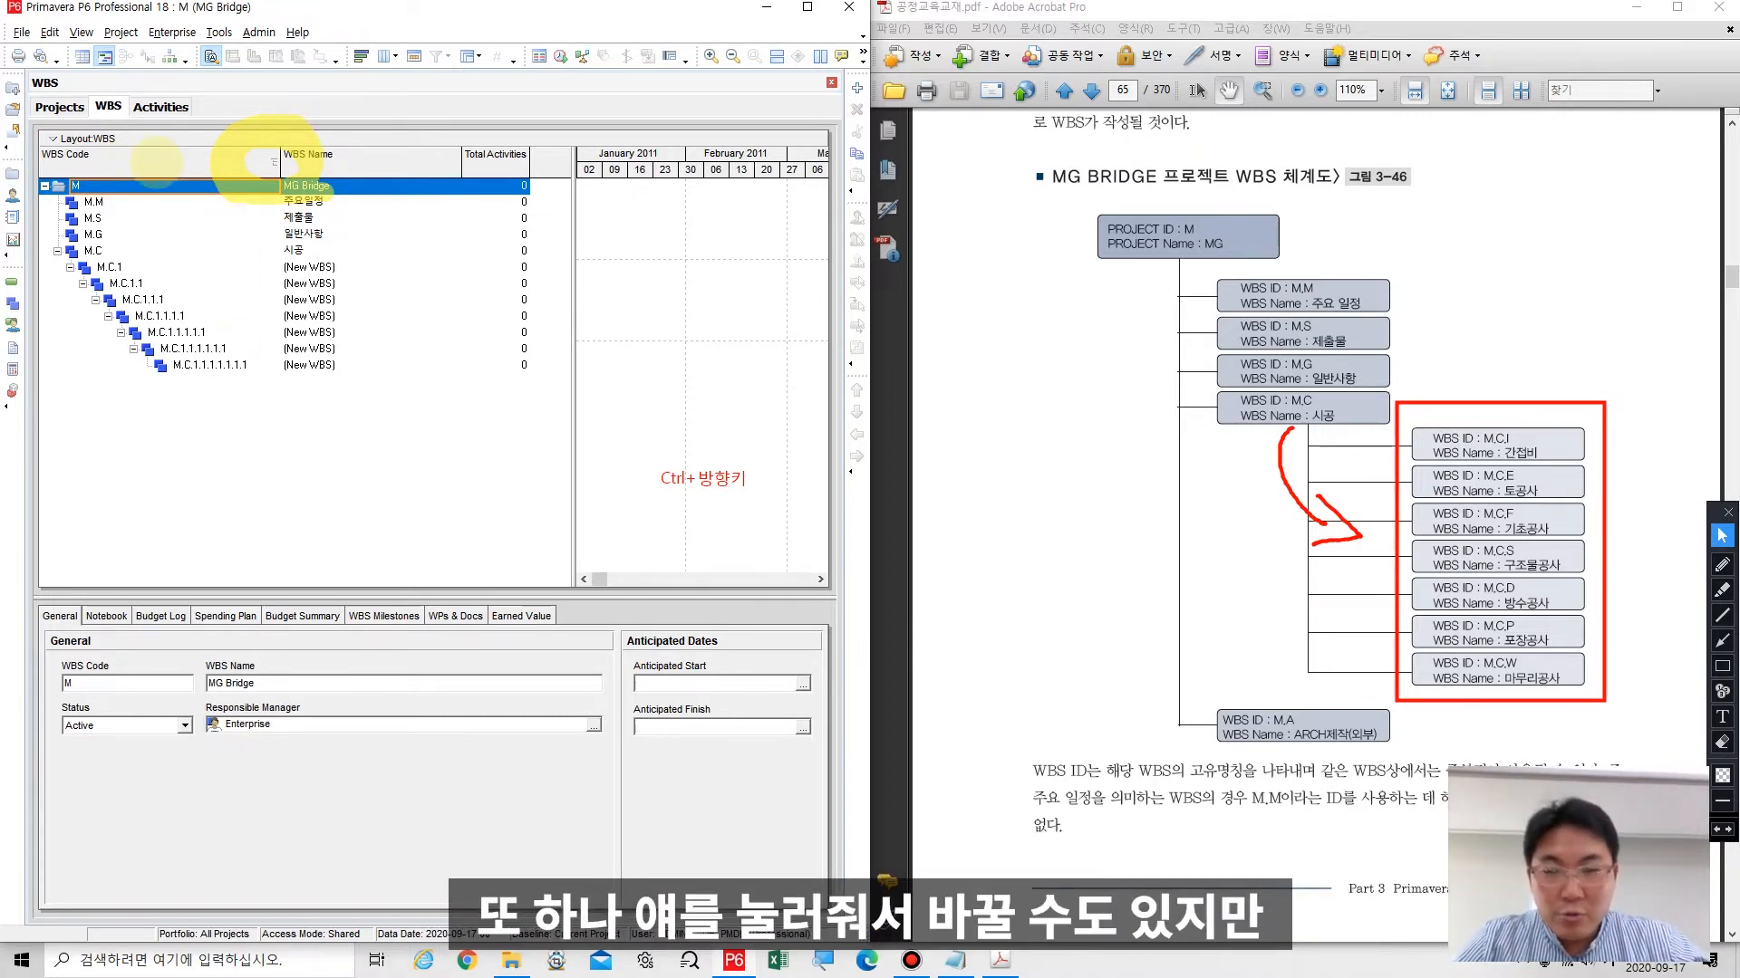
pyautogui.doubleClick(1722, 742)
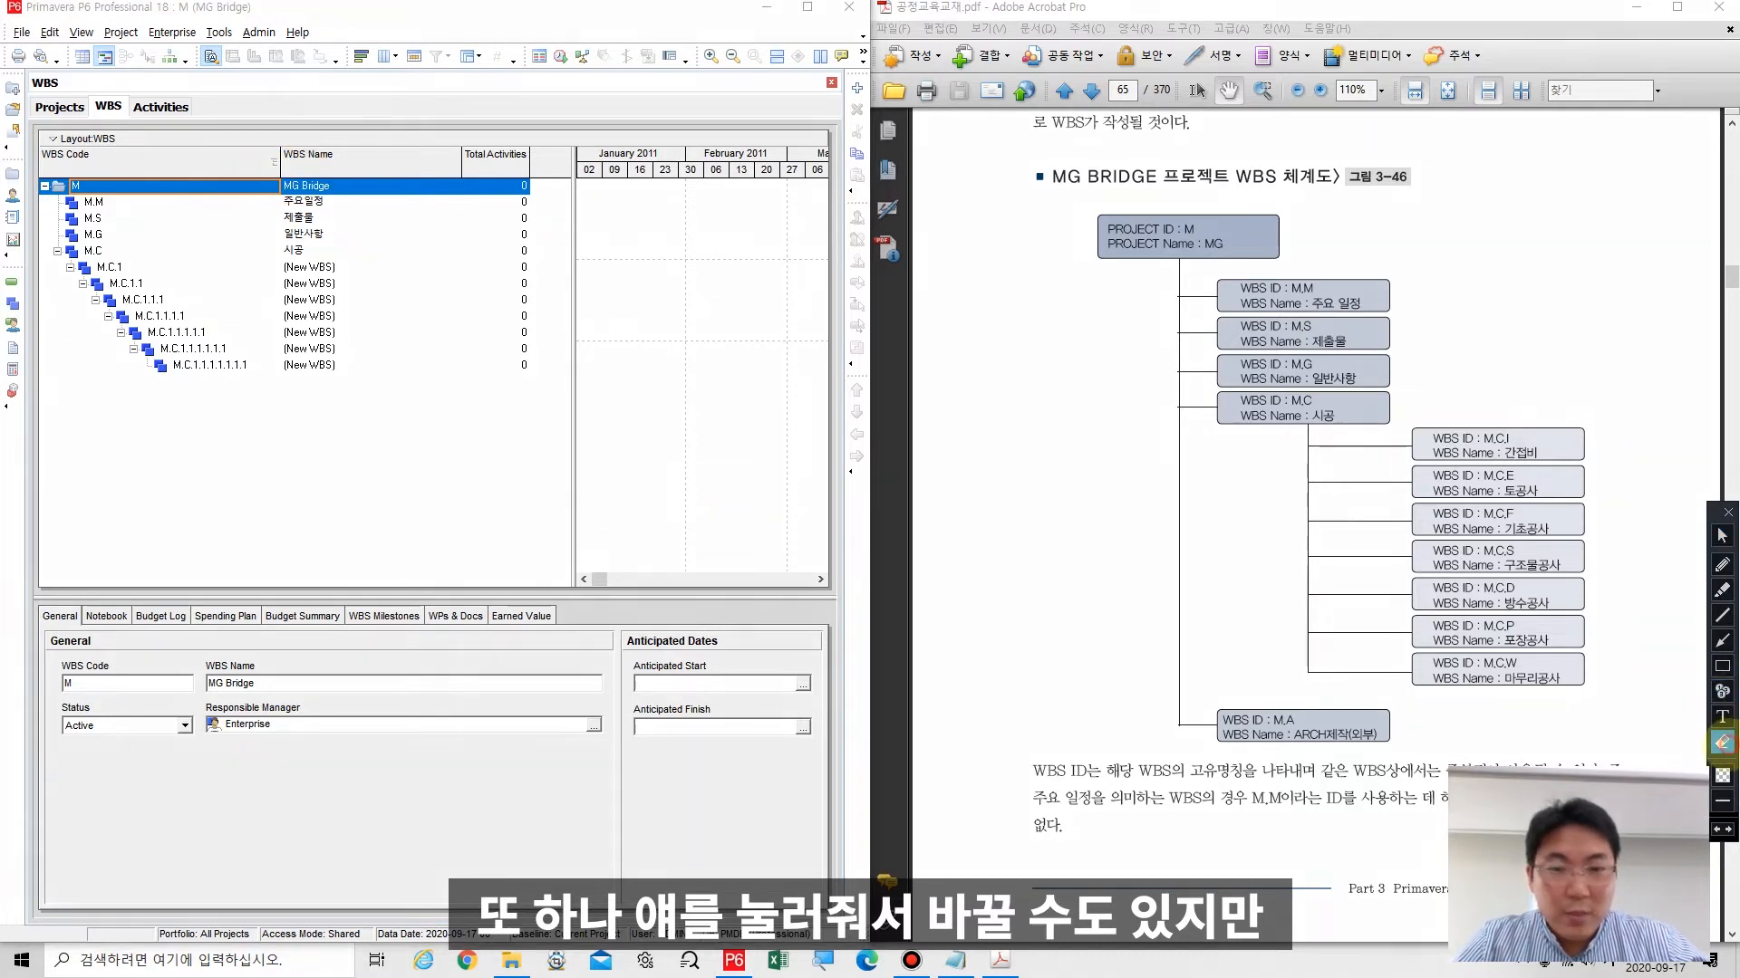
pyautogui.click(1722, 536)
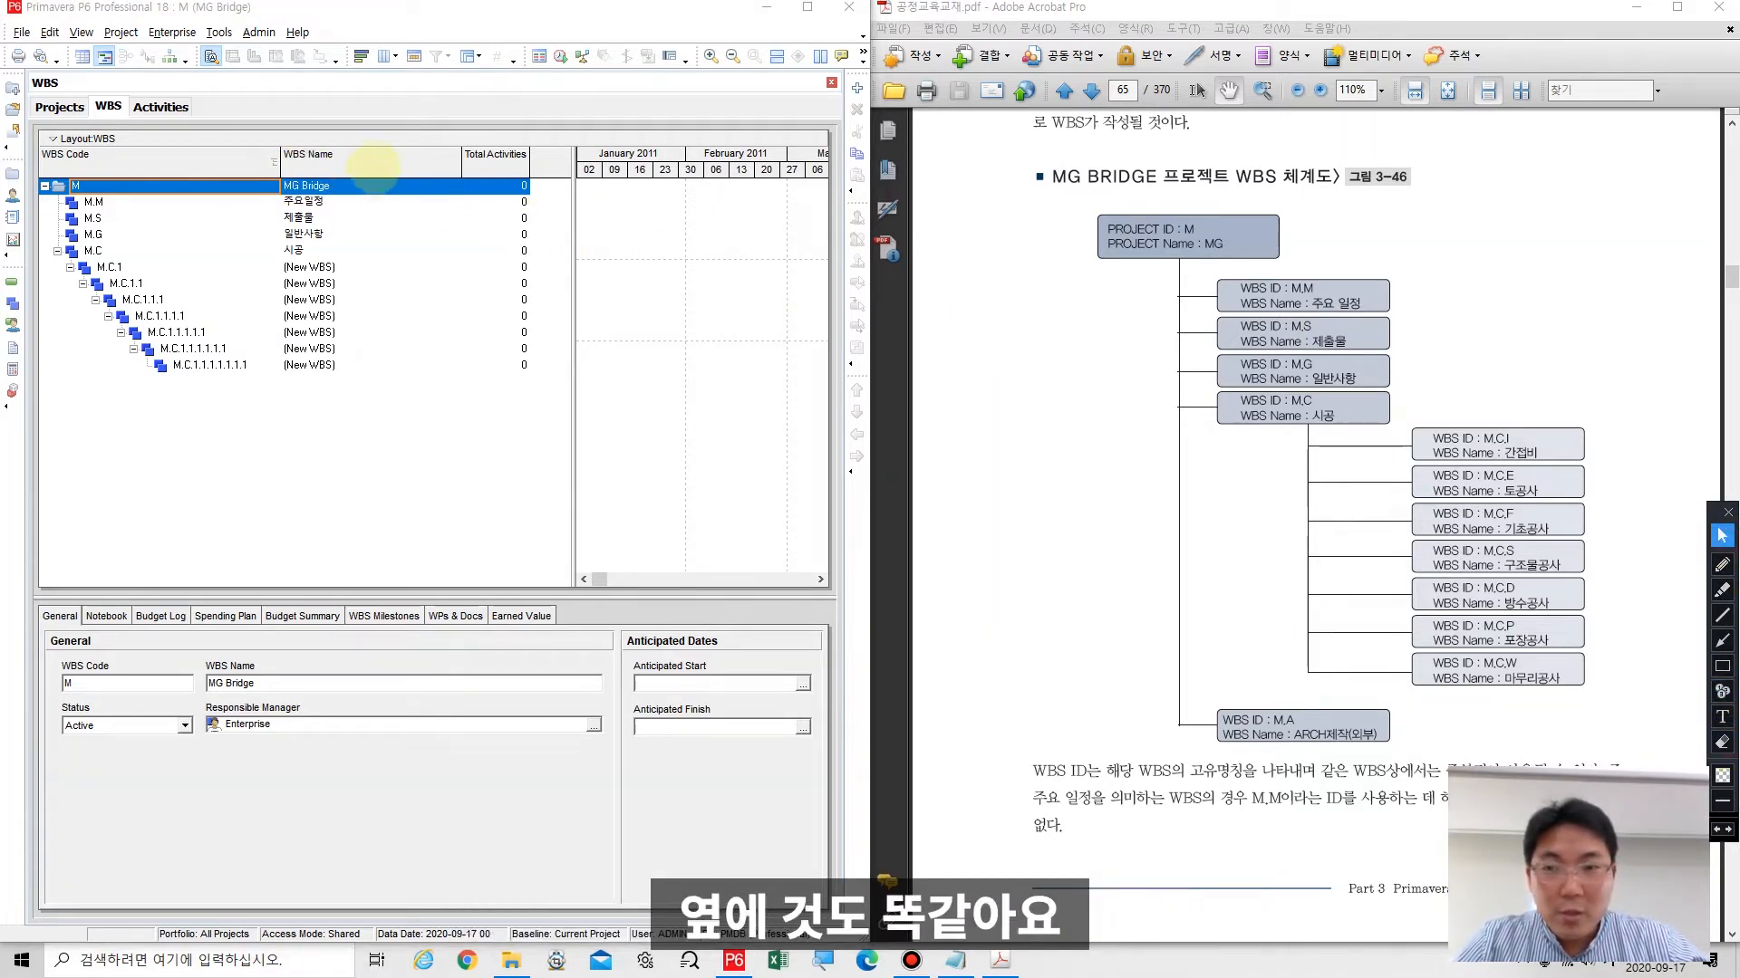
# Step: Demonstrate sorting the list by WBS Name and by Total Activities, ending in the hierarchical display
pyautogui.click(374, 166)
pyautogui.click(373, 166)
pyautogui.click(371, 164)
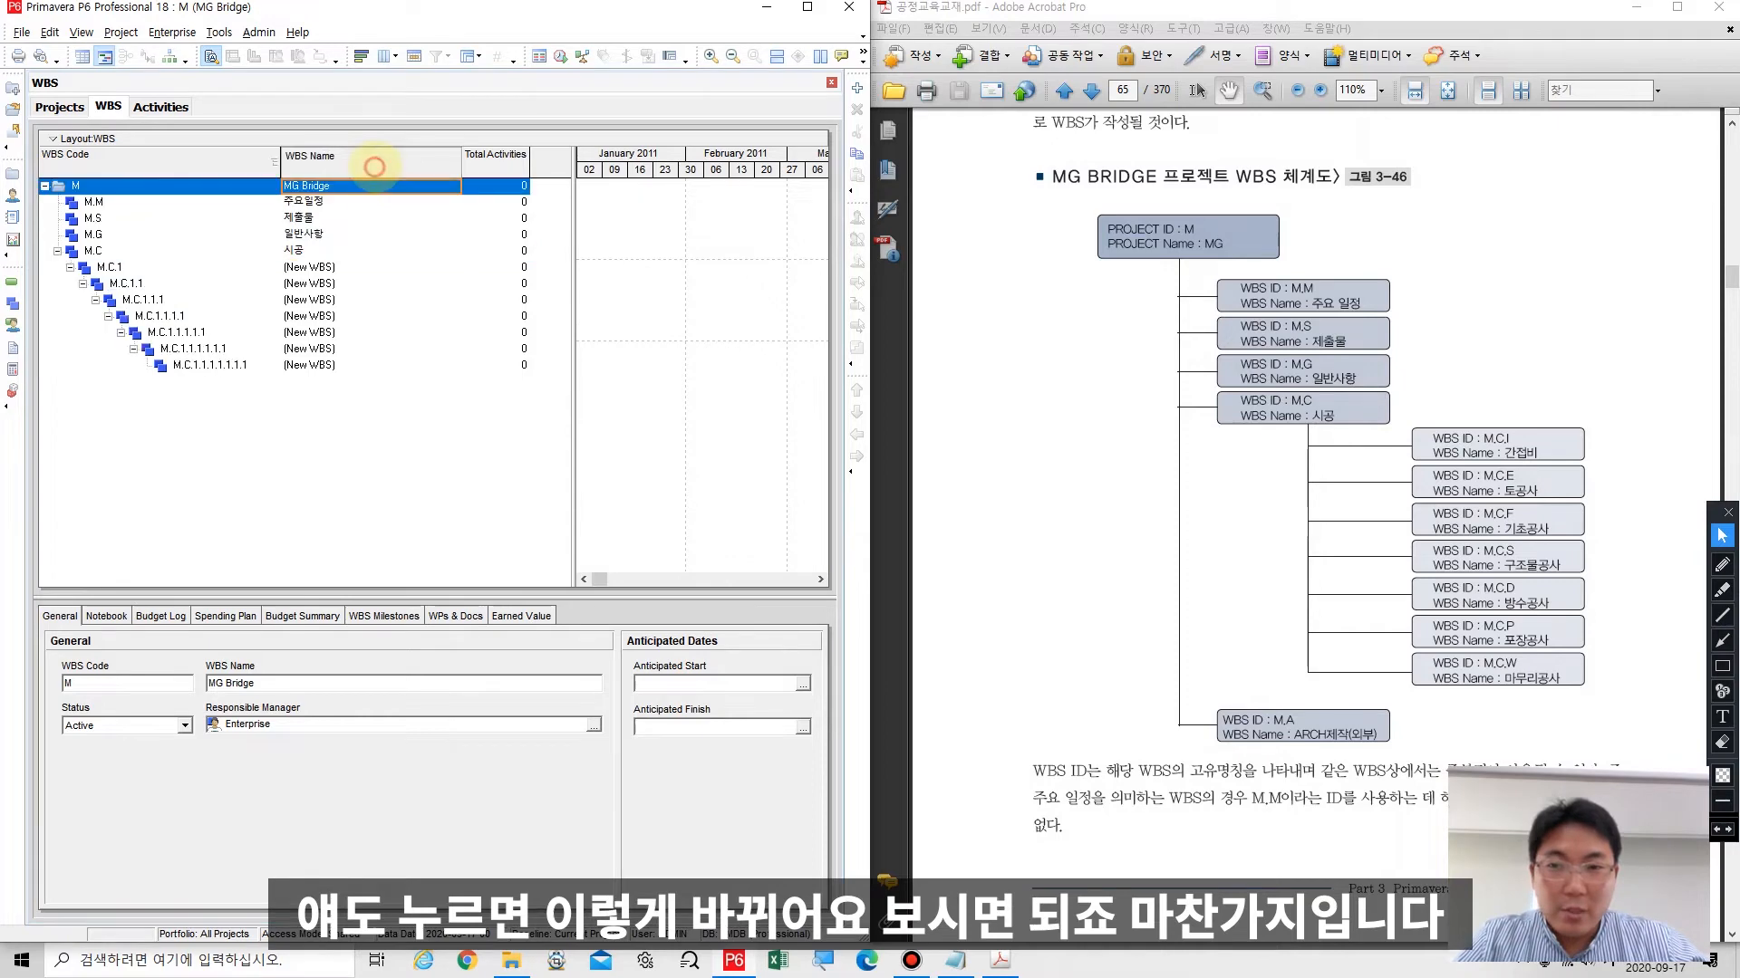
pyautogui.click(371, 164)
pyautogui.click(371, 164)
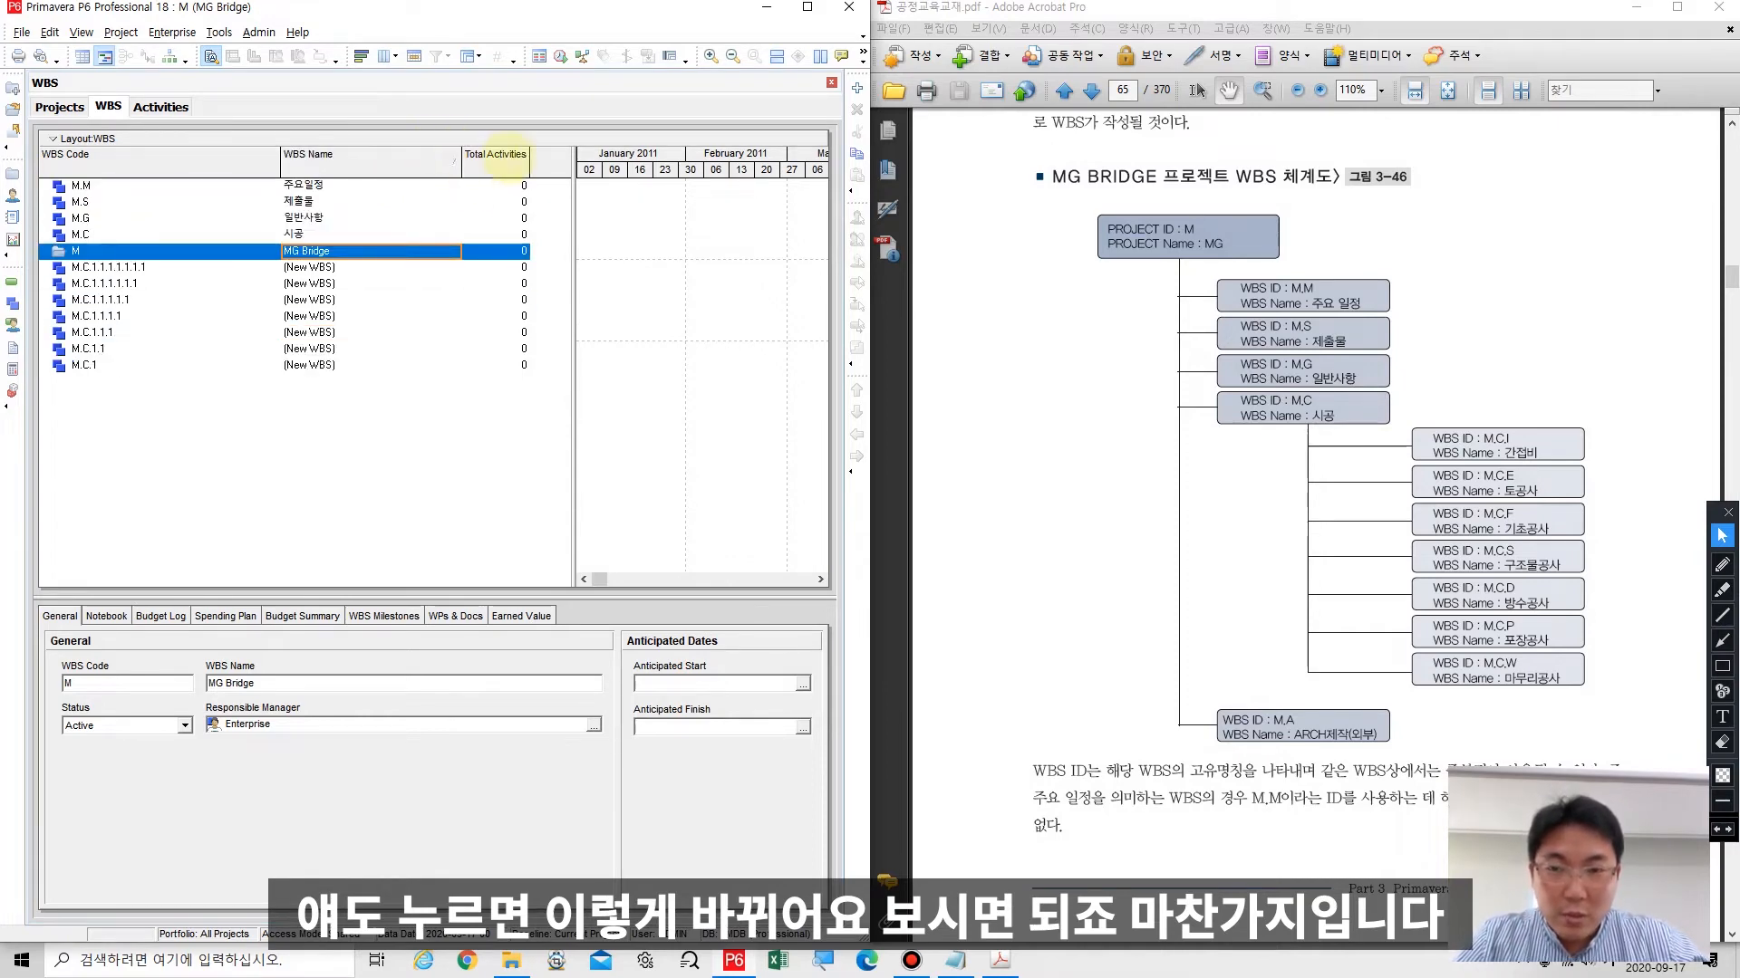
pyautogui.click(506, 163)
pyautogui.click(508, 163)
pyautogui.click(508, 162)
pyautogui.click(507, 163)
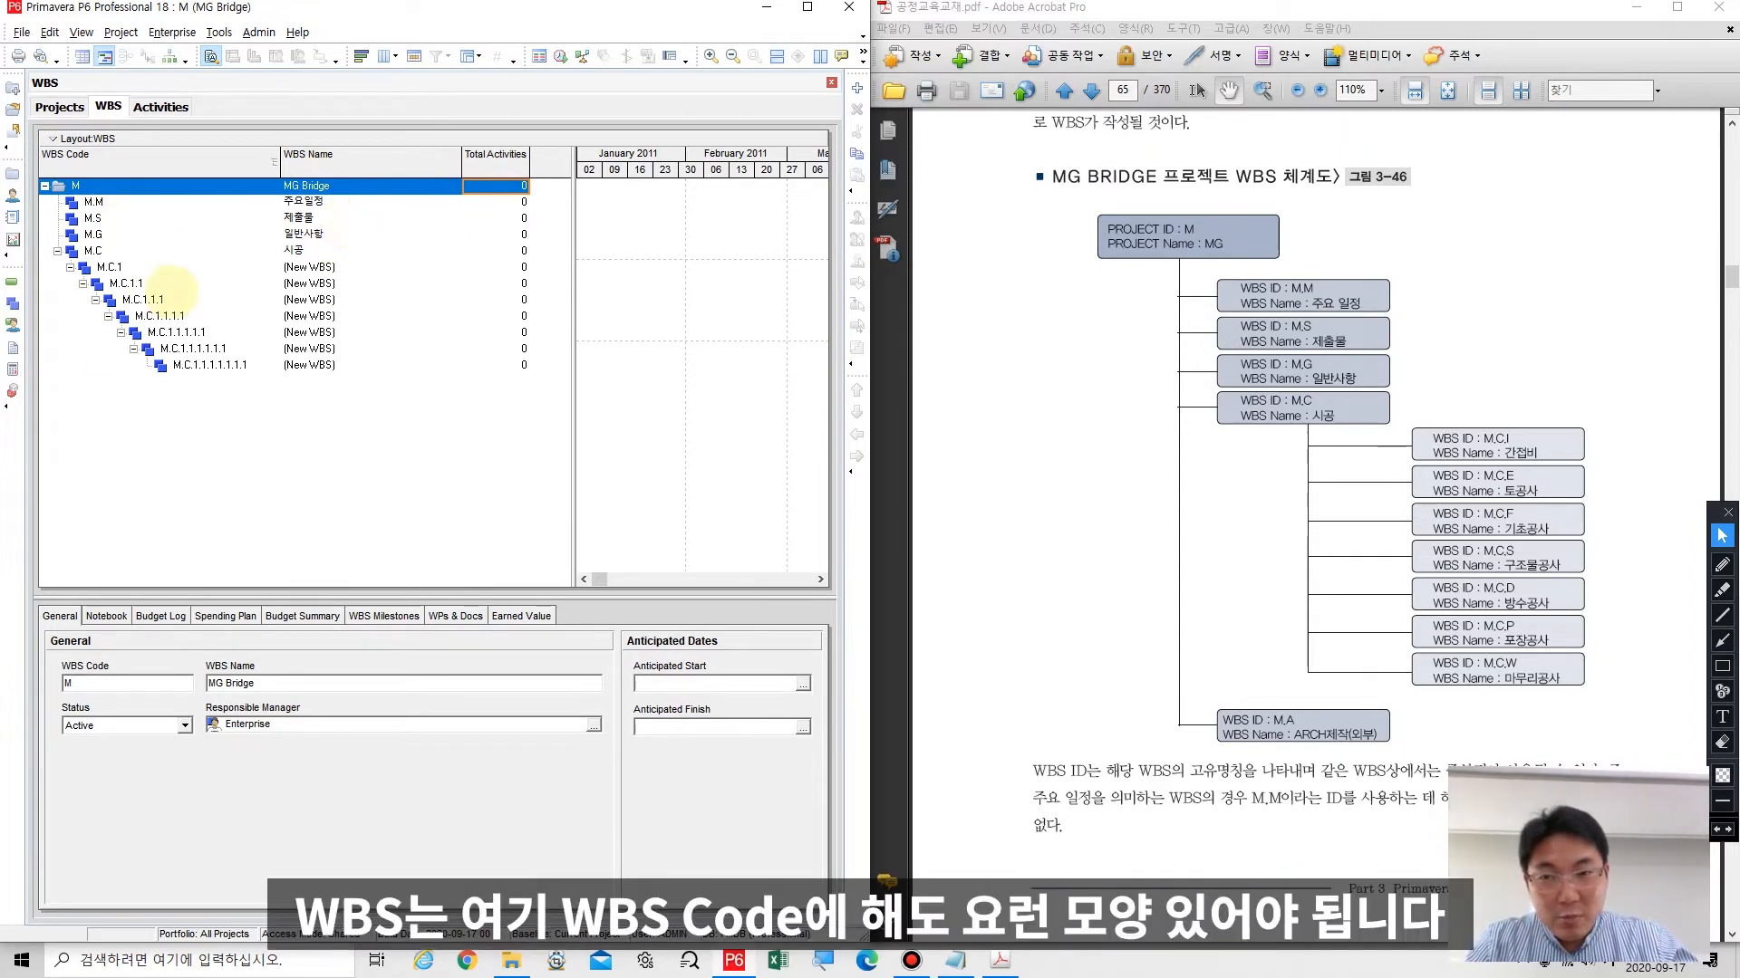
# Step: Frame the hierarchy marker in the WBS Code column header with a red rectangle
pyautogui.click(1722, 667)
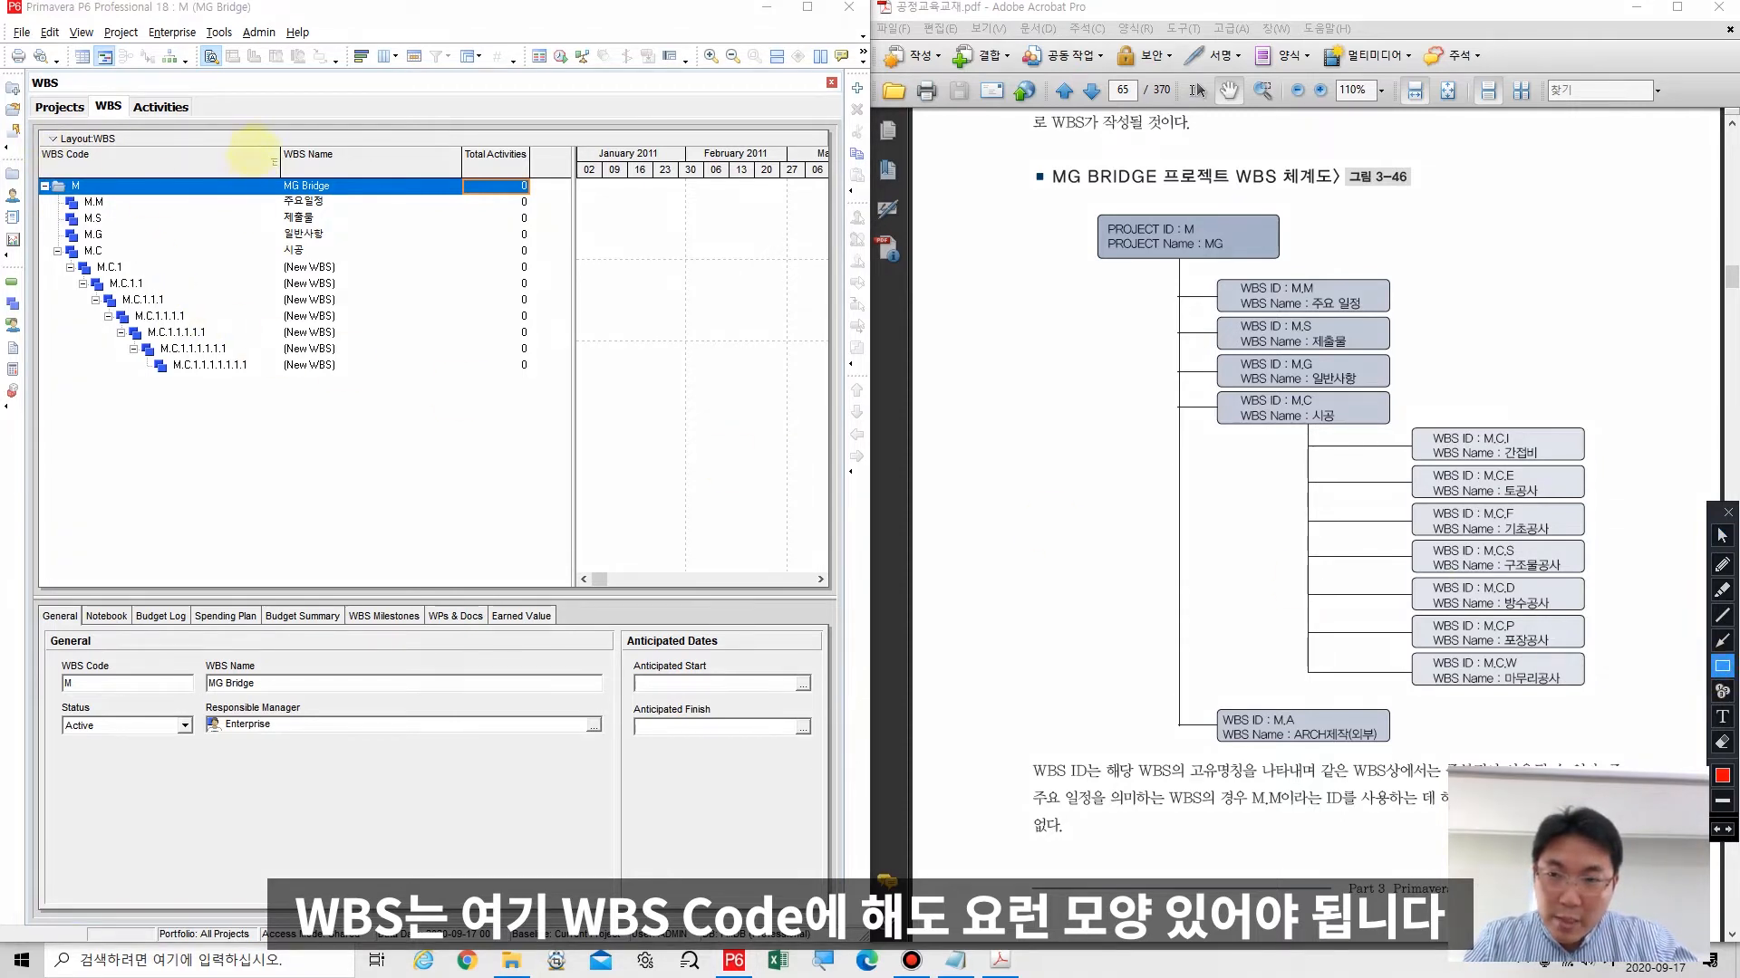
pyautogui.moveTo(251, 148); pyautogui.dragTo(291, 179)
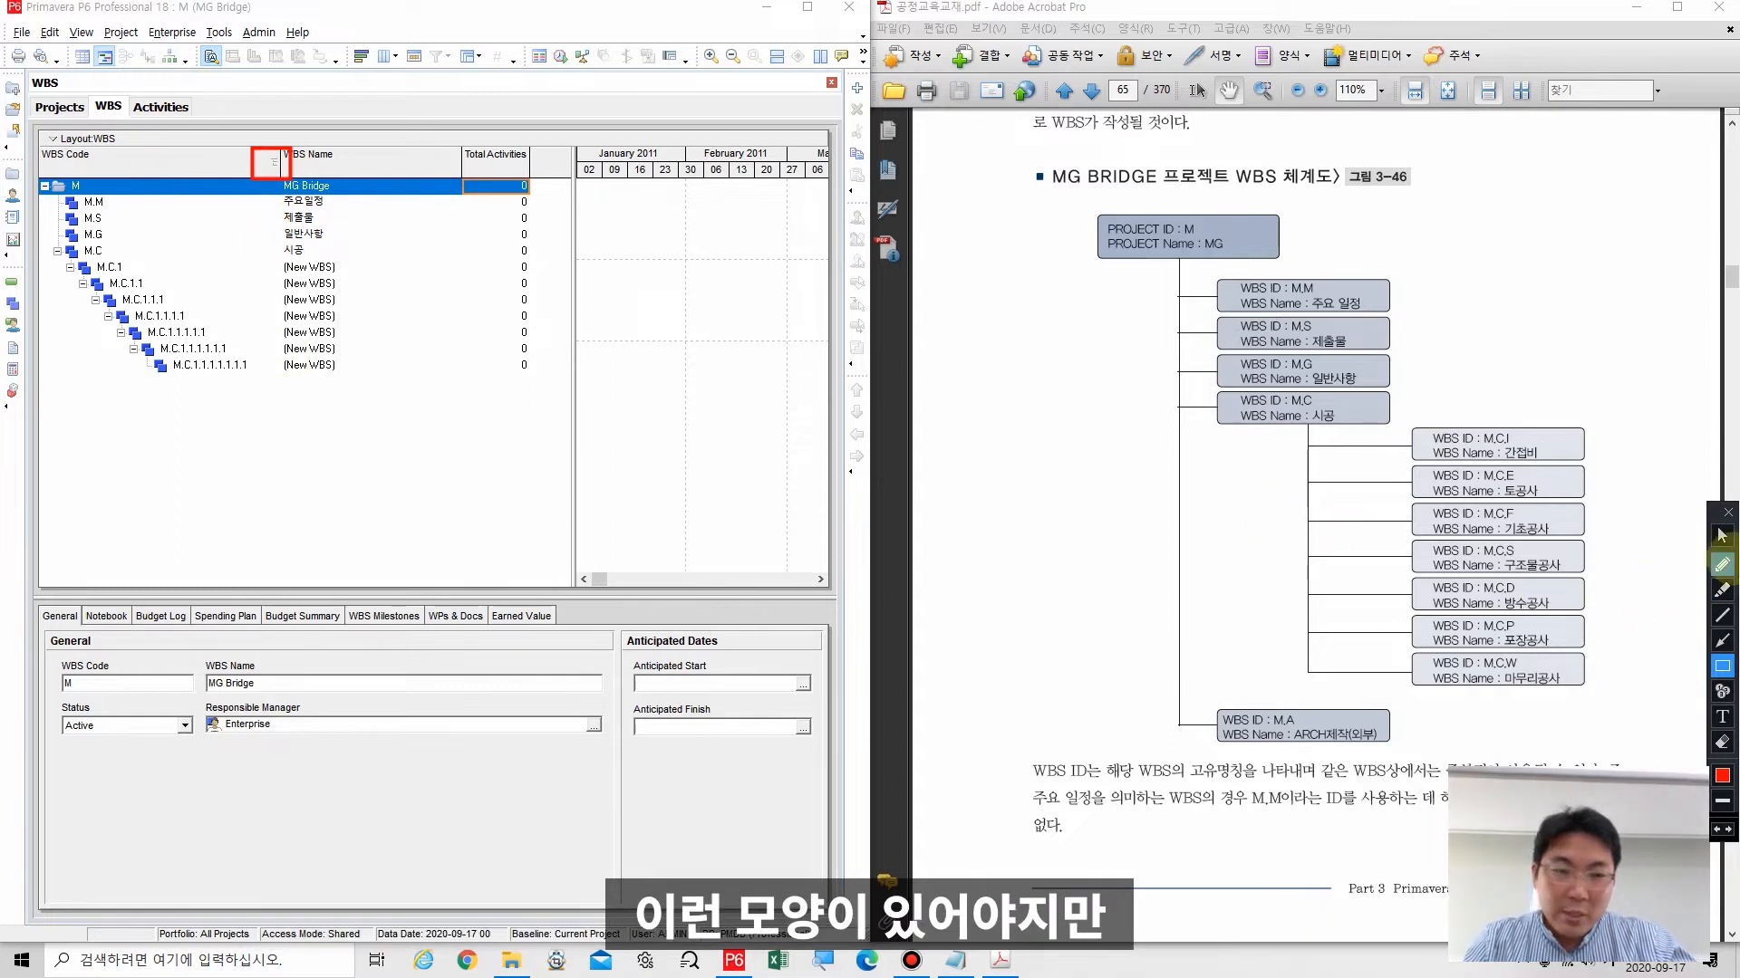
pyautogui.click(1721, 535)
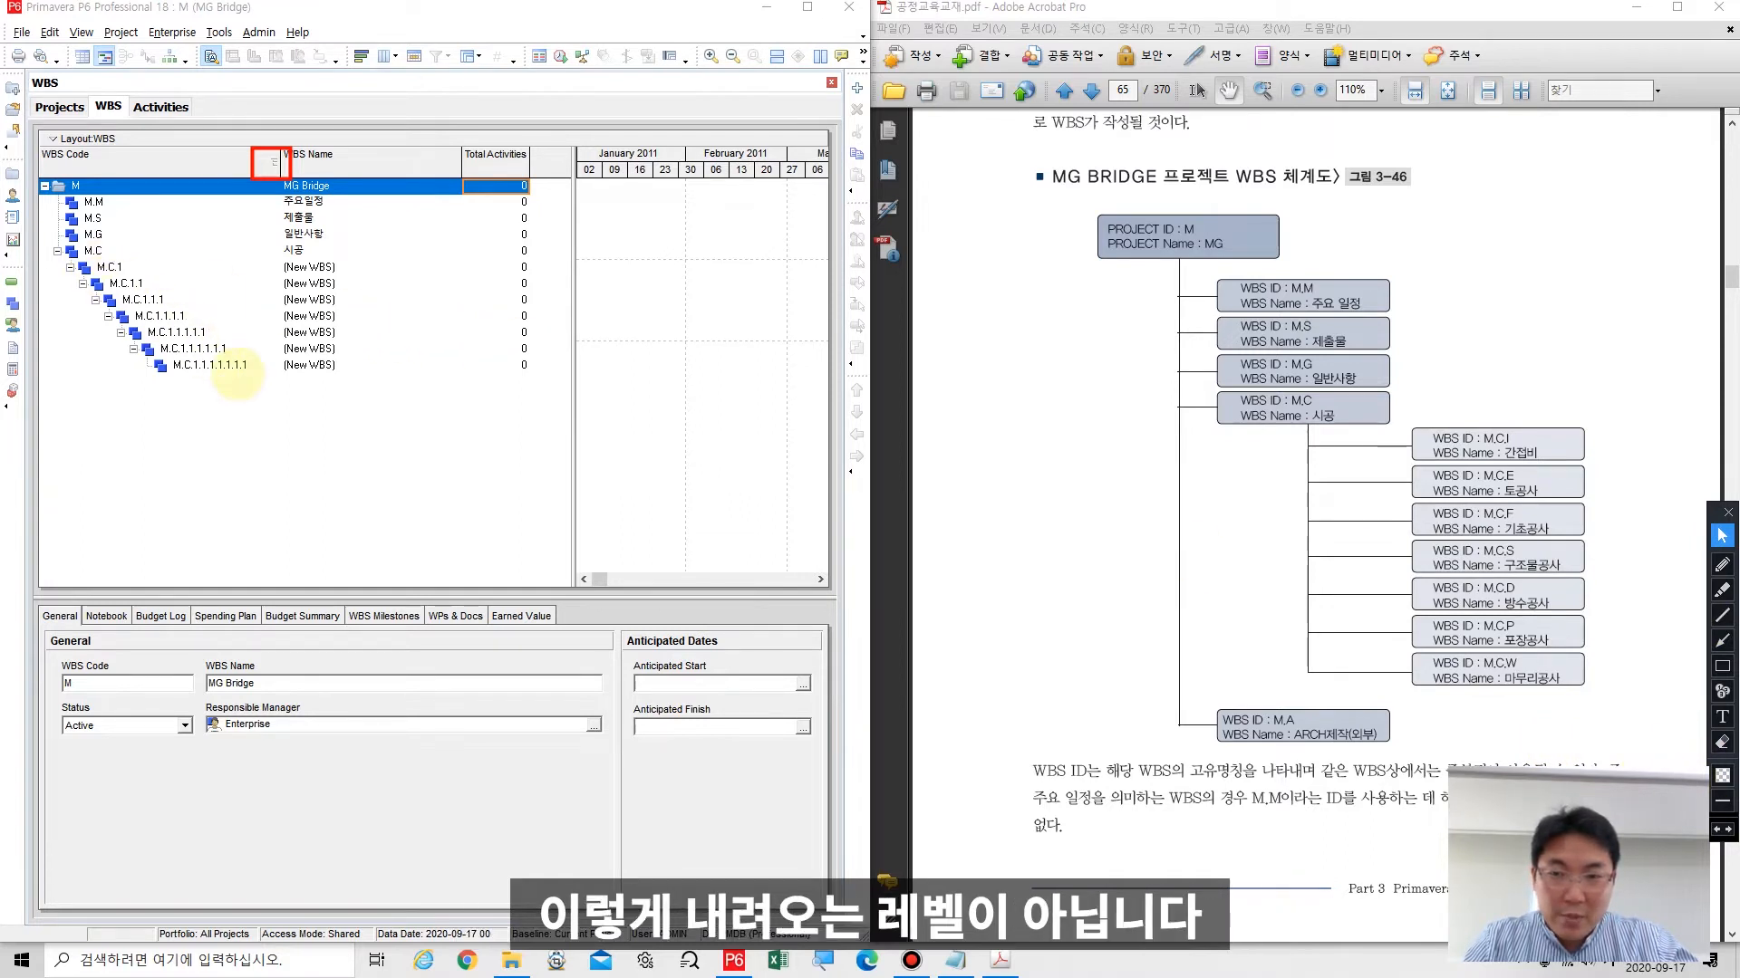
# Step: Outdent the six deeper new WBS elements one after another so that all seven sit directly under M.C "시공"
pyautogui.click(126, 282)
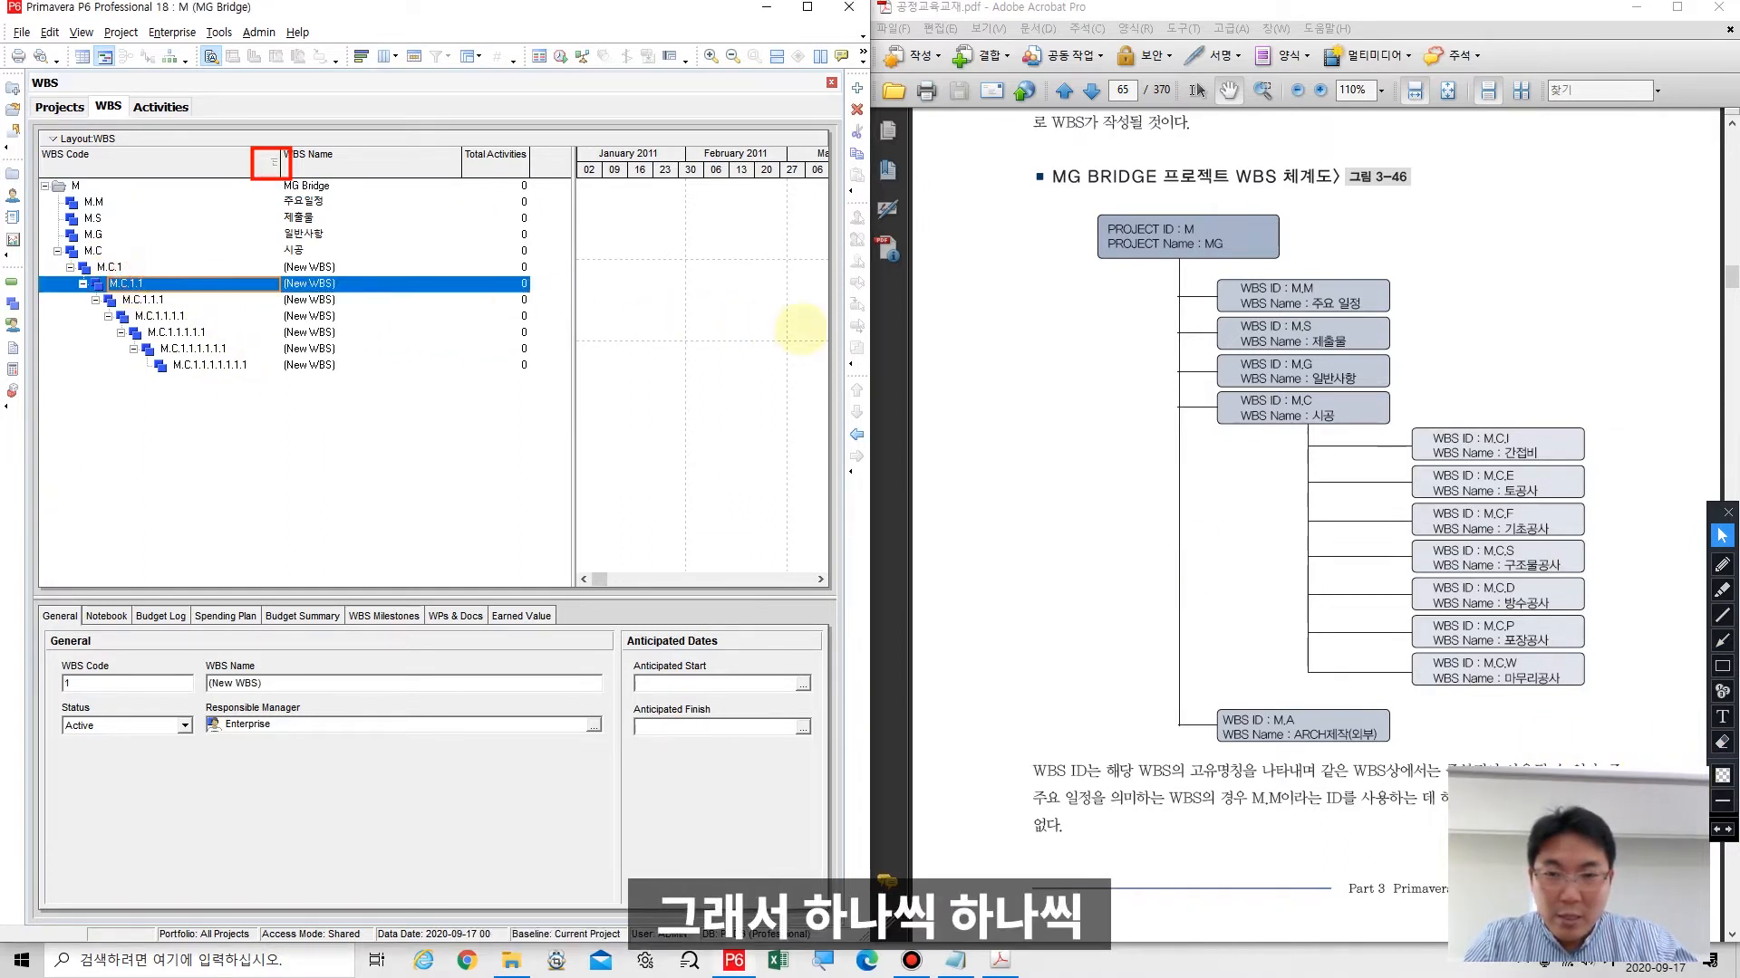
pyautogui.click(856, 435)
pyautogui.click(177, 299)
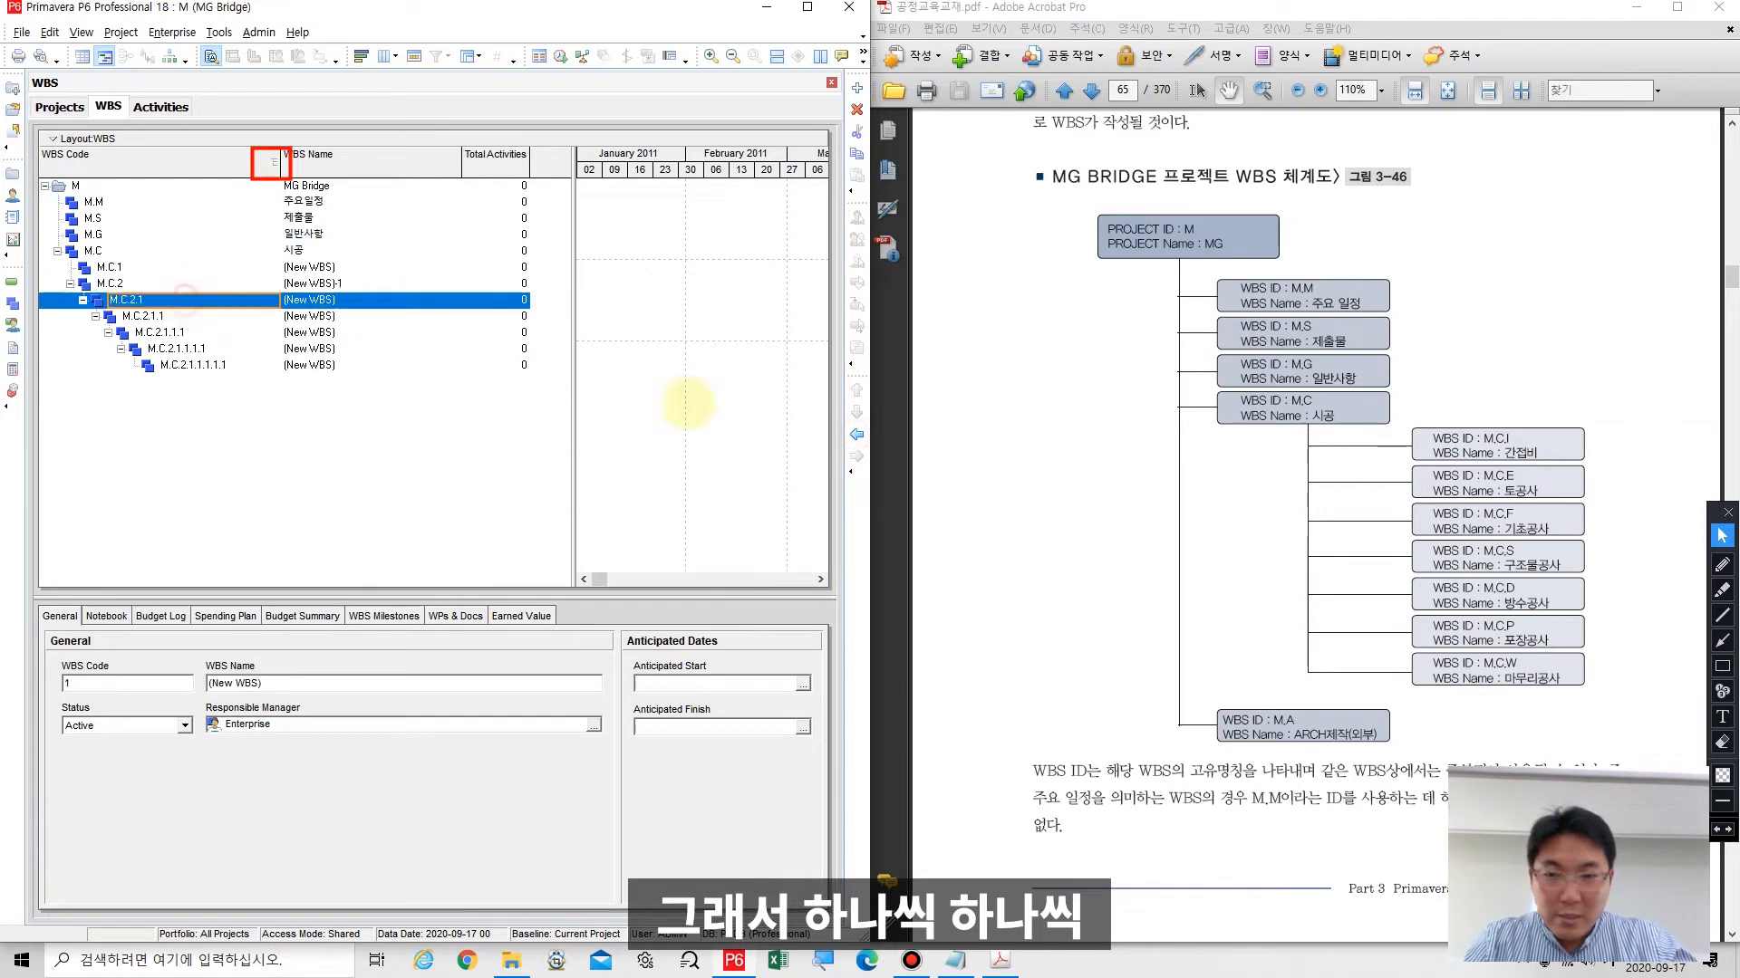
pyautogui.click(856, 435)
pyautogui.click(222, 317)
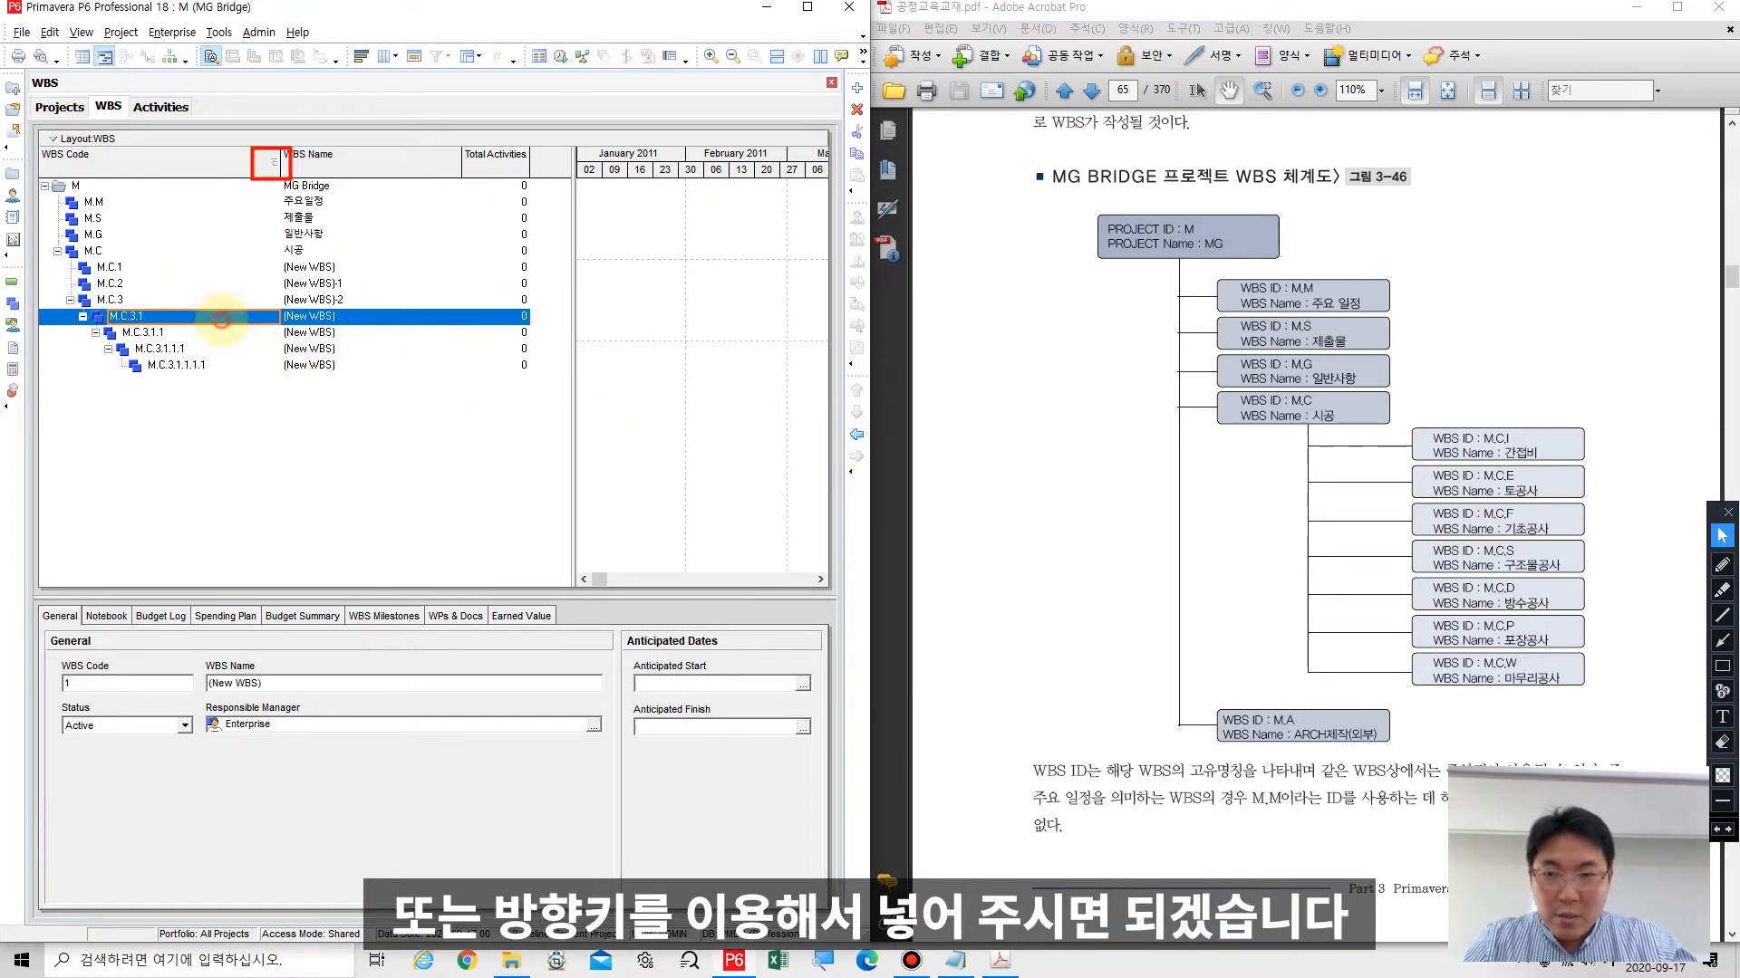
pyautogui.hotkey('ctrl', 'Left')
pyautogui.press('Down')
pyautogui.hotkey('ctrl', 'Left')
pyautogui.press('Down')
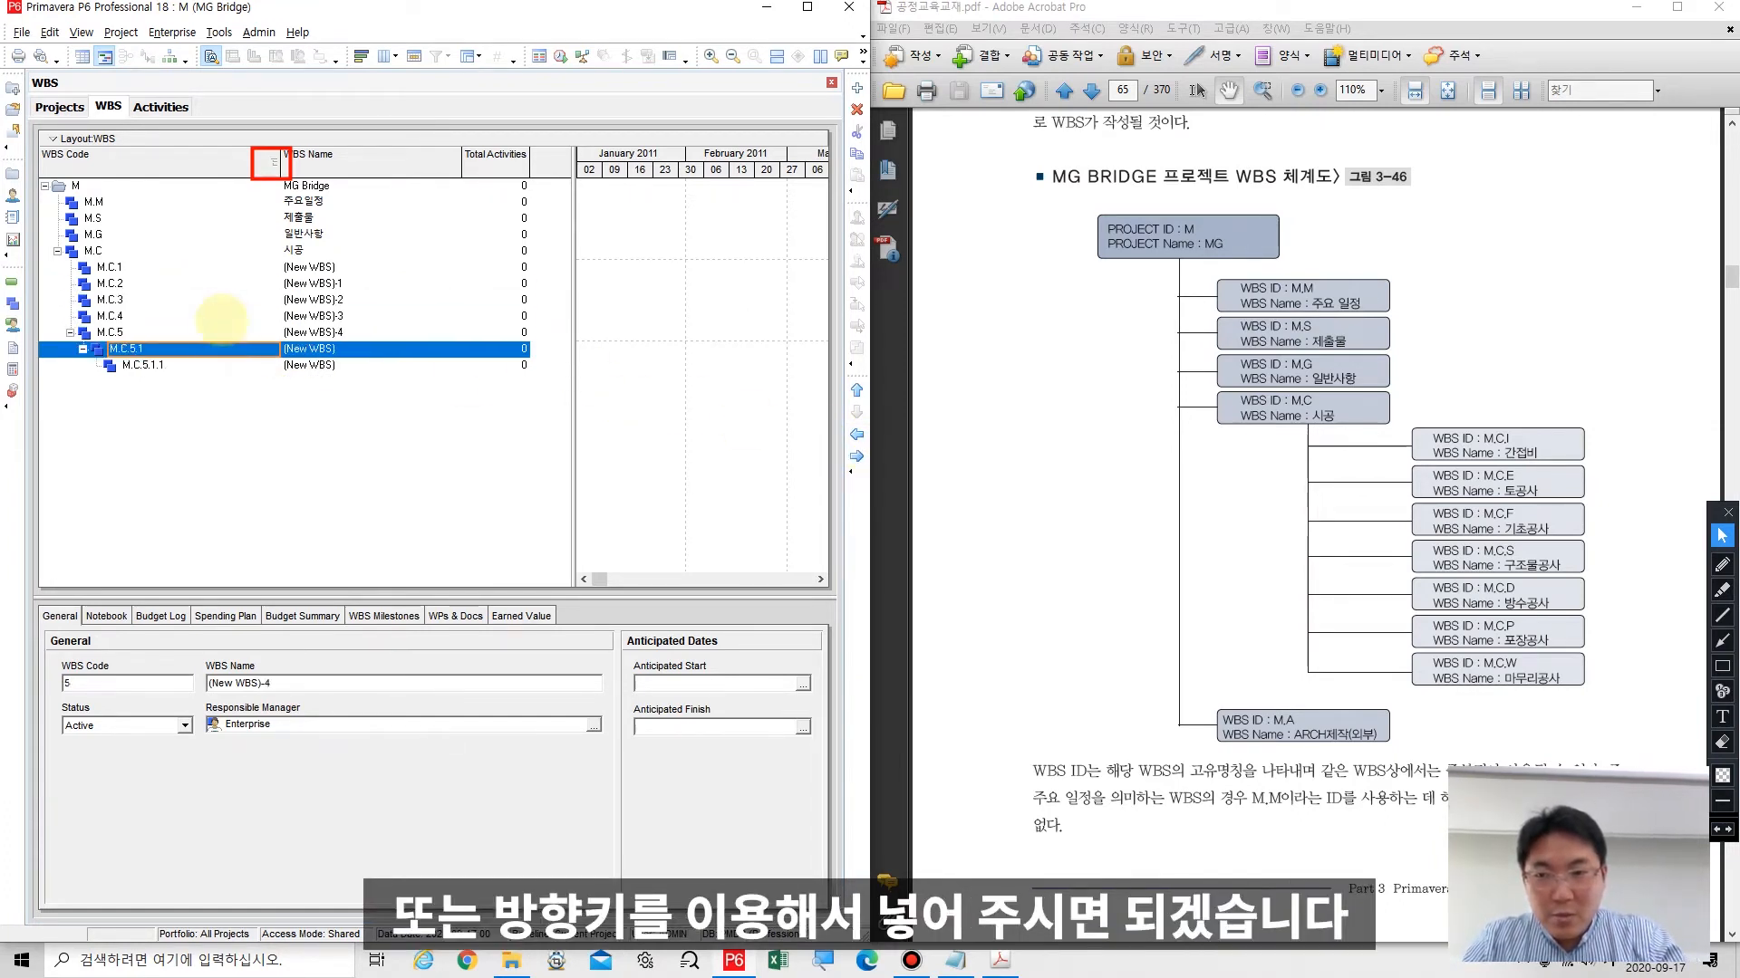
pyautogui.hotkey('ctrl', 'Left')
pyautogui.press('Down')
pyautogui.hotkey('ctrl', 'Left')
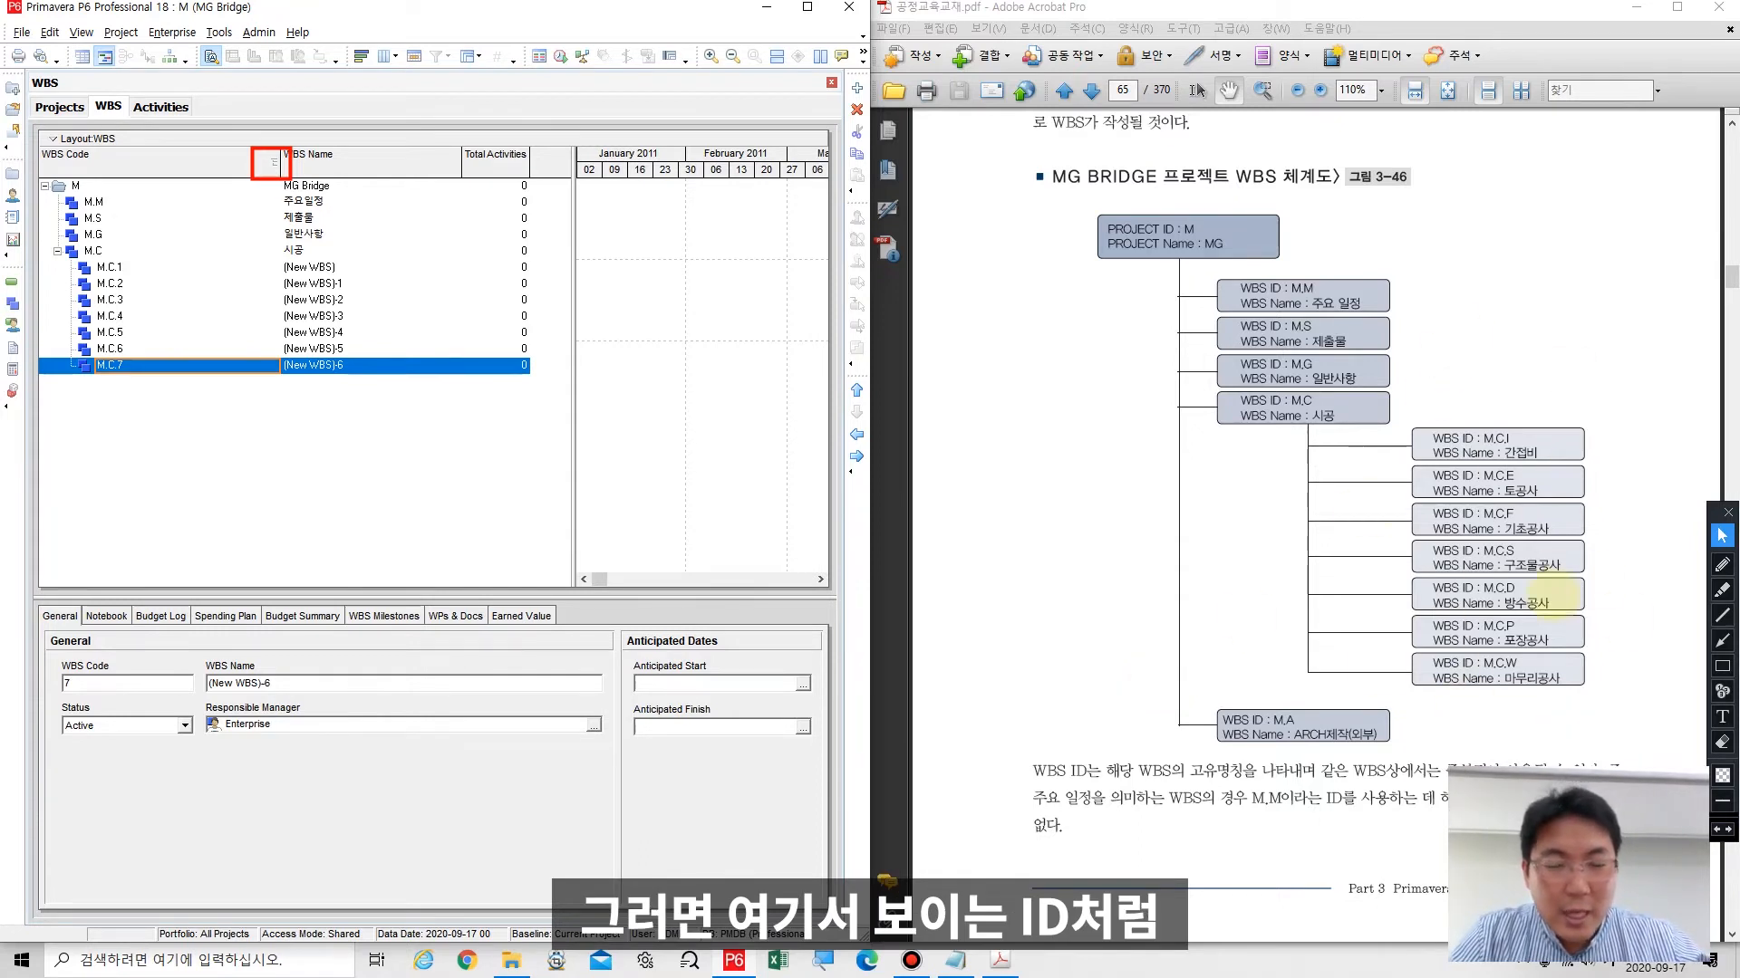
# Step: Give the first element under M.C the WBS code I and the name "간접비"
pyautogui.click(136, 268)
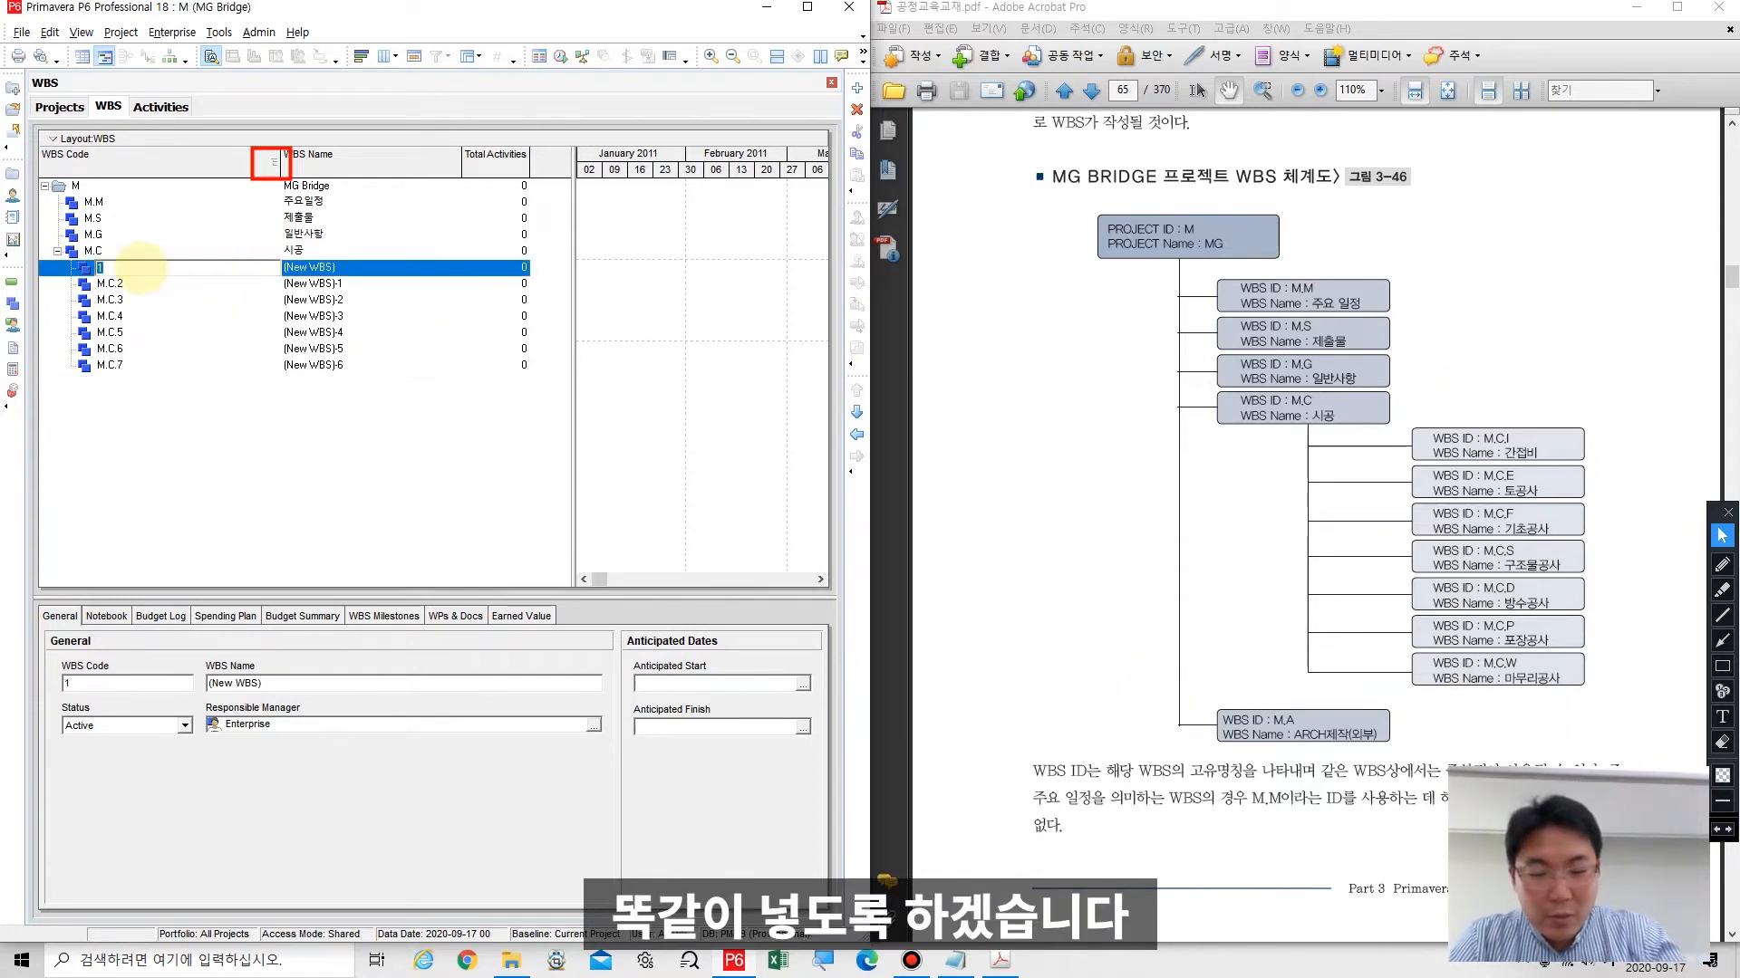
pyautogui.write('I')
pyautogui.press('Tab')
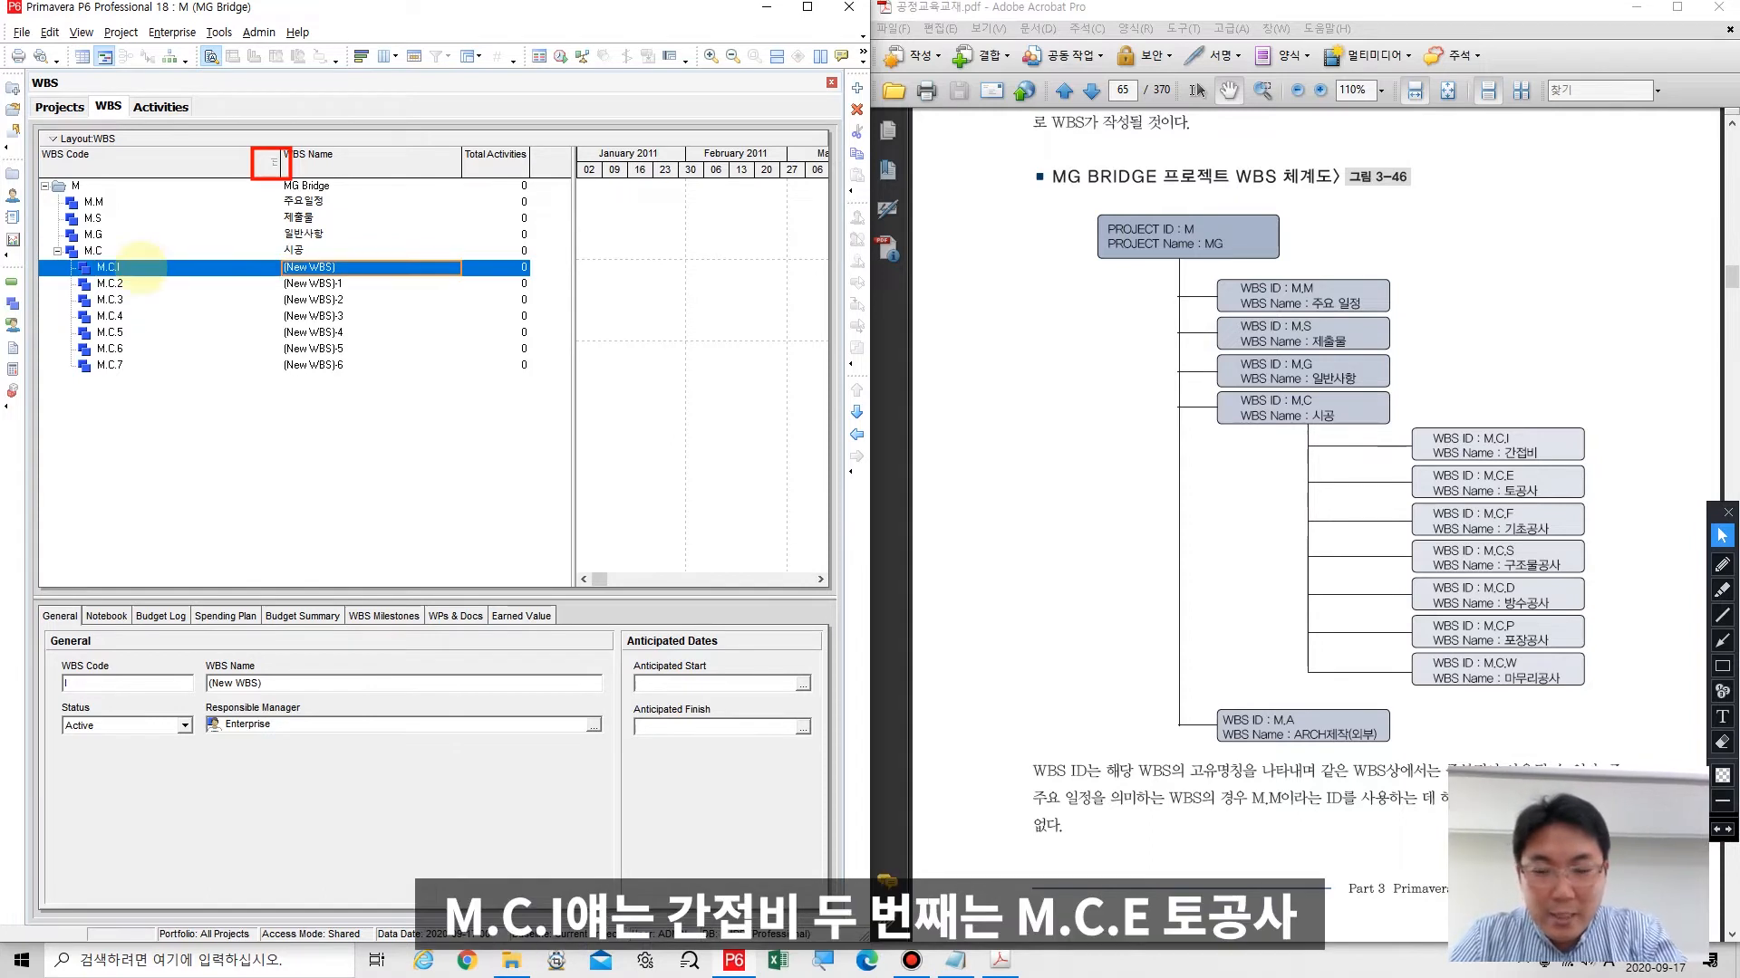
pyautogui.press('Tab')
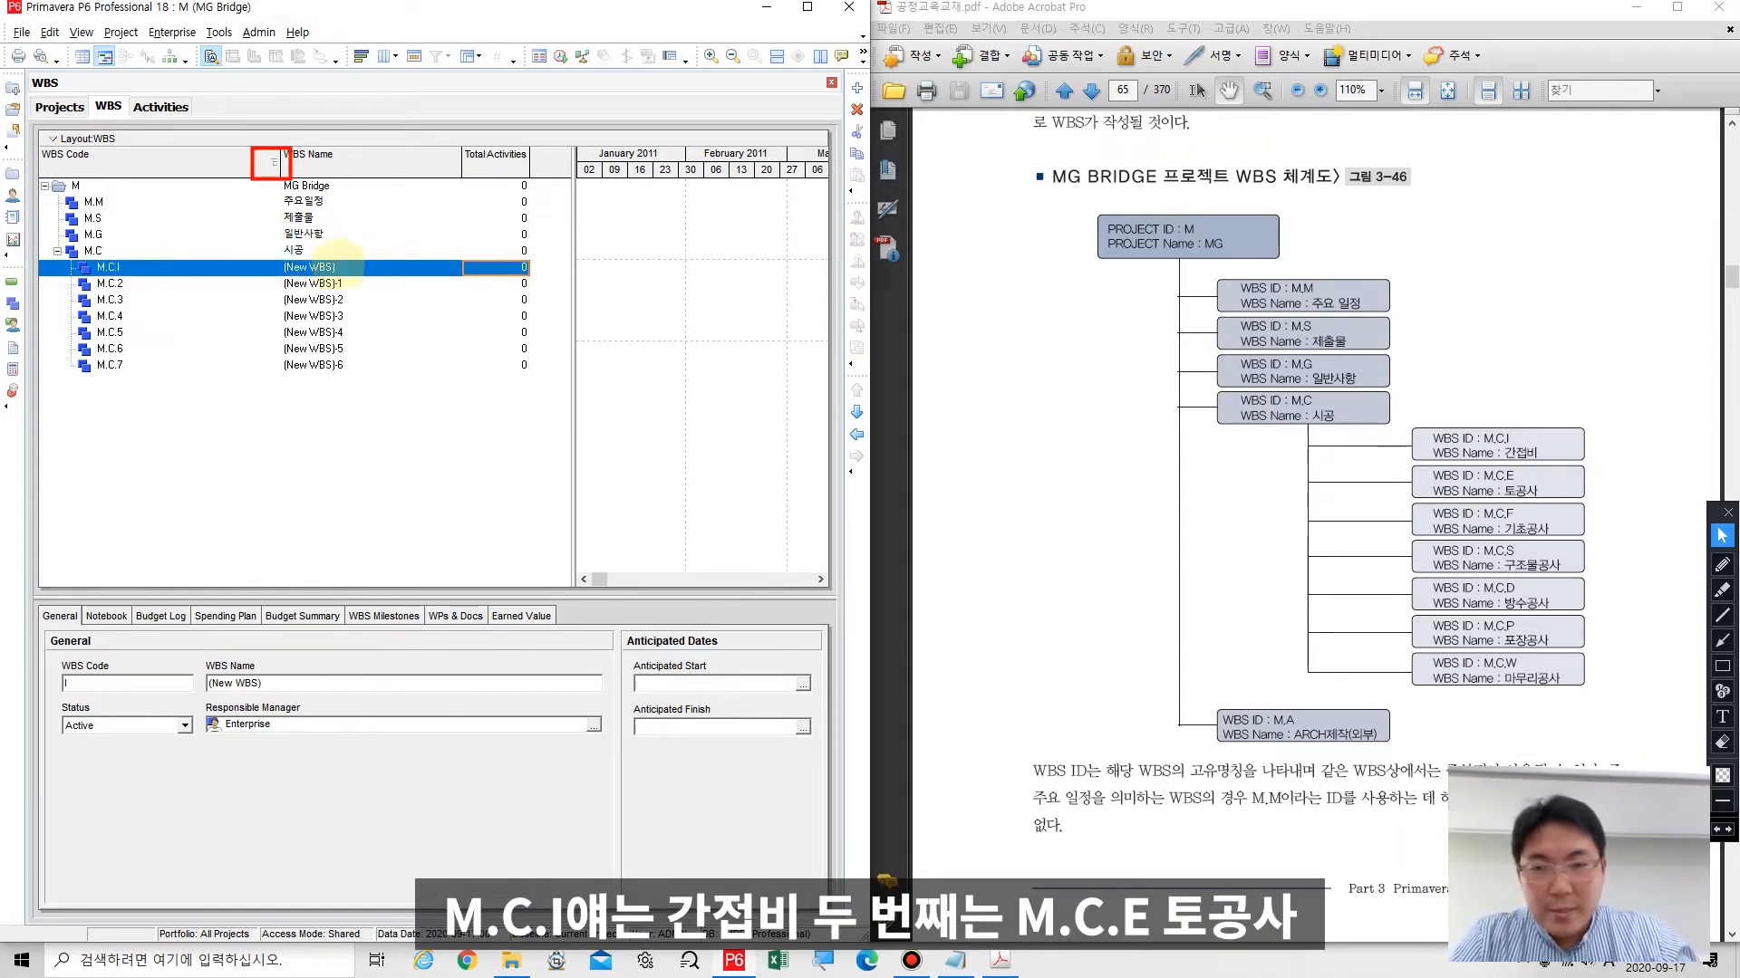
pyautogui.click(353, 268)
pyautogui.write('간접비')
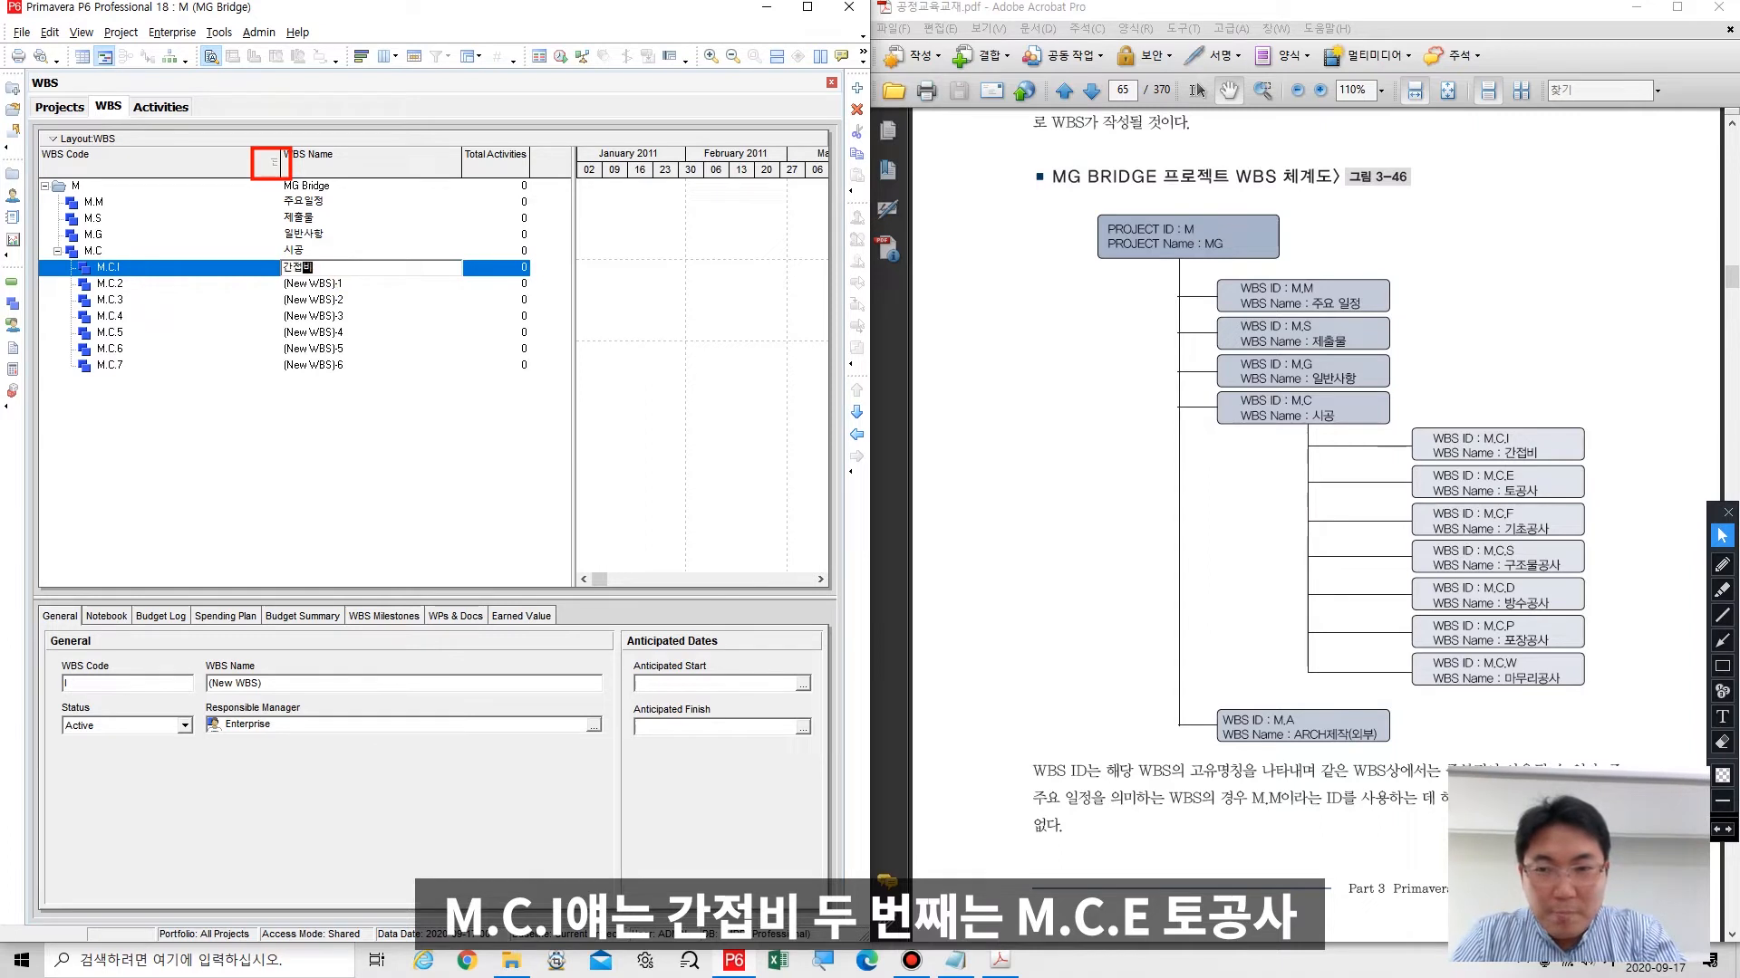
pyautogui.press('Return')
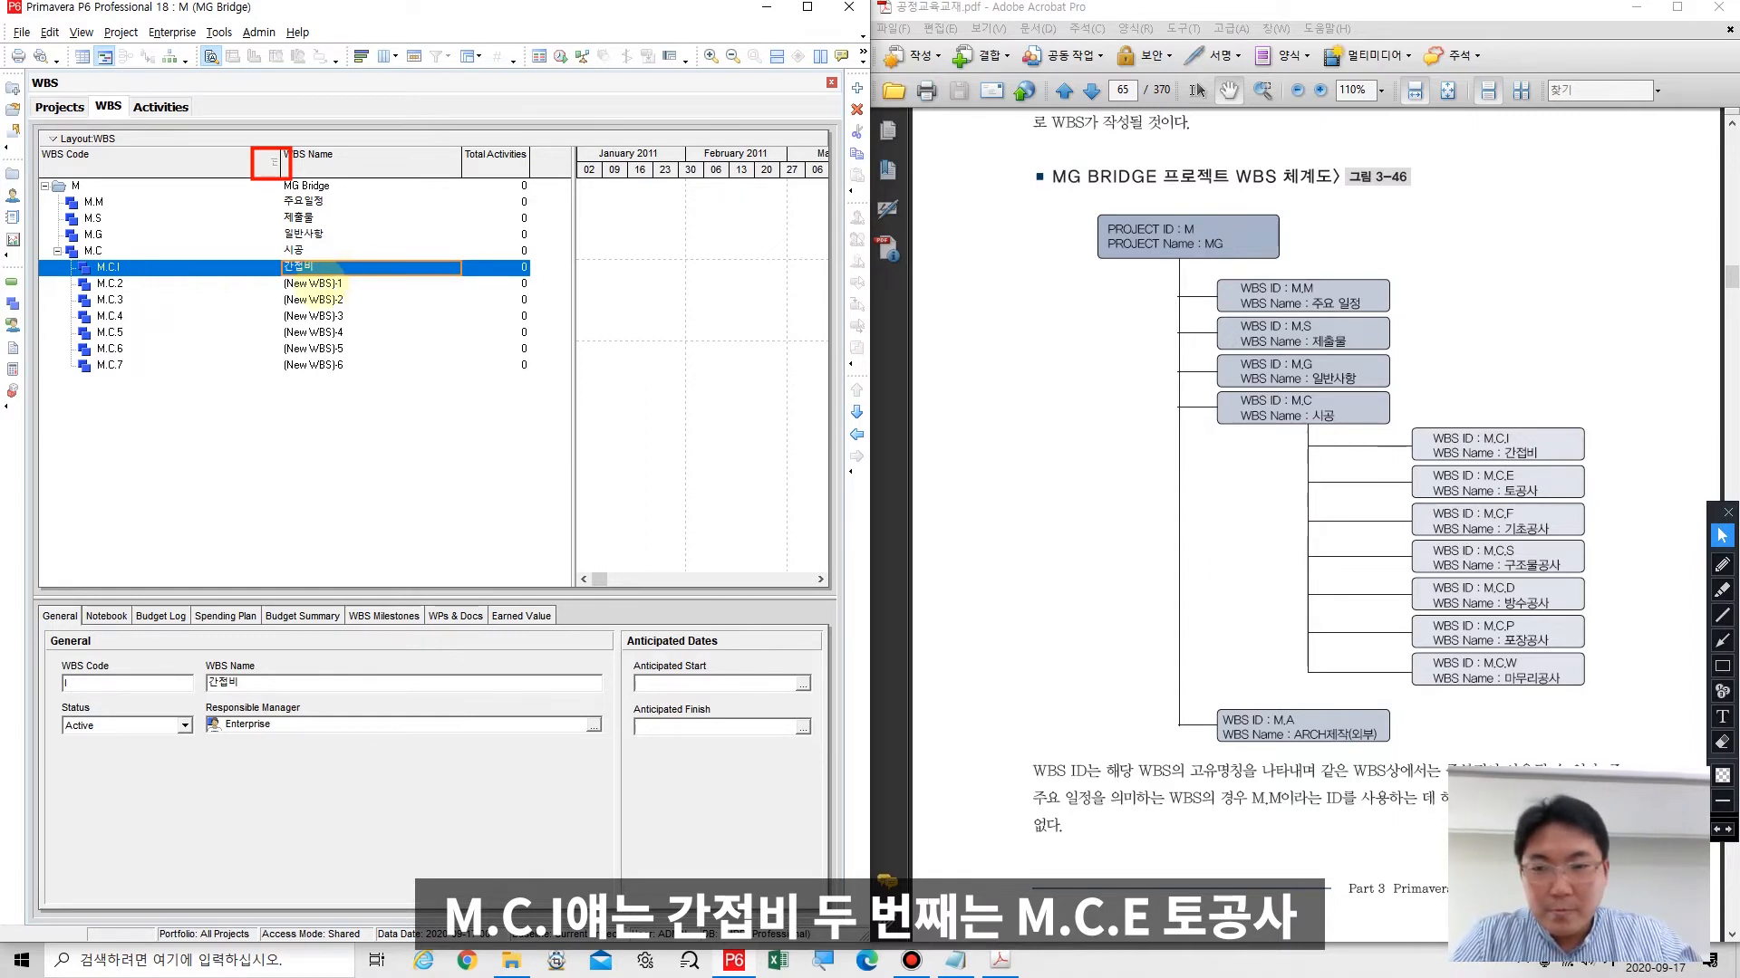
# Step: Give the second element under M.C the WBS code E and the name "토공사"
pyautogui.click(172, 284)
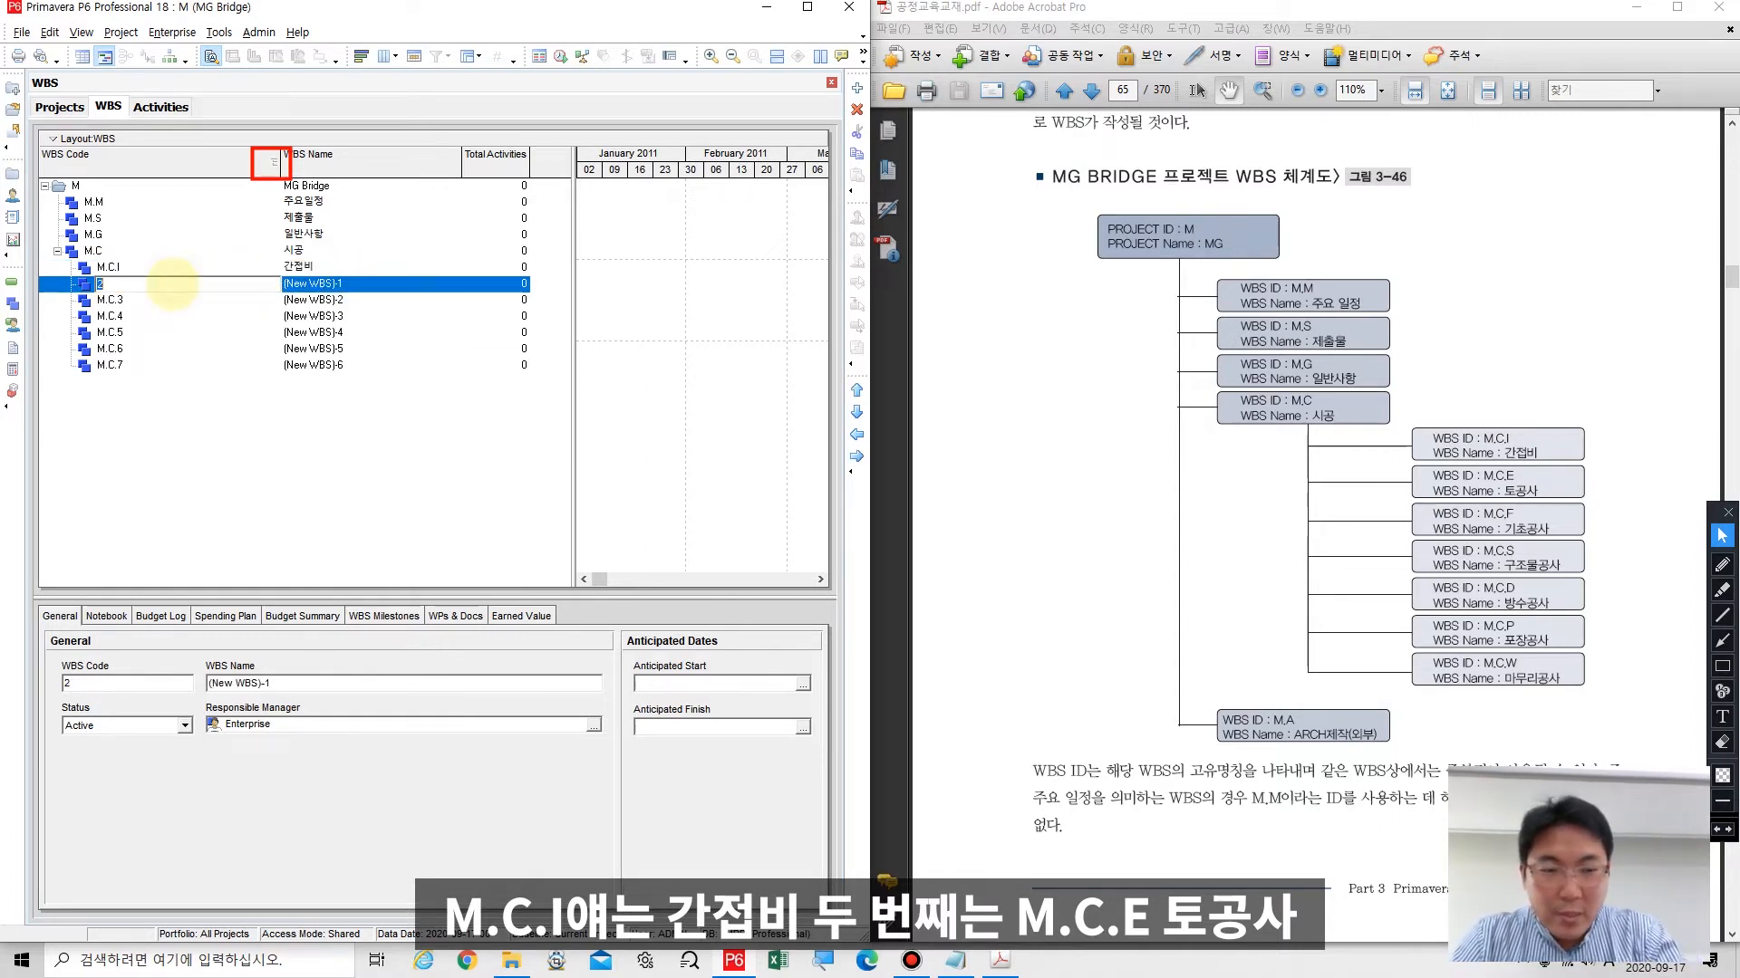
pyautogui.write('E')
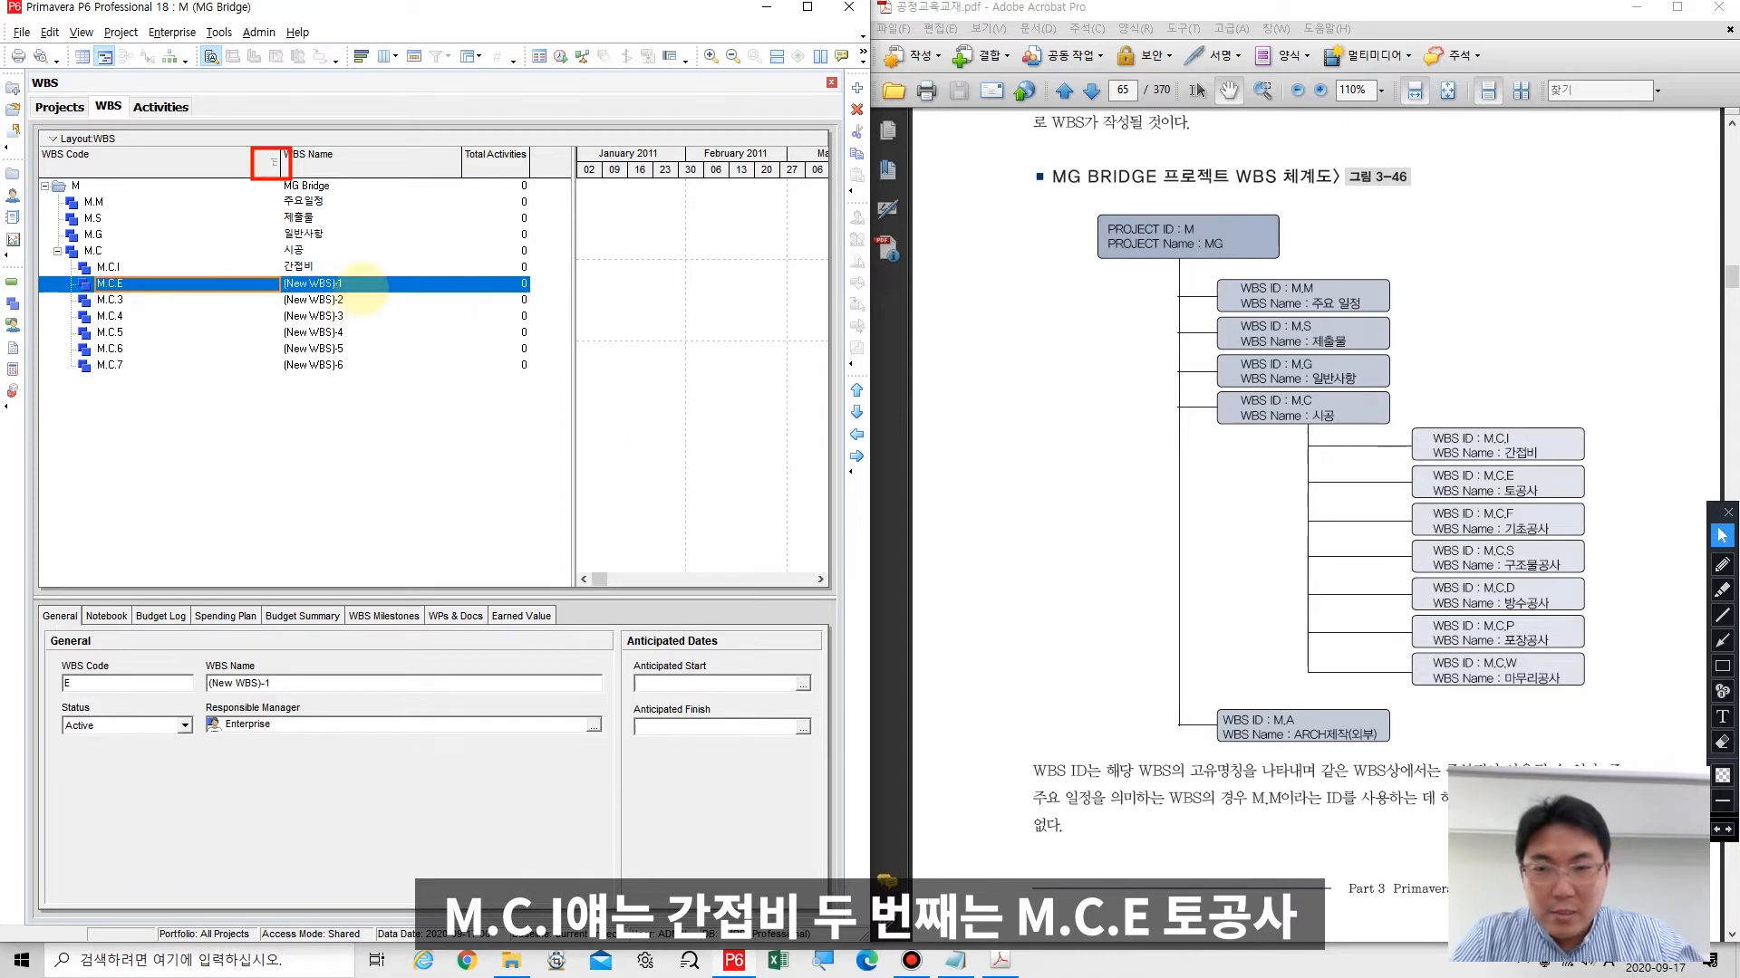
pyautogui.click(361, 286)
pyautogui.write('토공사')
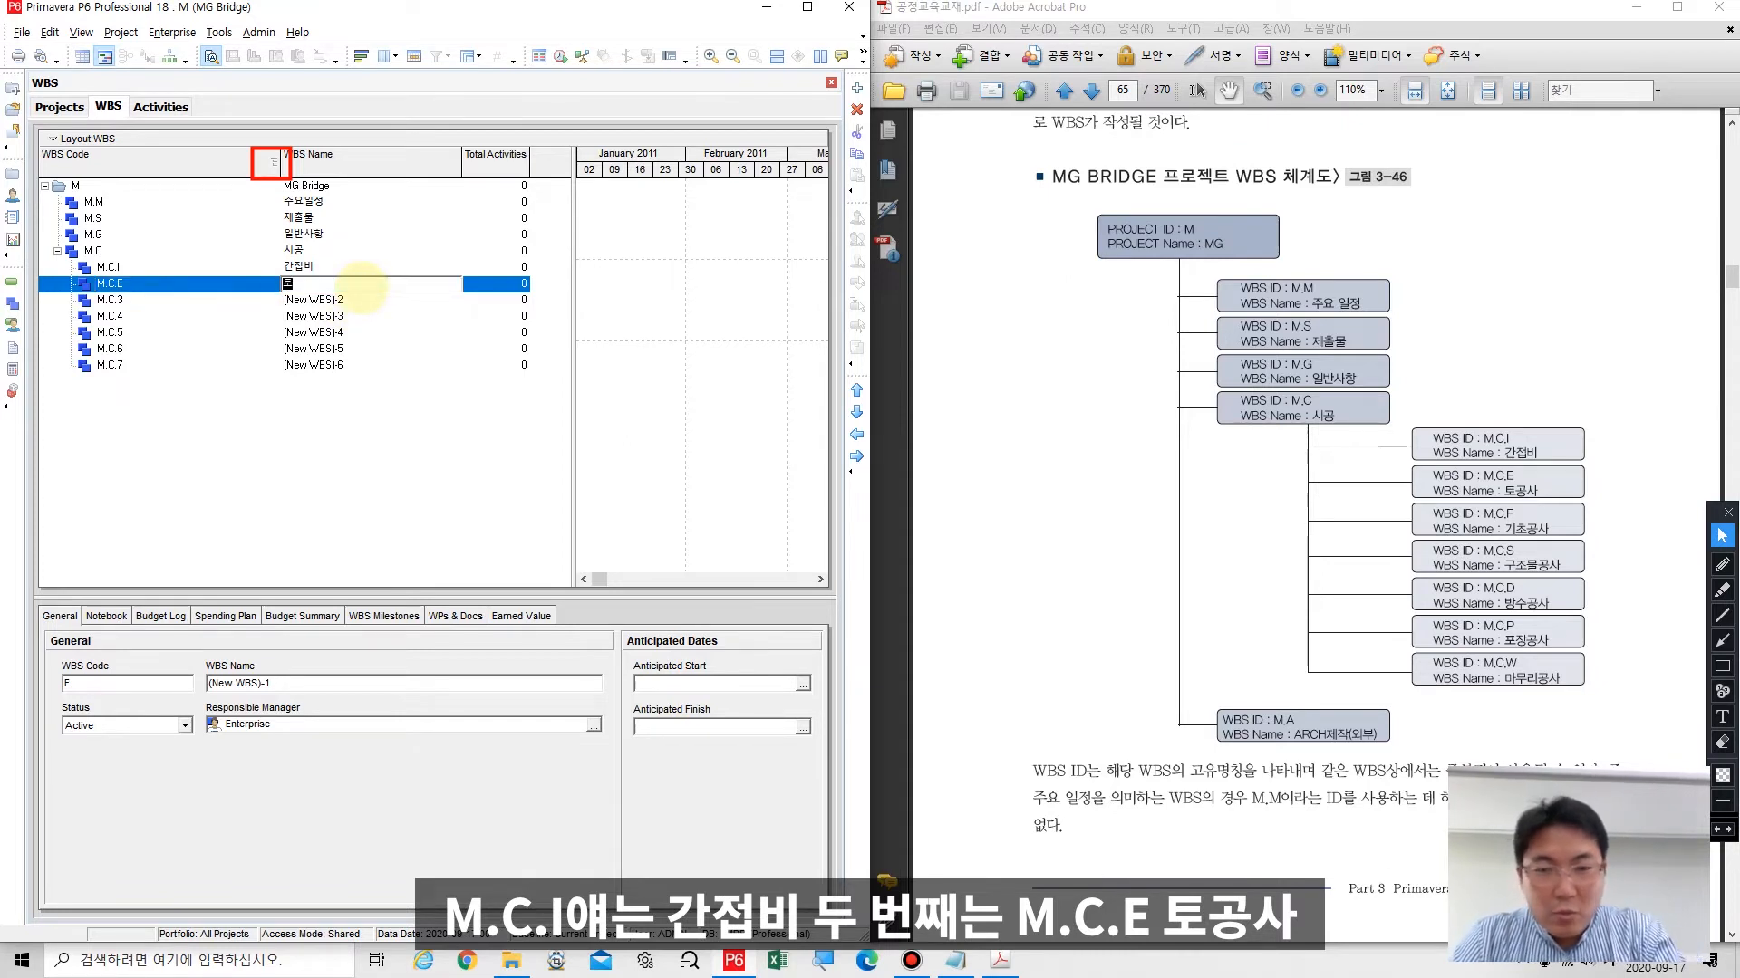
pyautogui.press('Return')
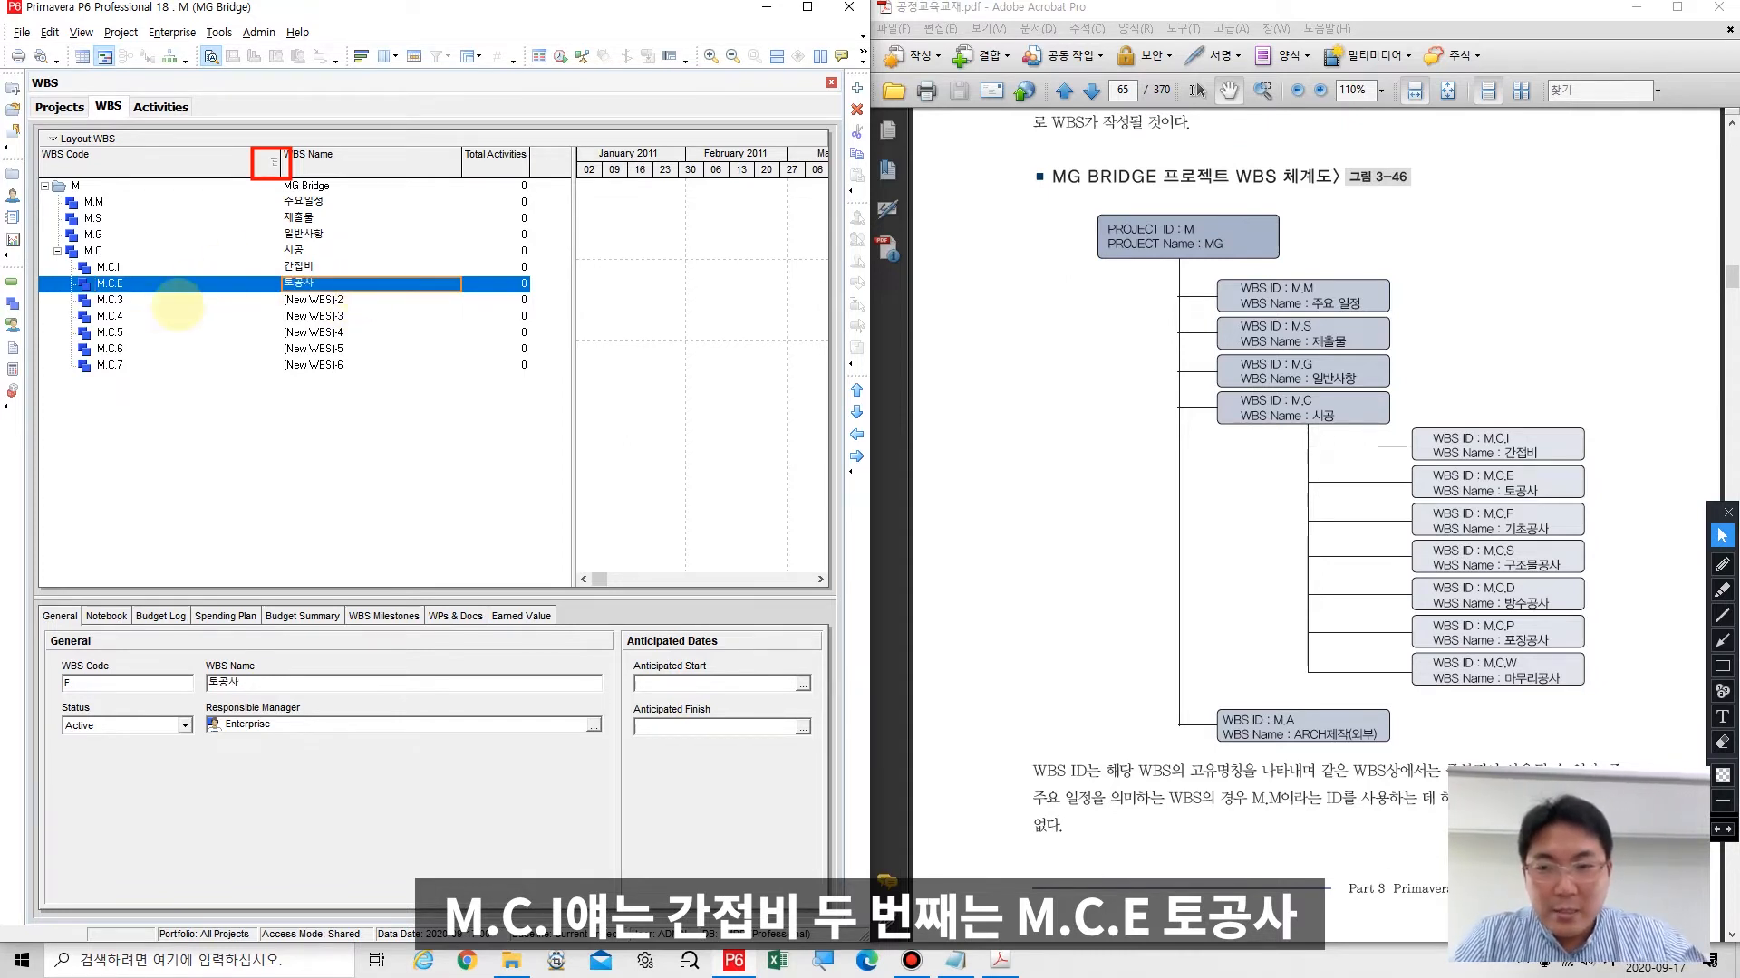
# Step: Give the third element under M.C the WBS code F and the name "기초공사"
pyautogui.click(176, 302)
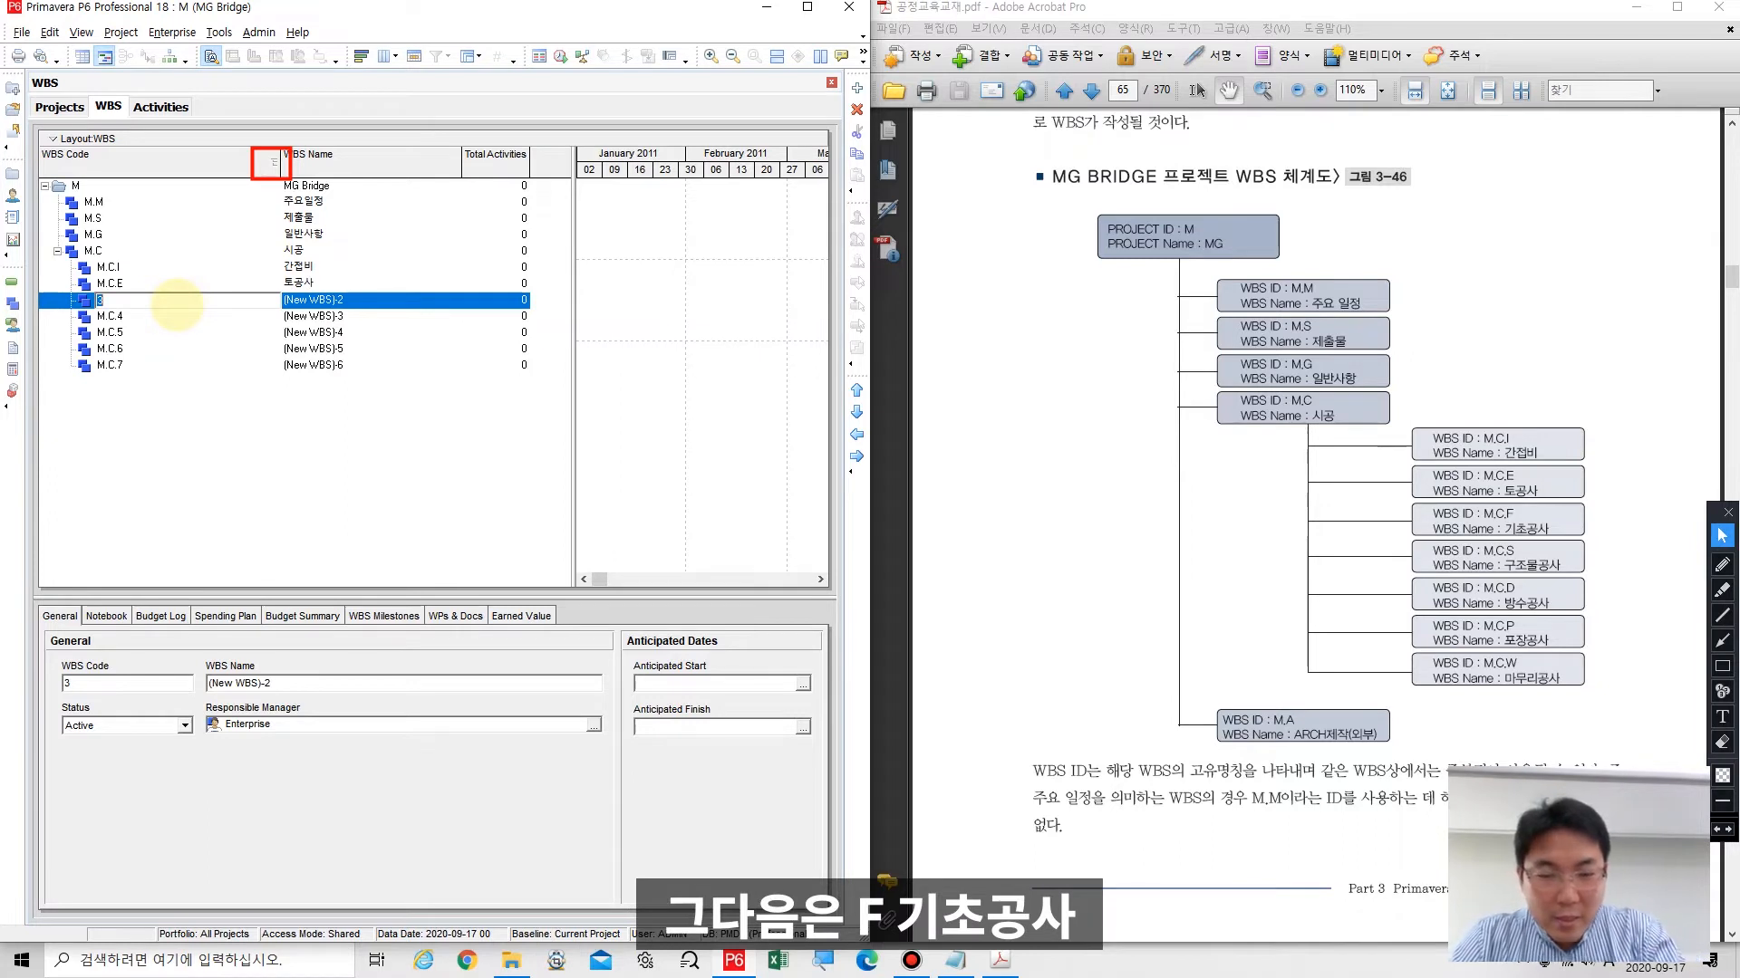
pyautogui.write('F')
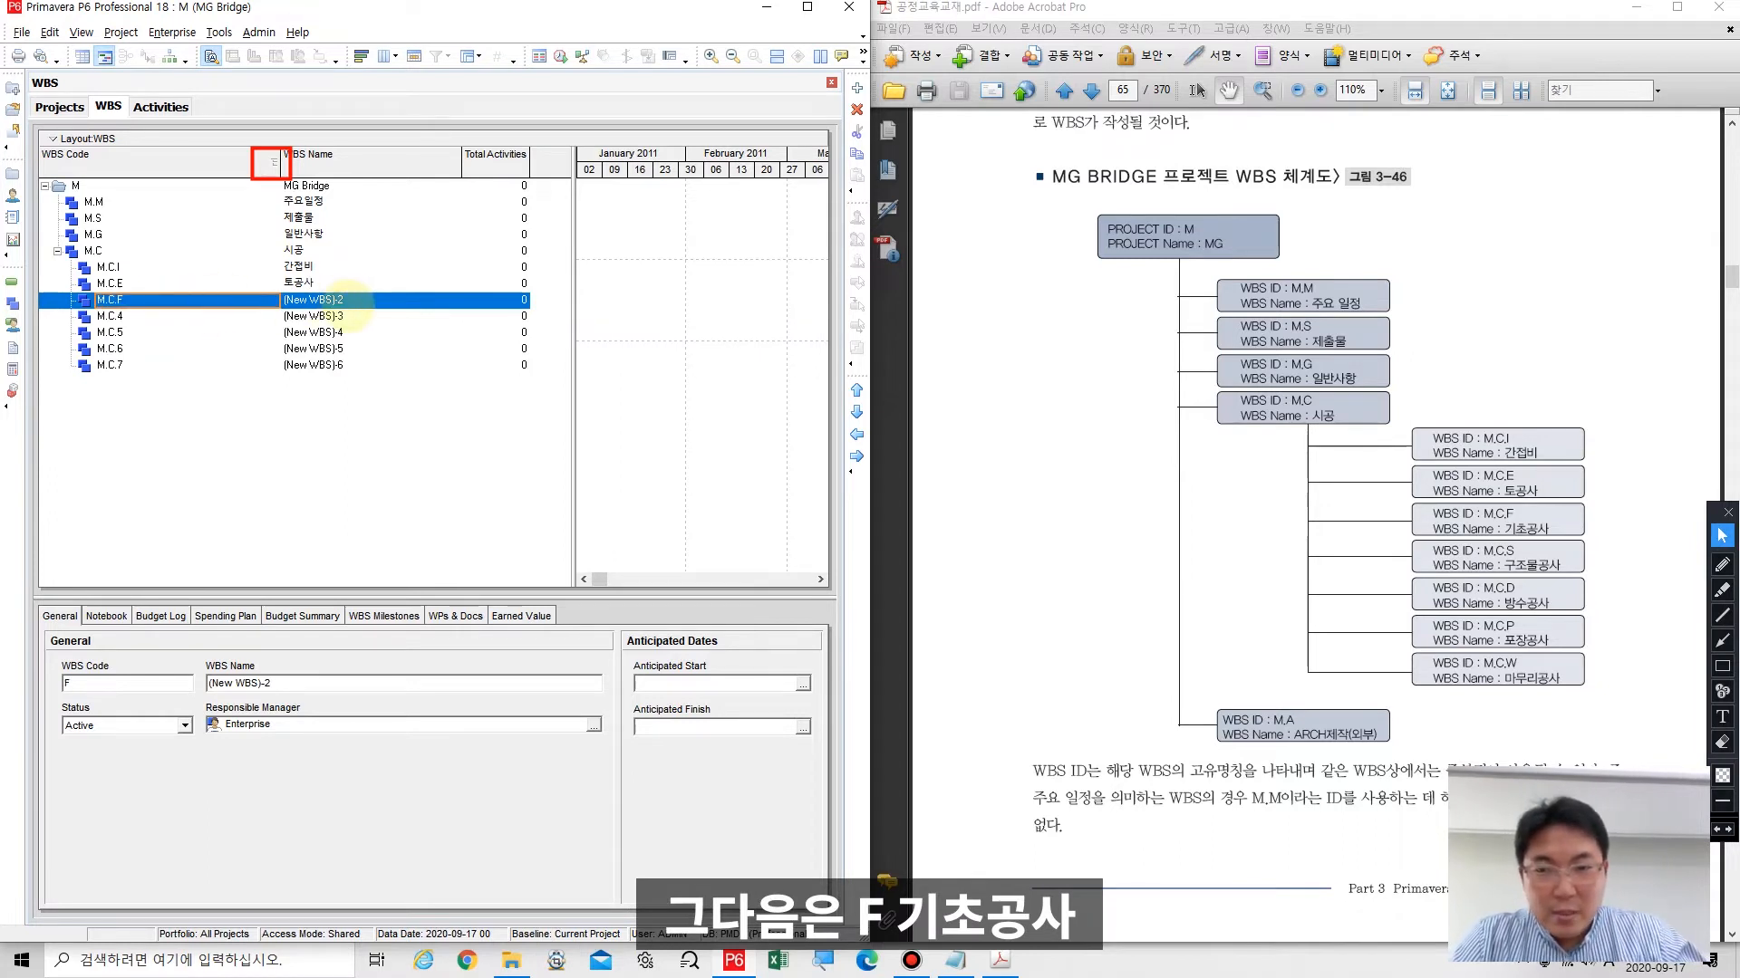
pyautogui.click(349, 301)
pyautogui.write('기초공사')
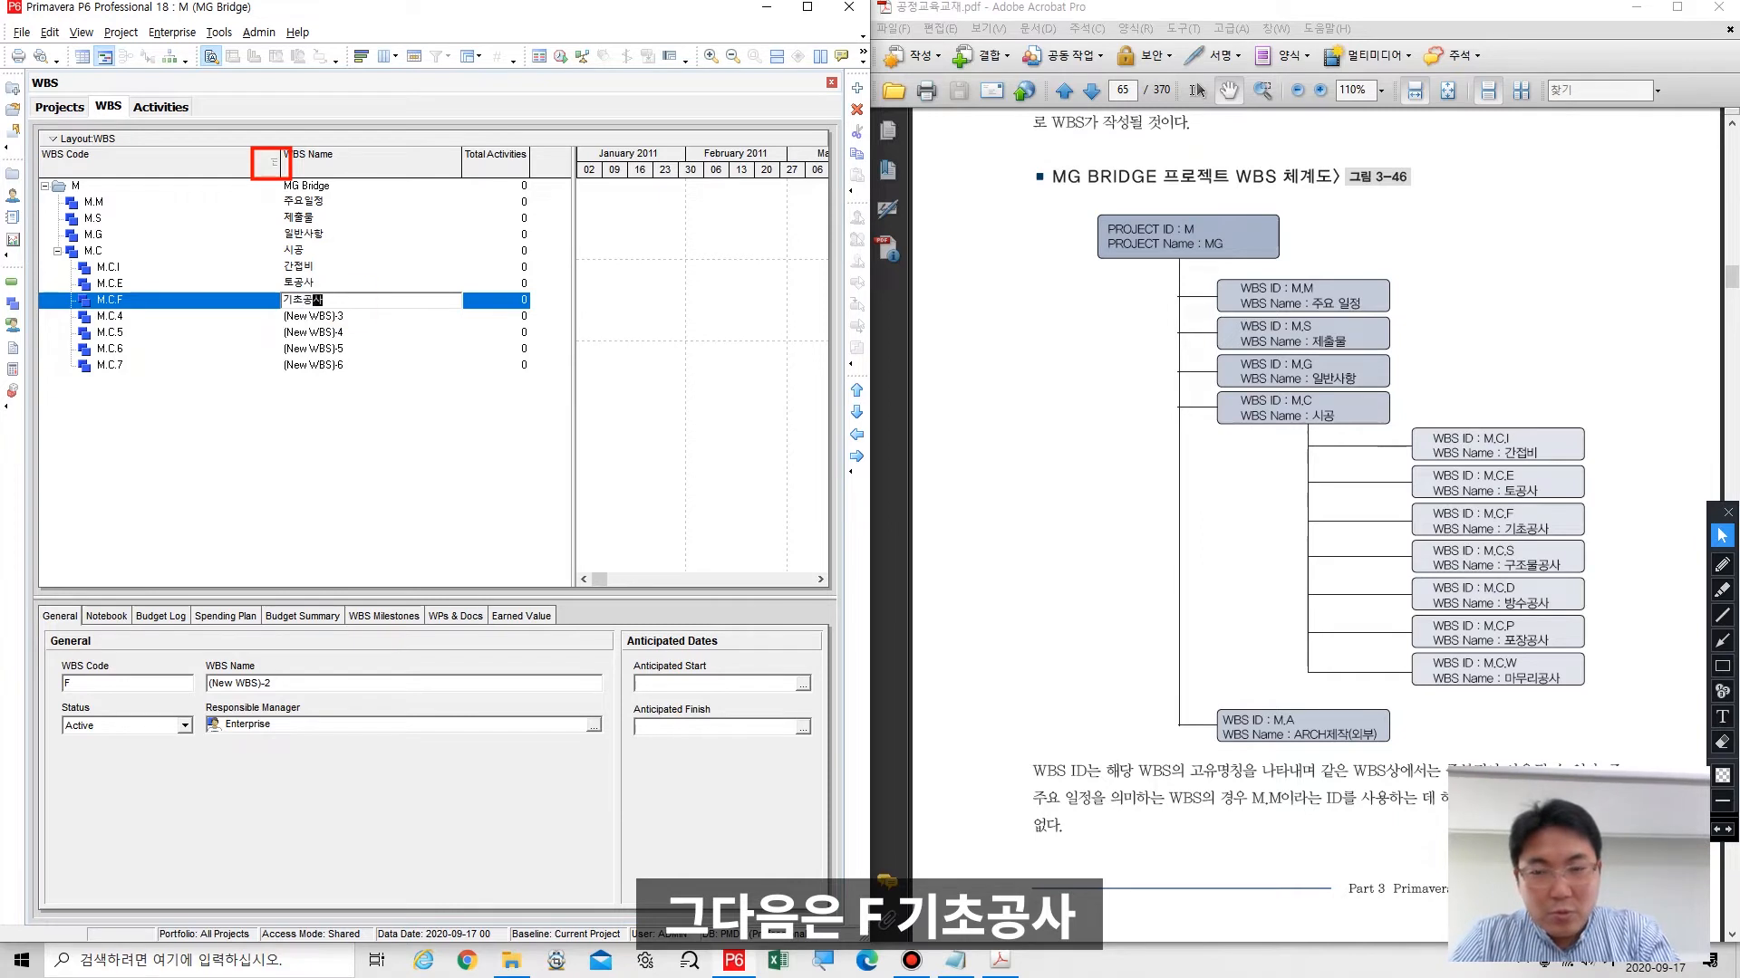
pyautogui.press('Return')
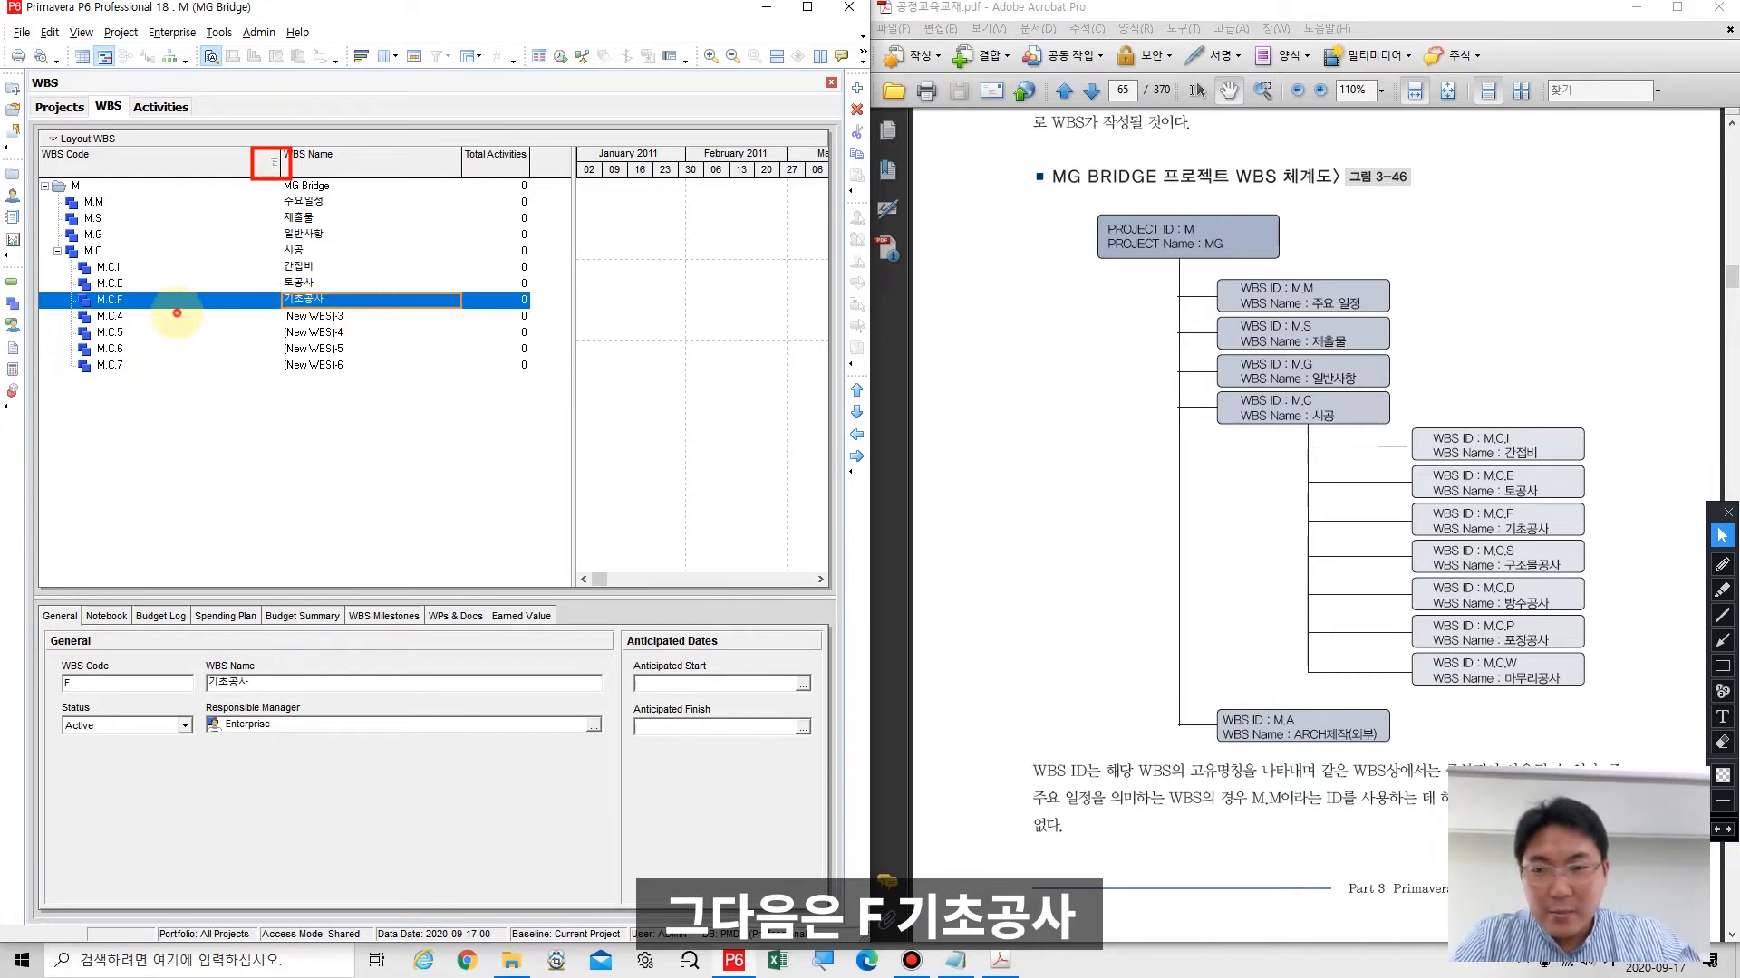
# Step: Give the fourth element under M.C the WBS code S and the name "구조물공사"
pyautogui.click(176, 316)
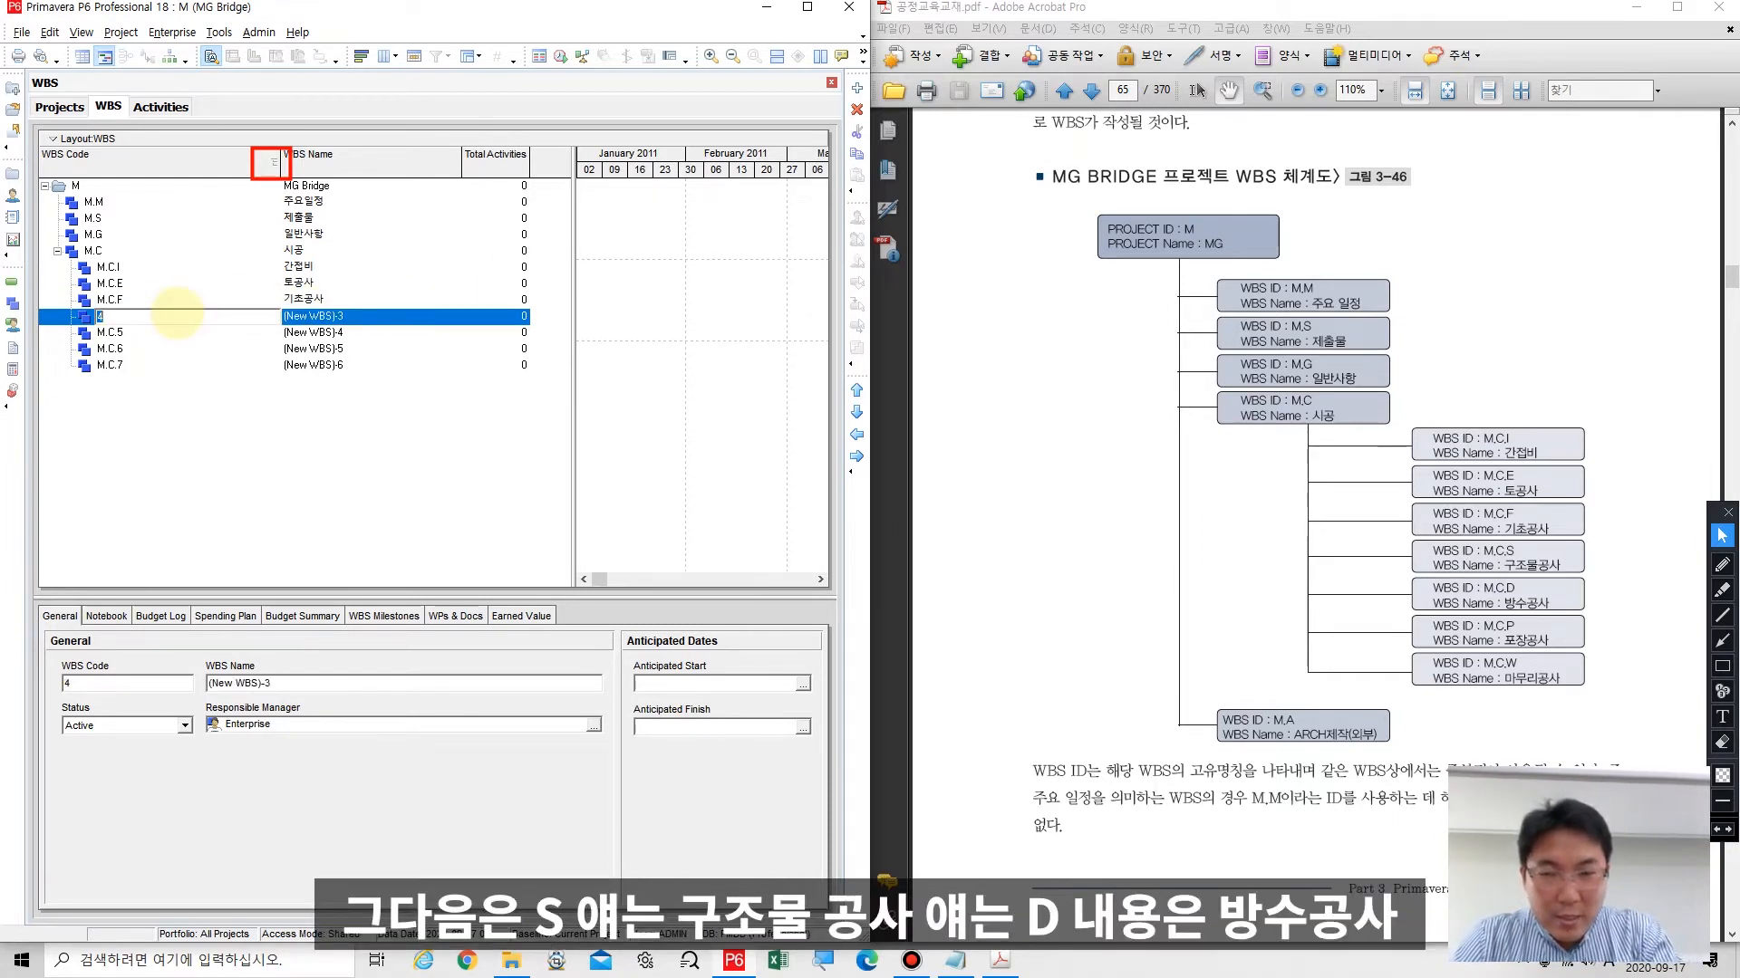
pyautogui.write('S')
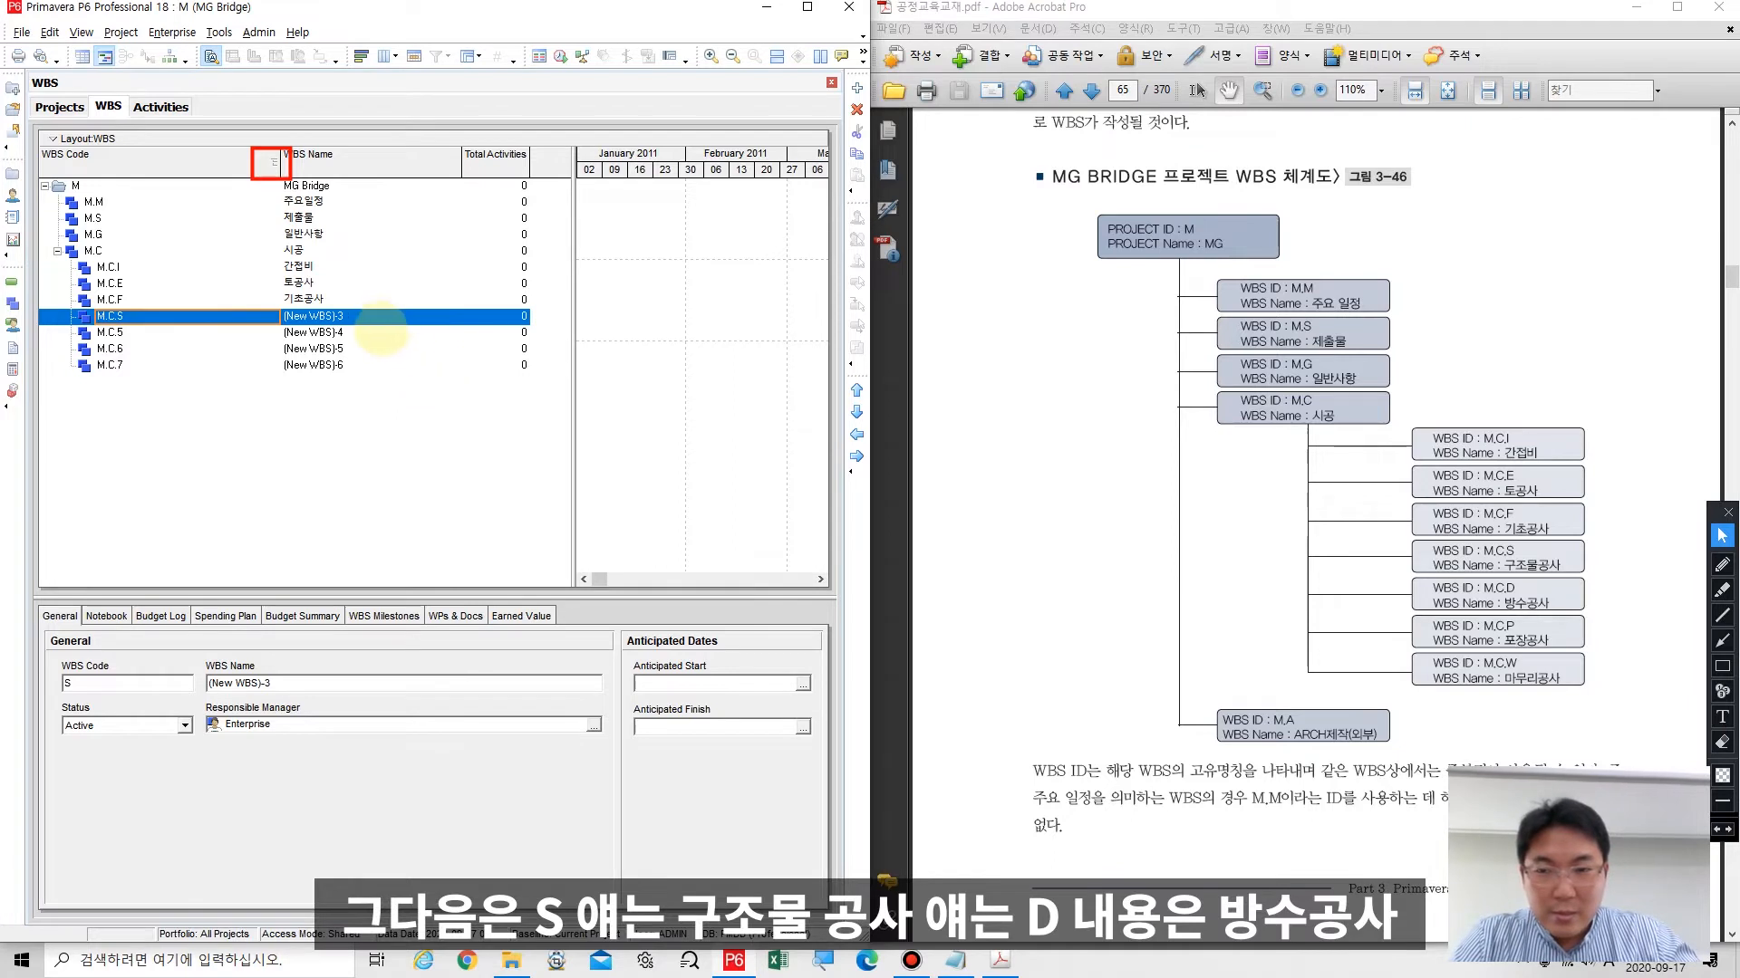
pyautogui.click(372, 318)
pyautogui.write('m')
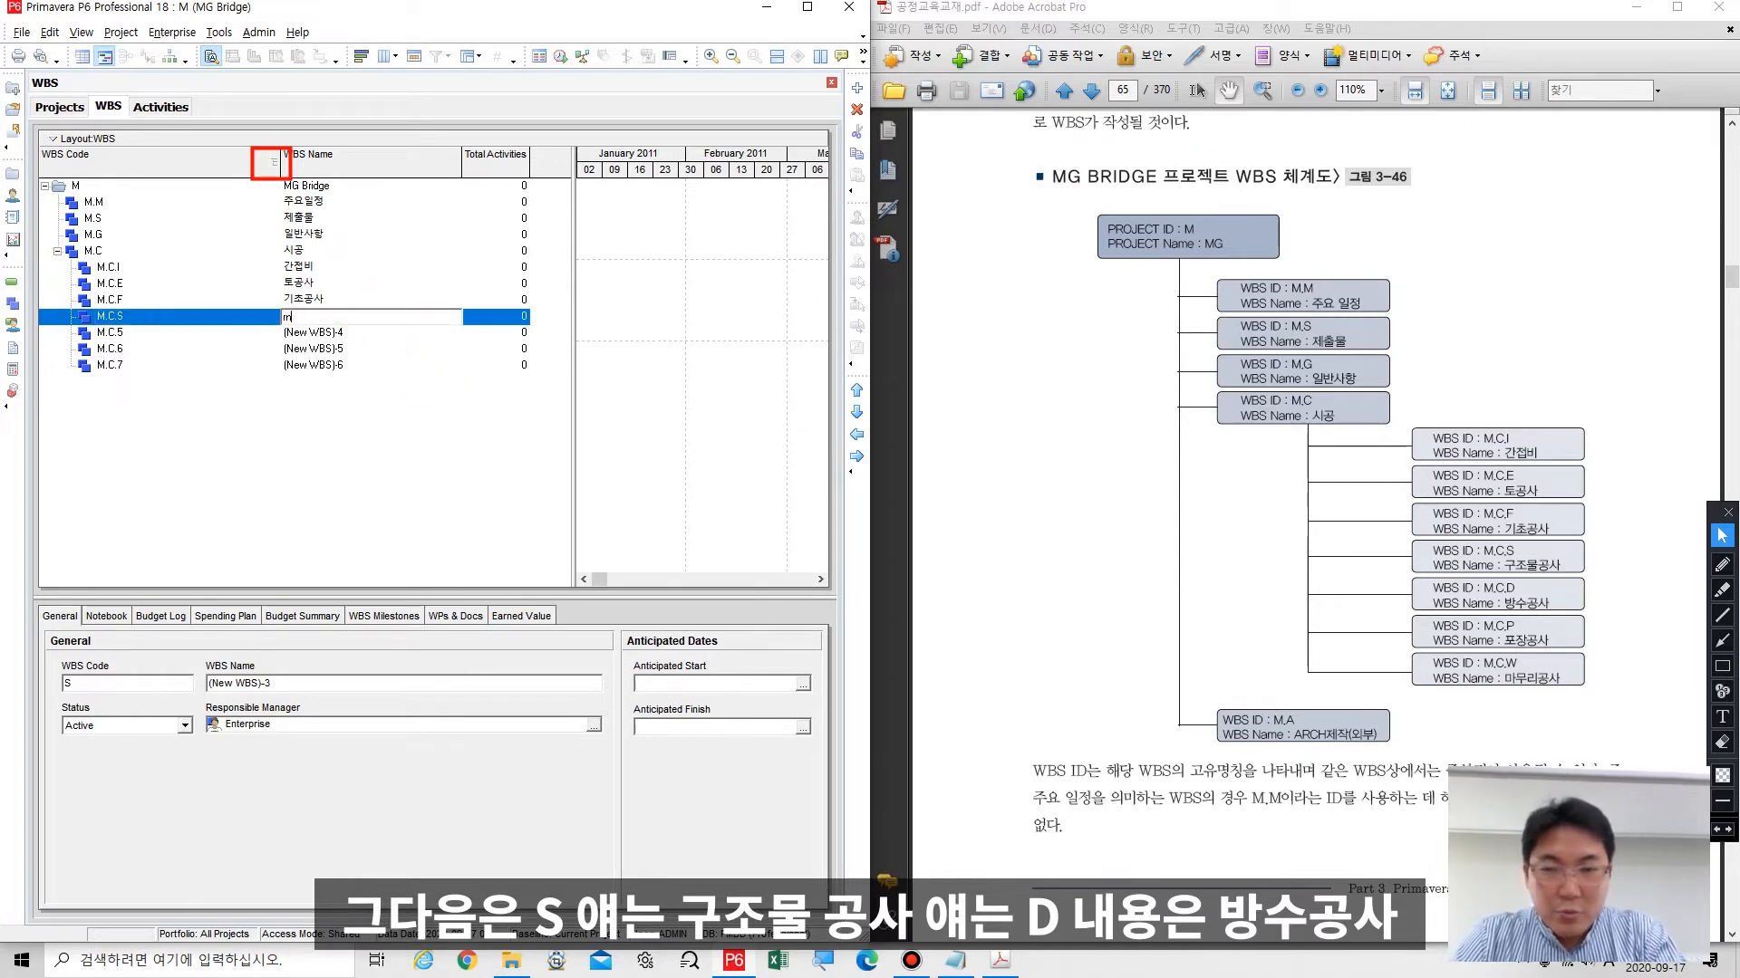
pyautogui.write('조물')
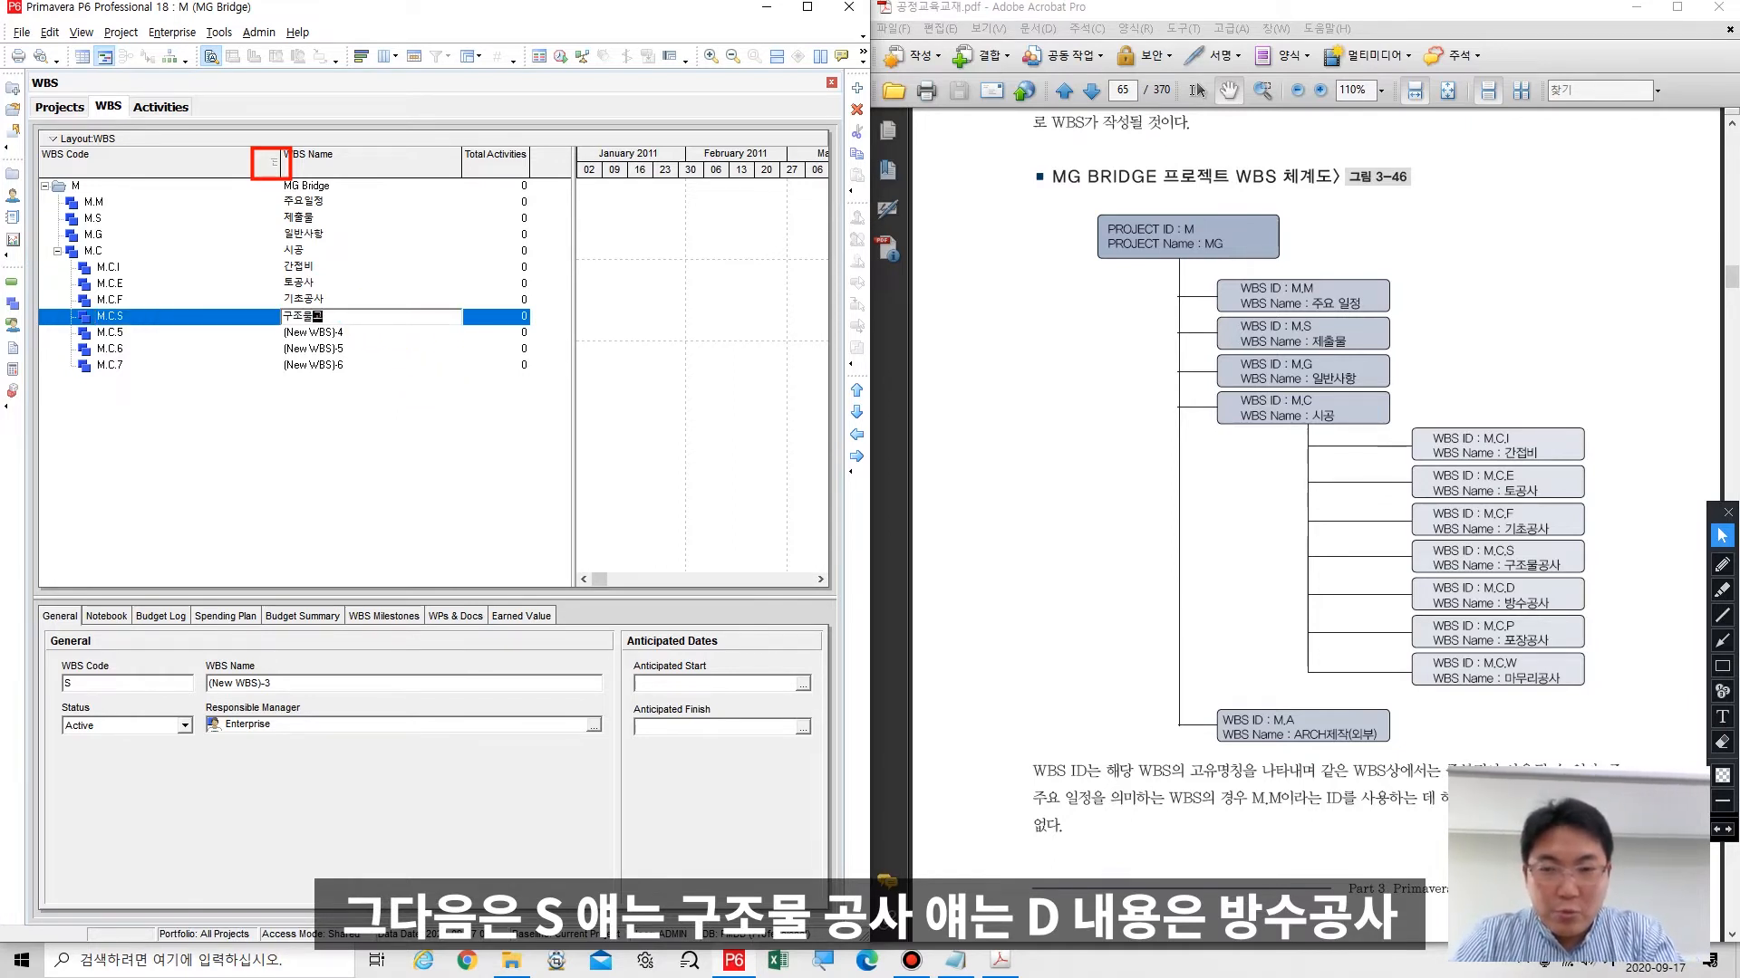
pyautogui.write('공사')
pyautogui.click(367, 317)
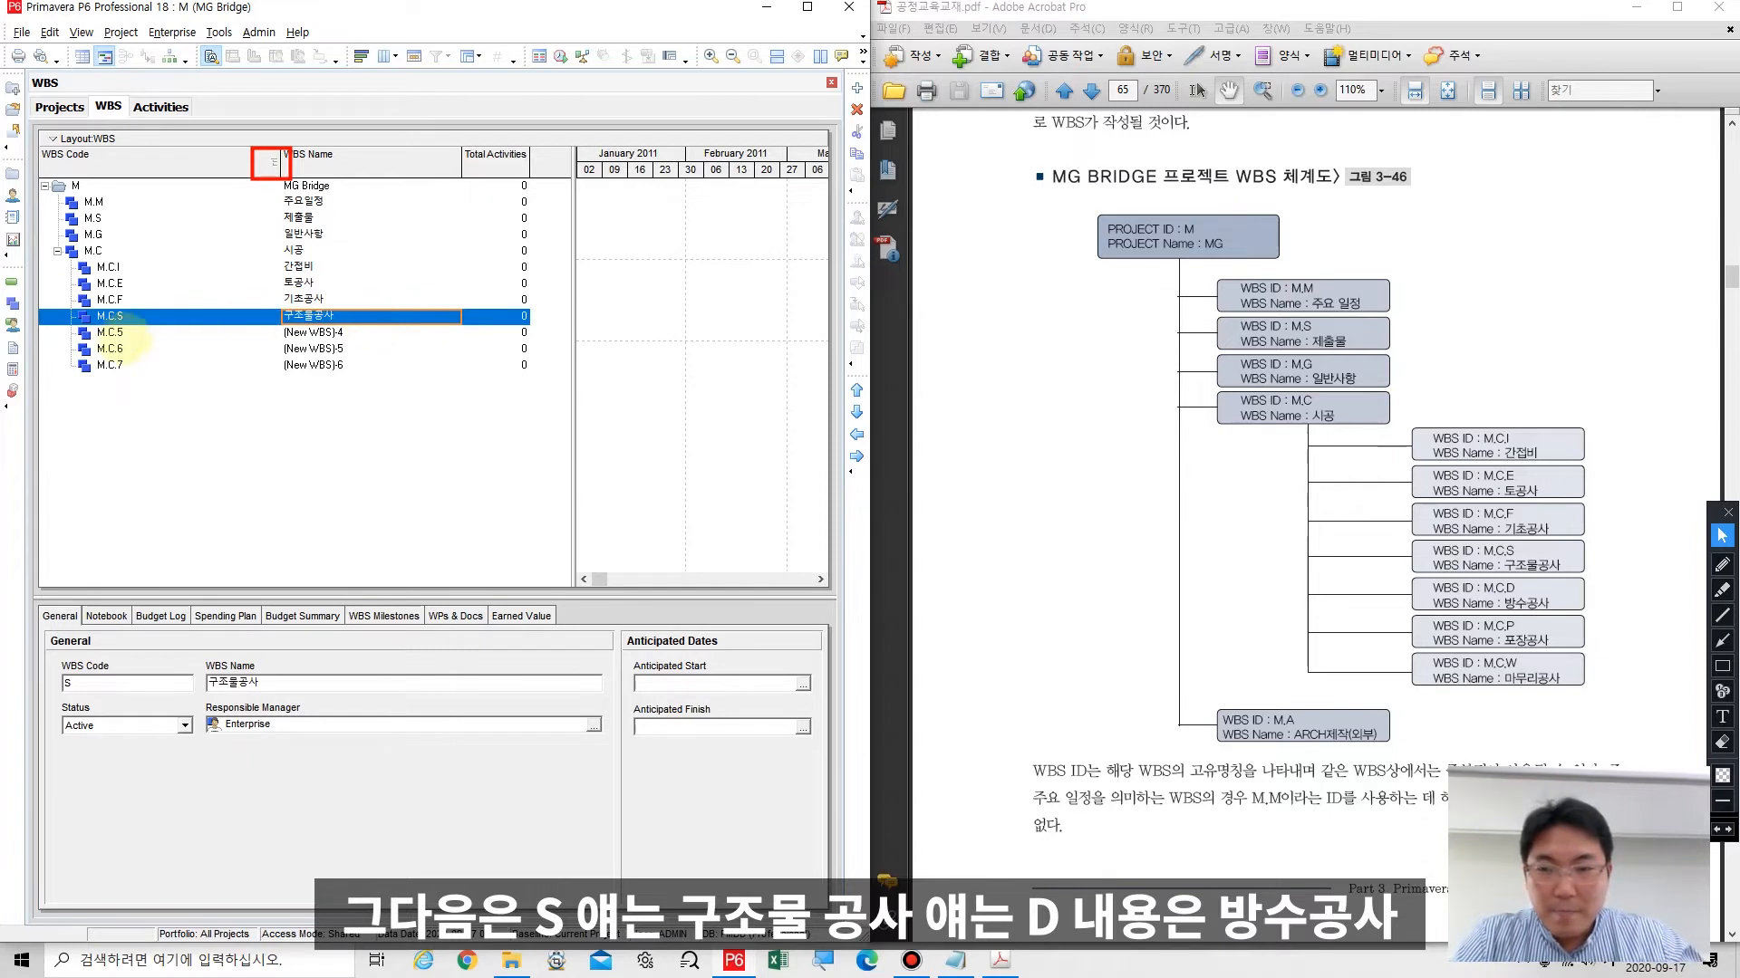
# Step: Give the fifth element under M.C the WBS code D and the name "방수공사"
pyautogui.click(136, 332)
pyautogui.click(145, 334)
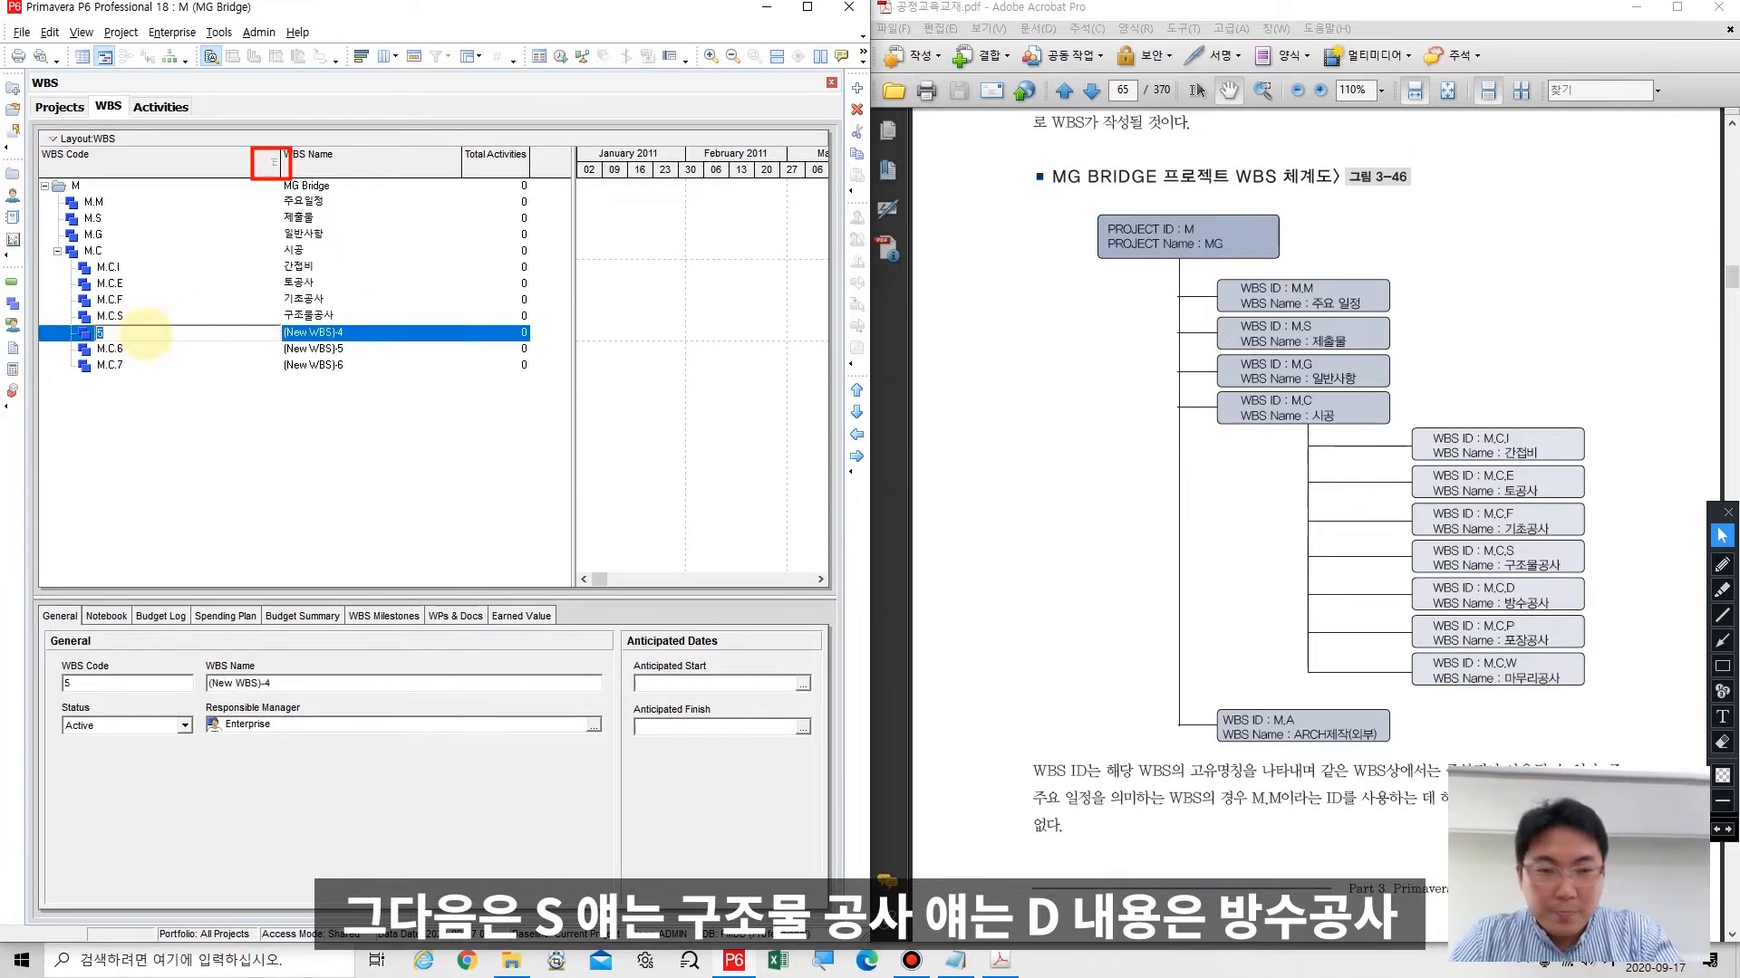
pyautogui.write('D')
pyautogui.press('Return')
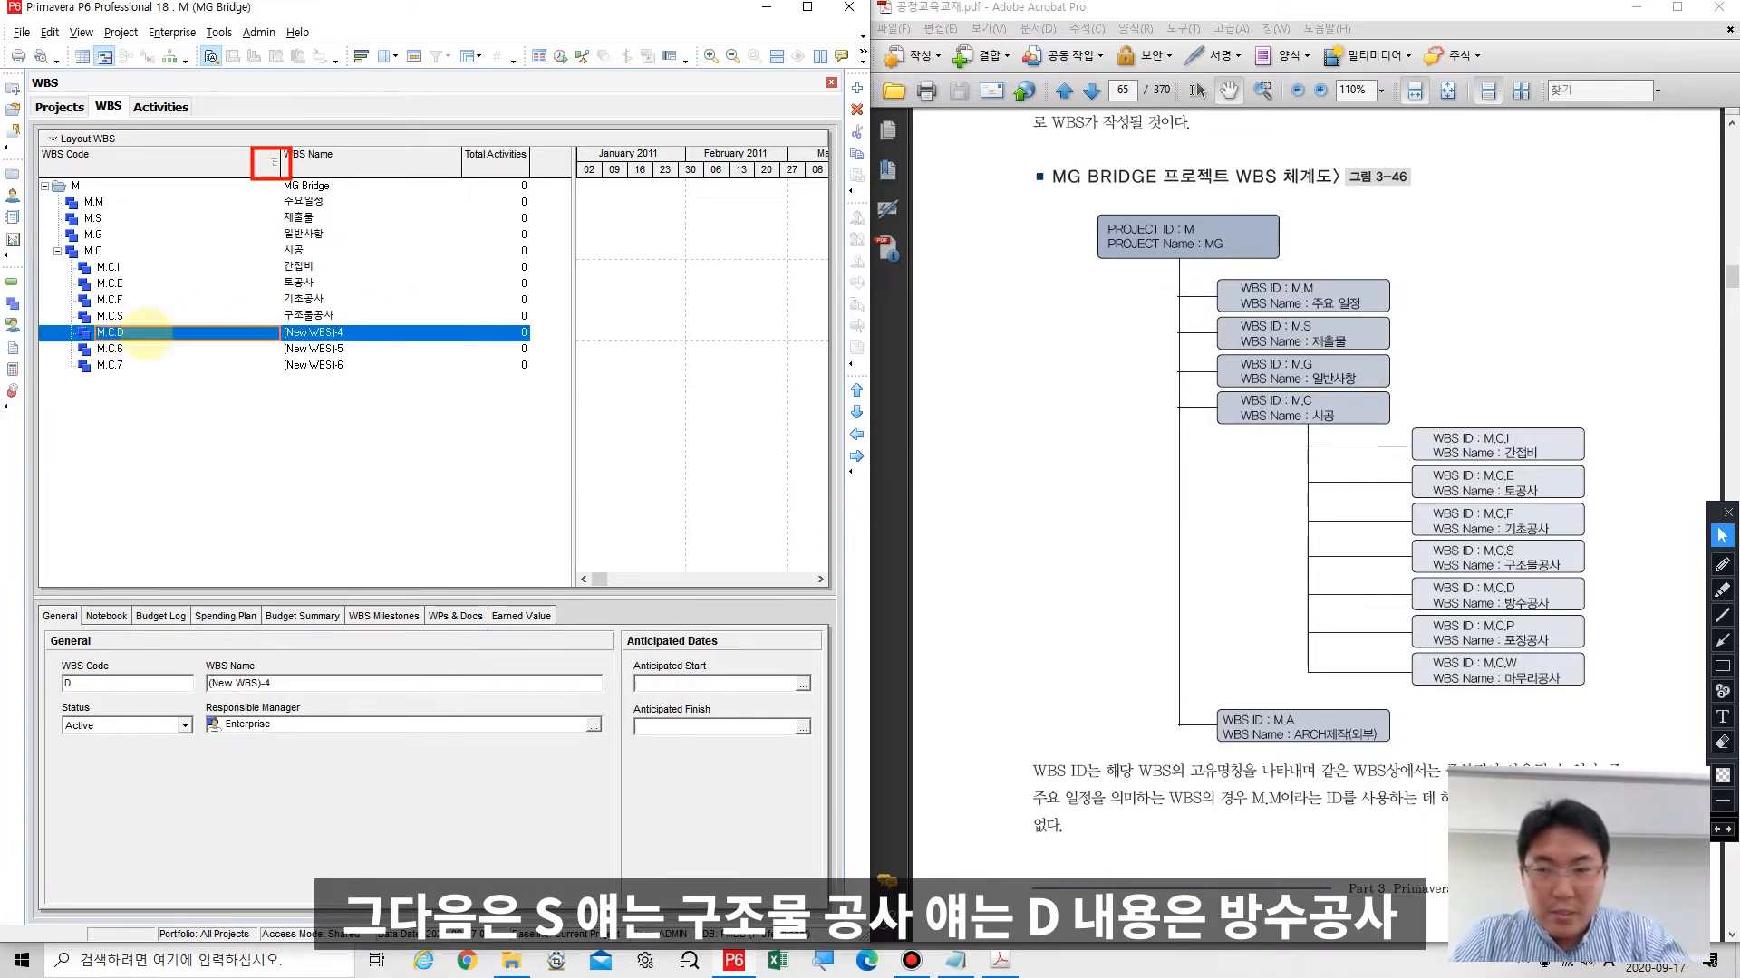
pyautogui.click(376, 332)
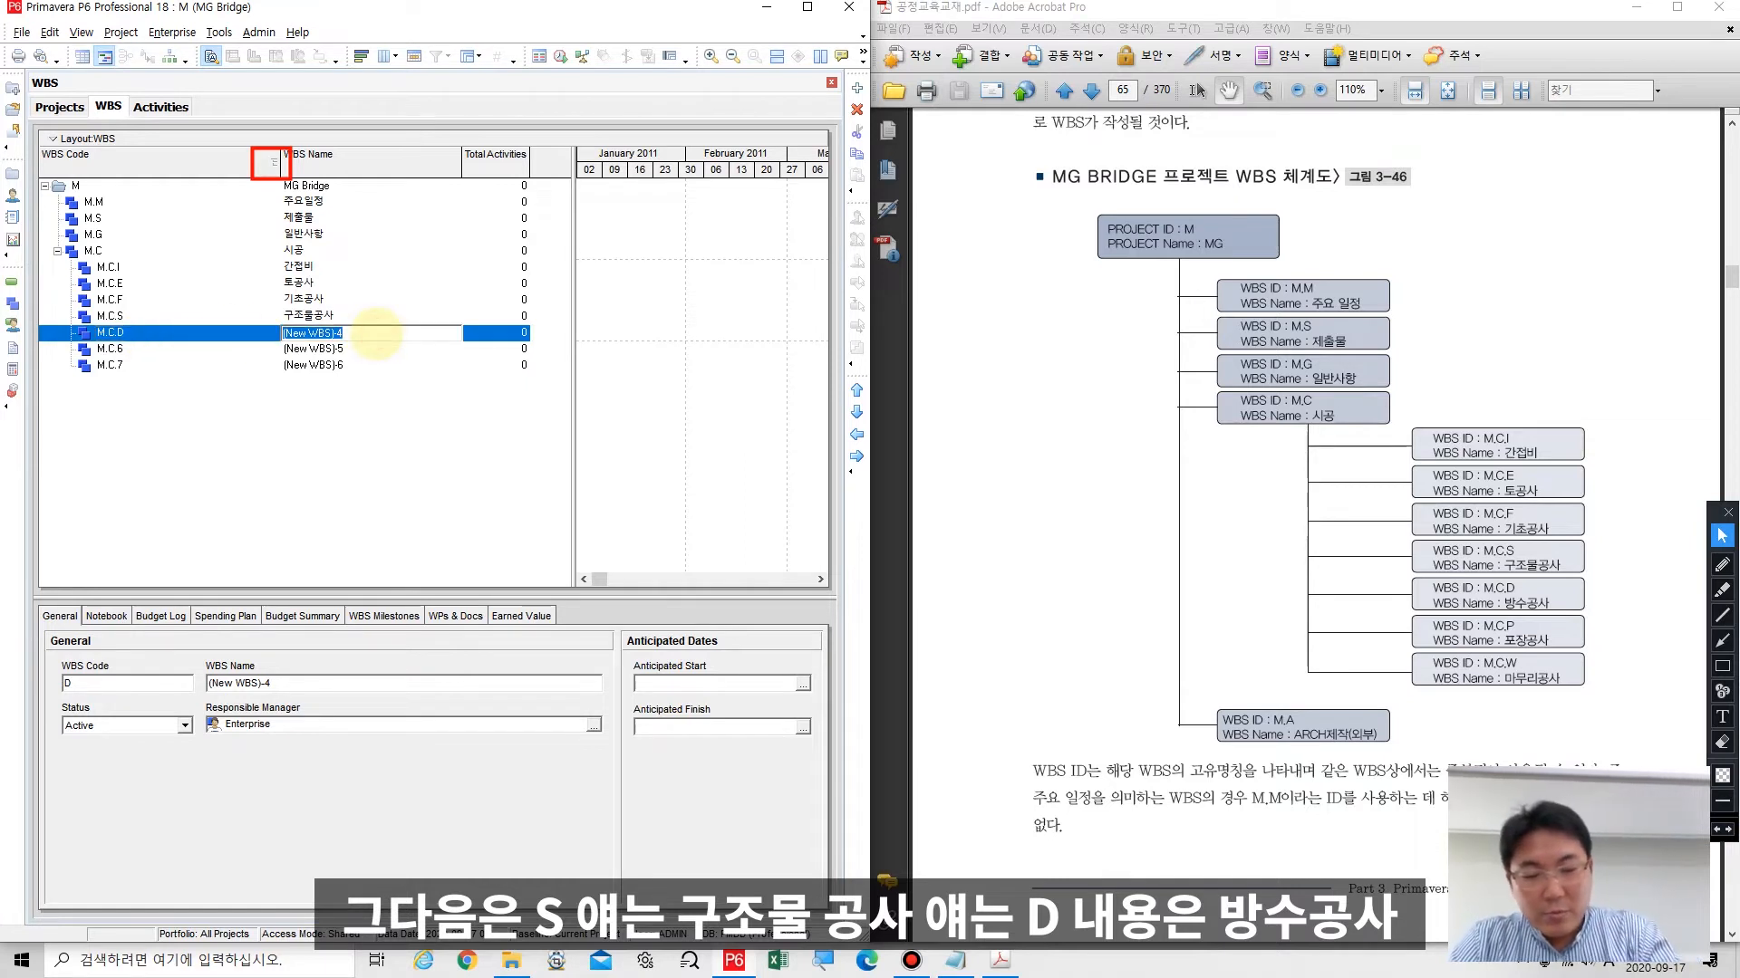
pyautogui.write('방수공사')
pyautogui.press('Return')
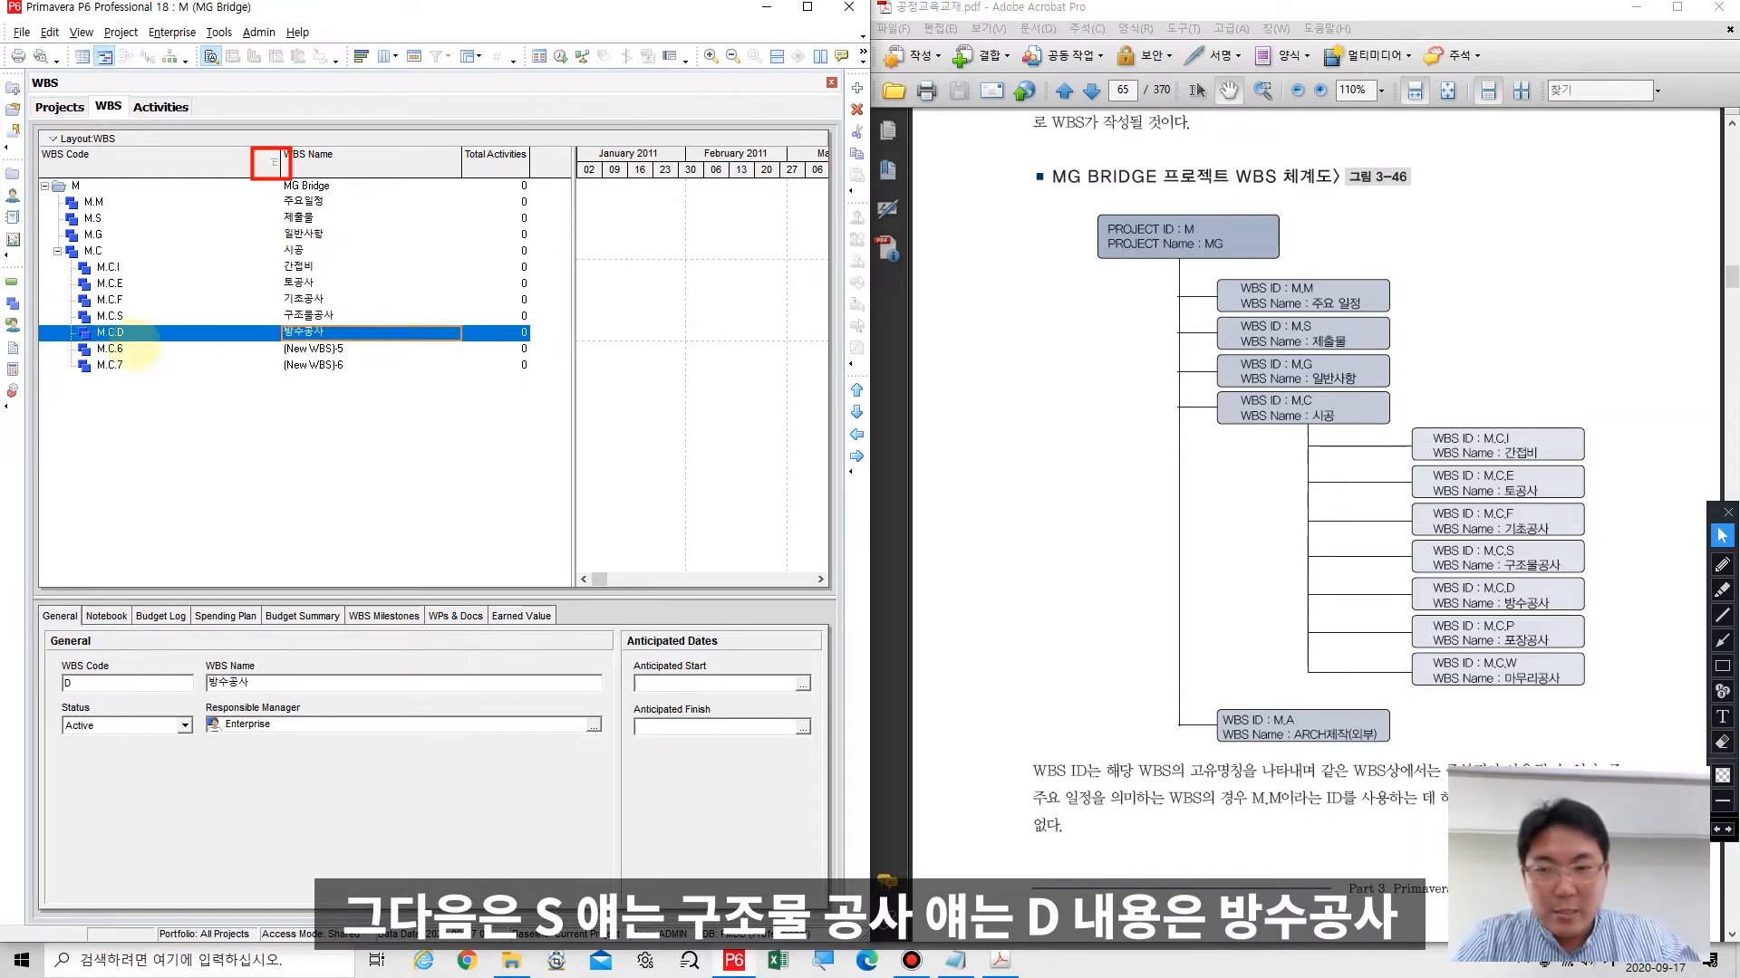
# Step: Give the sixth element under M.C the WBS code P and the name "포장공사"
pyautogui.click(137, 350)
pyautogui.click(141, 353)
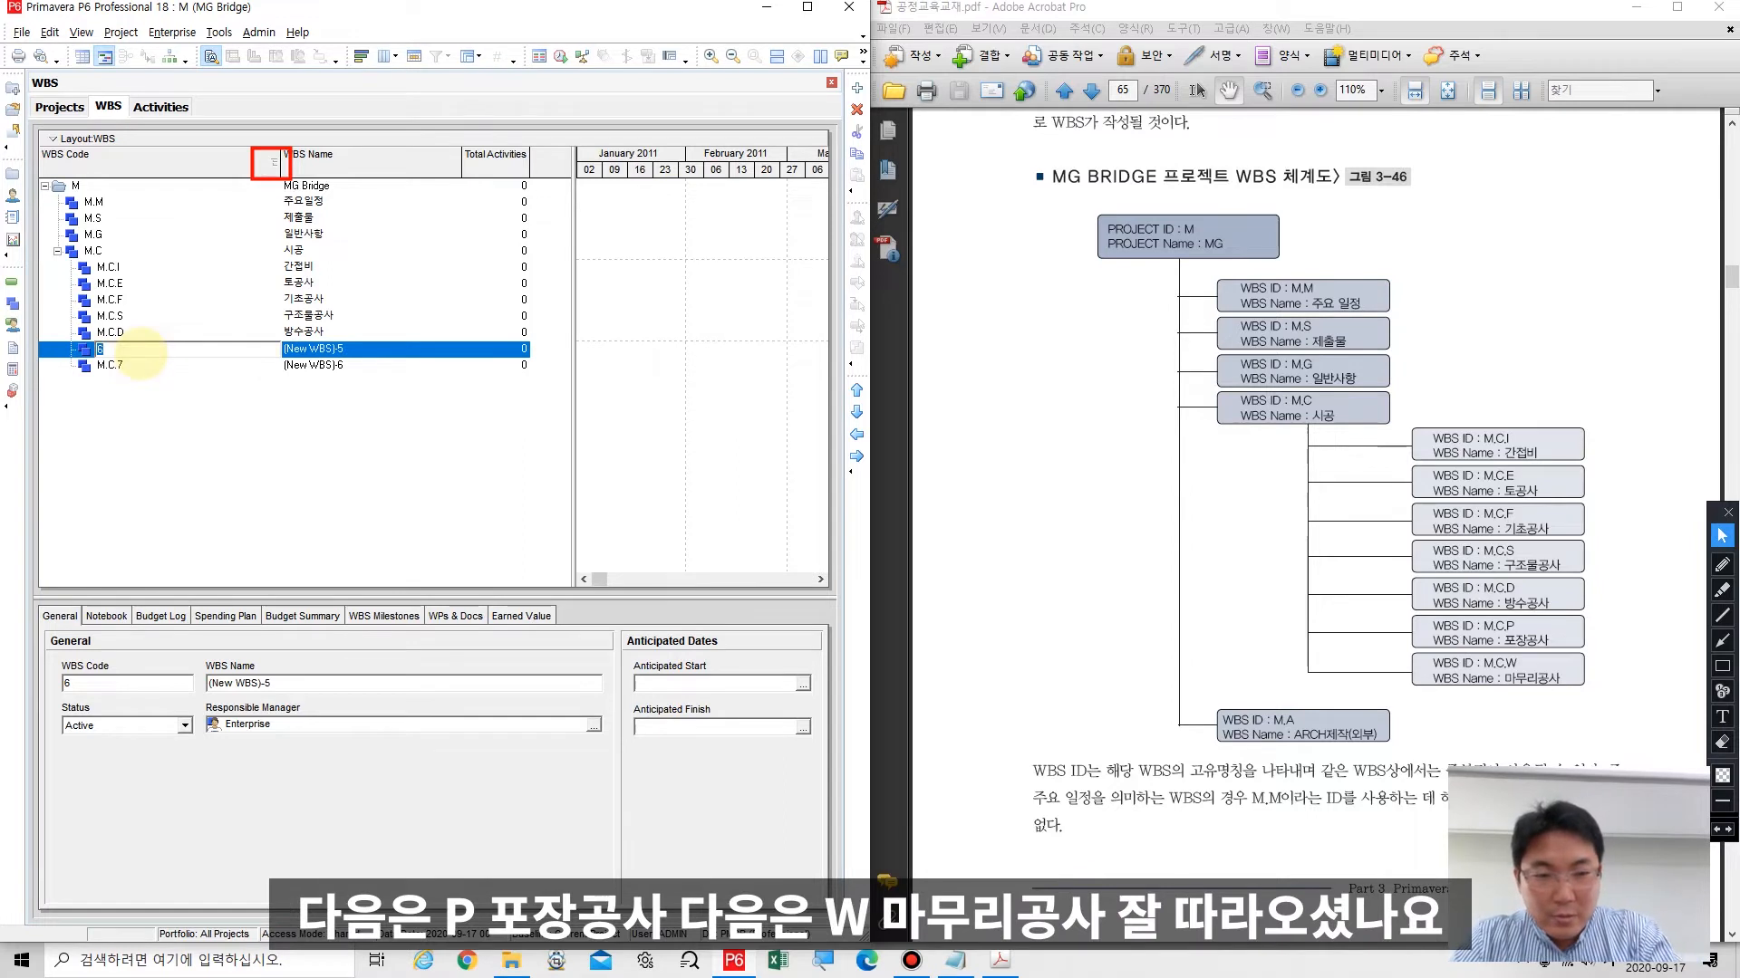
pyautogui.write('P')
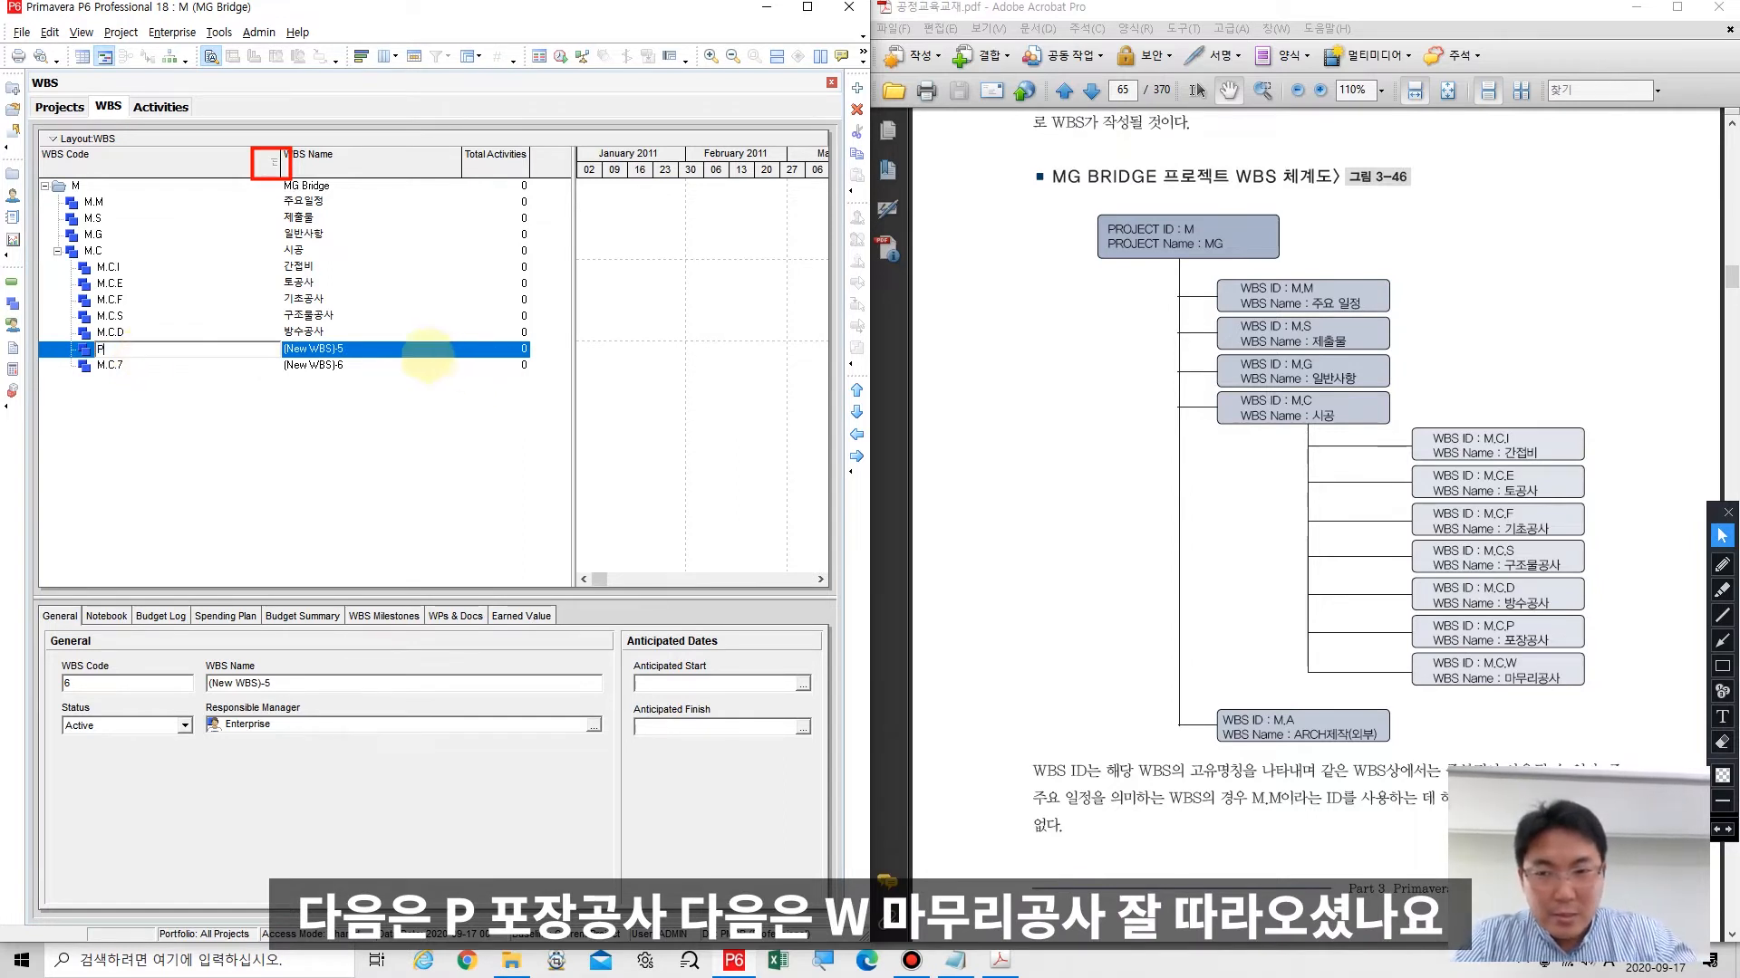
pyautogui.click(391, 349)
pyautogui.click(391, 352)
pyautogui.press('BackSpace')
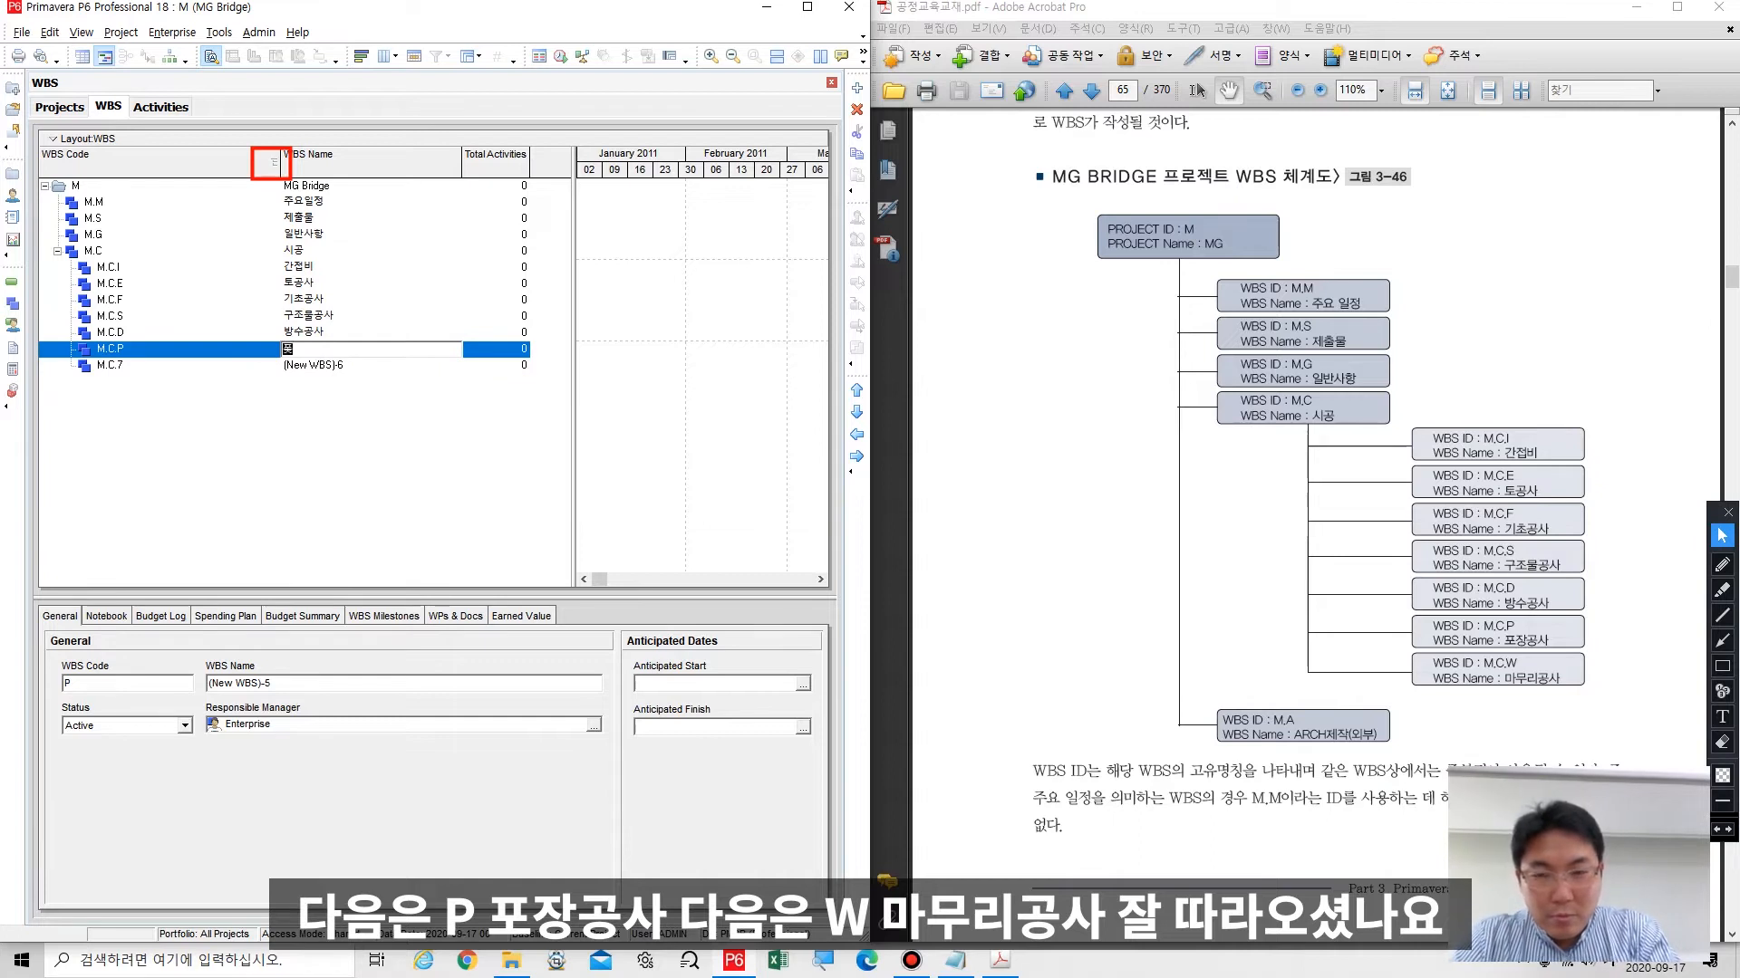
pyautogui.write('포장공사')
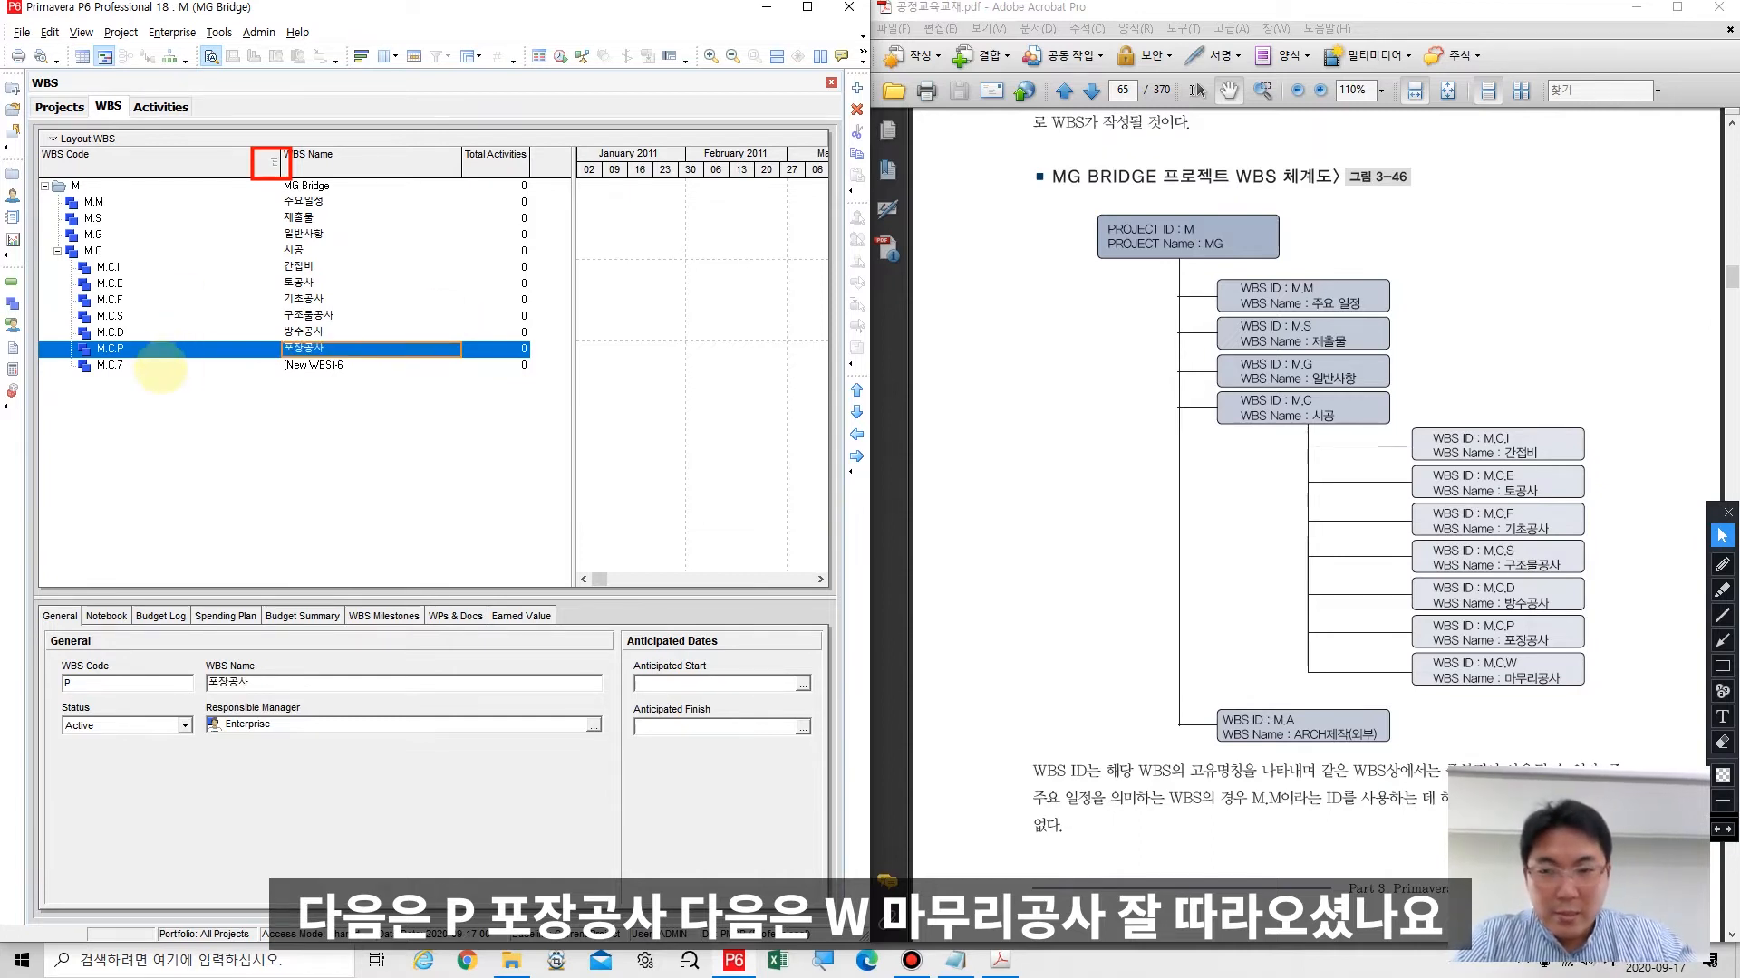
# Step: Give the seventh element under M.C the WBS code W and the name "마무리공사"
pyautogui.click(160, 367)
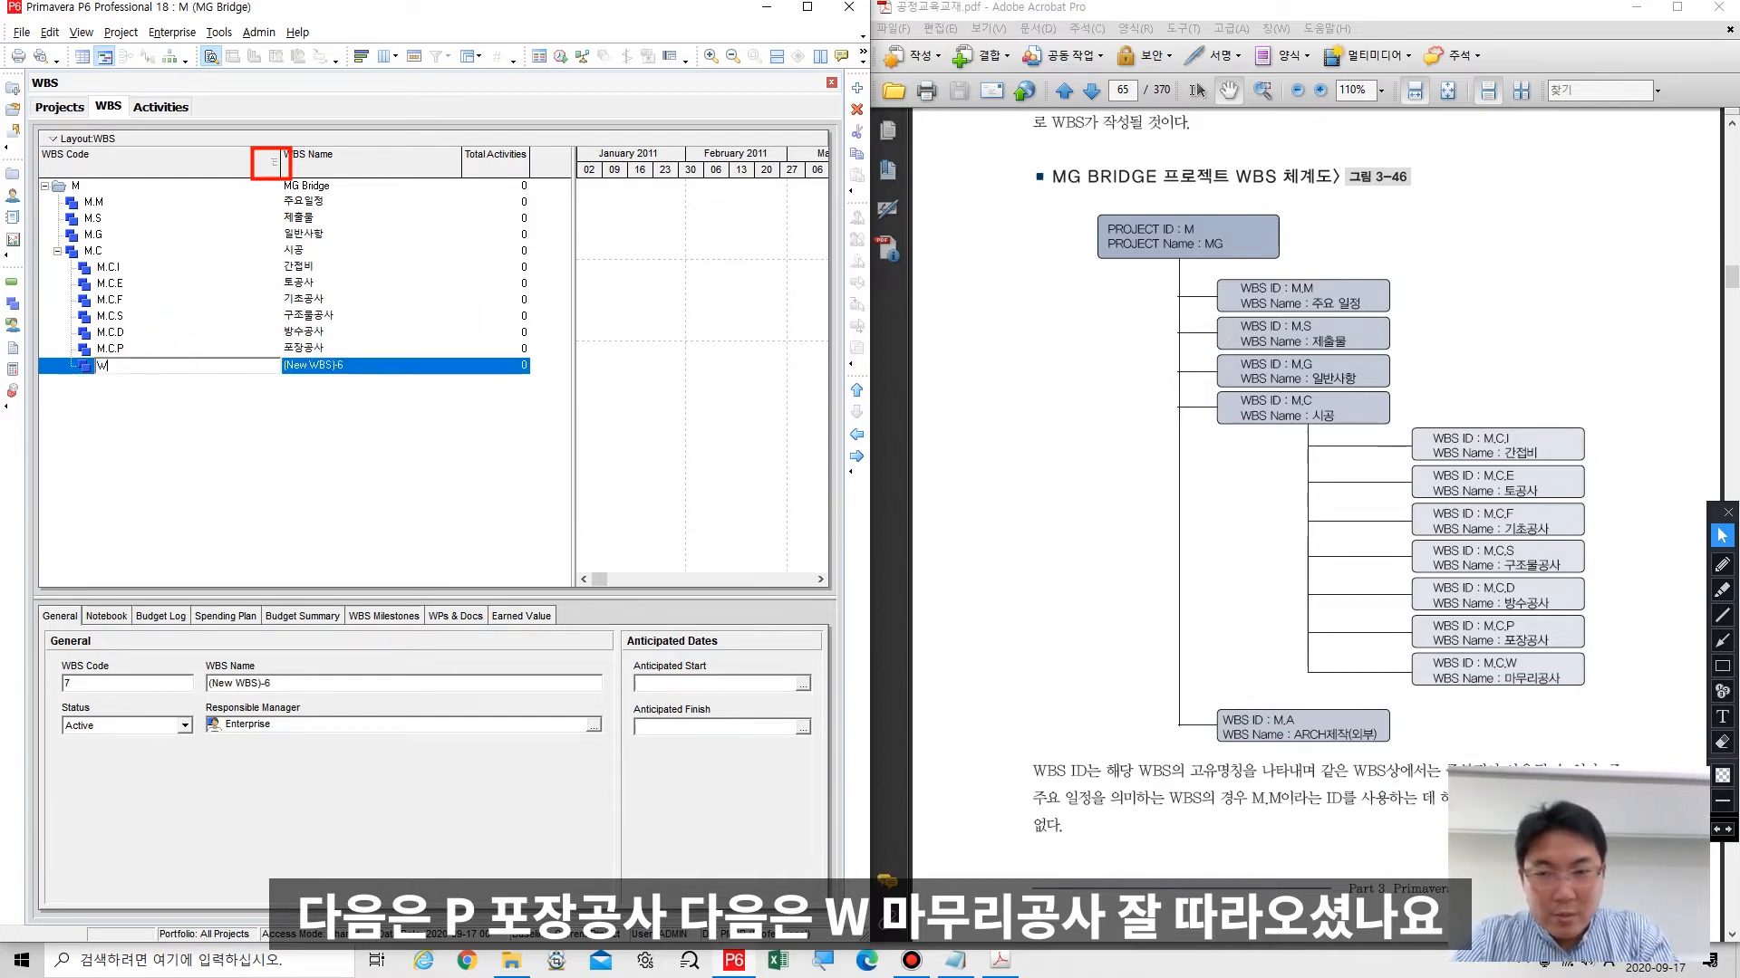
pyautogui.write('W')
pyautogui.click(375, 372)
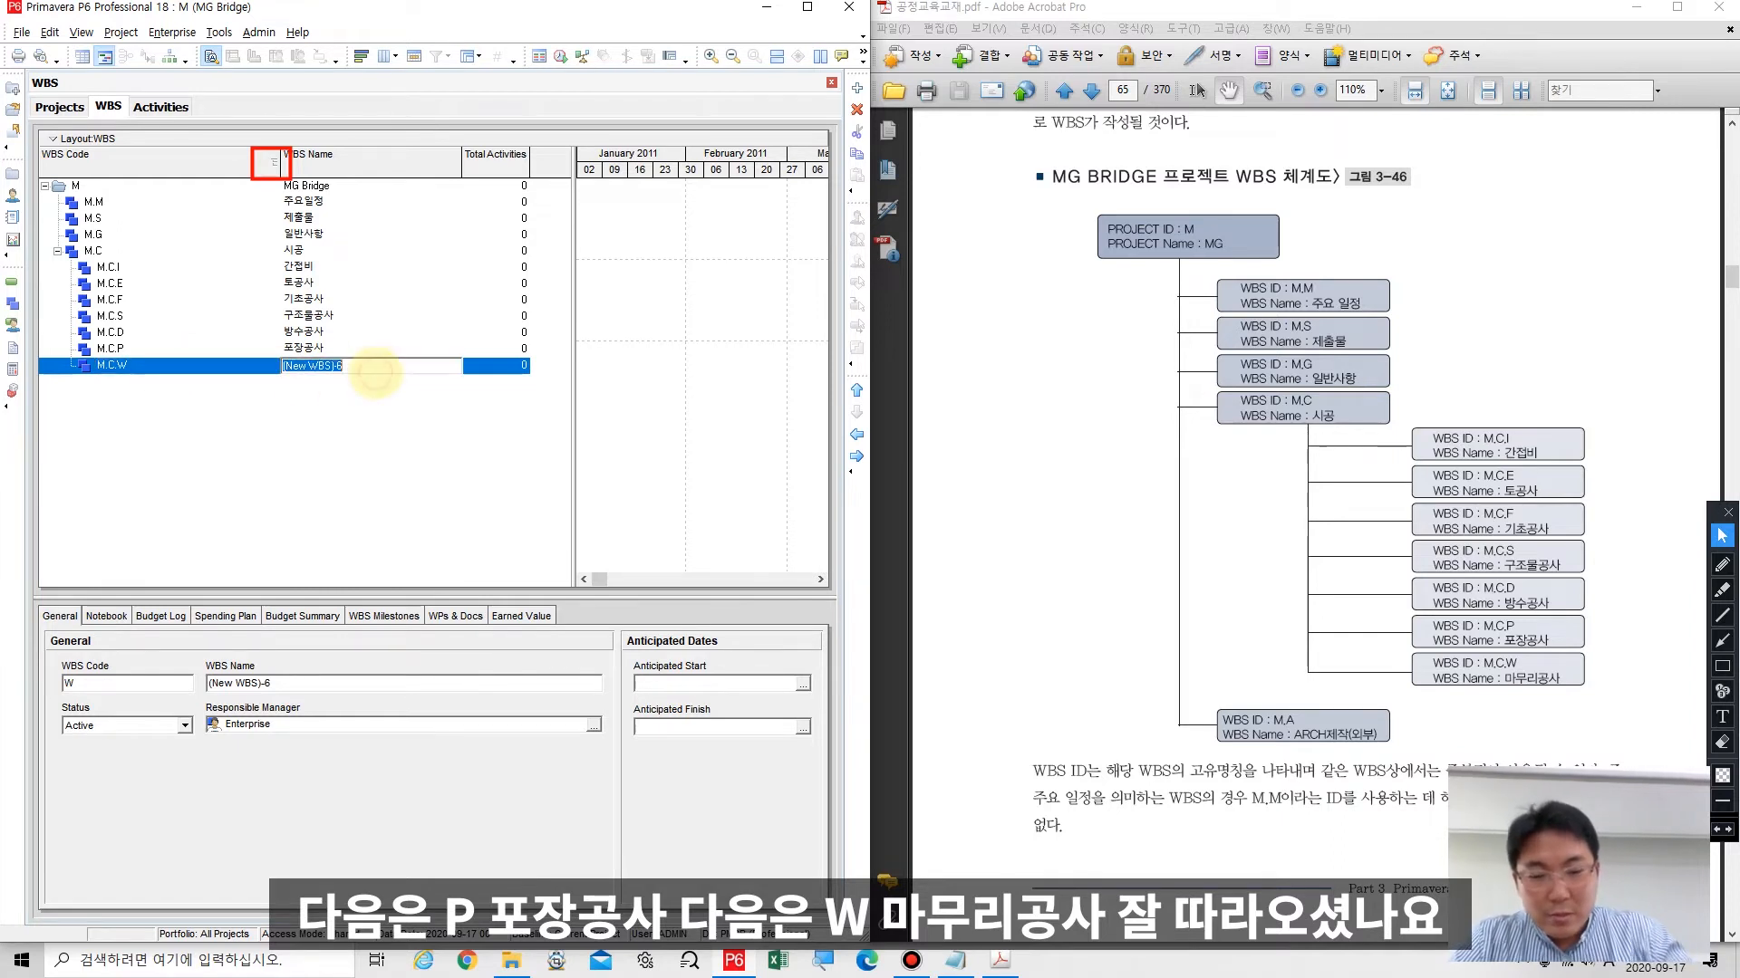
pyautogui.write('마무리공사')
pyautogui.press('Return')
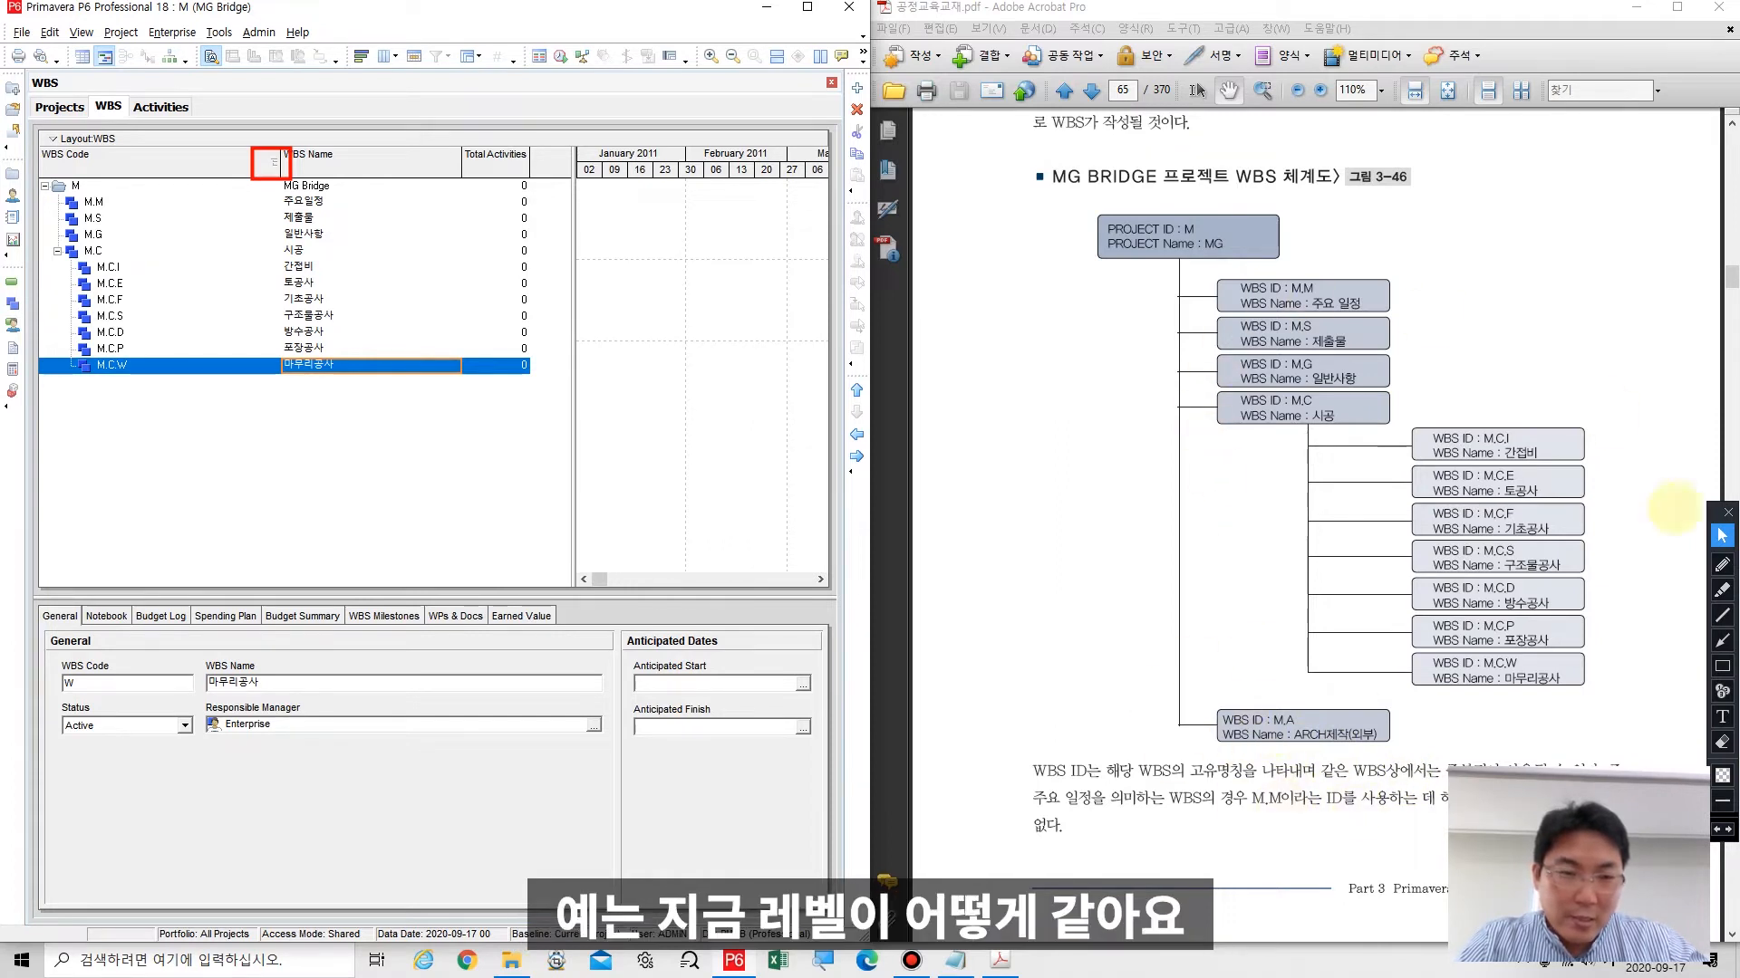
# Step: Frame the second-level WBS boxes from M.M down to M.A in the PDF chart with a red rectangle
pyautogui.click(1721, 666)
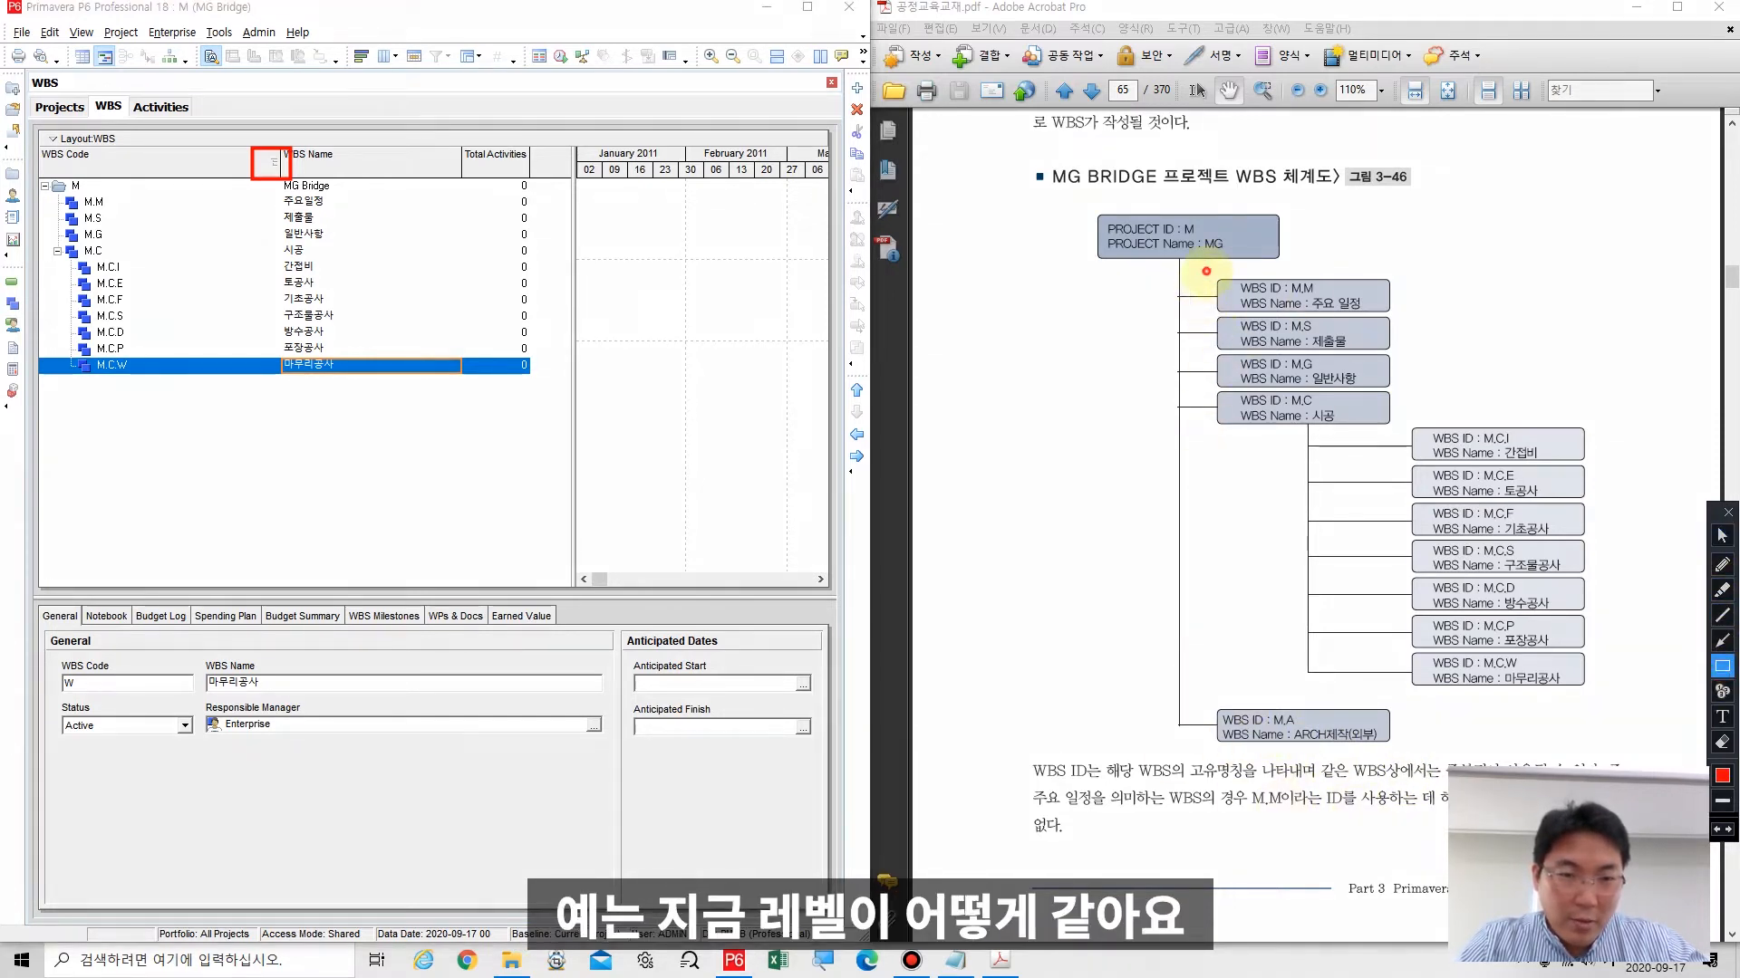
pyautogui.moveTo(1206, 271); pyautogui.dragTo(1403, 768)
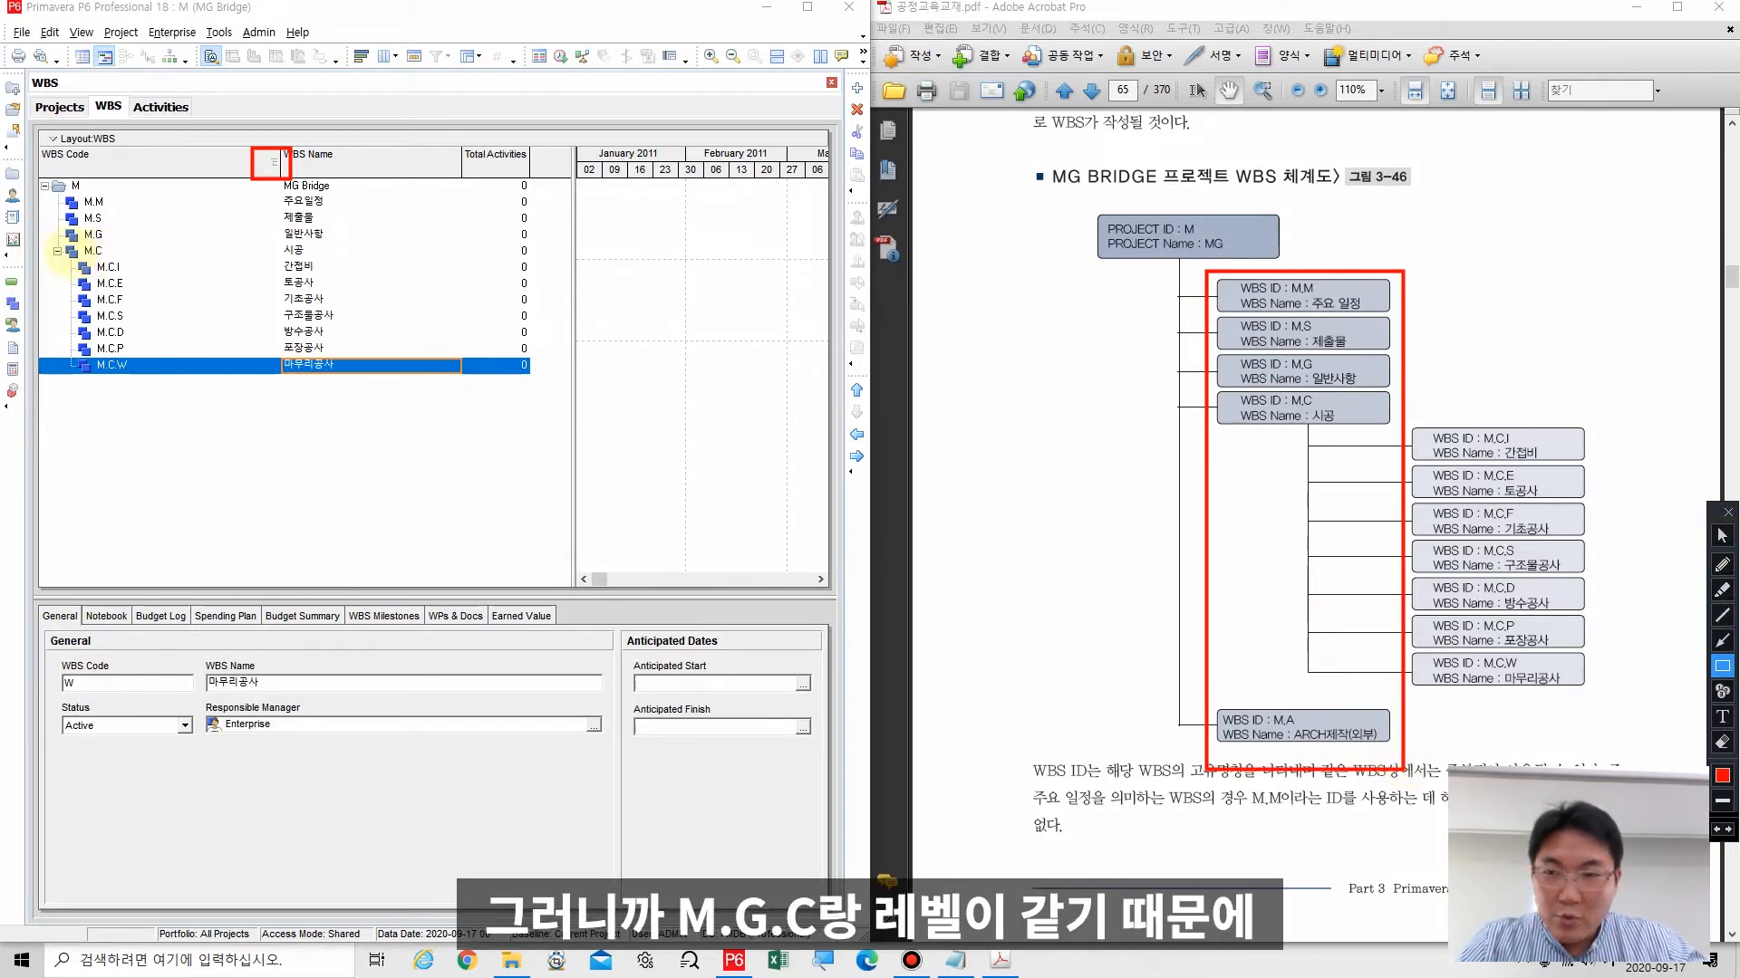
pyautogui.click(1721, 535)
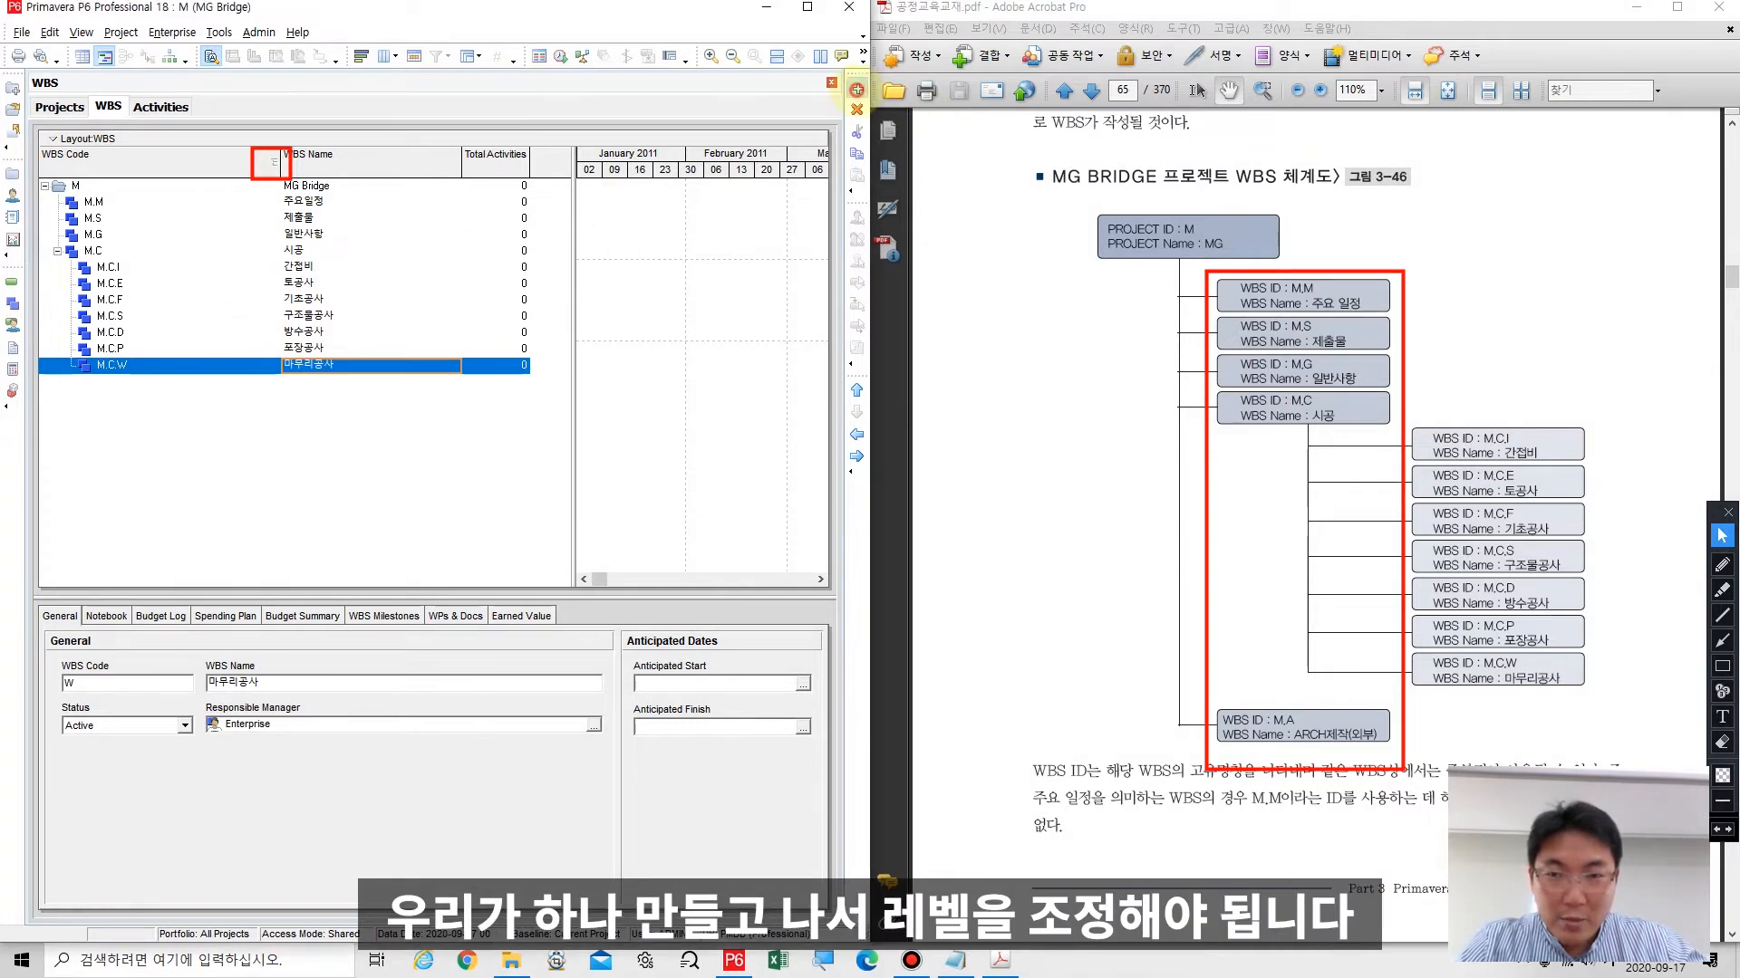
# Step: Add a new WBS element below M.C.W and outdent it two levels so that it sits directly under M
pyautogui.click(856, 88)
pyautogui.click(125, 366)
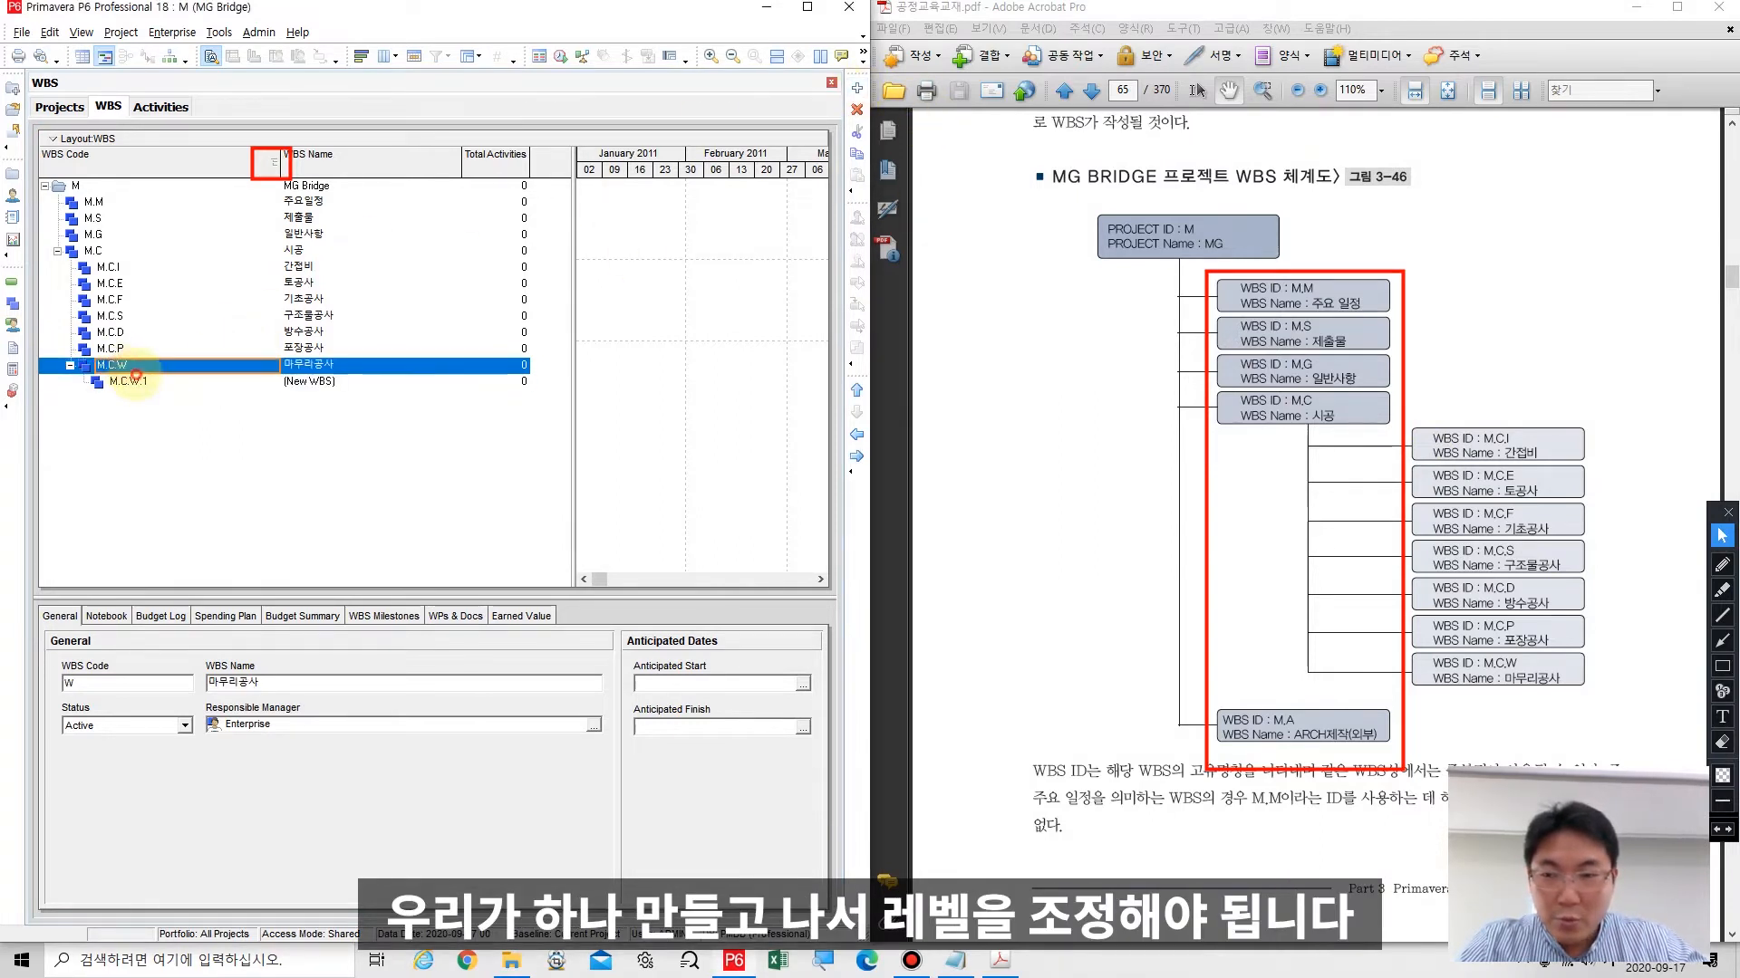
pyautogui.click(134, 381)
pyautogui.hotkey('ctrl', 'Left')
pyautogui.hotkey('ctrl', 'Left')
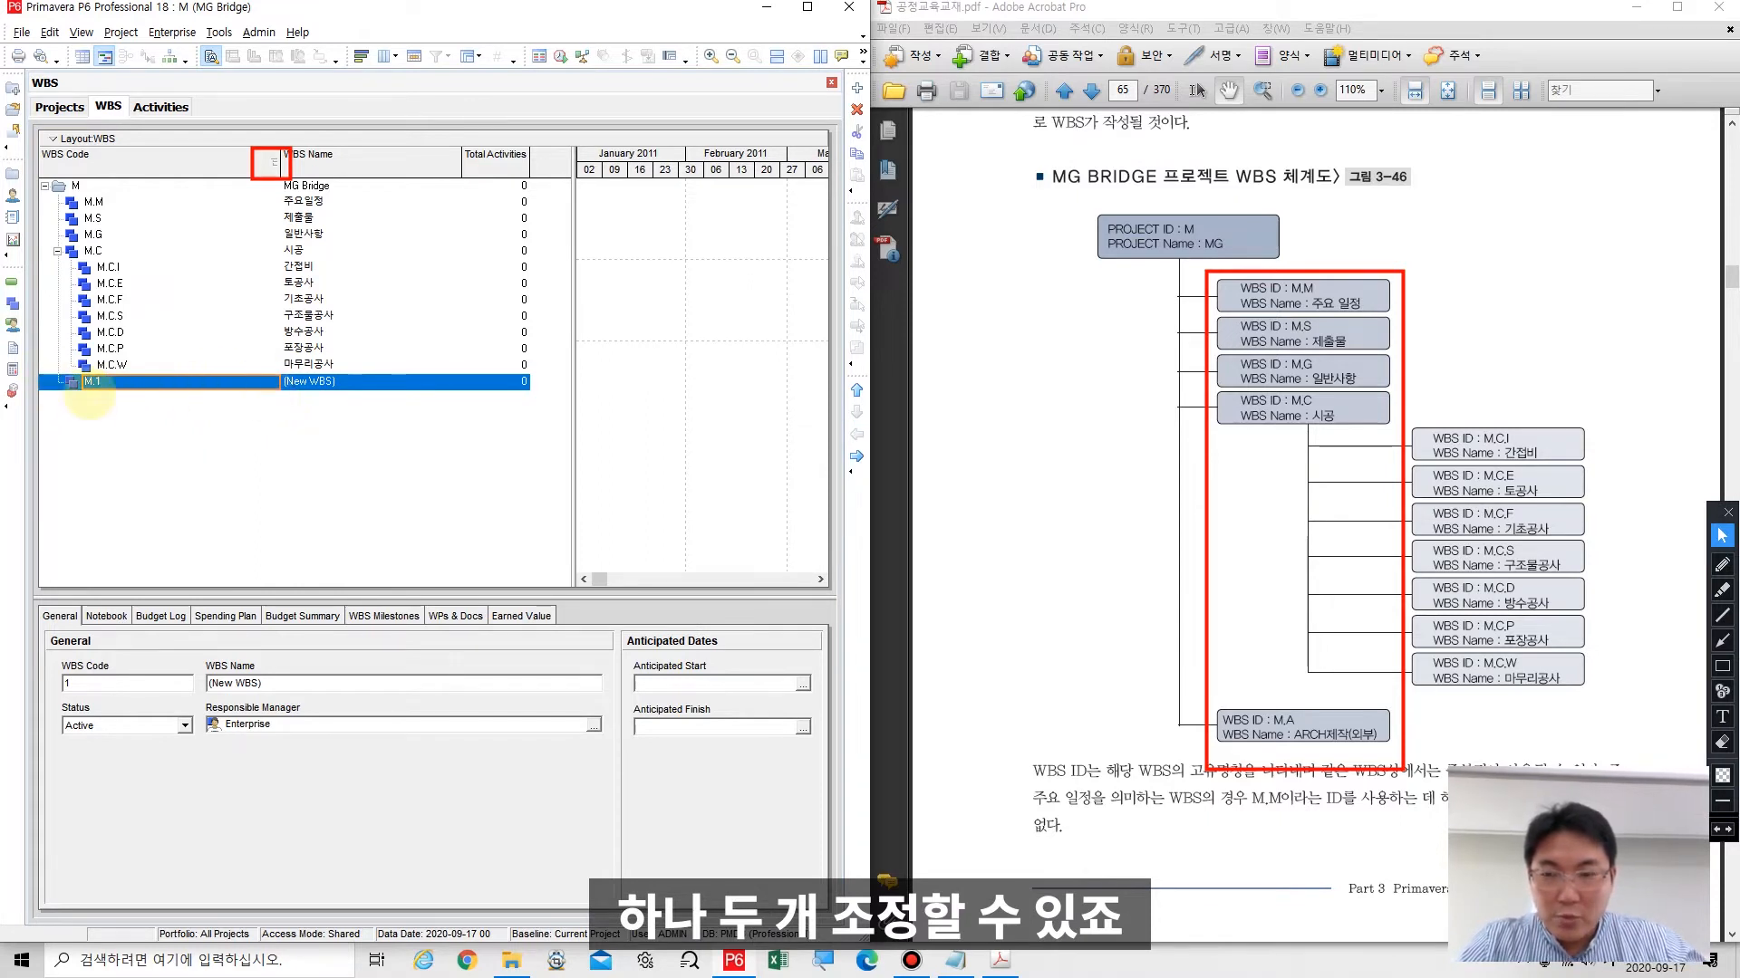
# Step: Give the new element directly under M the WBS code A and the name "ARCH제작(외부)"
pyautogui.click(118, 385)
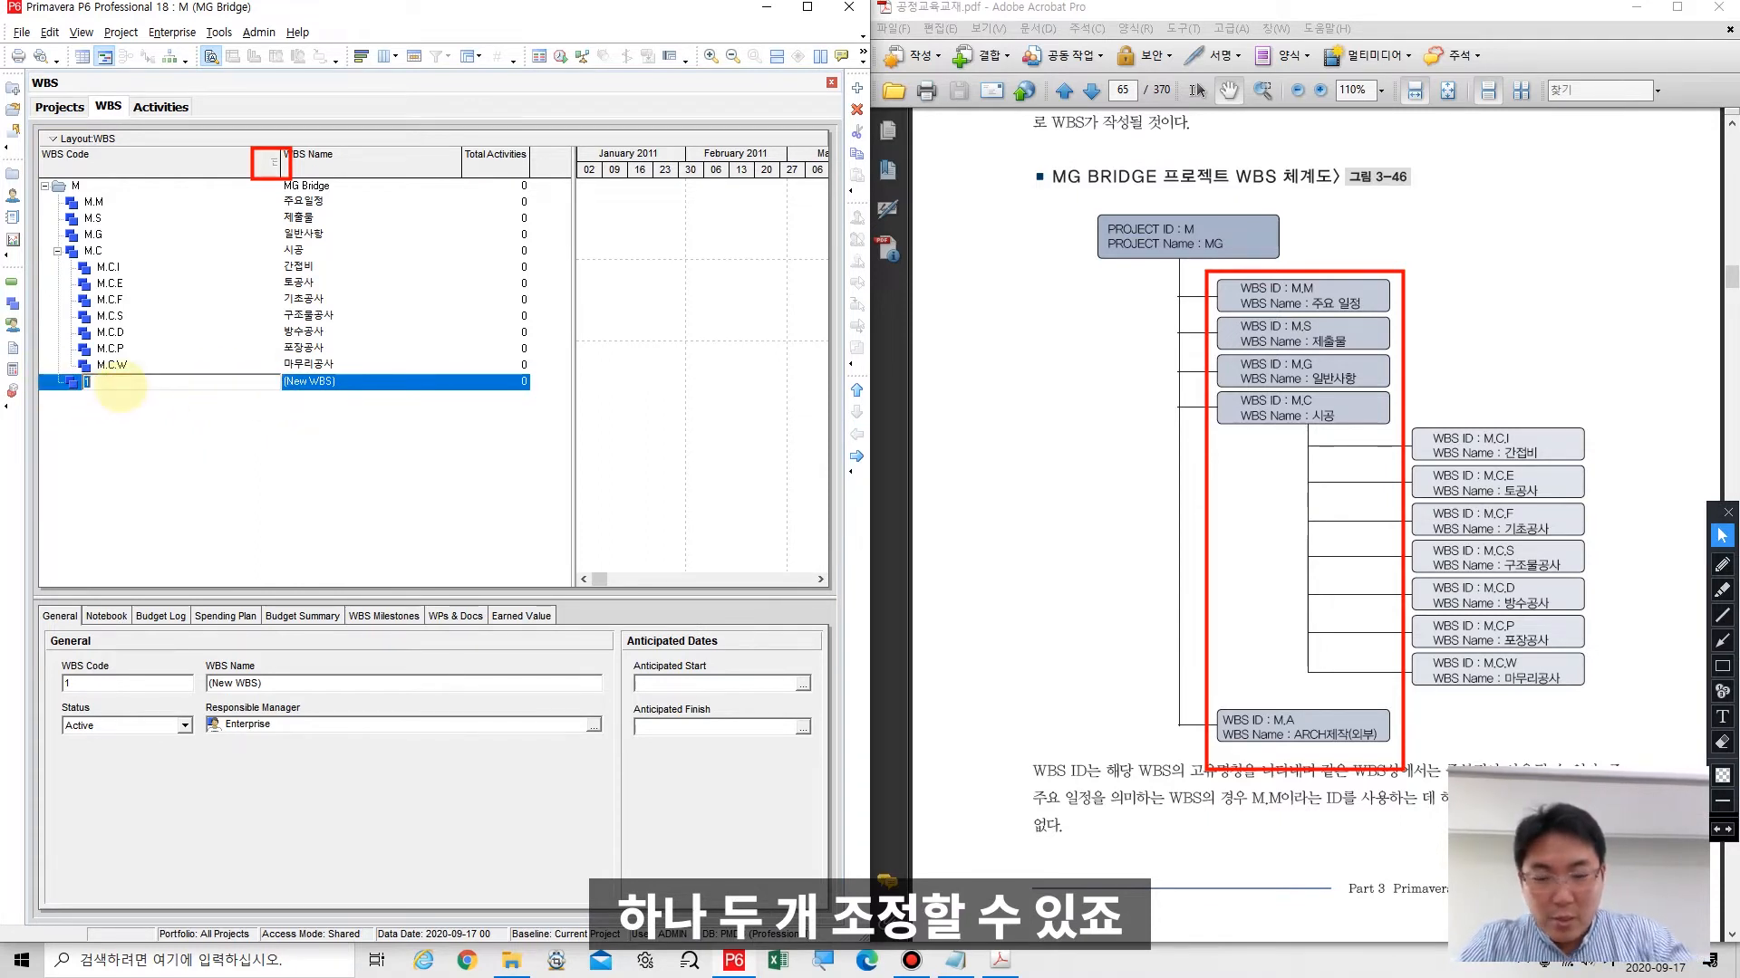
pyautogui.write('A')
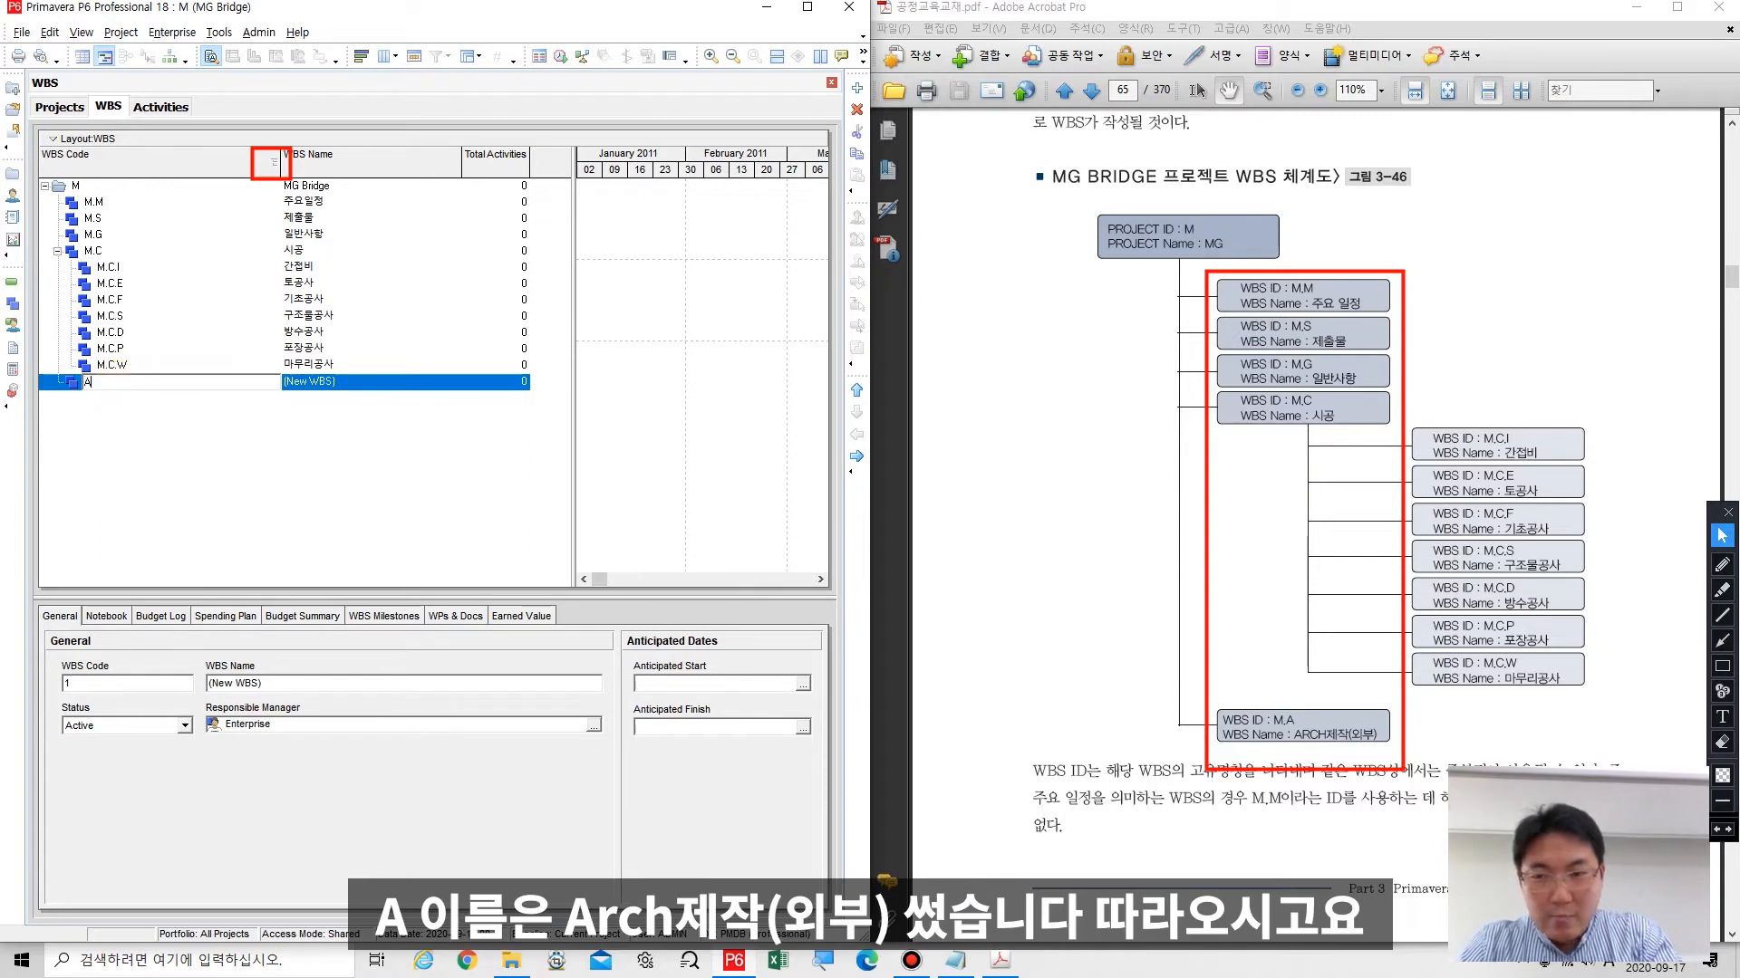
pyautogui.press('Return')
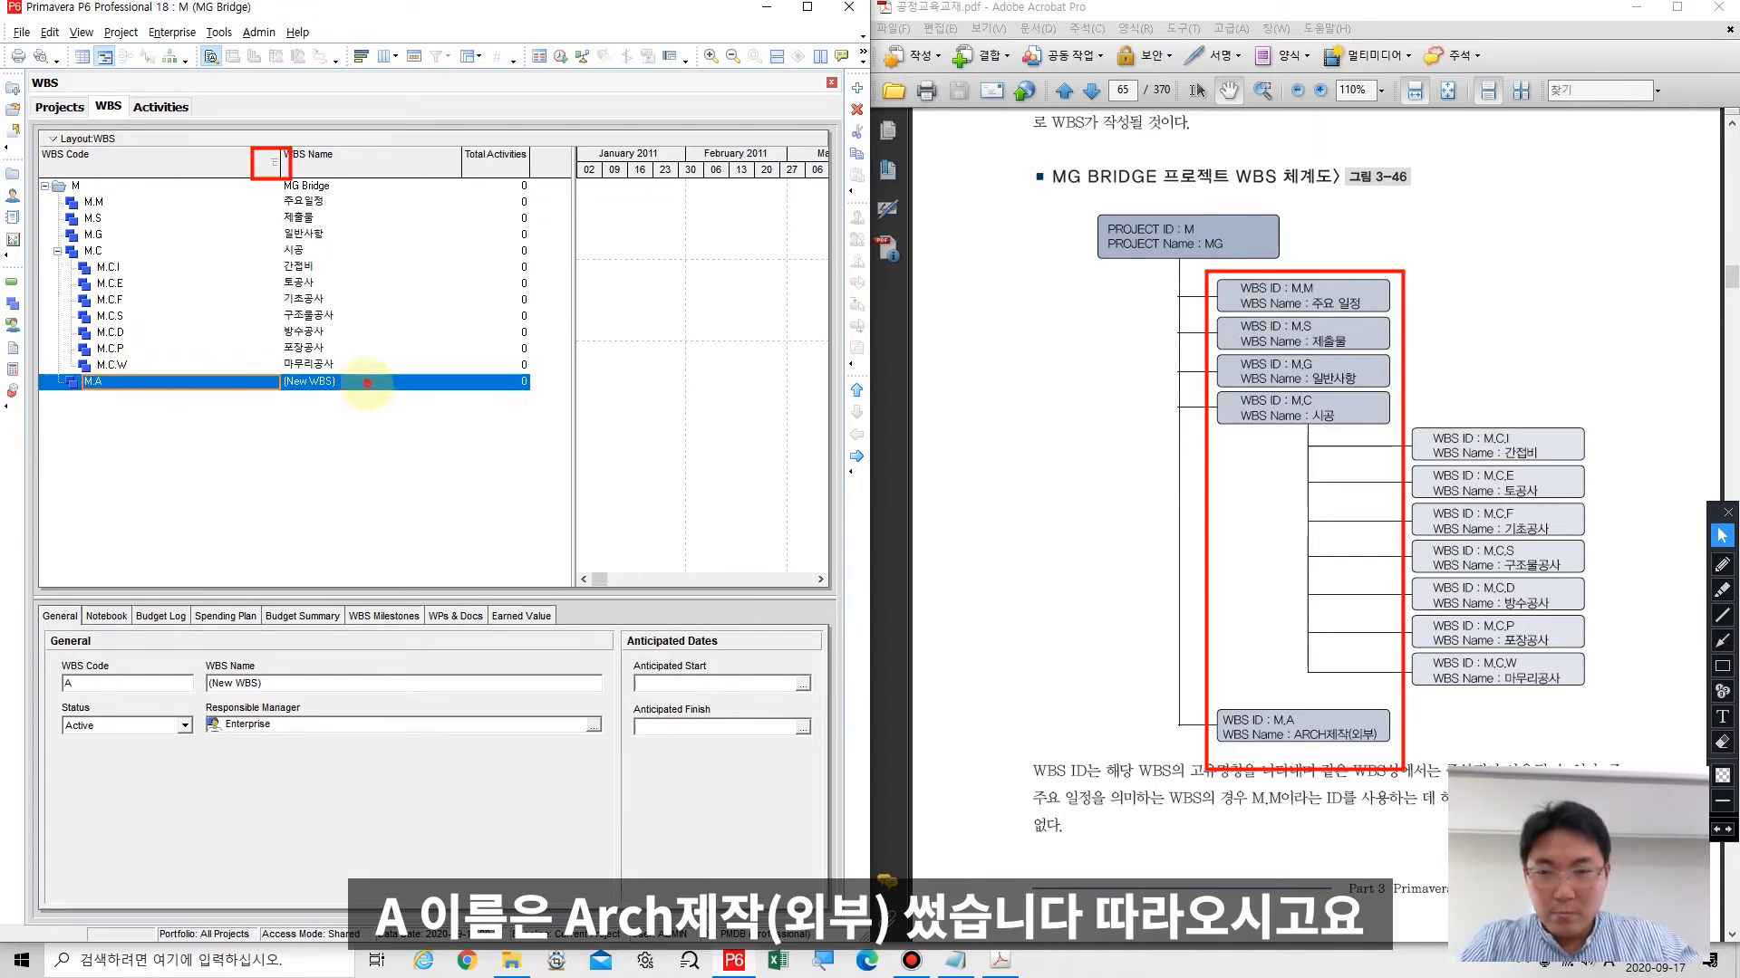
pyautogui.click(367, 382)
pyautogui.write('ARC')
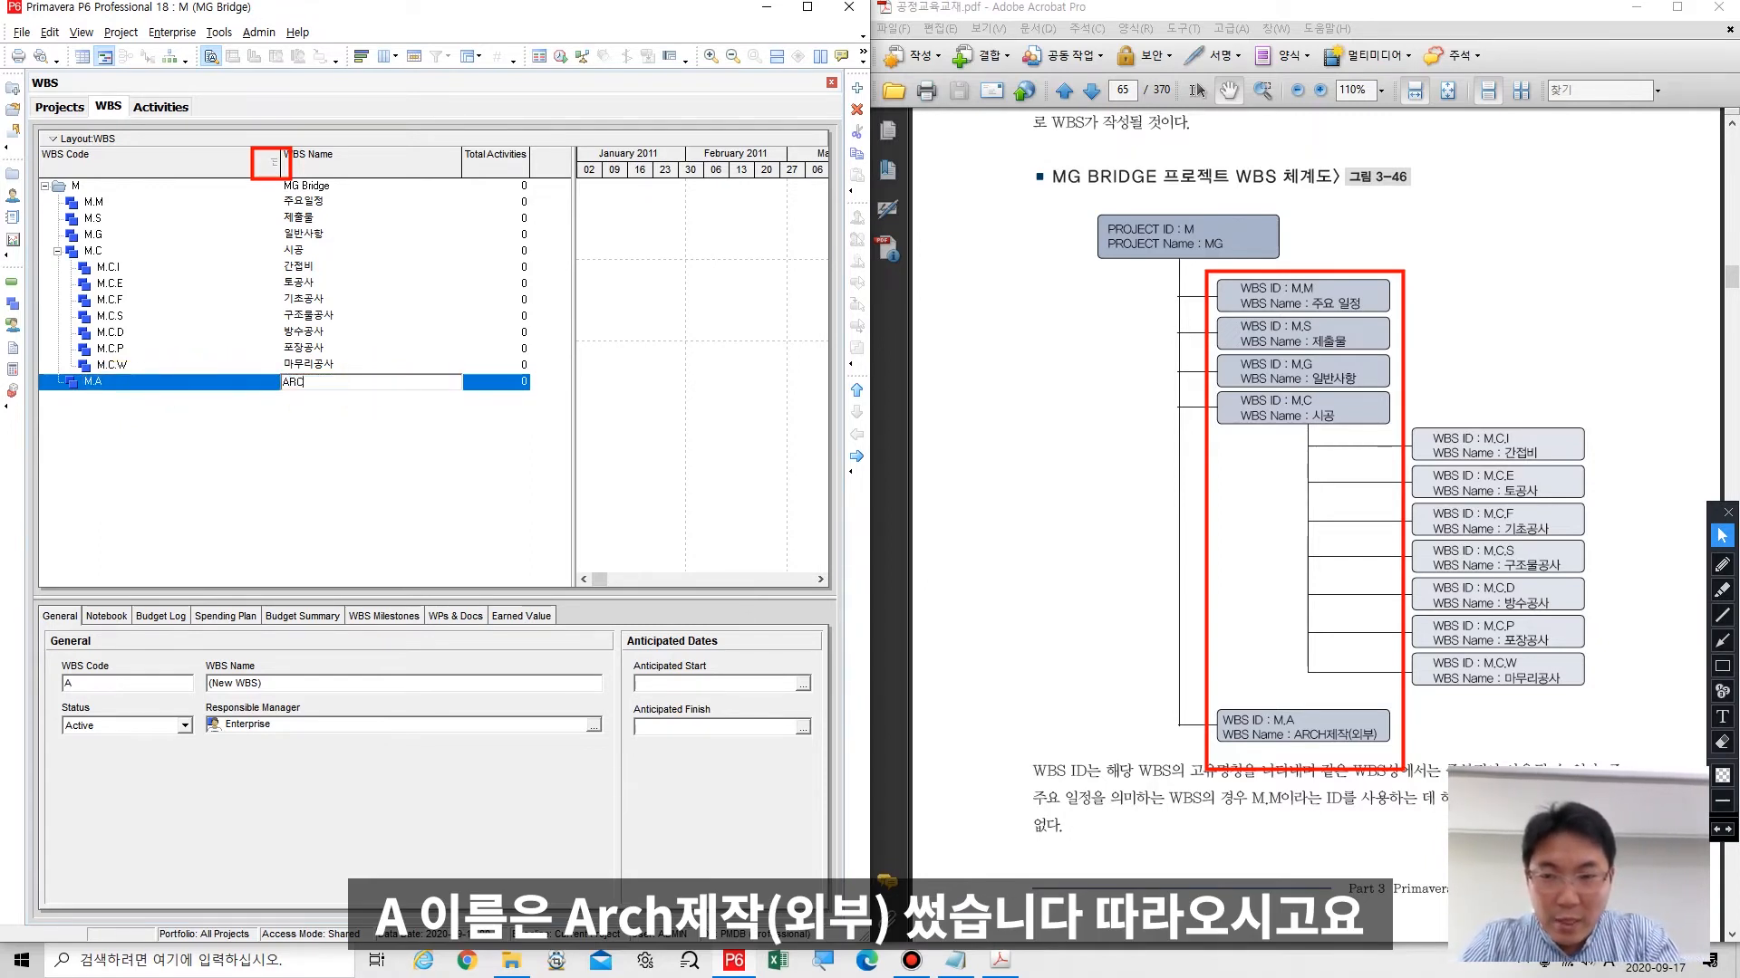
pyautogui.write('H제작')
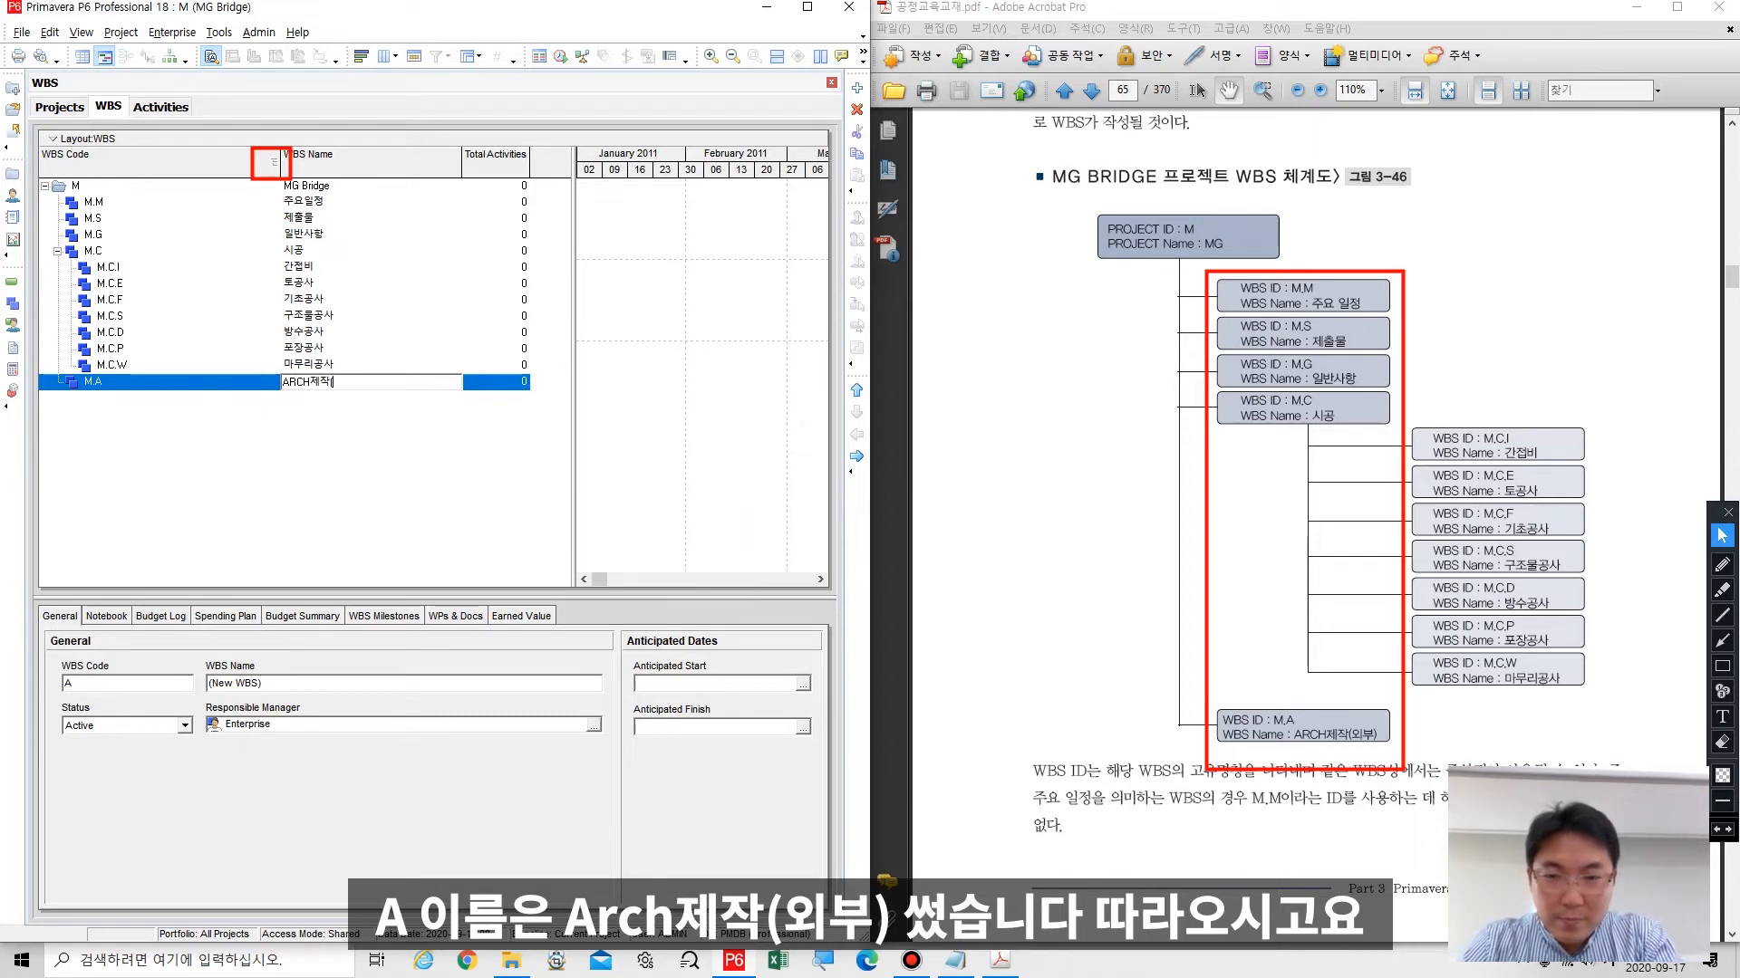
pyautogui.write('(외부)')
pyautogui.press('Return')
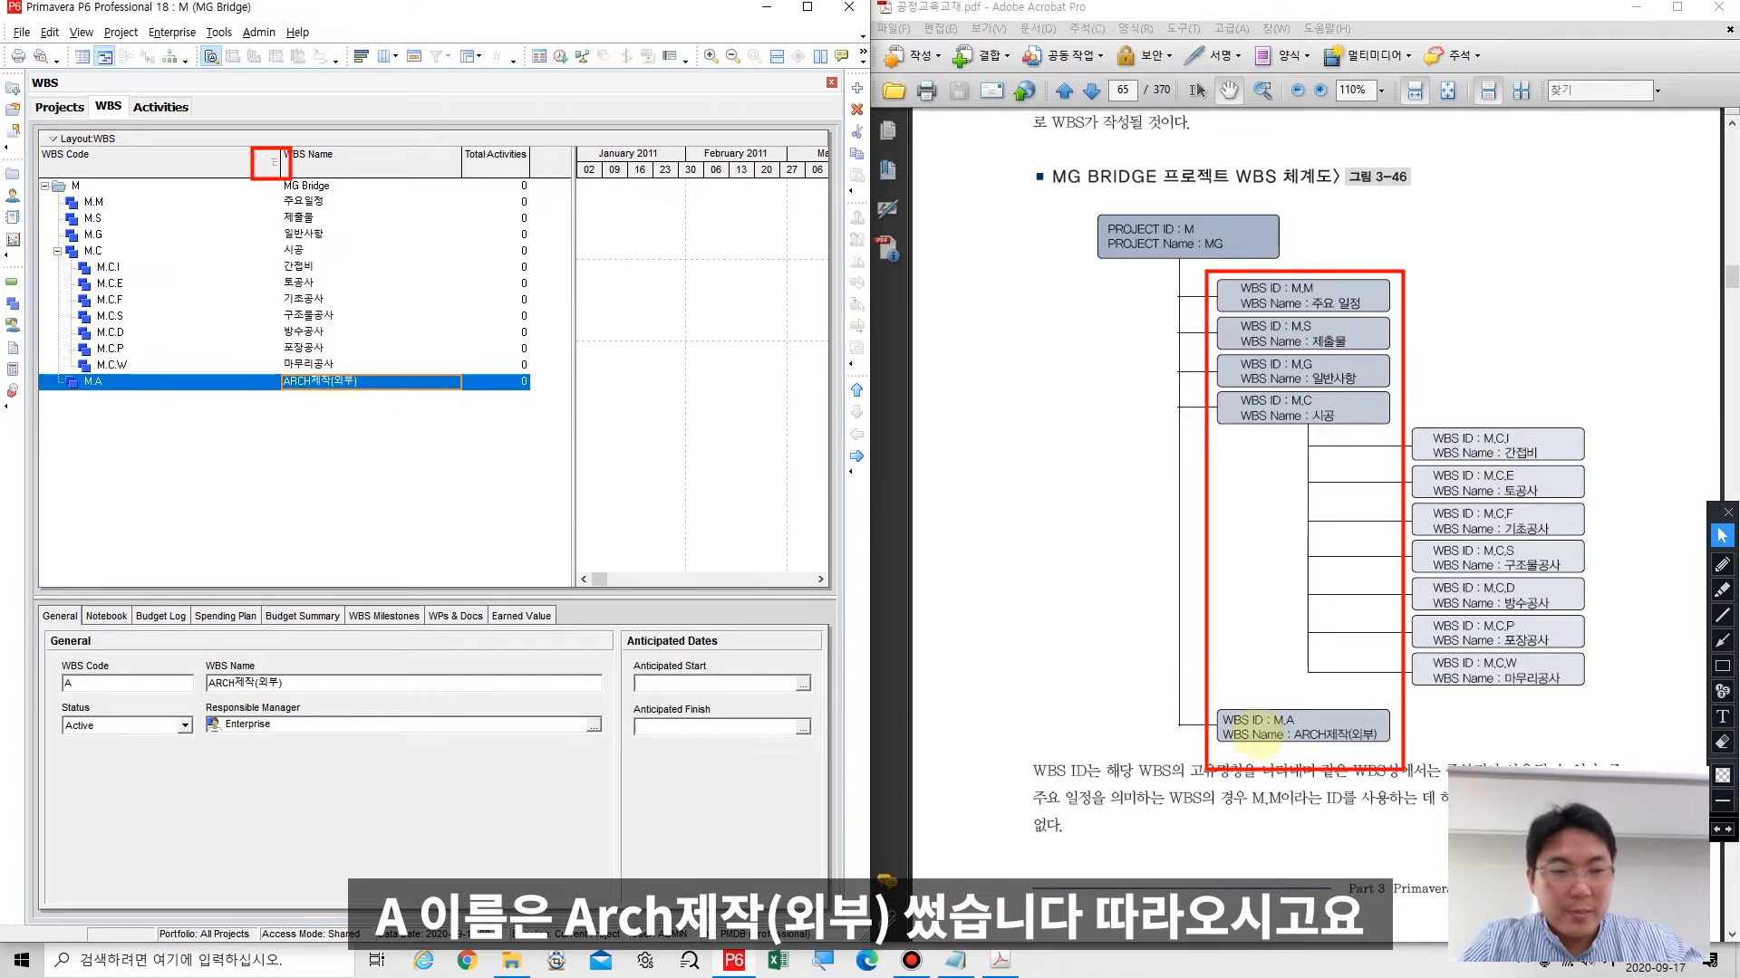
# Step: Erase the red rectangles around the WBS column header mark and the second-level boxes in the PDF chart
pyautogui.click(1721, 742)
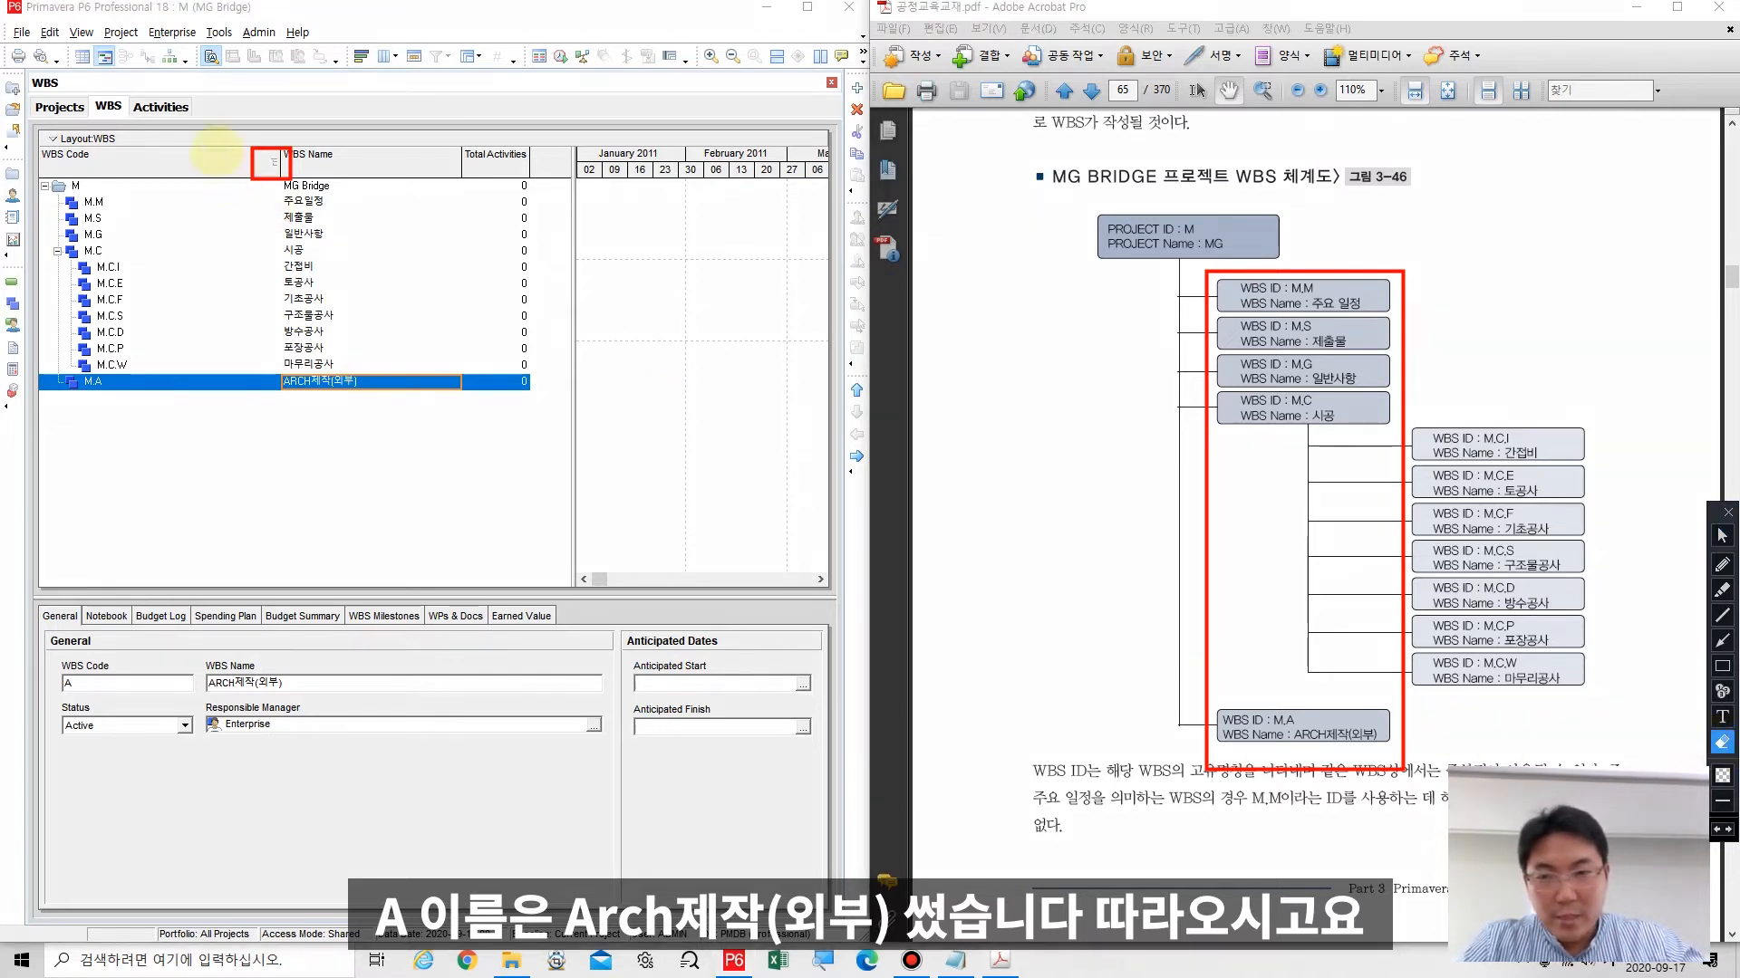
pyautogui.moveTo(198, 118); pyautogui.dragTo(359, 218)
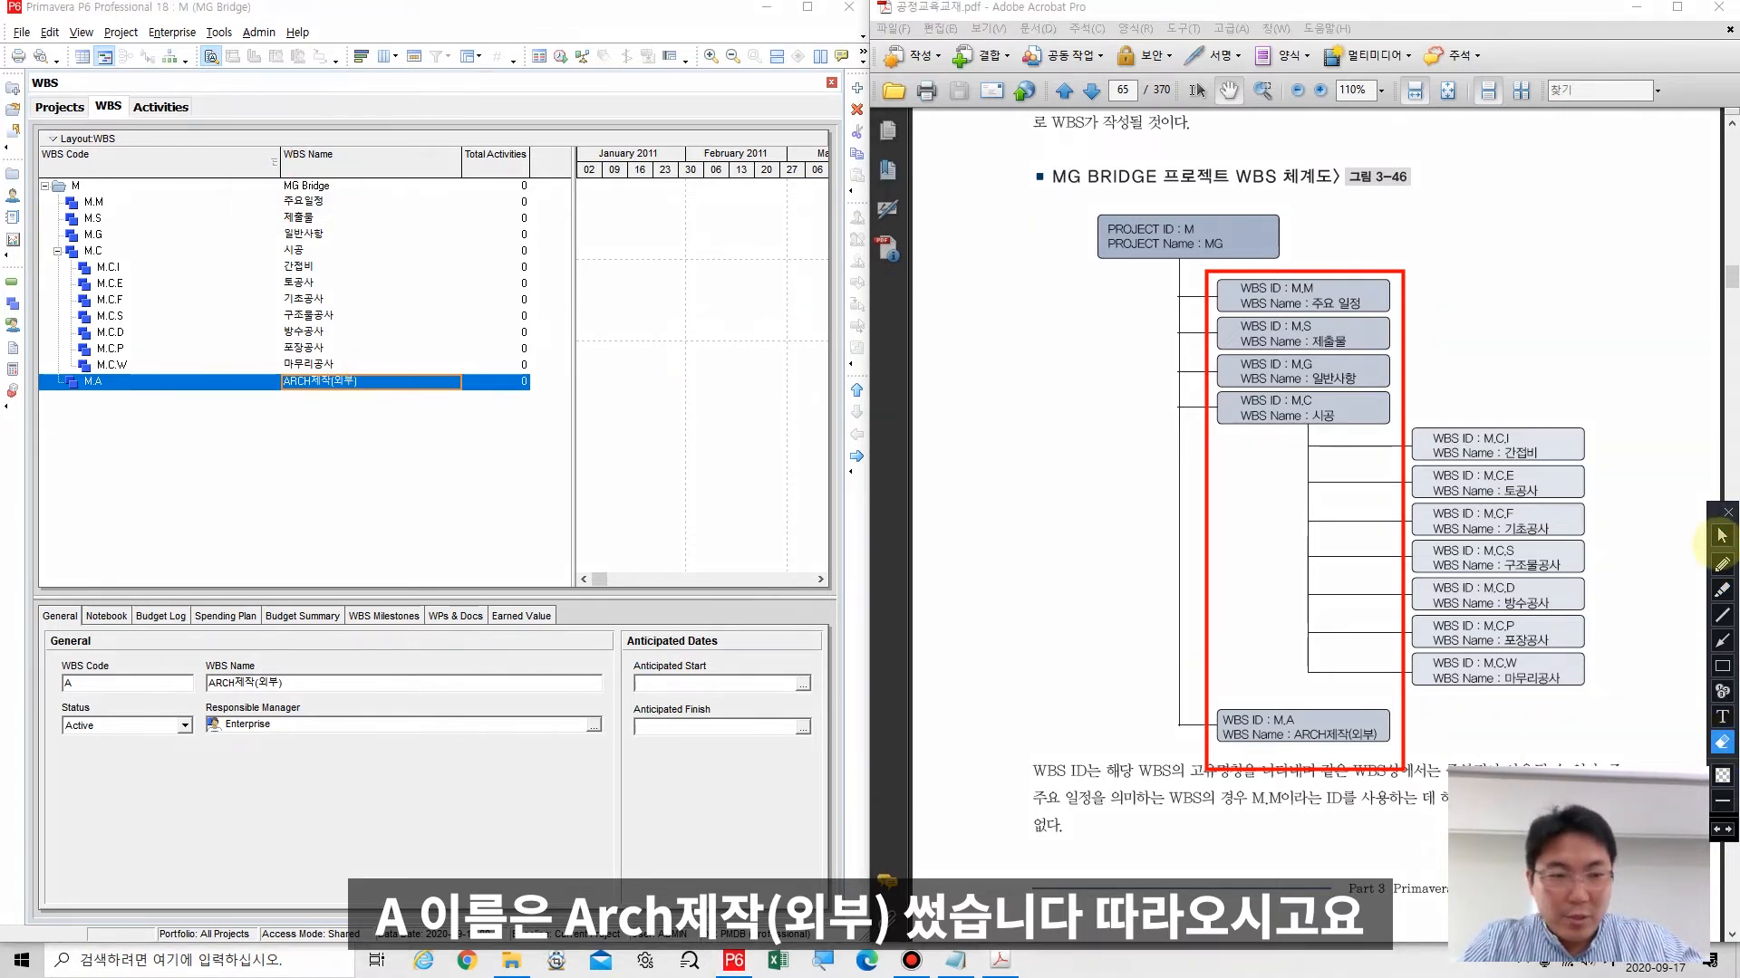
pyautogui.click(1721, 534)
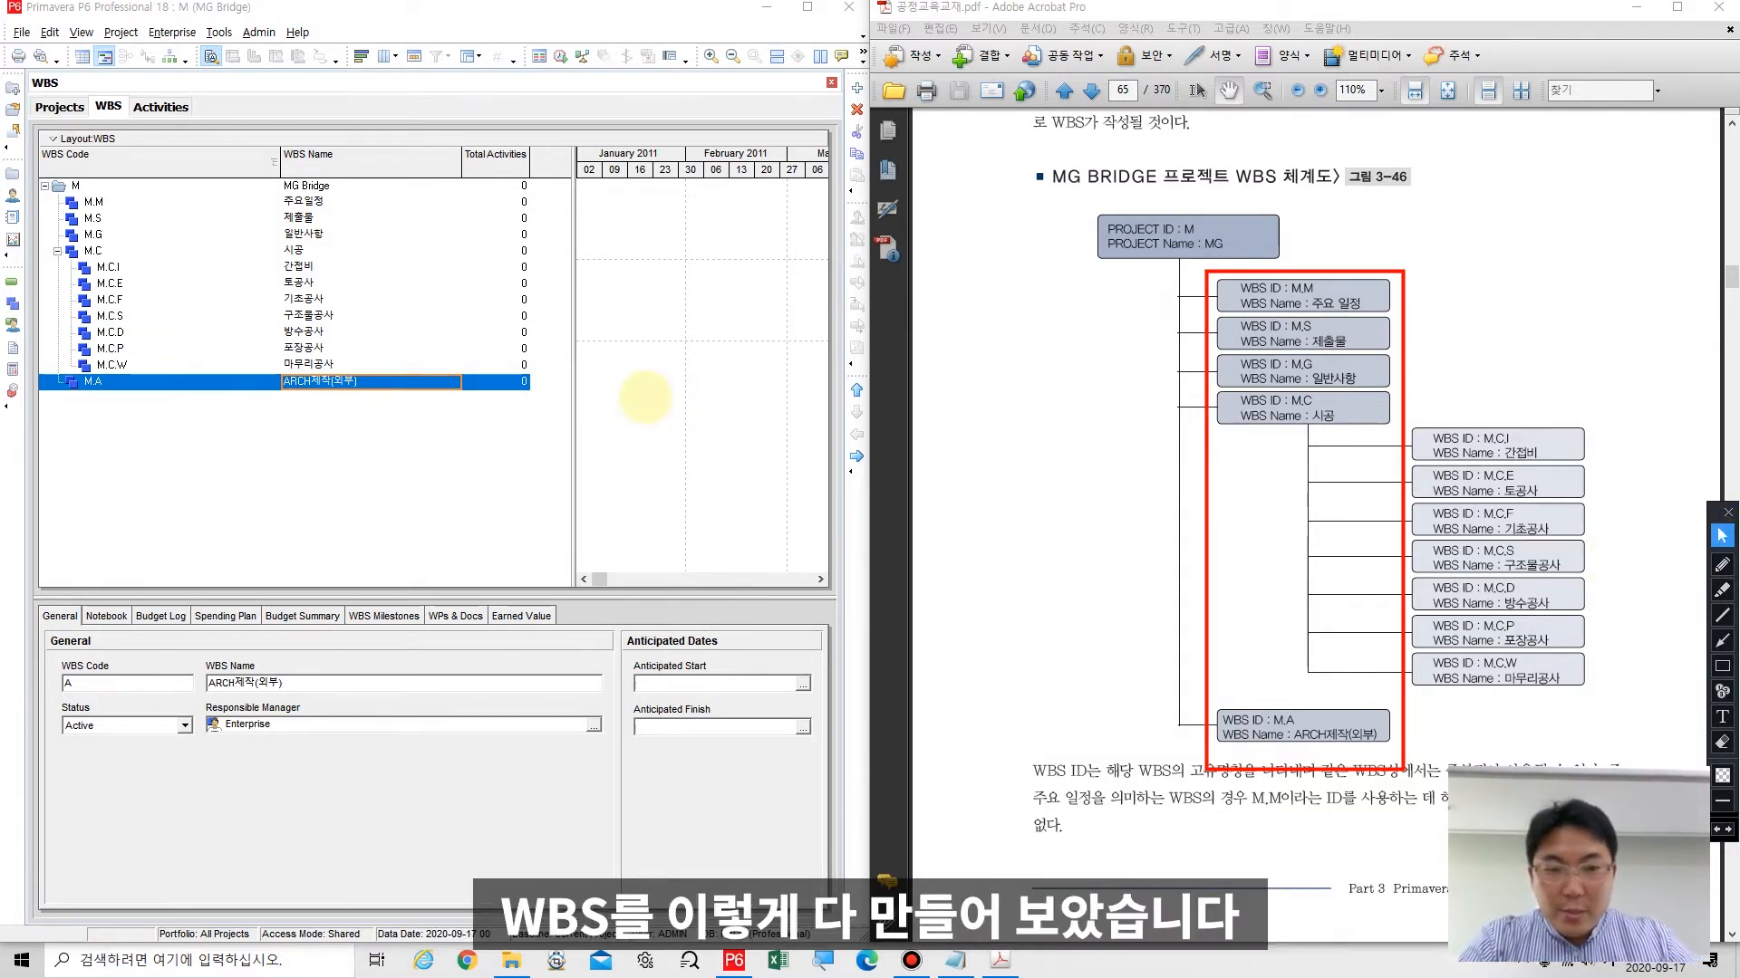
pyautogui.click(1722, 742)
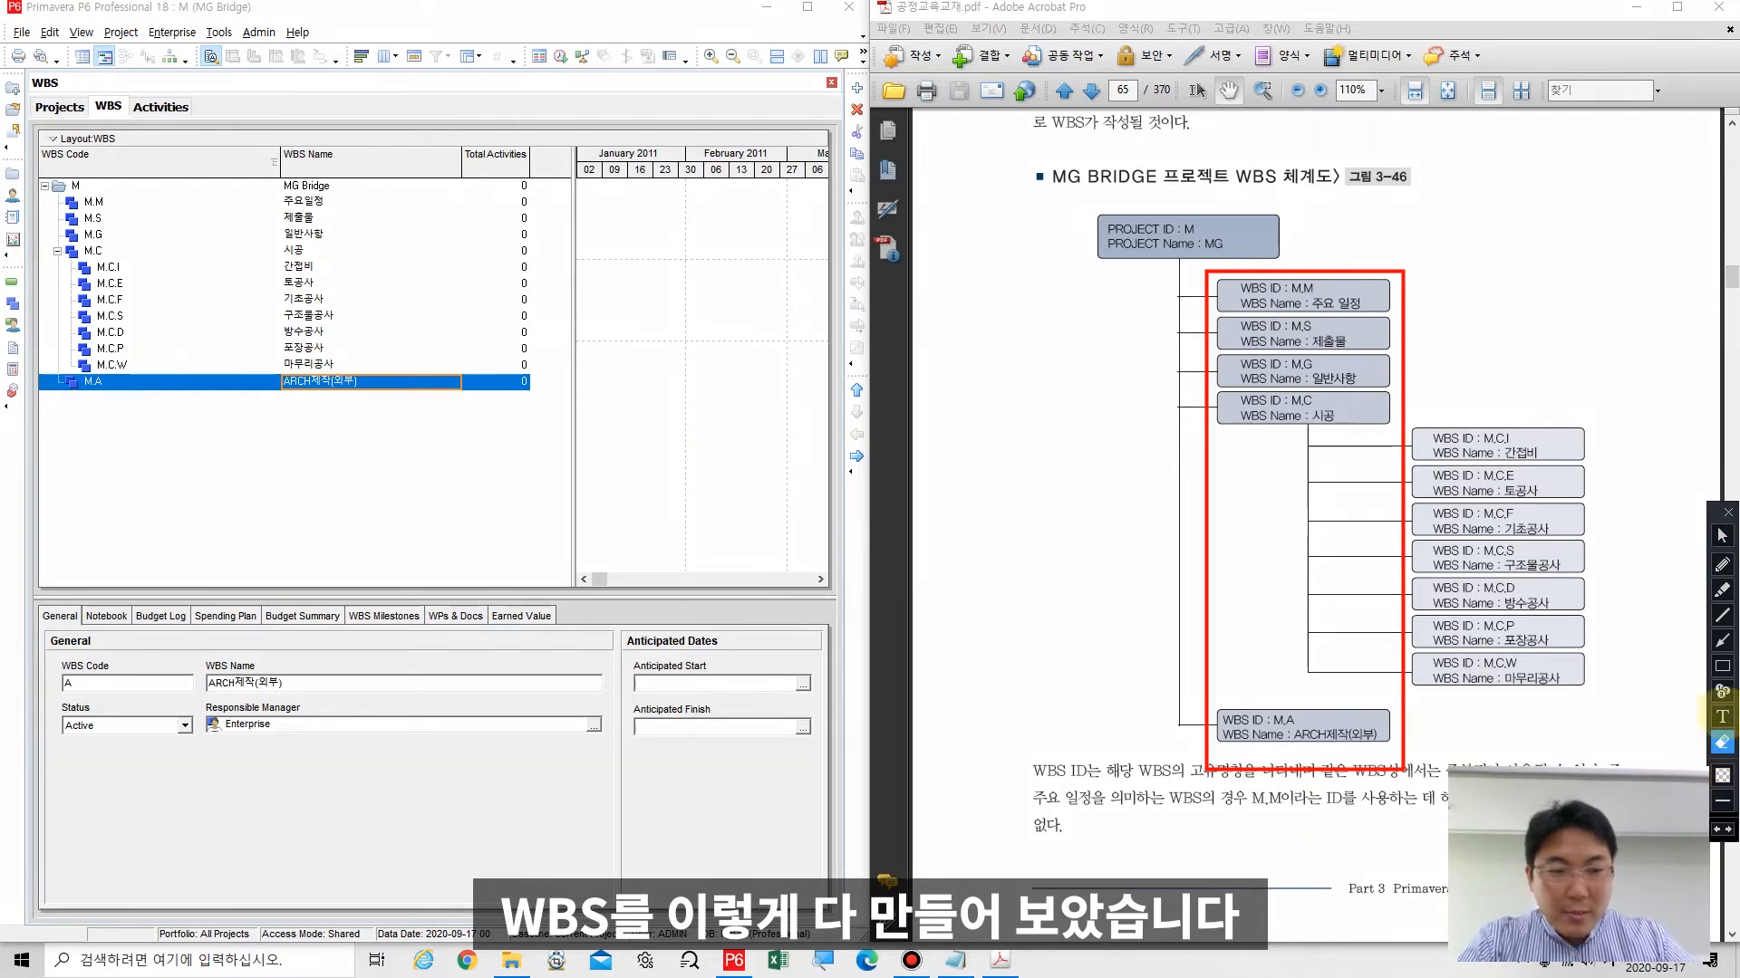
pyautogui.click(1721, 742)
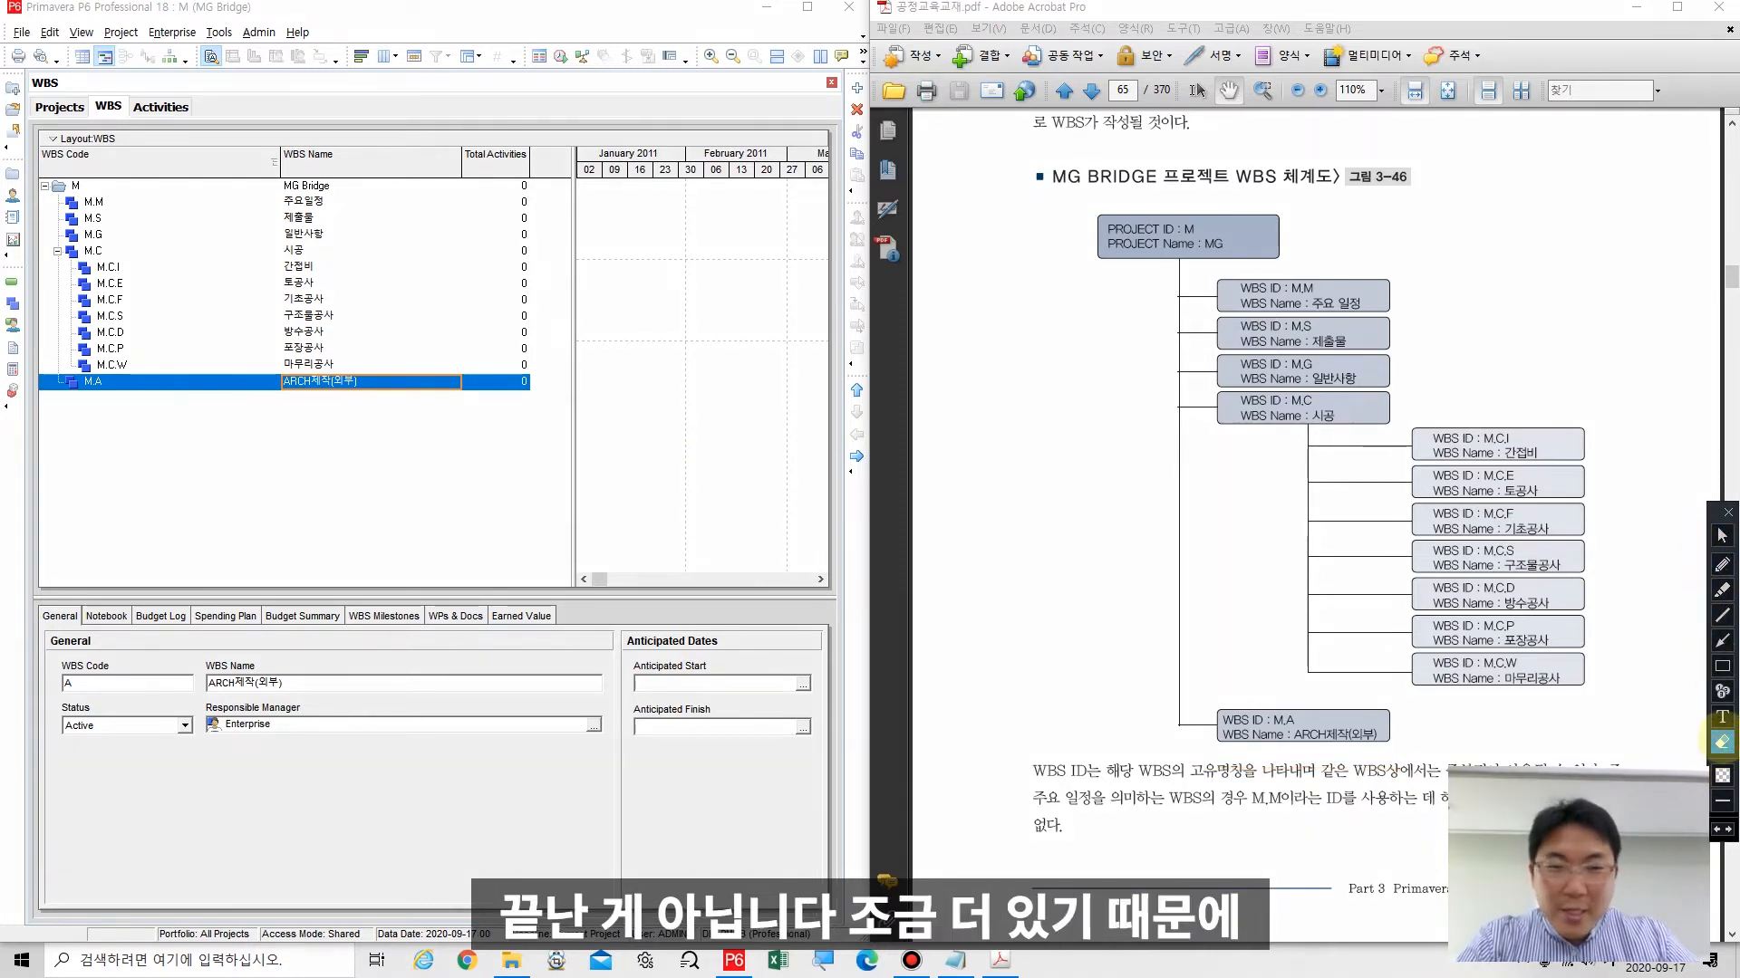
pyautogui.click(1722, 534)
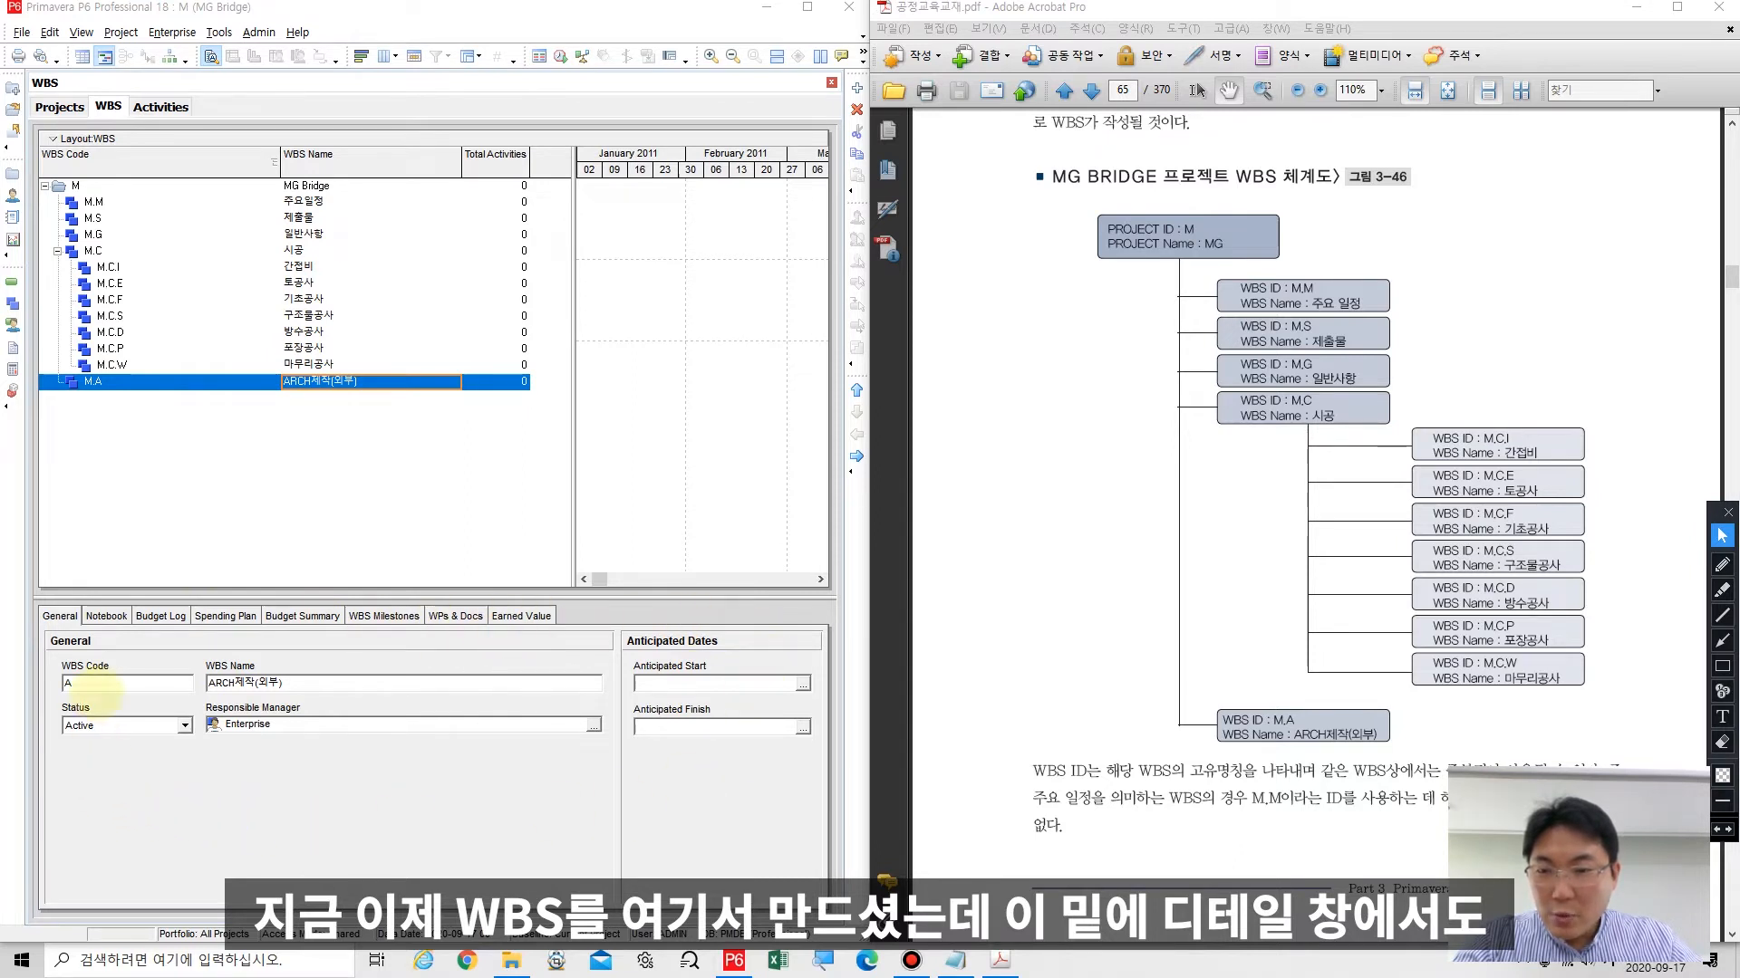
# Step: Point out the editable WBS Code and WBS Name fields in the details of M.A
pyautogui.click(100, 683)
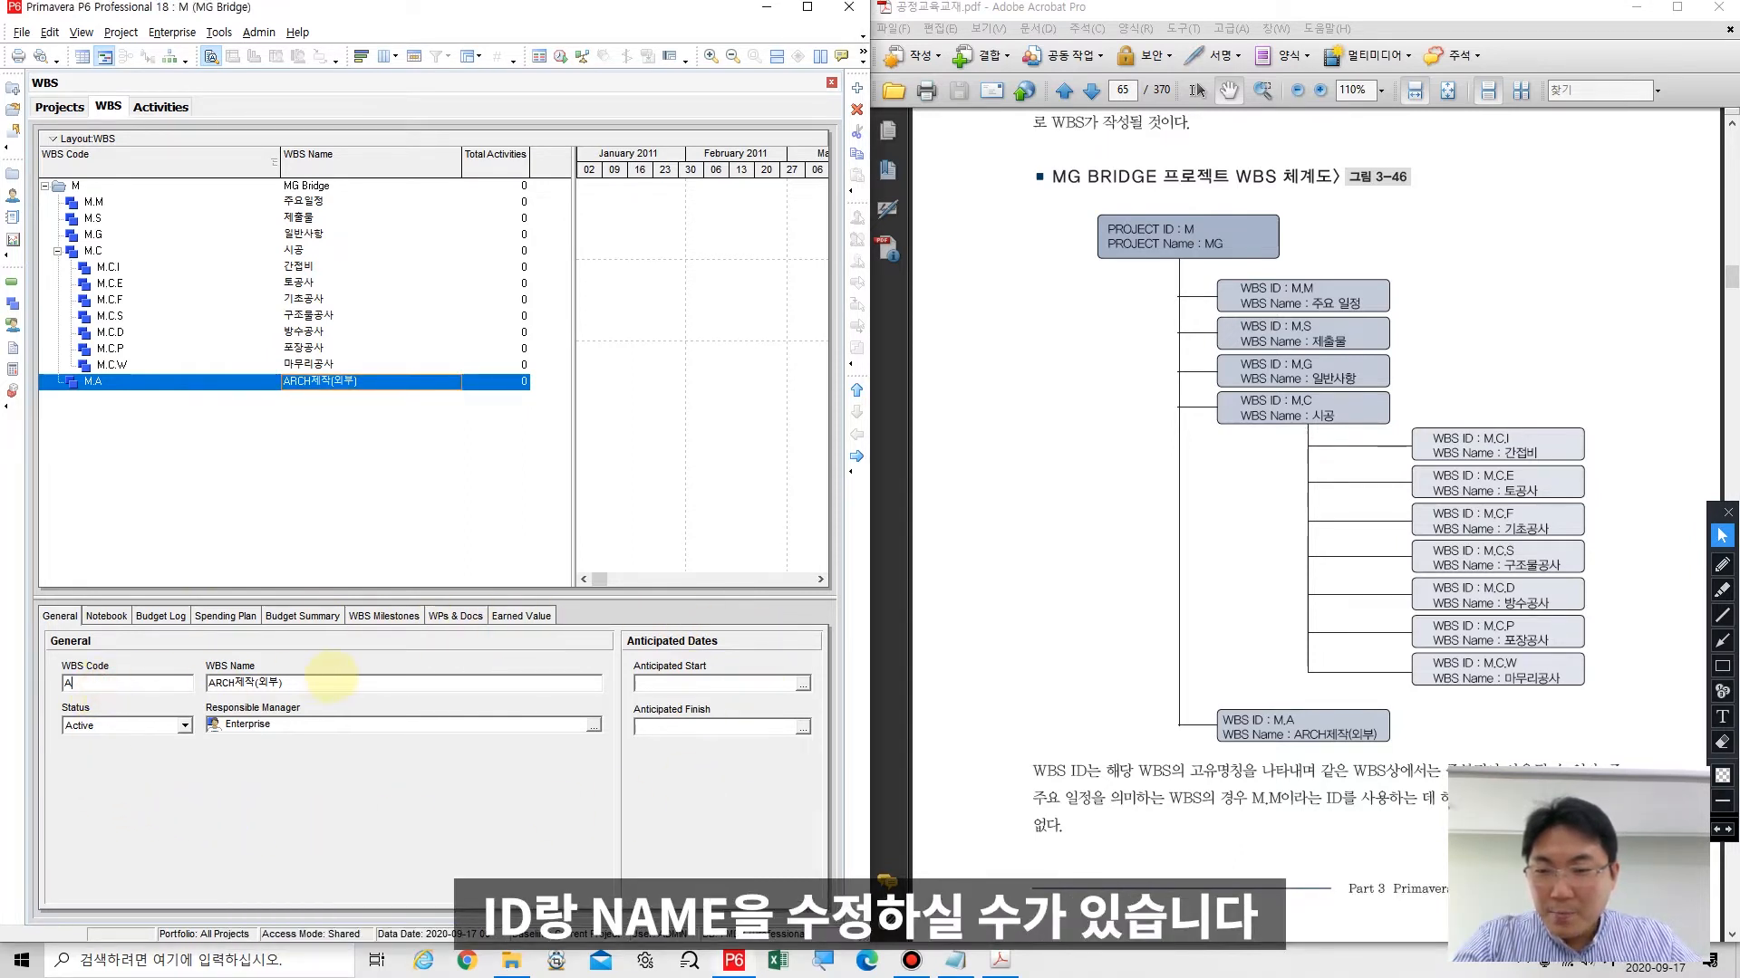
pyautogui.click(329, 681)
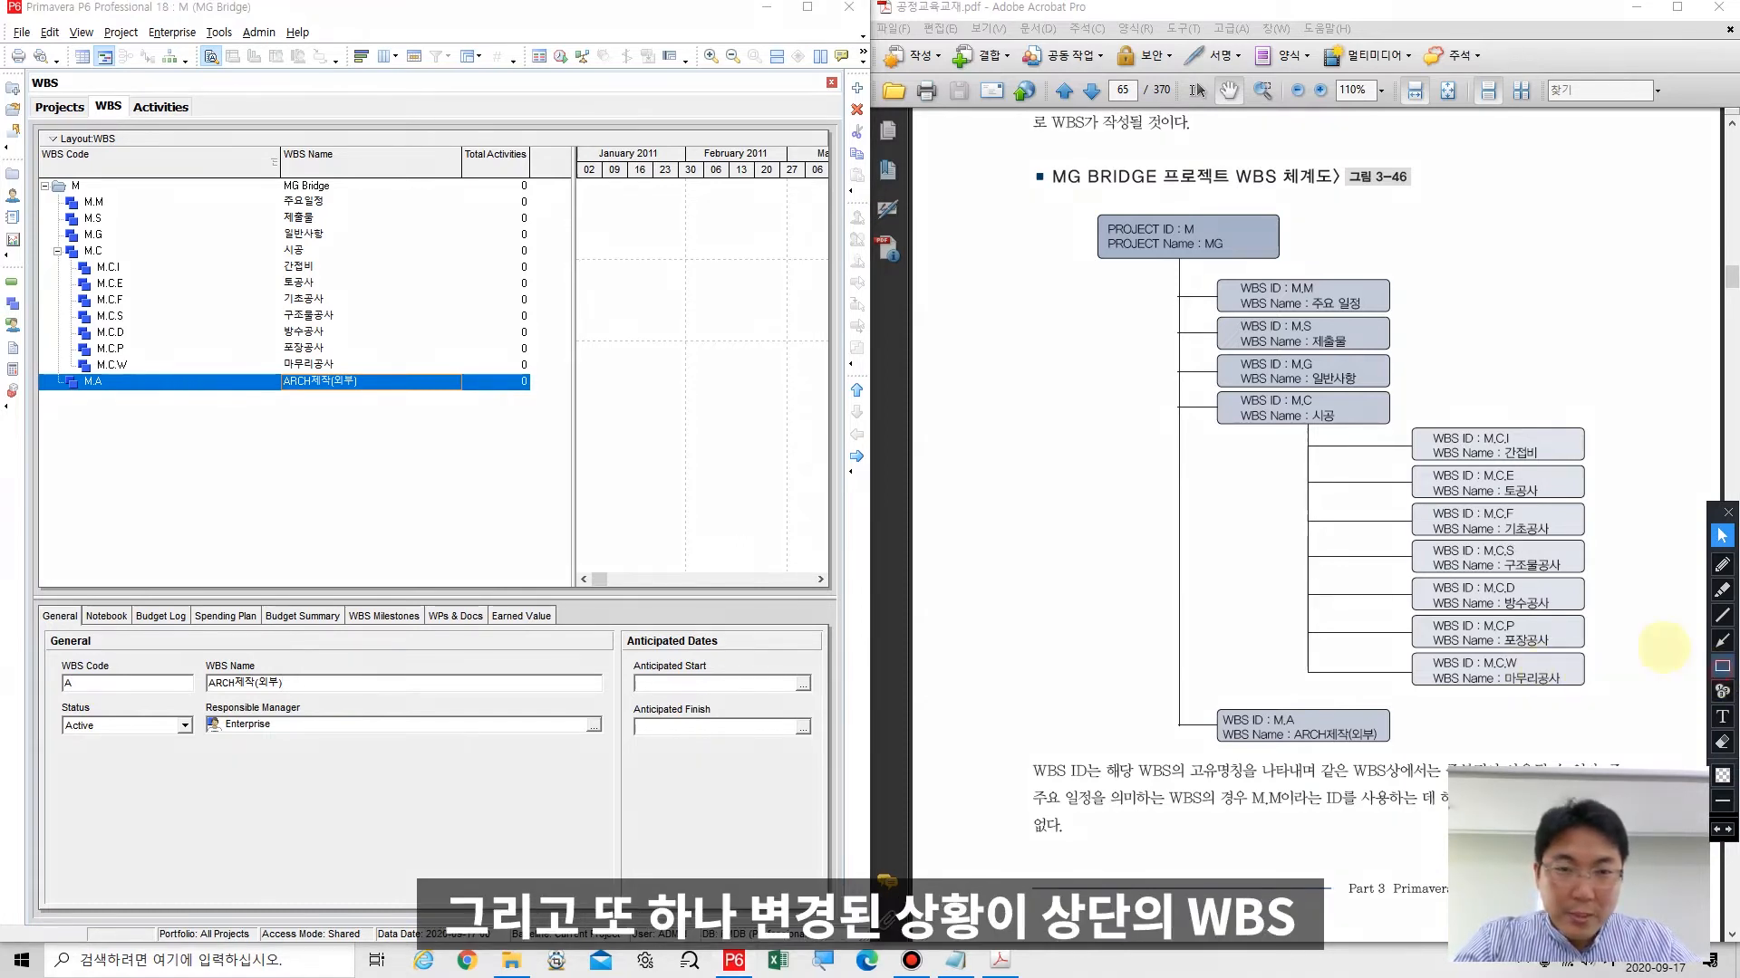
# Step: Frame the WBS view's tab above the table with a red rectangle
pyautogui.click(1721, 667)
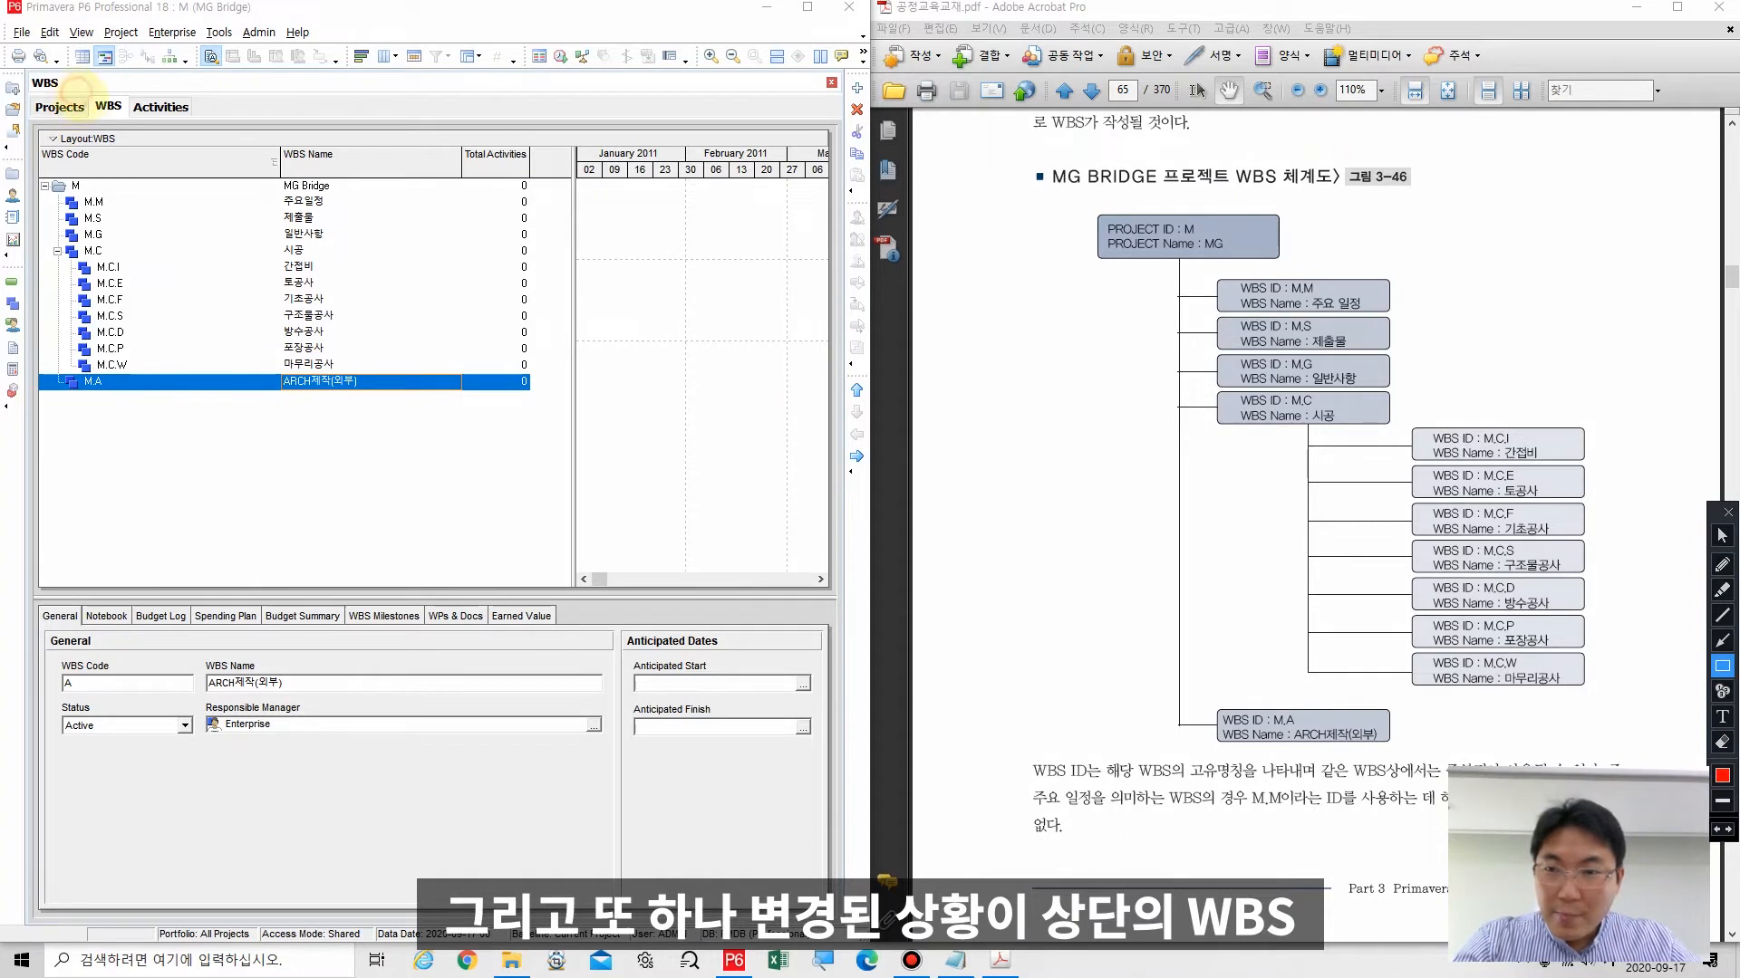
pyautogui.moveTo(76, 92); pyautogui.dragTo(142, 120)
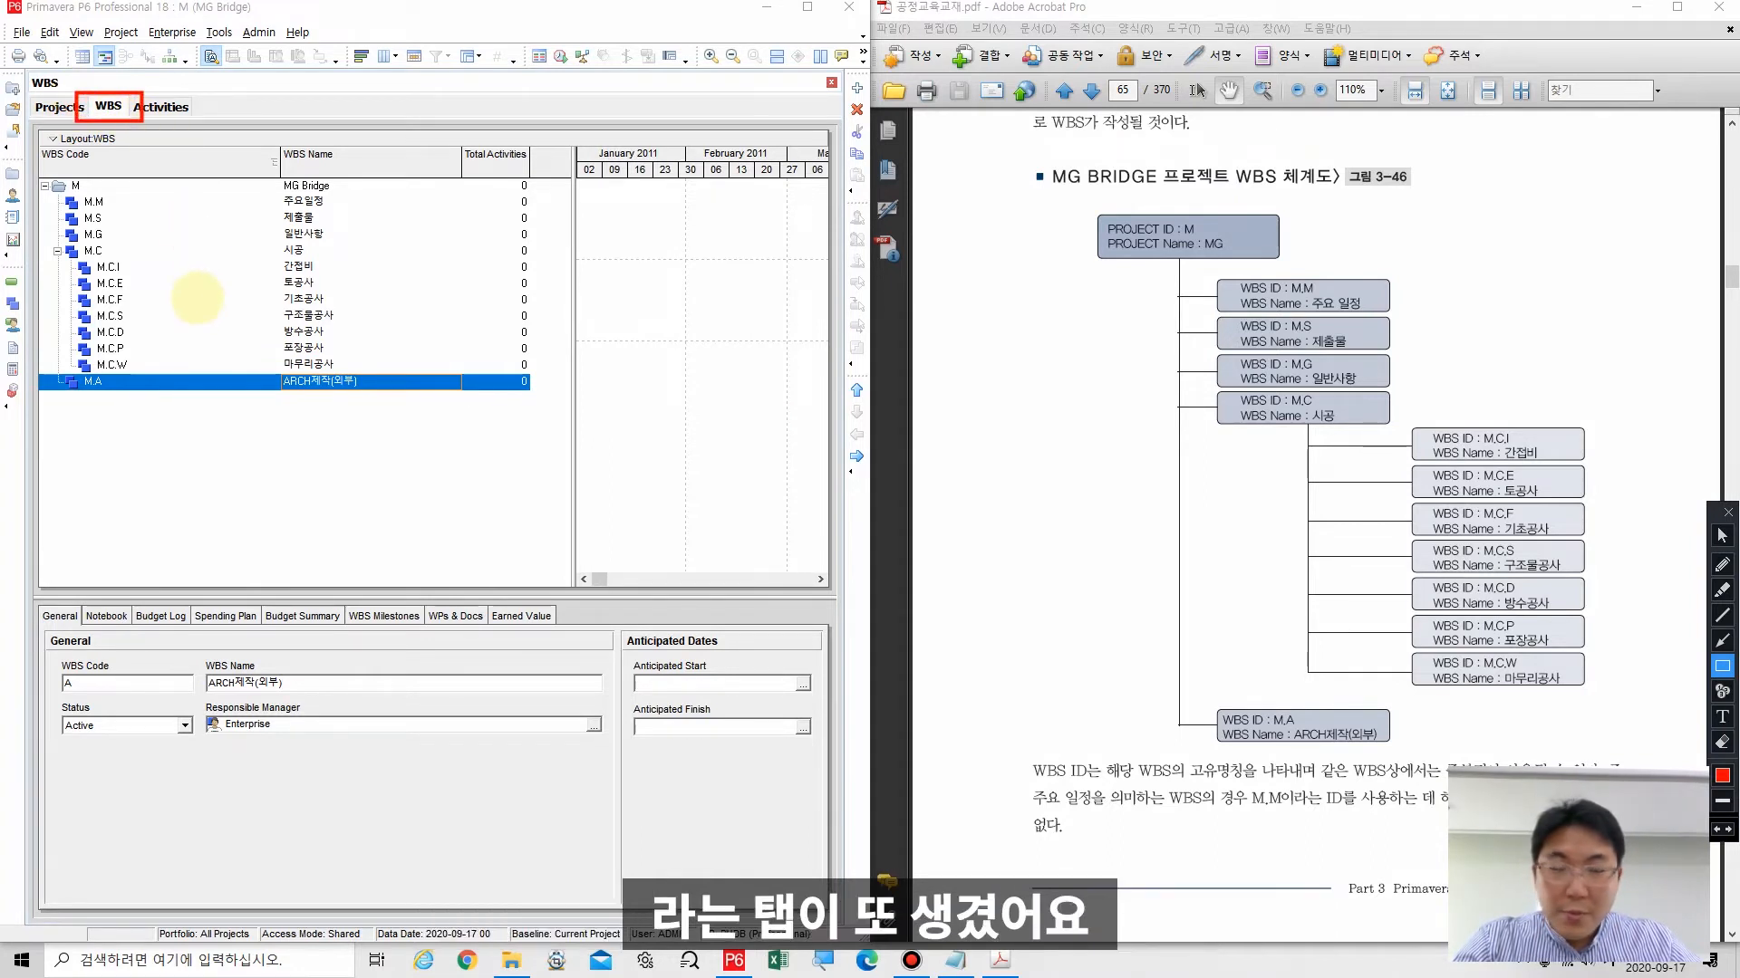
pyautogui.click(1722, 535)
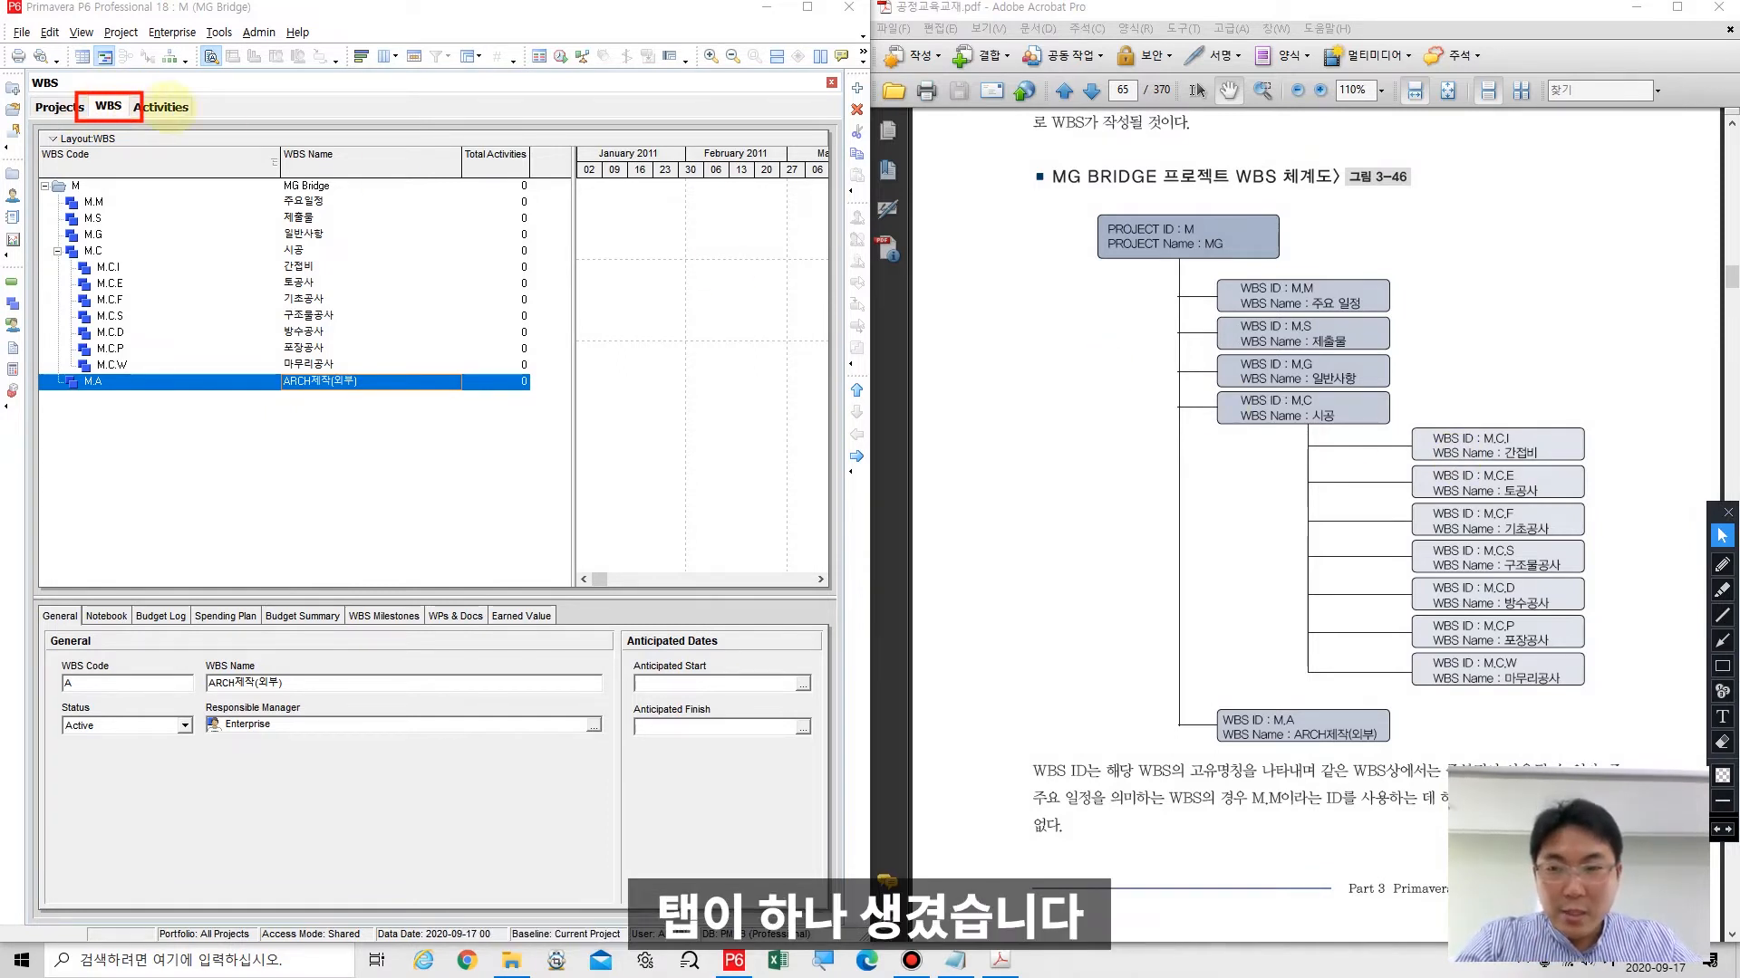
# Step: Switch between the Activities, WBS and Projects views and return to the WBS view
pyautogui.click(152, 107)
pyautogui.click(110, 107)
pyautogui.click(52, 107)
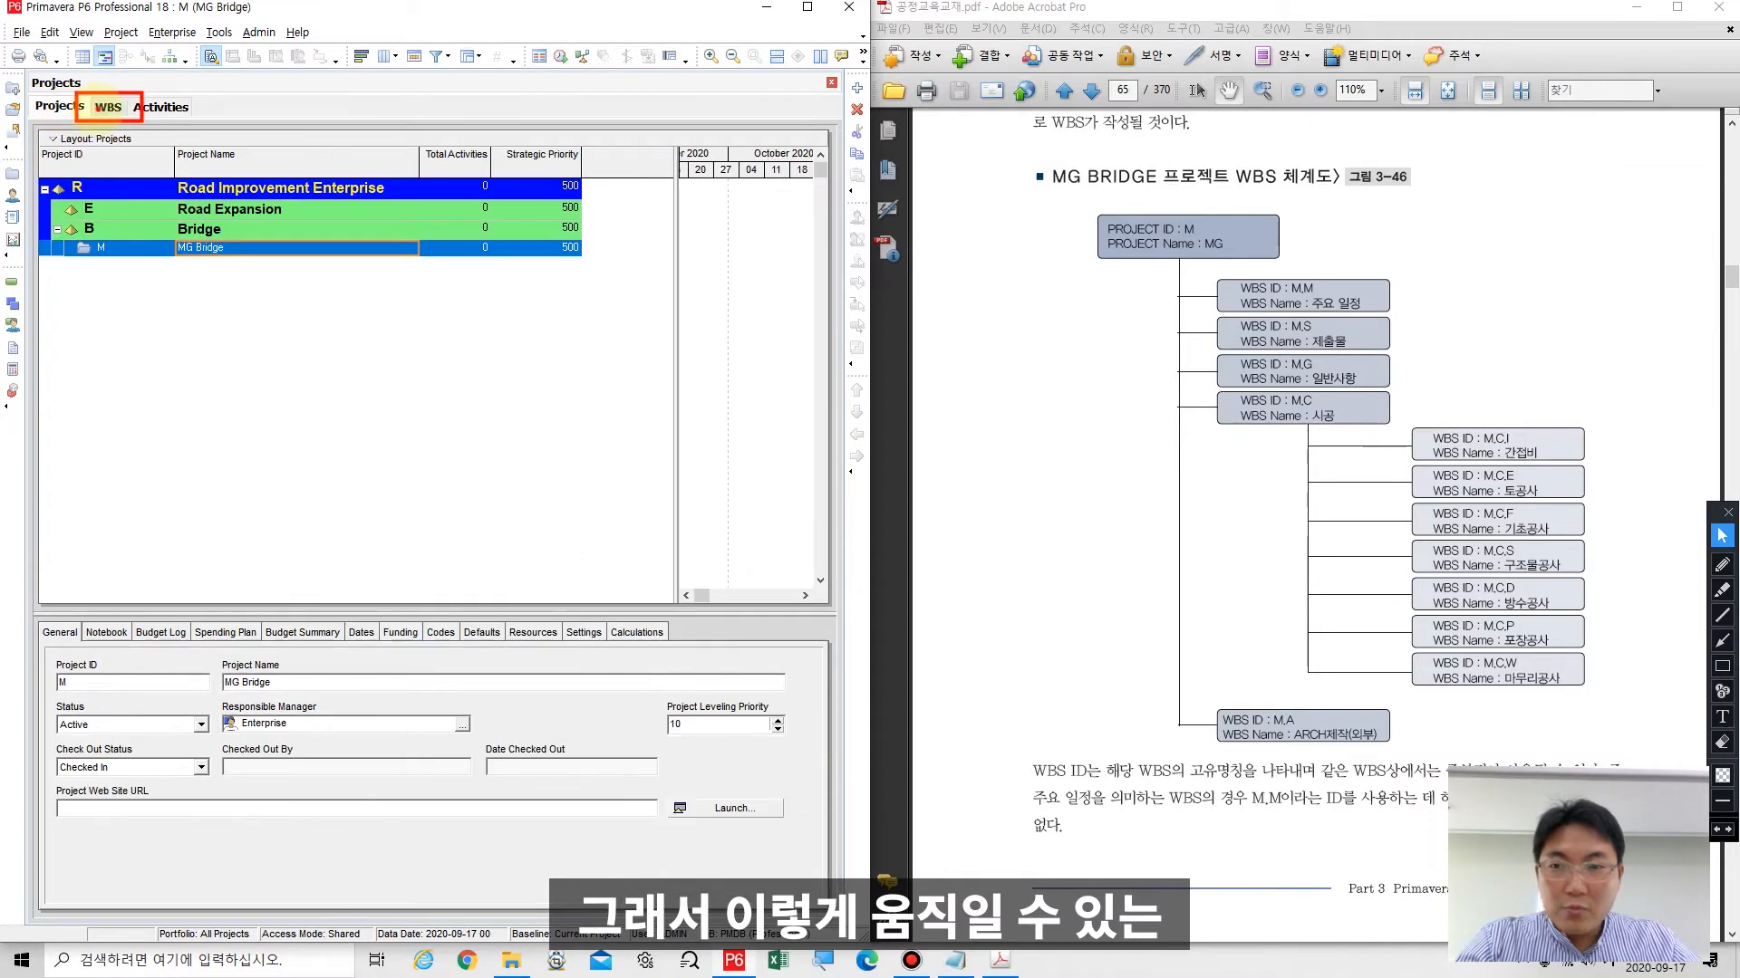
pyautogui.click(116, 108)
pyautogui.click(150, 109)
pyautogui.click(107, 108)
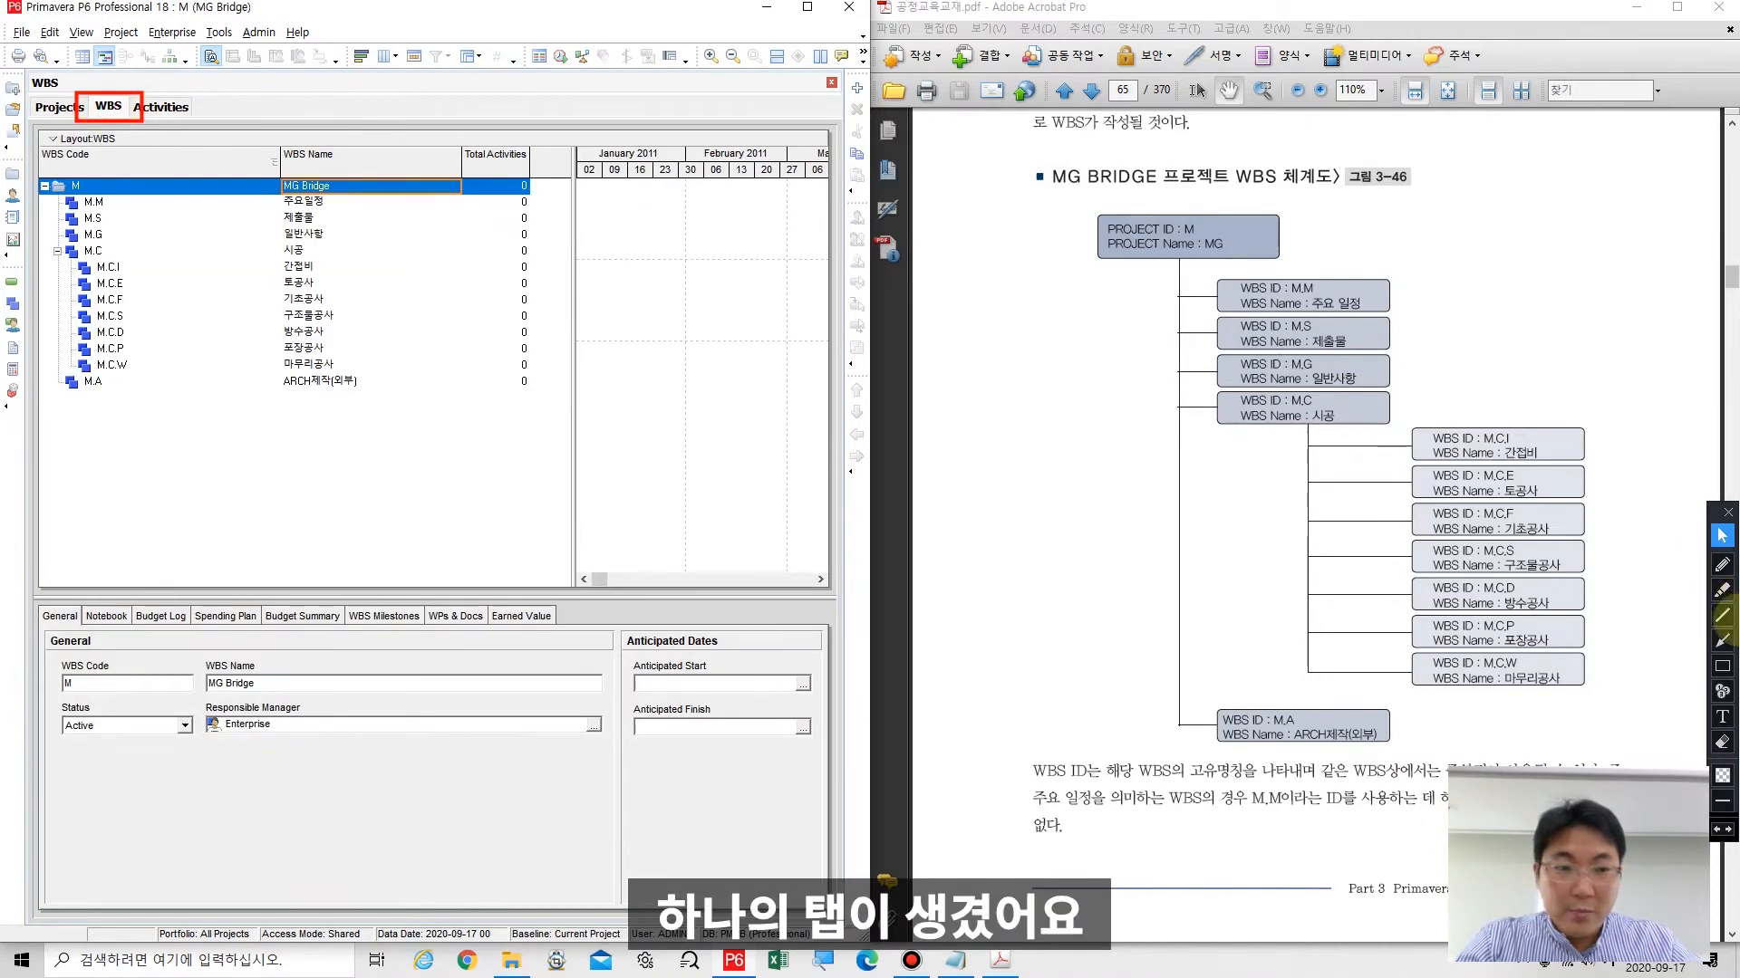
# Step: Erase the red rectangle around the WBS view's tab and return to the normal pointer
pyautogui.click(1721, 743)
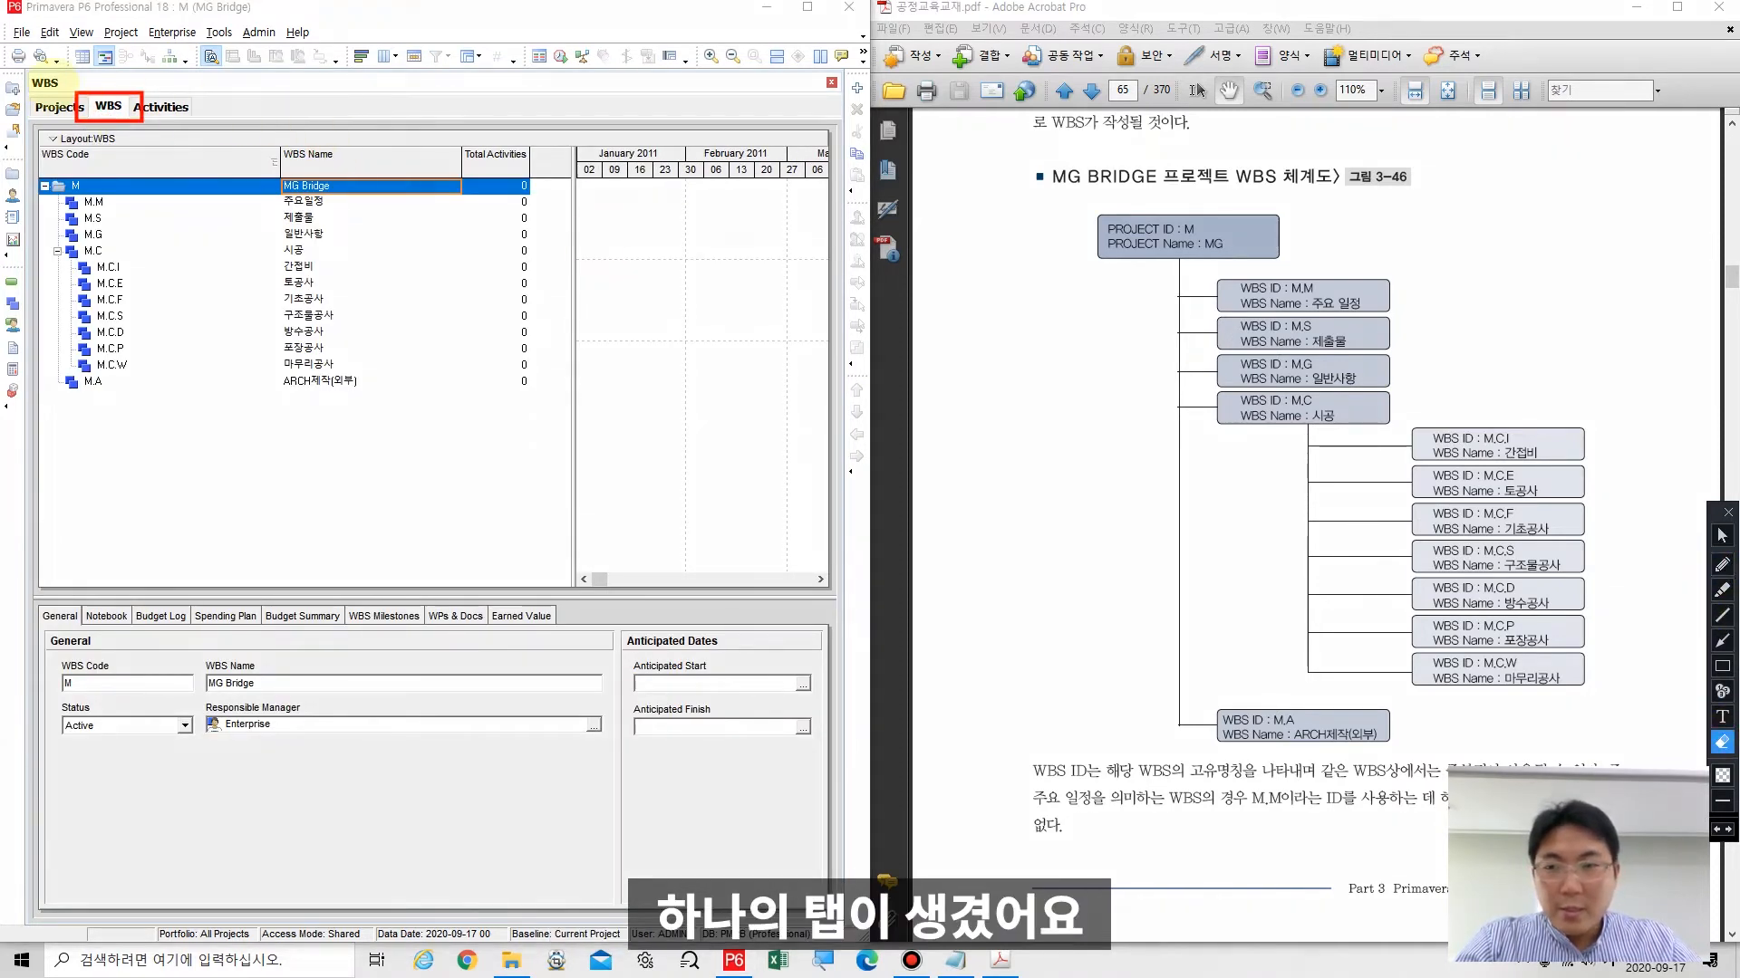
pyautogui.click(141, 107)
pyautogui.click(1721, 537)
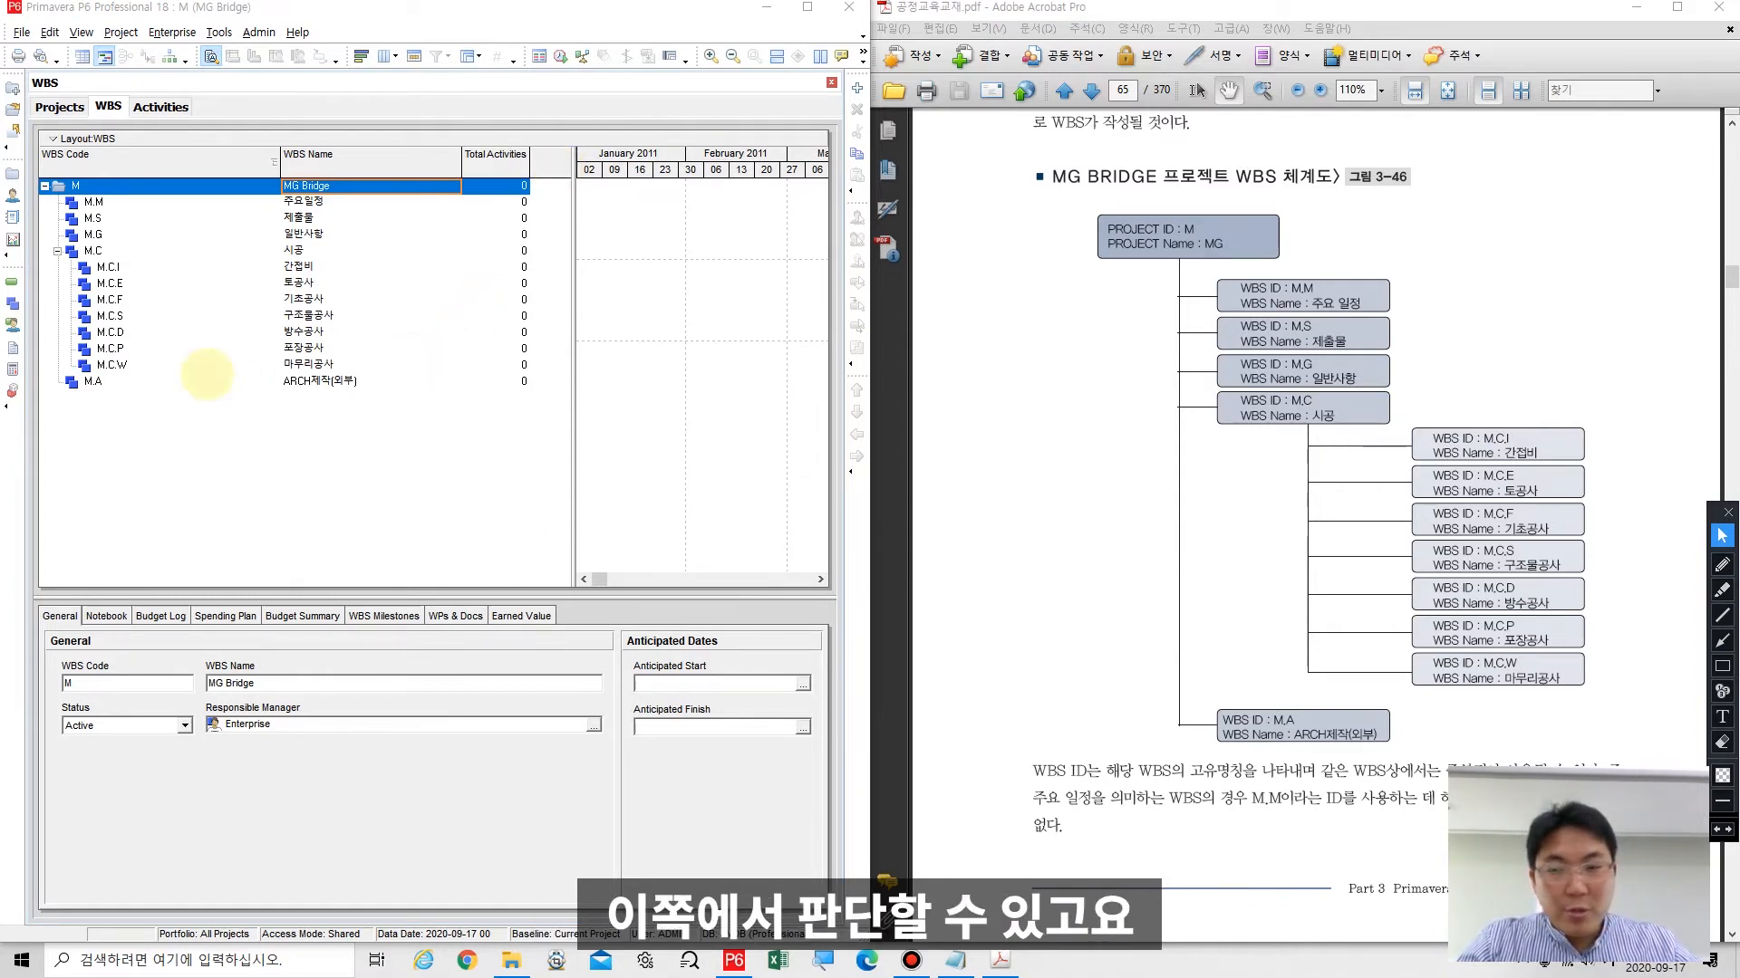
# Step: Add a new WBS element under M.A and delete it again
pyautogui.click(208, 381)
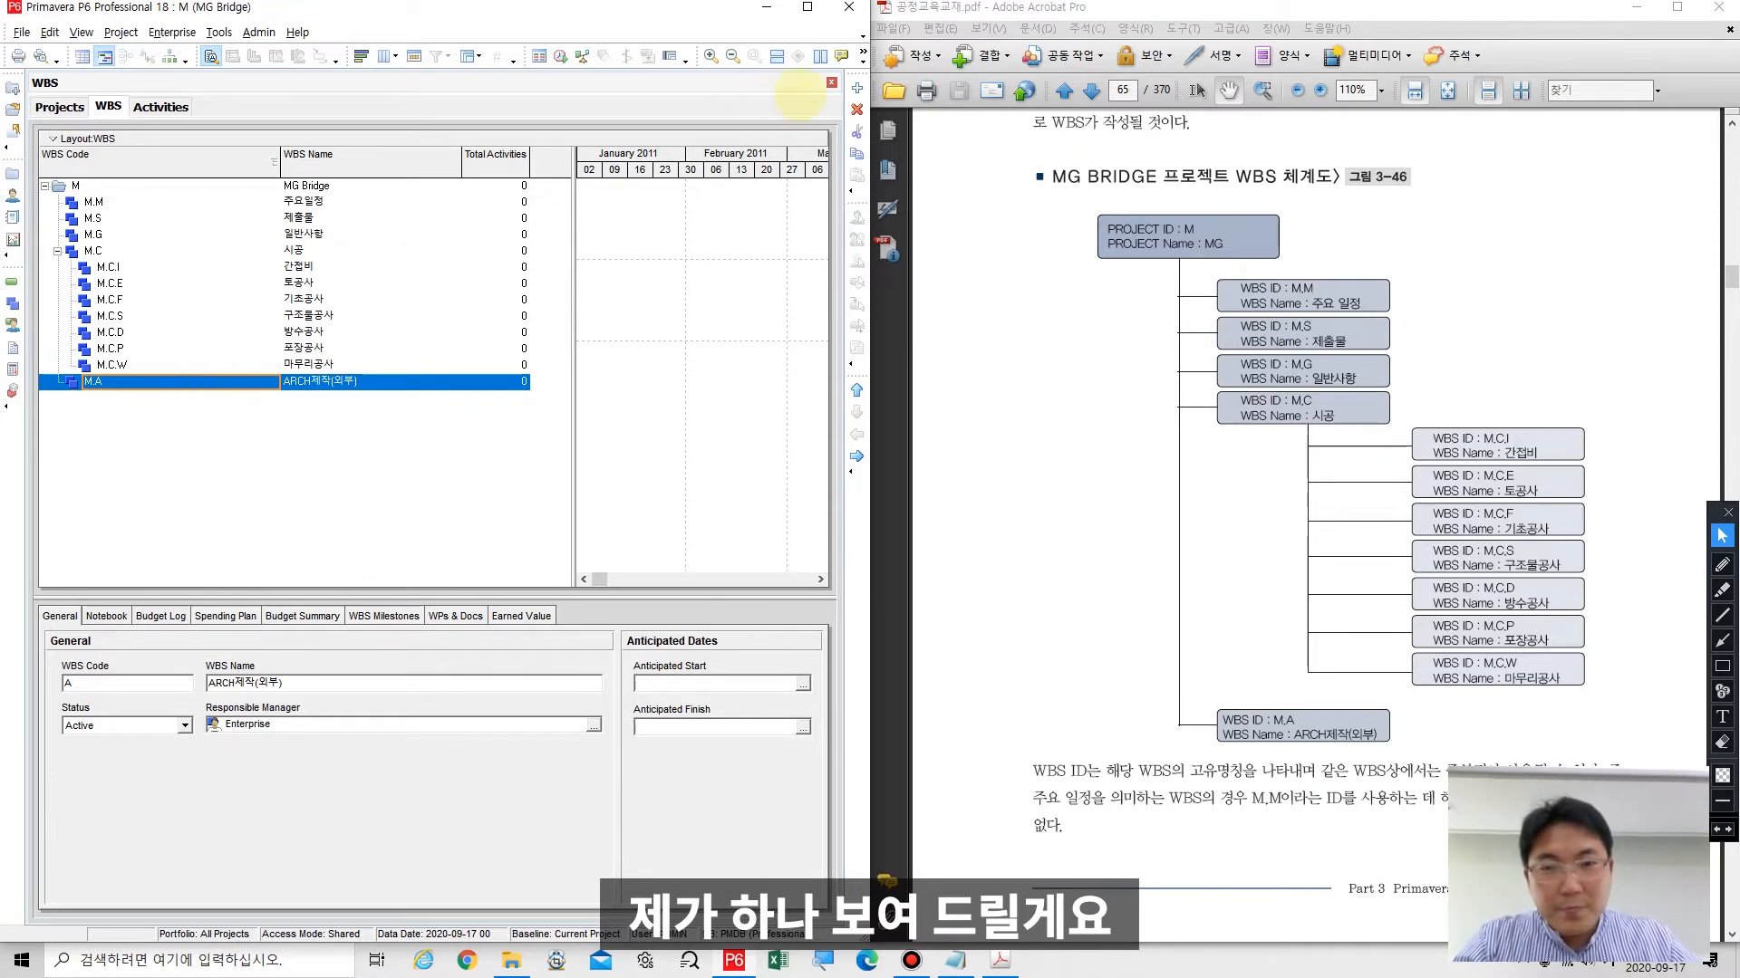
pyautogui.click(856, 88)
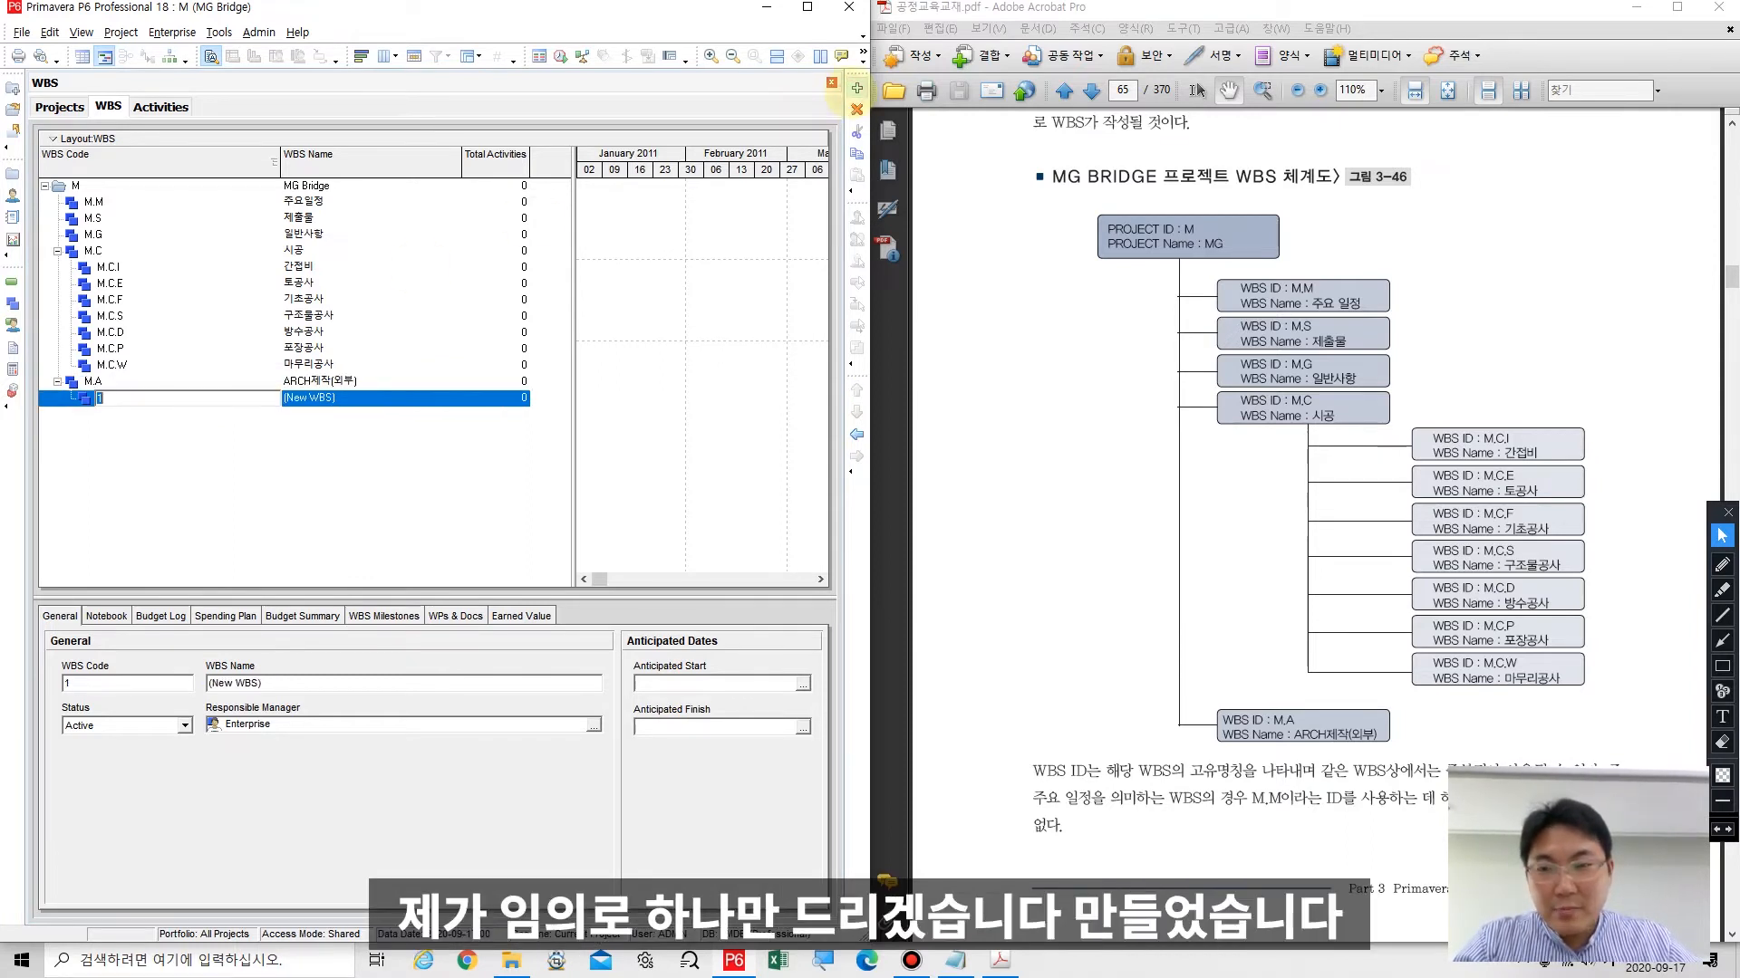
pyautogui.click(367, 384)
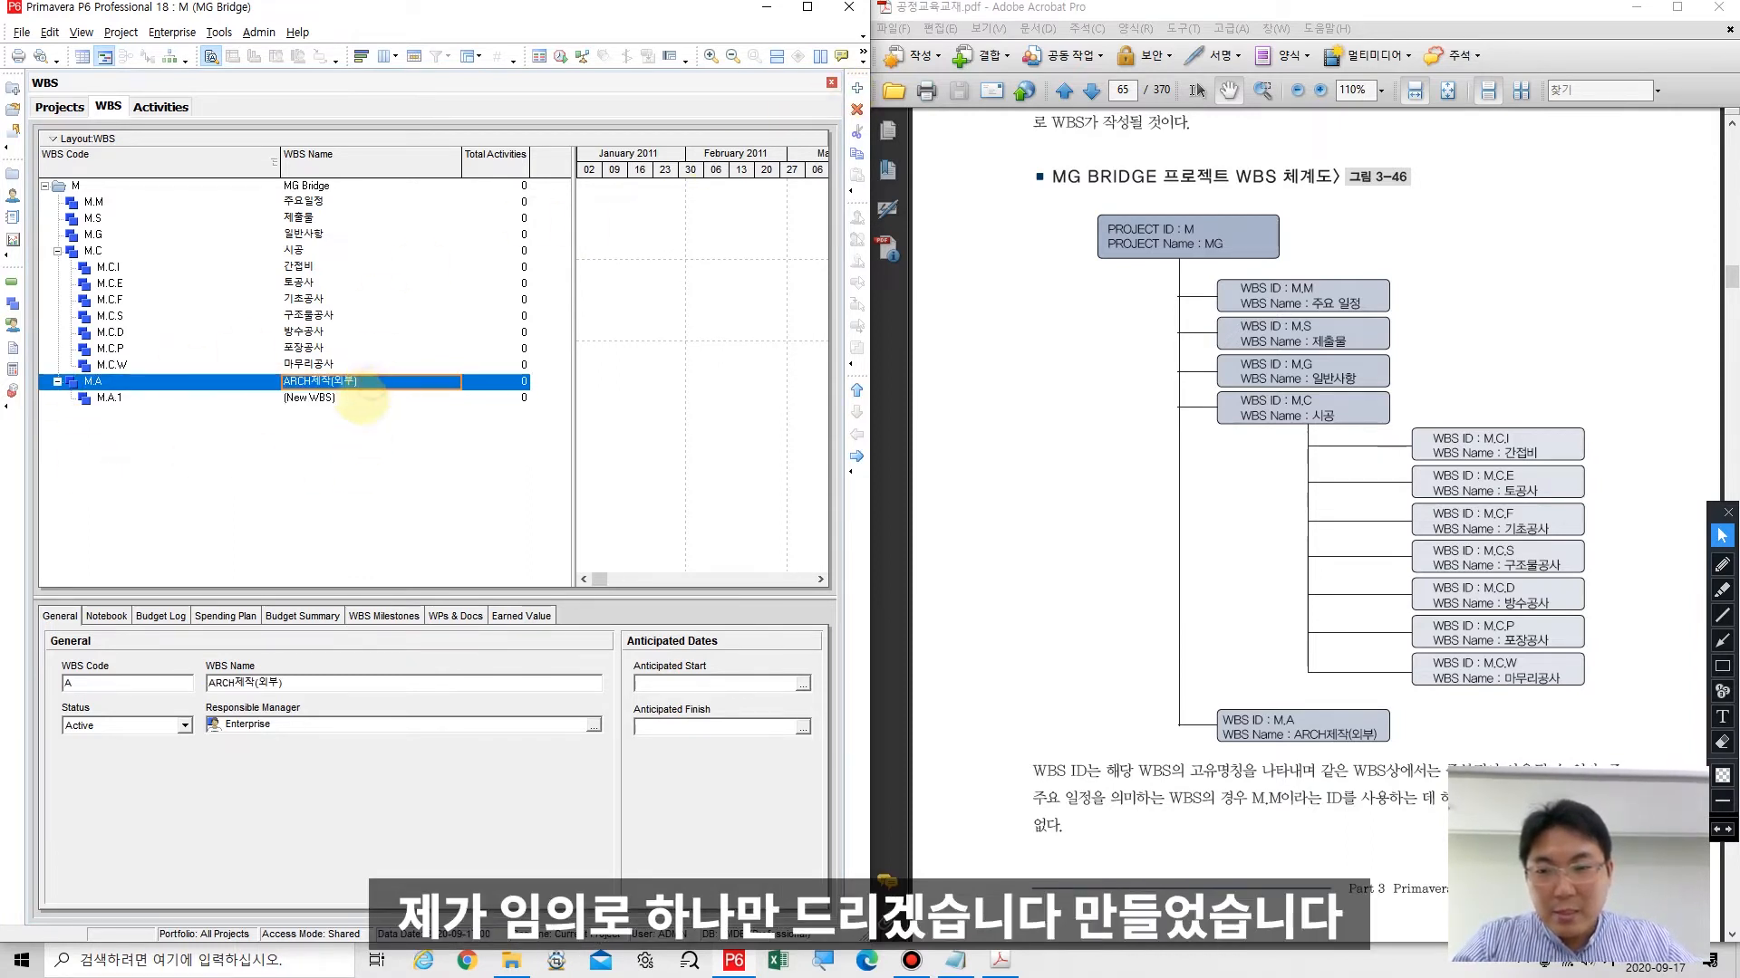
pyautogui.click(360, 399)
pyautogui.press('Delete')
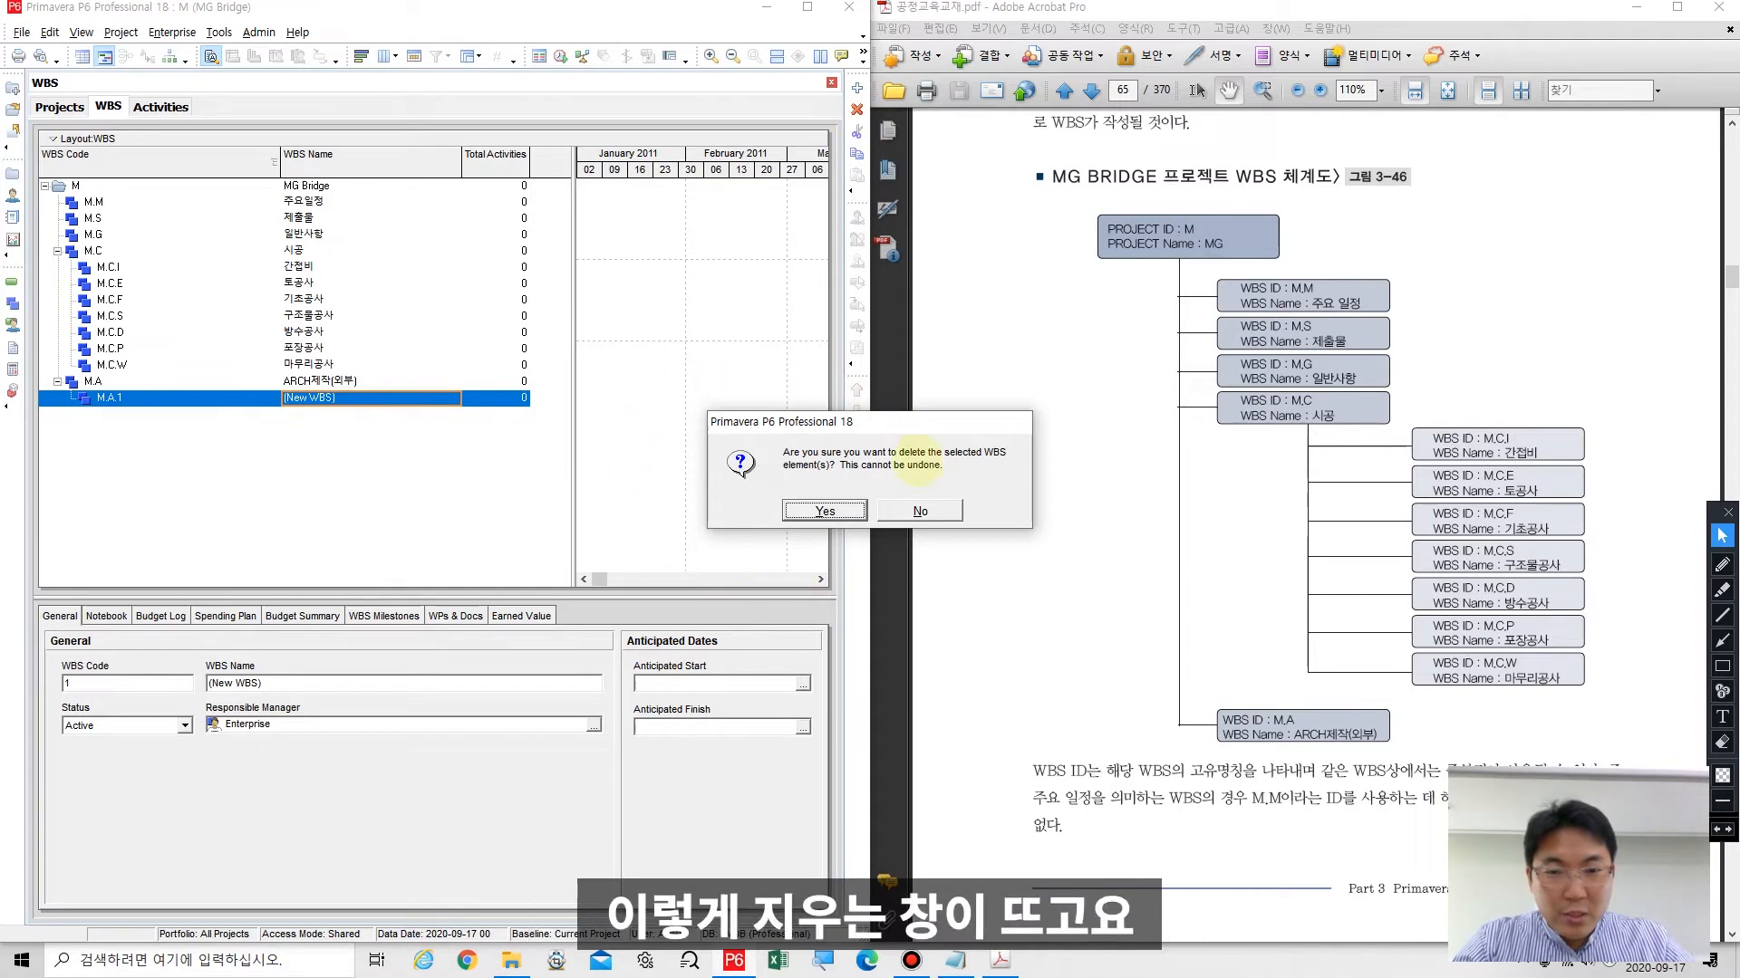
pyautogui.click(824, 511)
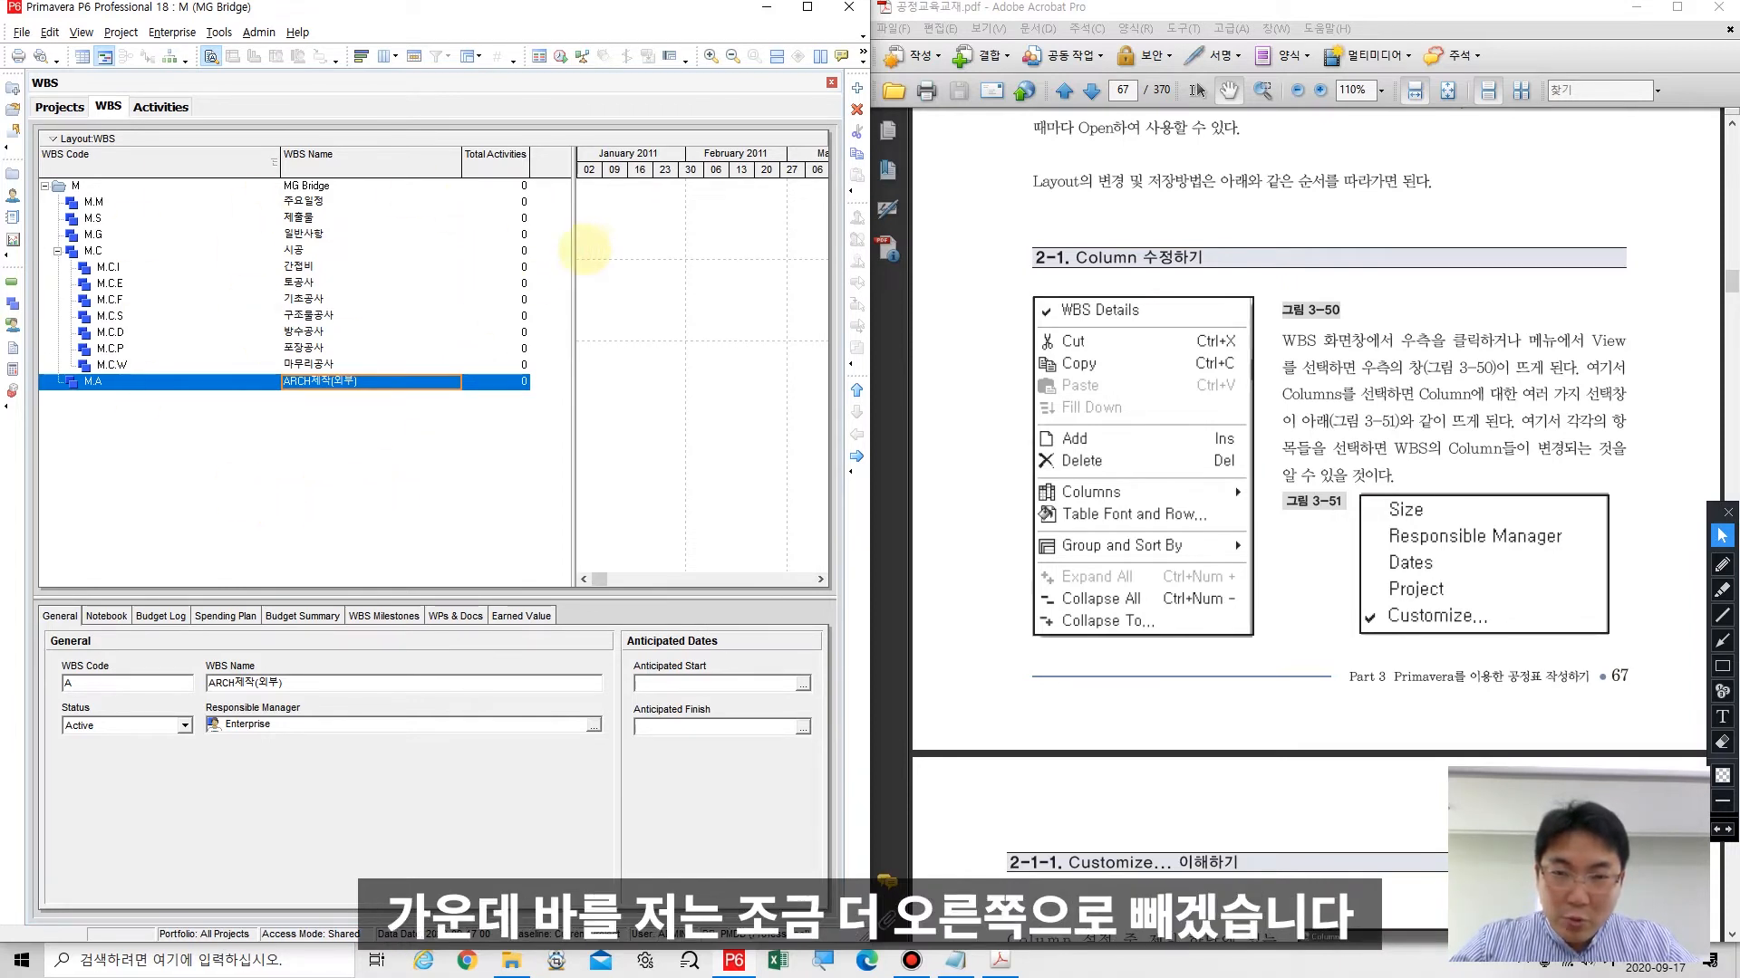
# Step: Widen the WBS table against the timeline and extend it slightly downward over the details pane
pyautogui.moveTo(693, 254); pyautogui.dragTo(694, 272)
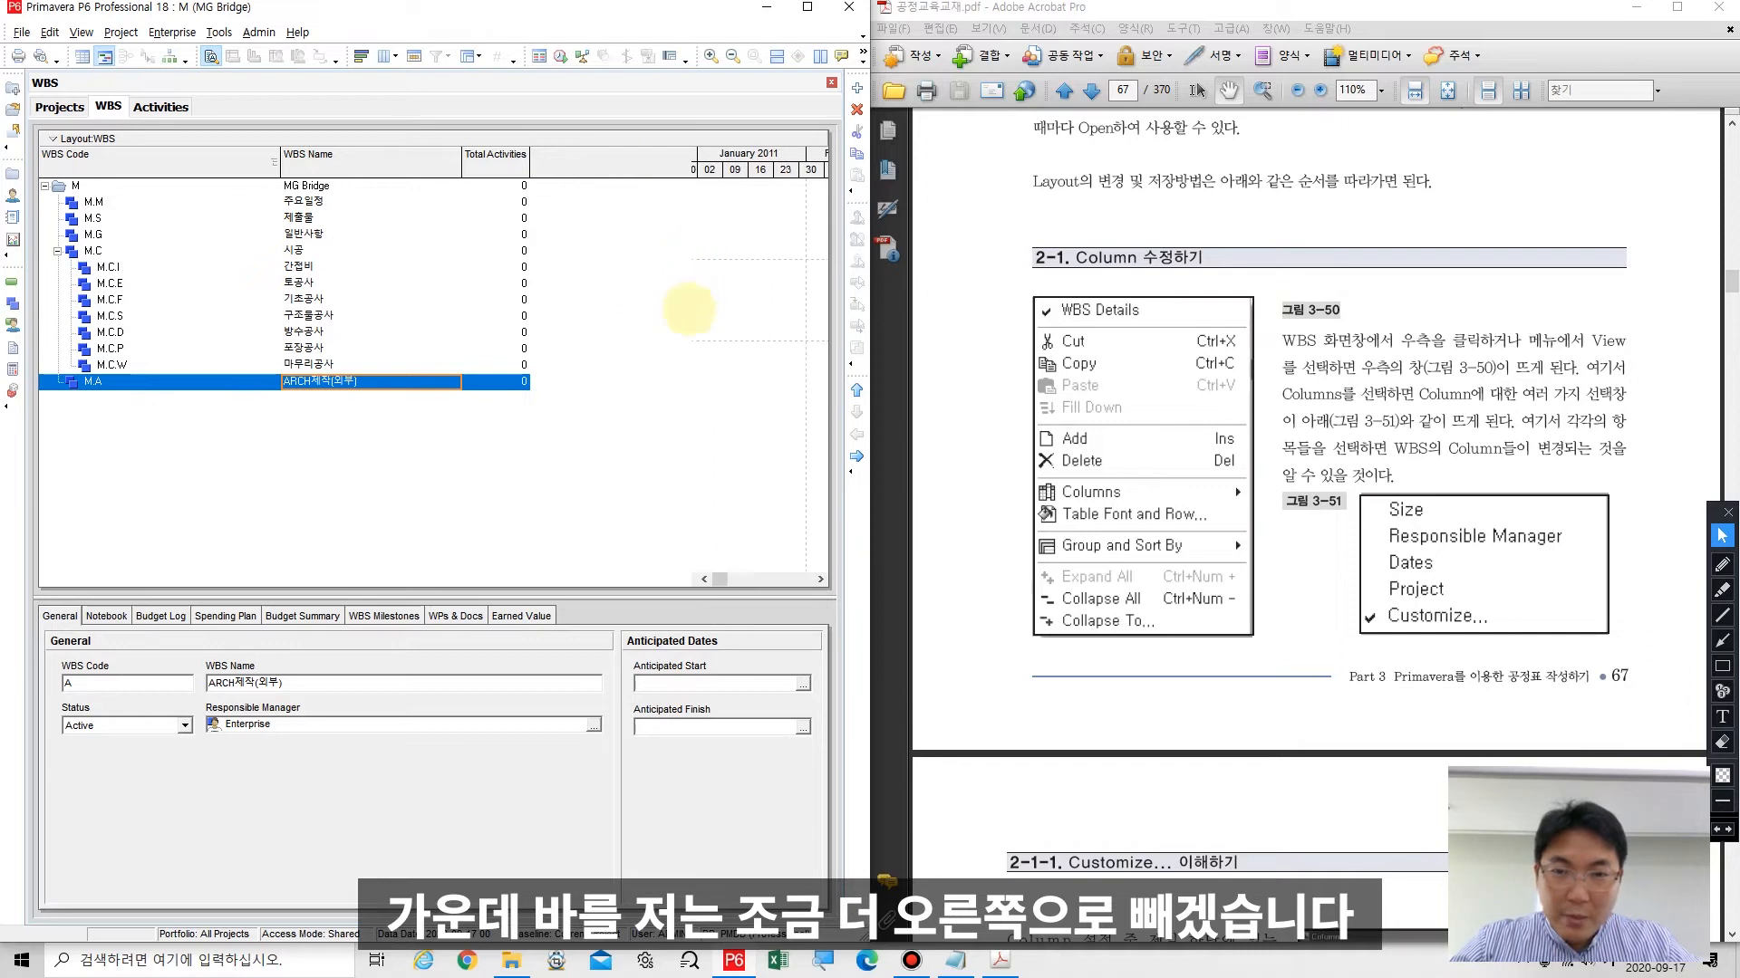
pyautogui.click(623, 380)
pyautogui.moveTo(645, 598); pyautogui.dragTo(643, 605)
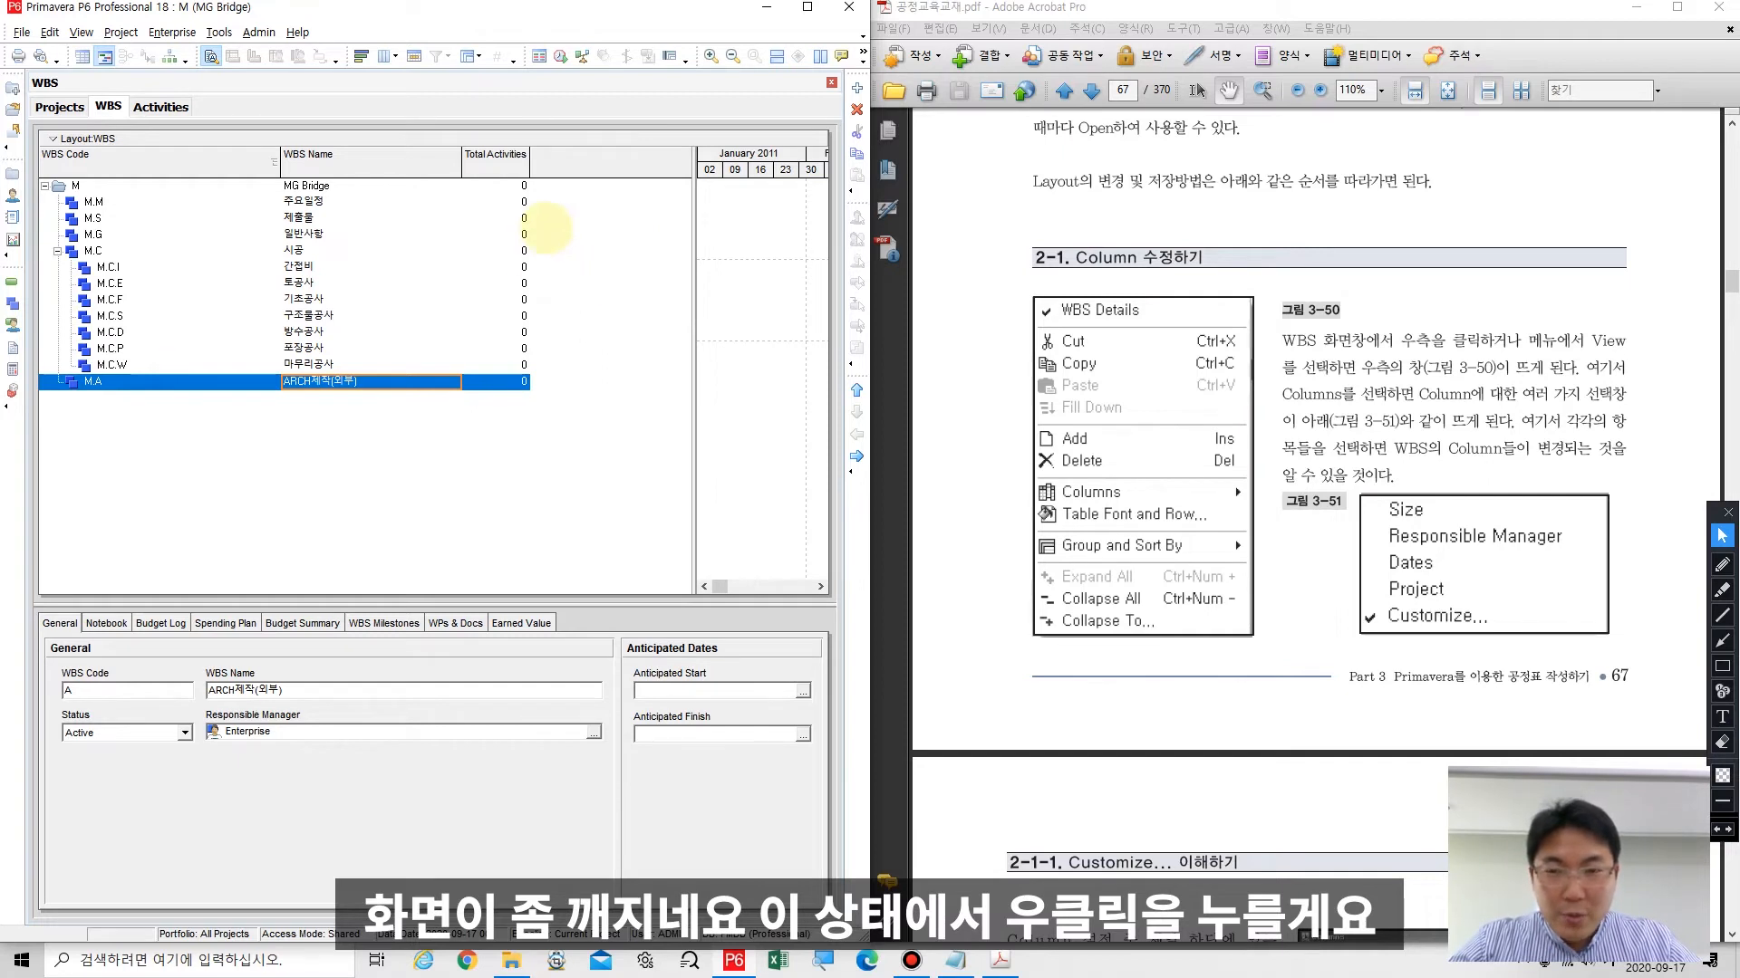
# Step: Open the customization dialog for the WBS table's columns and move it over the lower part of the WBS window
pyautogui.rightClick(548, 227)
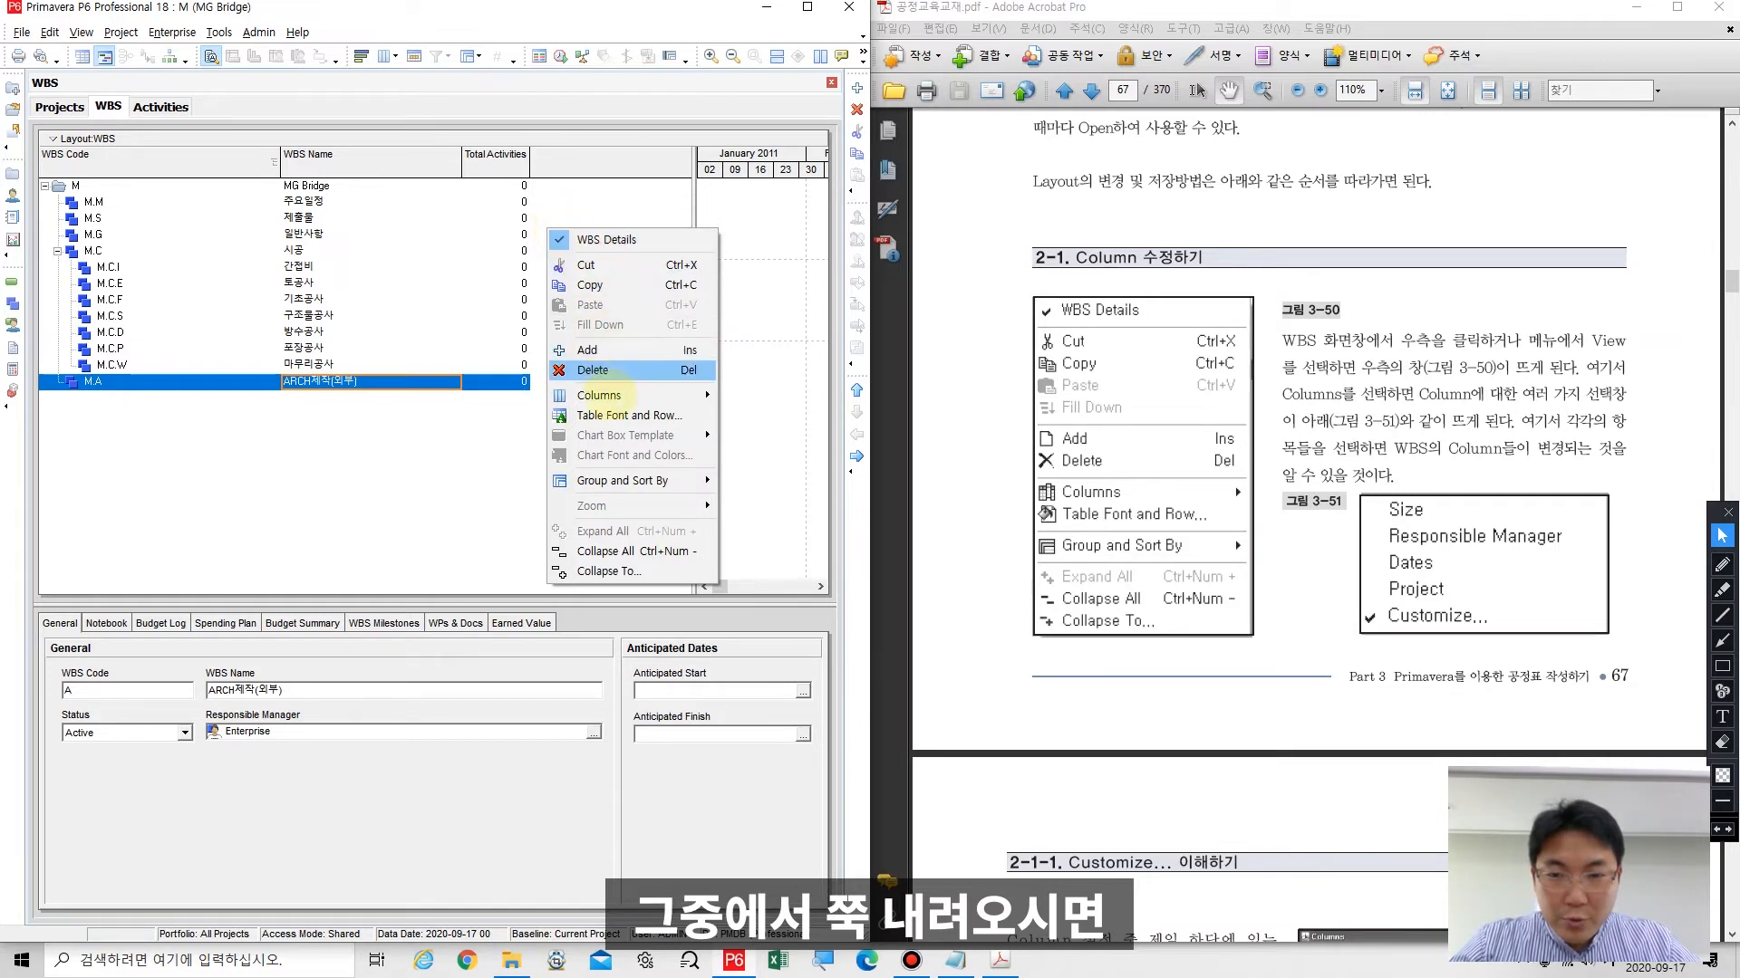
pyautogui.moveTo(680, 491)
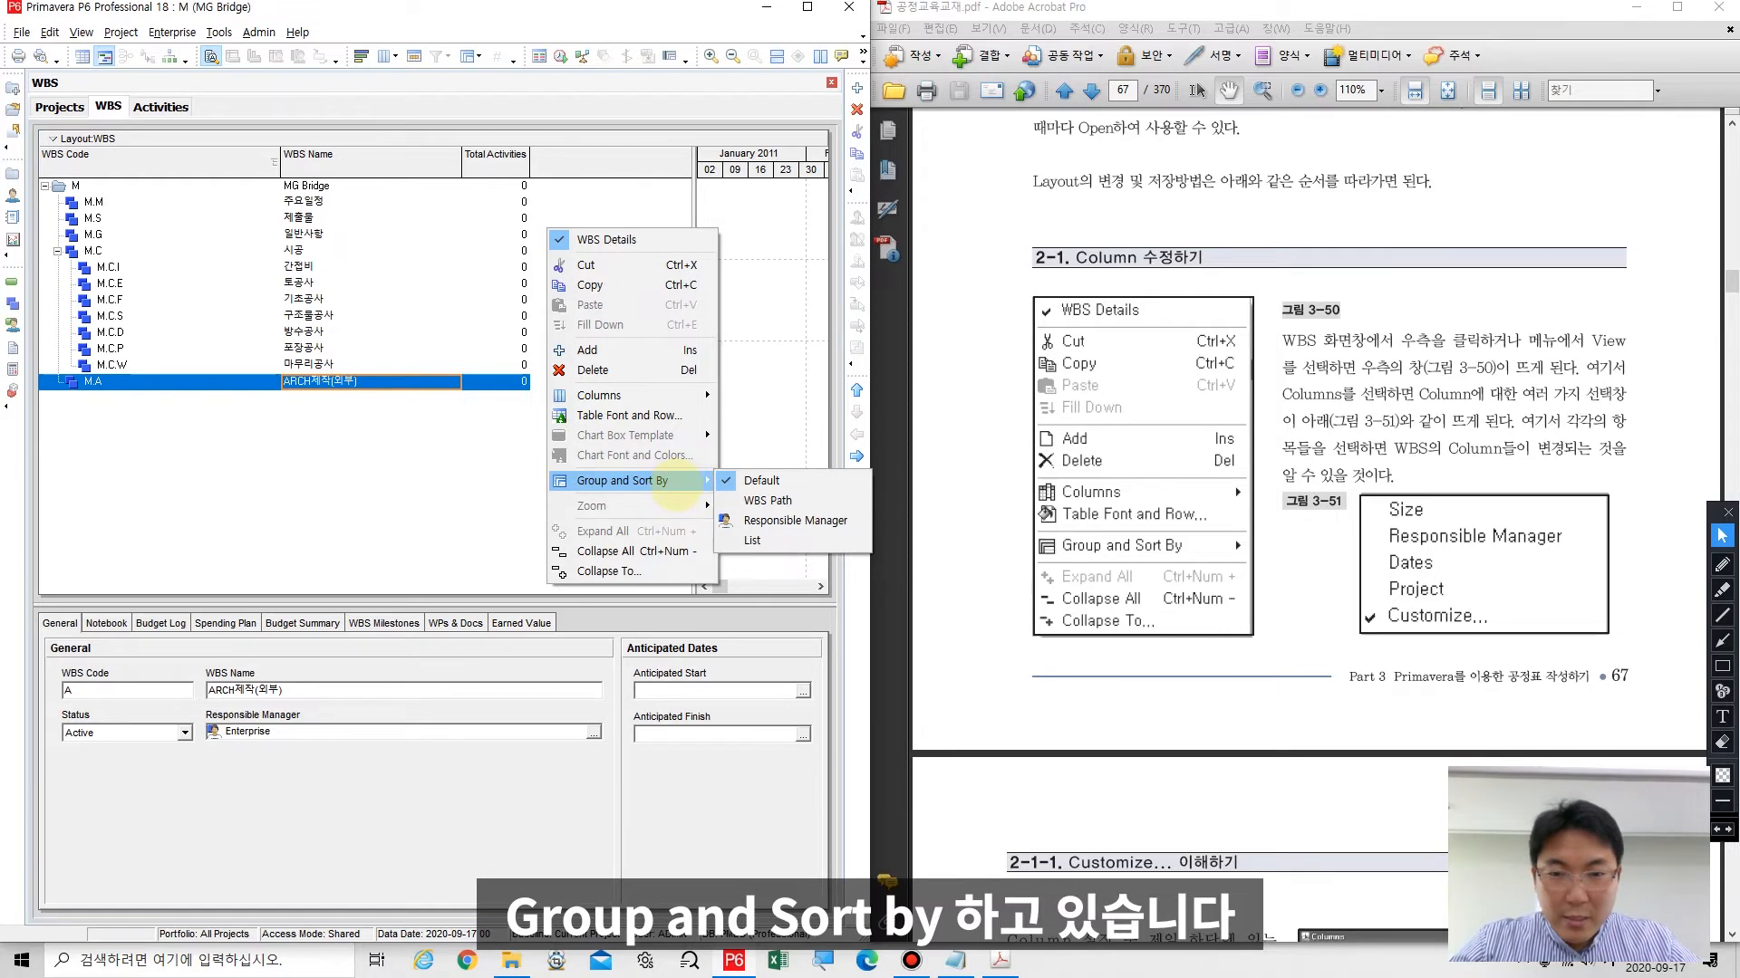
pyautogui.moveTo(661, 399)
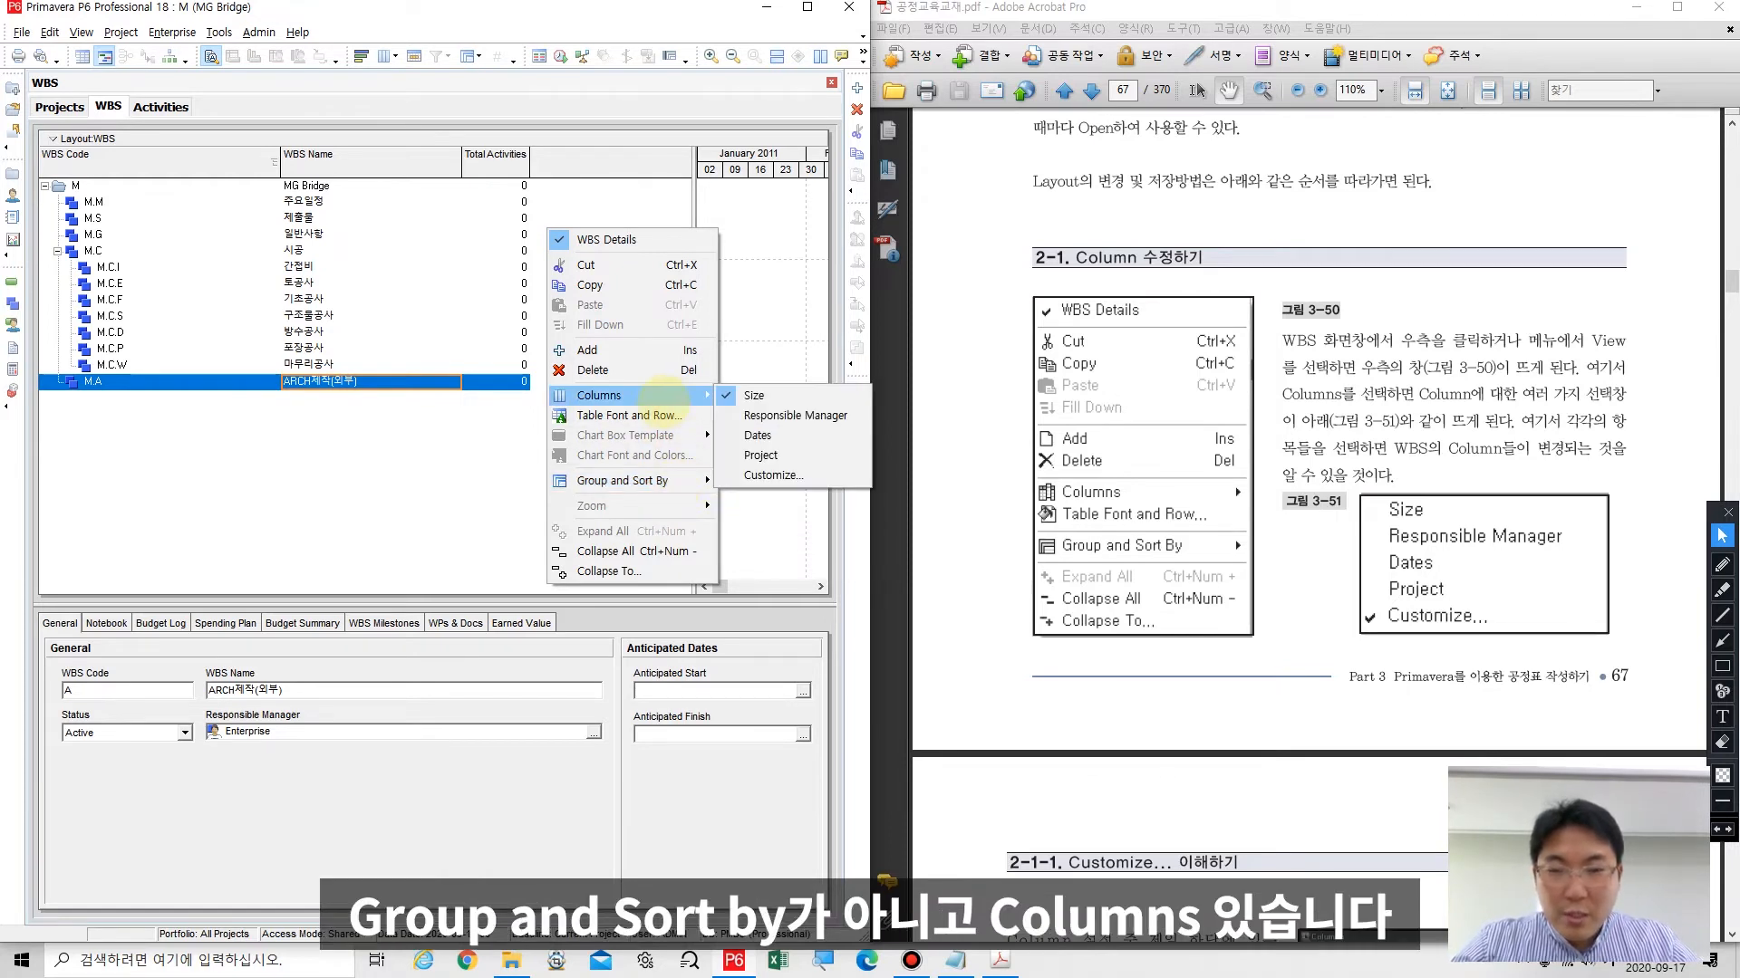
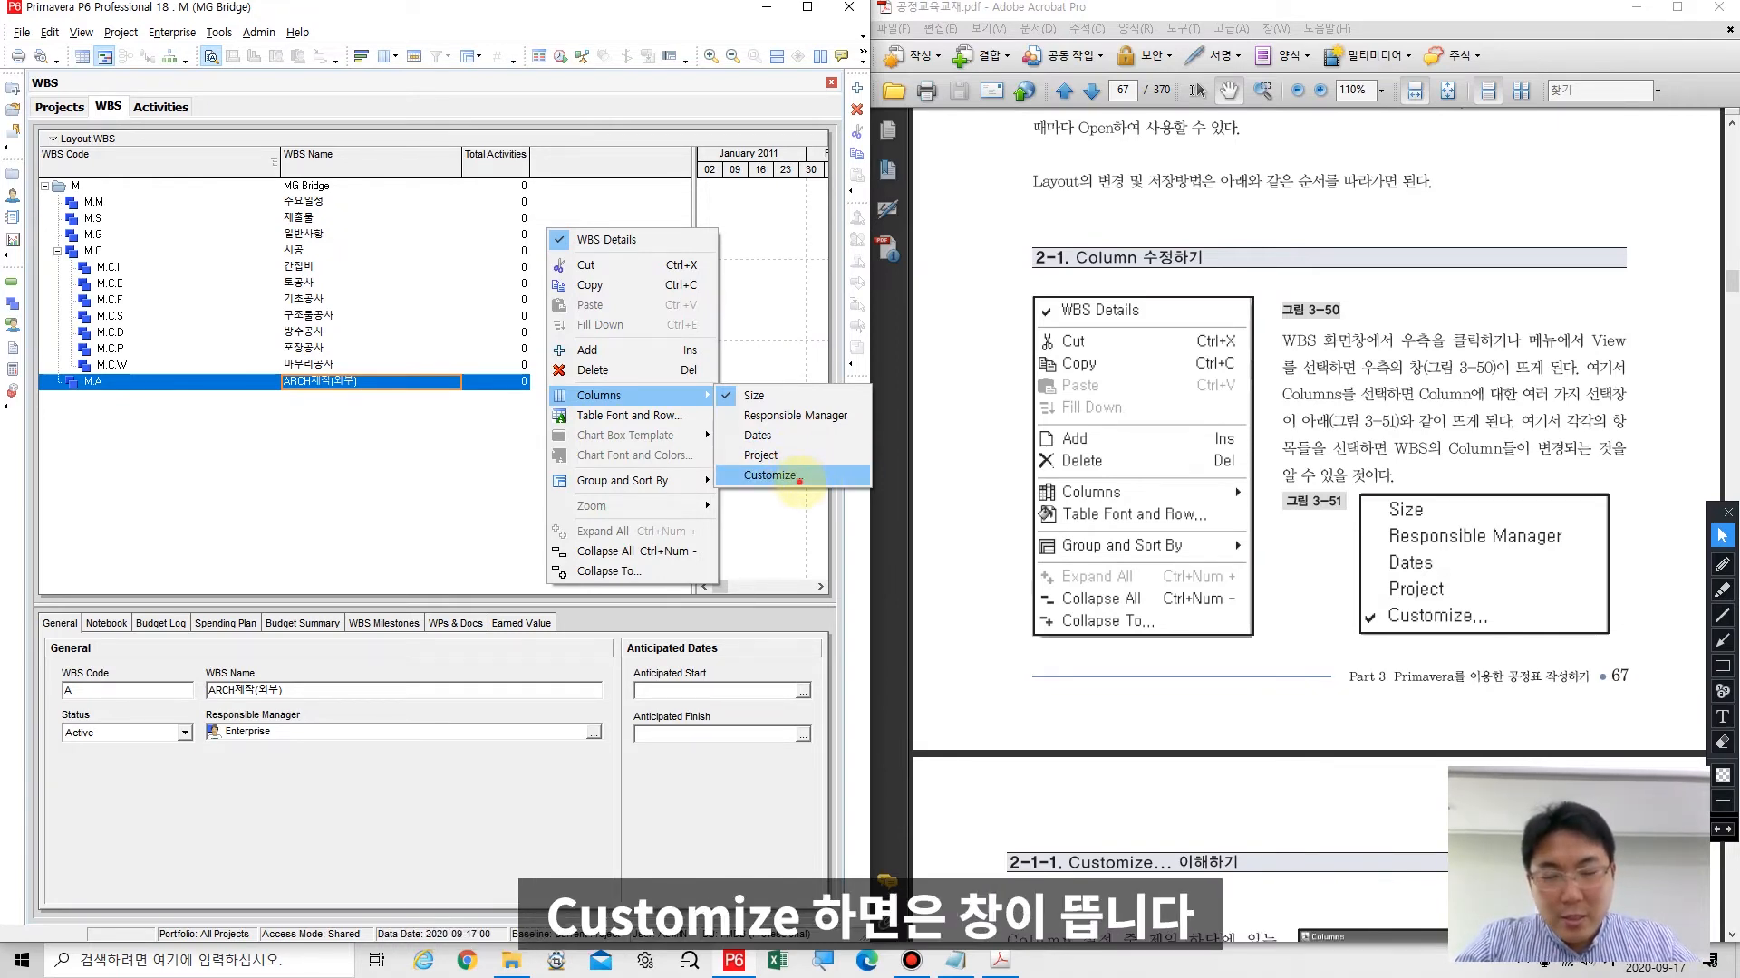
pyautogui.click(802, 475)
pyautogui.moveTo(828, 357); pyautogui.dragTo(485, 443)
# Step: Frame the Available Options list with a red rectangle and label it with the red text "Database"
pyautogui.click(1721, 666)
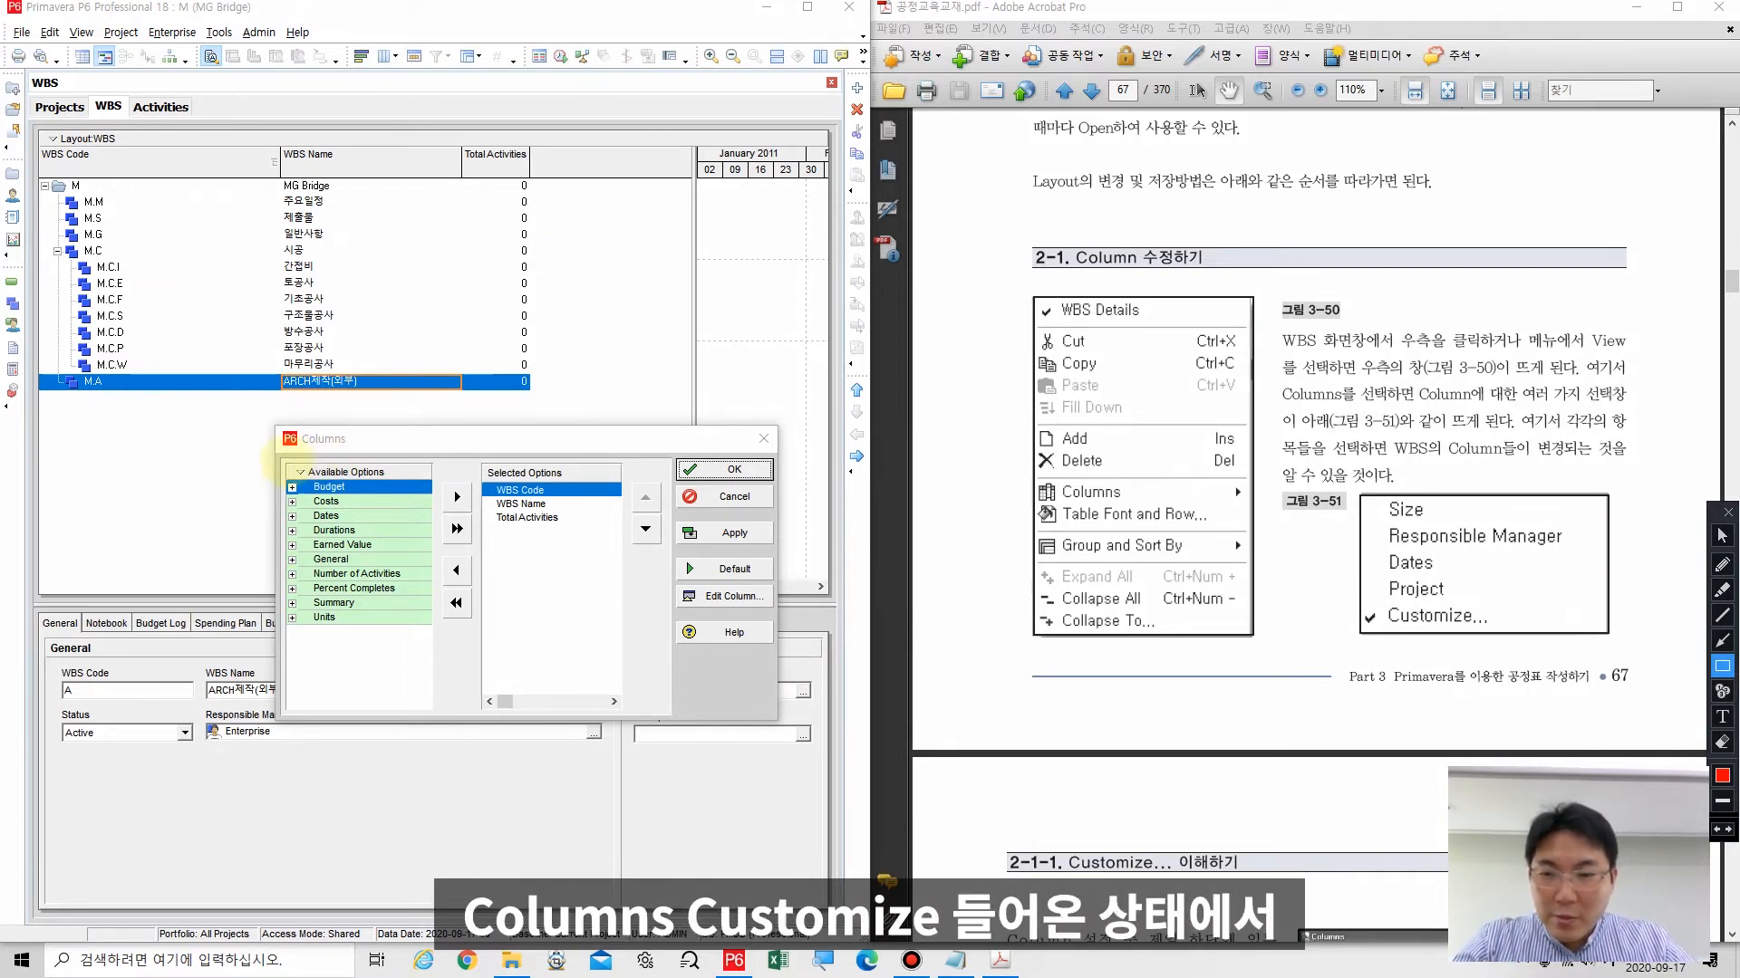
pyautogui.moveTo(274, 453); pyautogui.dragTo(455, 721)
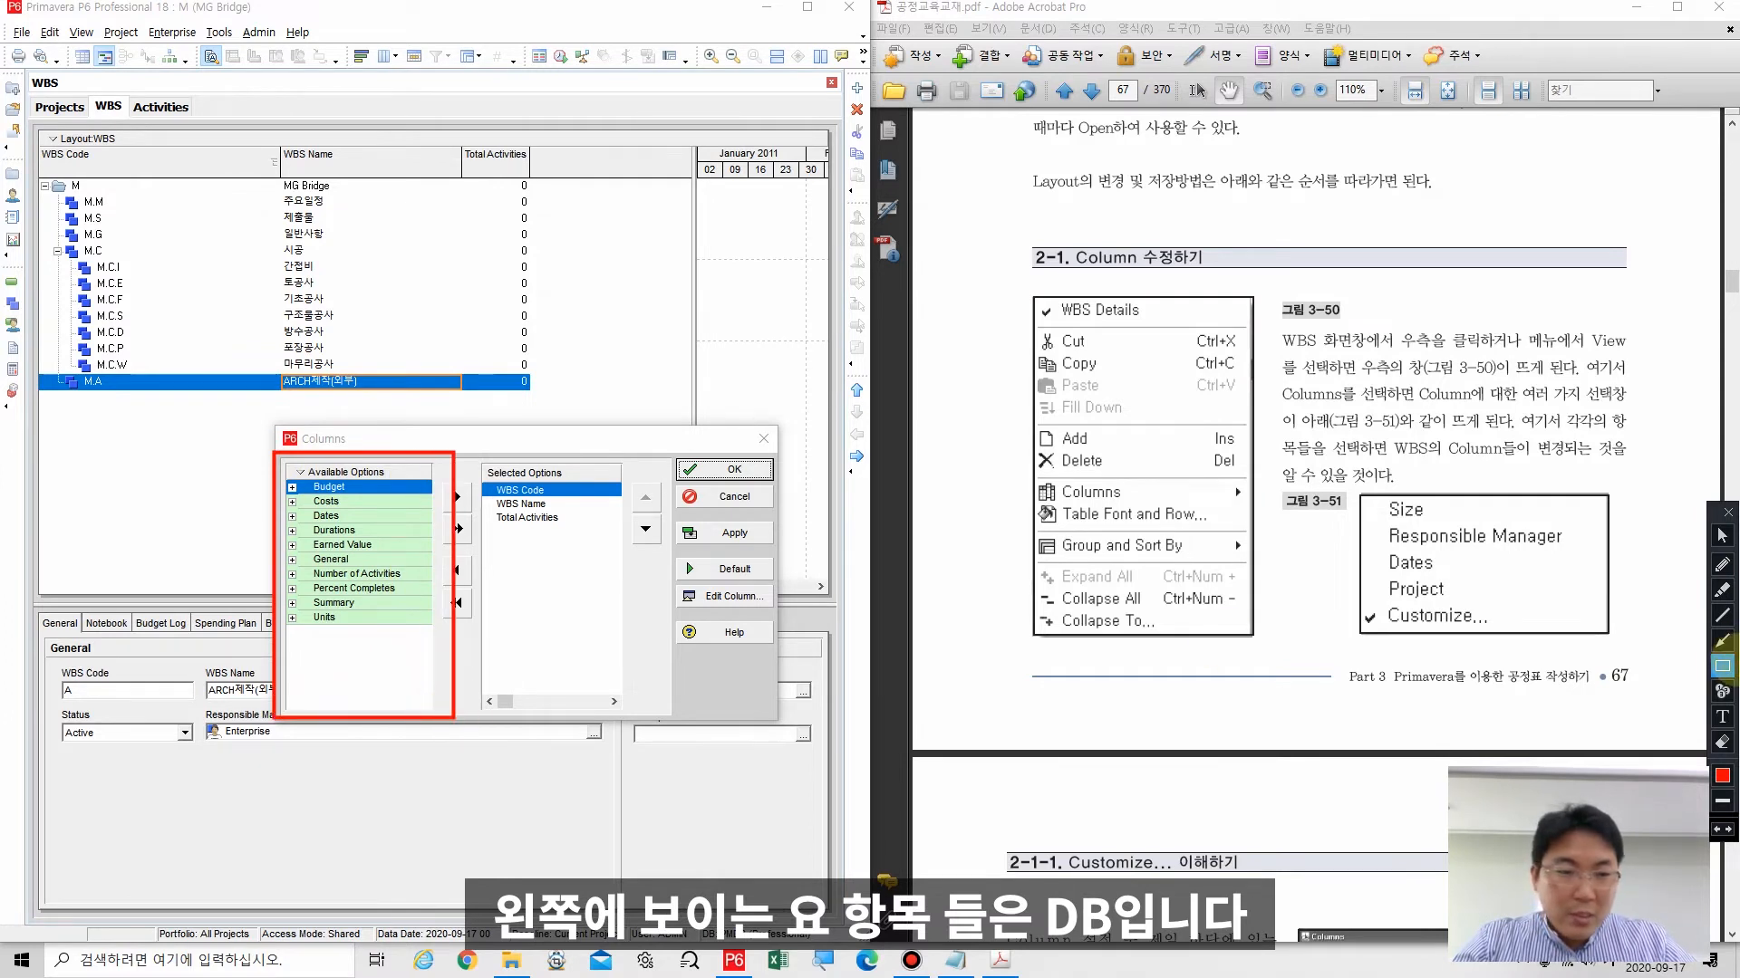
pyautogui.click(1721, 716)
pyautogui.click(303, 667)
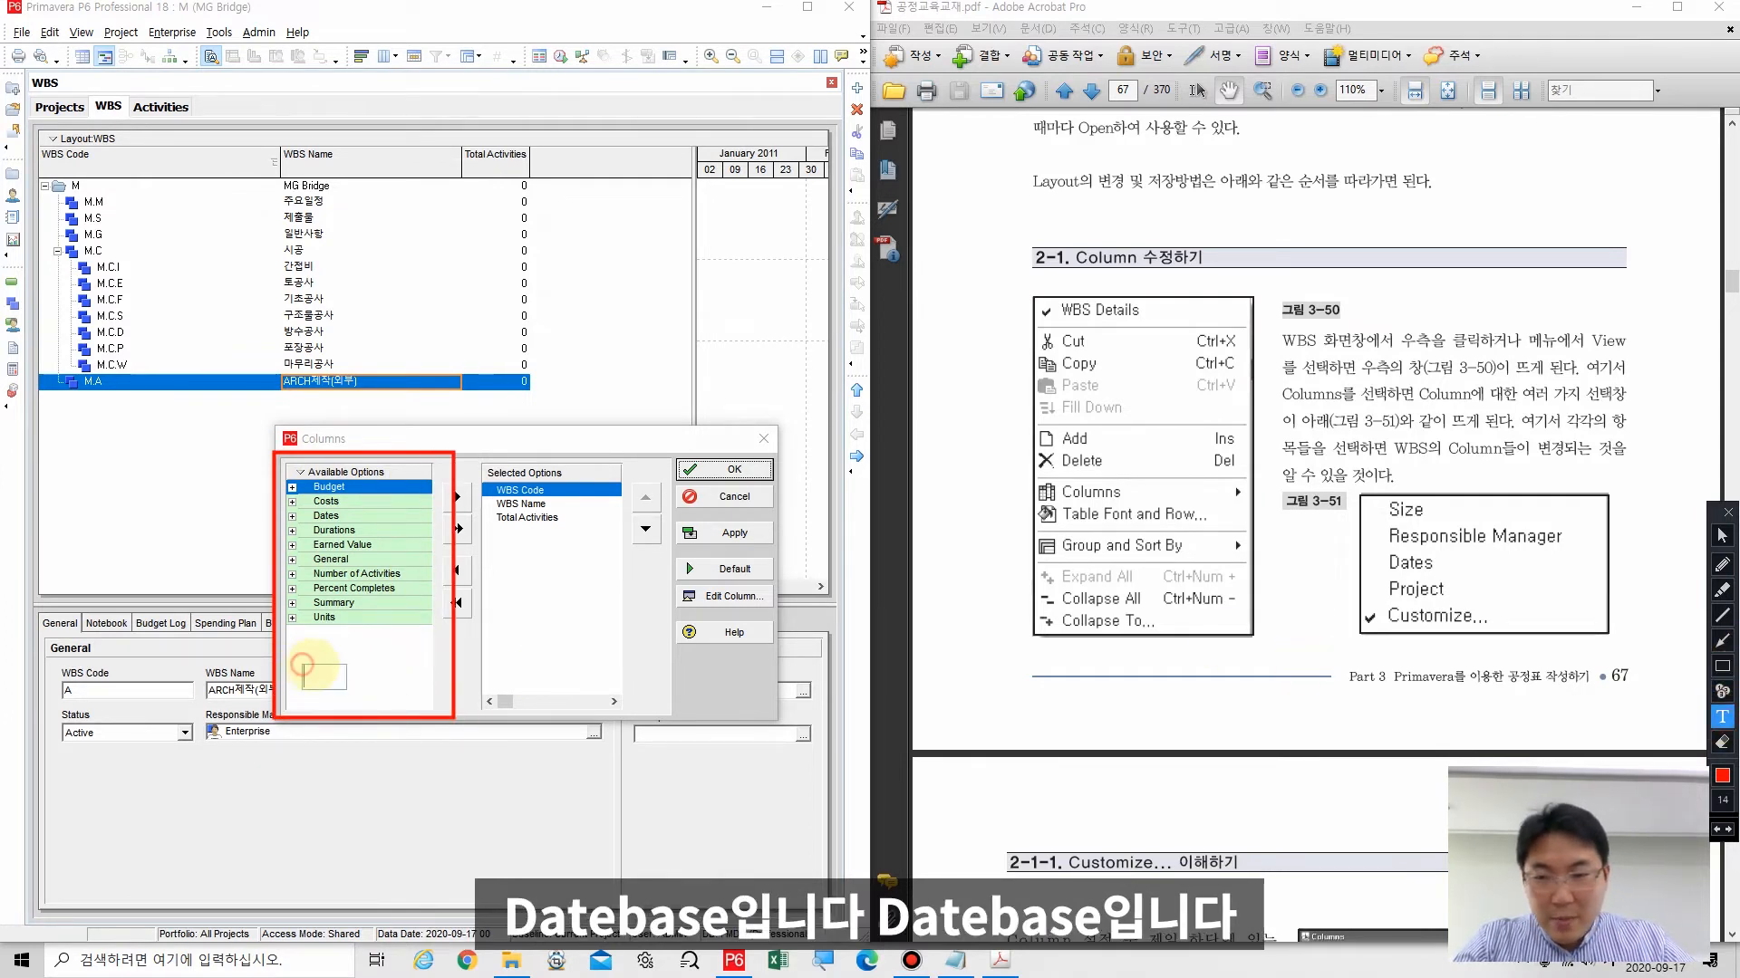
pyautogui.write('ㅇ')
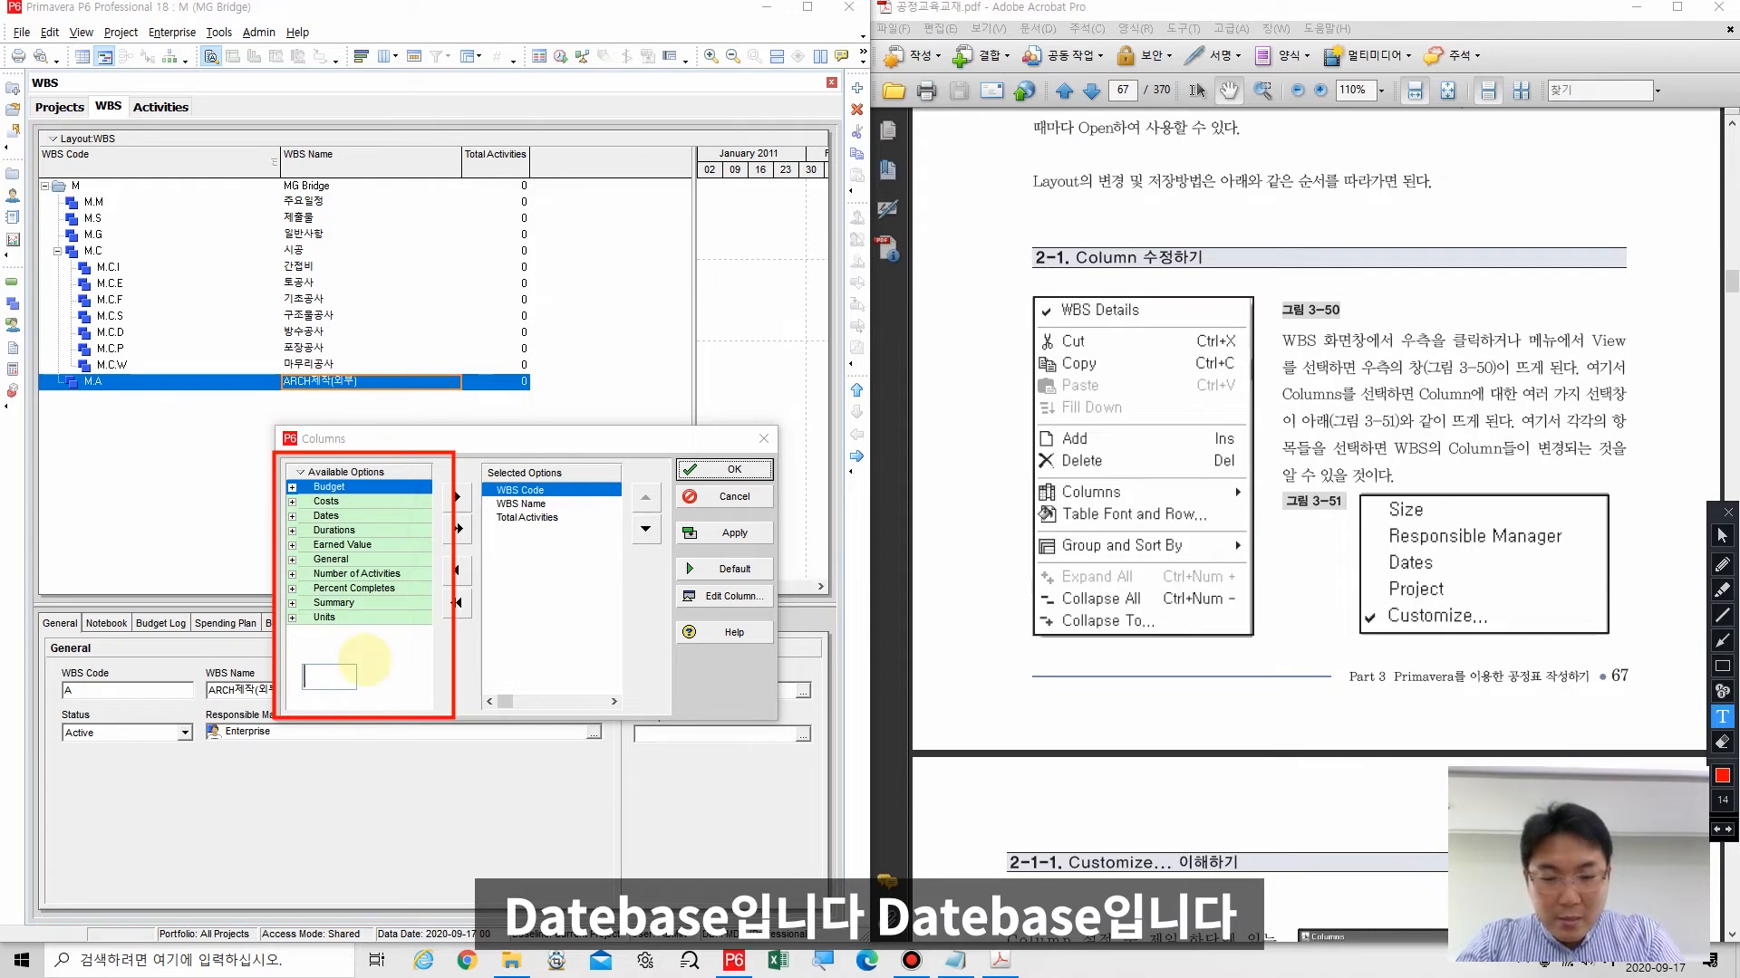
pyautogui.write('Database')
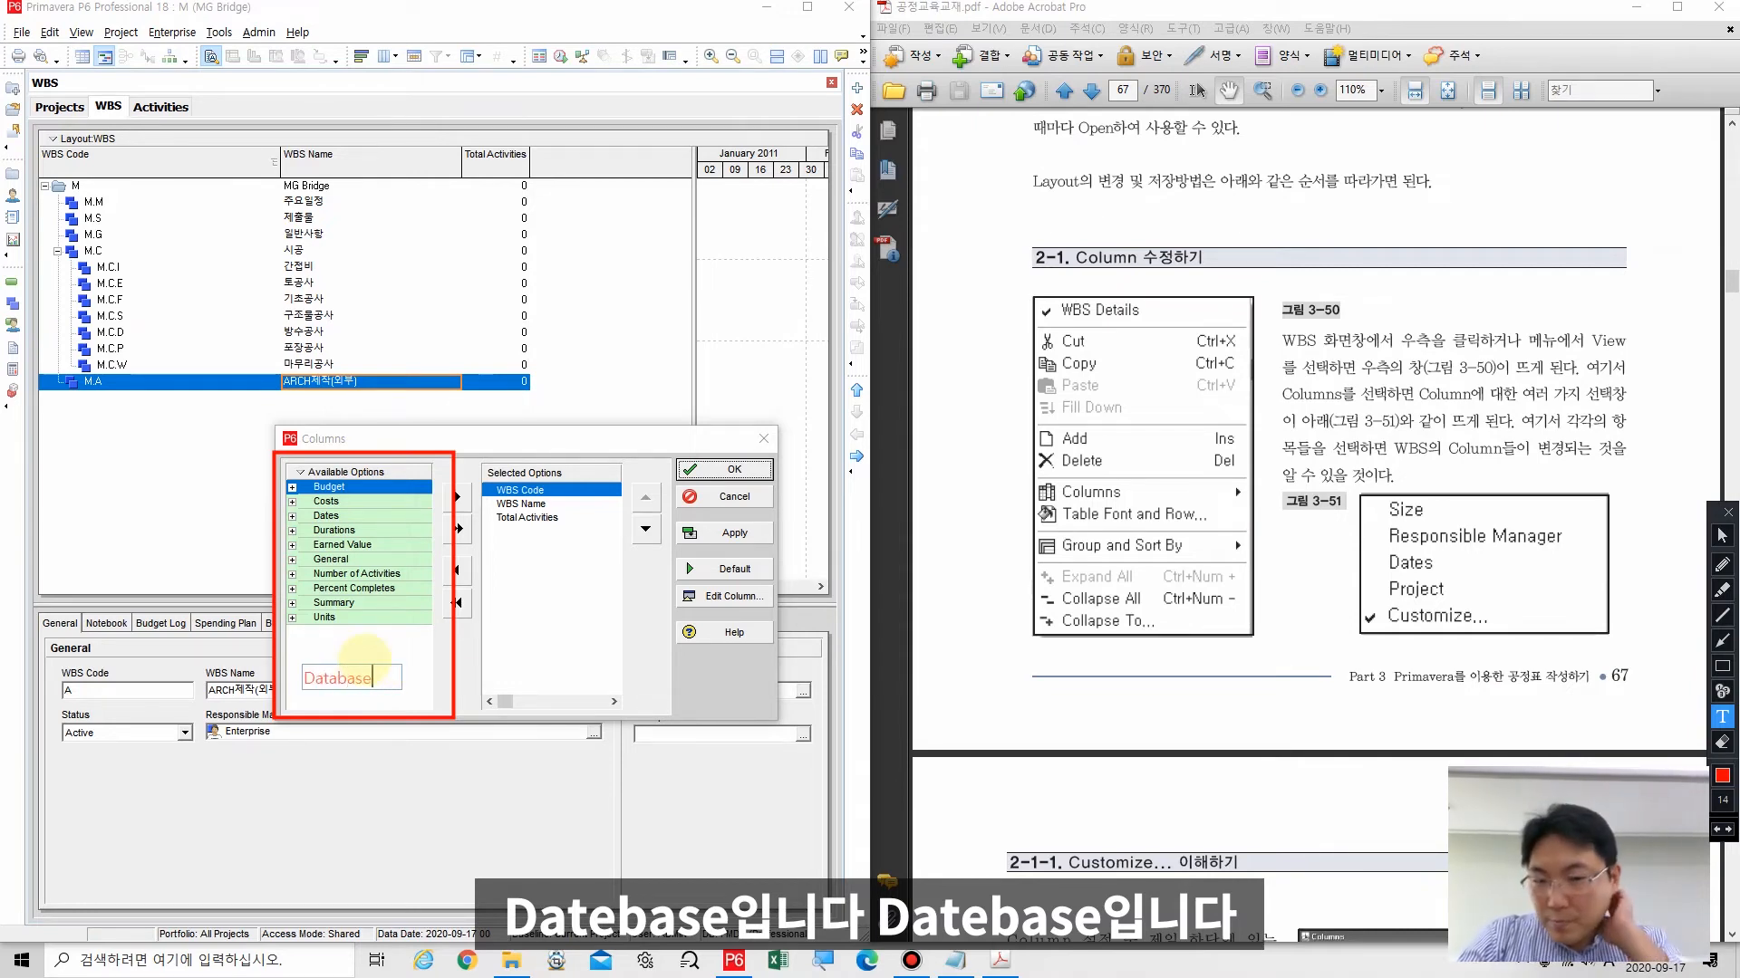
pyautogui.click(522, 656)
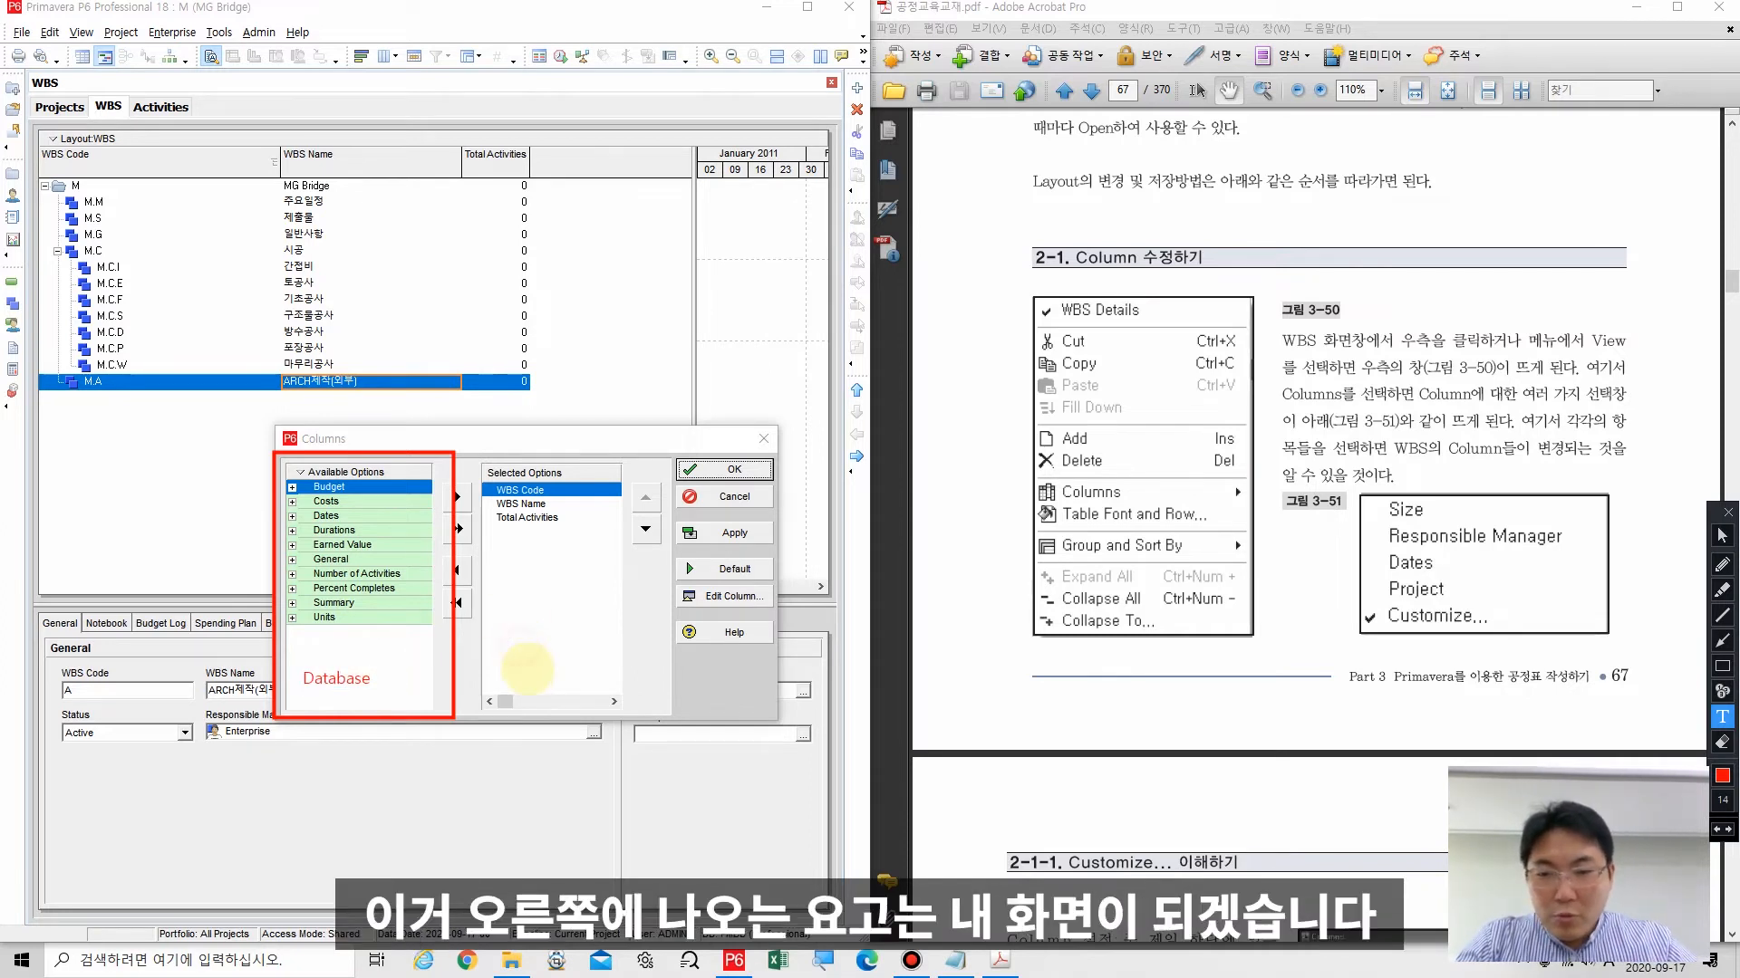
# Step: Label the Selected Options list with the red text "내 화면"
pyautogui.click(517, 671)
pyautogui.write('so gh')
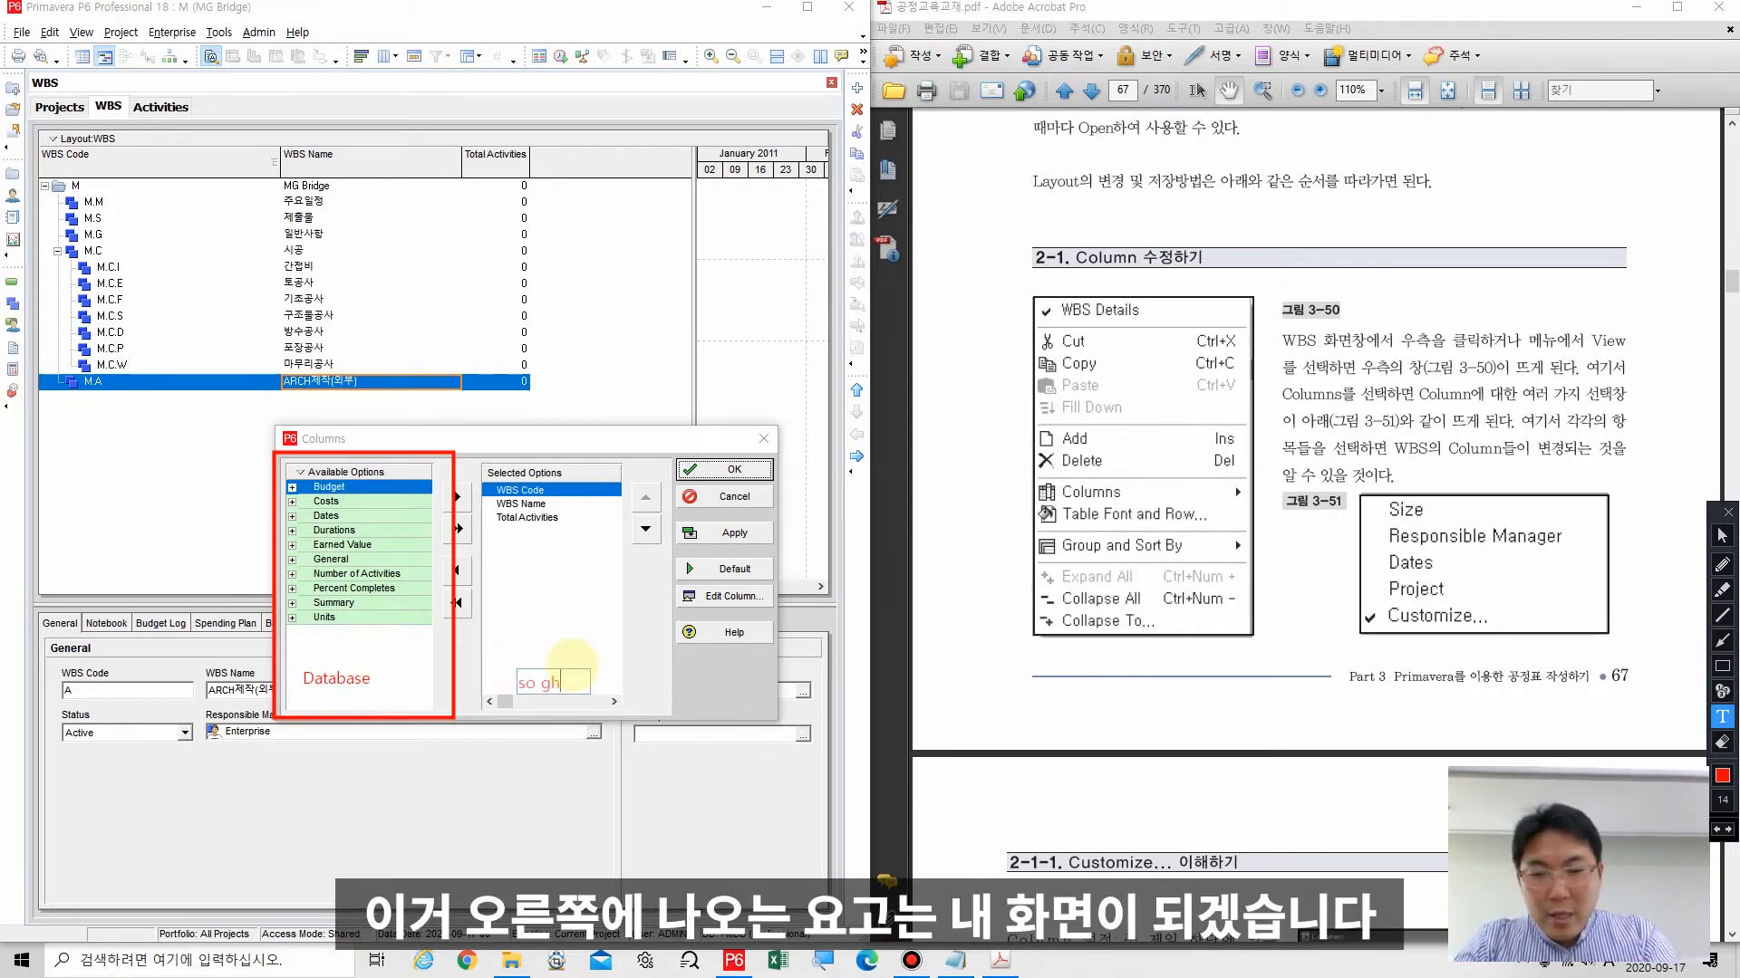
pyautogui.write('해')
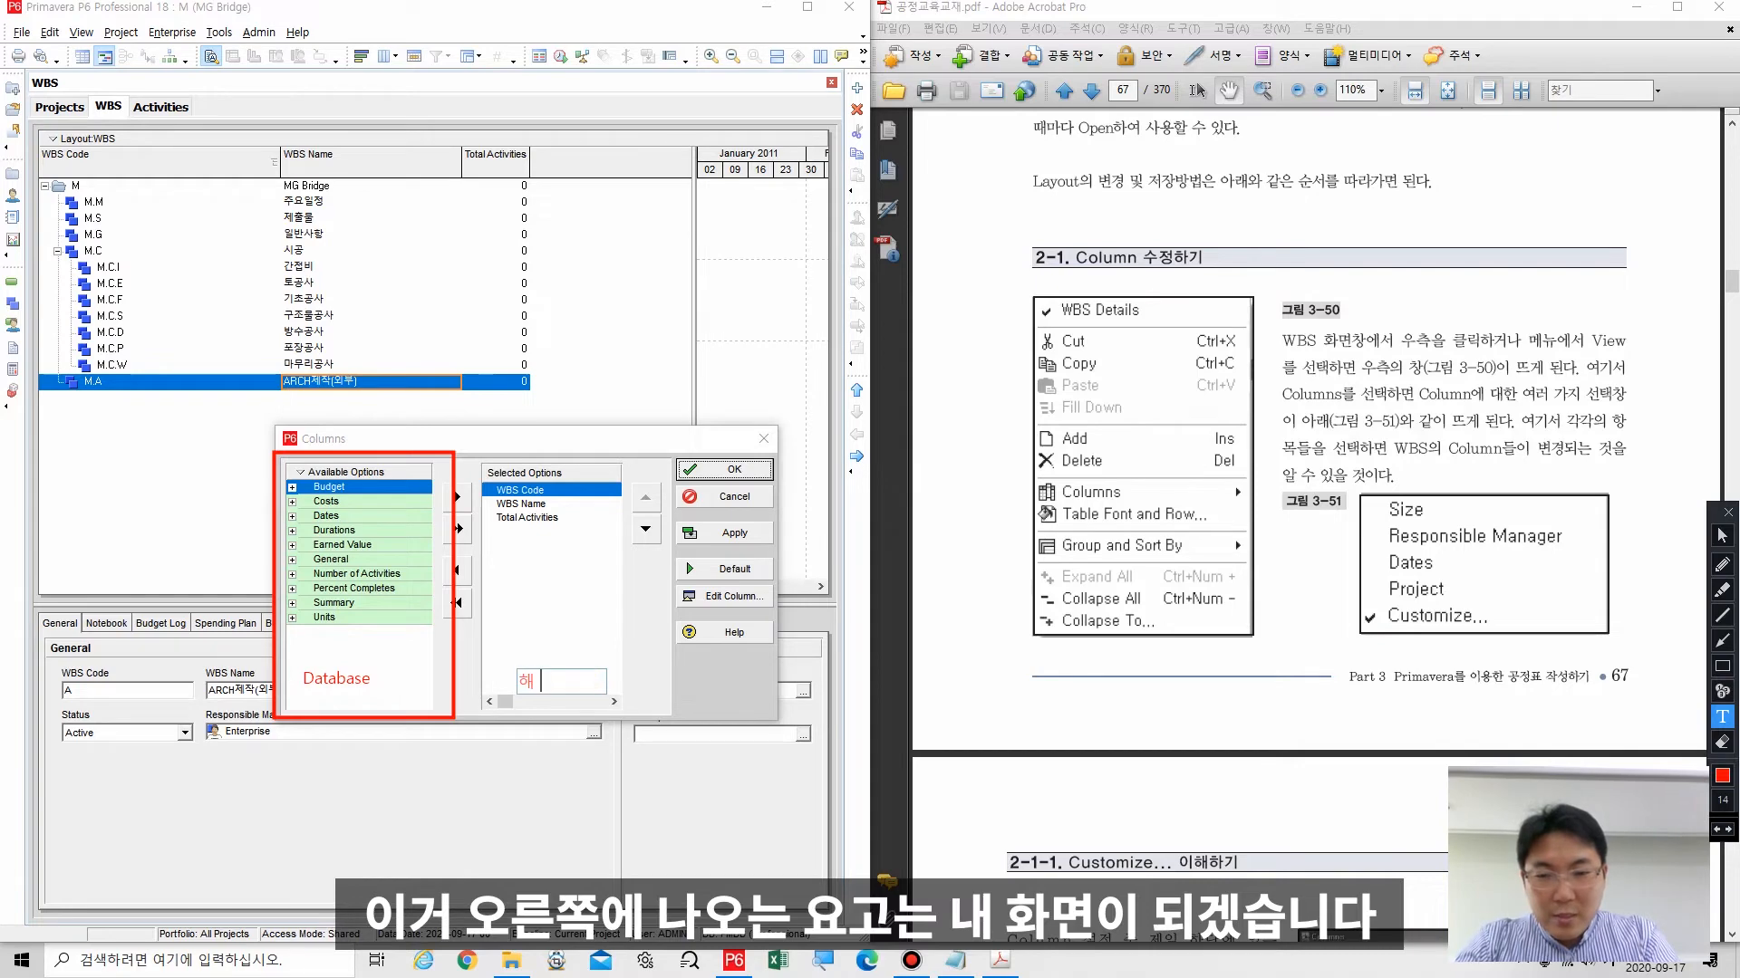
pyautogui.write('내 화면')
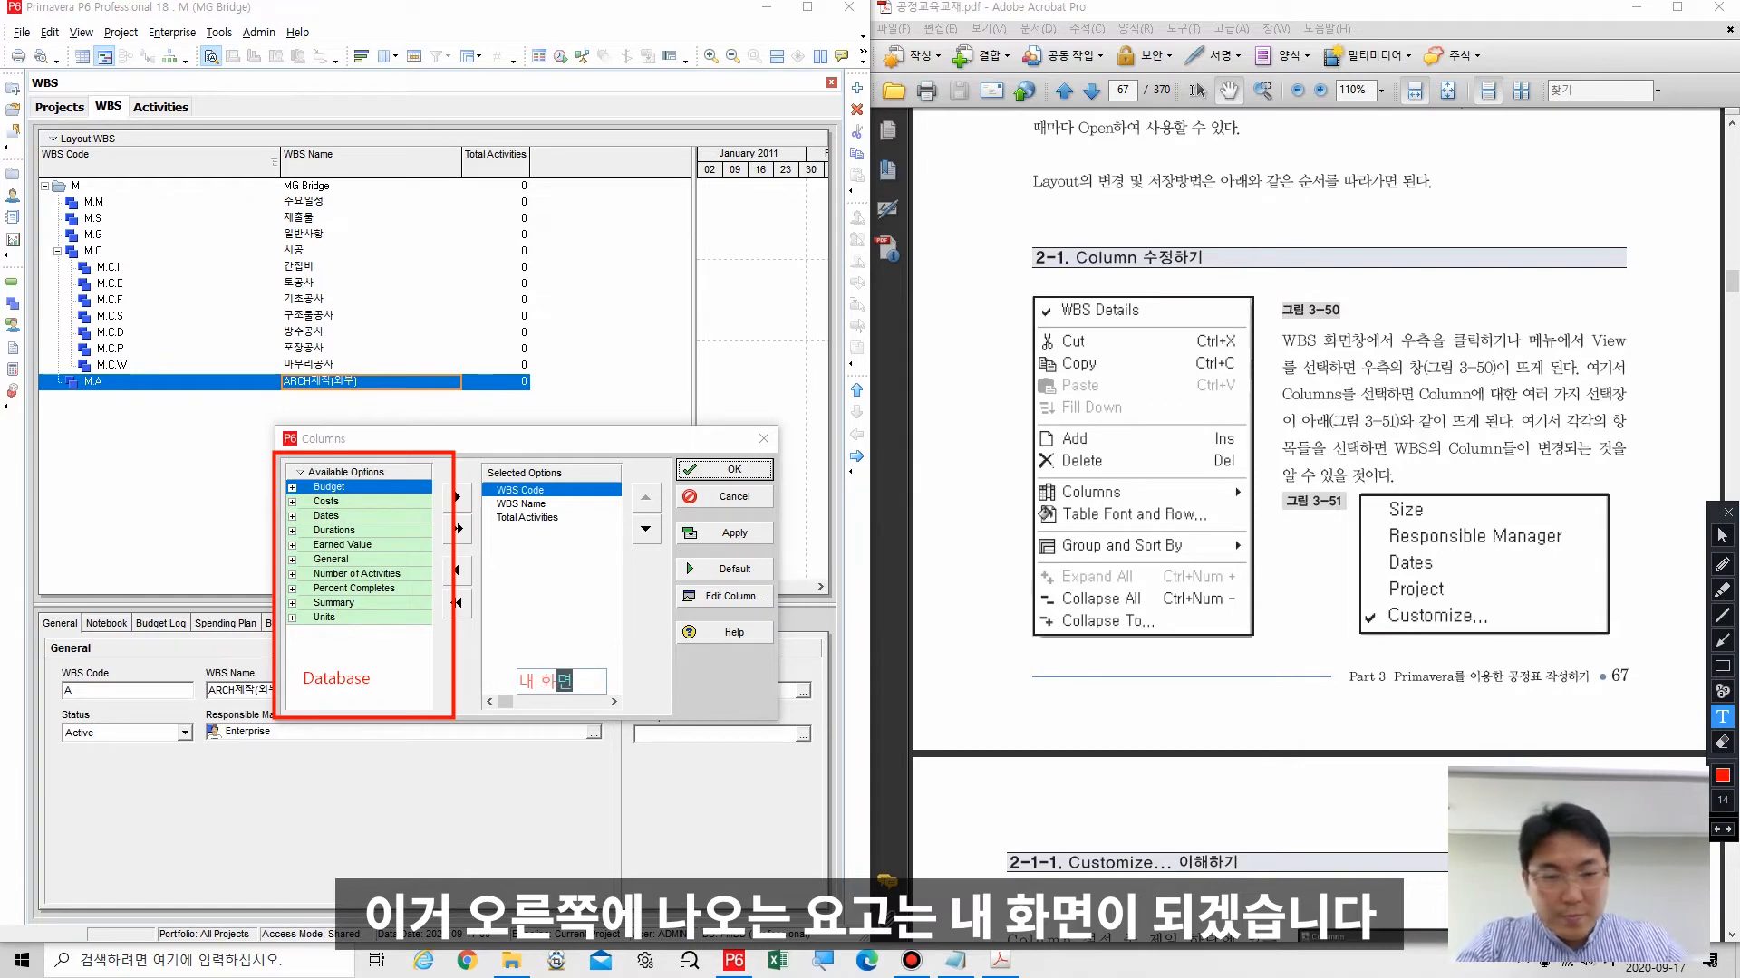
# Step: Frame the Selected Options list in red and draw red arrows linking WBS Code, WBS Name and Total Activities to their table headers
pyautogui.click(1722, 666)
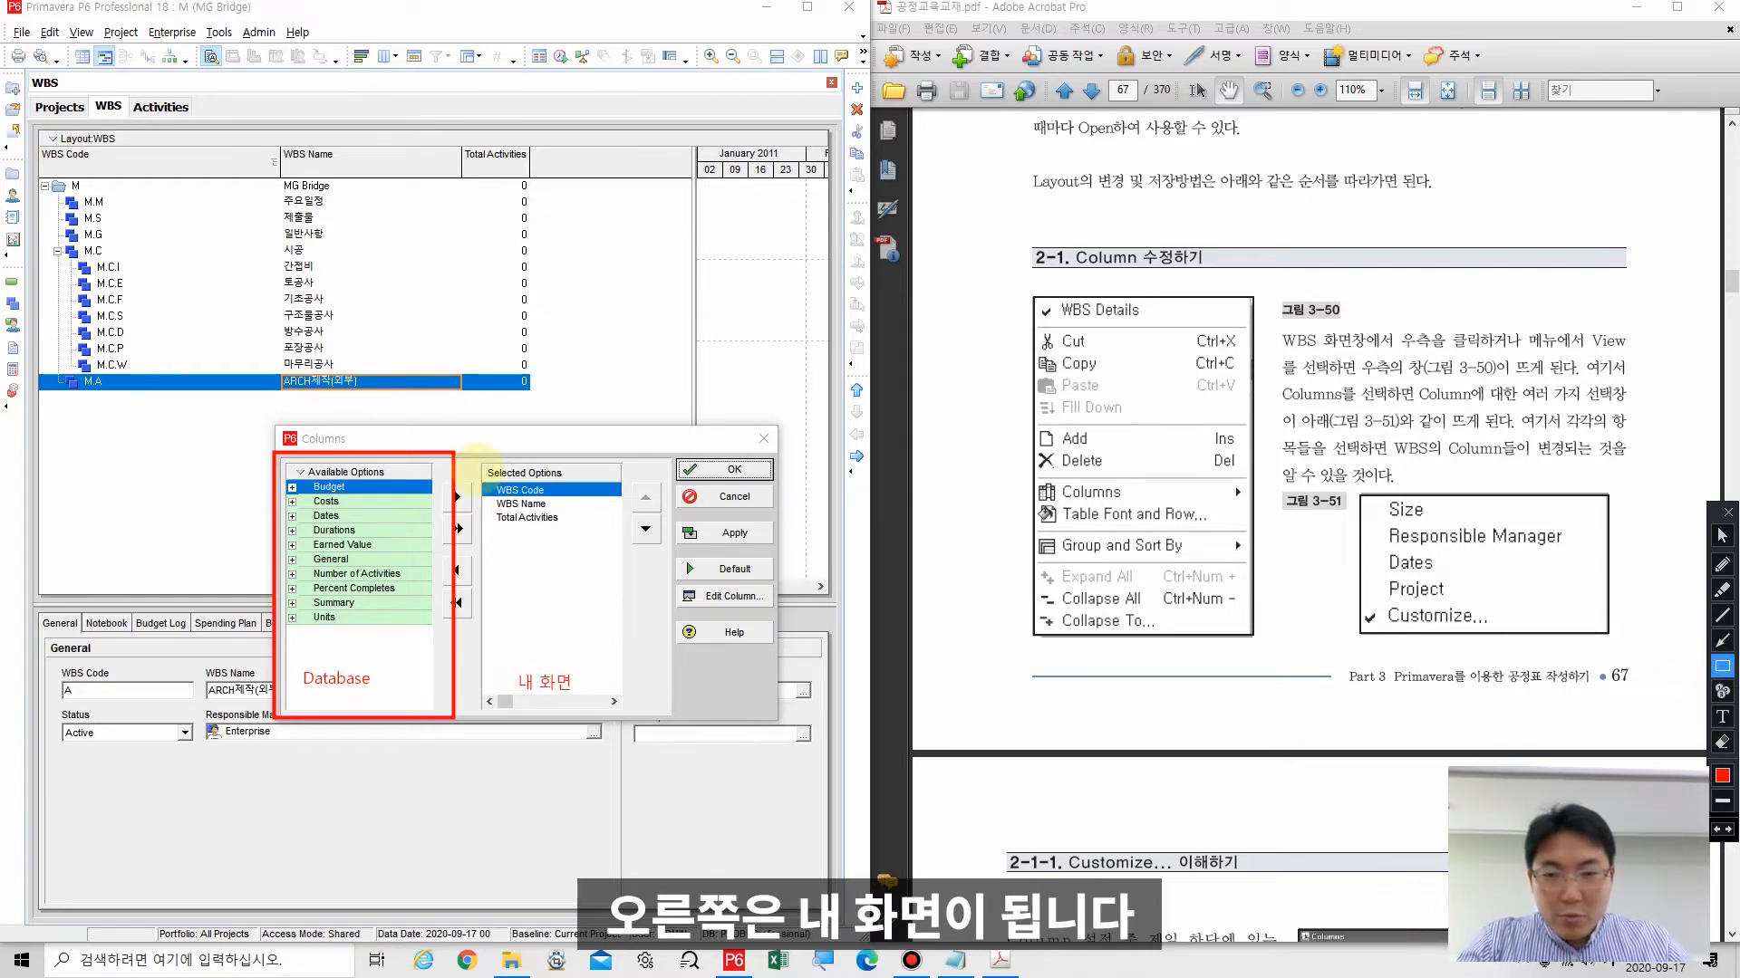
pyautogui.moveTo(481, 461); pyautogui.dragTo(631, 716)
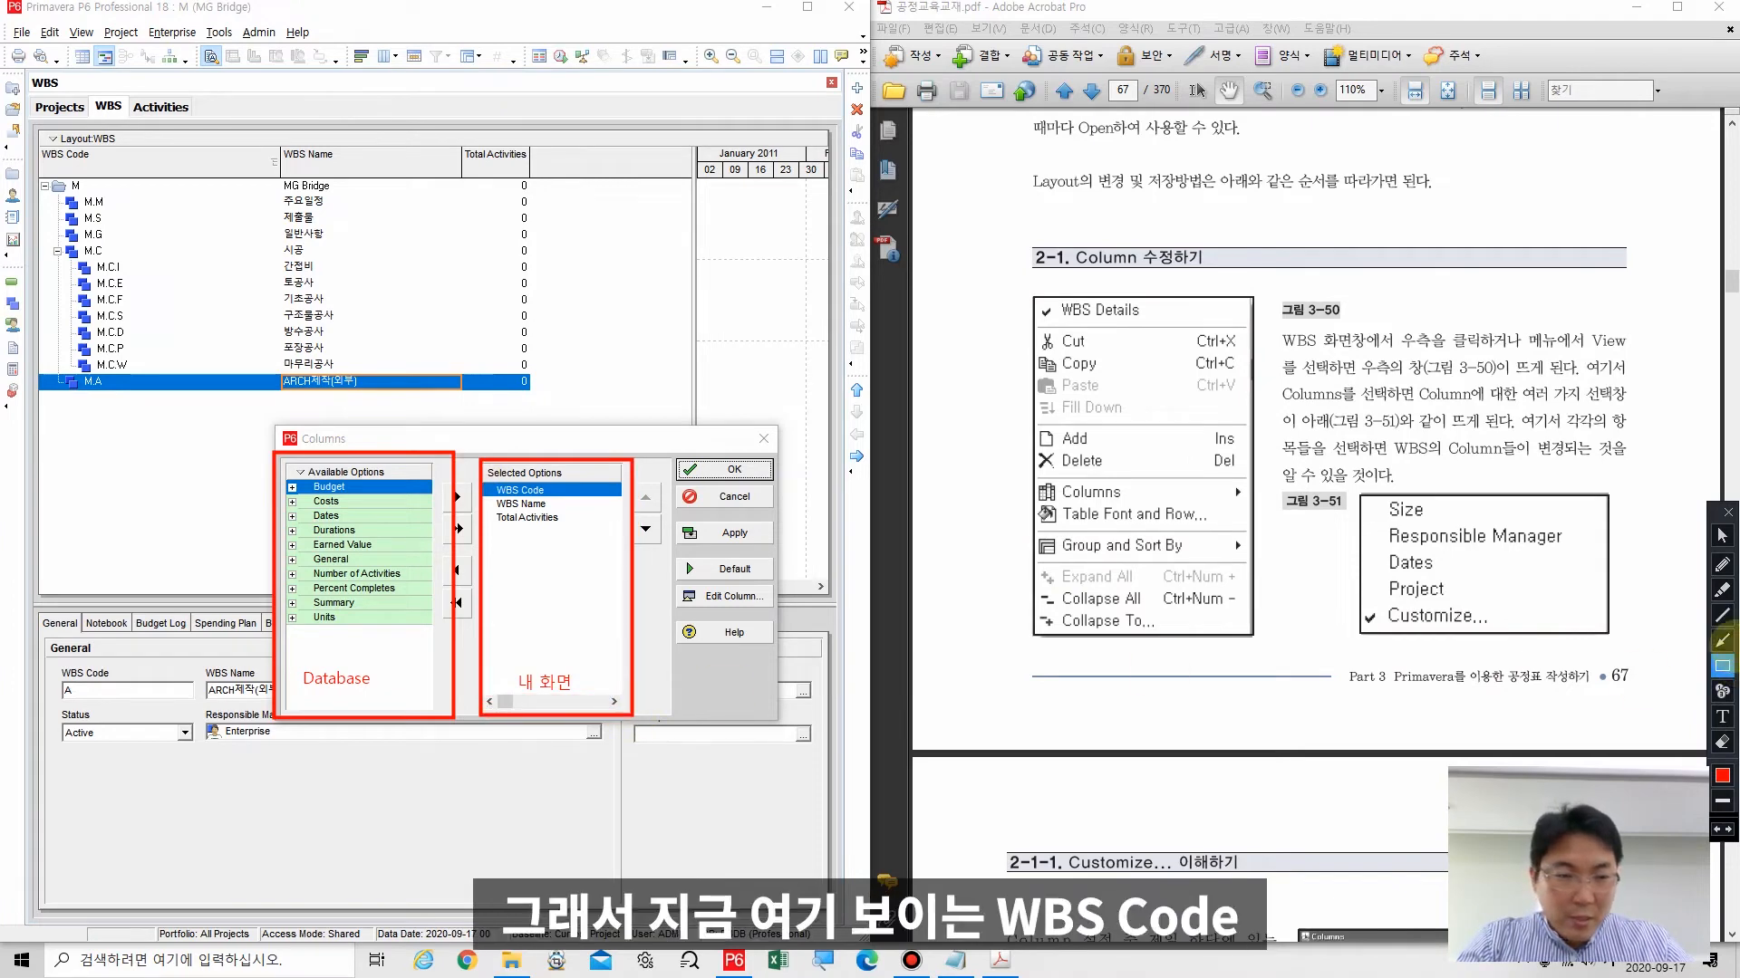
pyautogui.click(1722, 640)
pyautogui.moveTo(483, 465); pyautogui.dragTo(180, 172)
pyautogui.moveTo(523, 500); pyautogui.dragTo(386, 176)
pyautogui.moveTo(555, 522)
pyautogui.mouseDown()
pyautogui.moveTo(504, 292)
pyautogui.moveTo(512, 174)
pyautogui.mouseUp()
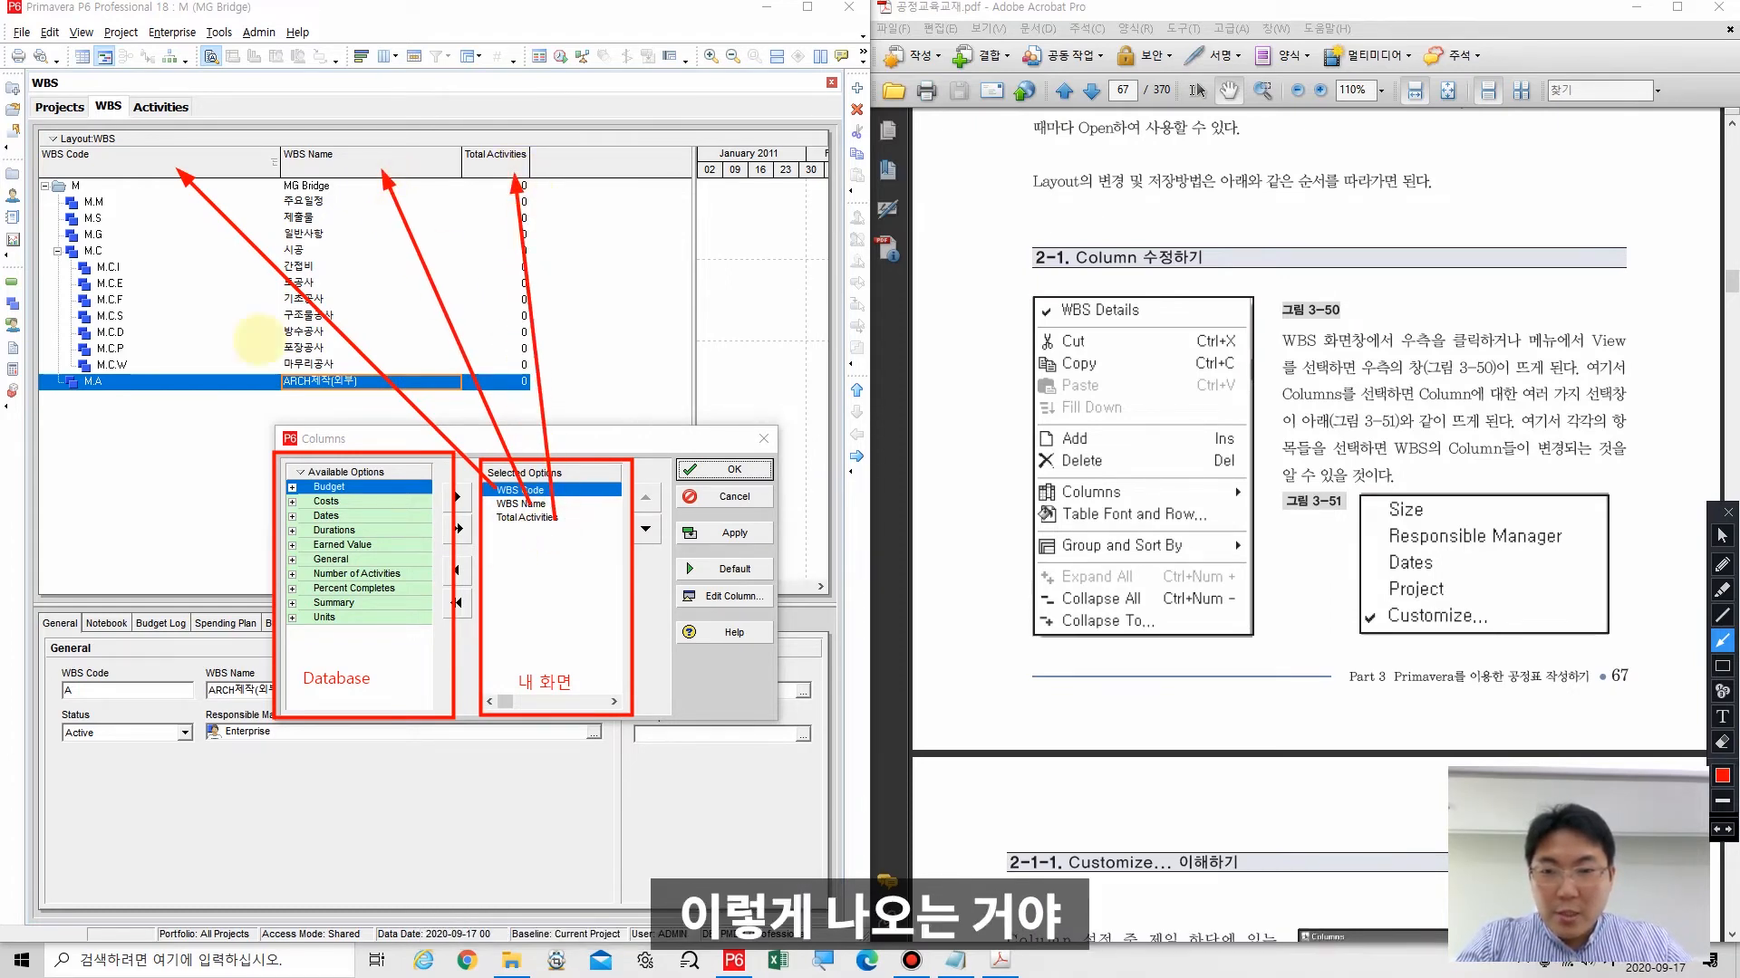
pyautogui.click(1722, 534)
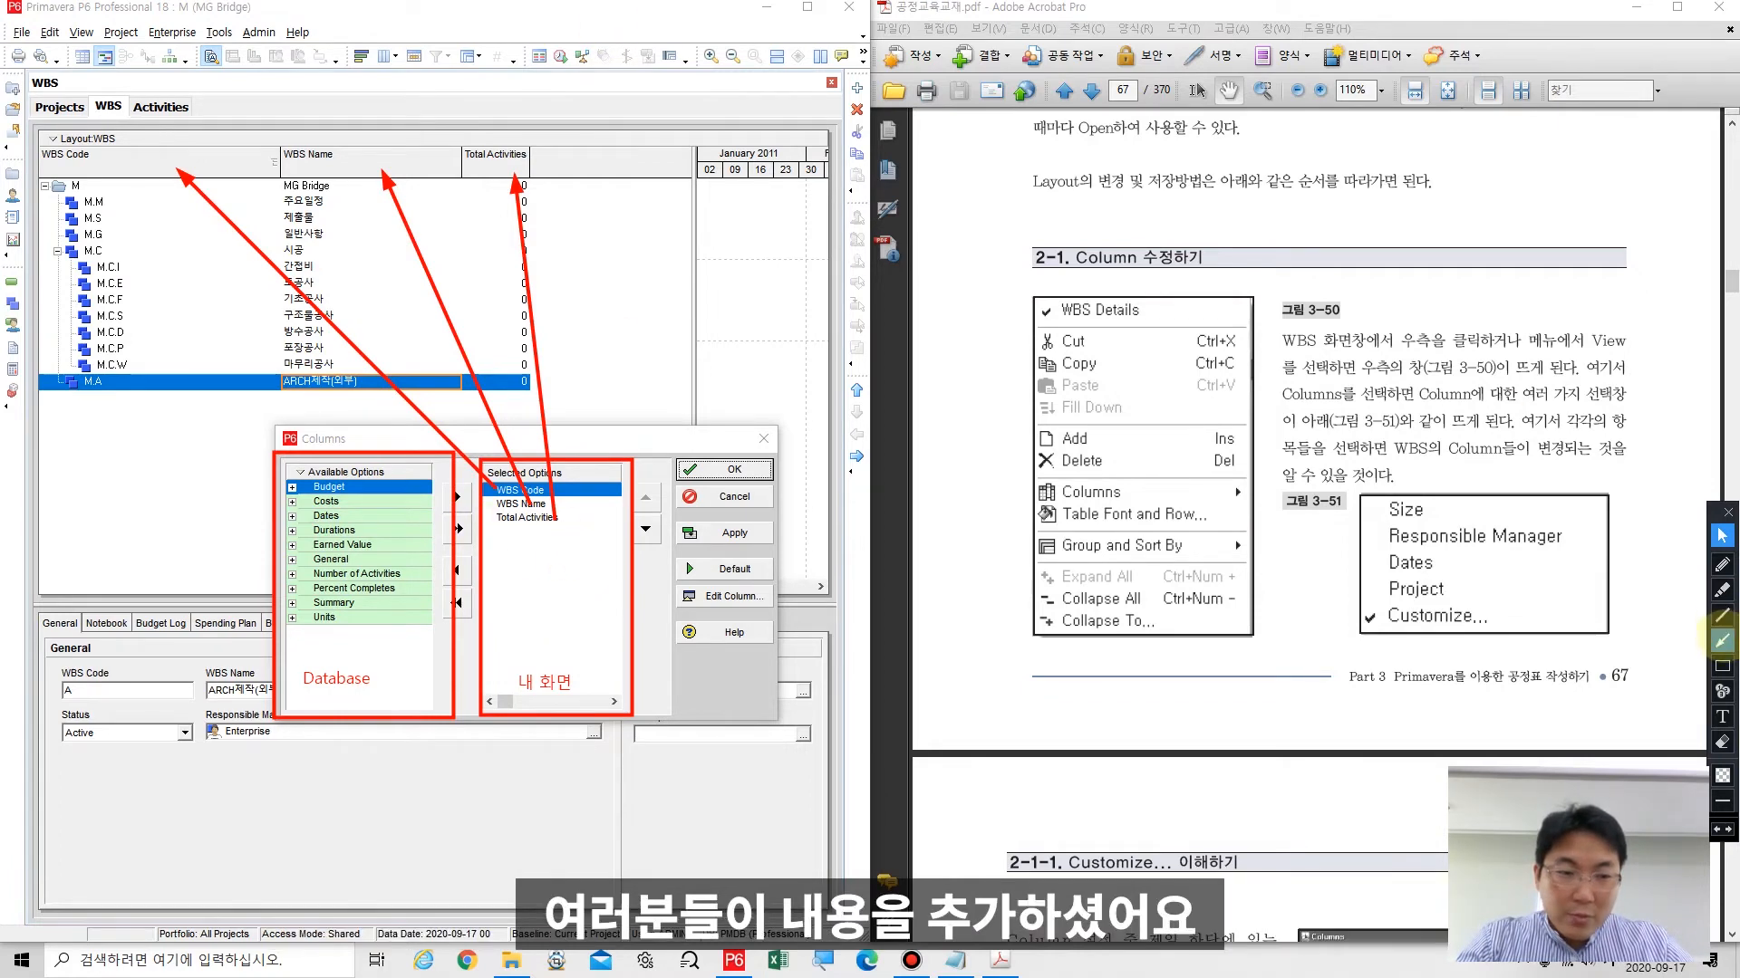
# Step: Draw three more red arrows from the blank space below the Selected Options entries to the empty header area beside Total Activities
pyautogui.click(1721, 641)
pyautogui.moveTo(562, 536); pyautogui.dragTo(578, 174)
pyautogui.moveTo(581, 555); pyautogui.dragTo(614, 177)
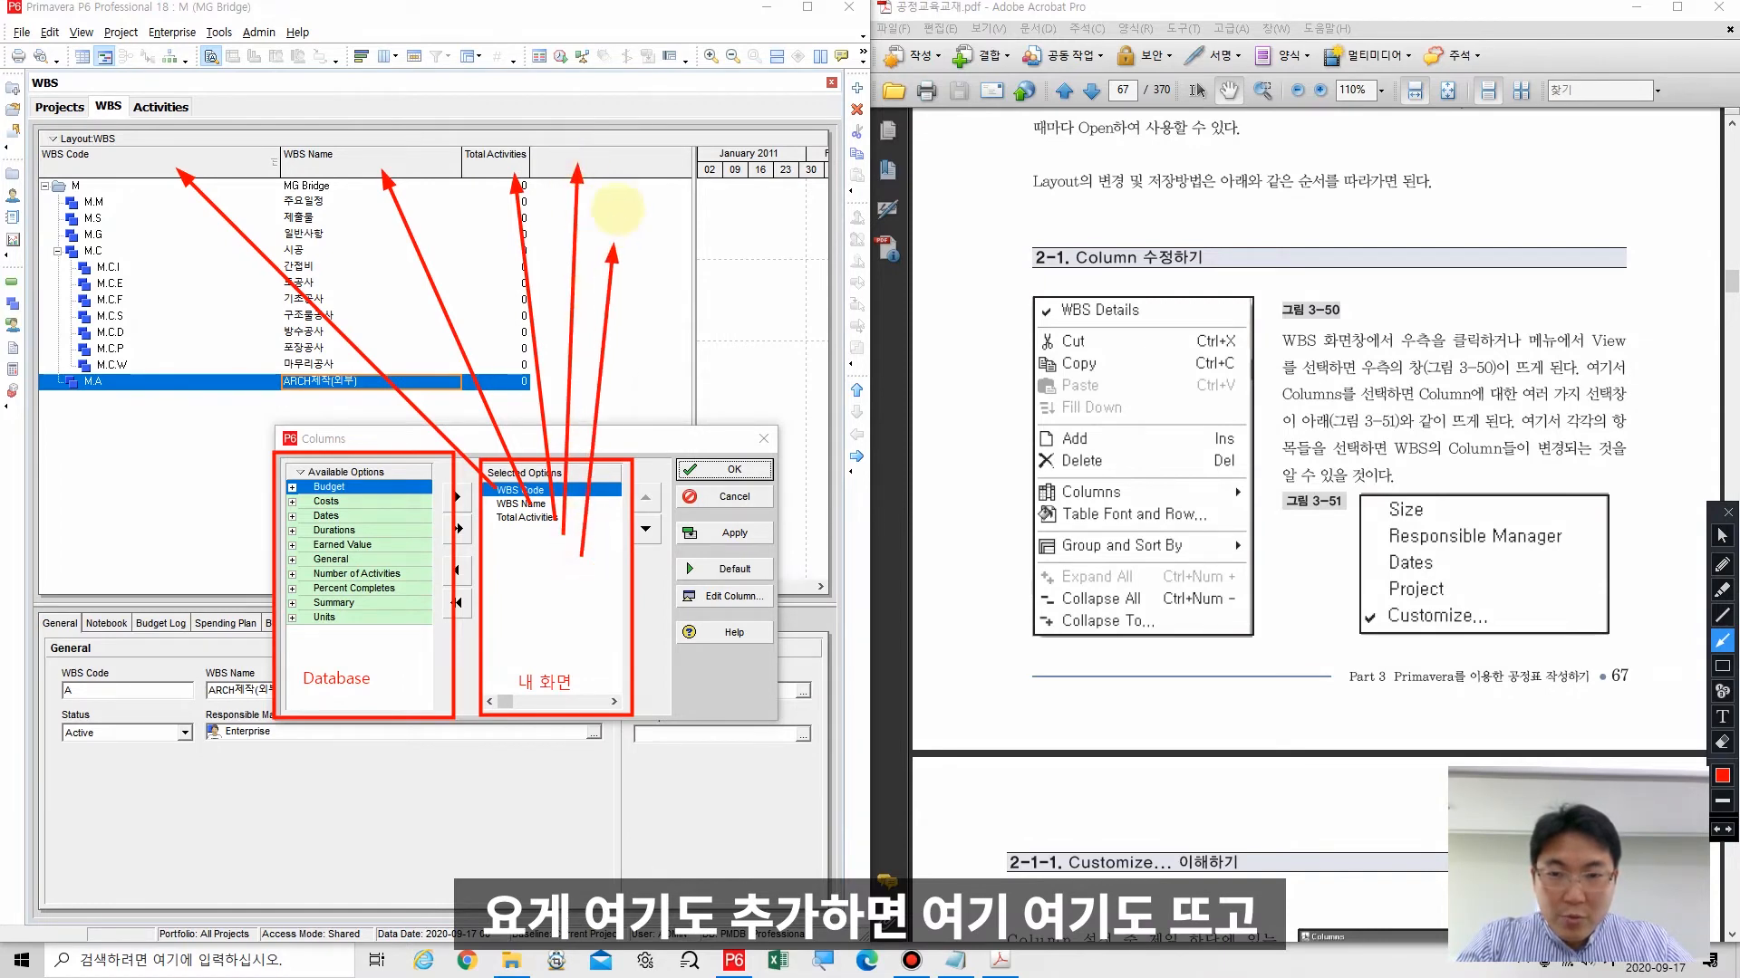
pyautogui.moveTo(599, 590); pyautogui.dragTo(657, 177)
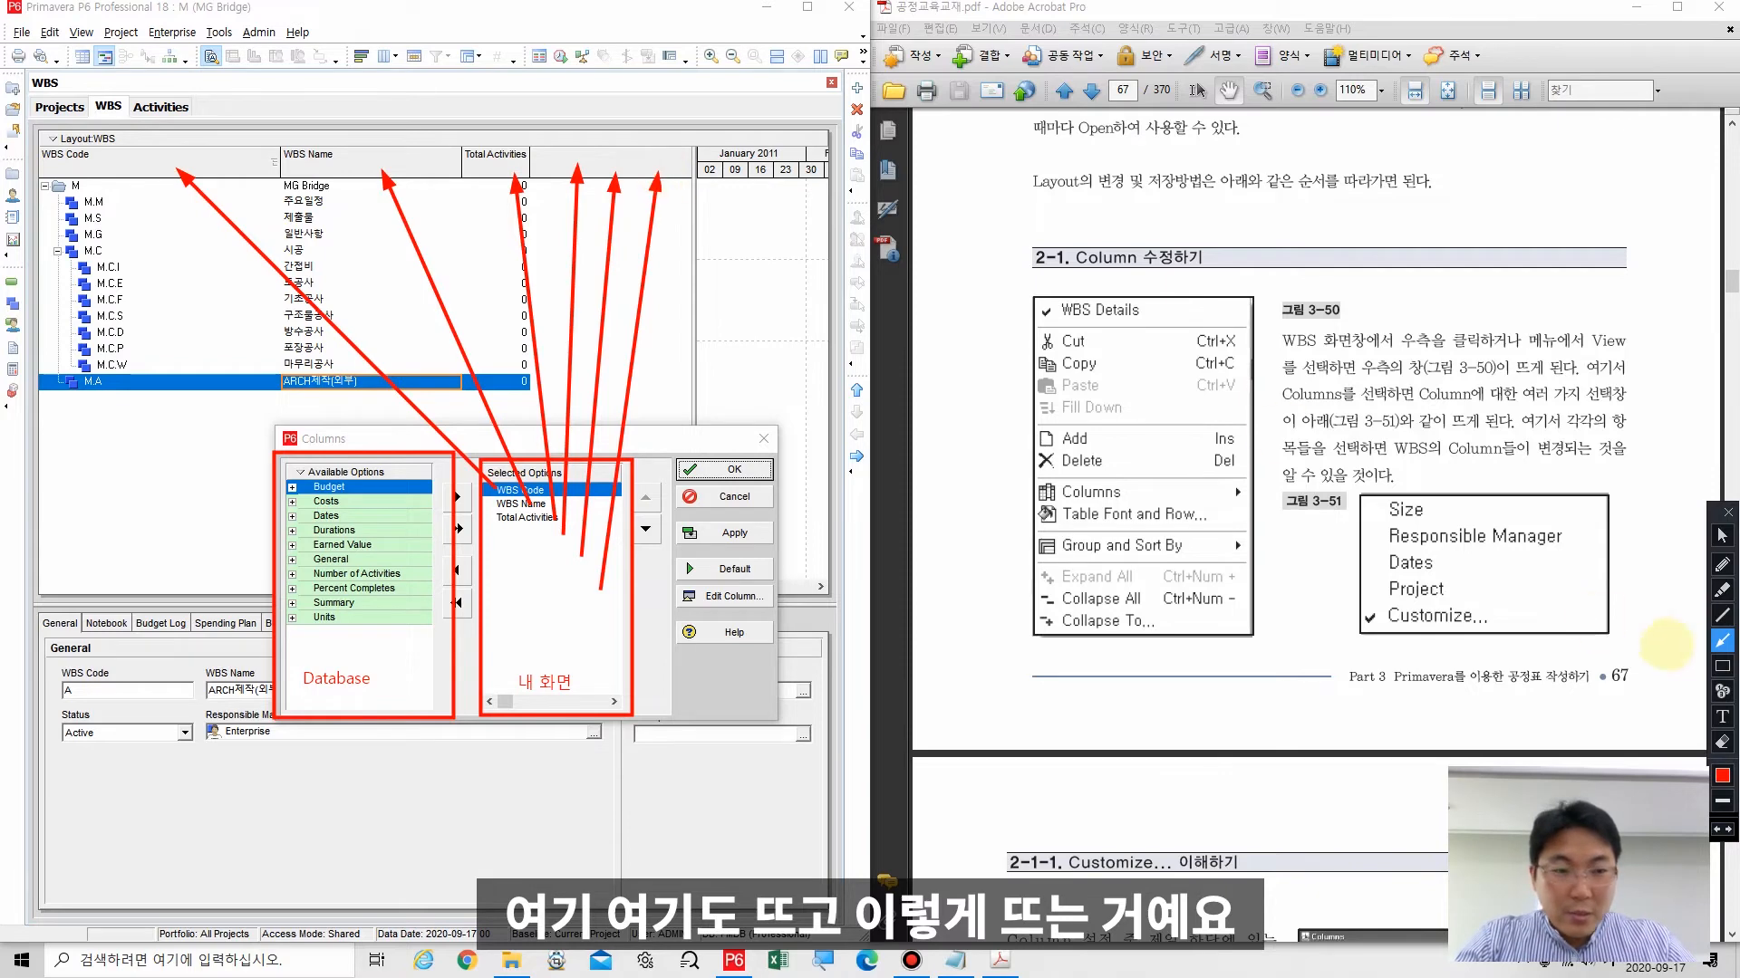
# Step: Erase the parts of the red arrows that cover the Selected Options entries
pyautogui.click(1721, 742)
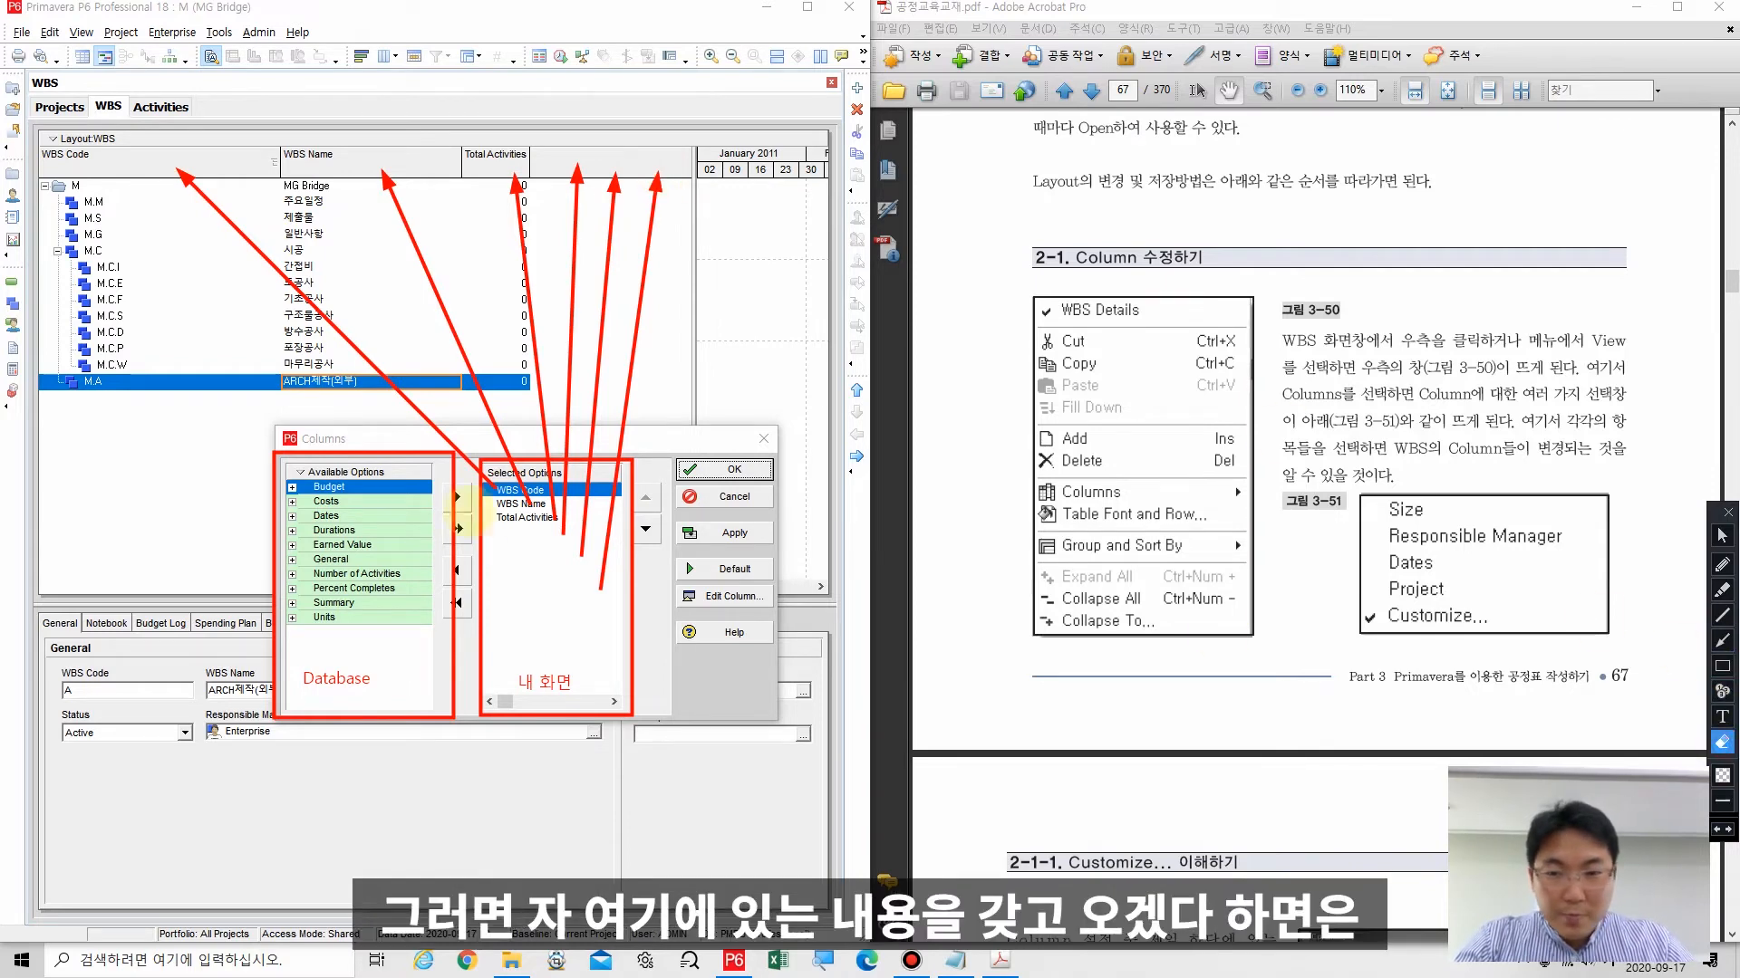
pyautogui.moveTo(489, 469); pyautogui.dragTo(616, 634)
pyautogui.click(1722, 535)
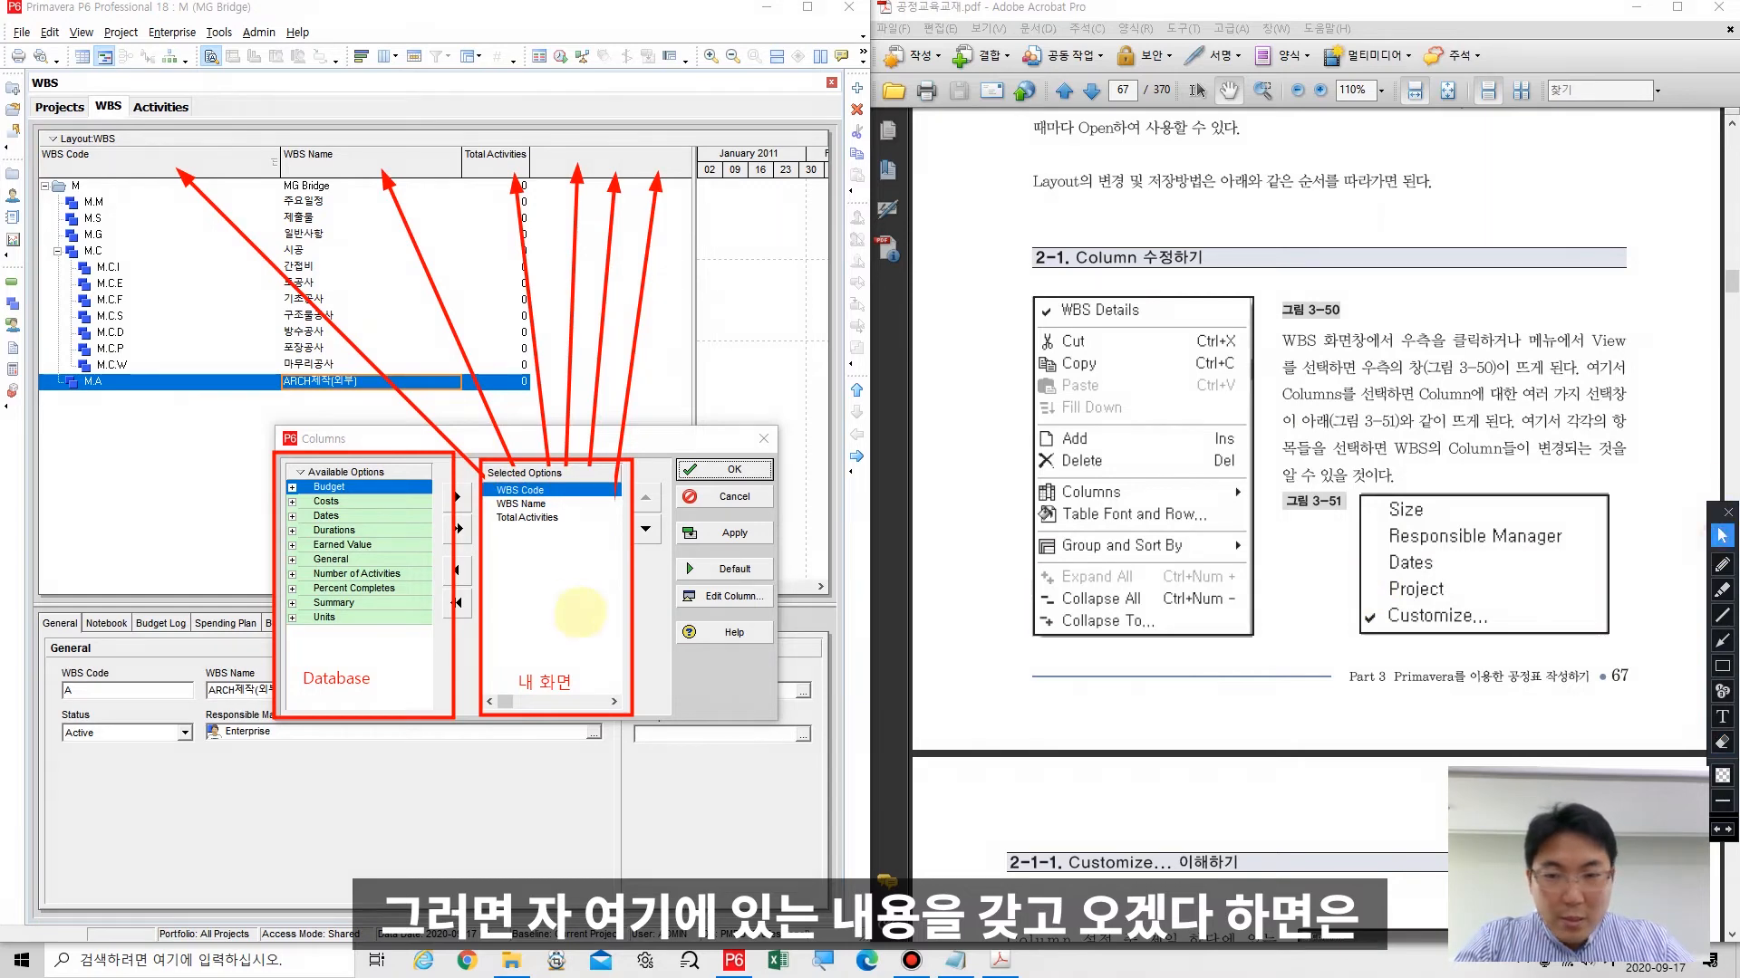
# Step: Add the Start and Finish date columns to the Selected Options after Total Activities
pyautogui.click(544, 517)
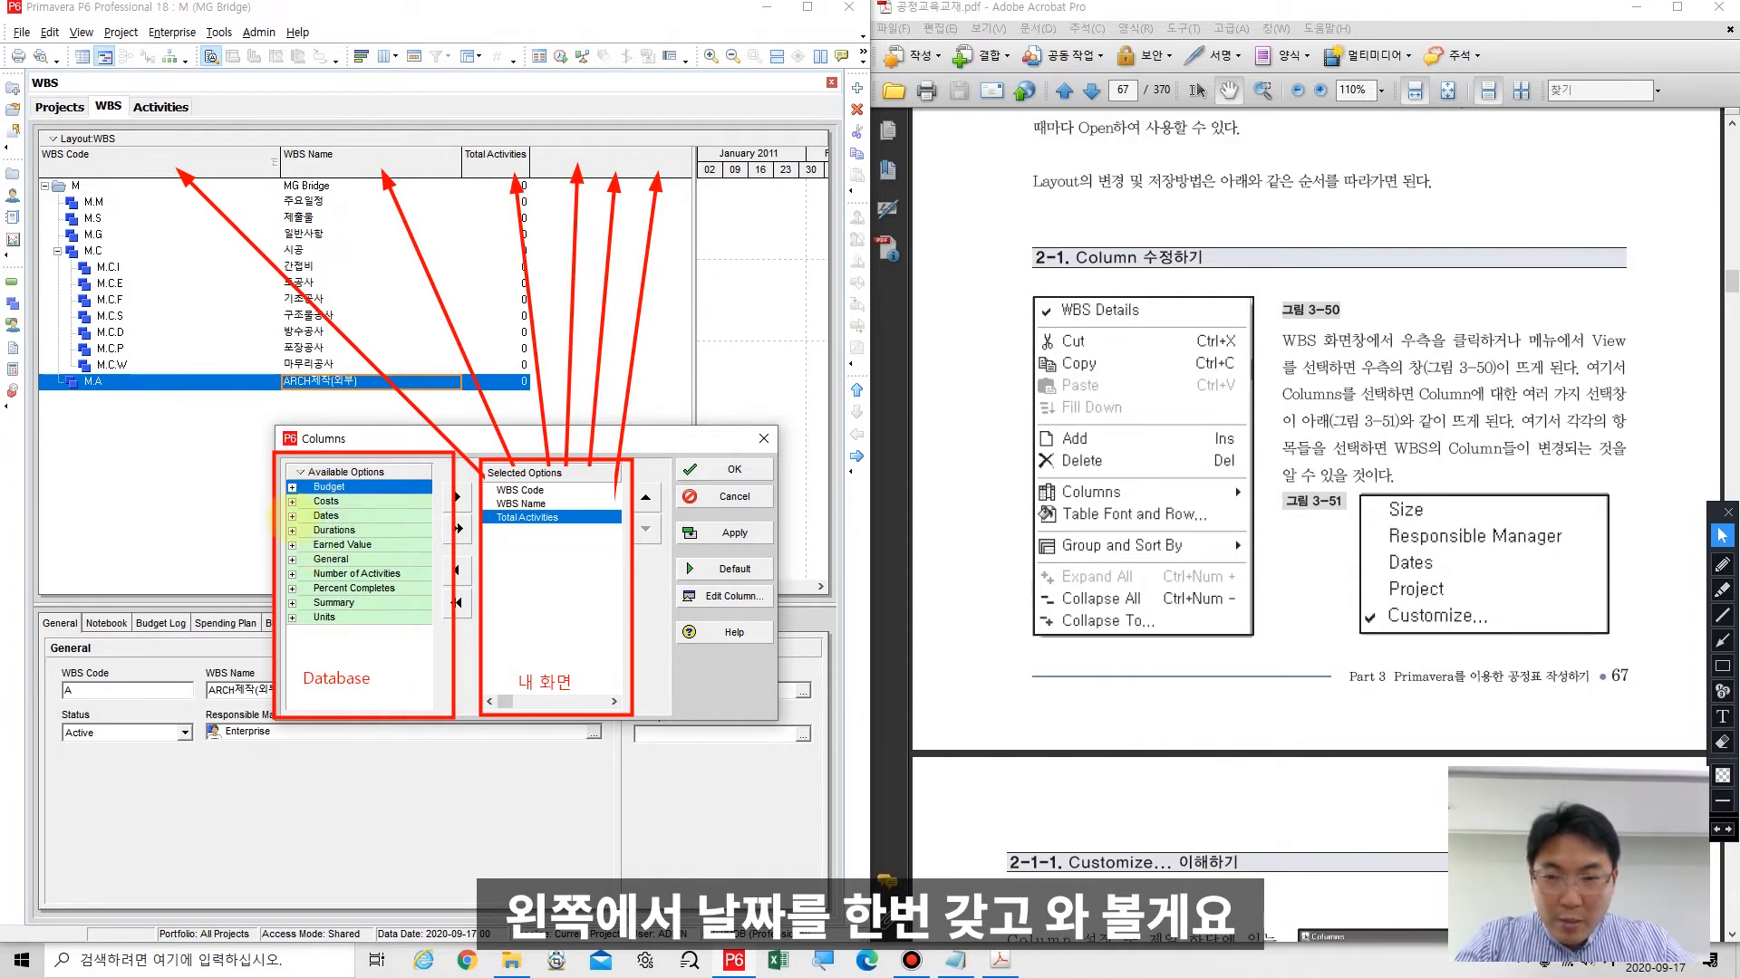
pyautogui.click(291, 515)
pyautogui.scroll(1, 308, 521)
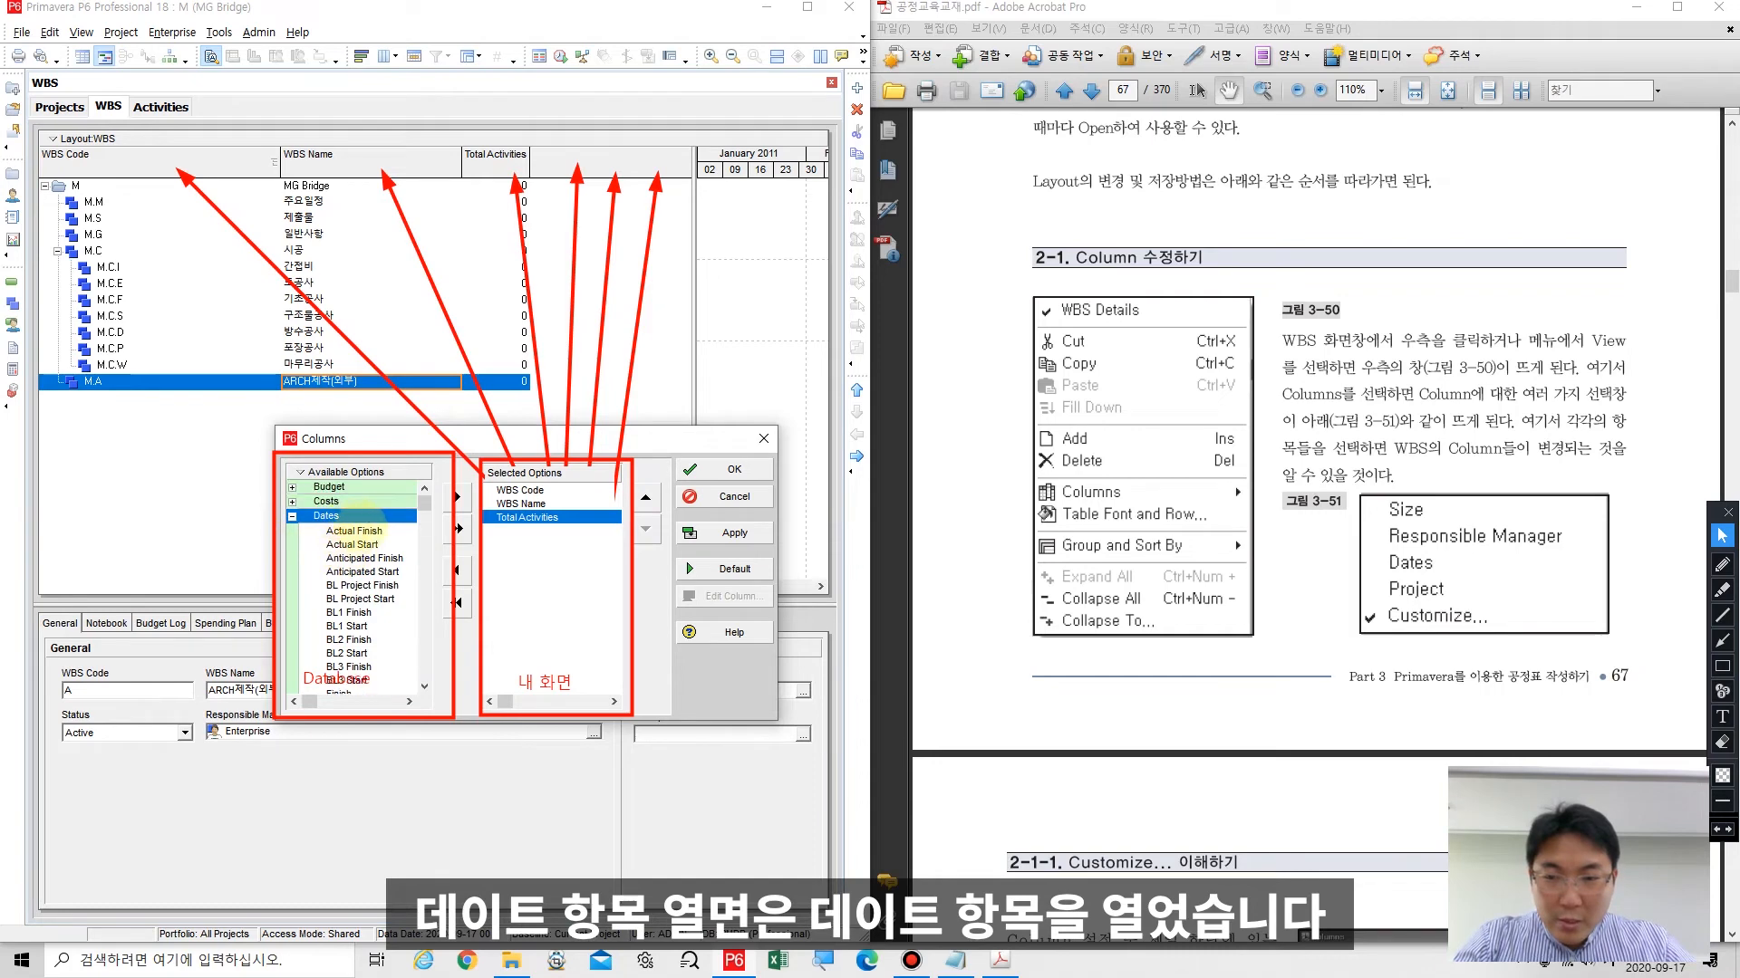
pyautogui.scroll(-4, 366, 542)
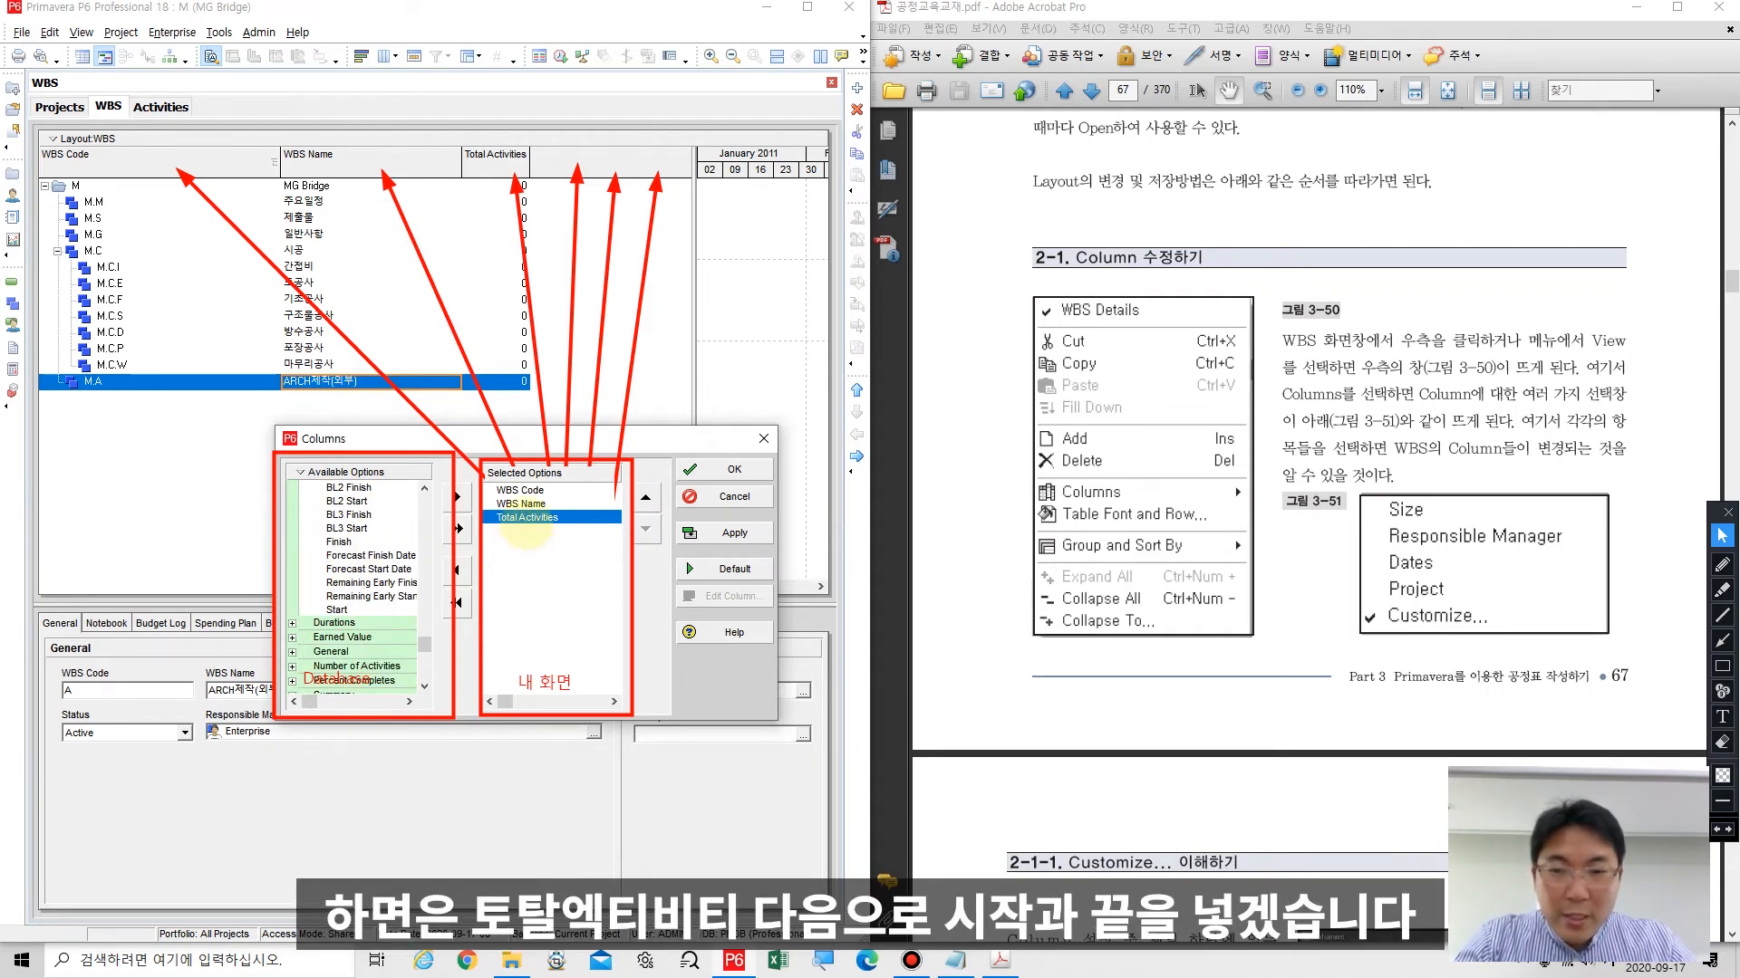
pyautogui.doubleClick(343, 609)
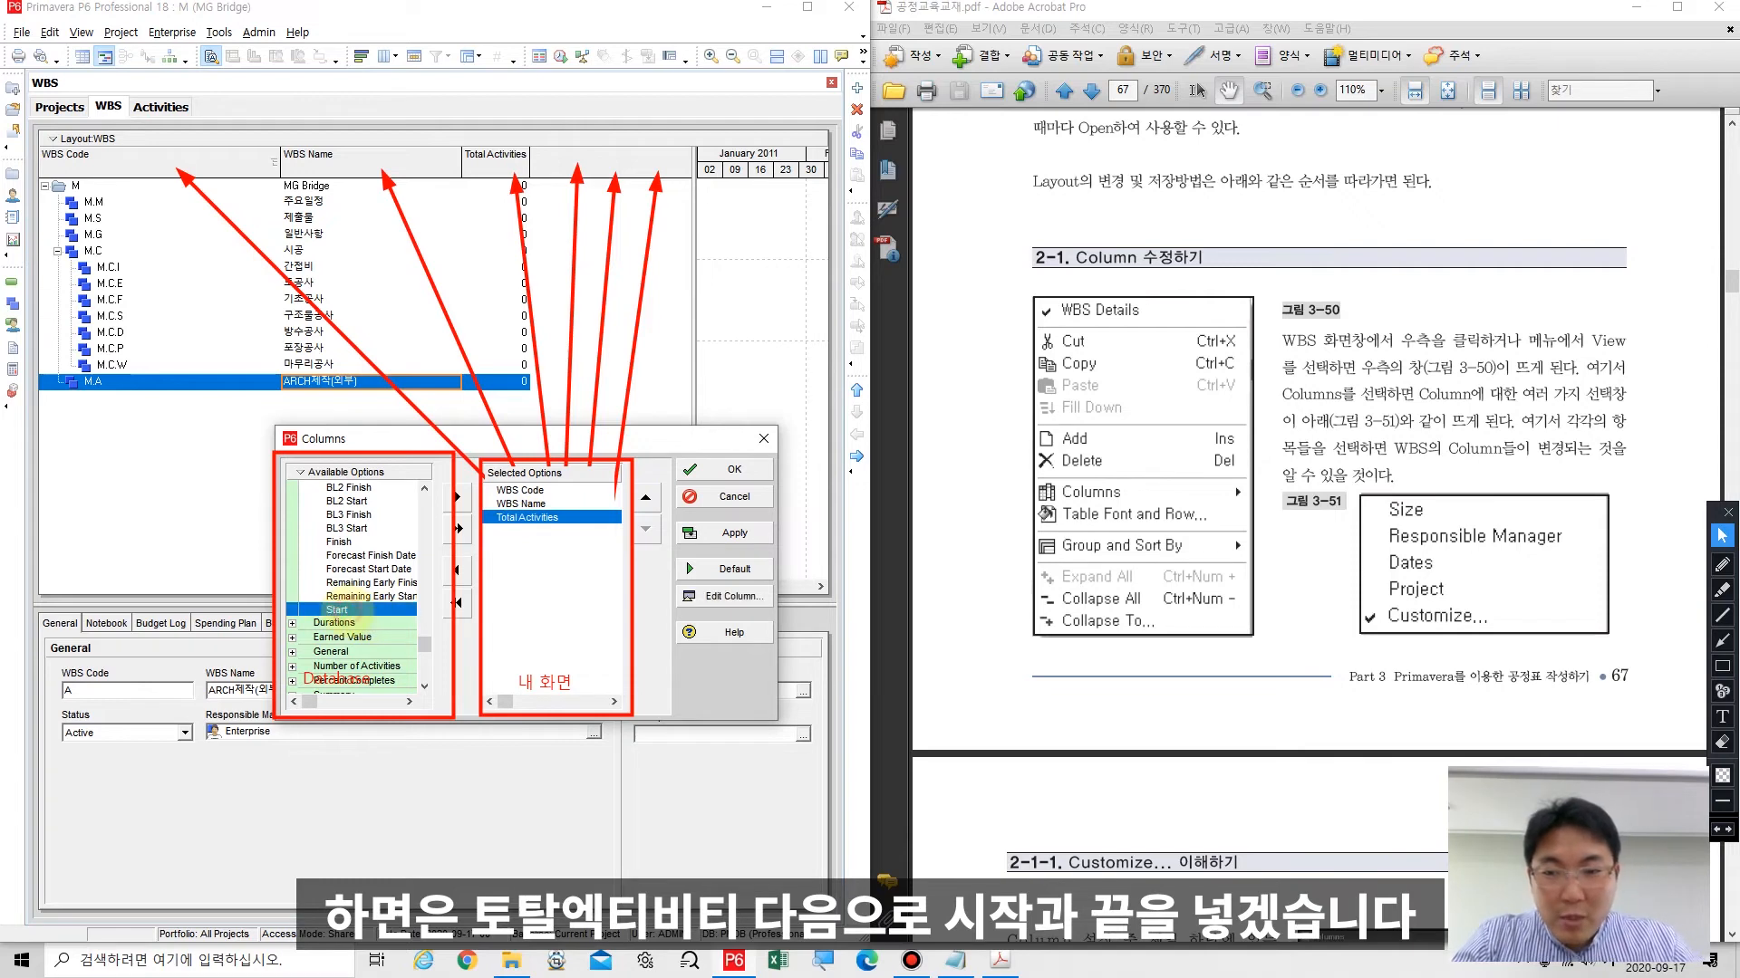
pyautogui.click(336, 541)
pyautogui.doubleClick(337, 540)
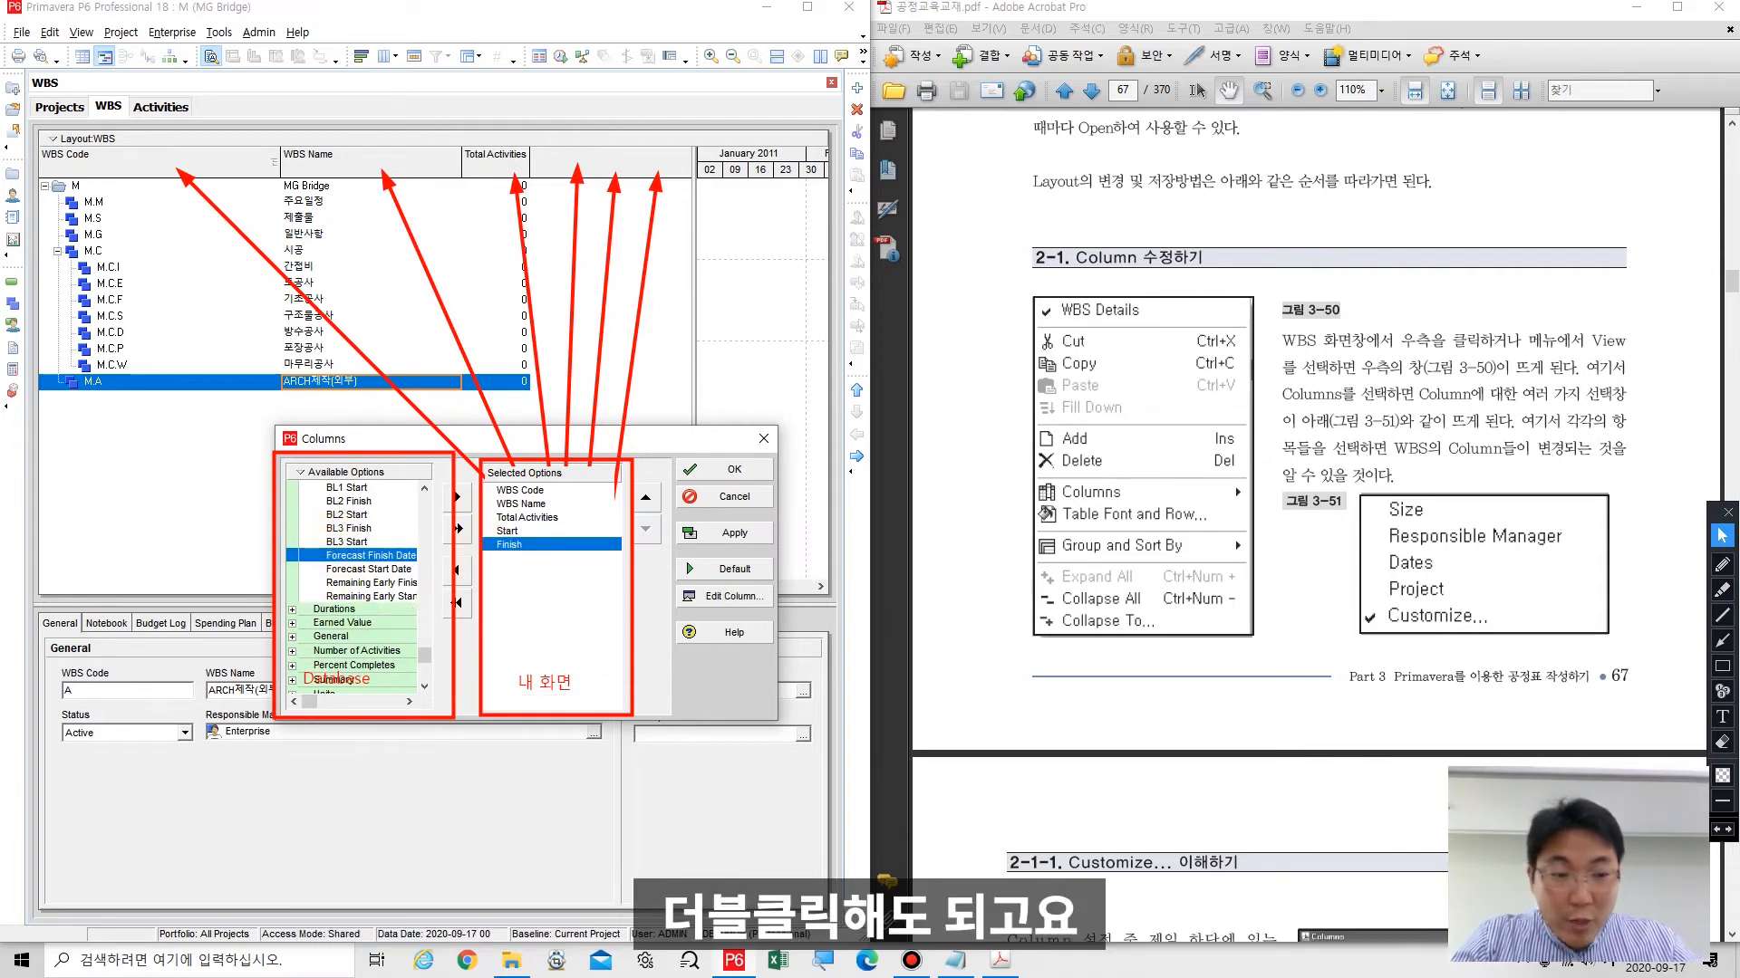
# Step: Clear all screen annotations and apply the new column selection to the WBS table
pyautogui.click(1721, 742)
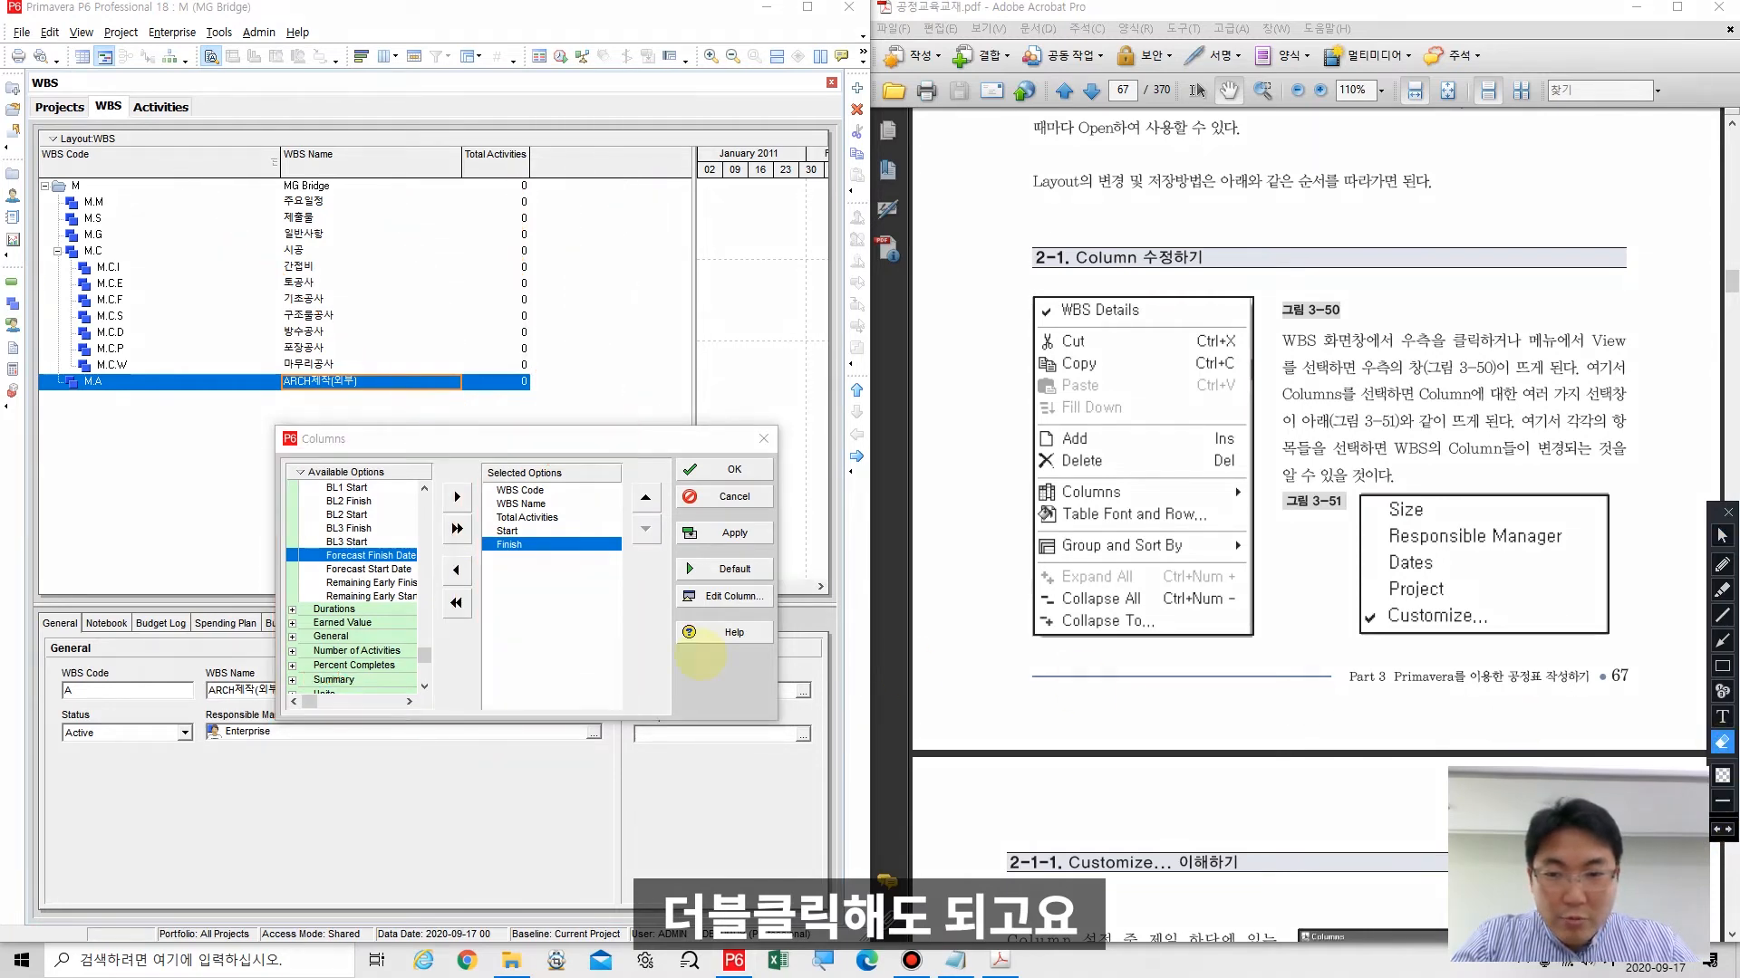
pyautogui.click(1722, 536)
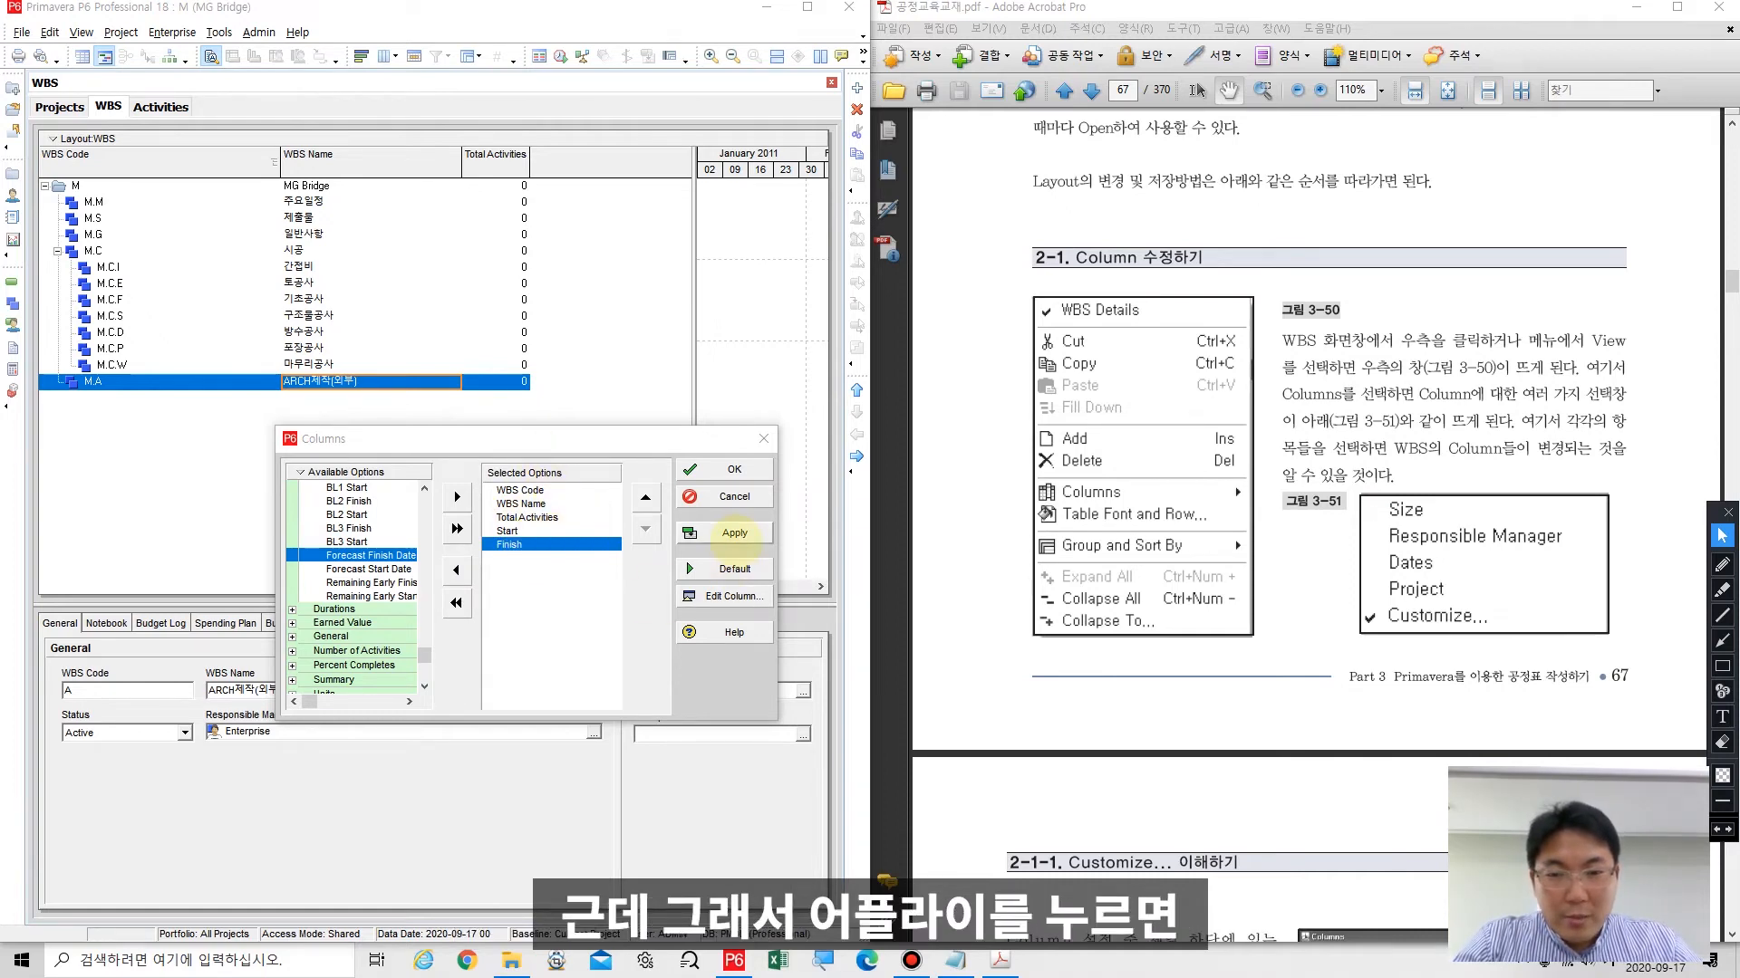
pyautogui.click(733, 533)
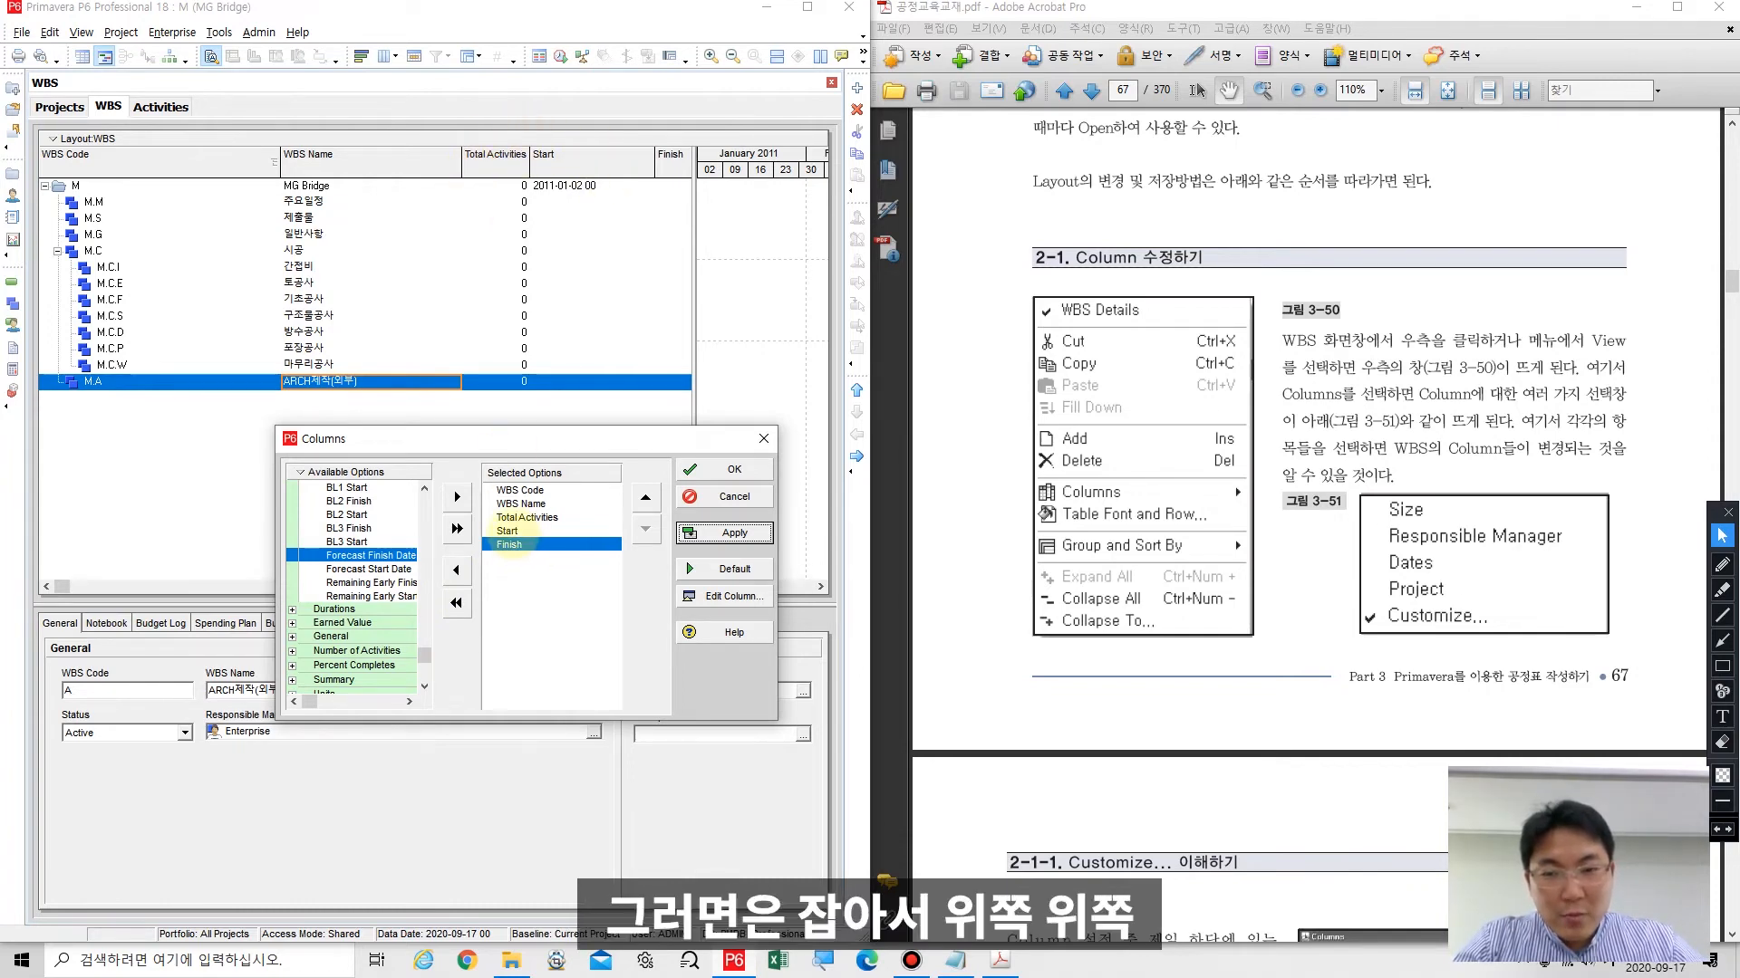
# Step: Reorder the selected columns so Start and Finish come before Total Activities, and apply the order to the WBS table
pyautogui.click(507, 531)
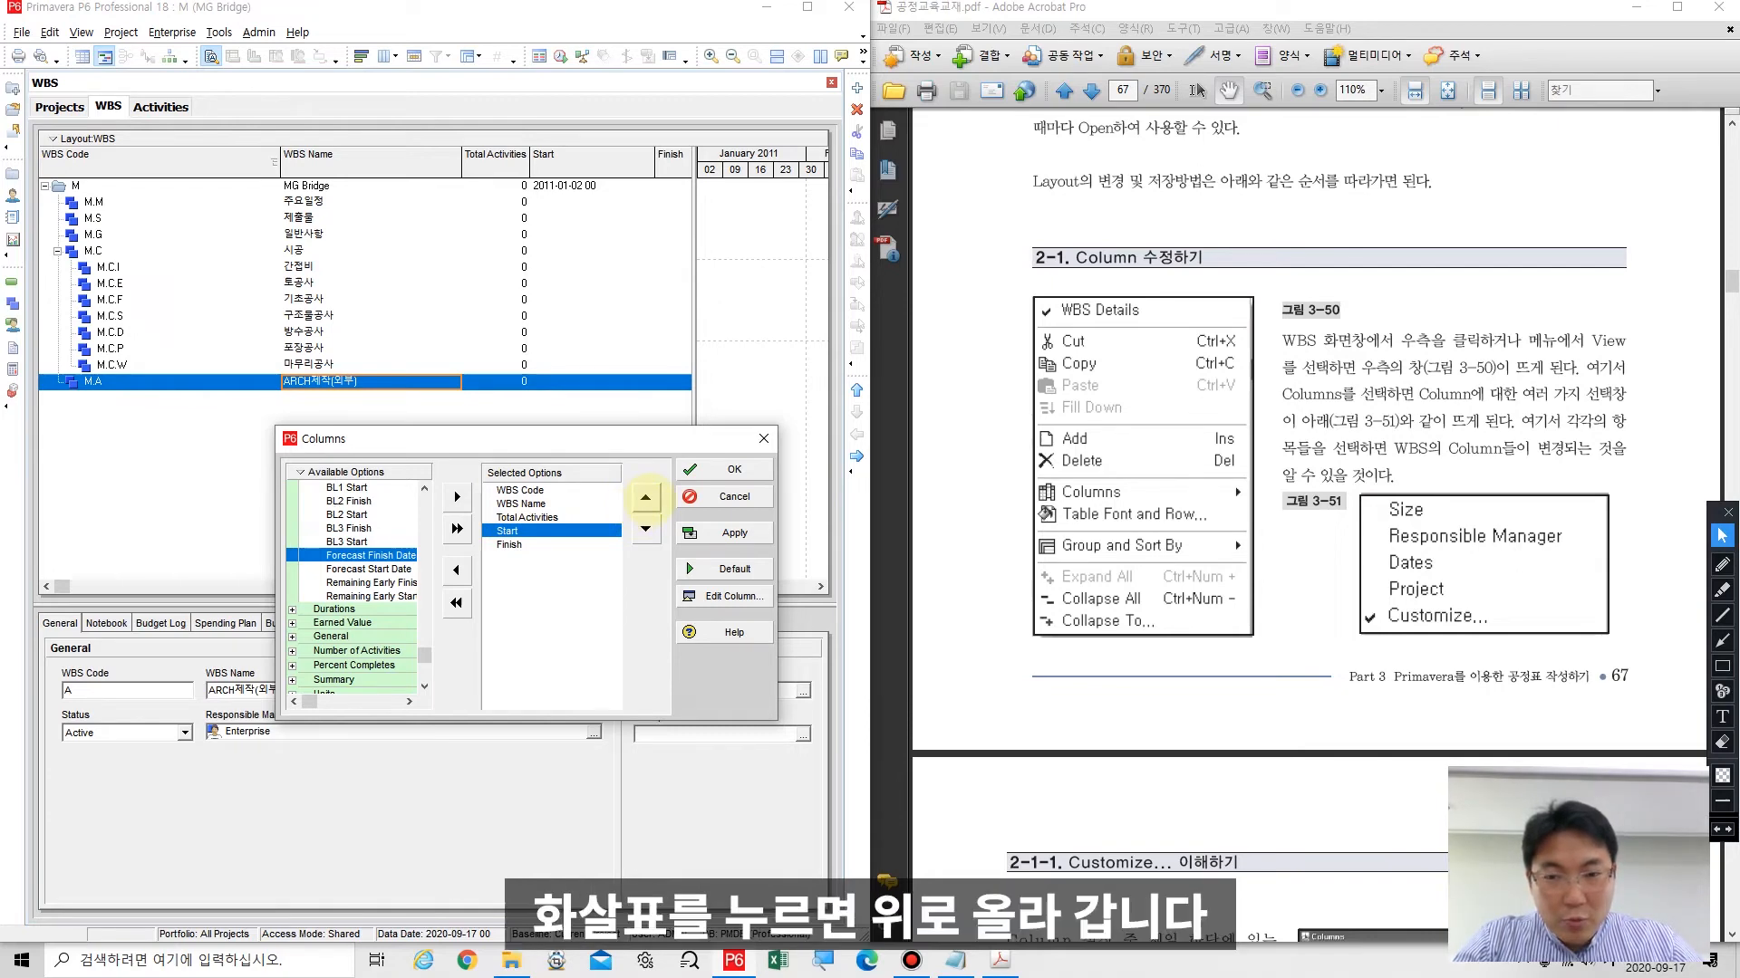
pyautogui.click(645, 497)
pyautogui.click(530, 544)
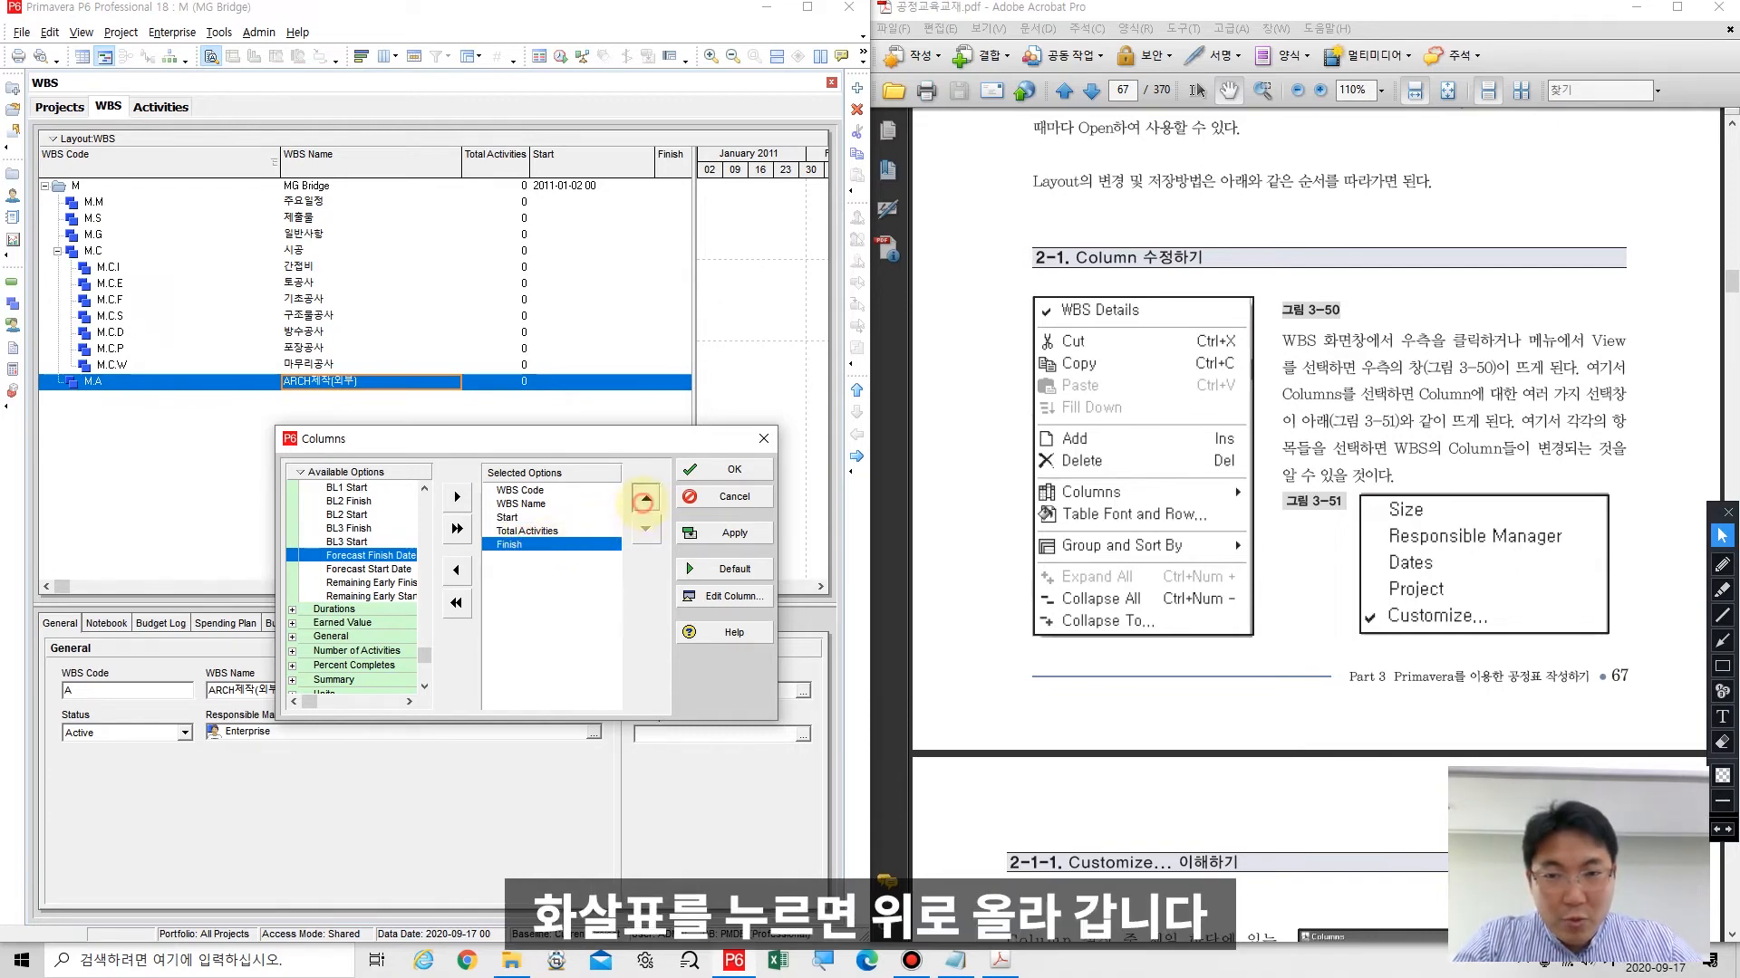
pyautogui.click(645, 497)
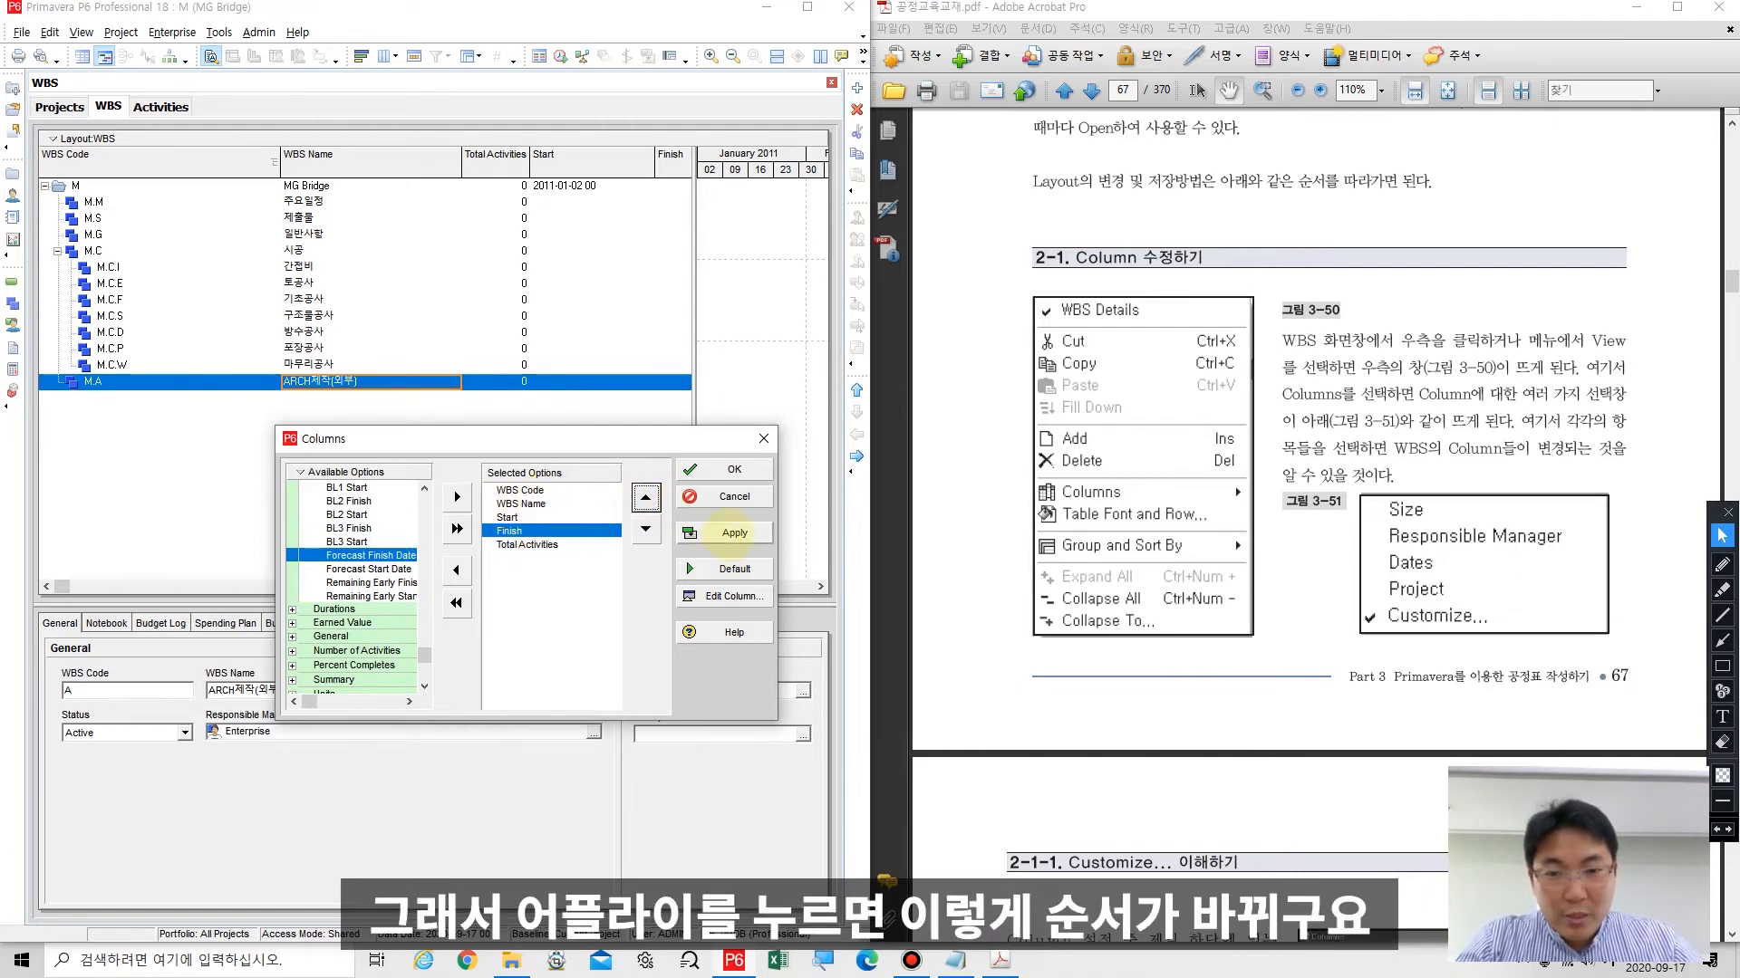
pyautogui.click(724, 533)
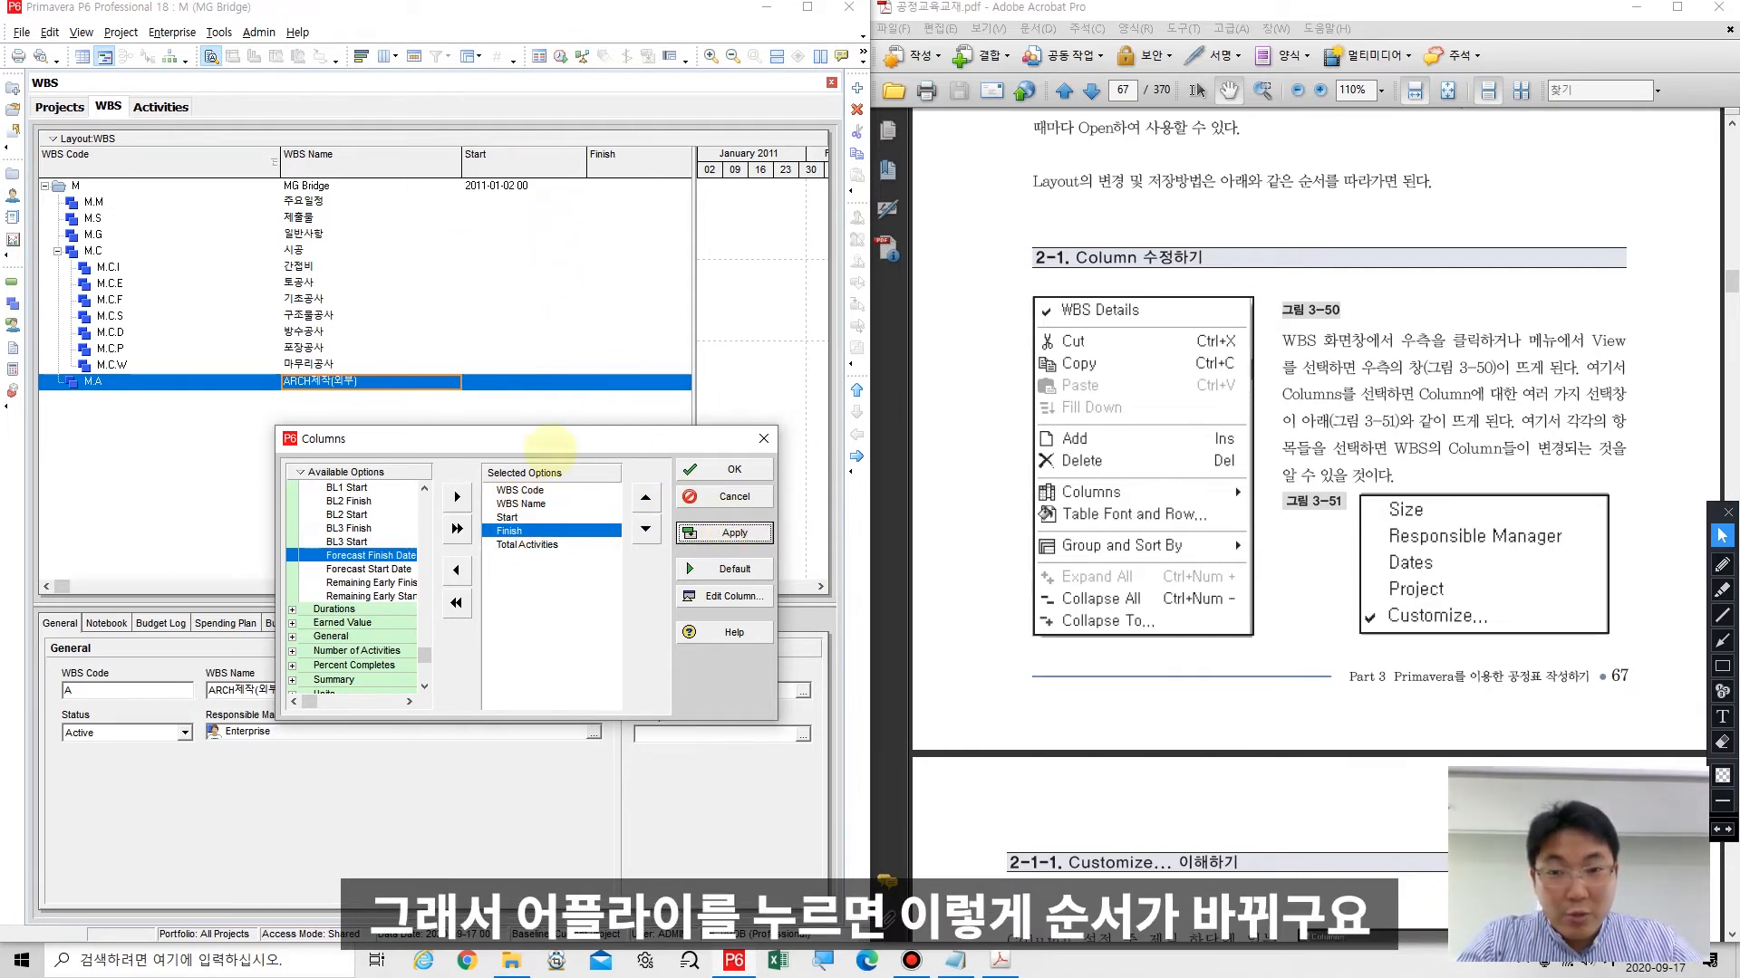
# Step: Set the Start column's width to 40 and apply it to the WBS table
pyautogui.click(521, 517)
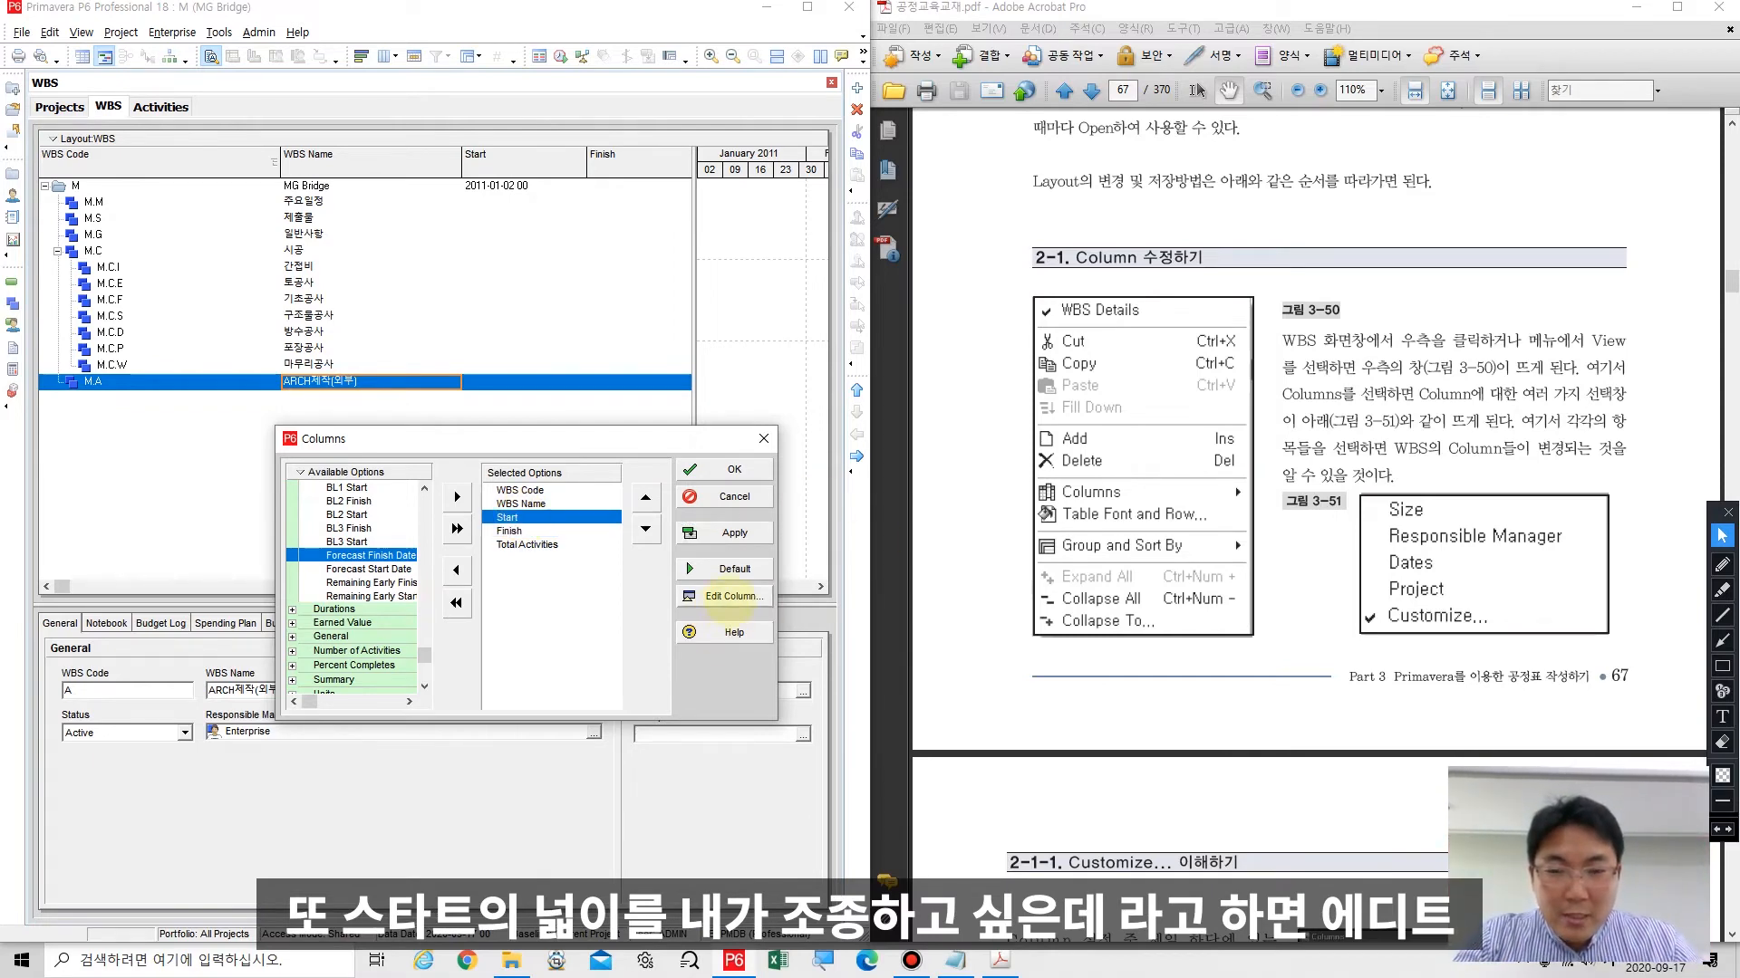
pyautogui.click(730, 598)
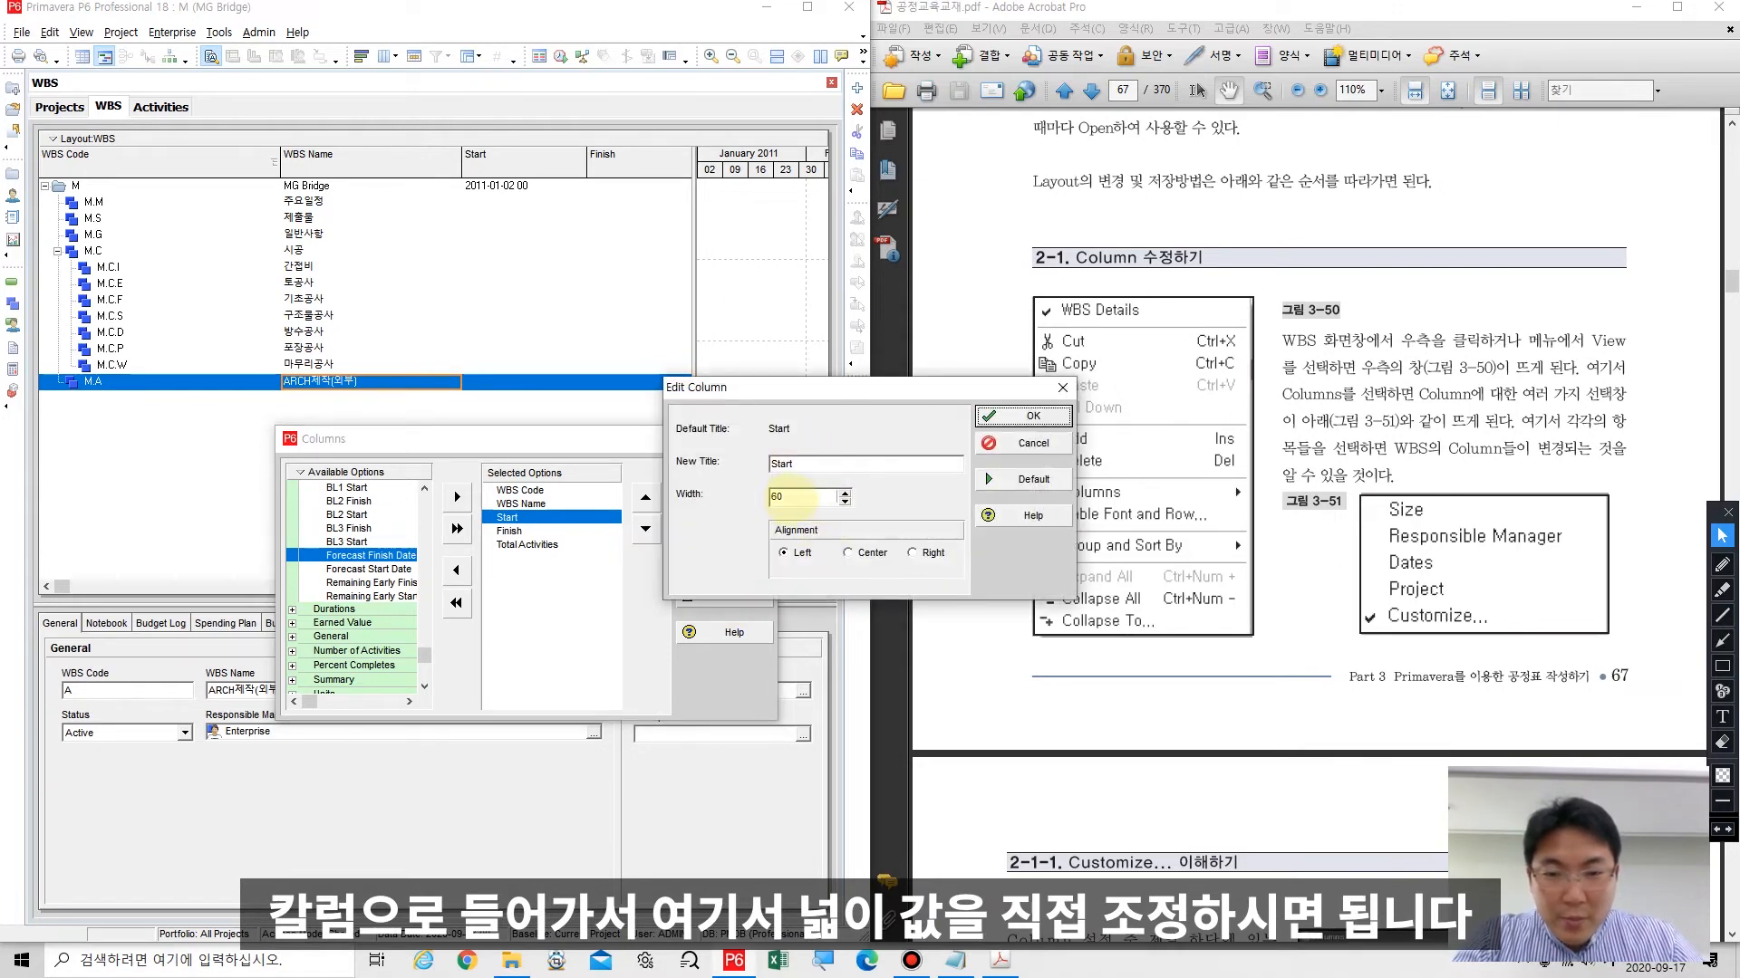
pyautogui.moveTo(798, 496); pyautogui.dragTo(693, 501)
pyautogui.write('40')
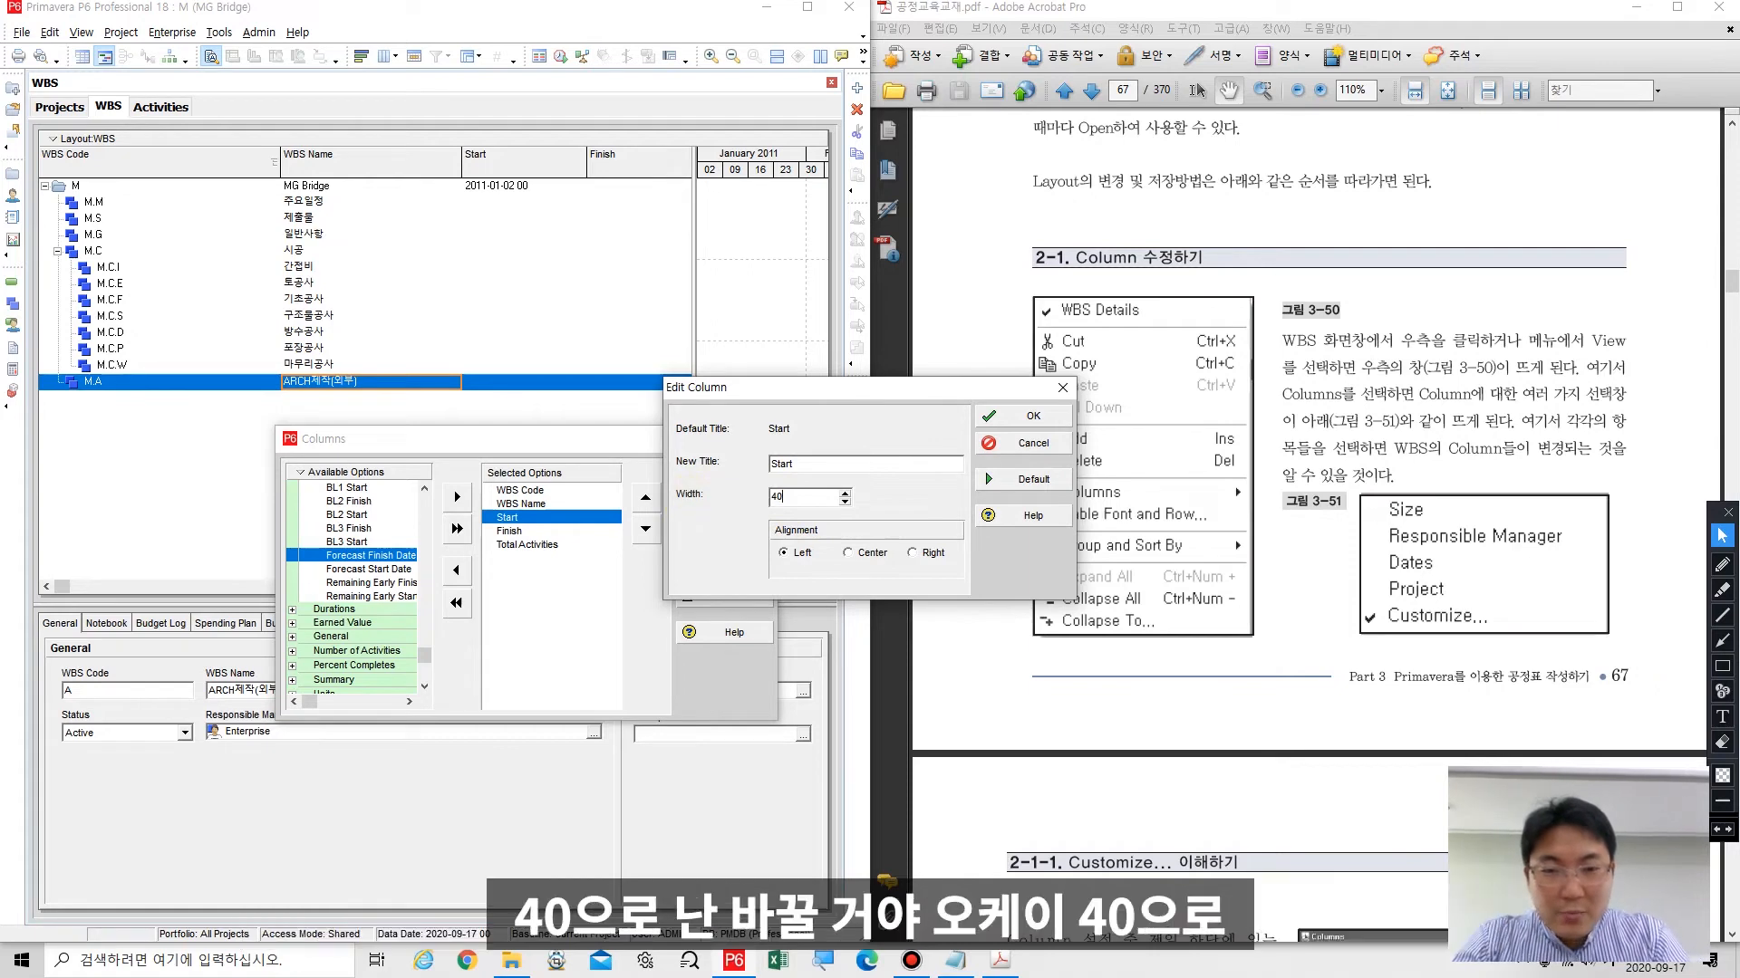
pyautogui.click(1033, 415)
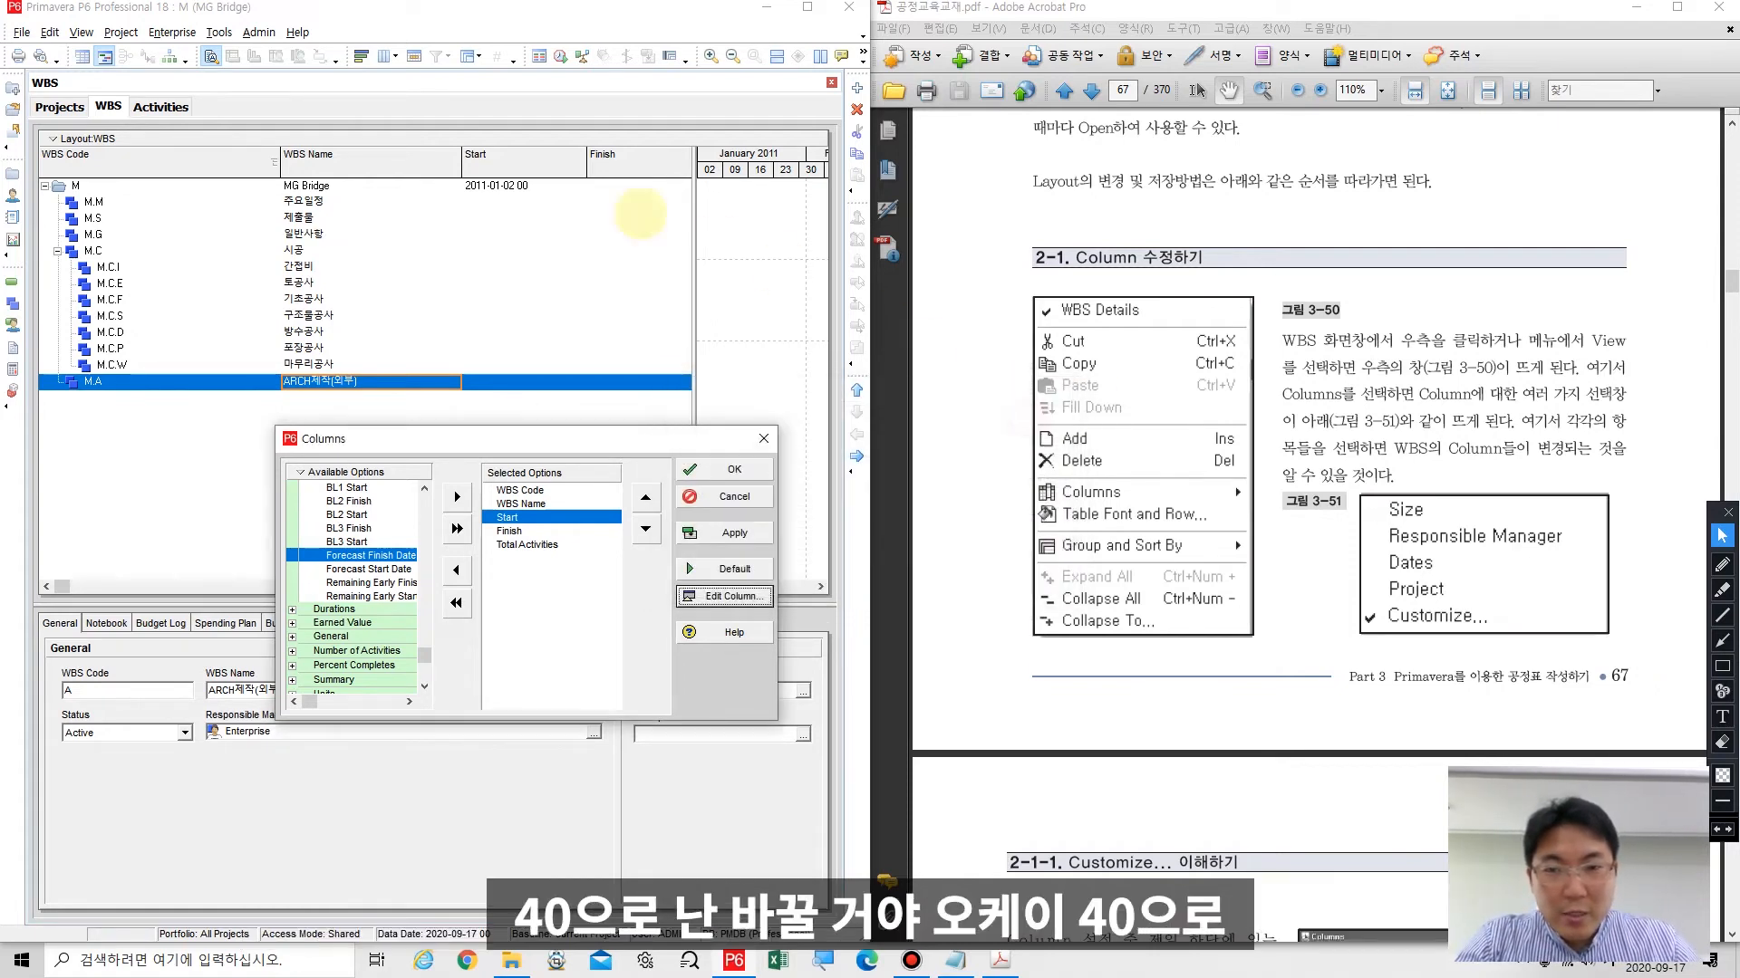
pyautogui.click(730, 532)
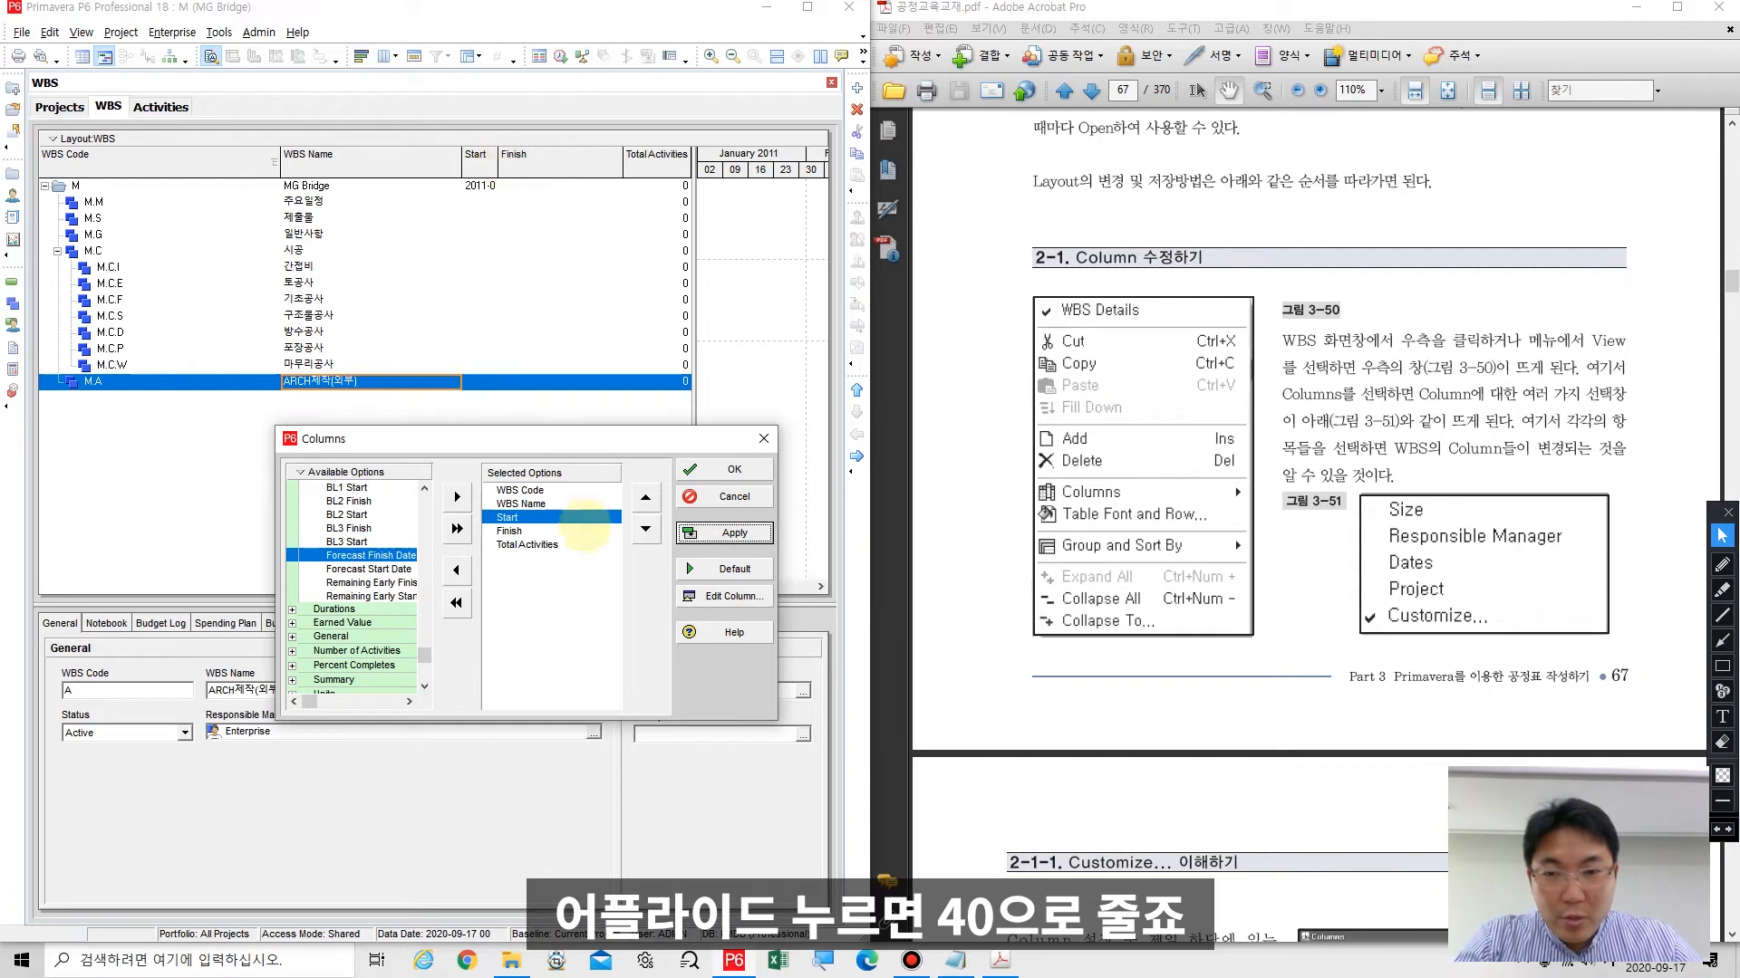
# Step: Set the Finish column's width to 50 and apply it to the WBS table
pyautogui.click(540, 531)
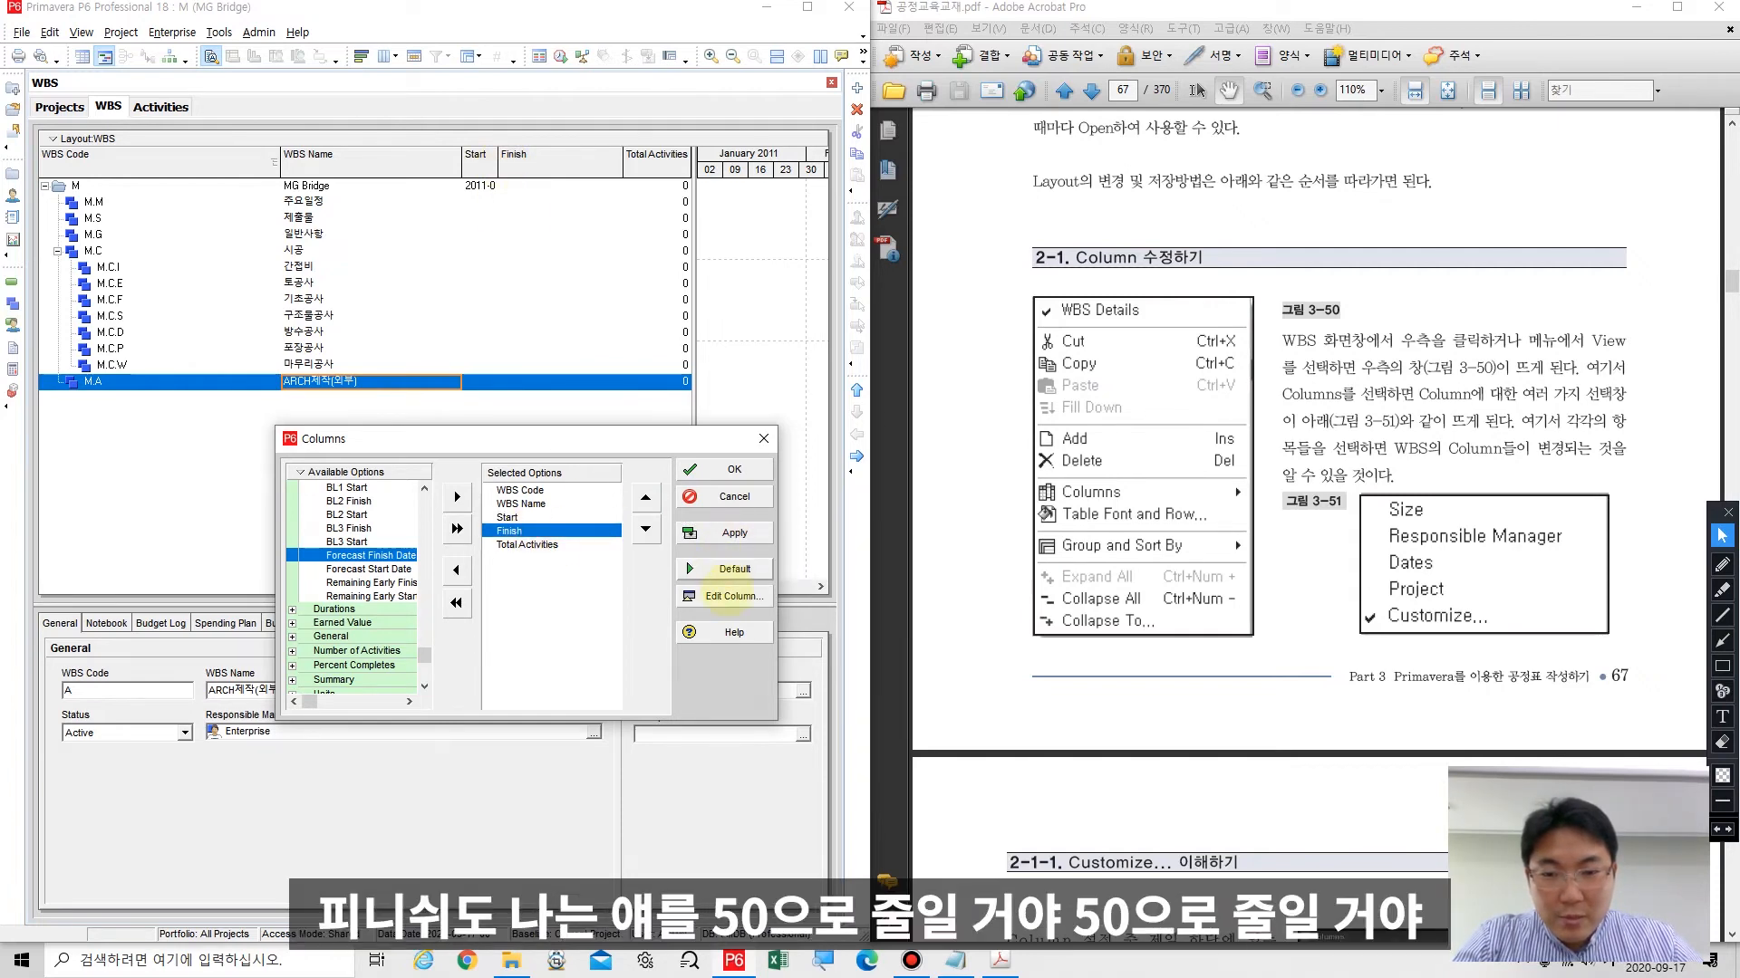
pyautogui.click(729, 596)
pyautogui.doubleClick(779, 496)
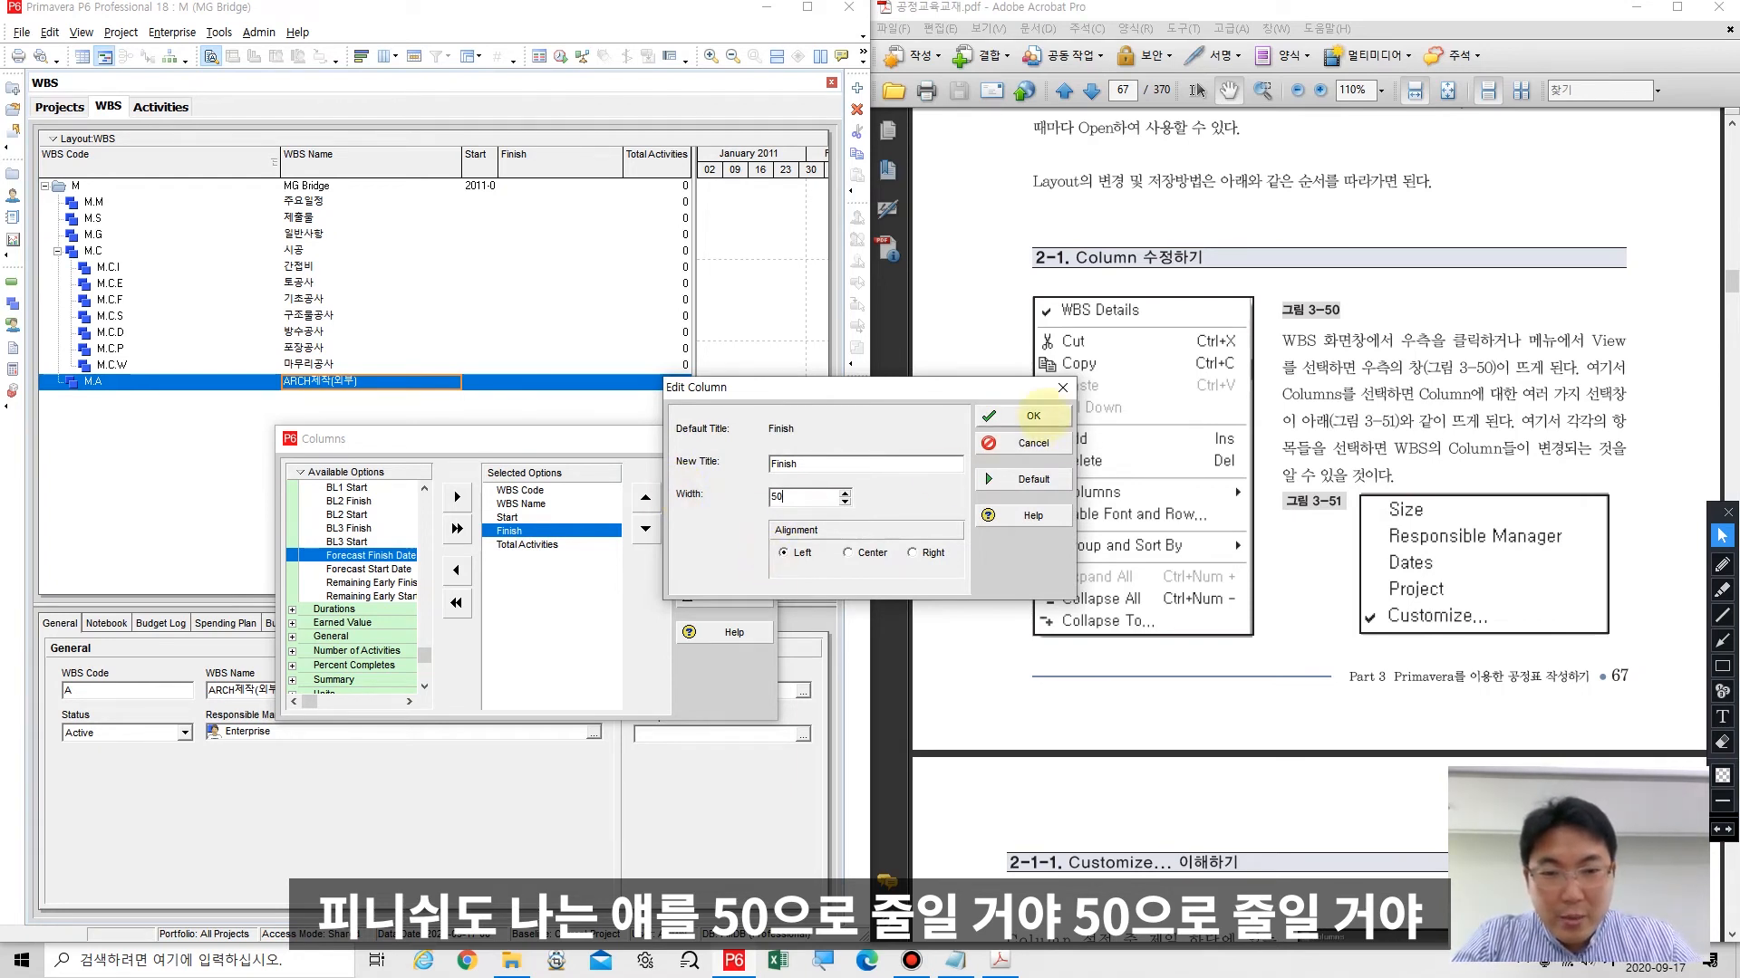
pyautogui.click(1034, 416)
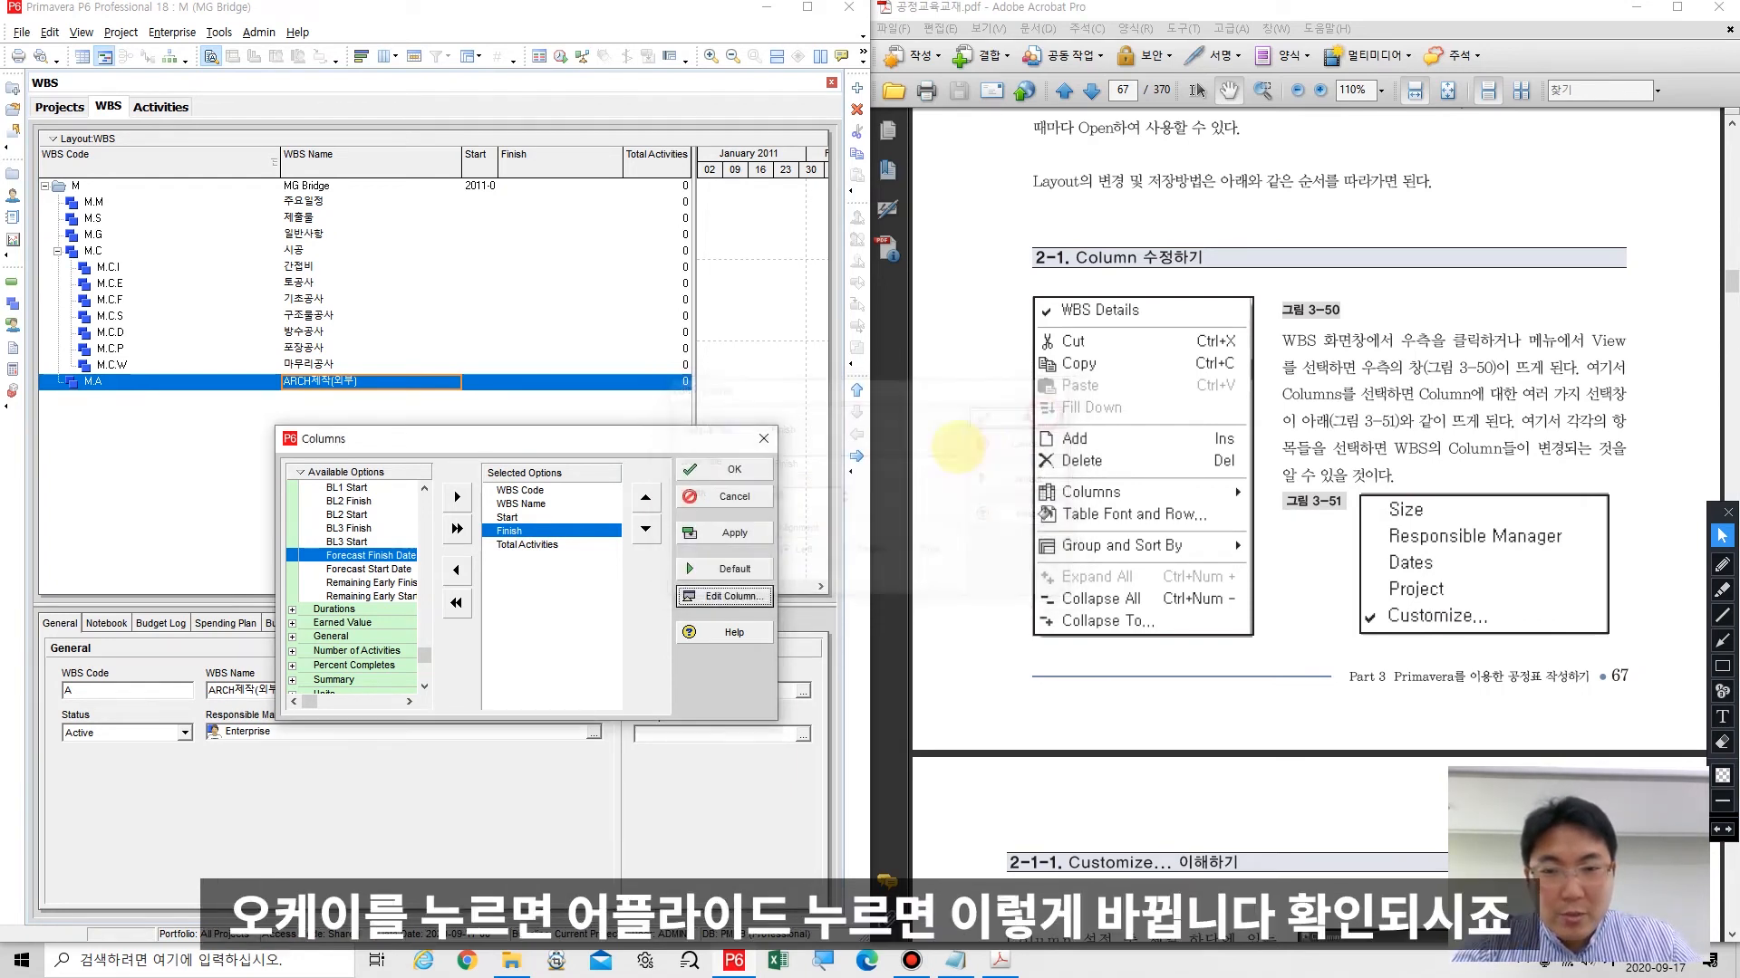
pyautogui.click(731, 534)
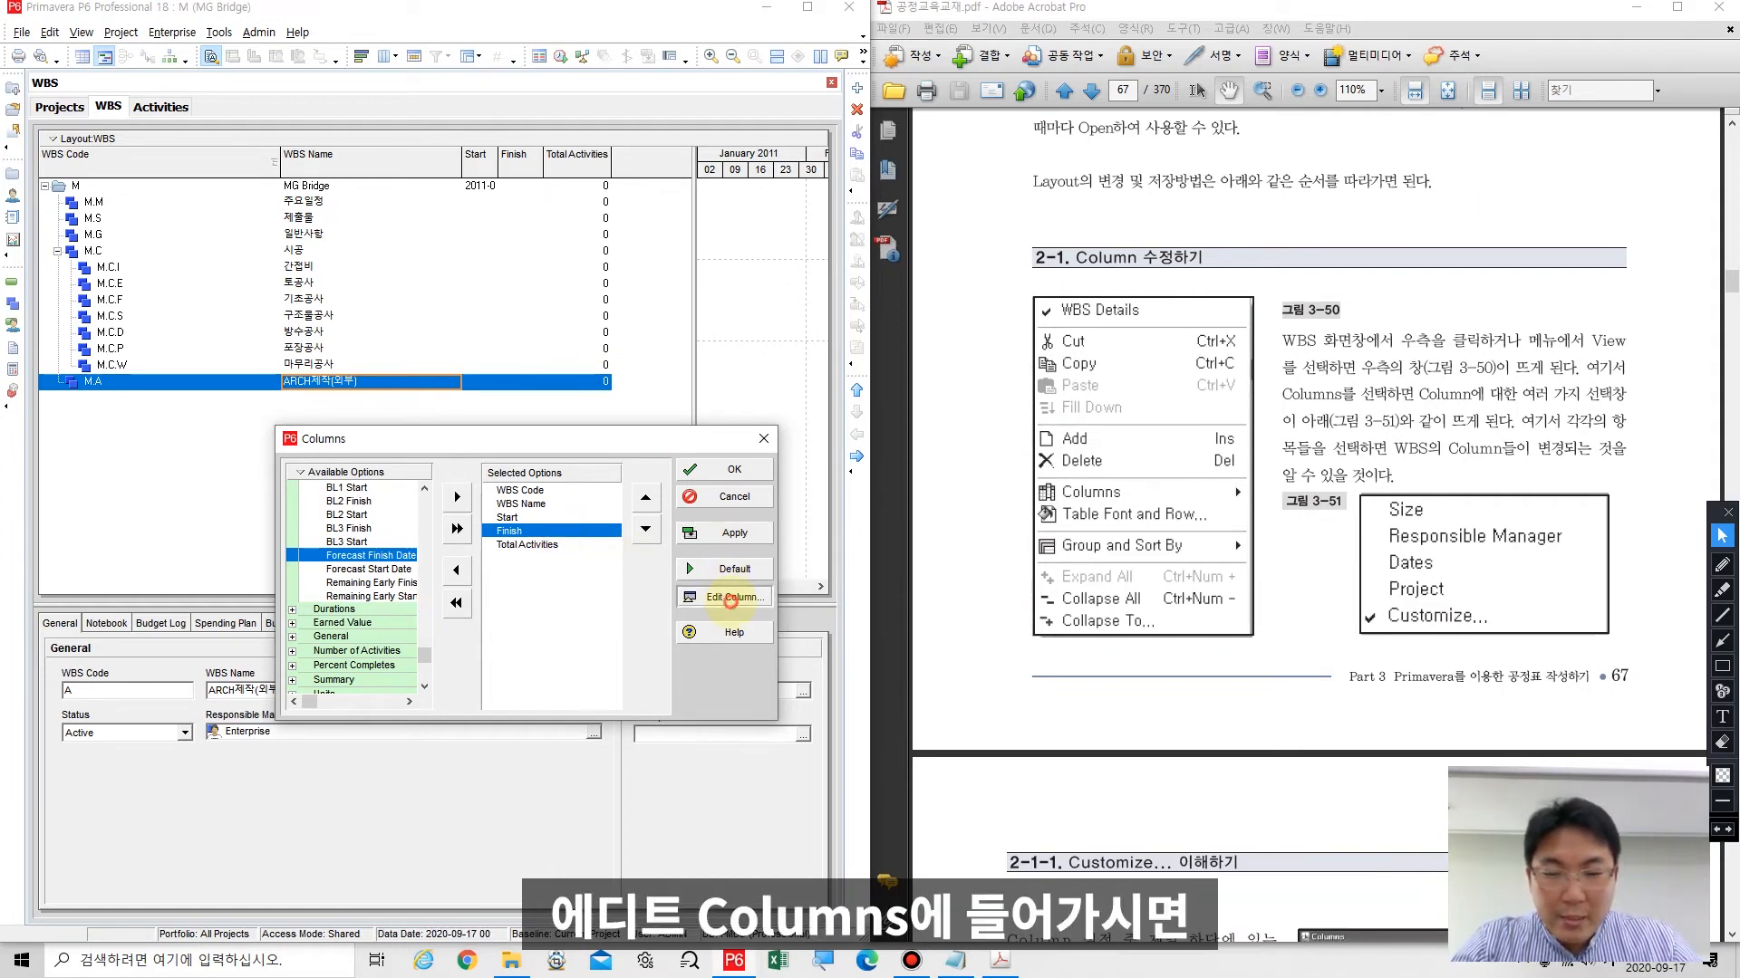
# Step: Give the Finish column center alignment and a width of 70, apply the change, and close the column customization
pyautogui.click(728, 596)
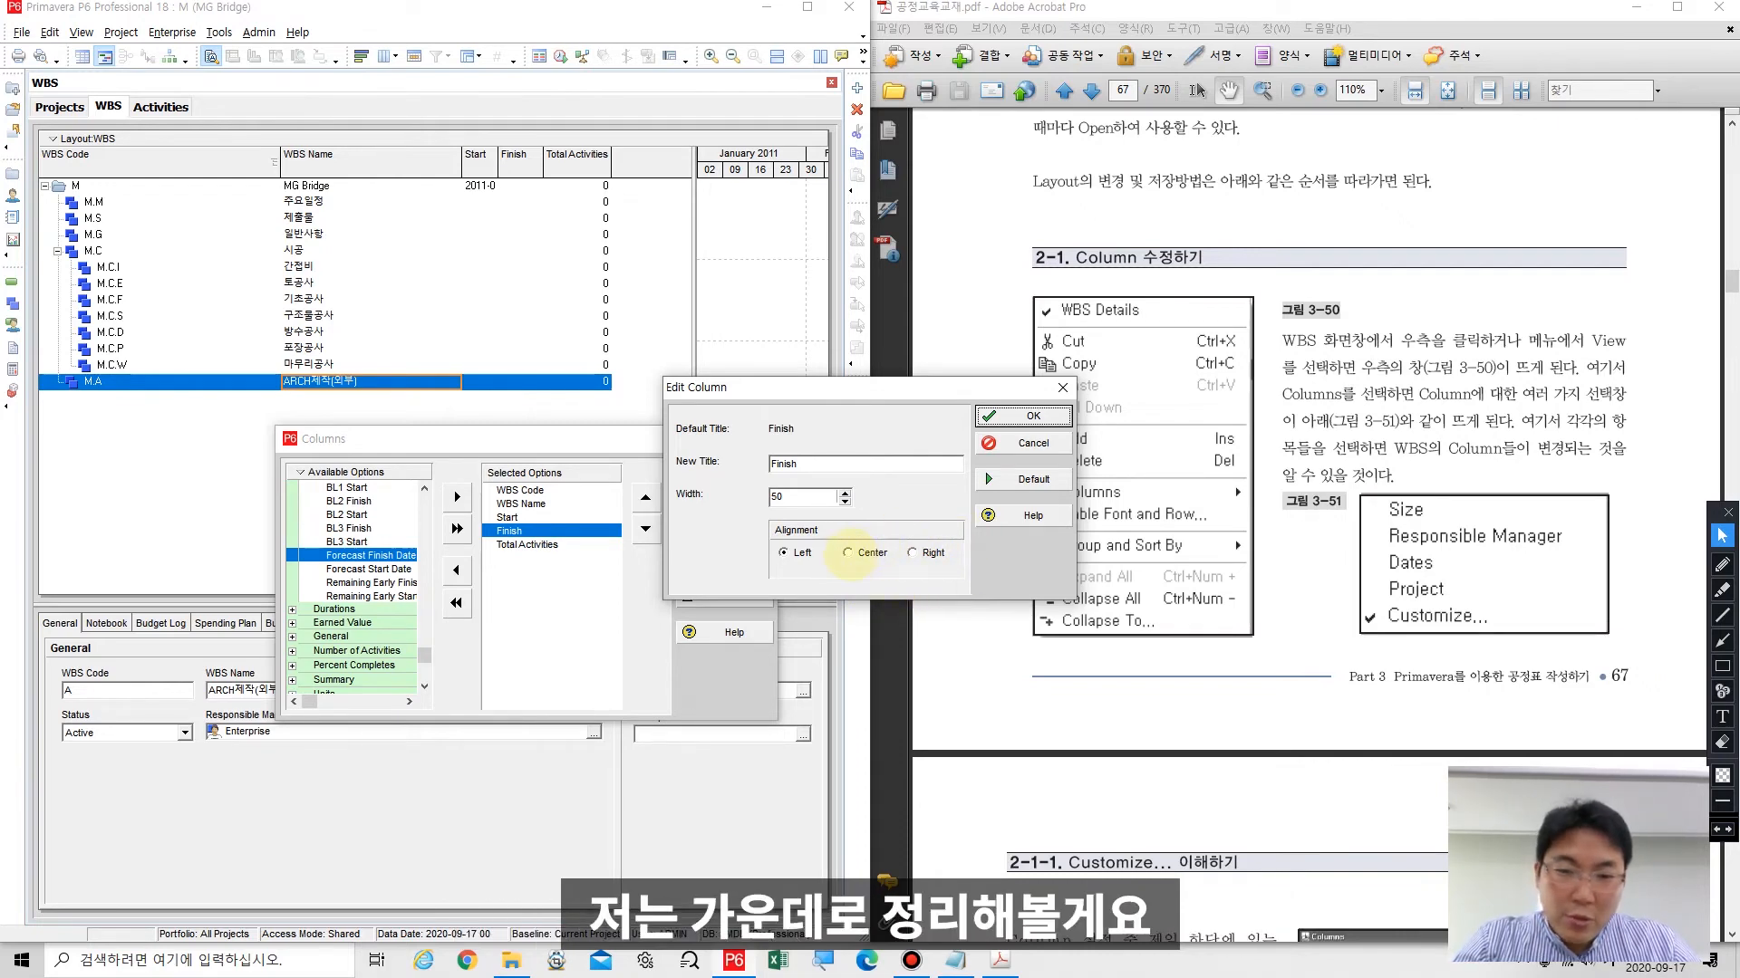
pyautogui.click(848, 552)
pyautogui.doubleClick(779, 496)
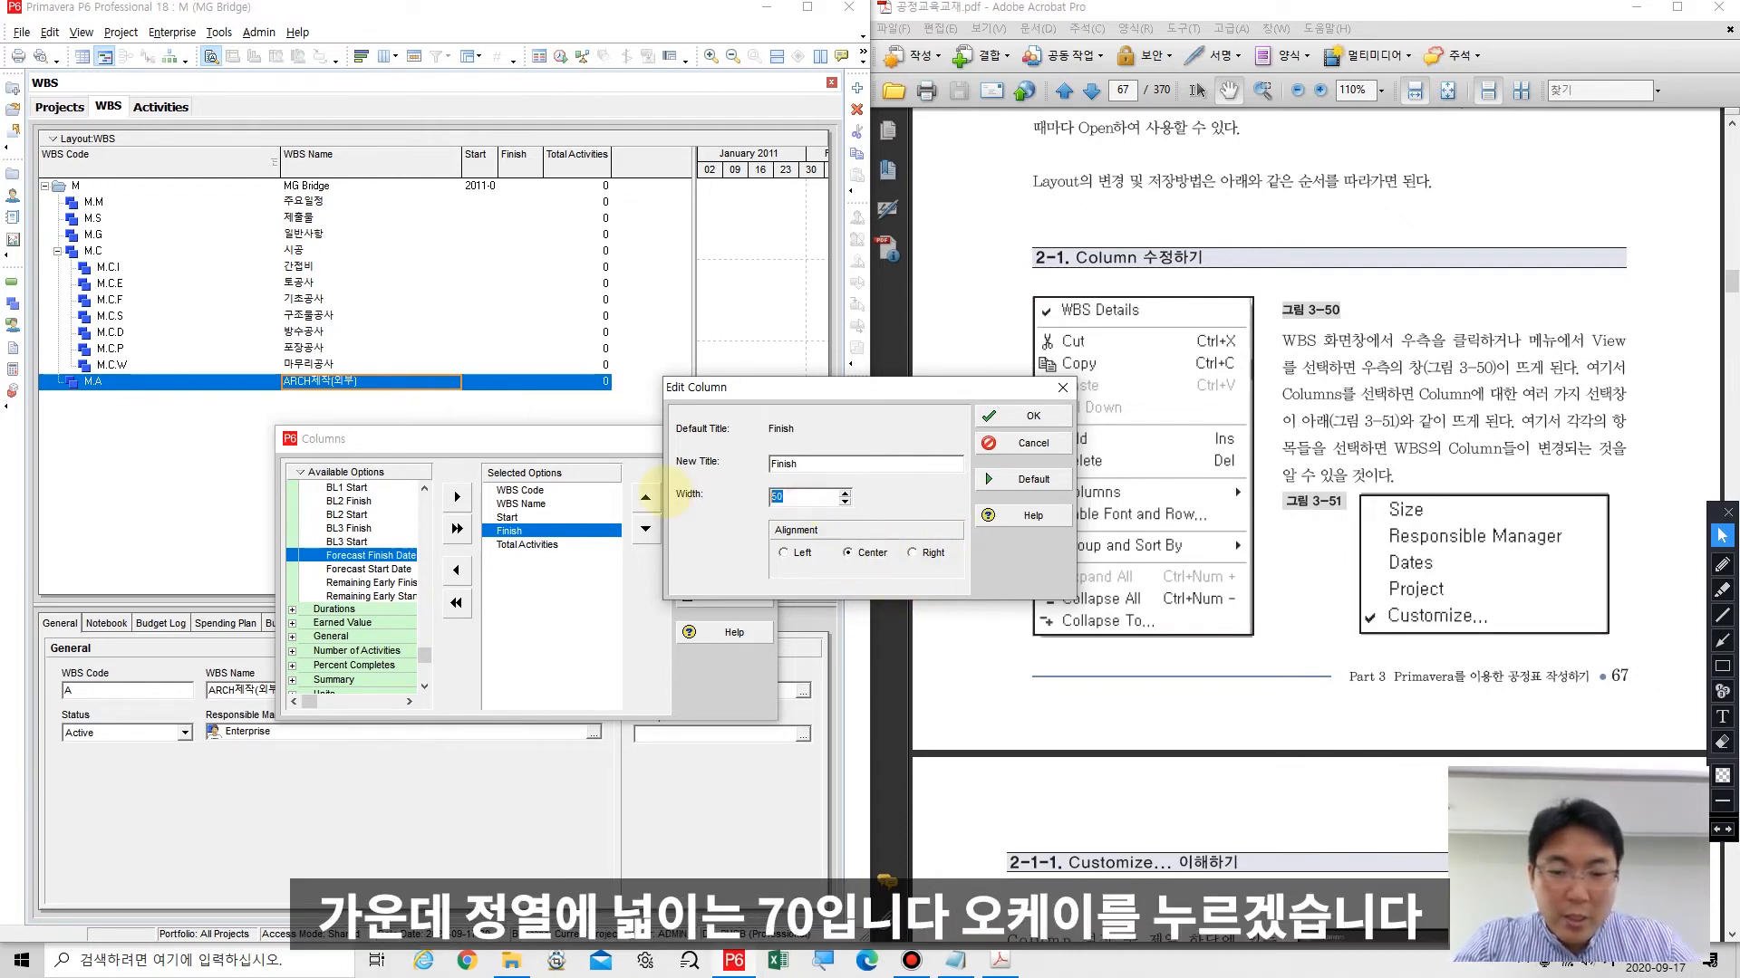
pyautogui.write('7')
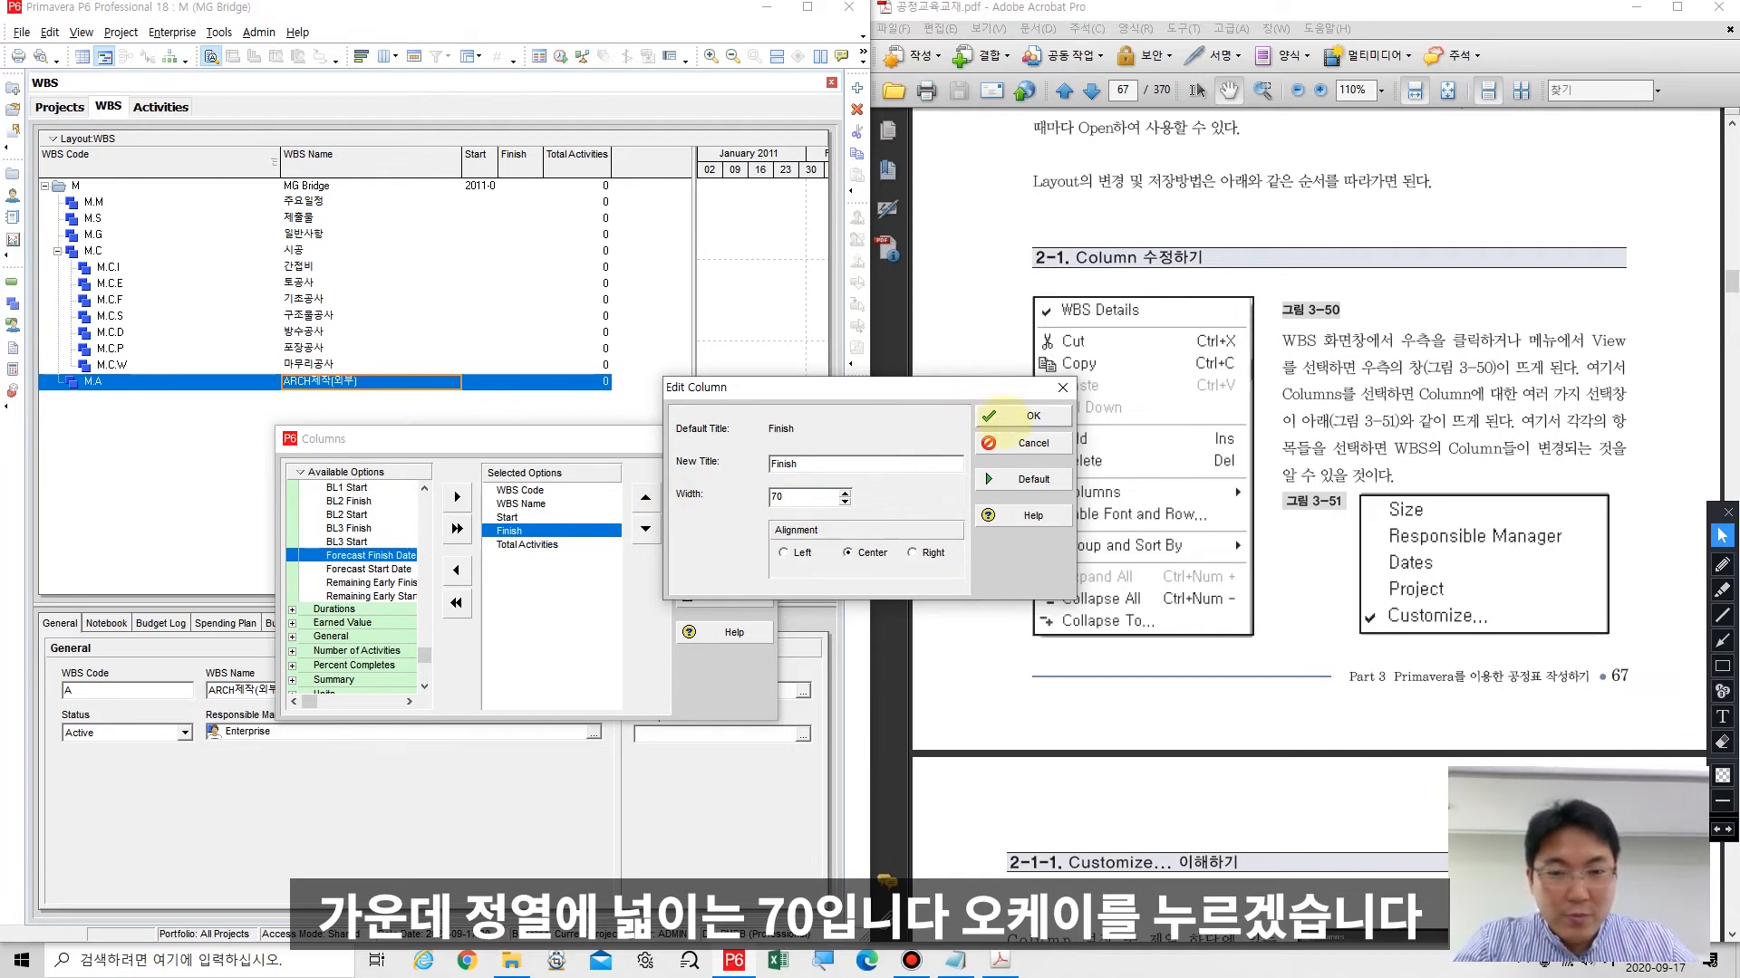
pyautogui.click(1025, 416)
pyautogui.click(725, 532)
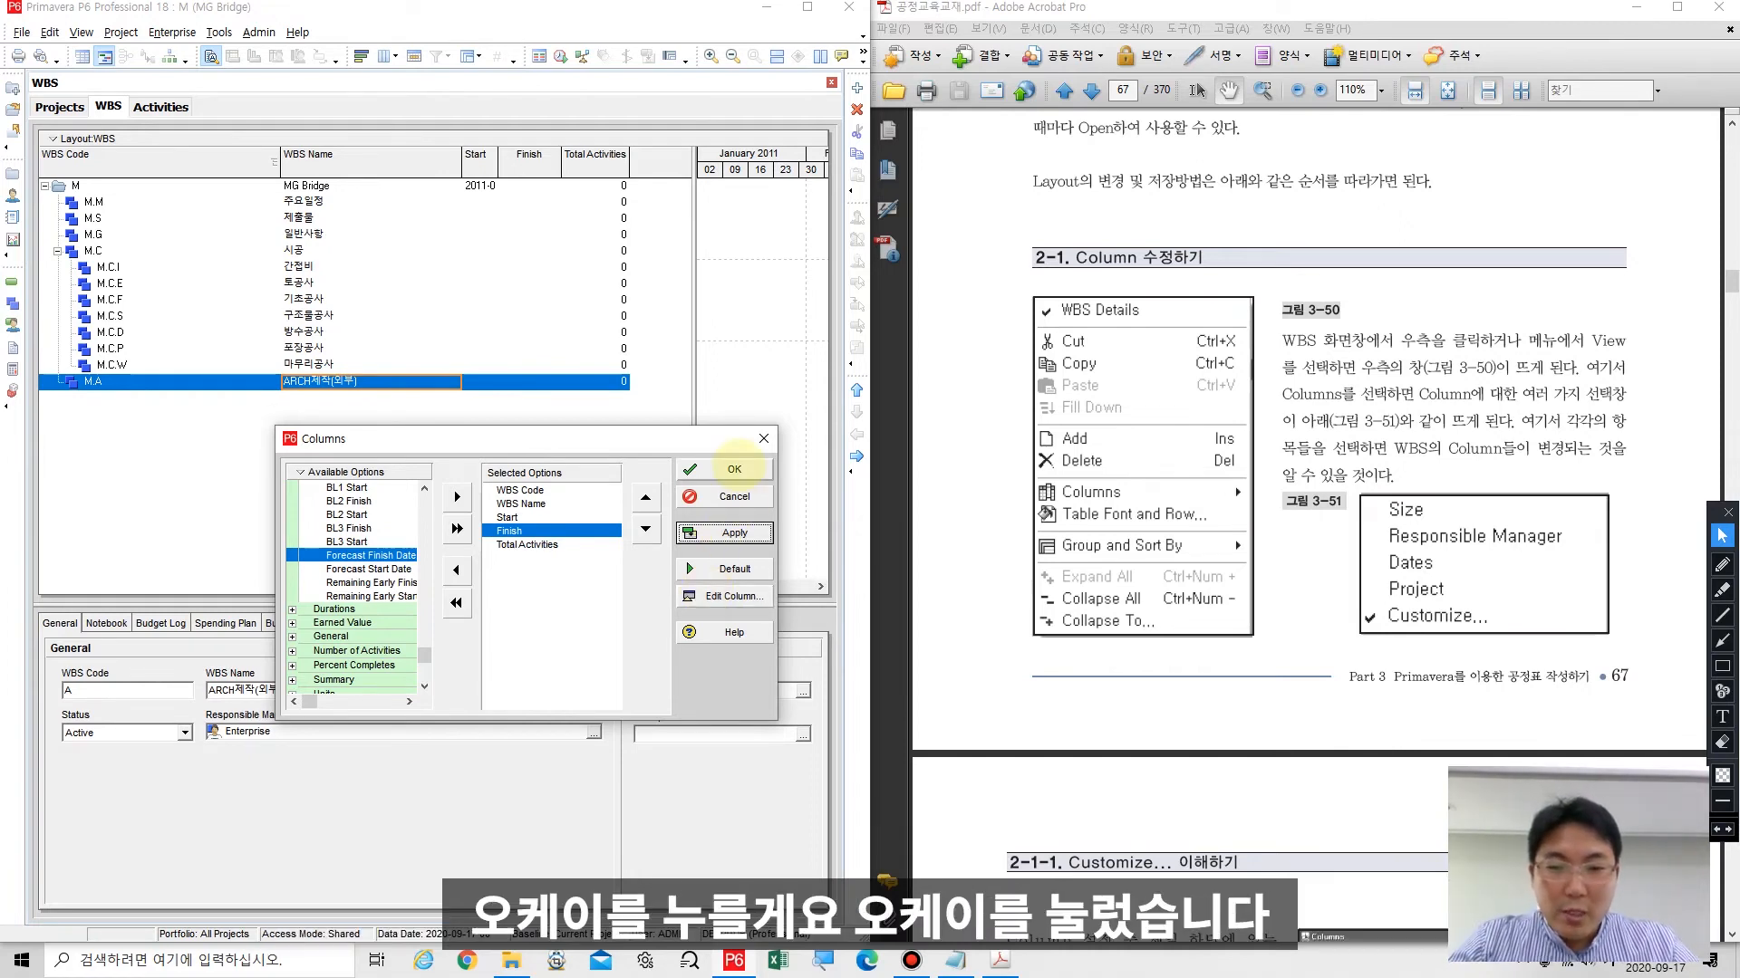
pyautogui.click(734, 469)
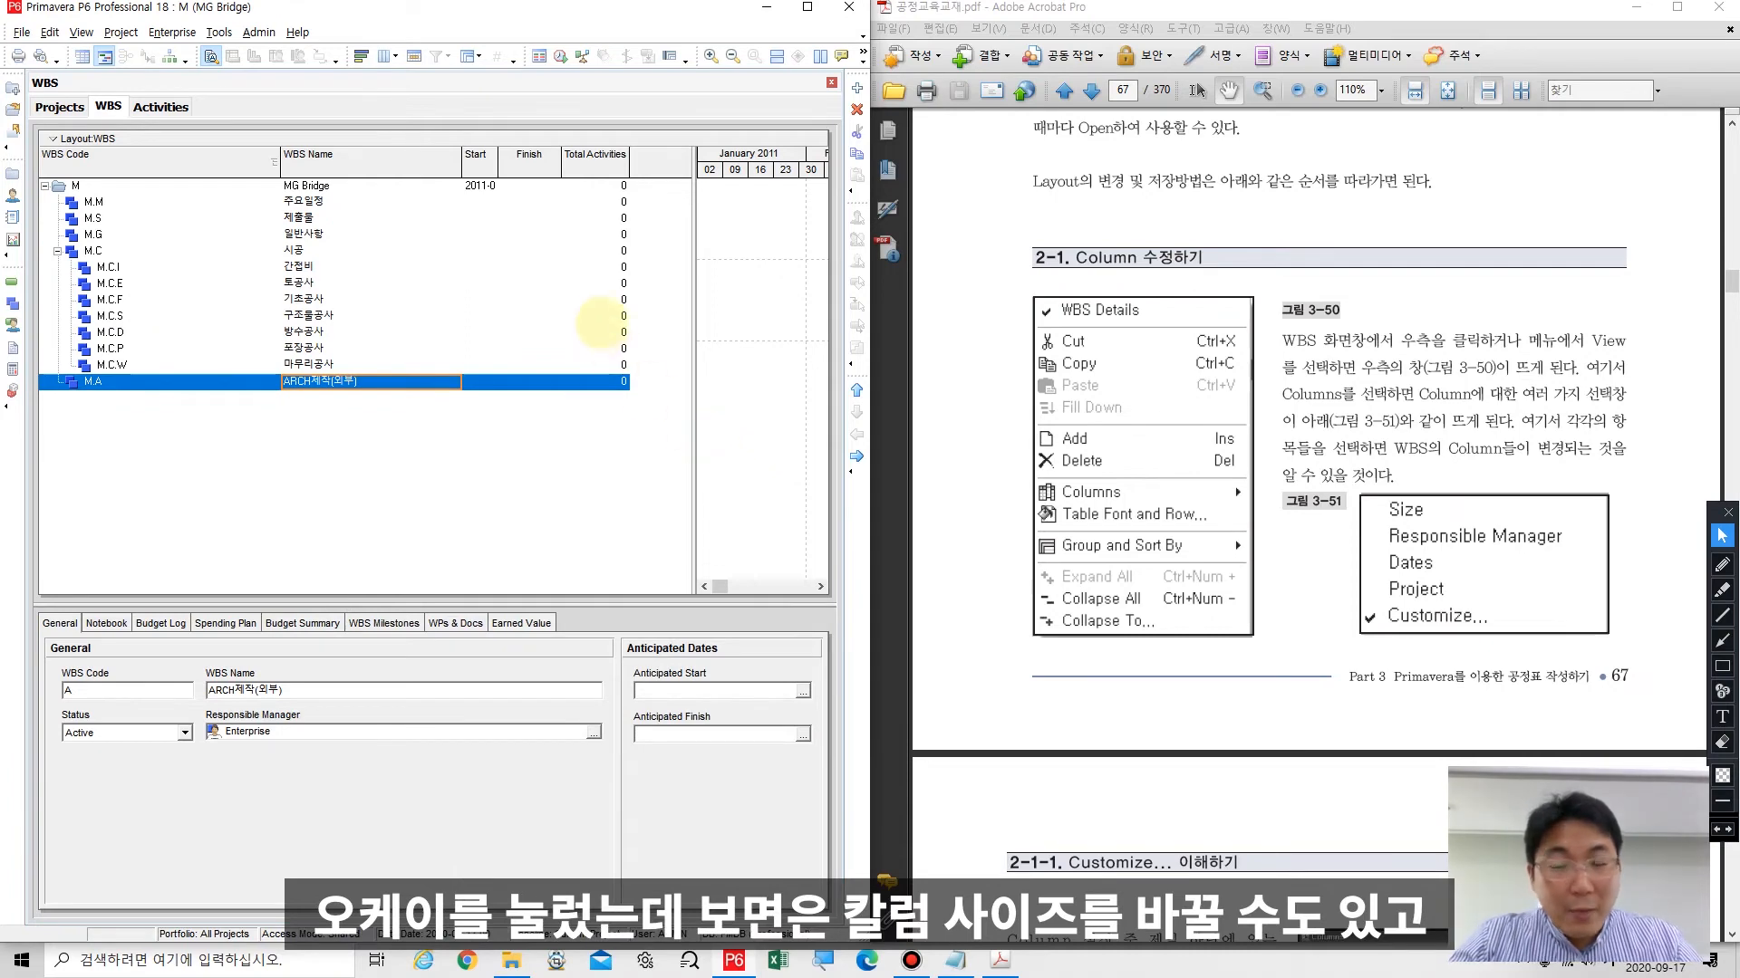
# Step: Widen the Finish column directly in the WBS table header
pyautogui.moveTo(564, 164); pyautogui.dragTo(599, 169)
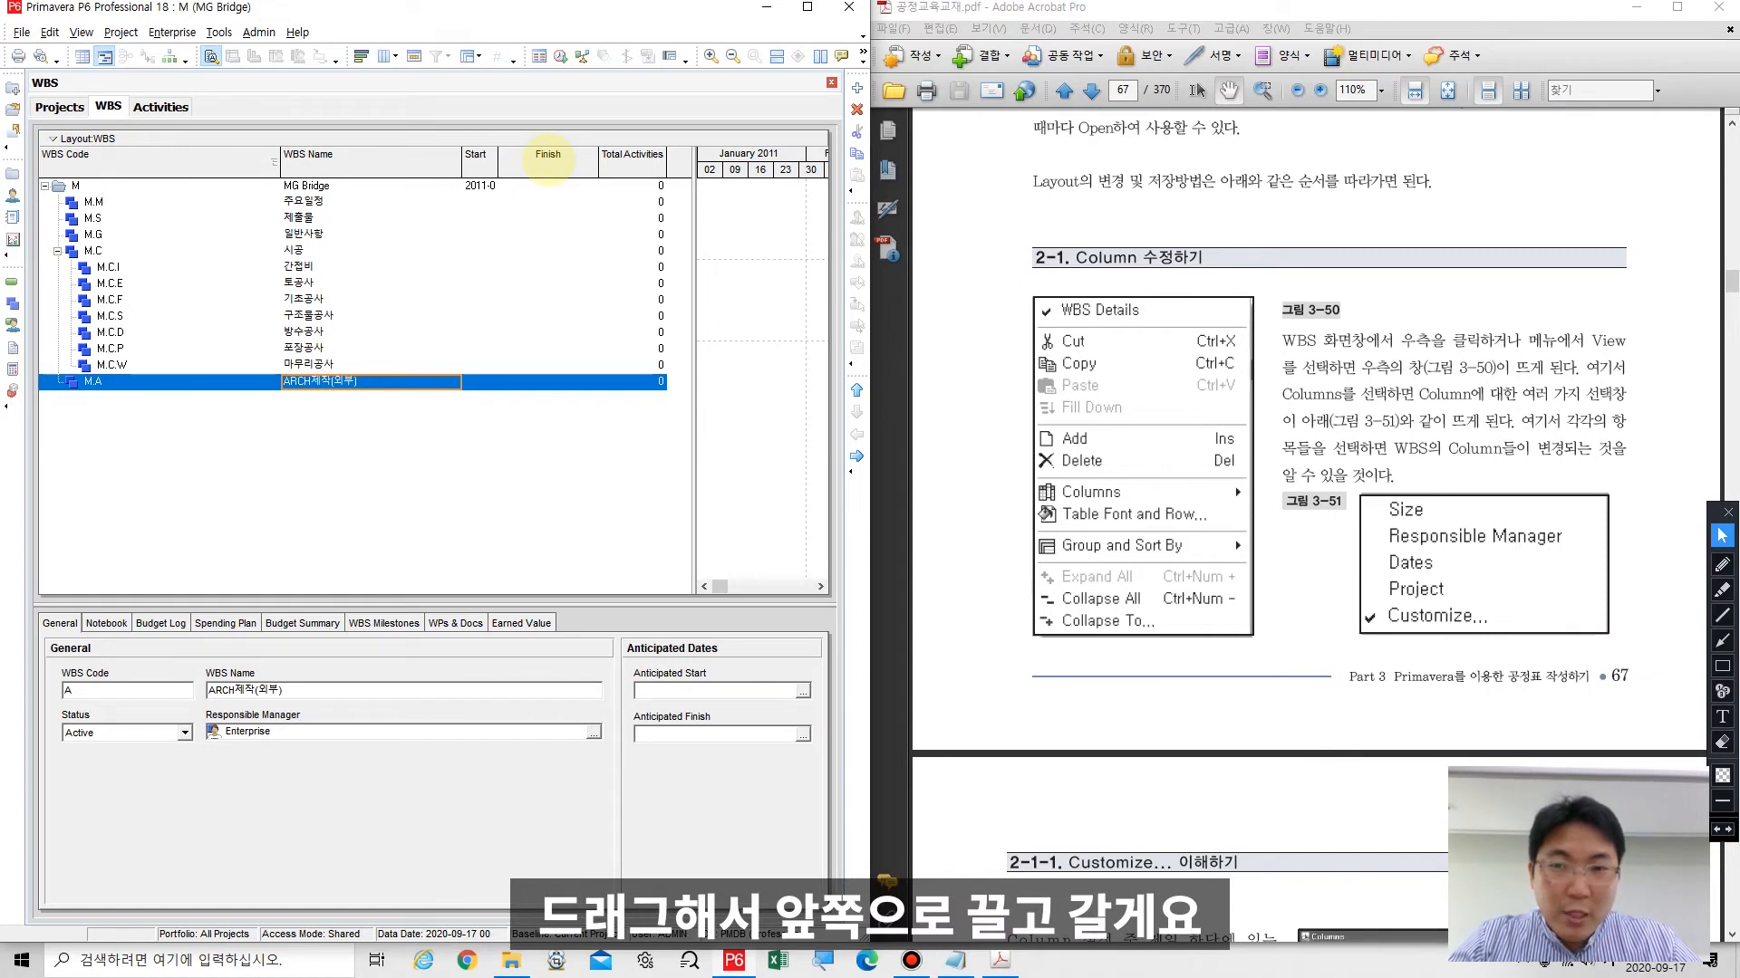
# Step: Rearrange the WBS table's columns directly in the header, moving Finish after WBS Code, WBS Name to the end and Total Activities to the front
pyautogui.moveTo(554, 166); pyautogui.dragTo(274, 165)
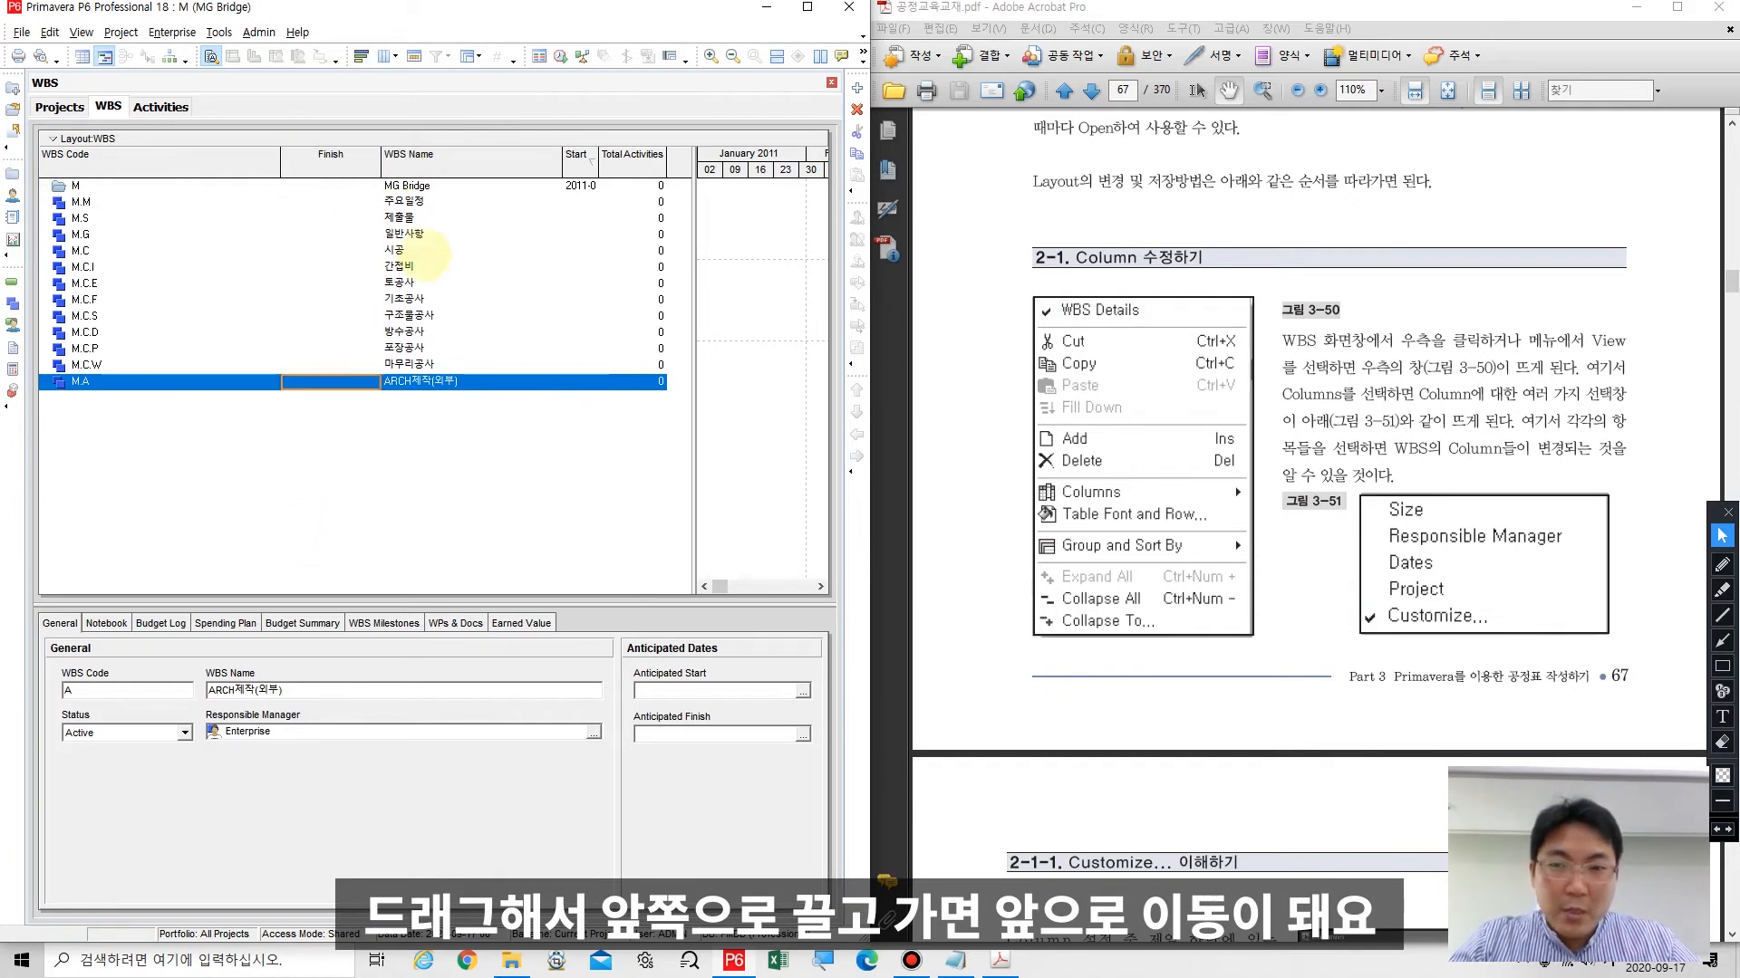
pyautogui.click(427, 160)
pyautogui.moveTo(427, 161); pyautogui.dragTo(630, 164)
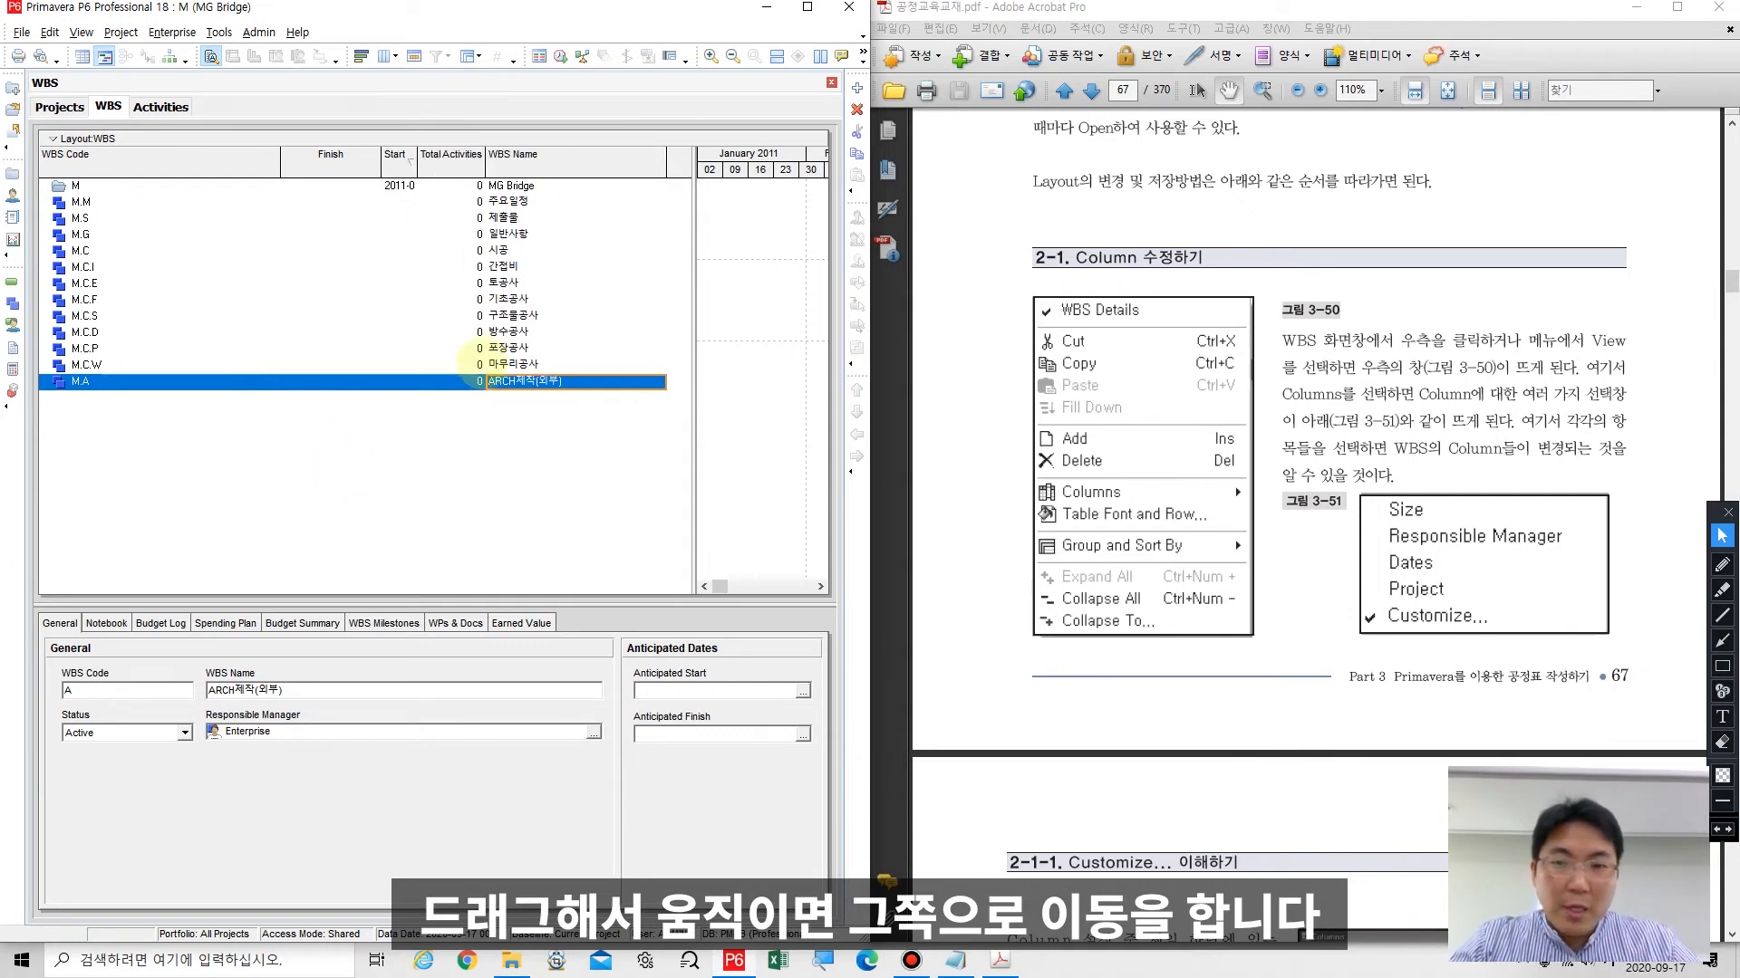
pyautogui.click(680, 161)
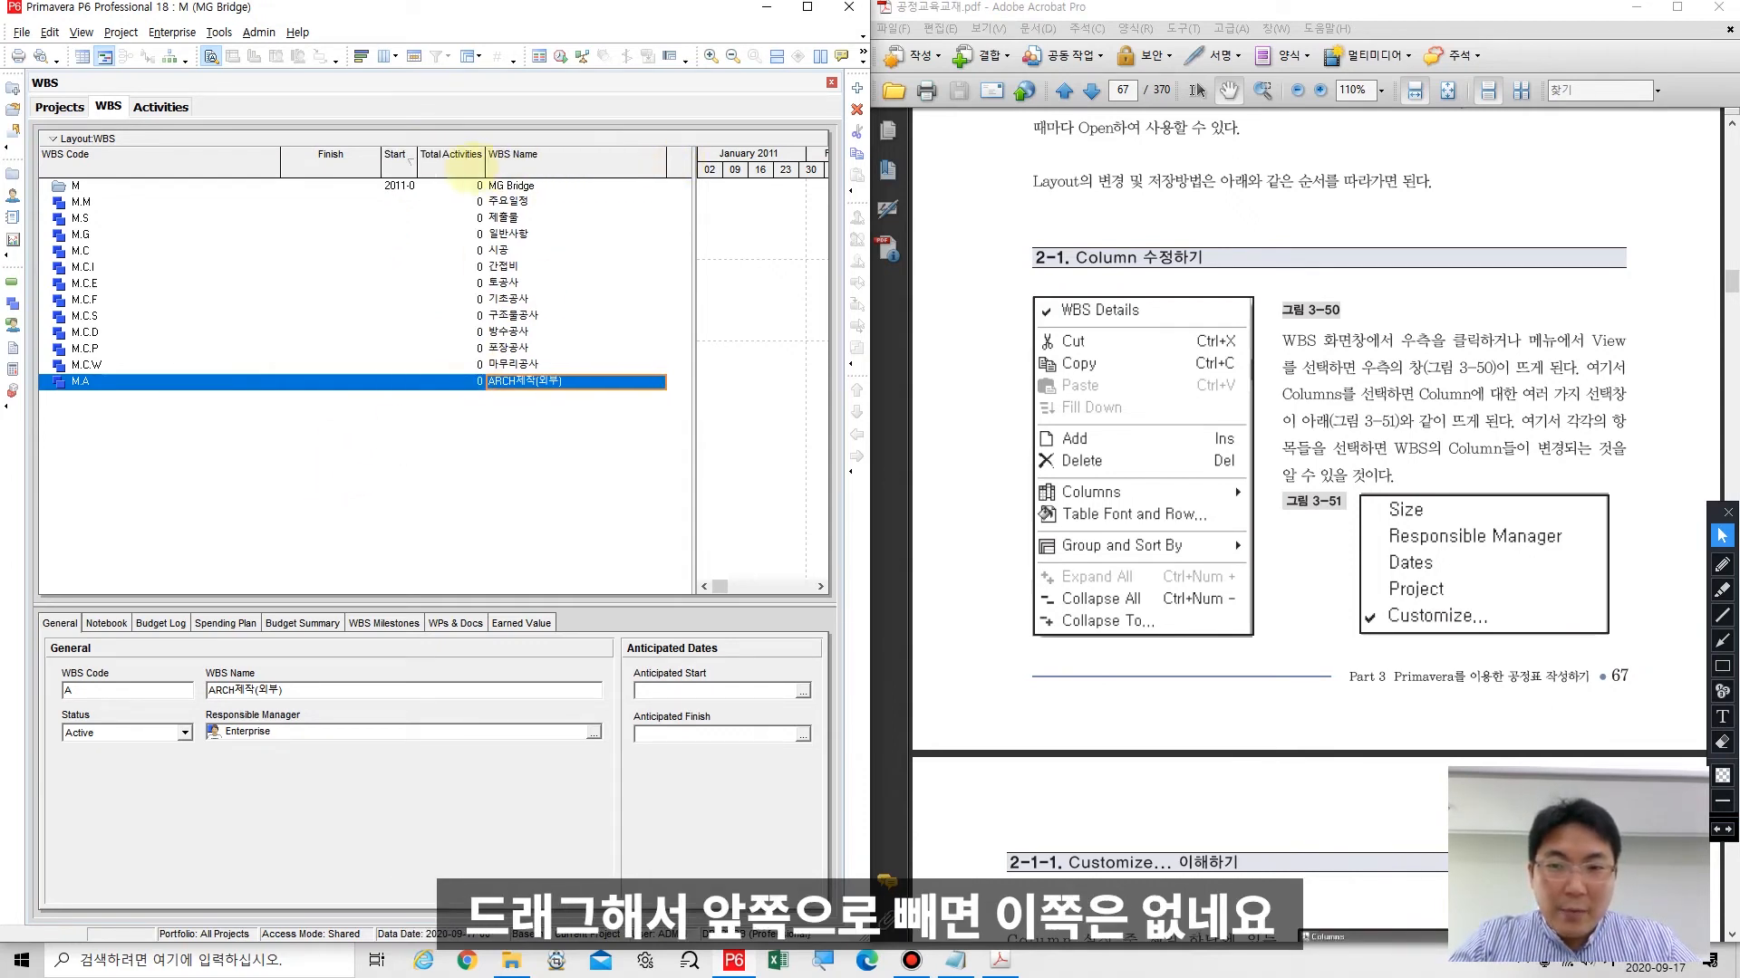
pyautogui.moveTo(657, 161); pyautogui.dragTo(418, 165)
pyautogui.moveTo(172, 154); pyautogui.dragTo(45, 156)
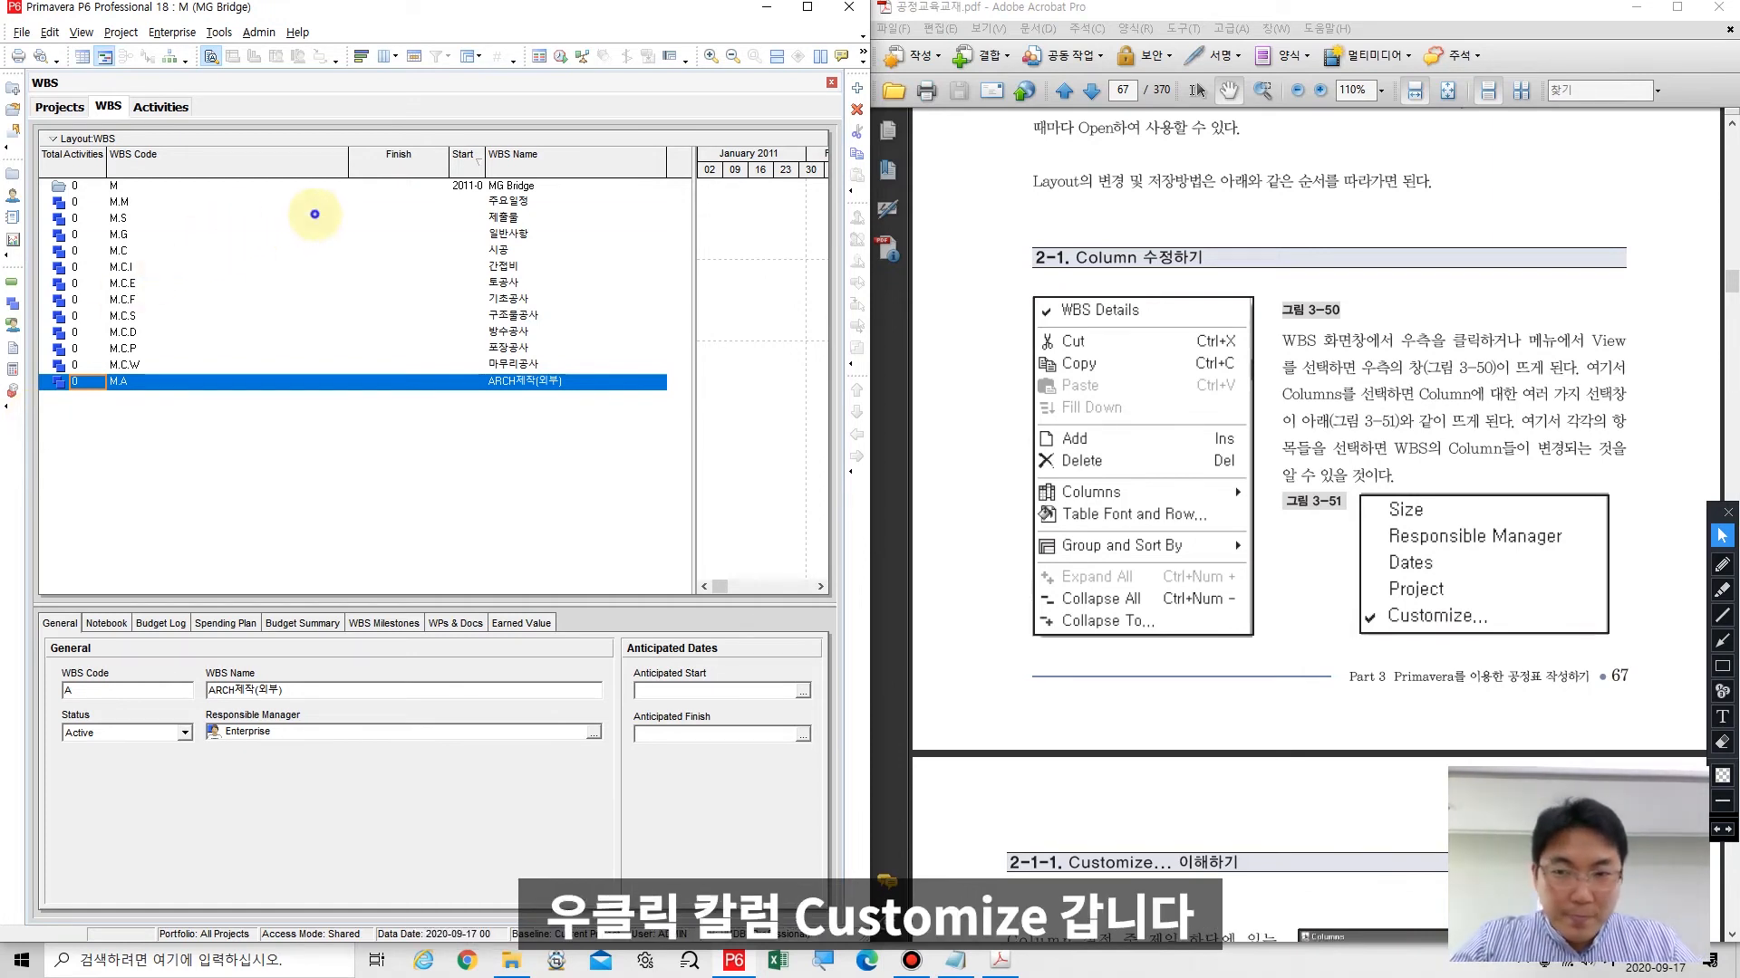
# Step: Open the column customization for the WBS table
pyautogui.rightClick(314, 216)
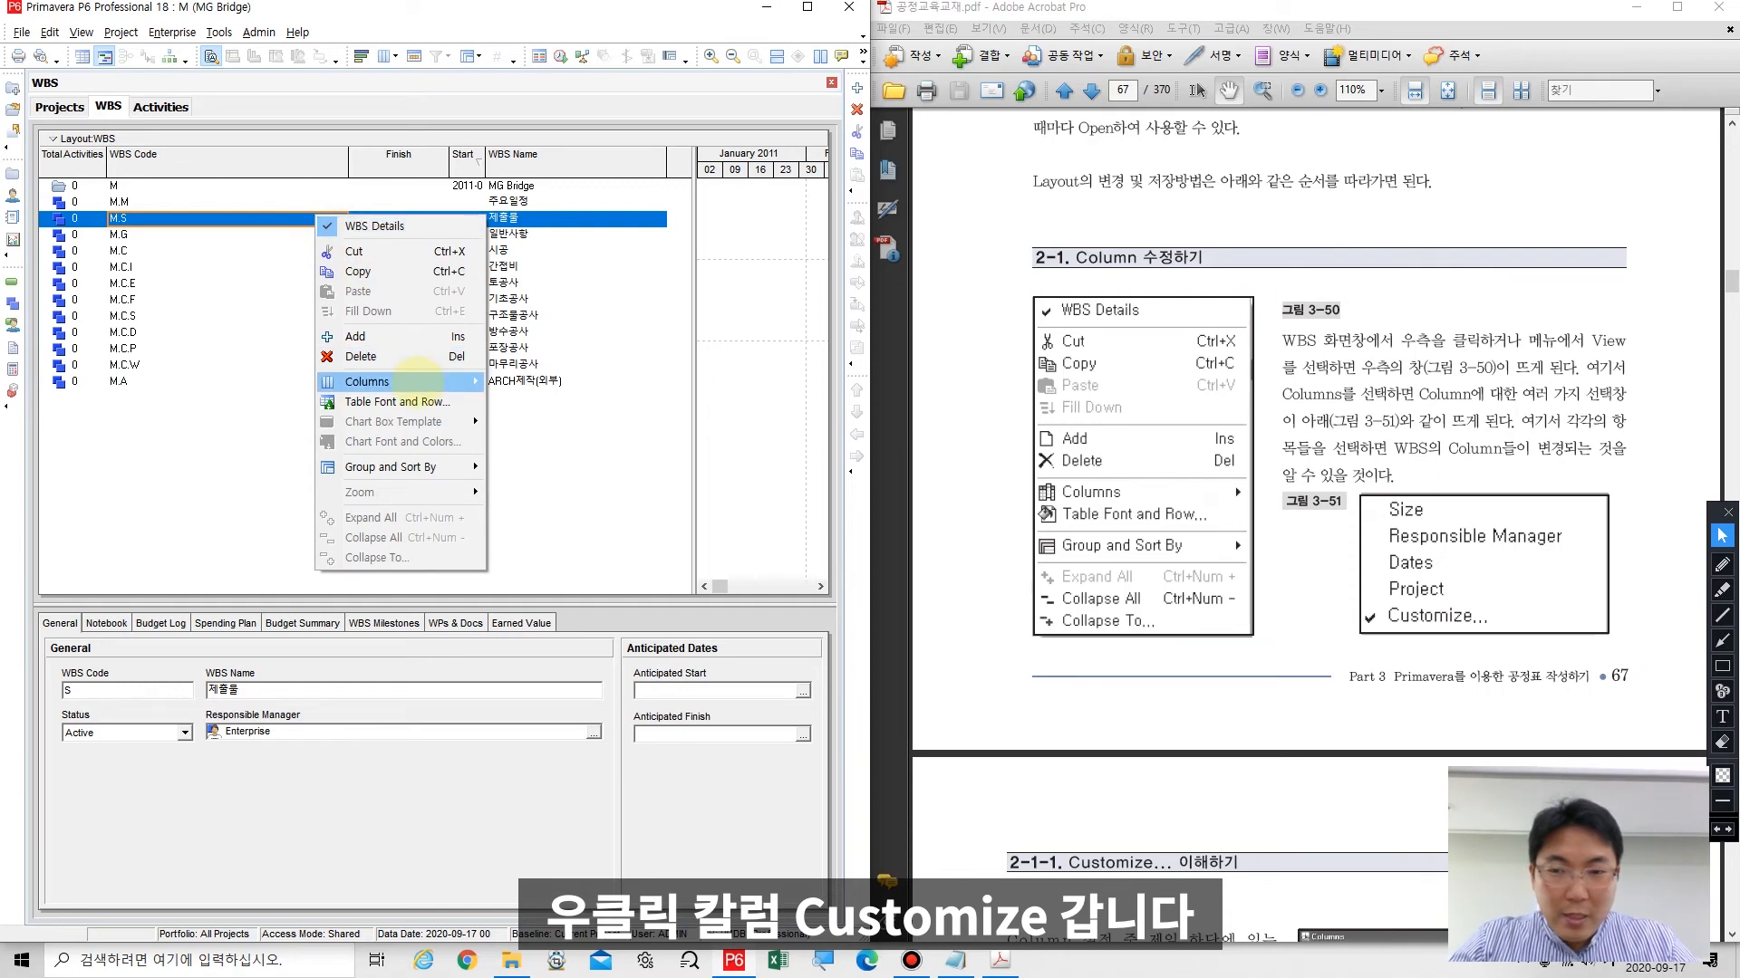
pyautogui.moveTo(415, 378)
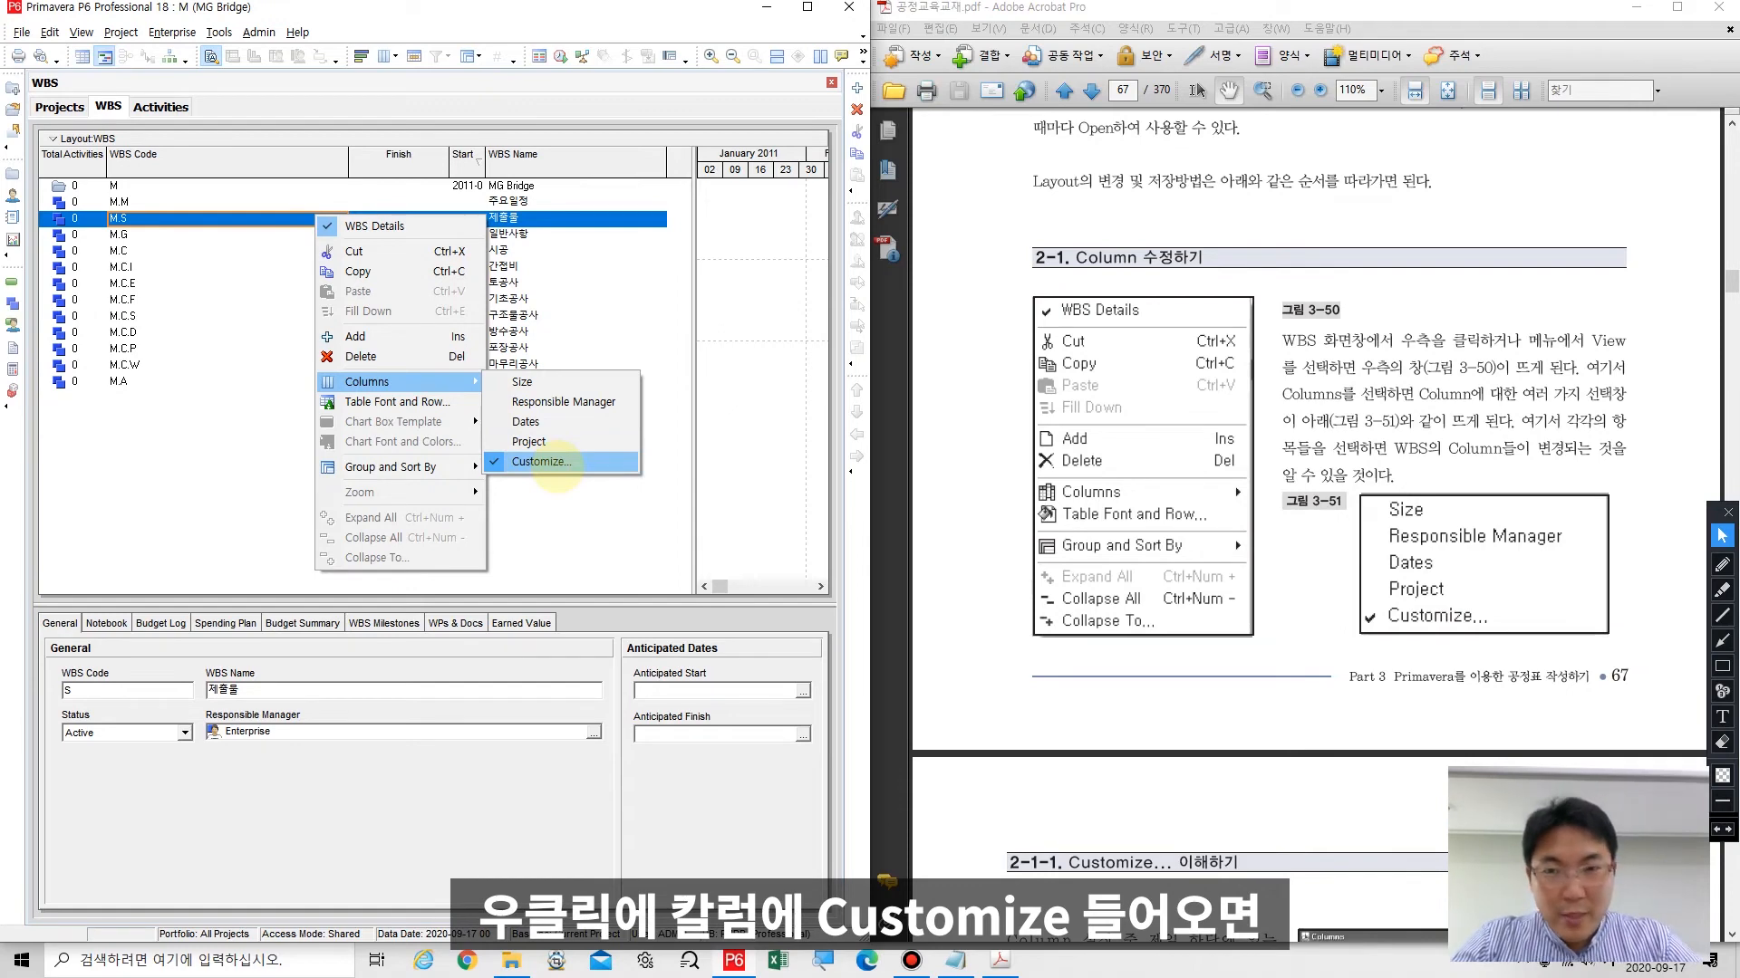
pyautogui.click(555, 462)
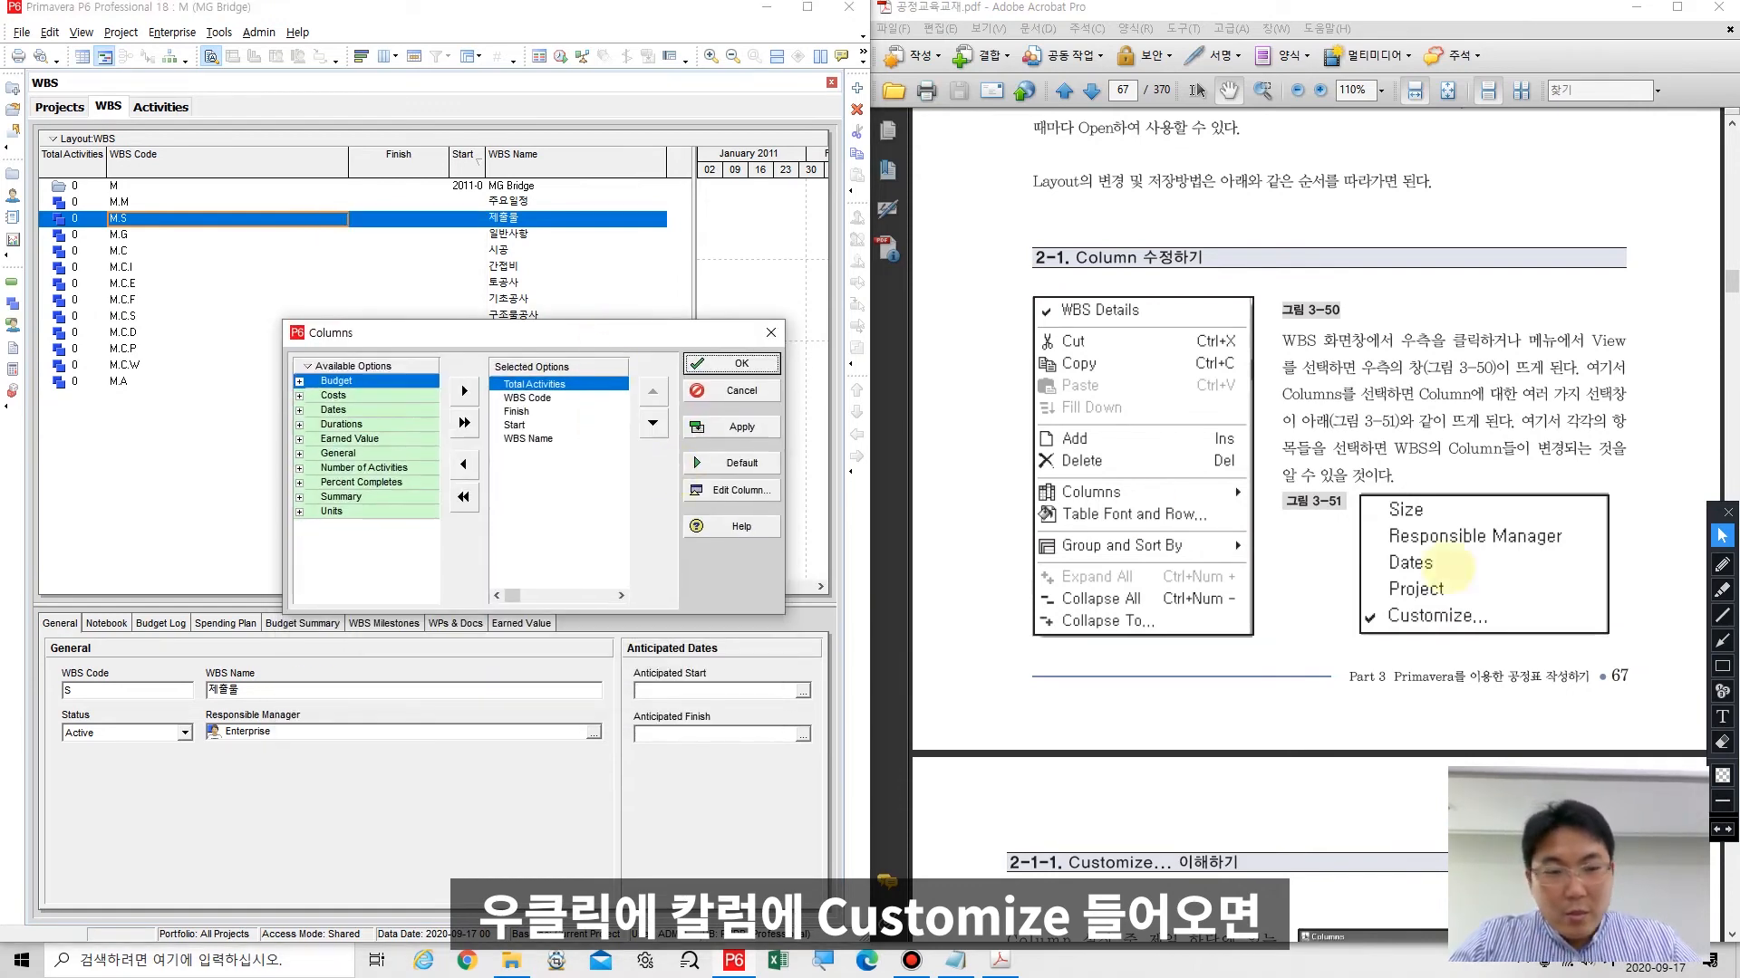
# Step: Mark the WBS table header and the Default option with red rectangles using the screen annotation tool
pyautogui.click(1722, 666)
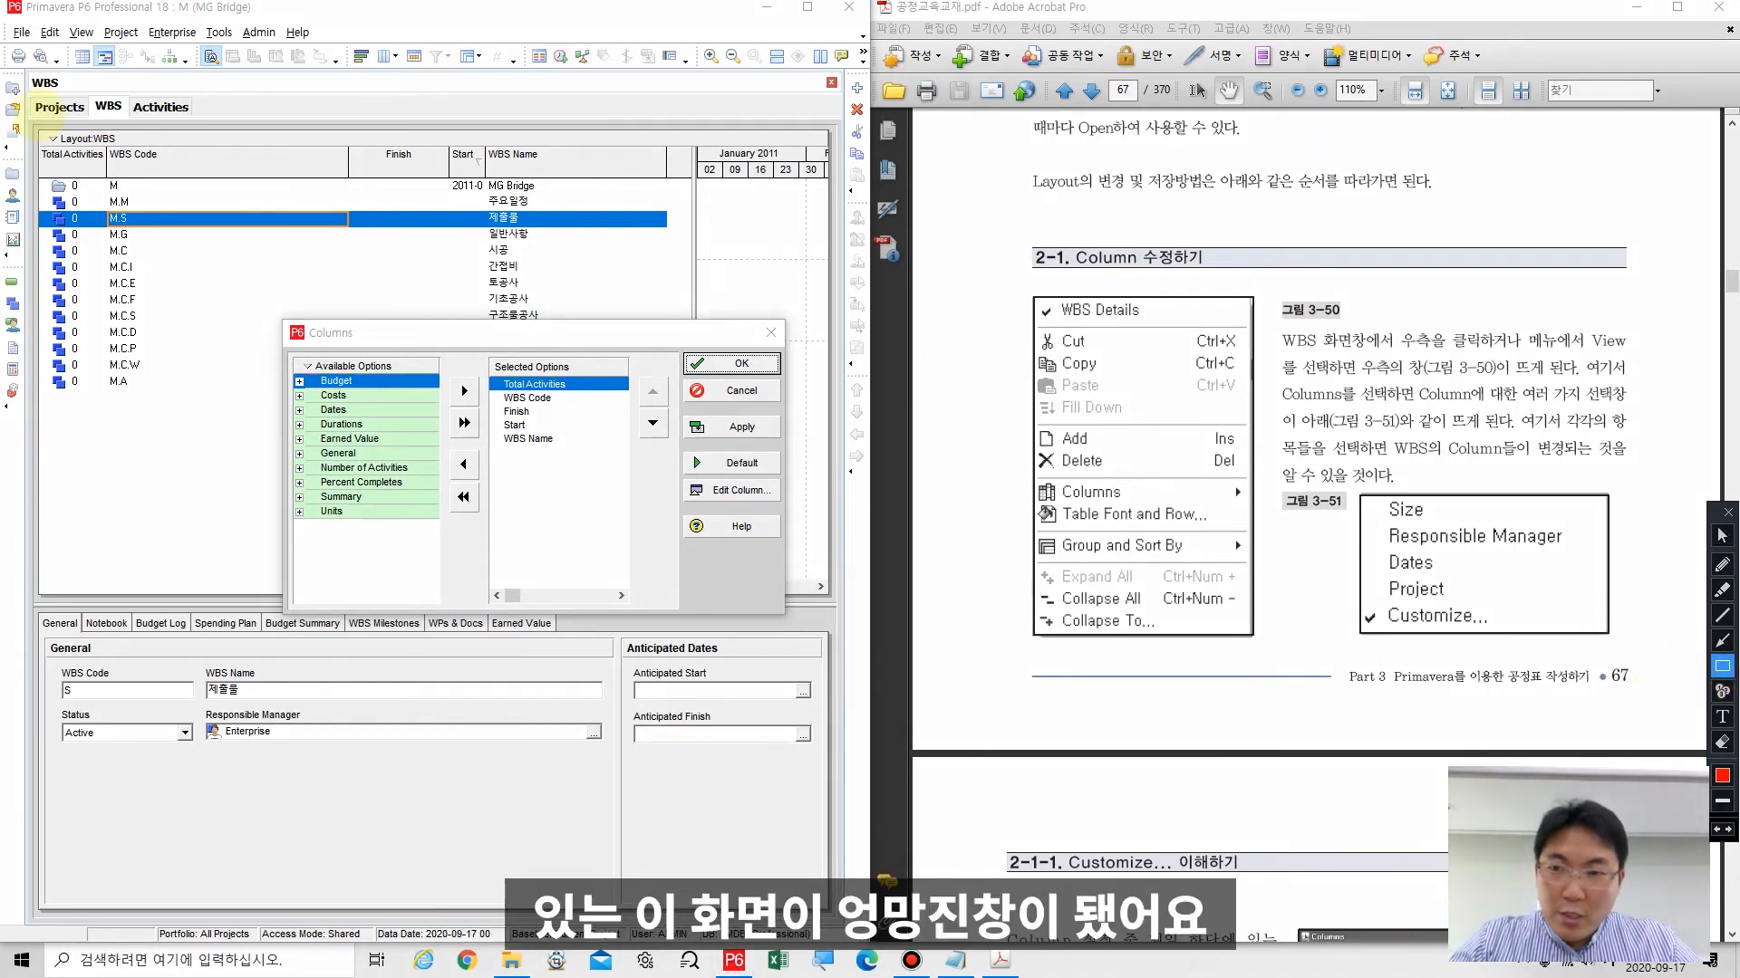
pyautogui.moveTo(33, 119)
pyautogui.mouseDown()
pyautogui.moveTo(457, 224)
pyautogui.moveTo(679, 228)
pyautogui.moveTo(689, 201)
pyautogui.mouseUp()
pyautogui.moveTo(670, 451); pyautogui.dragTo(785, 481)
pyautogui.click(1721, 535)
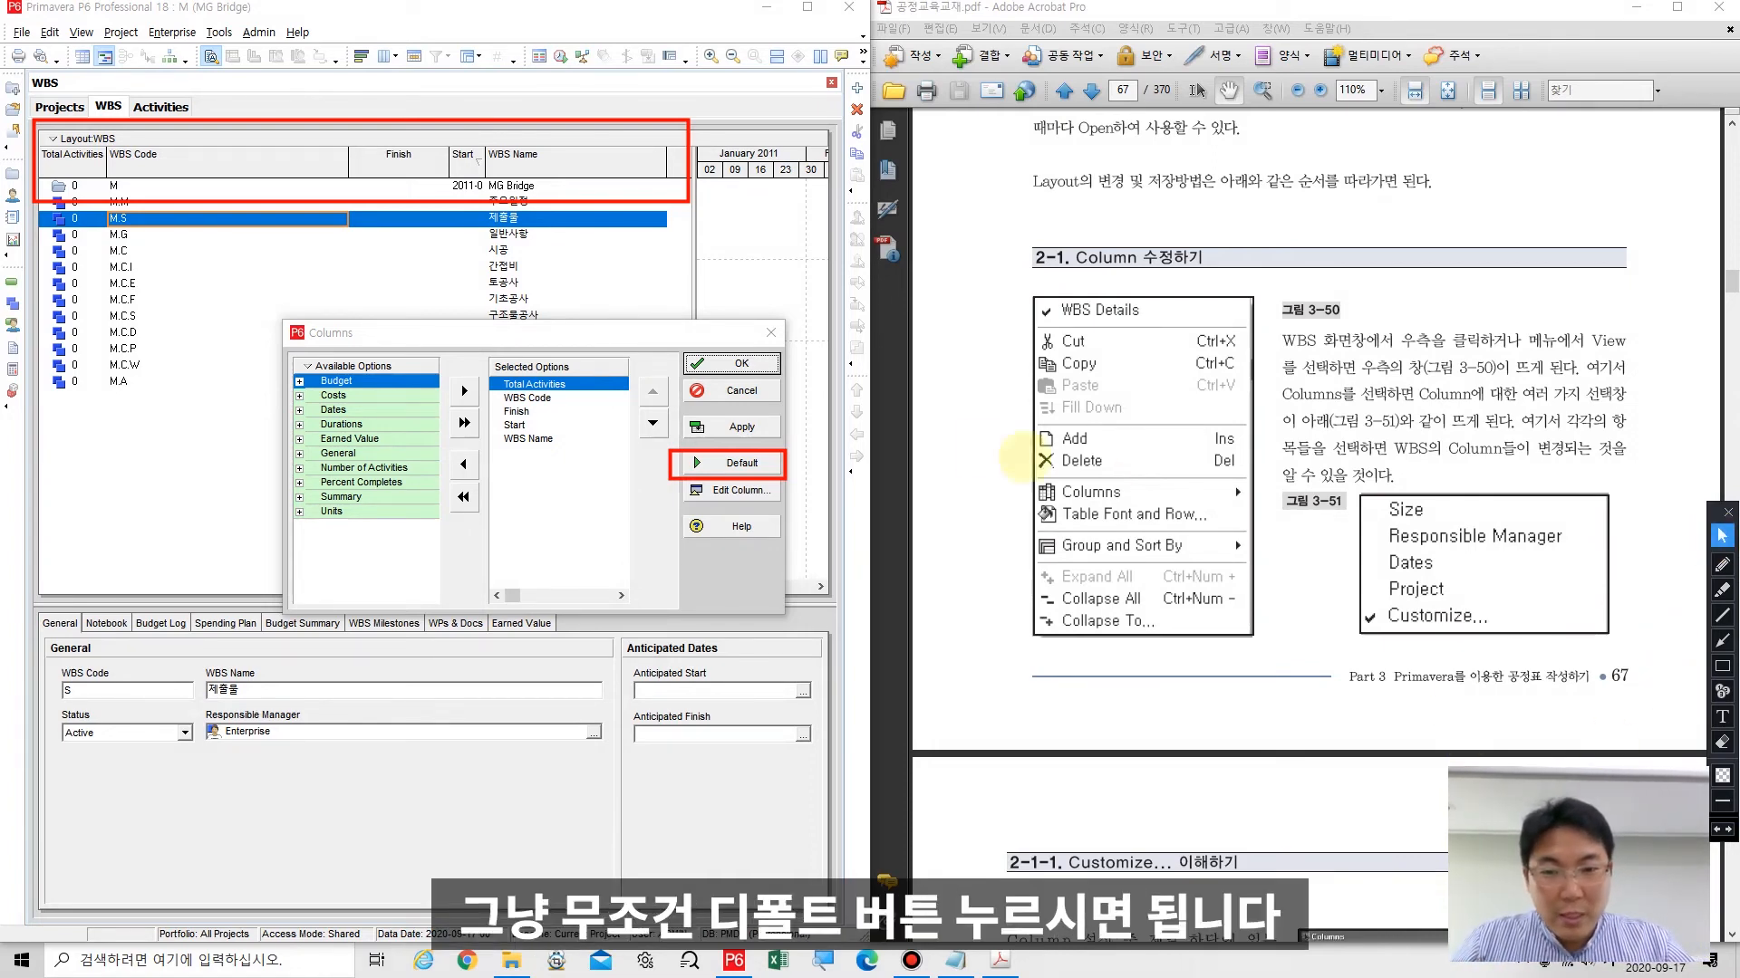
# Step: Restore the WBS table's default columns, apply and accept the change, and erase the red annotation that marked Default
pyautogui.click(741, 463)
pyautogui.click(741, 463)
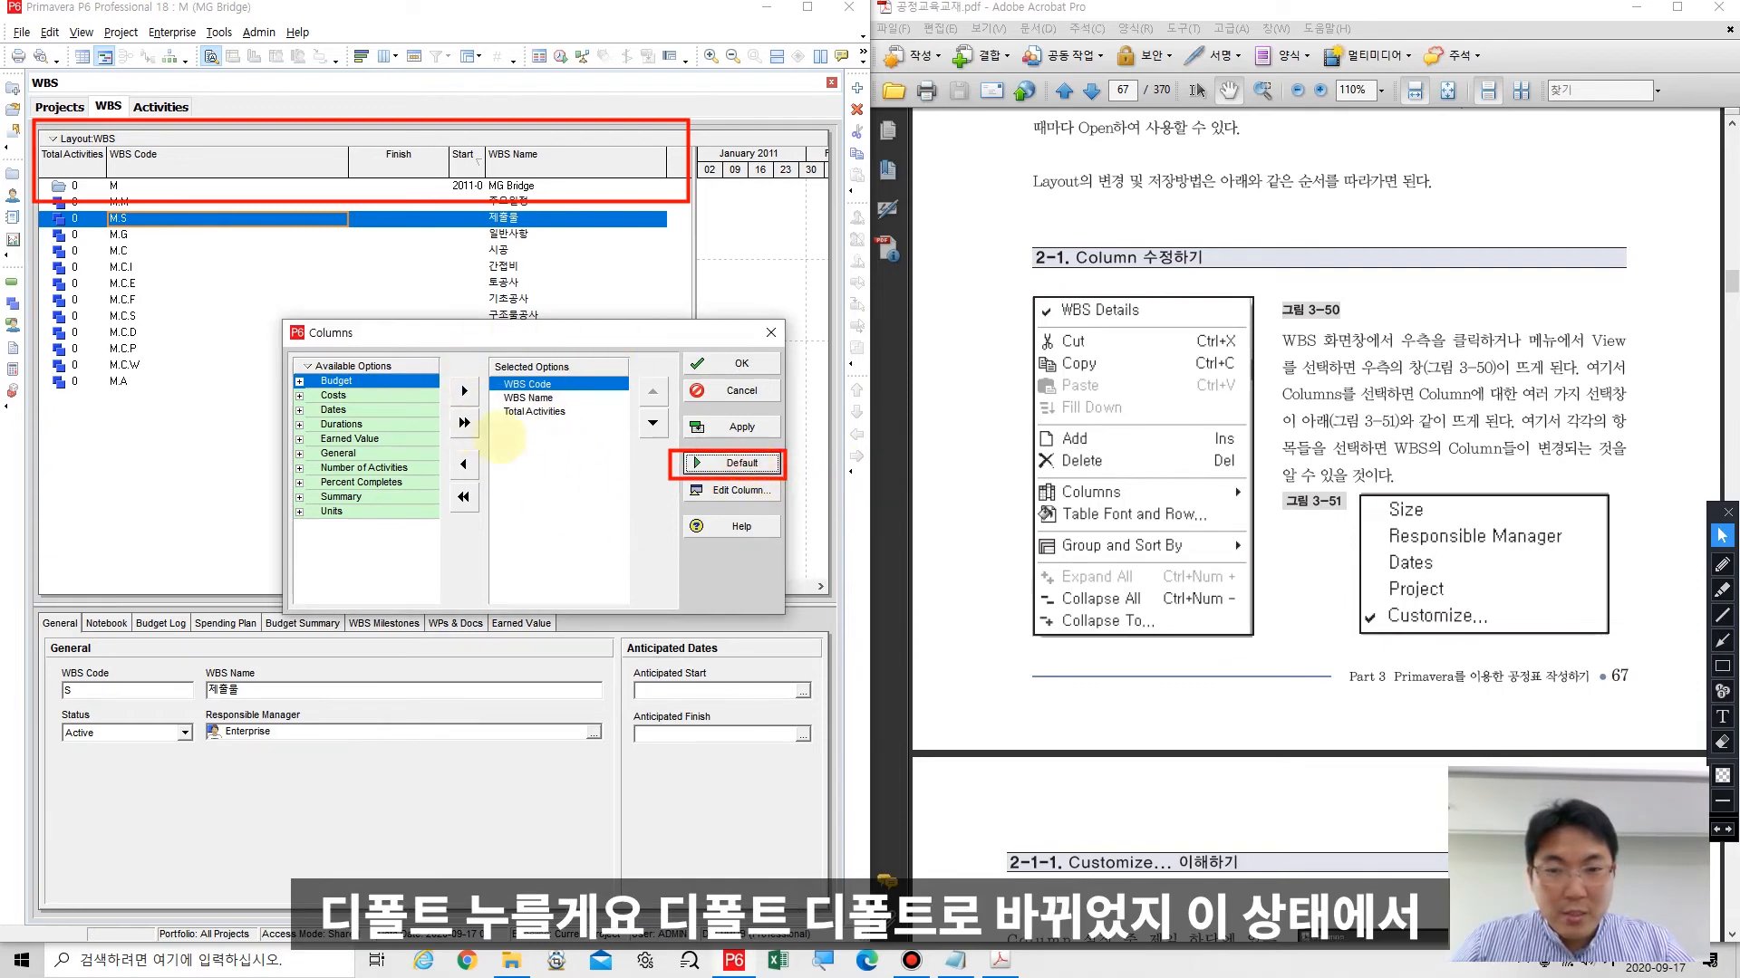
pyautogui.click(741, 427)
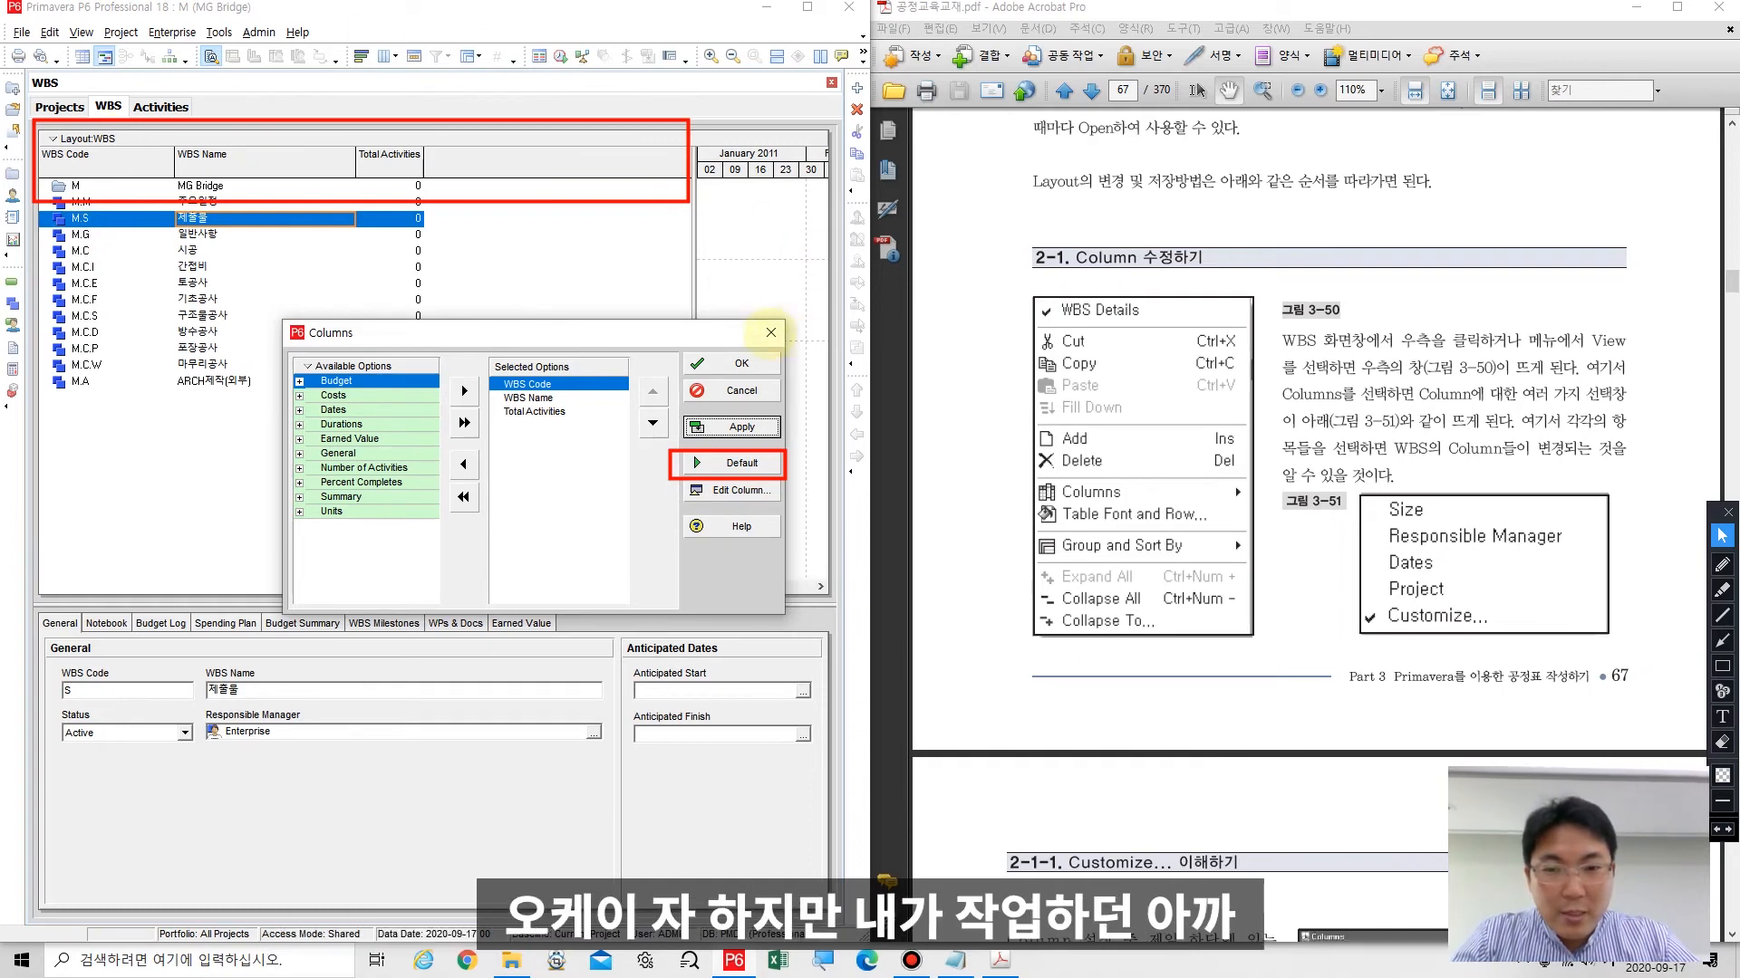
pyautogui.click(741, 363)
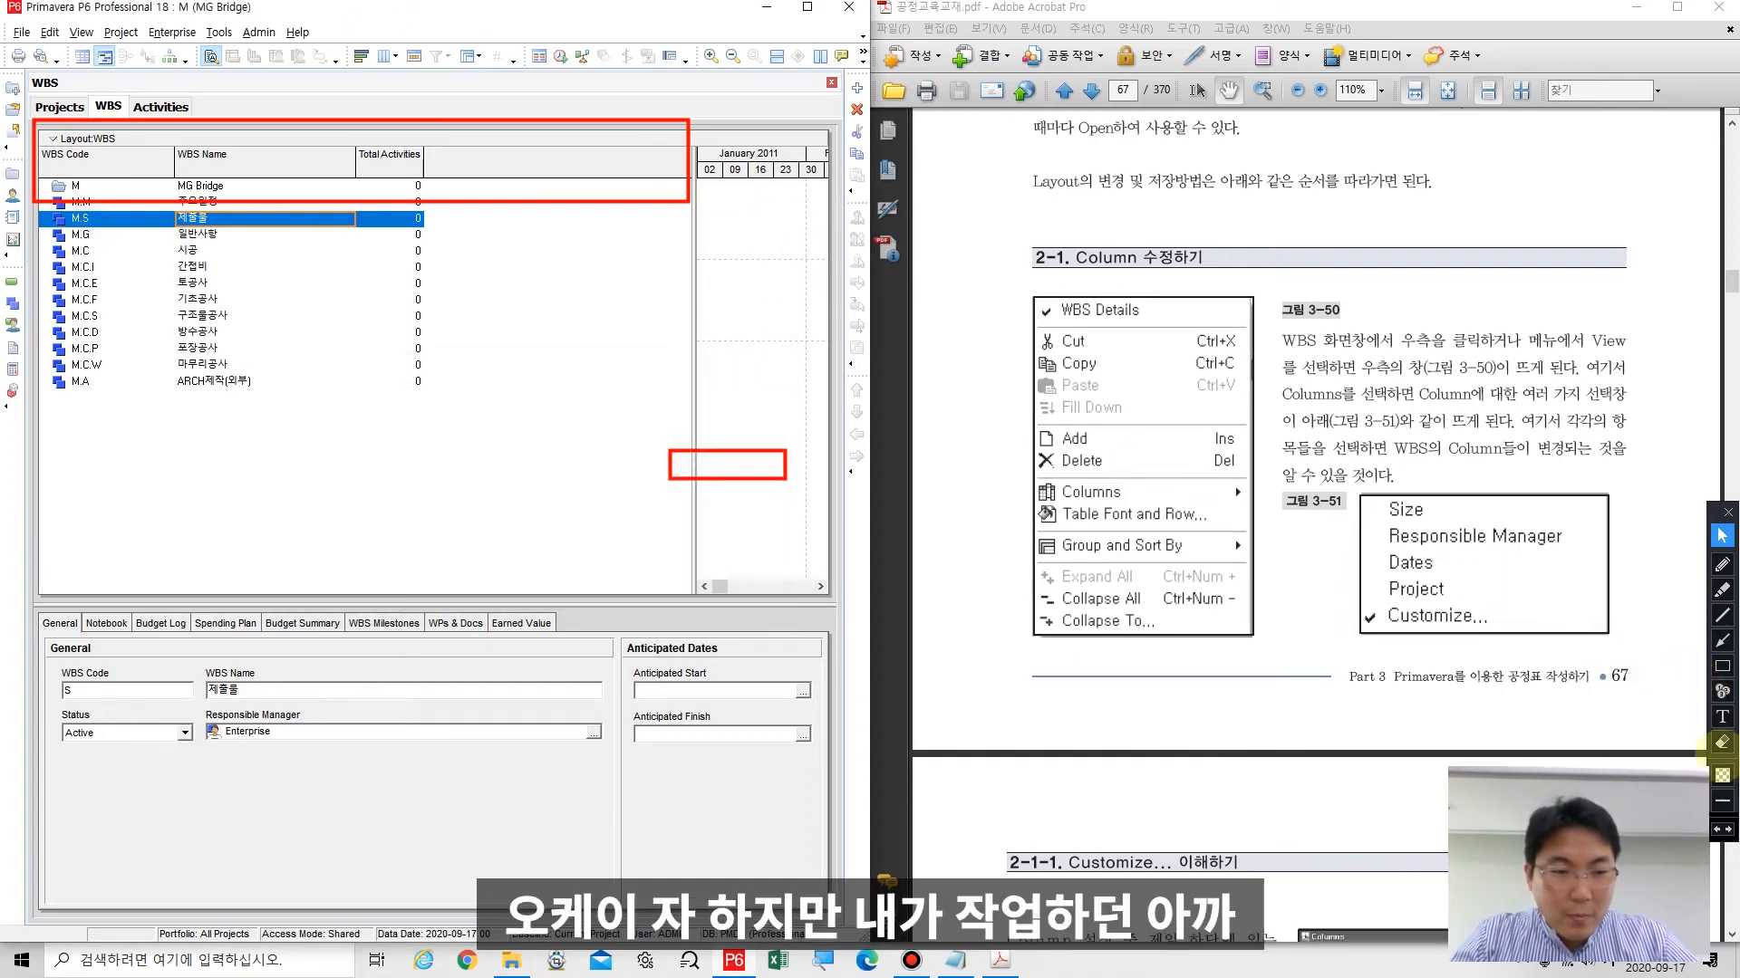
pyautogui.click(1721, 742)
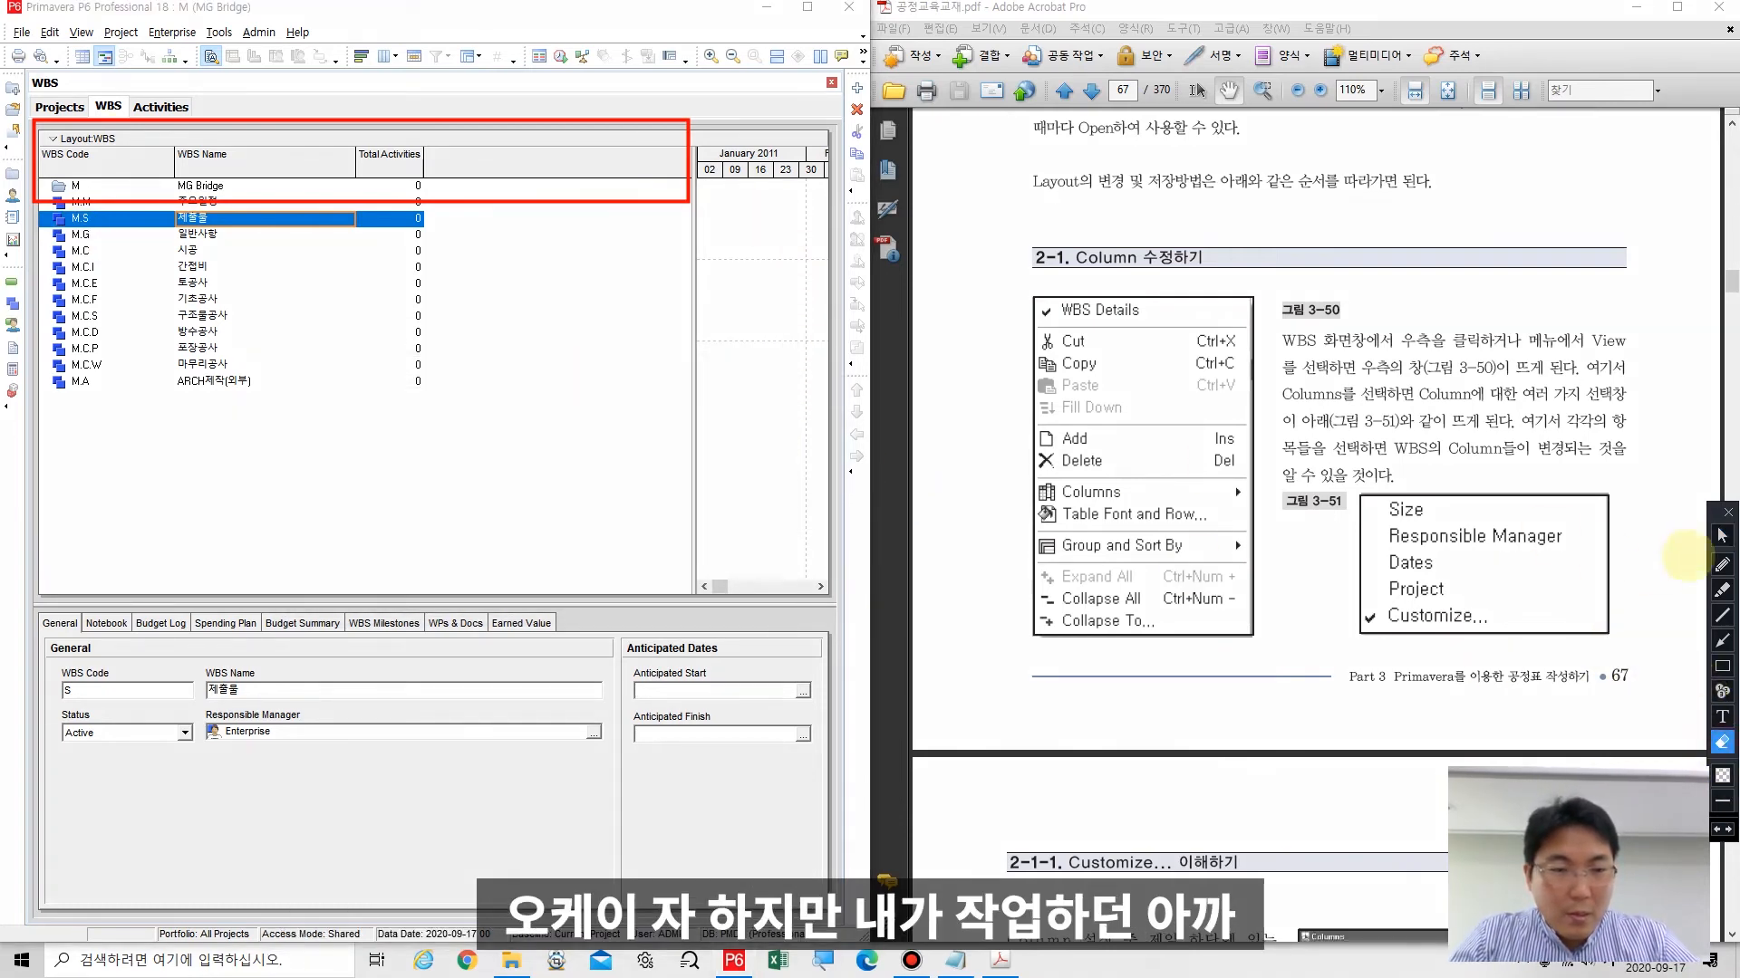
pyautogui.click(1721, 535)
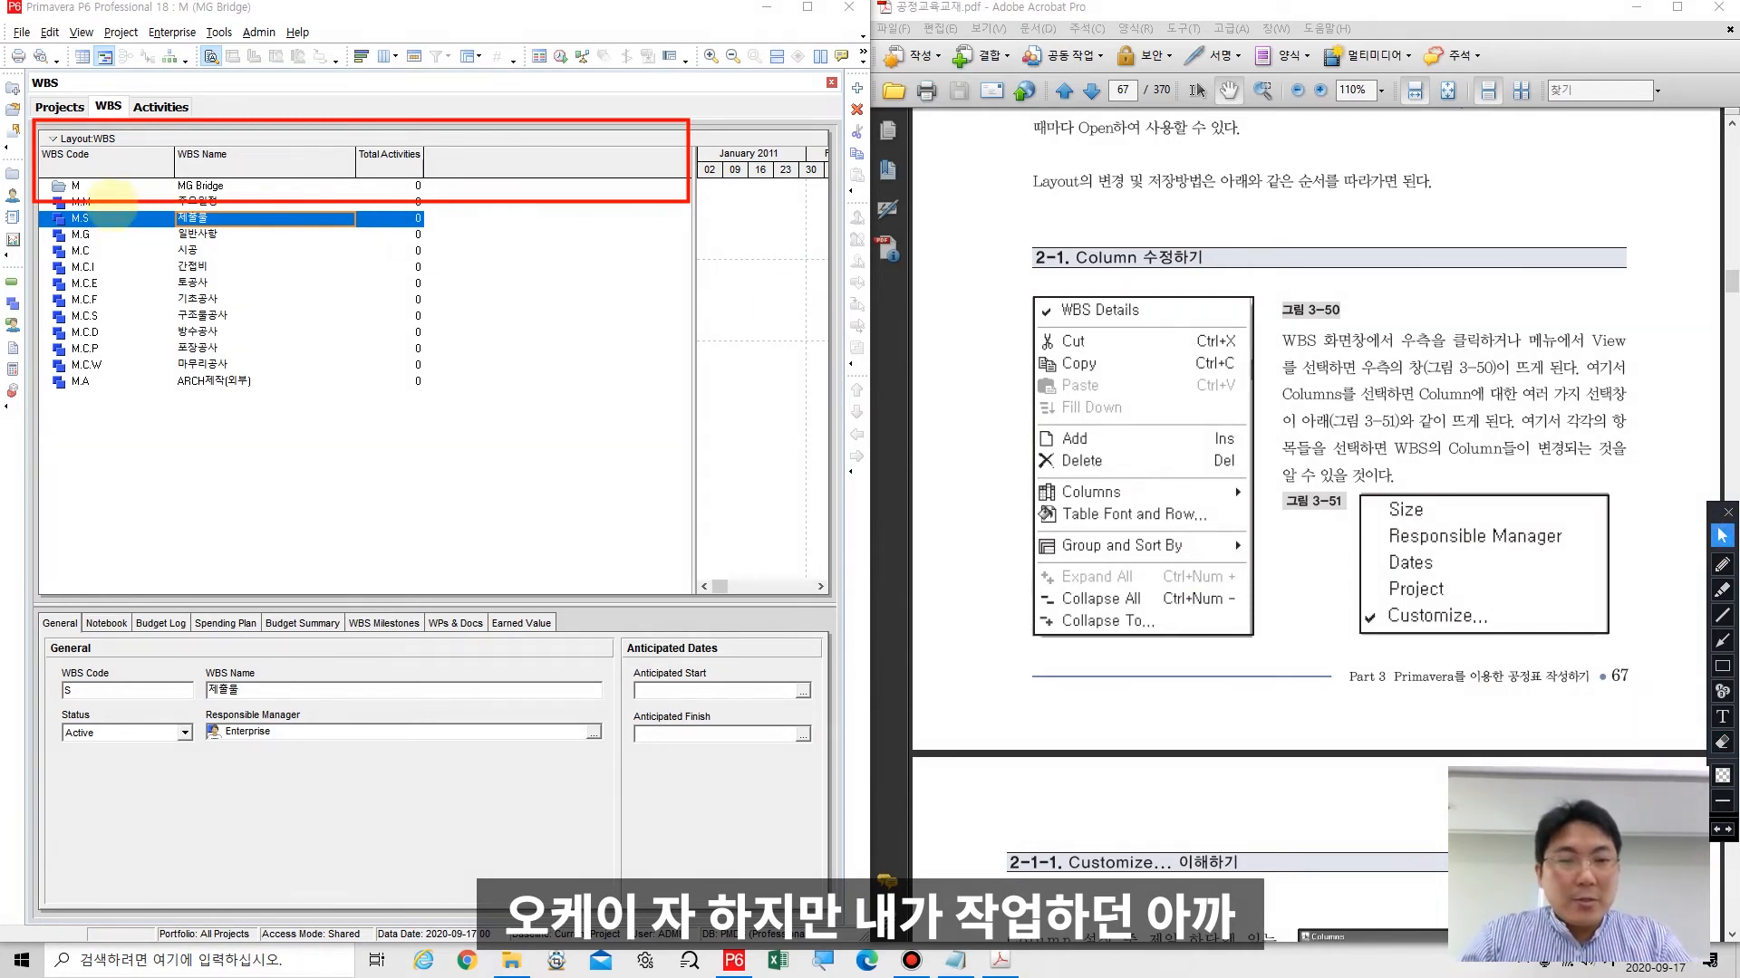
# Step: Bring up the MG BRIDGE WBS diagram in the textbook and re-sort the WBS table by WBS Code into its hierarchy
pyautogui.scroll(10, 1395, 385)
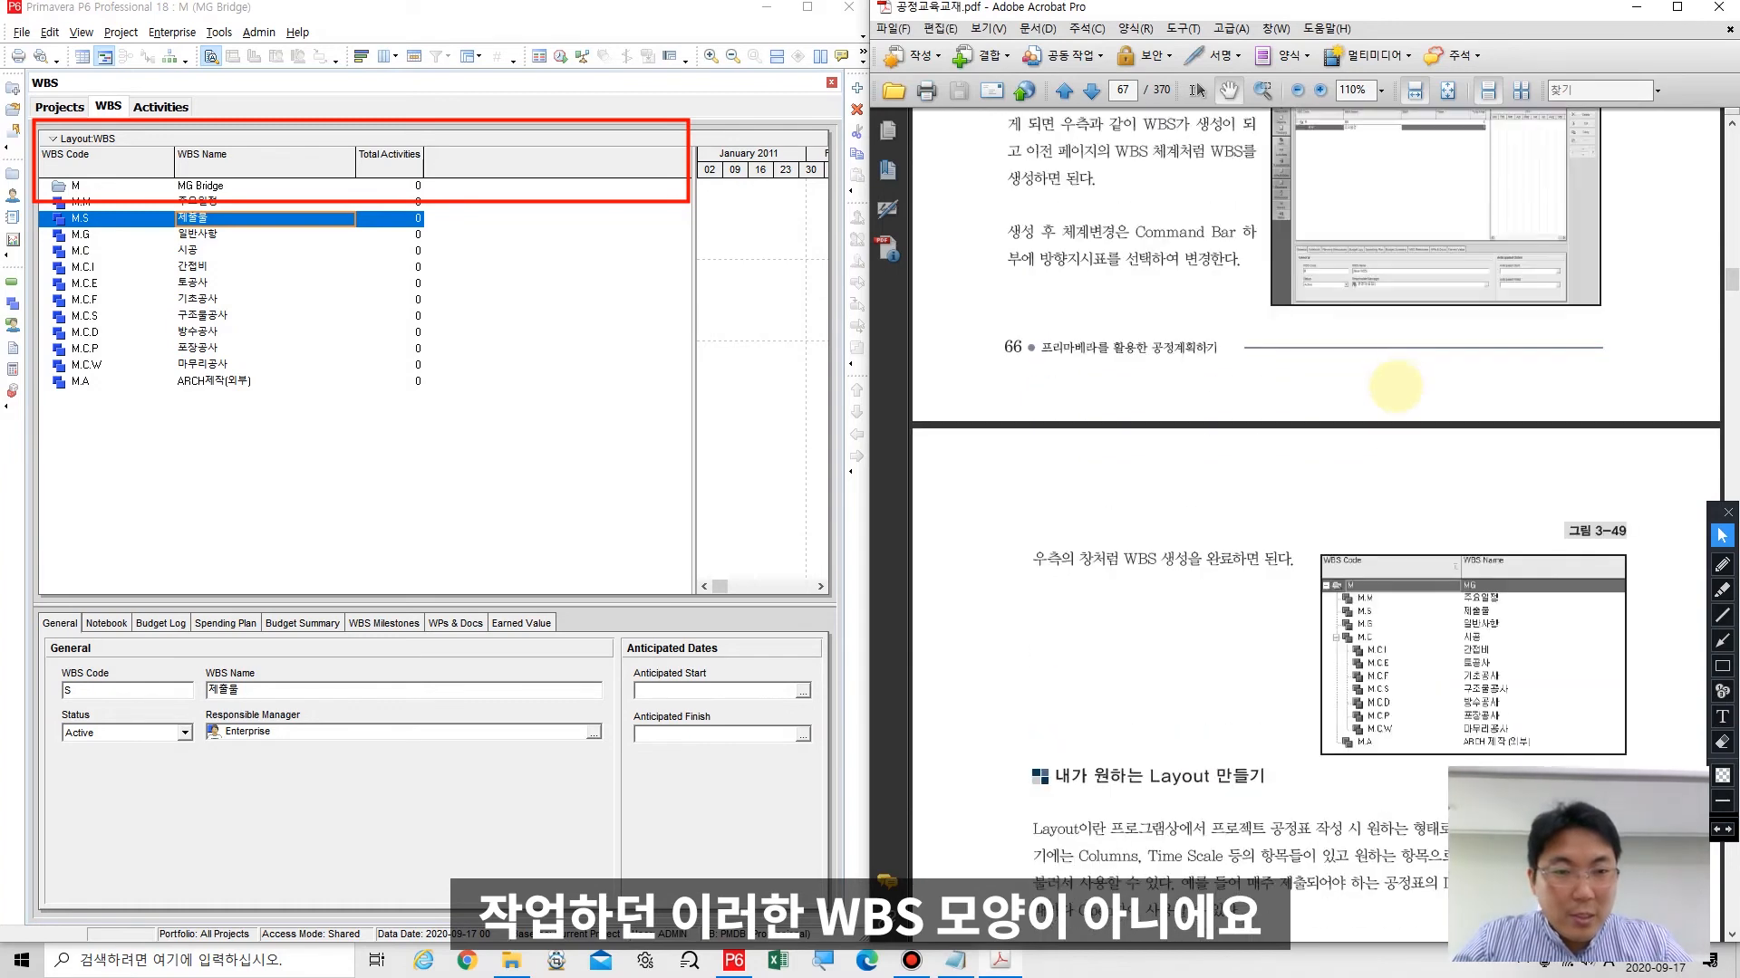
pyautogui.scroll(15, 1396, 385)
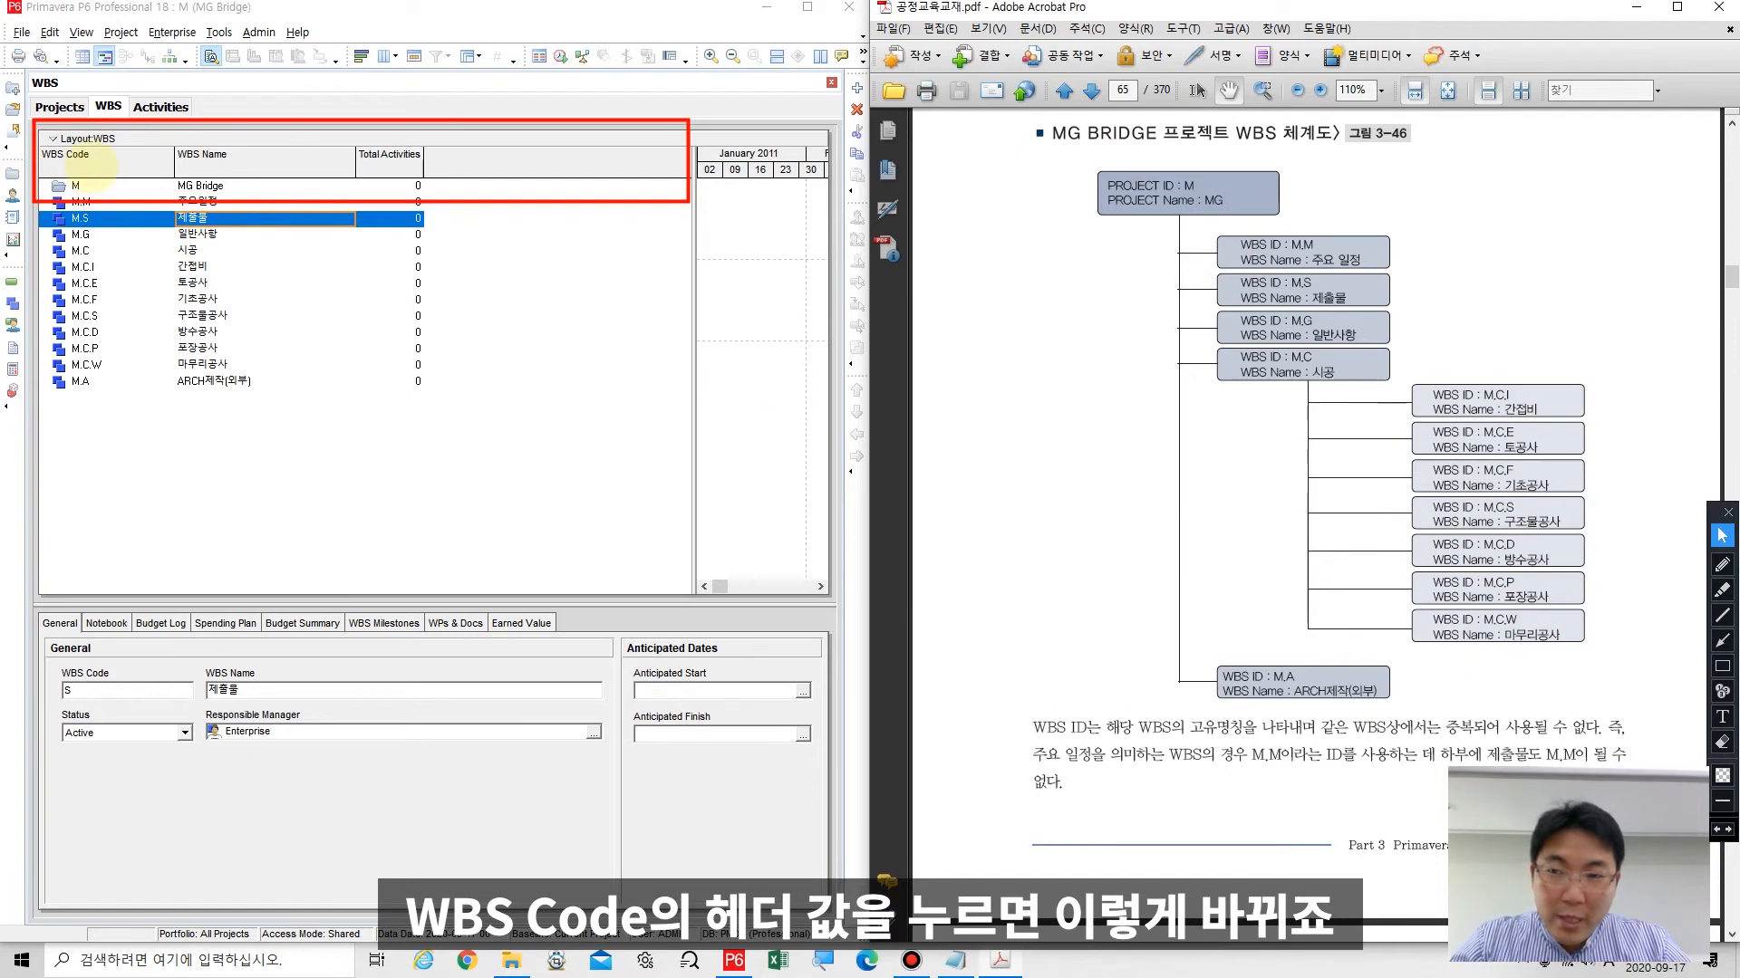
pyautogui.click(101, 165)
pyautogui.click(102, 166)
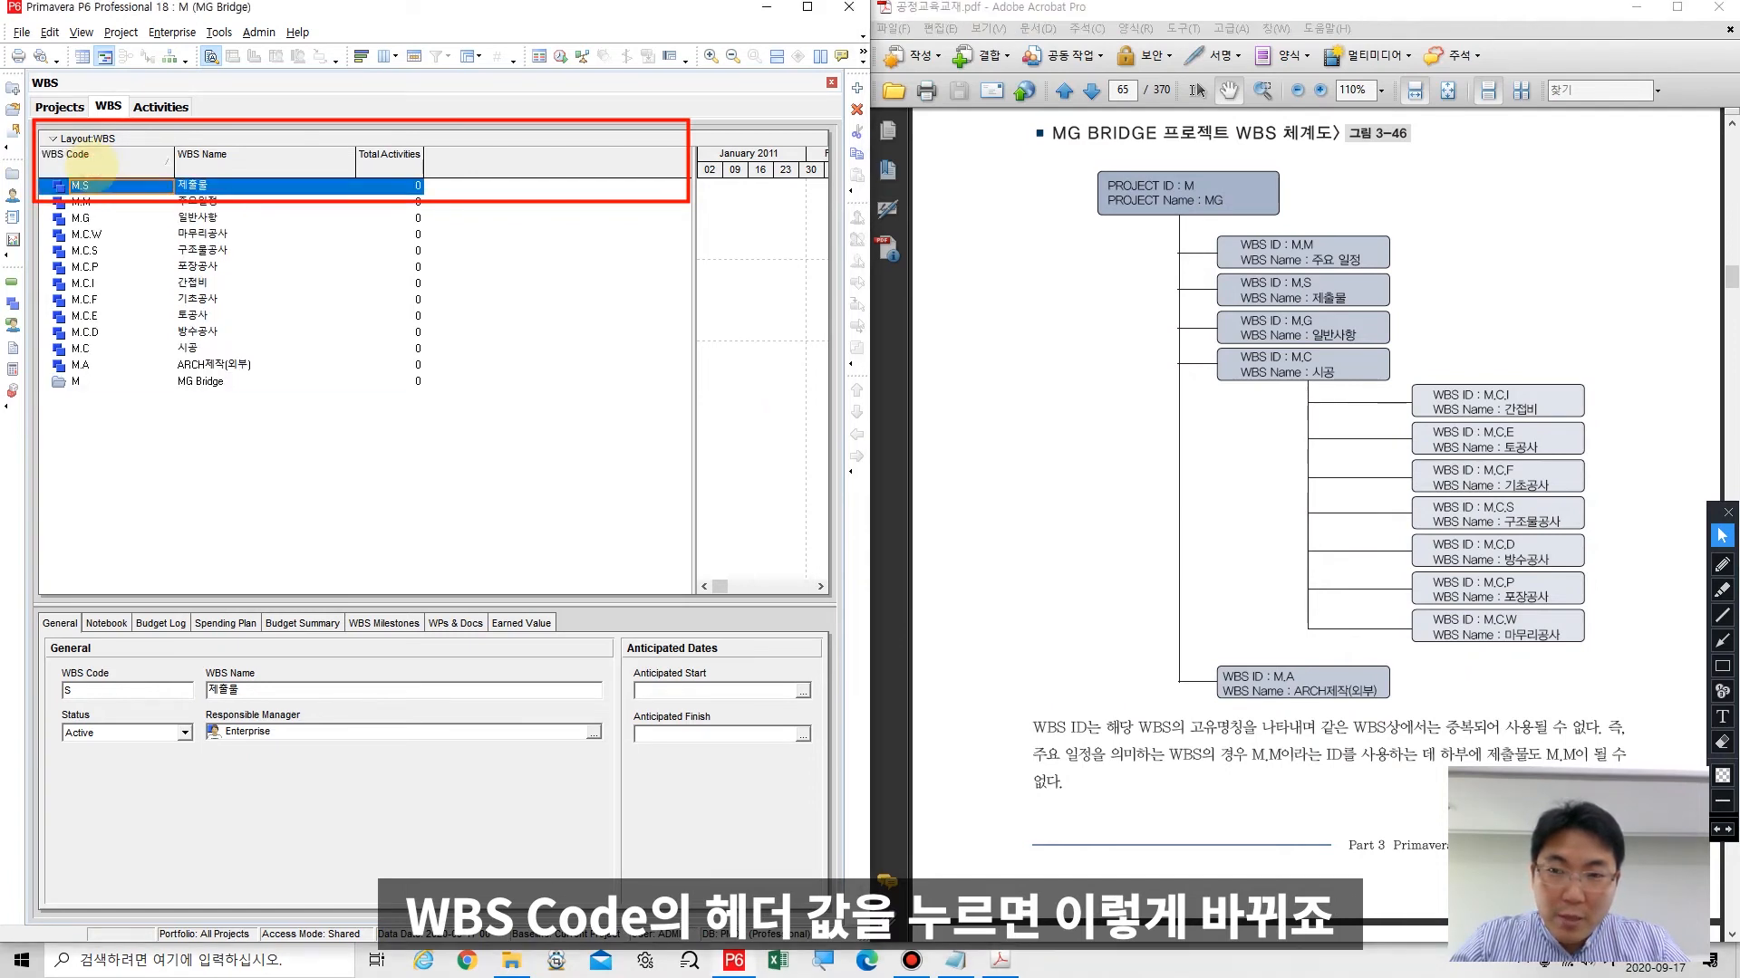
pyautogui.click(102, 166)
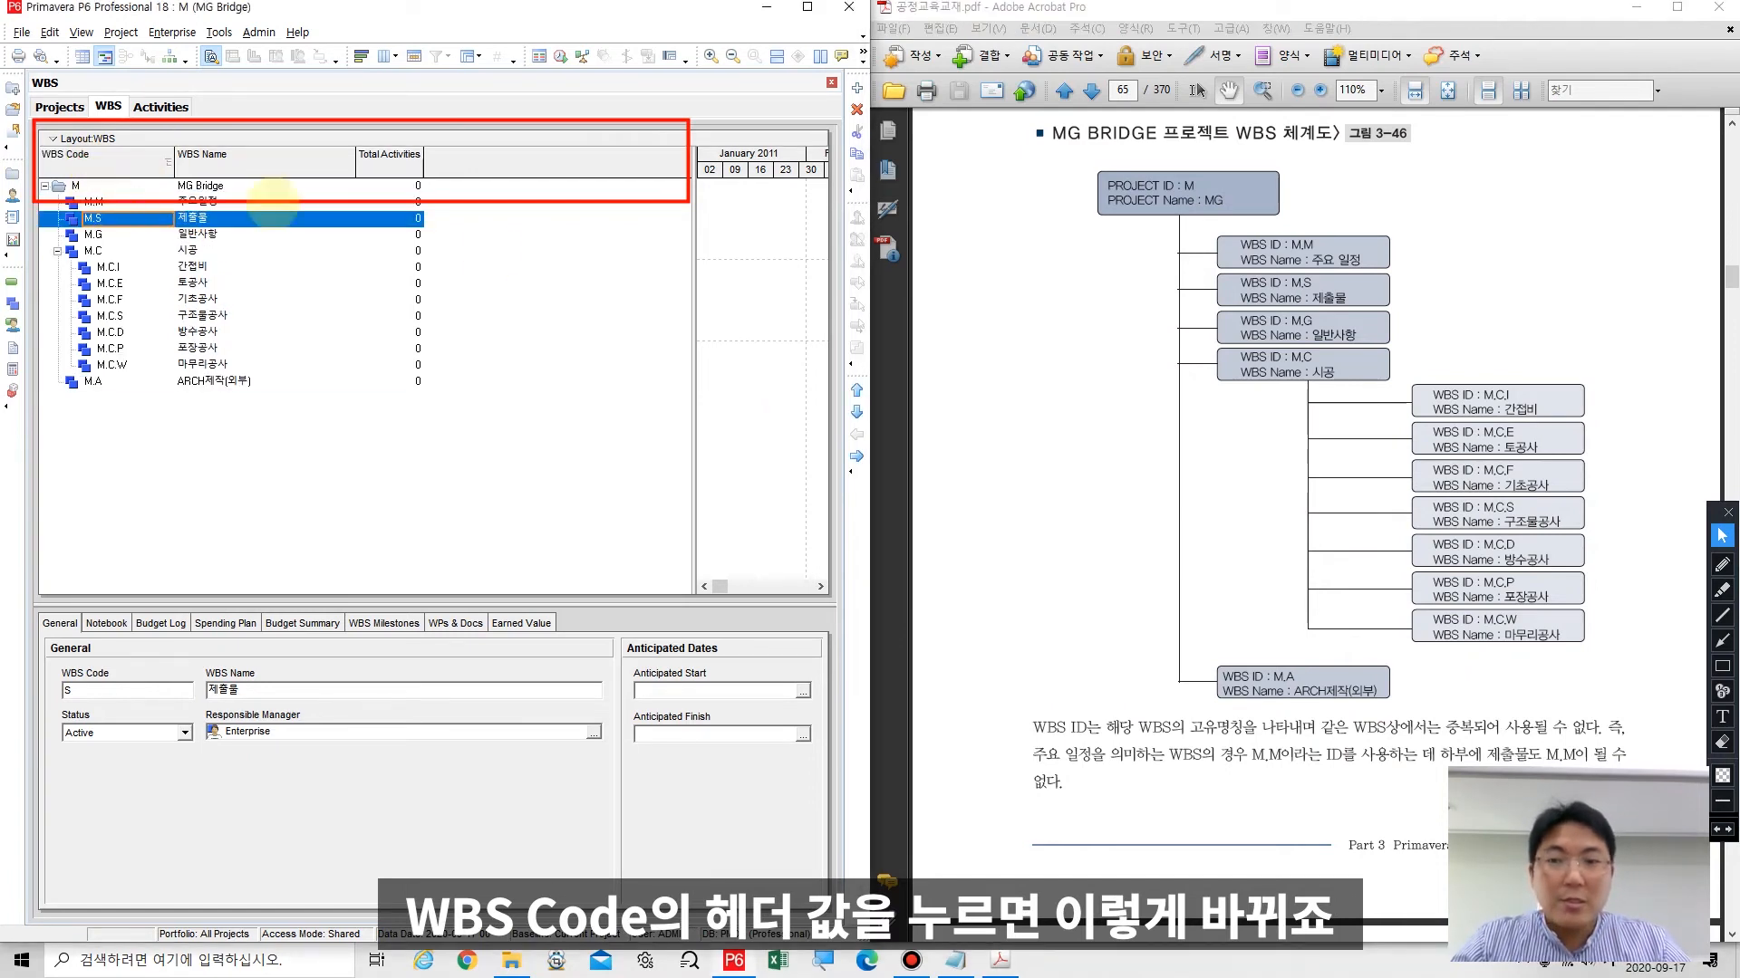
# Step: Erase the red frame around the table header and widen the WBS Code column
pyautogui.click(1722, 743)
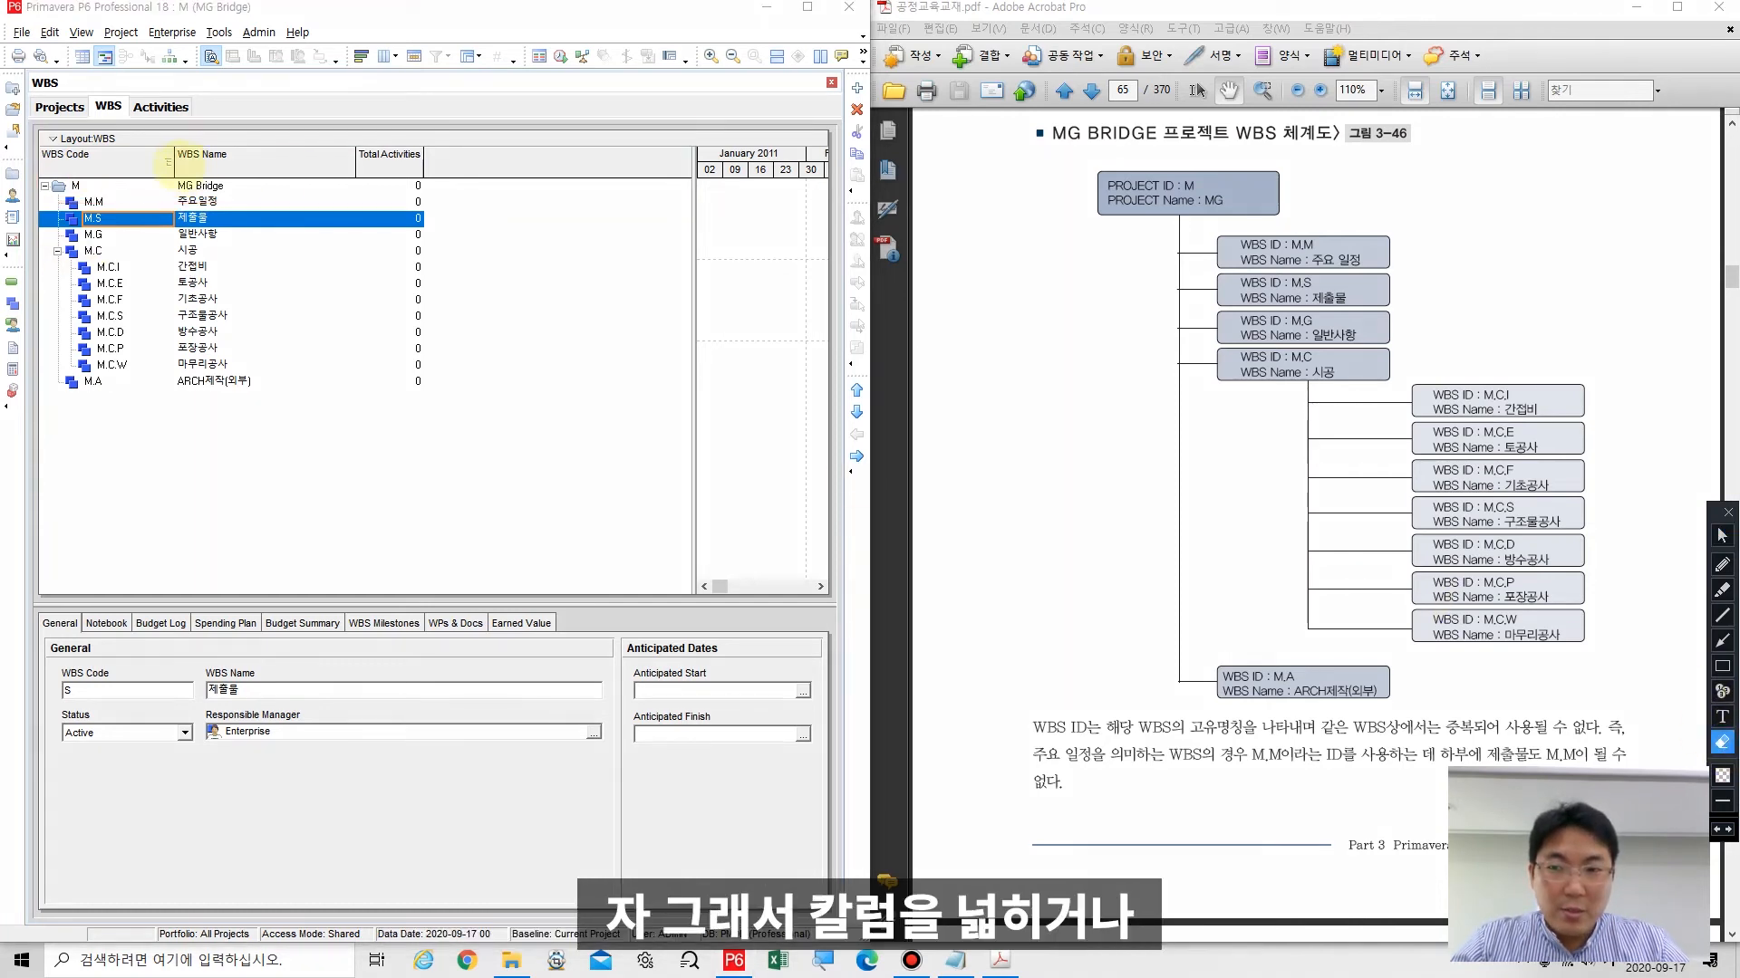
pyautogui.click(1722, 535)
pyautogui.moveTo(173, 161); pyautogui.dragTo(213, 162)
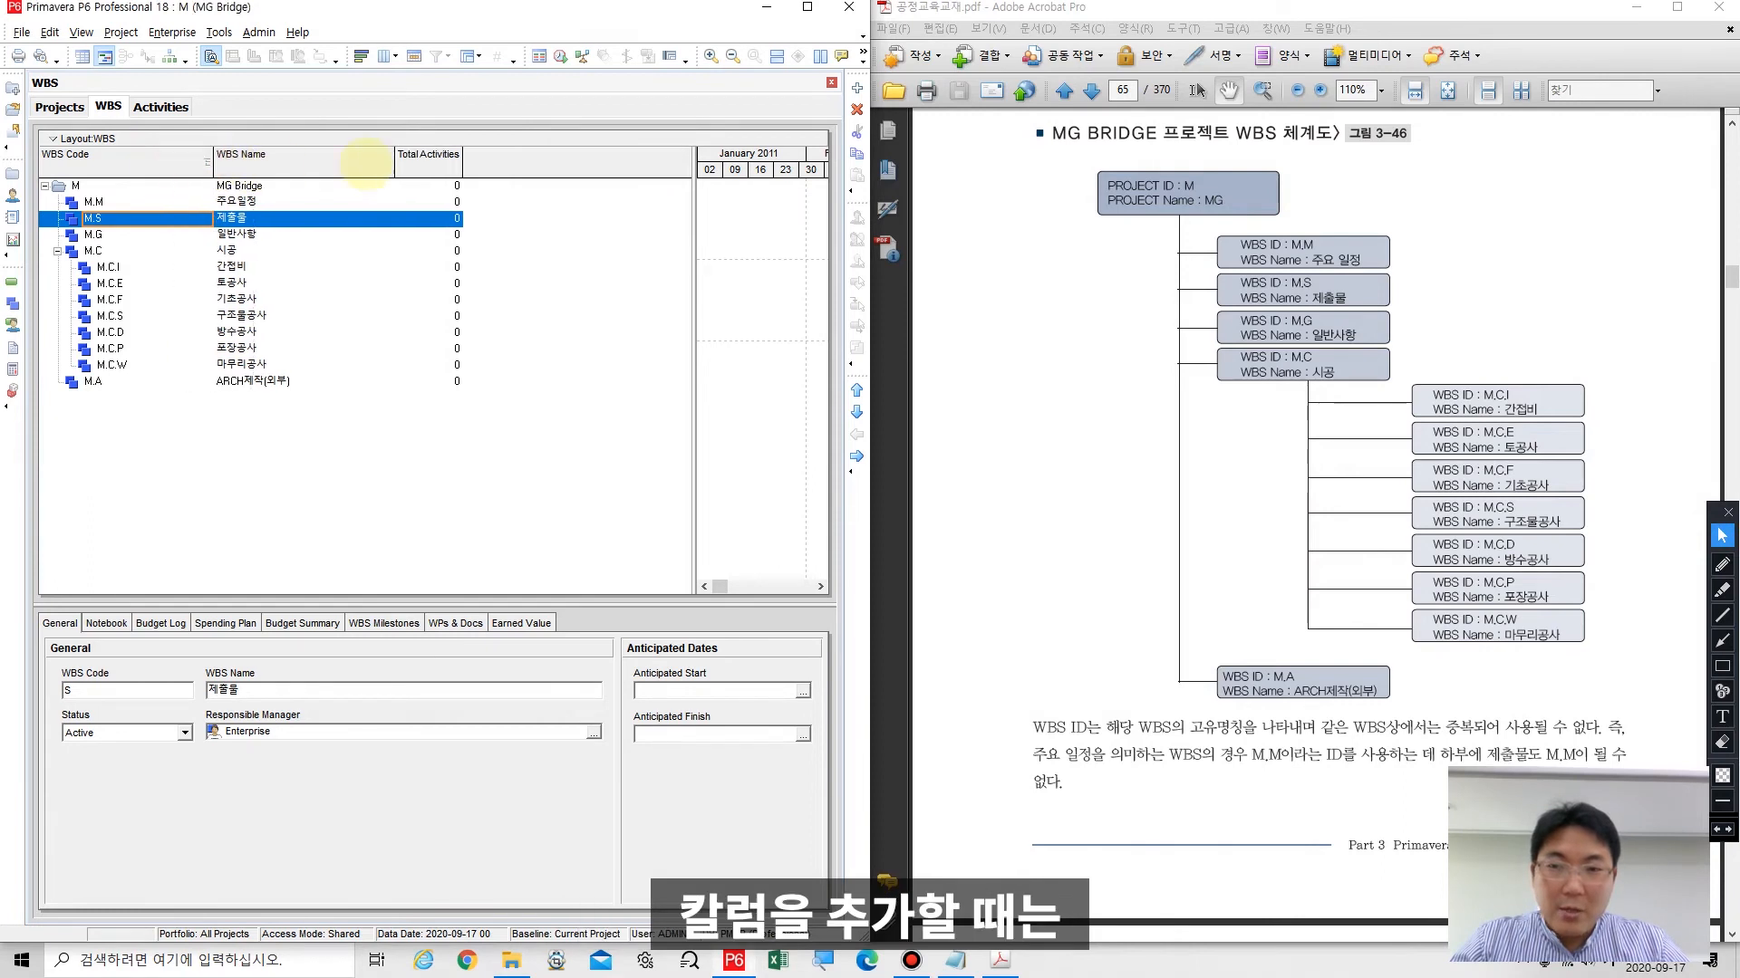
# Step: View the column options available for the WBS table, then dismiss them without choosing one
pyautogui.rightClick(506, 166)
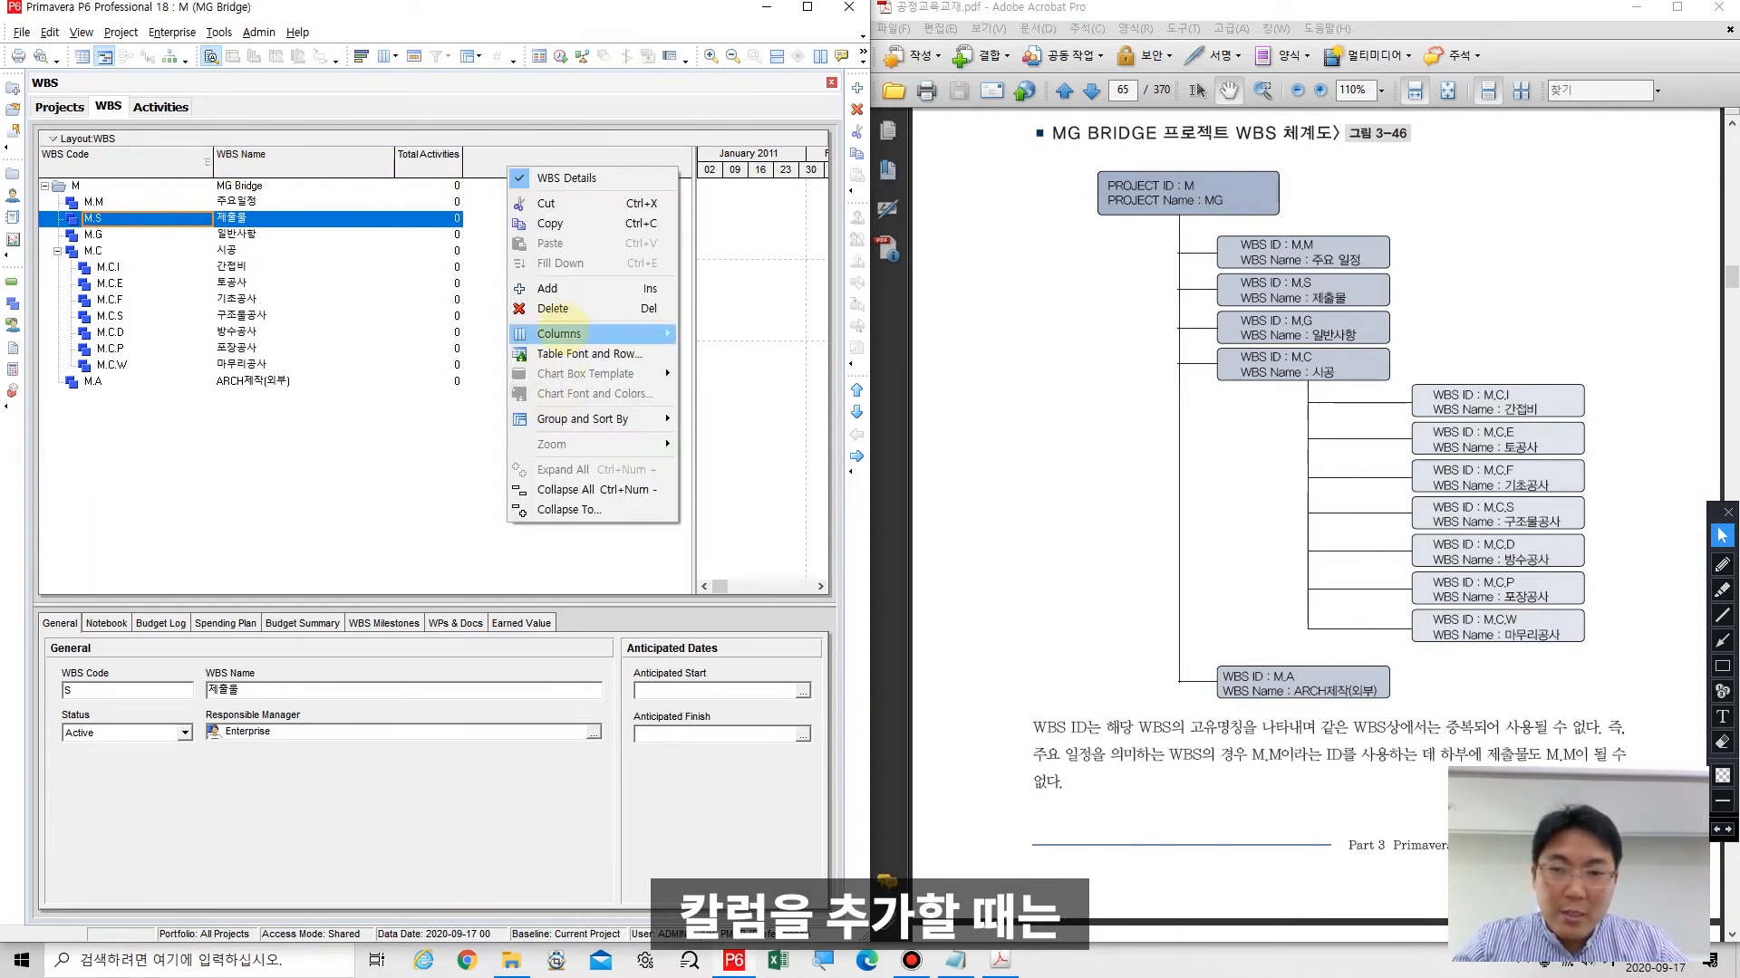
pyautogui.moveTo(600, 332)
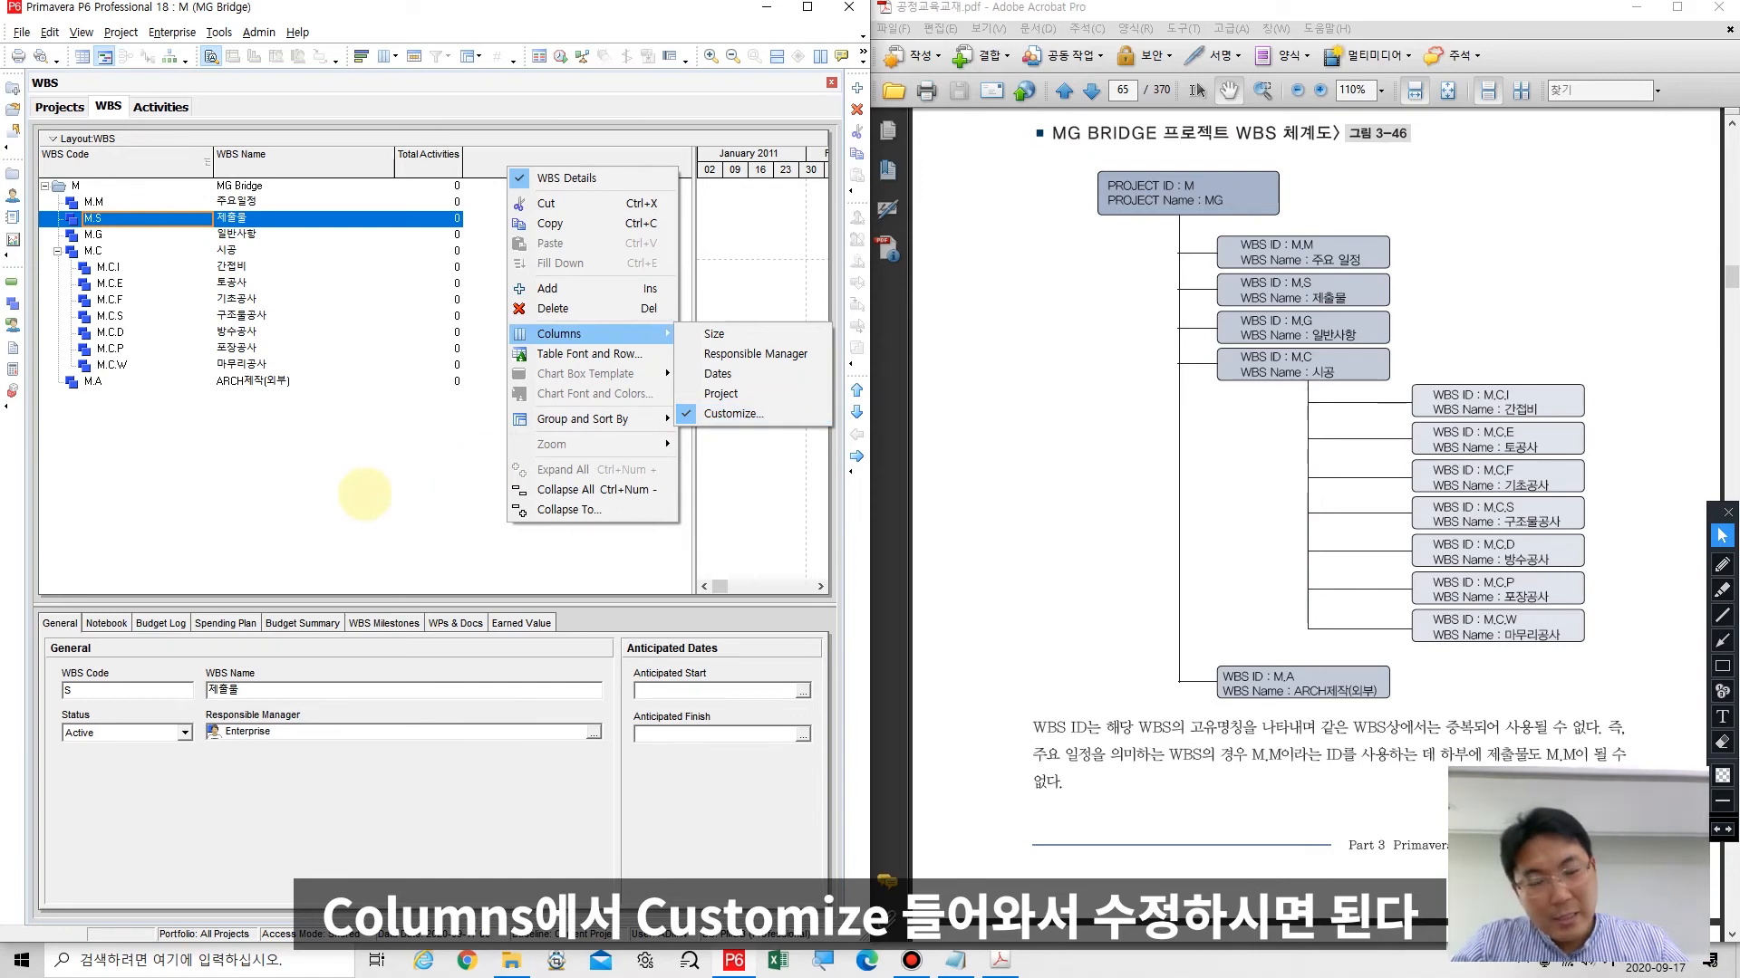
pyautogui.click(364, 494)
# Step: Go through the textbook from the WBS diagram to section 2-1-1 on Customize and the start of 2-2 on Time Scale
pyautogui.click(1262, 549)
pyautogui.scroll(-10, 1255, 534)
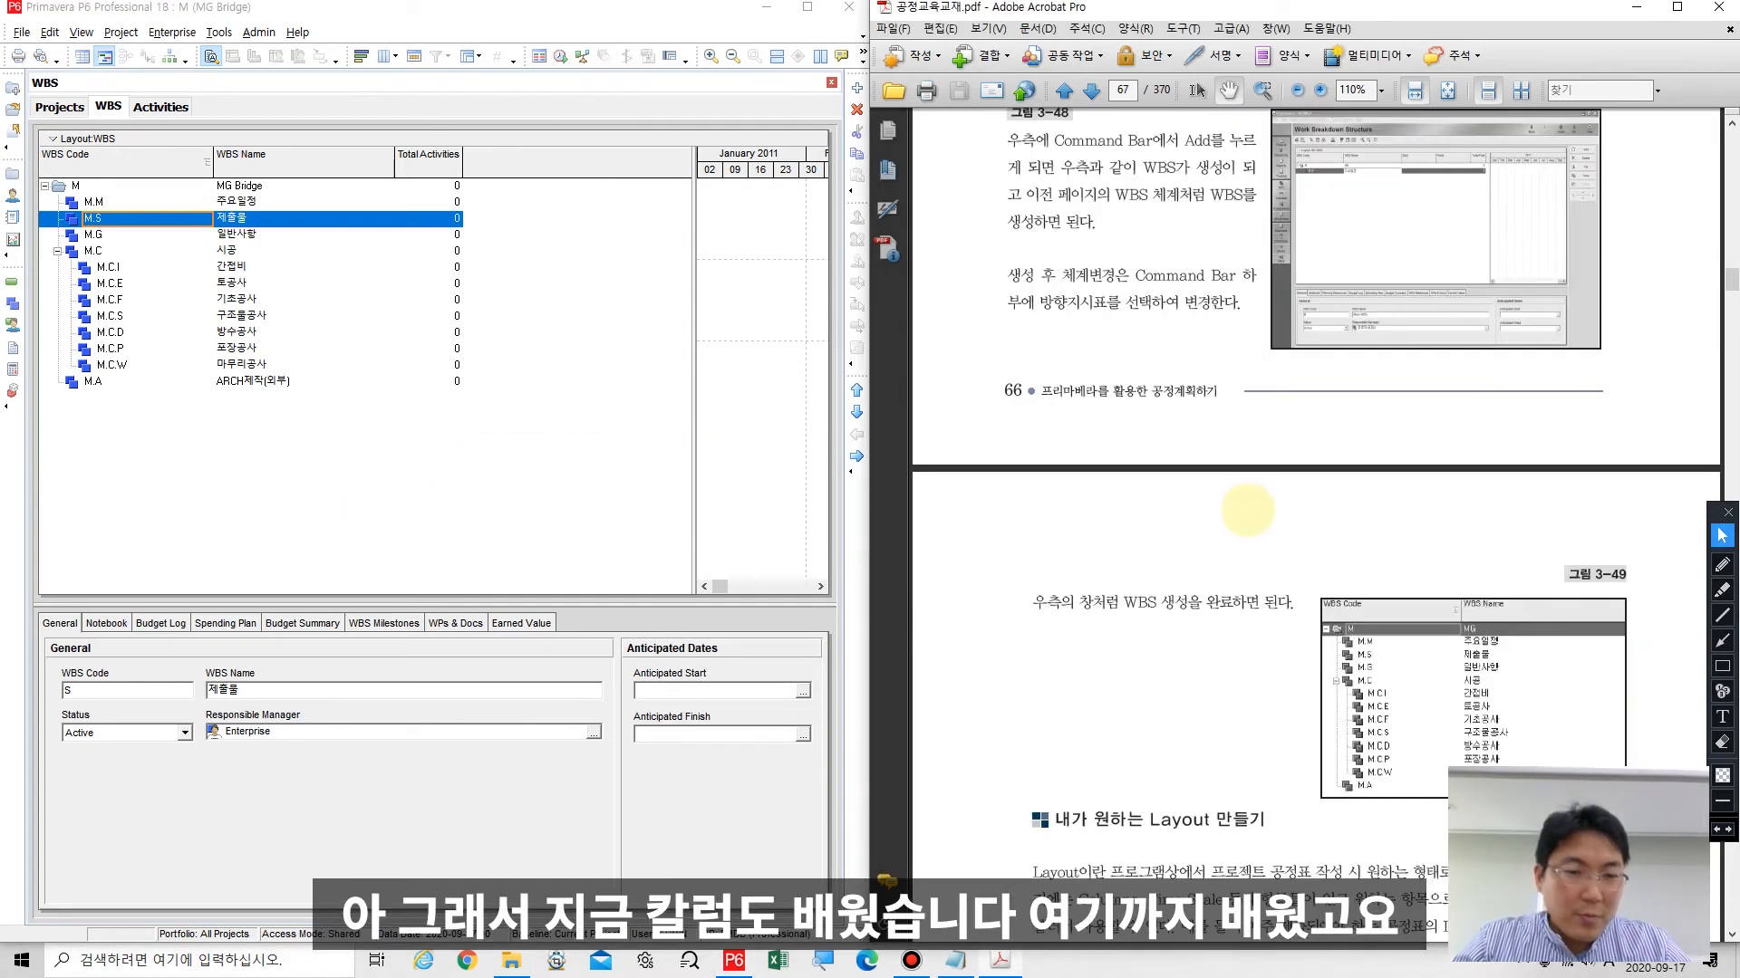
pyautogui.scroll(-4, 1247, 509)
pyautogui.scroll(-4, 1449, 389)
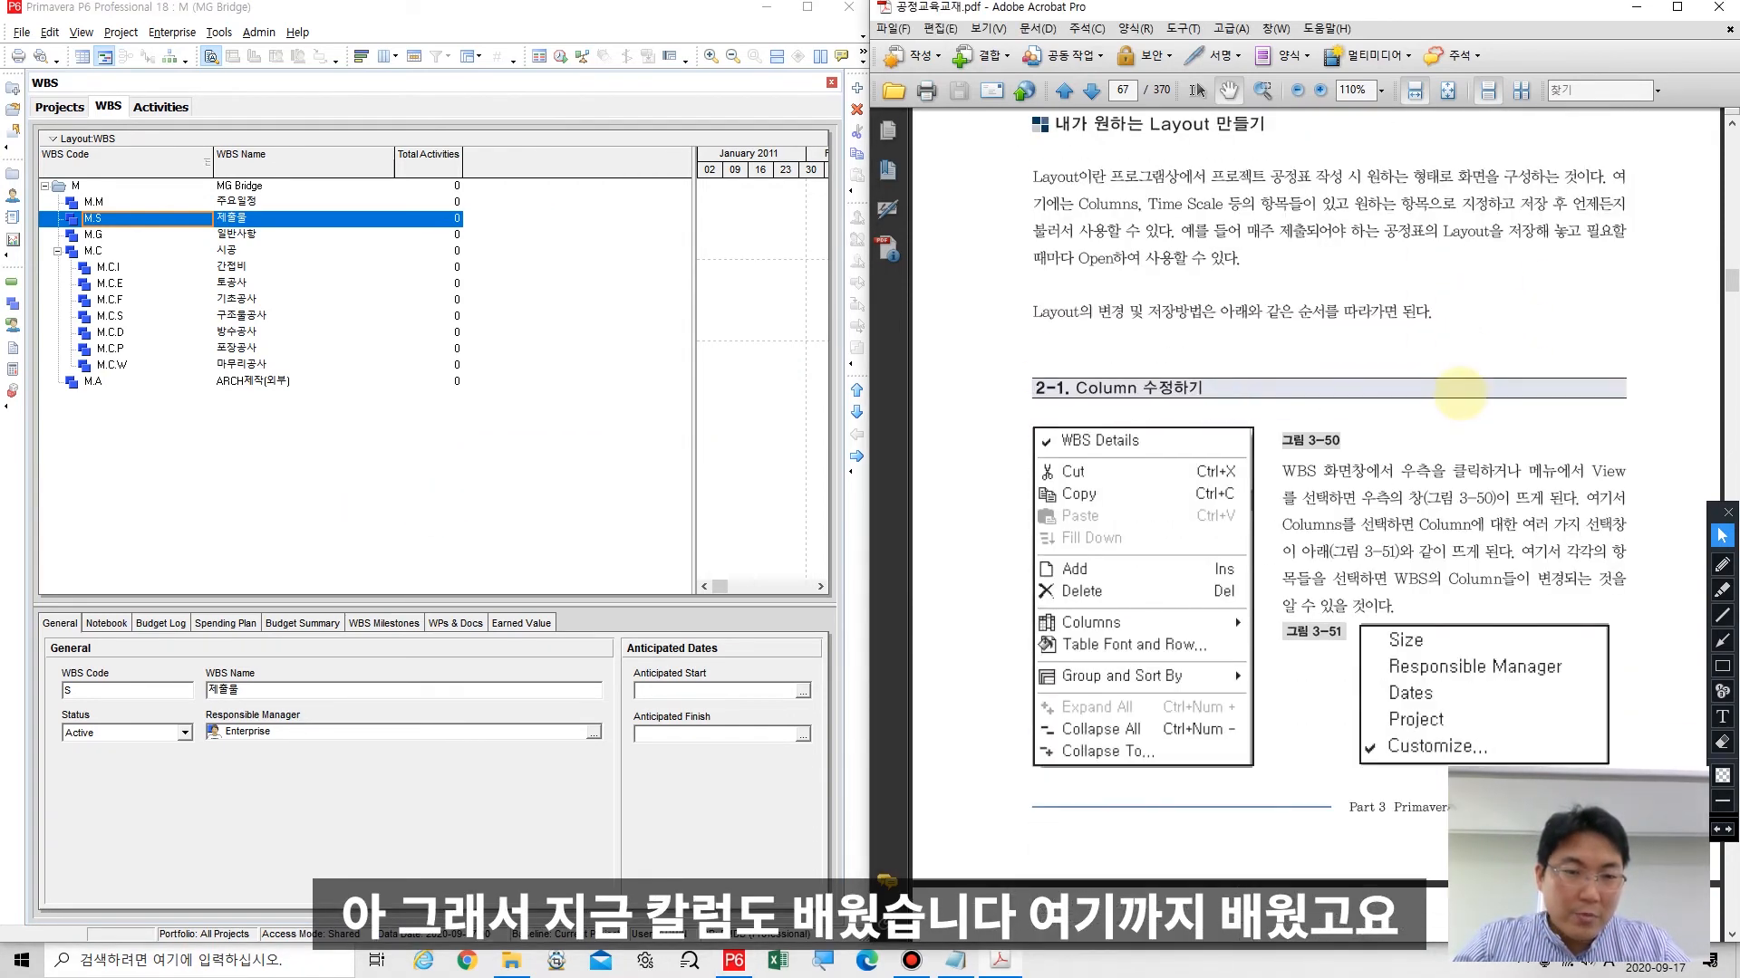
pyautogui.scroll(-10, 1459, 398)
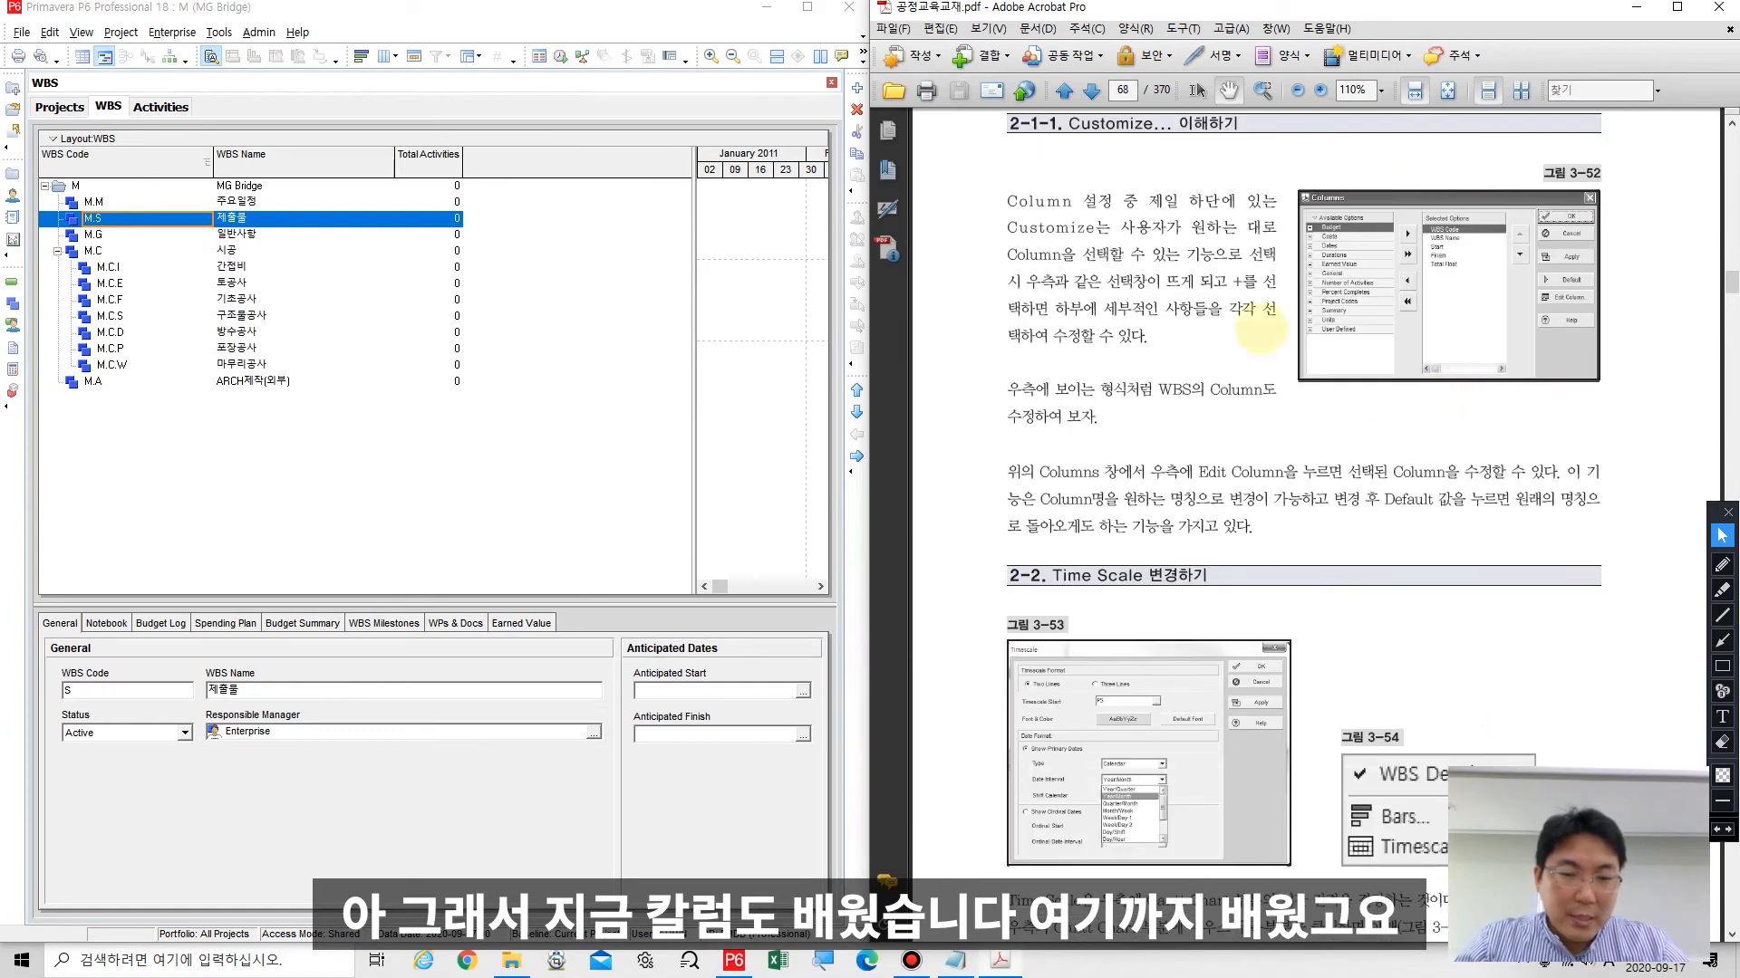
pyautogui.scroll(2, 1436, 372)
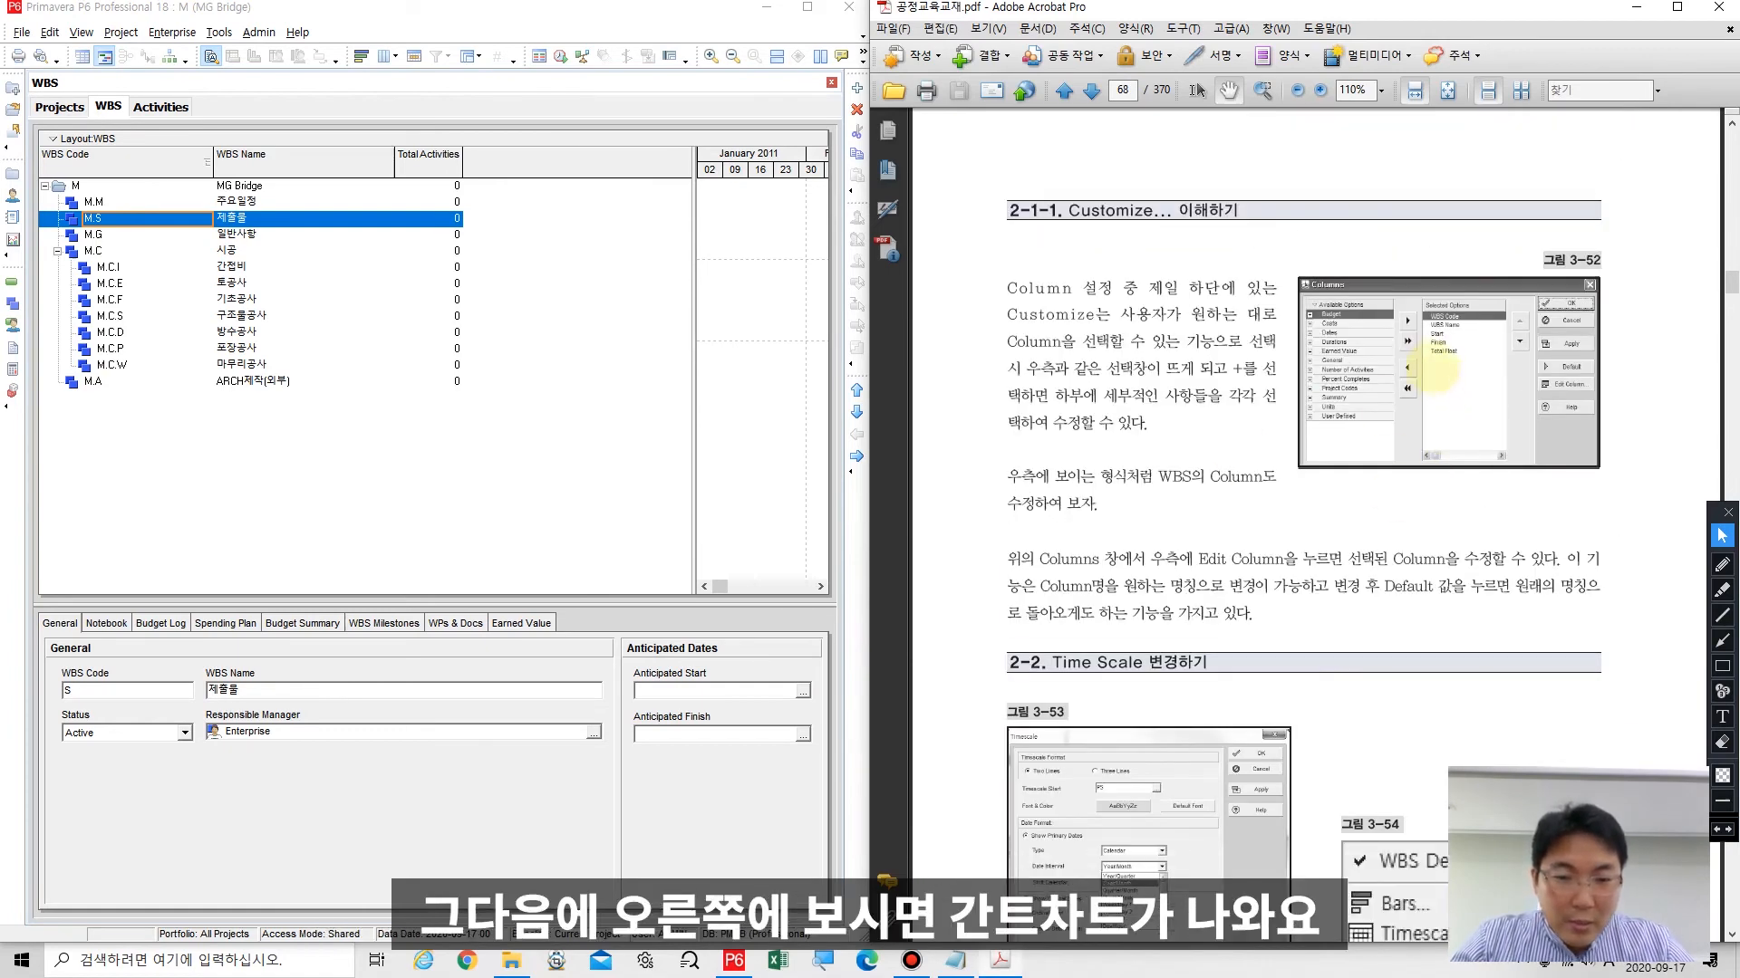
# Step: Narrow the WBS table to about the end of the WBS names to widen the Gantt chart, and slightly enlarge the upper pane
pyautogui.click(763, 233)
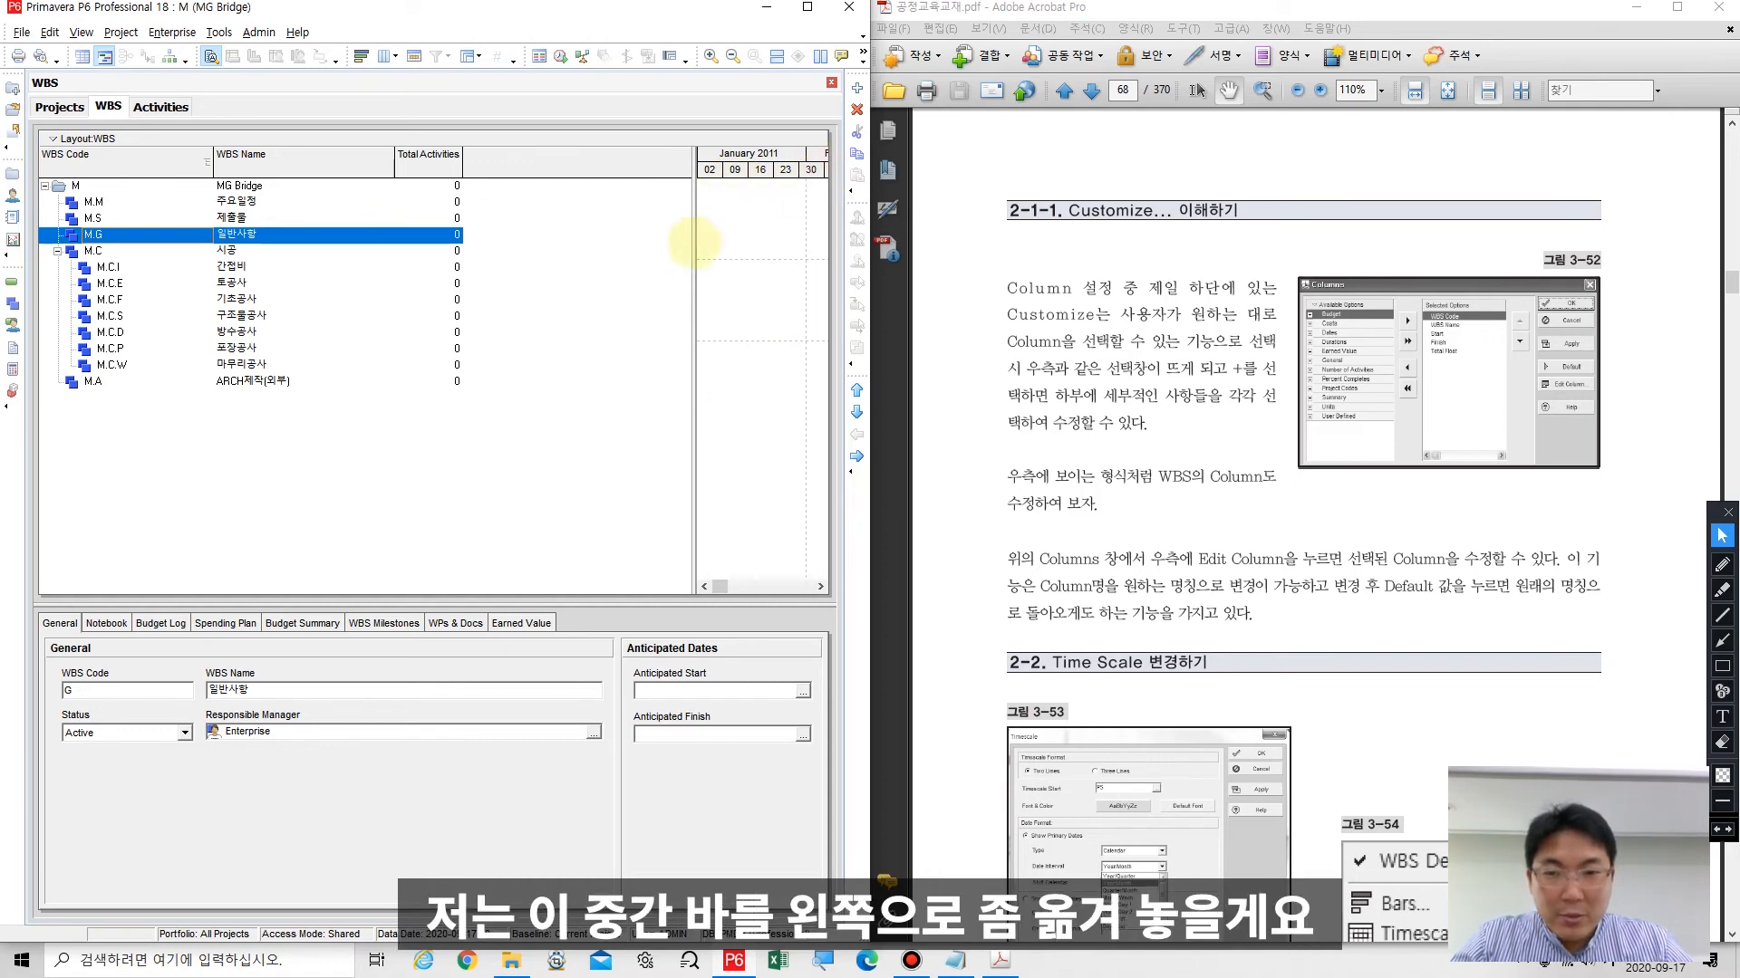
pyautogui.moveTo(694, 243); pyautogui.dragTo(344, 236)
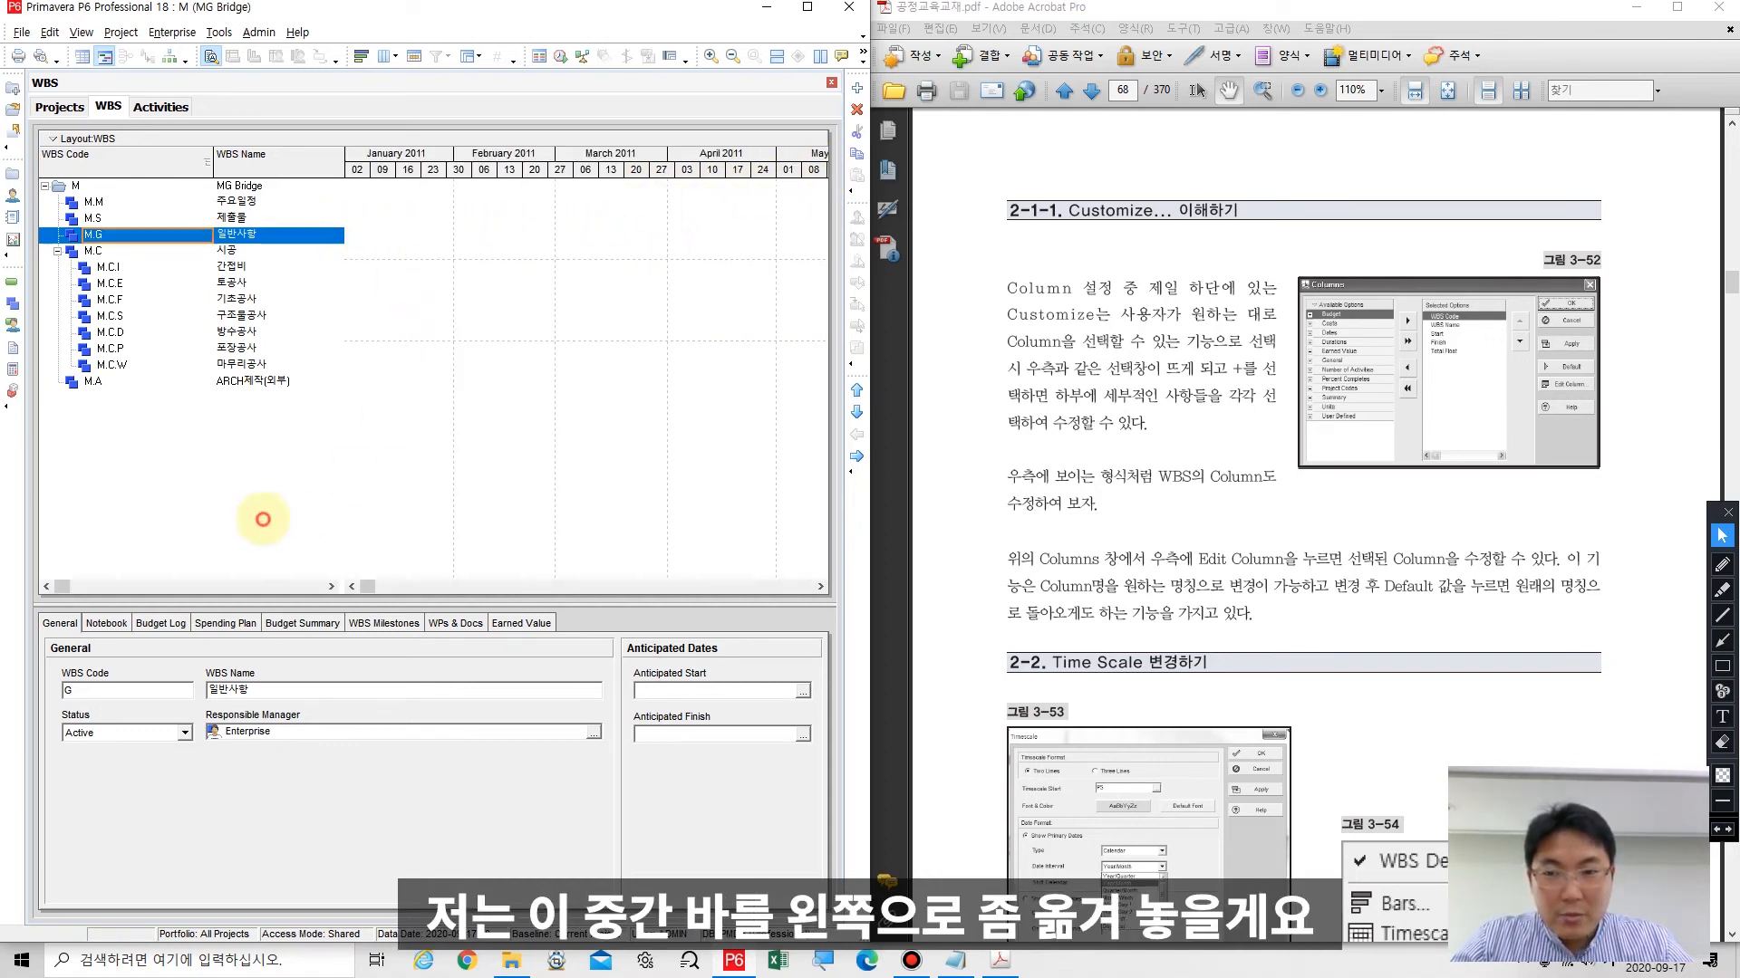
pyautogui.moveTo(397, 605); pyautogui.dragTo(397, 611)
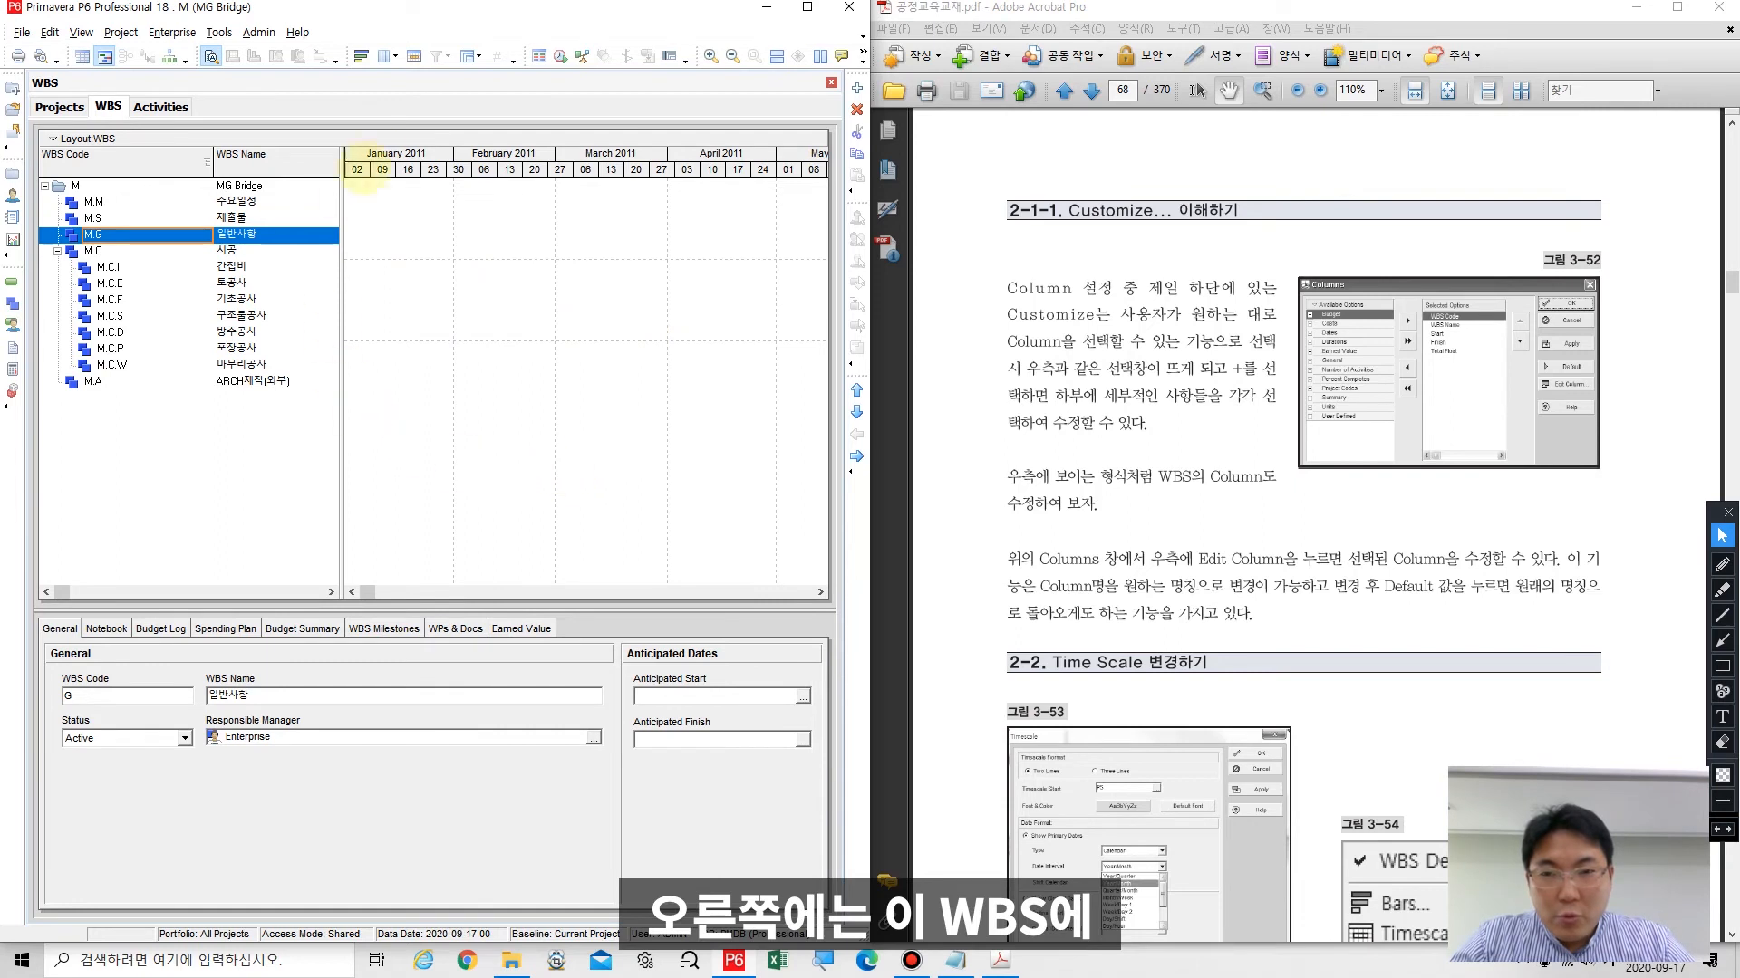
# Step: Step through the WBS elements from M.M down to M.C
pyautogui.click(75, 201)
pyautogui.press('Down')
pyautogui.press('Down')
pyautogui.press('Down')
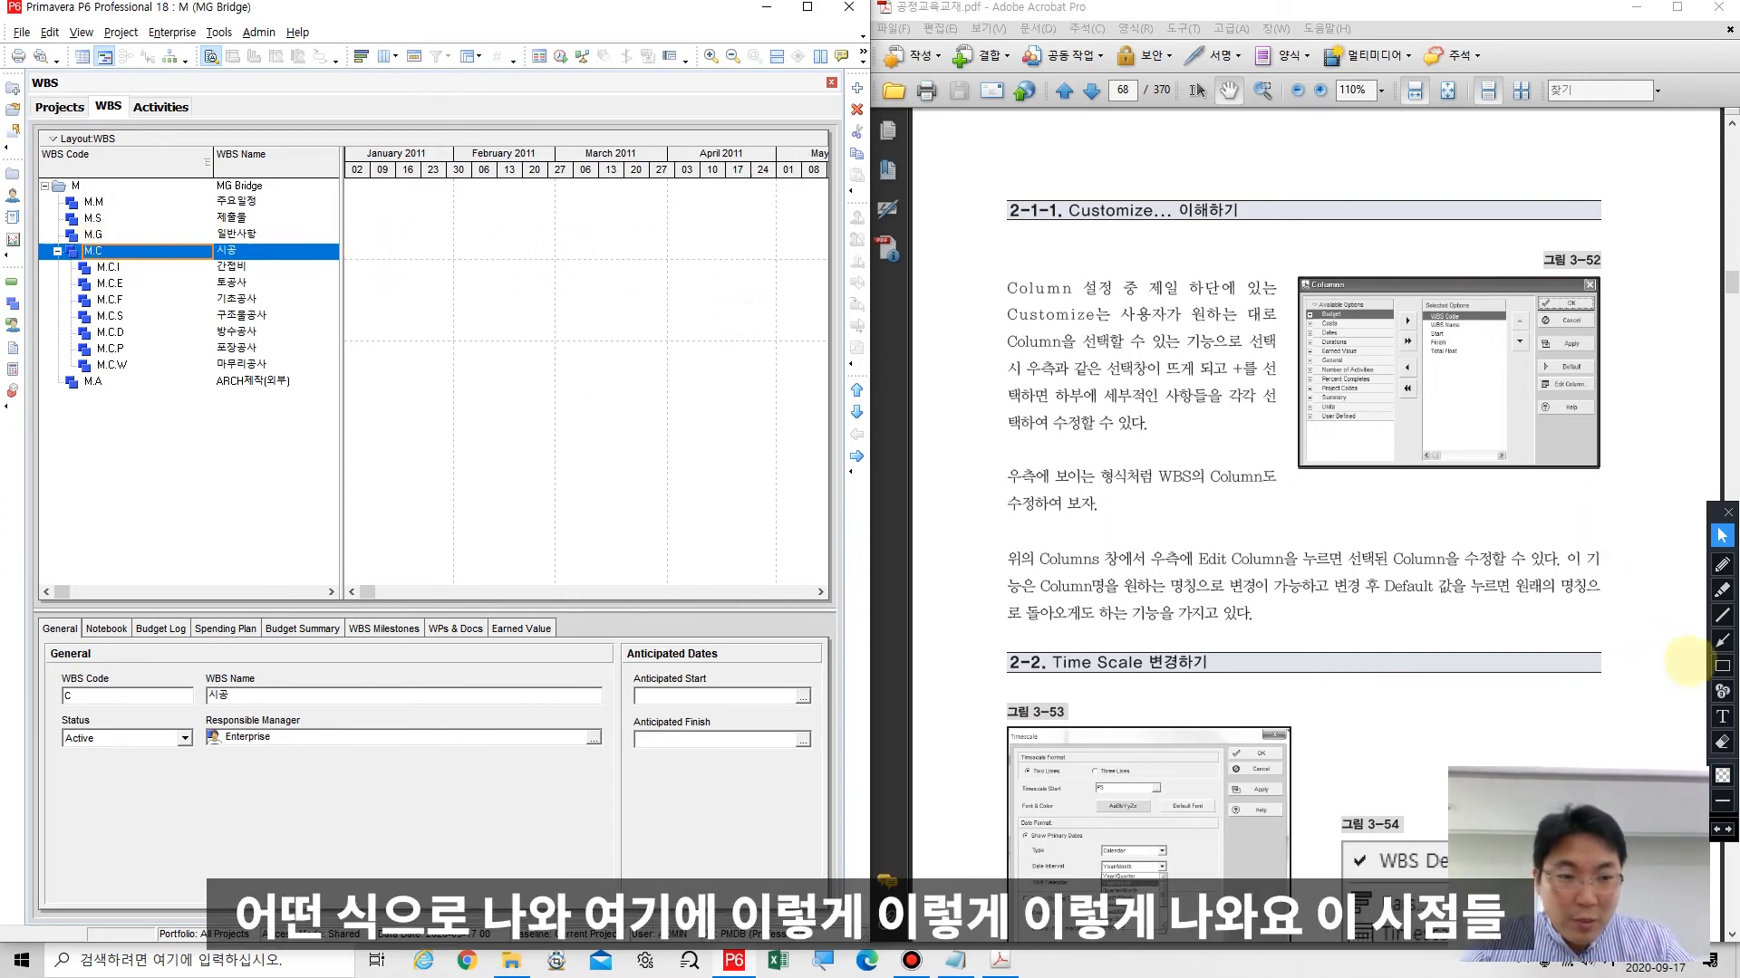
# Step: Draw three thin red rectangles on the Gantt chart as sample bars with the annotation tool
pyautogui.click(1720, 667)
pyautogui.moveTo(360, 214); pyautogui.dragTo(573, 221)
pyautogui.moveTo(416, 239); pyautogui.dragTo(714, 248)
pyautogui.moveTo(485, 301); pyautogui.dragTo(504, 296)
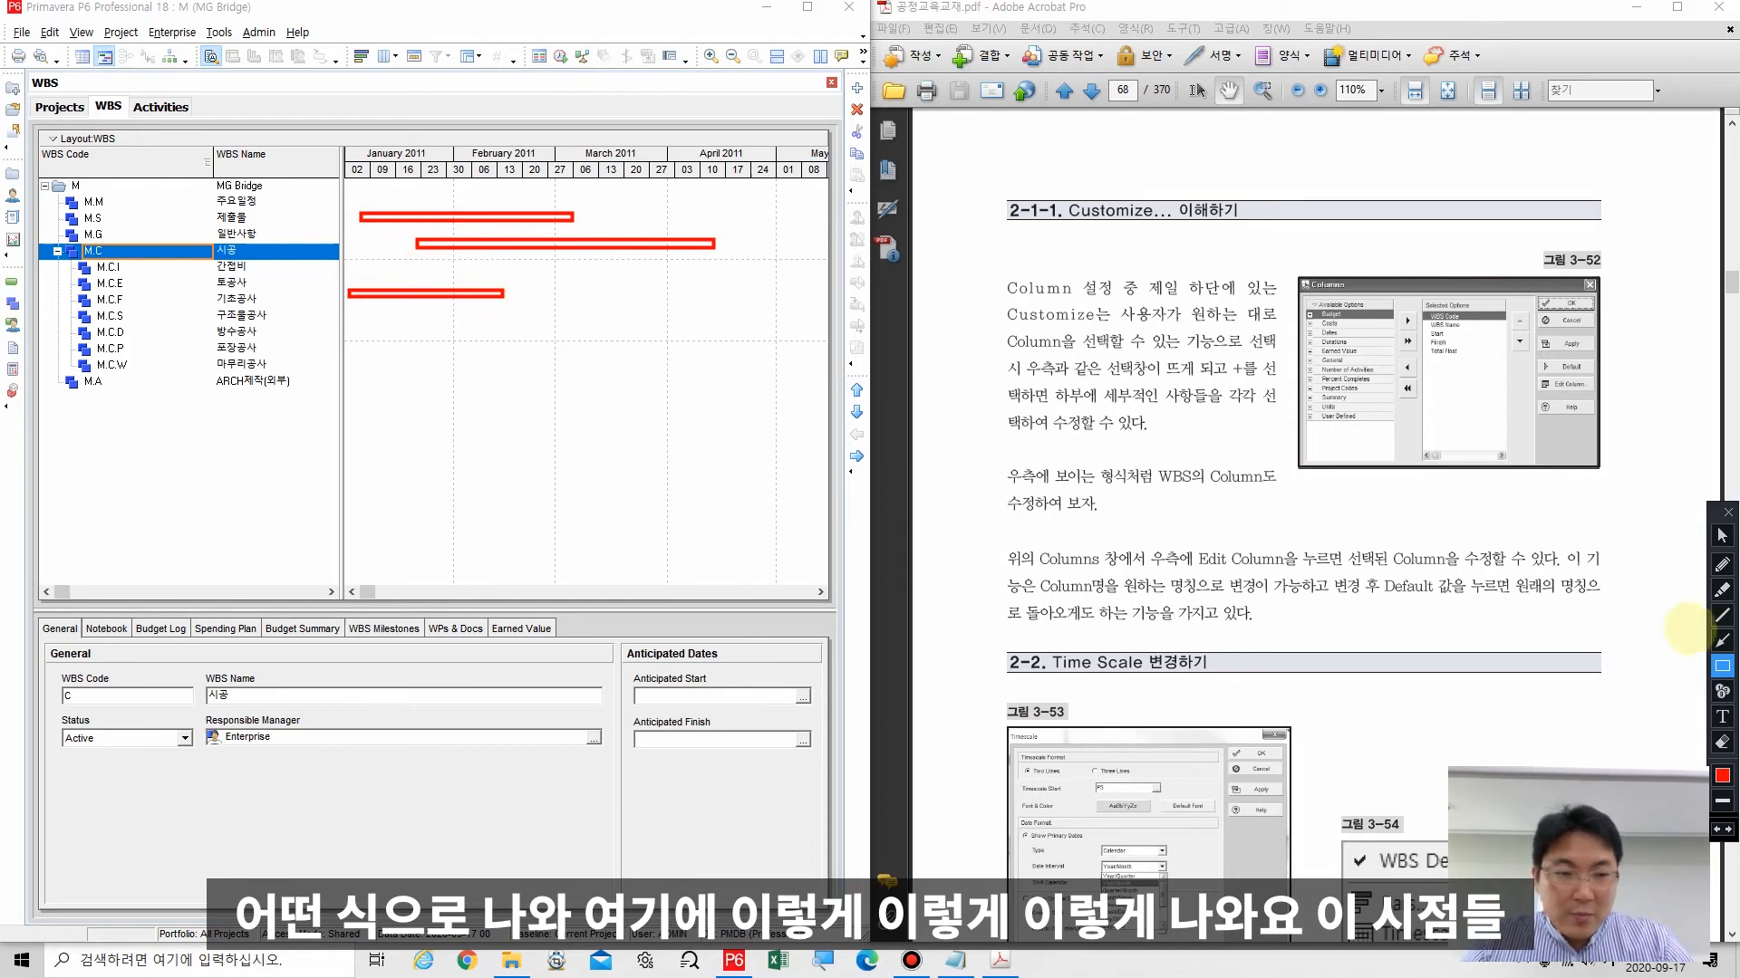
# Step: Draw red arrows on the Gantt chart pointing at the start and finish of the three sample bars
pyautogui.click(1722, 640)
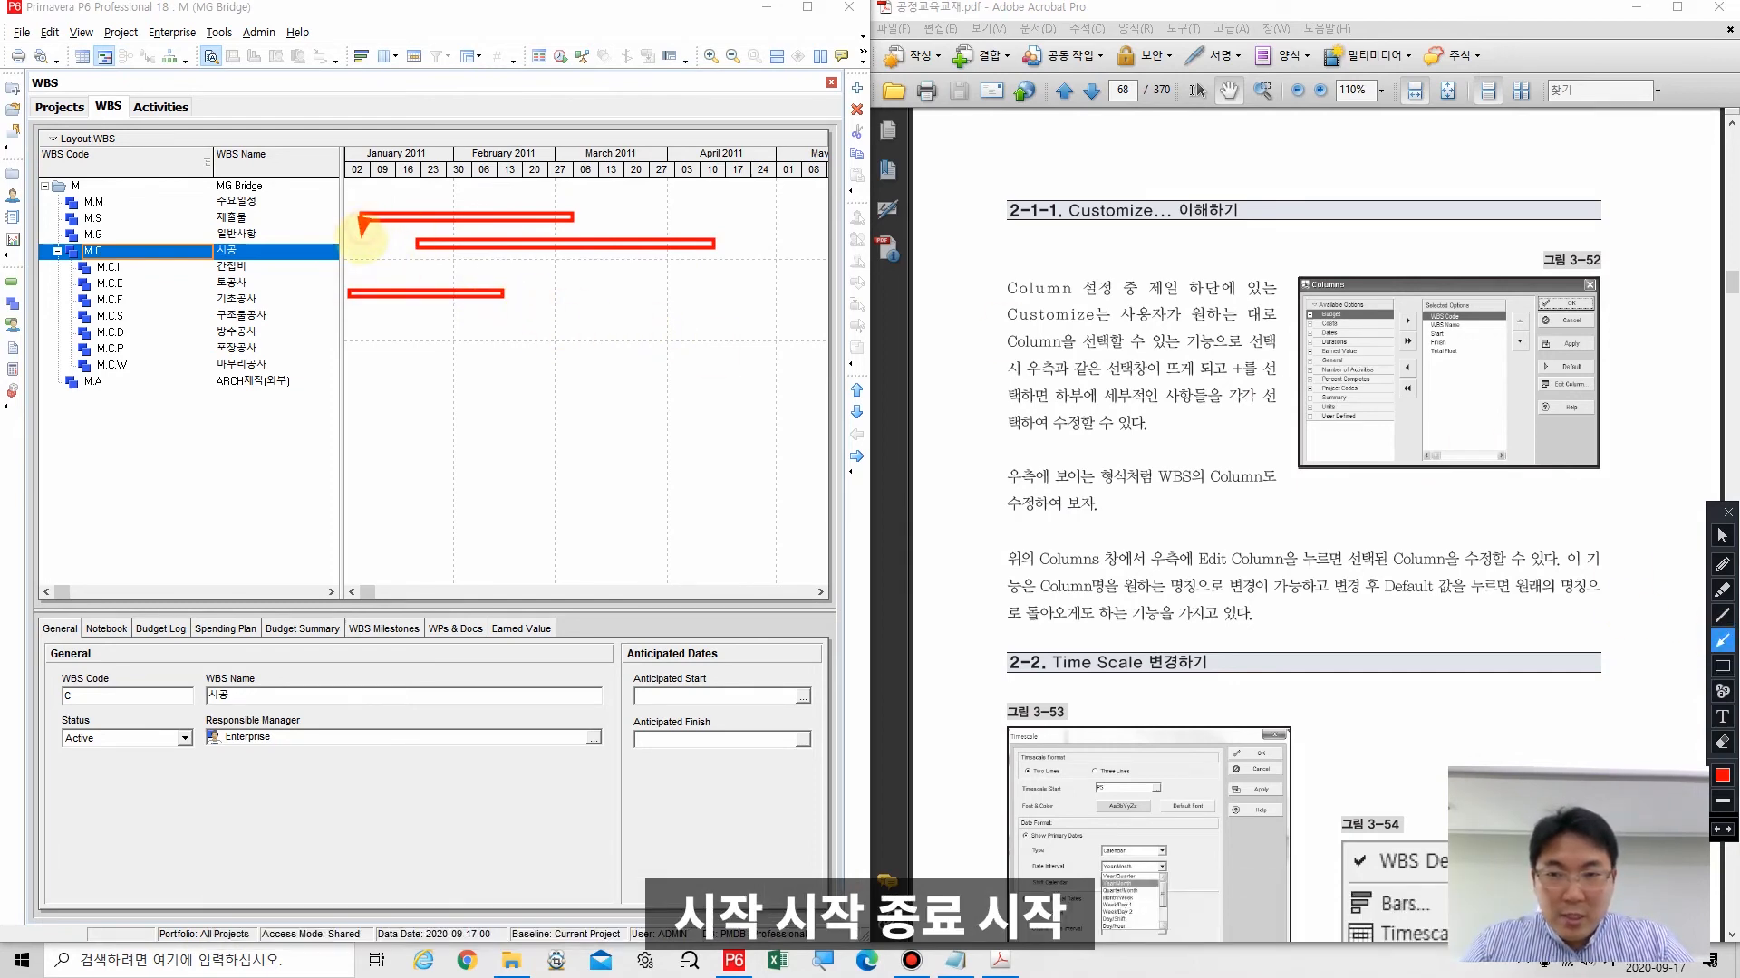
pyautogui.moveTo(358, 177); pyautogui.dragTo(358, 196)
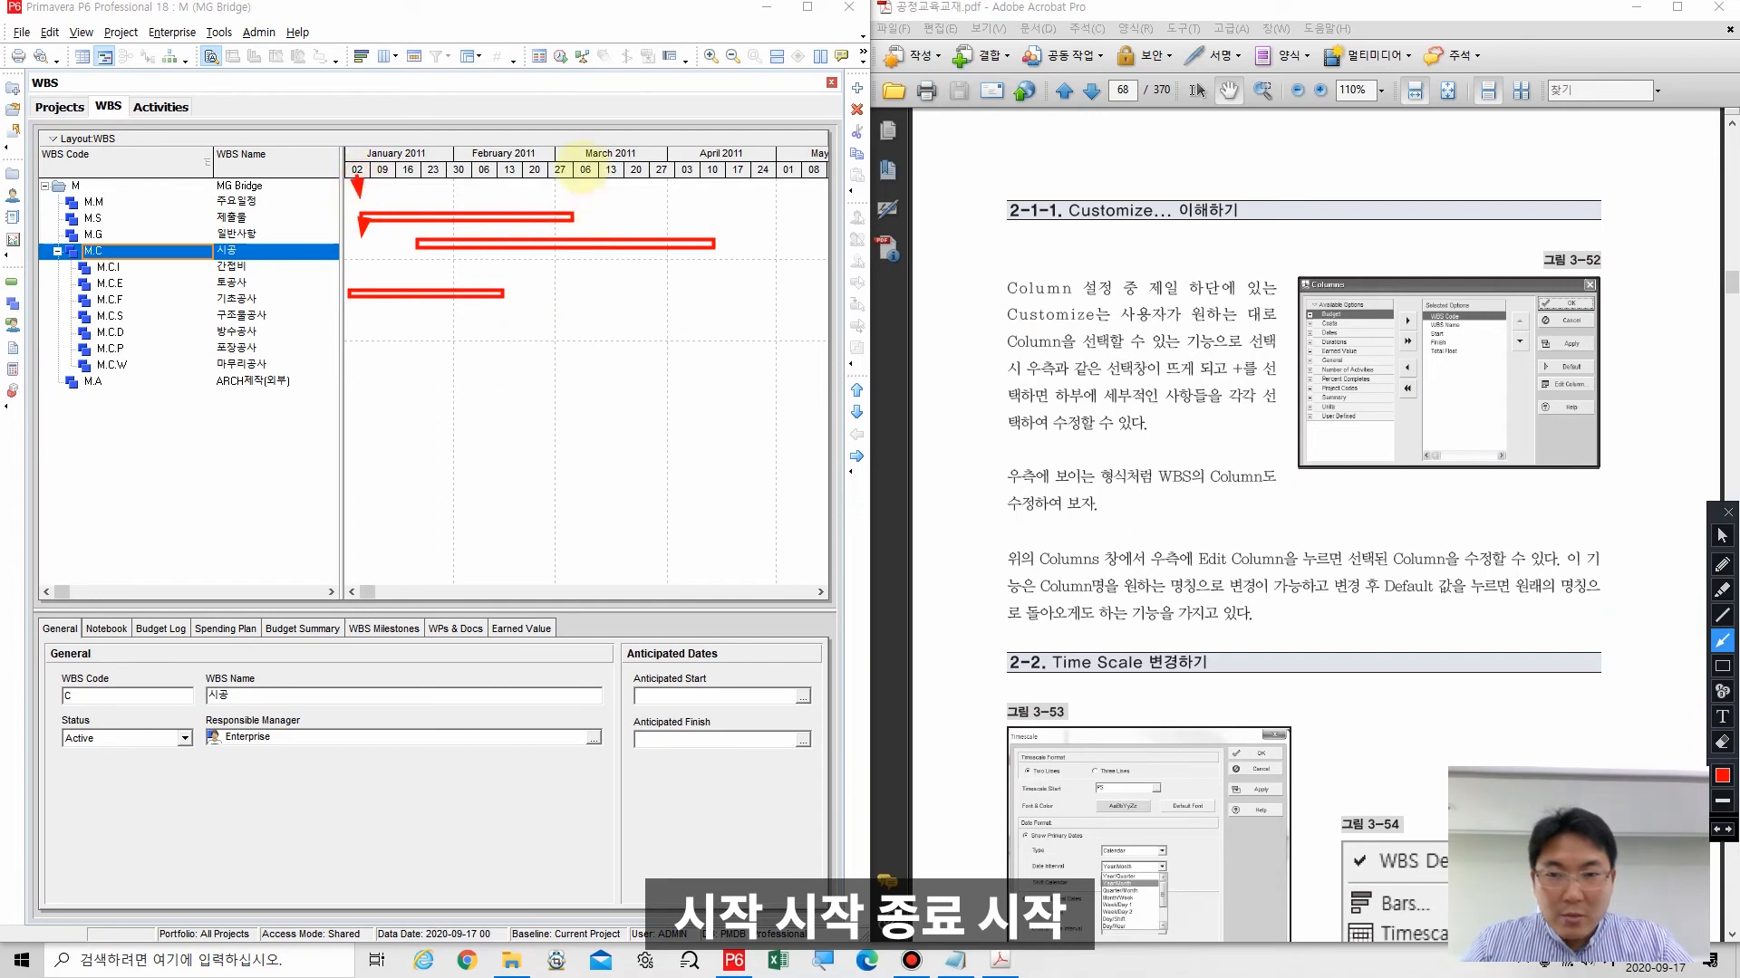
pyautogui.moveTo(579, 168); pyautogui.dragTo(579, 201)
pyautogui.moveTo(425, 177); pyautogui.dragTo(428, 237)
pyautogui.moveTo(709, 180); pyautogui.dragTo(709, 222)
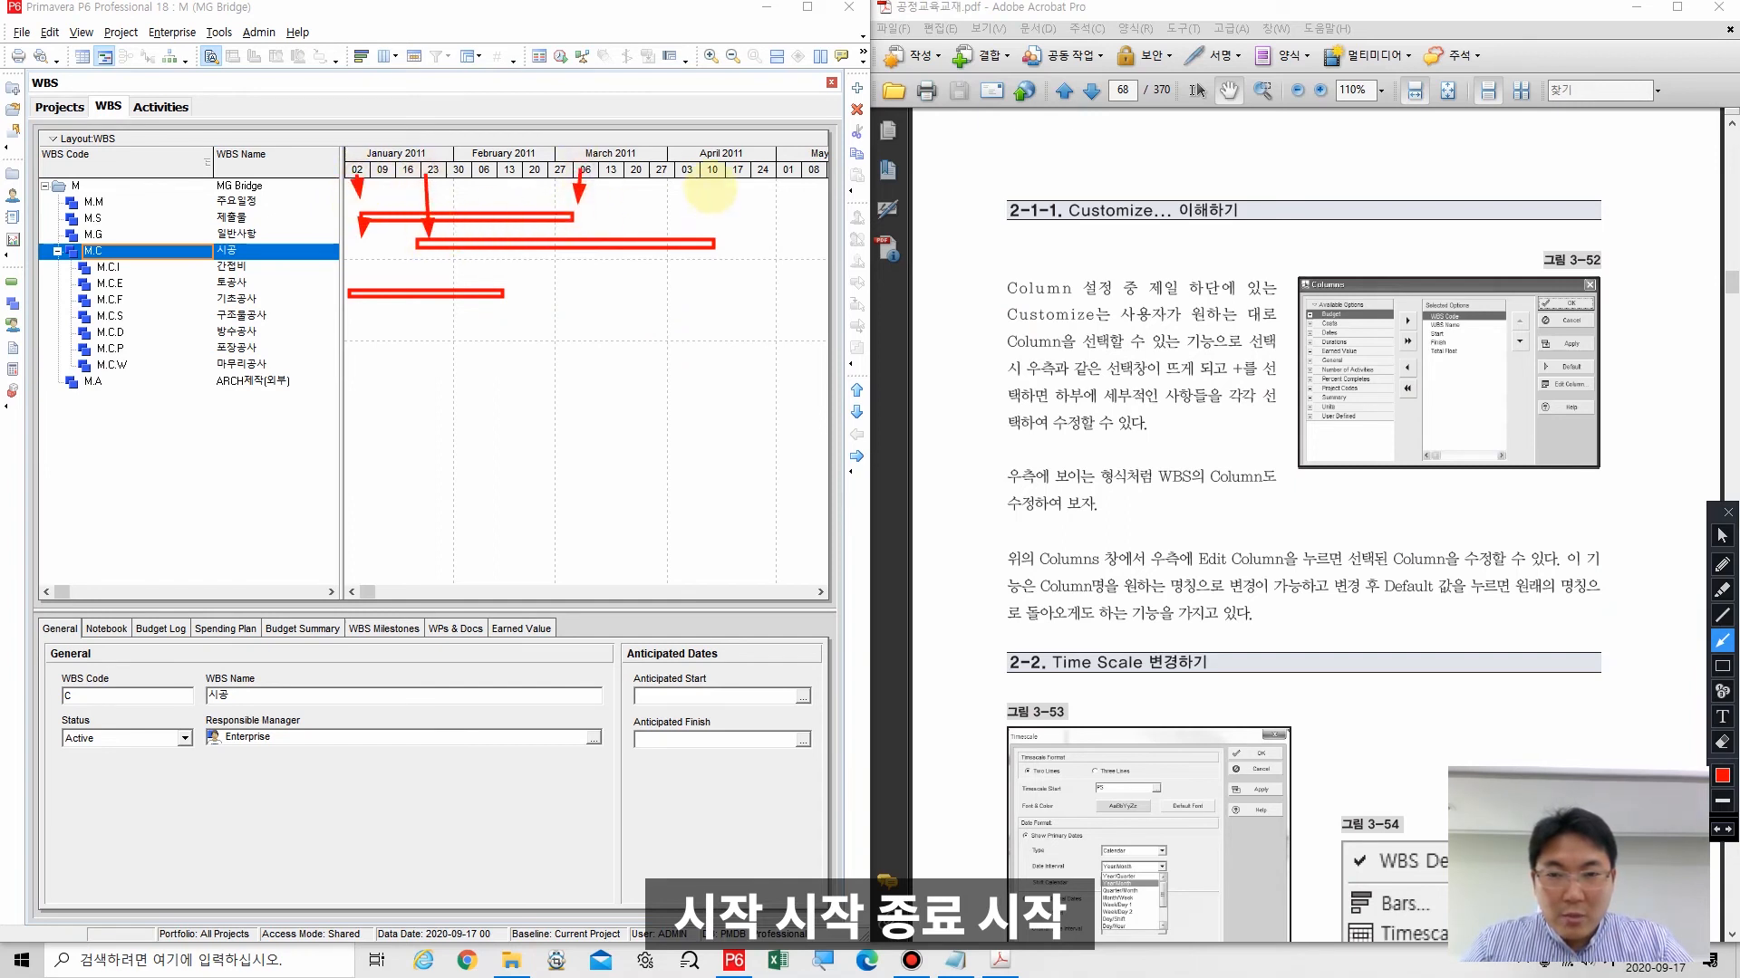
pyautogui.moveTo(282, 257); pyautogui.dragTo(337, 296)
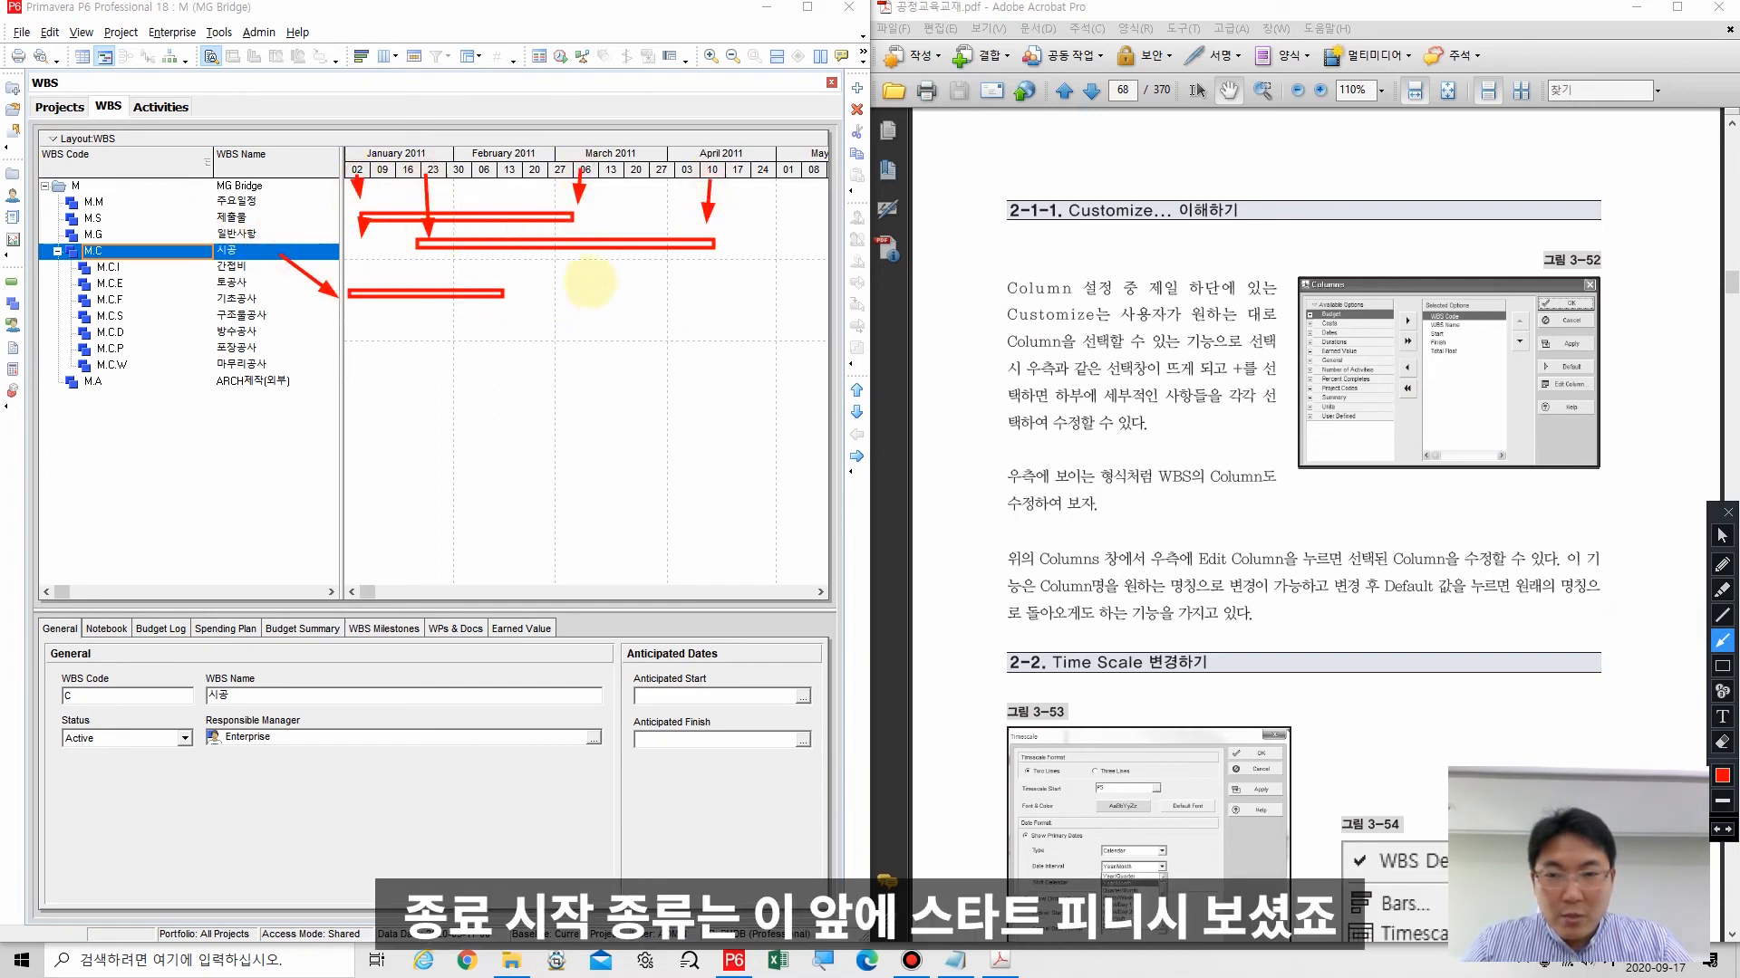
pyautogui.moveTo(565, 275); pyautogui.dragTo(513, 294)
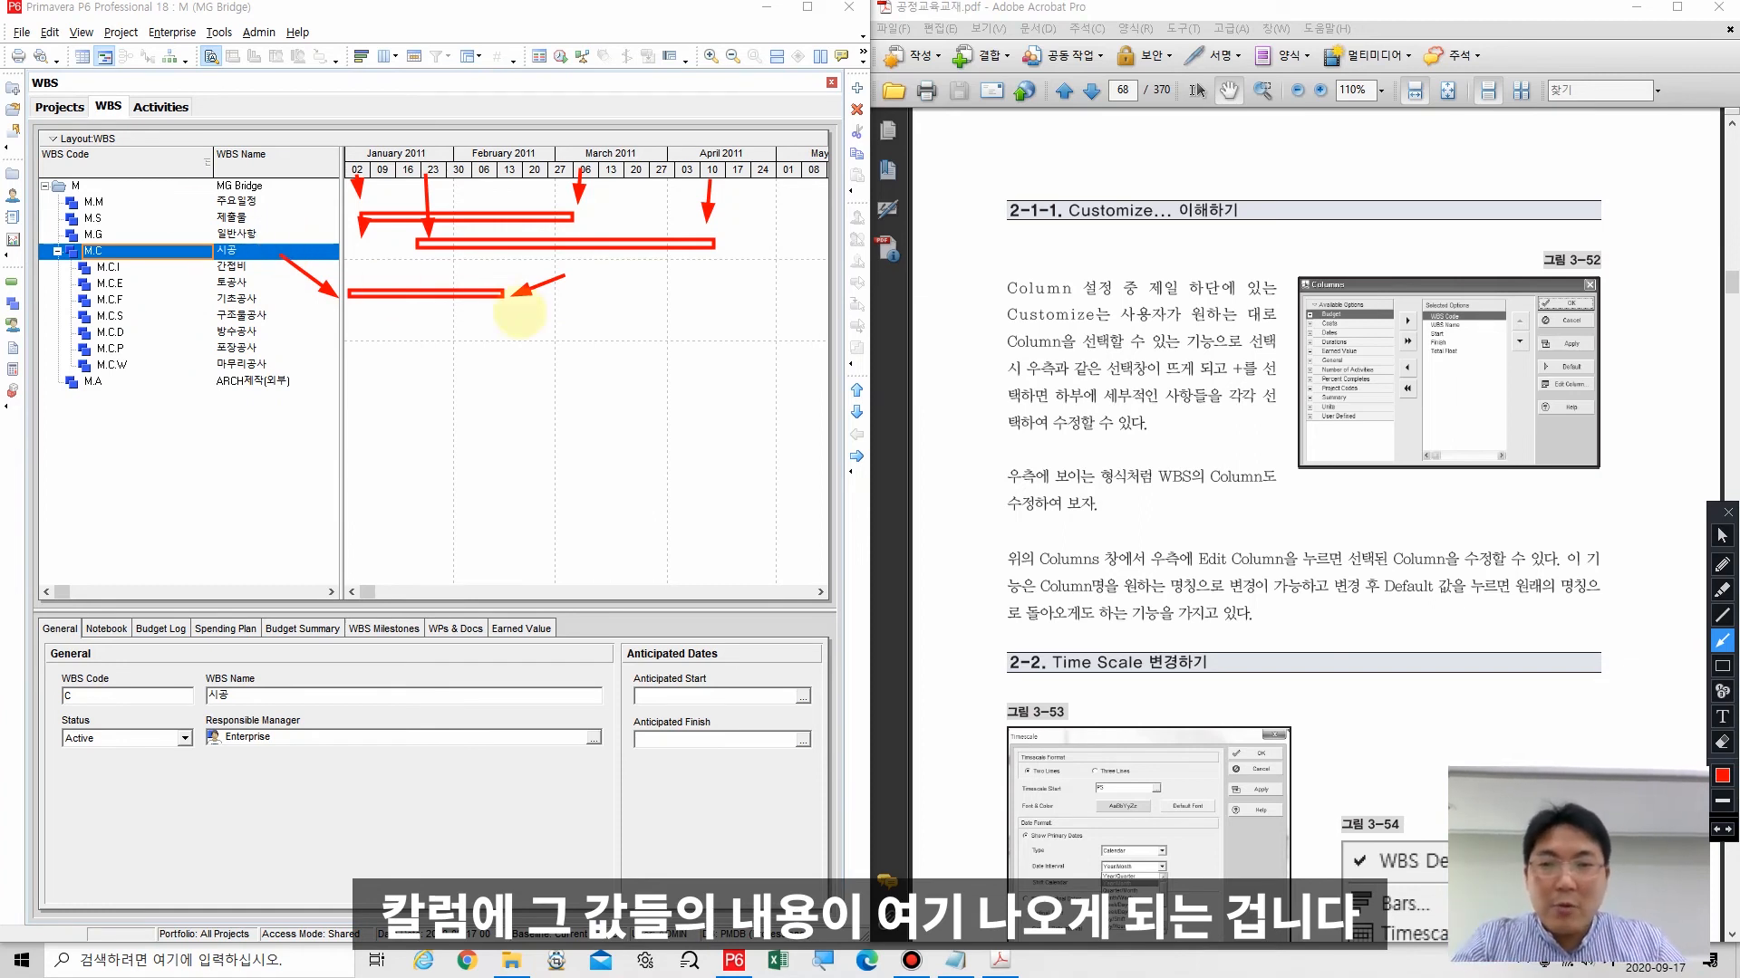
# Step: Clear all annotations from the screen and select the M.G WBS element
pyautogui.click(1723, 740)
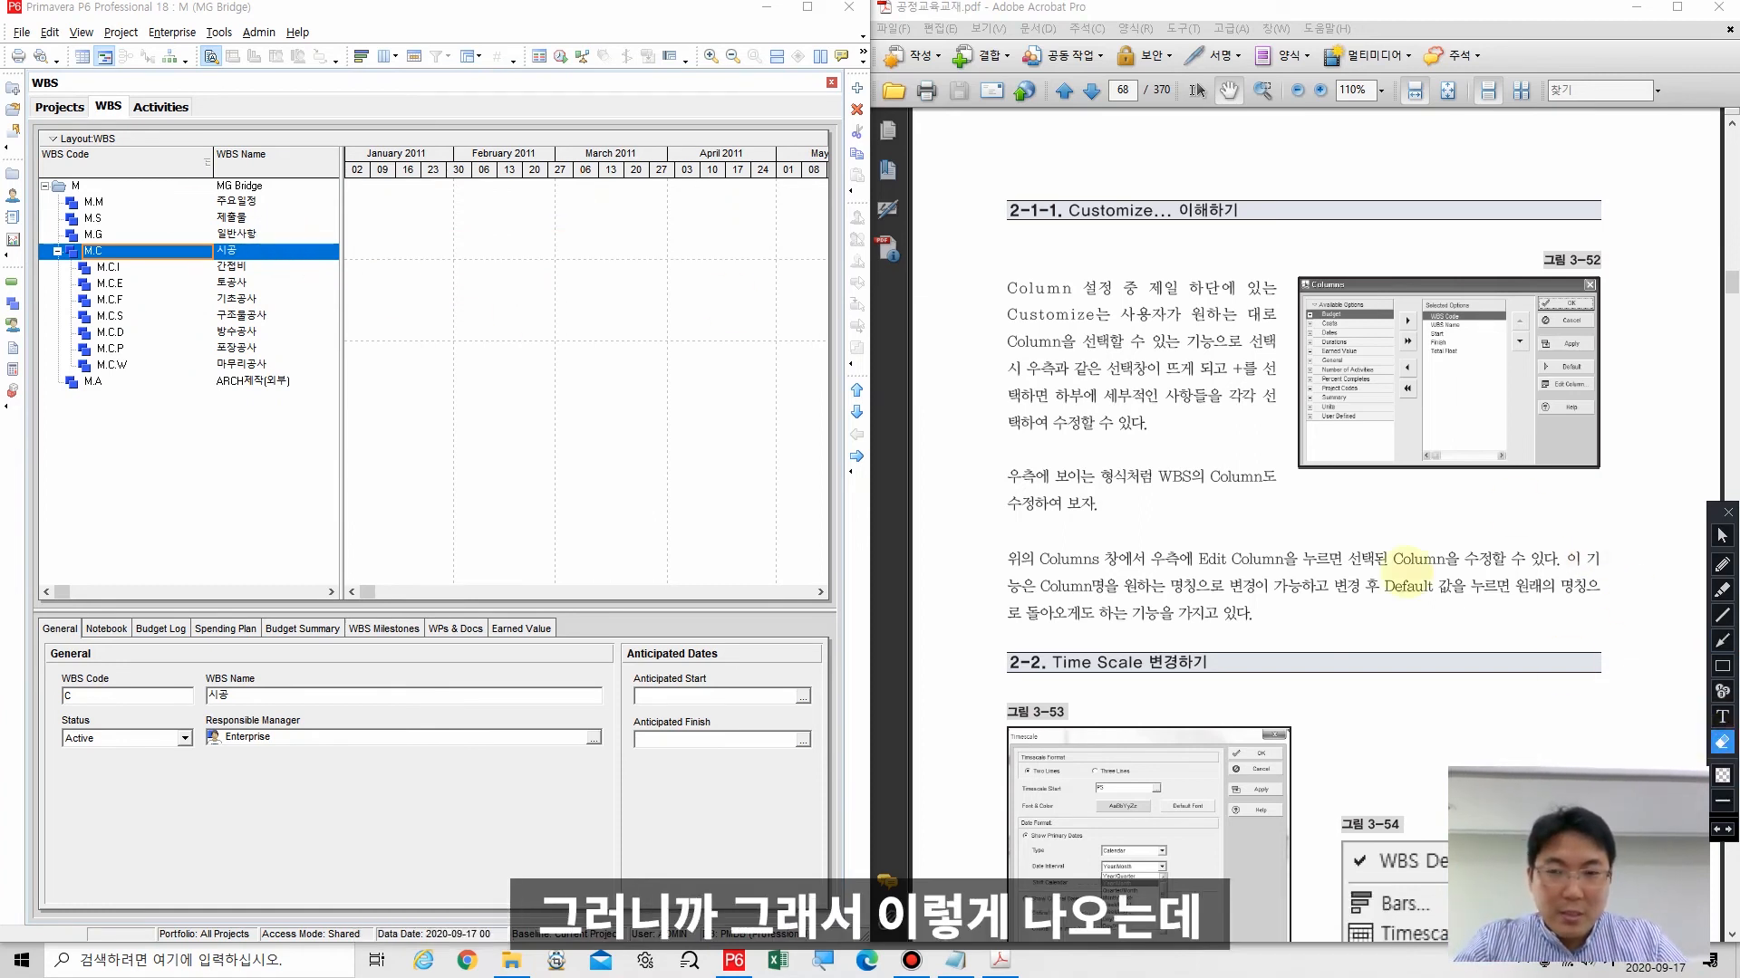
pyautogui.click(1722, 536)
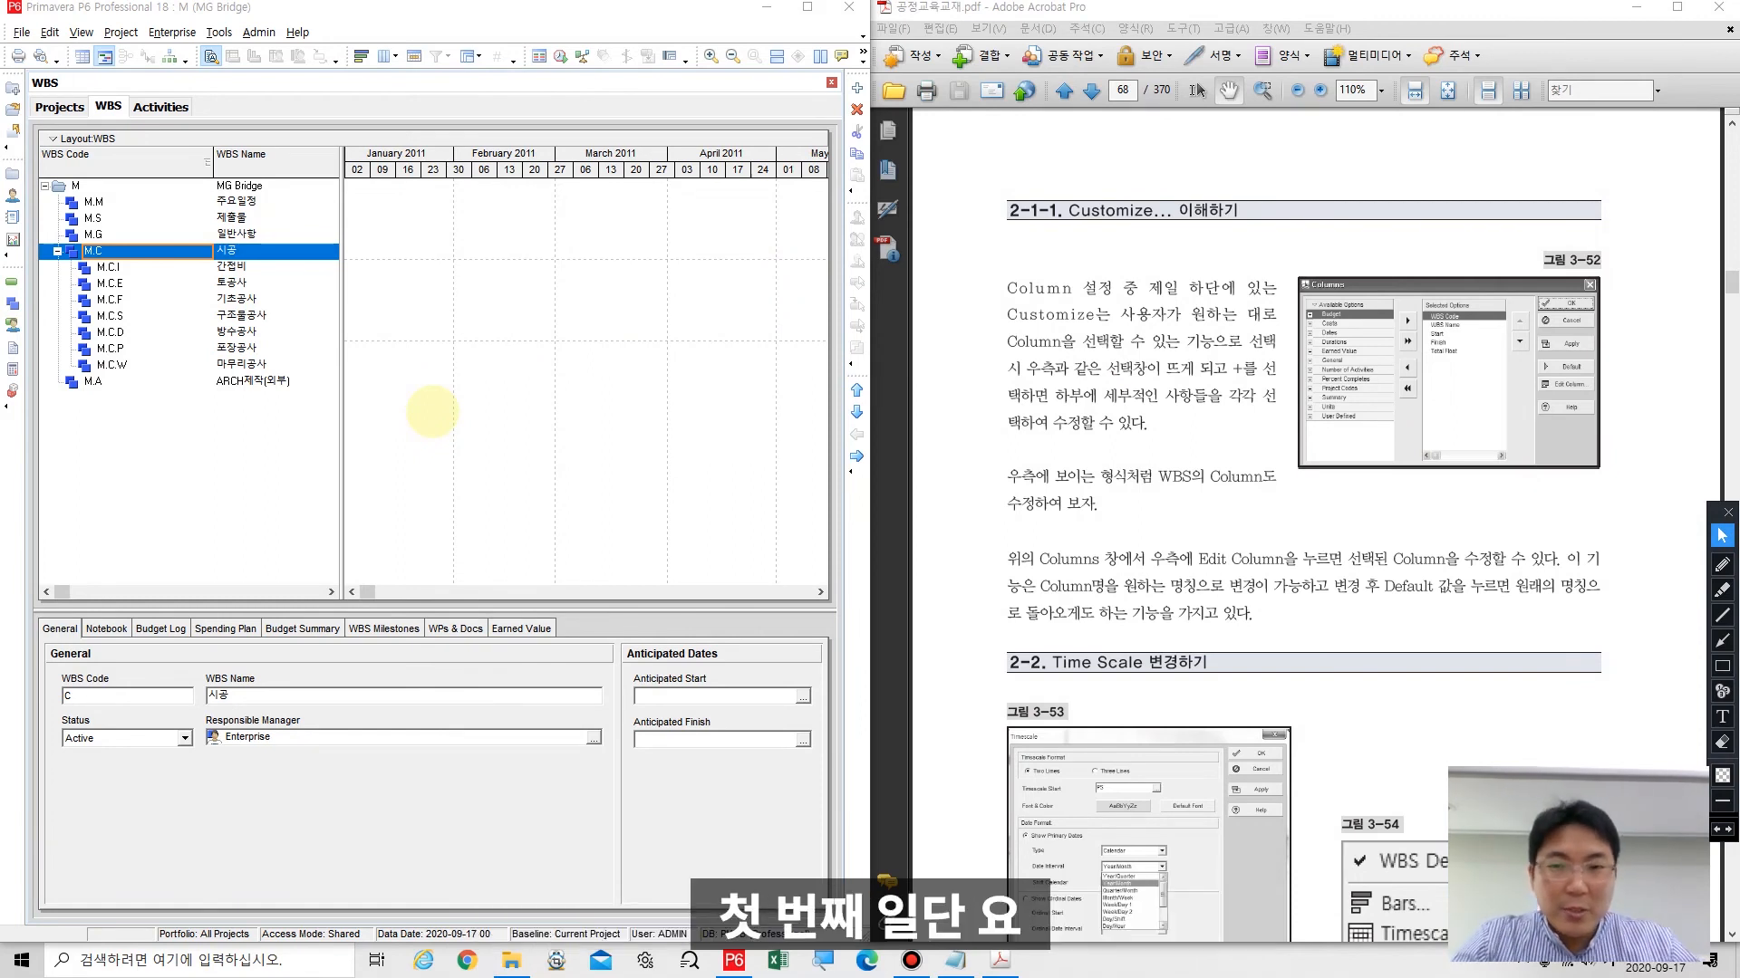
pyautogui.click(518, 238)
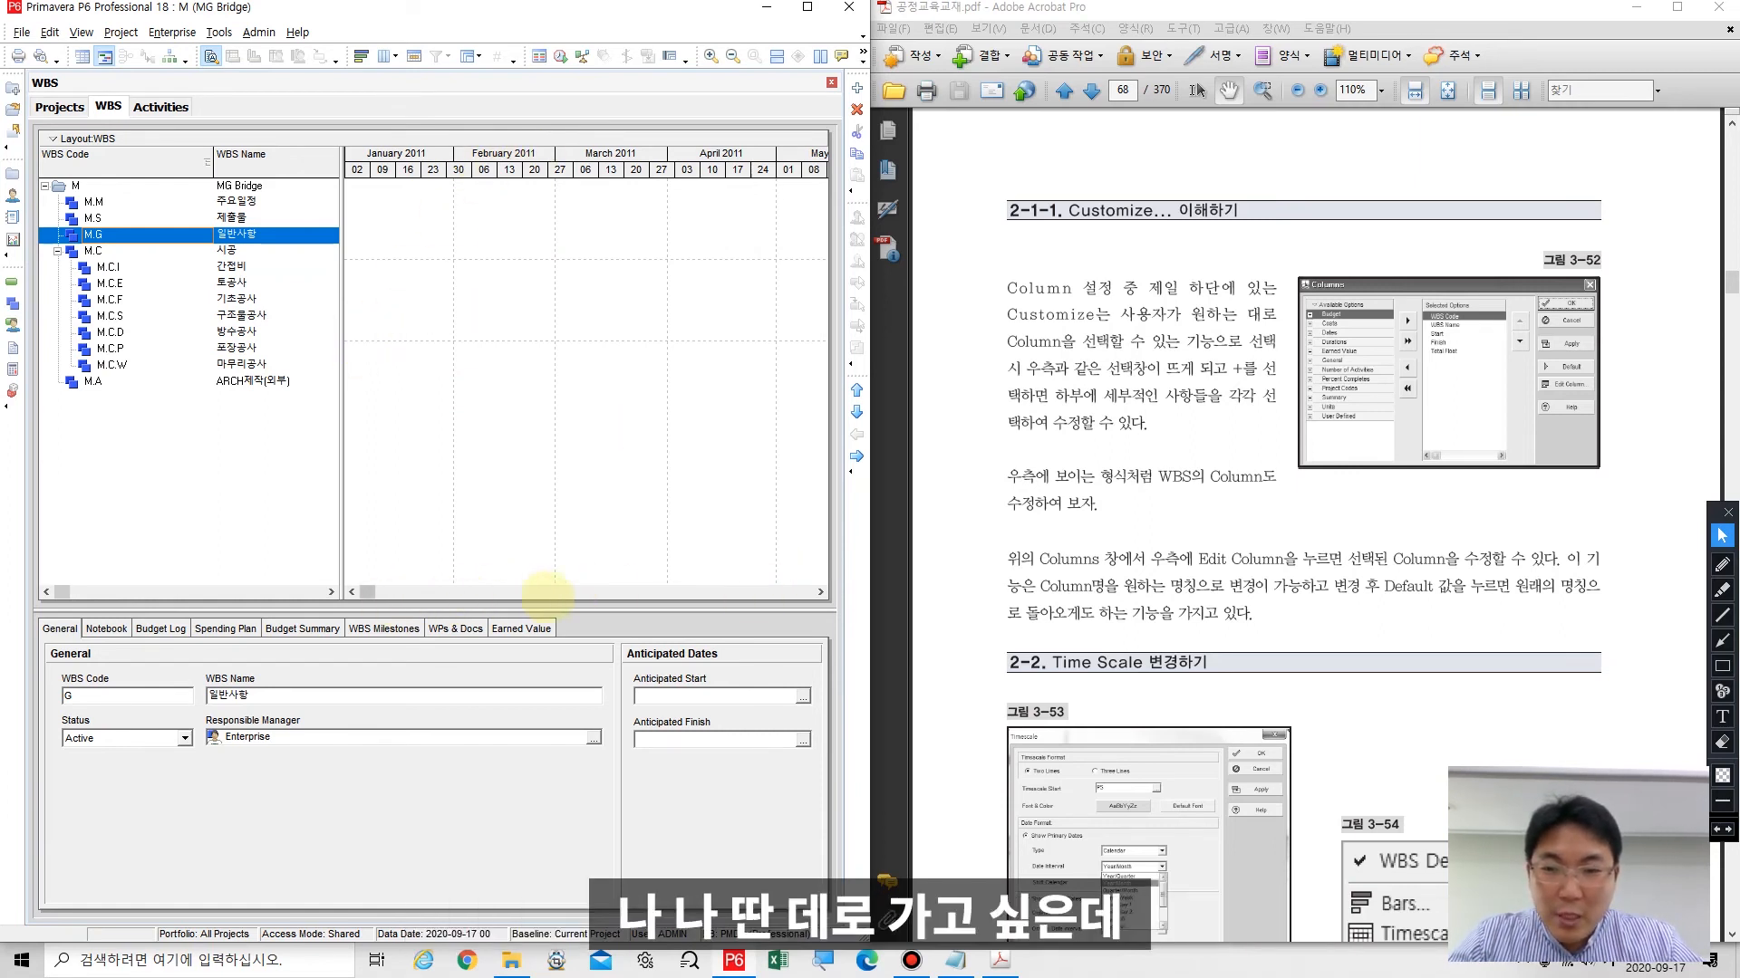
# Step: Move the Gantt timeline forward to August 2011 and back to about November 2010
pyautogui.click(819, 593)
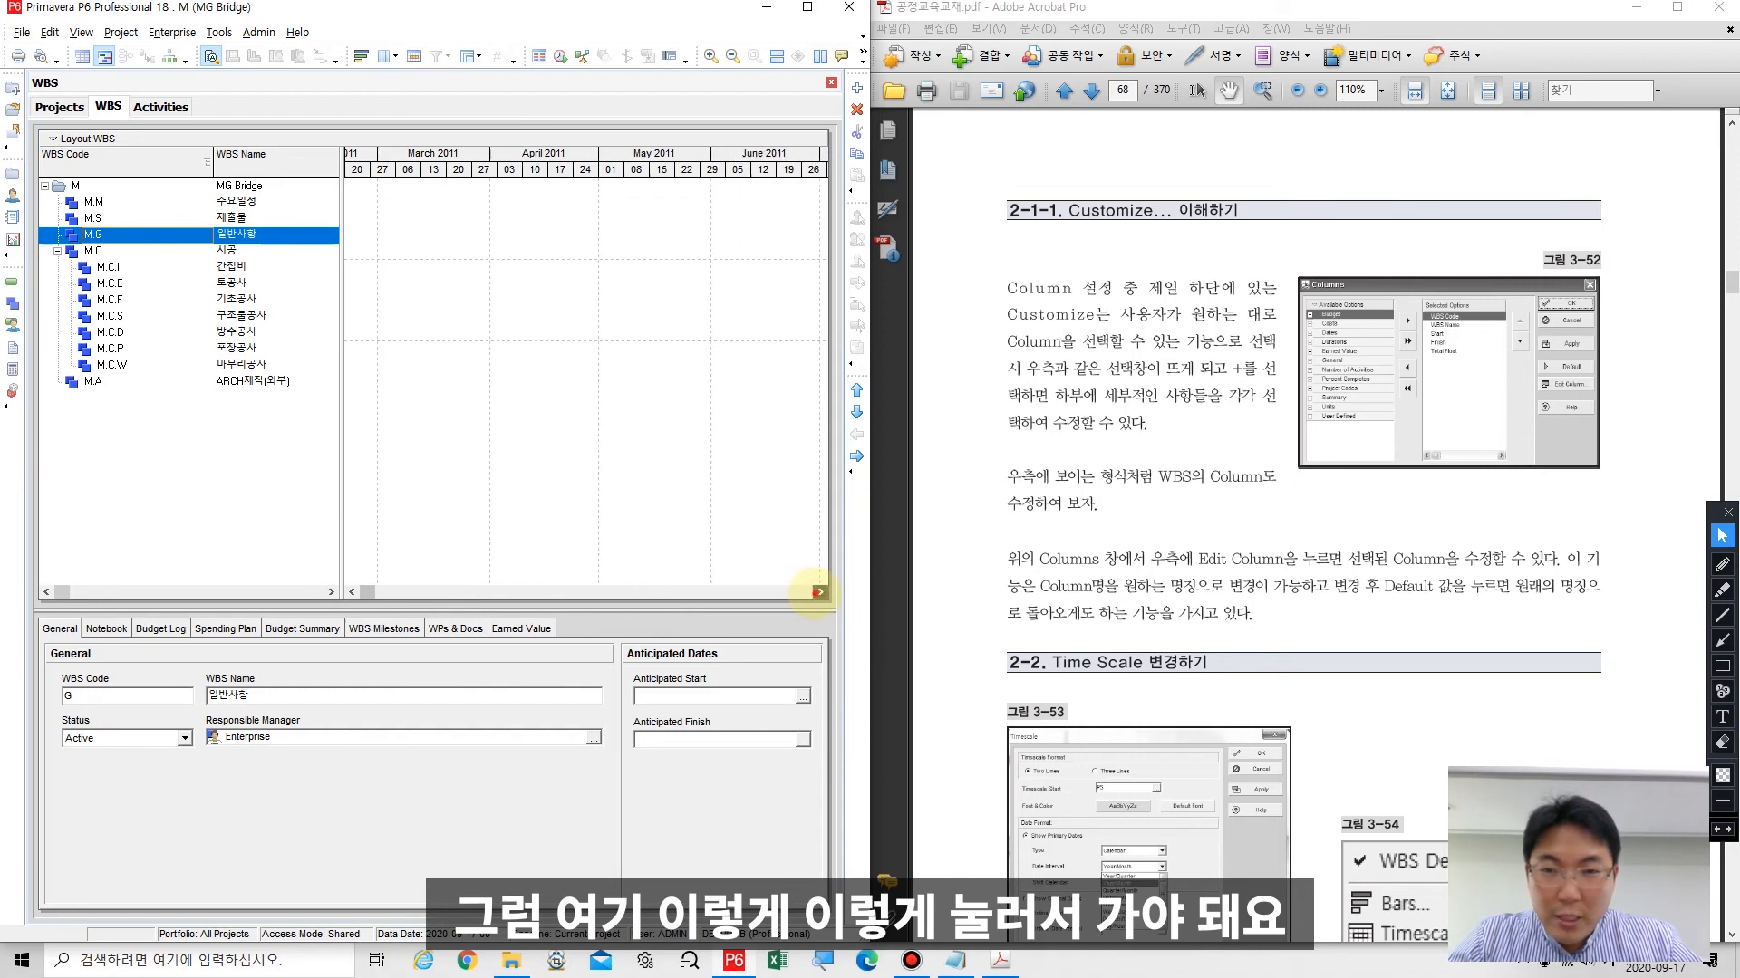
pyautogui.moveTo(819, 593); pyautogui.dragTo(819, 592)
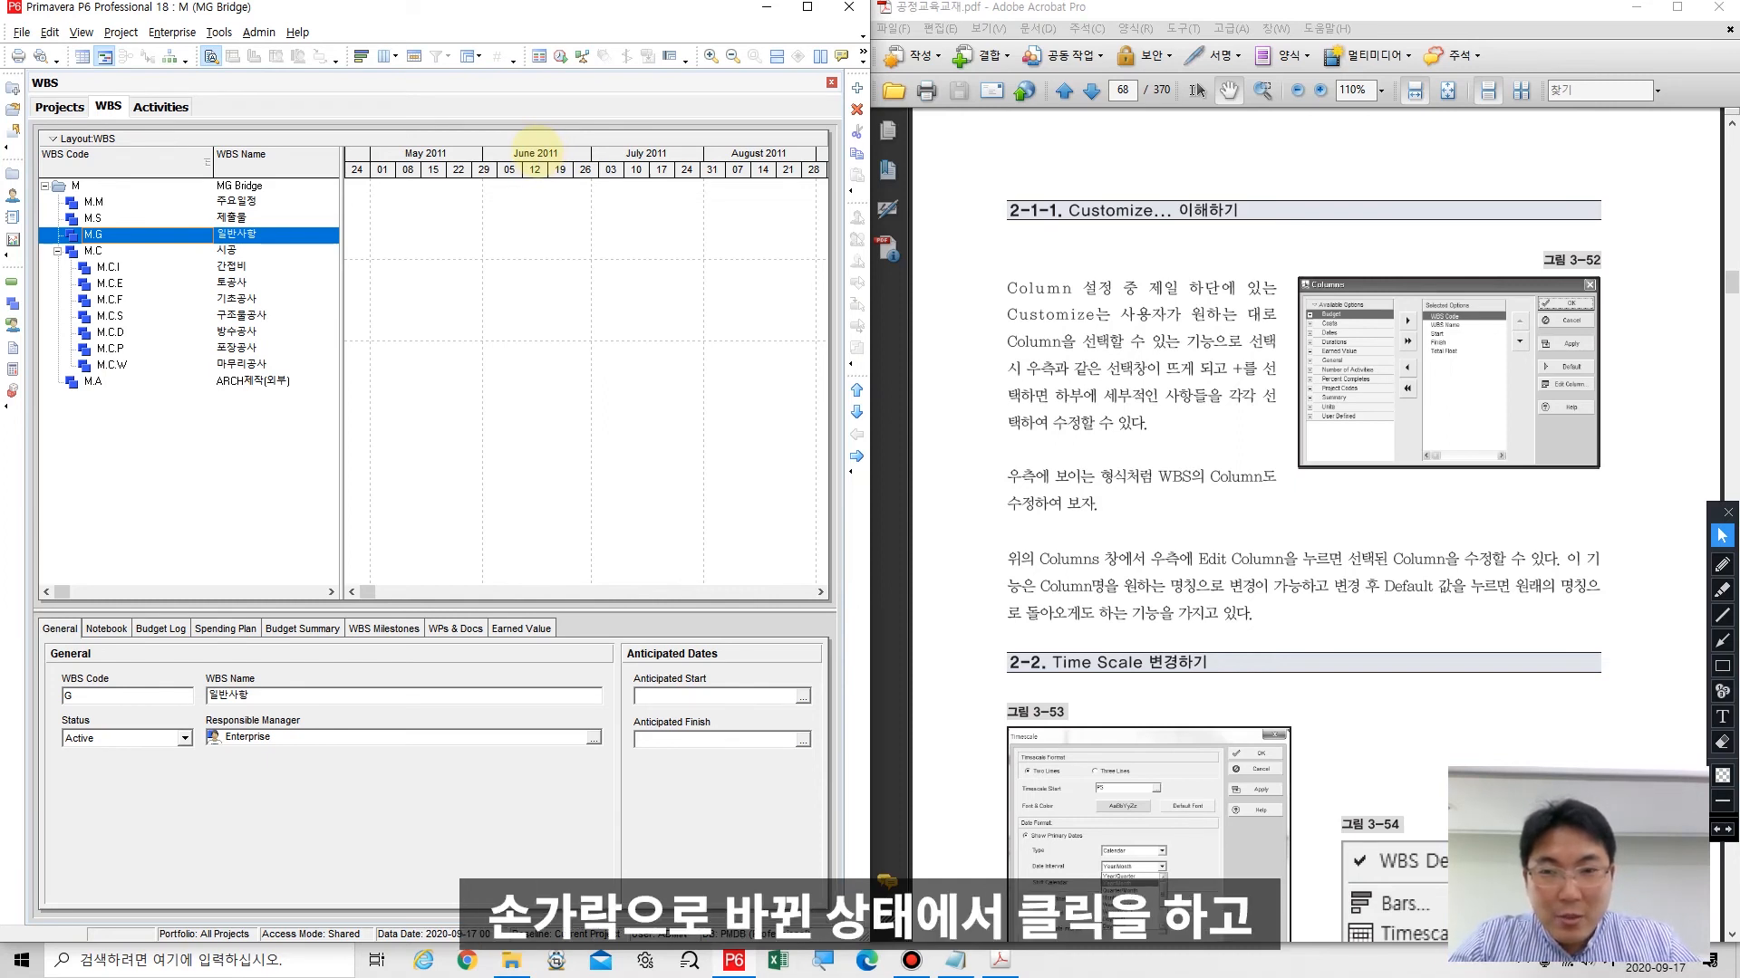
pyautogui.moveTo(536, 152); pyautogui.dragTo(767, 167)
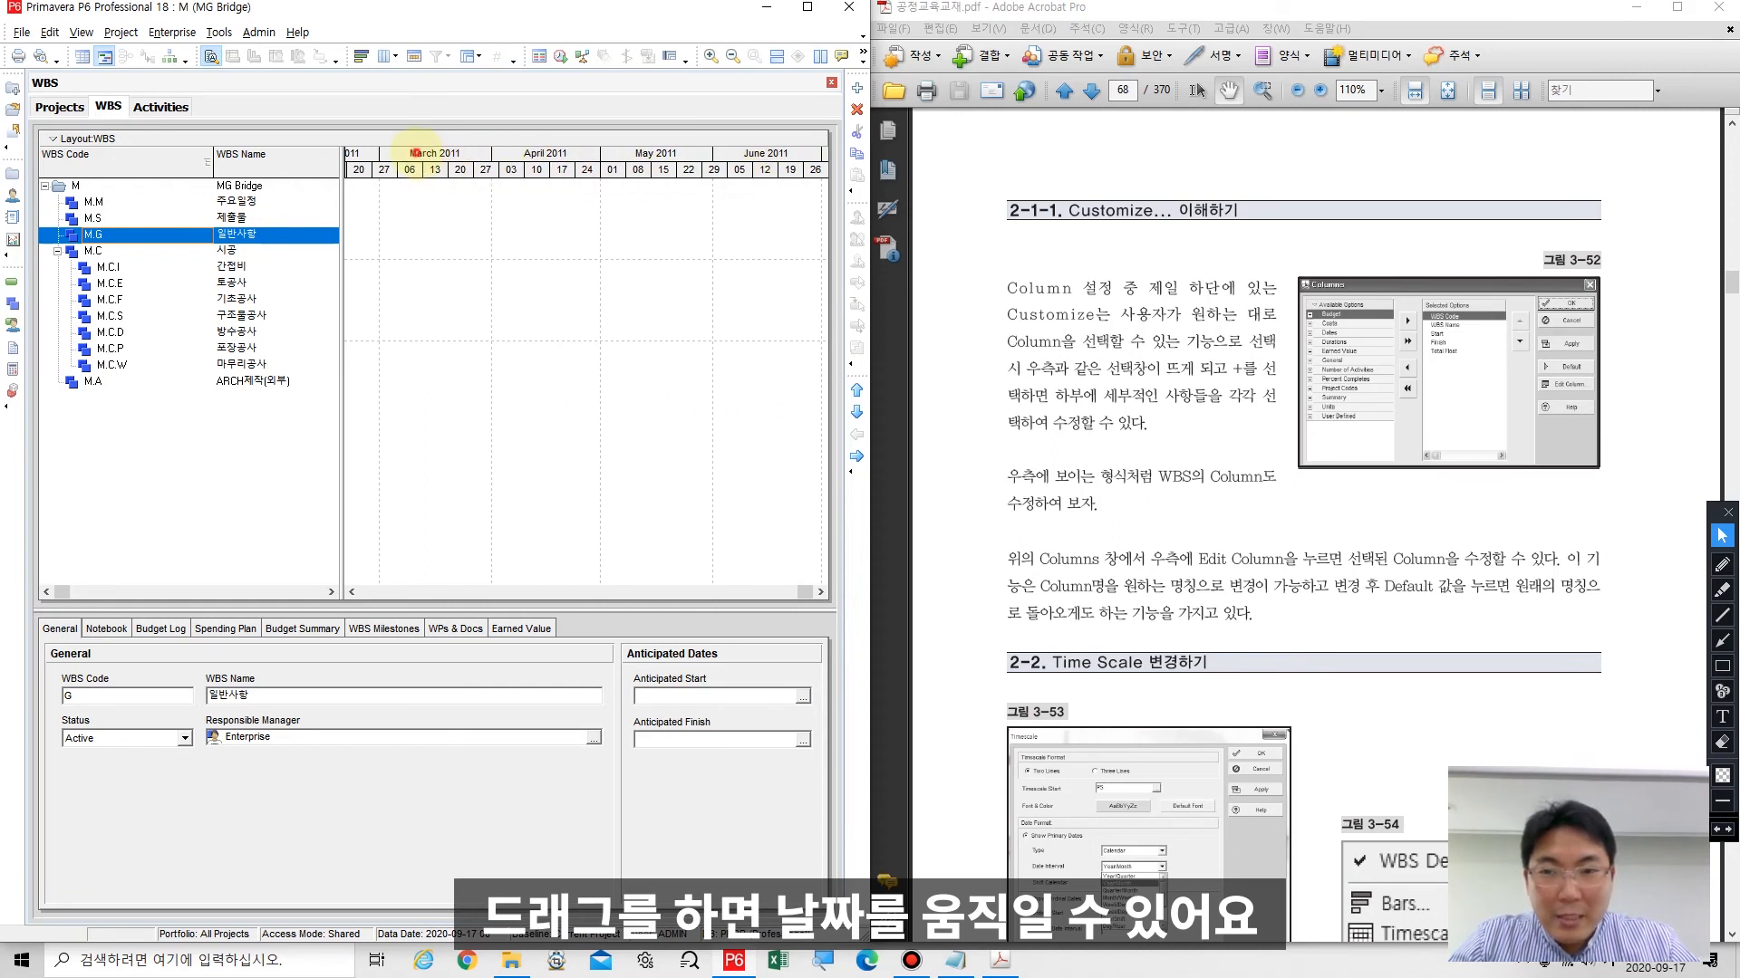
pyautogui.moveTo(420, 160); pyautogui.dragTo(769, 165)
pyautogui.moveTo(409, 144); pyautogui.dragTo(719, 156)
pyautogui.moveTo(407, 156)
pyautogui.mouseDown()
pyautogui.moveTo(707, 160)
pyautogui.moveTo(442, 159)
pyautogui.mouseUp()
pyautogui.moveTo(713, 154); pyautogui.dragTo(494, 159)
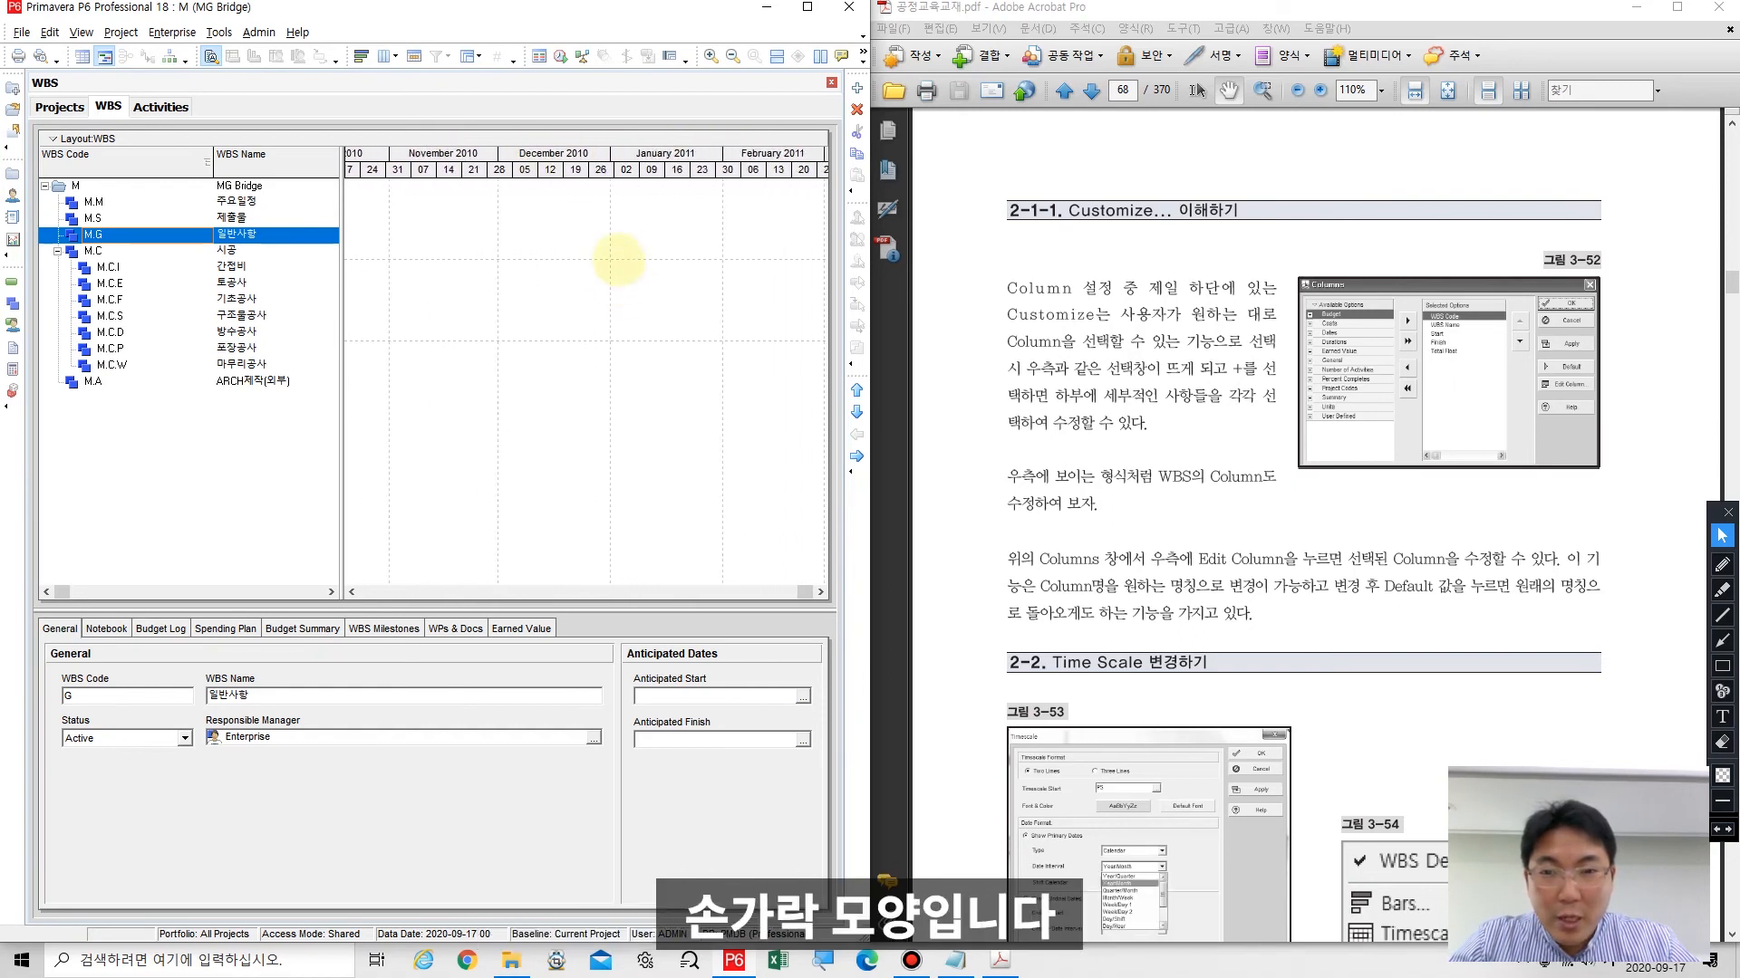
# Step: Move the Gantt timeline forward to about July 2011 and stretch the time scale so its month columns are wider
pyautogui.moveTo(735, 166); pyautogui.dragTo(469, 161)
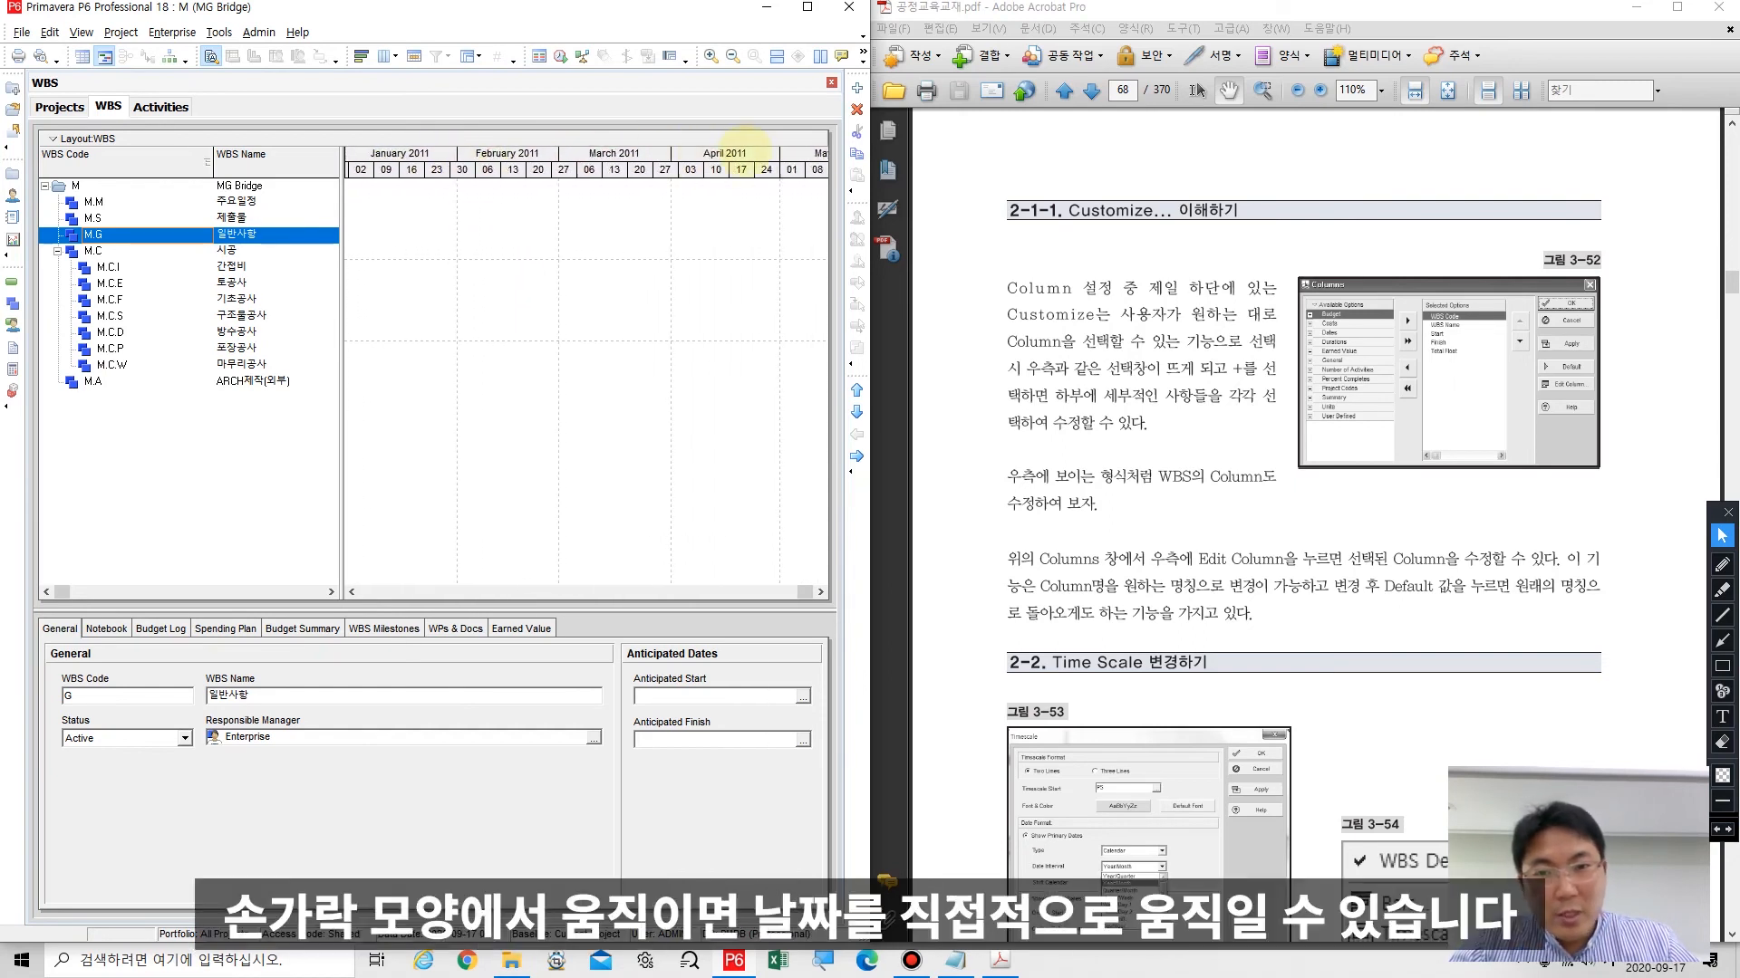
pyautogui.moveTo(741, 152); pyautogui.dragTo(480, 161)
pyautogui.moveTo(691, 163); pyautogui.dragTo(505, 163)
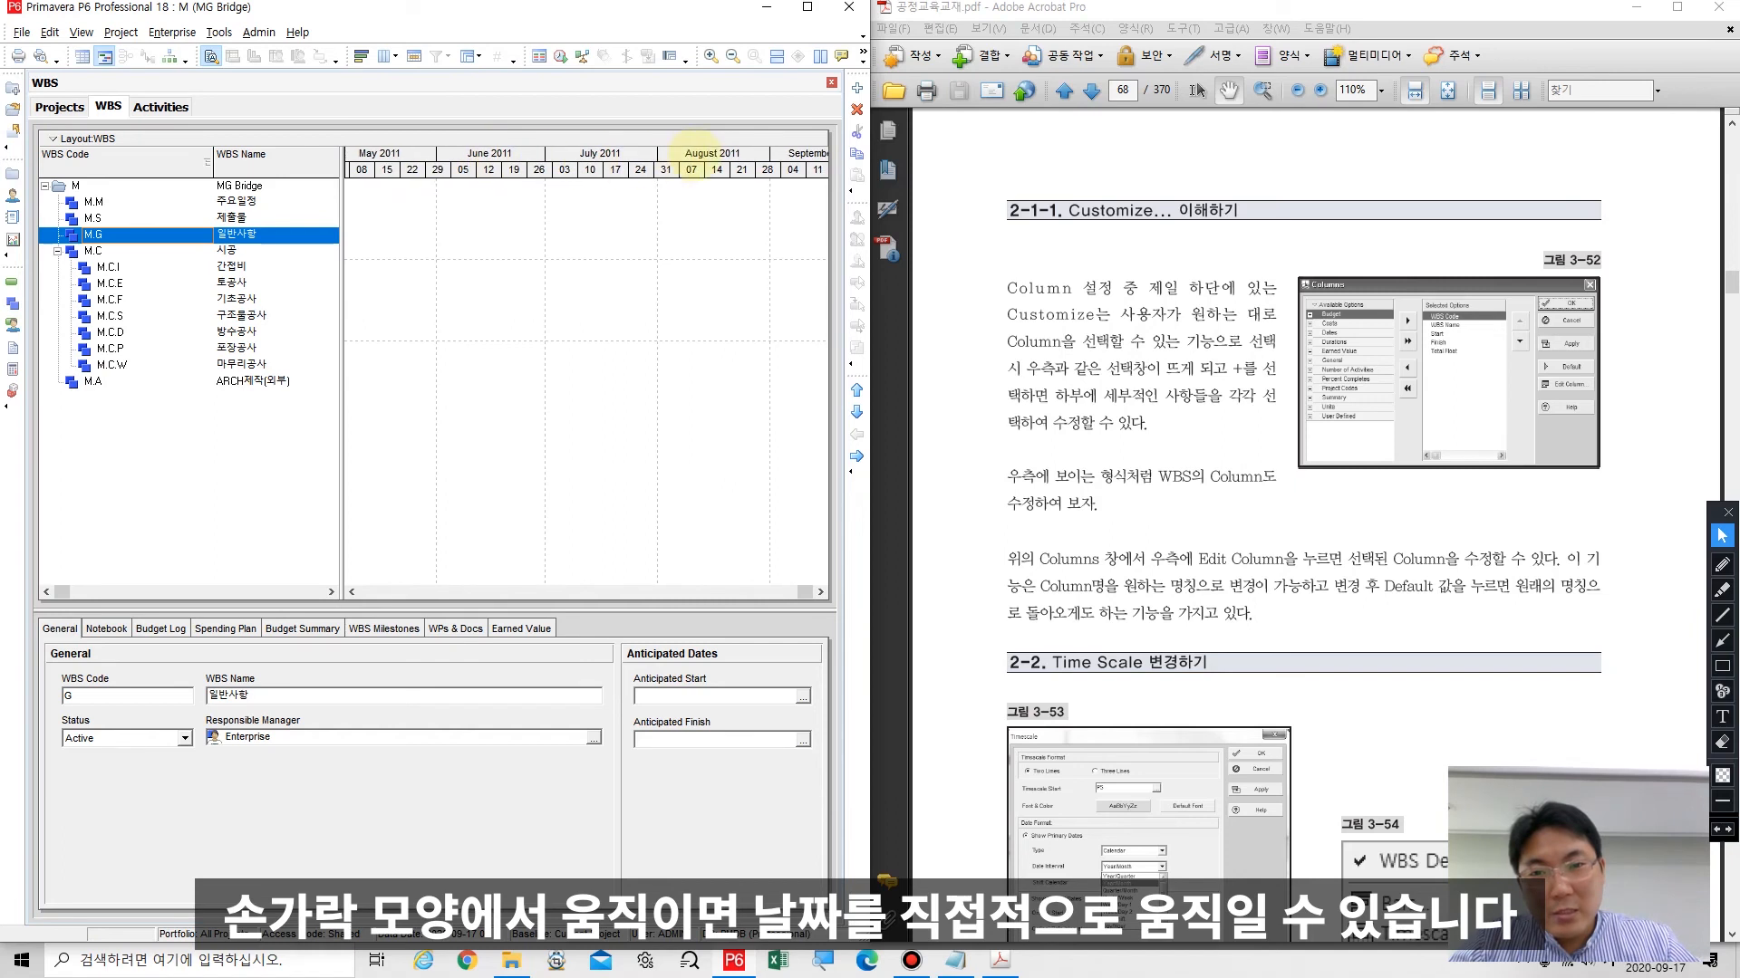
pyautogui.moveTo(691, 168); pyautogui.dragTo(531, 164)
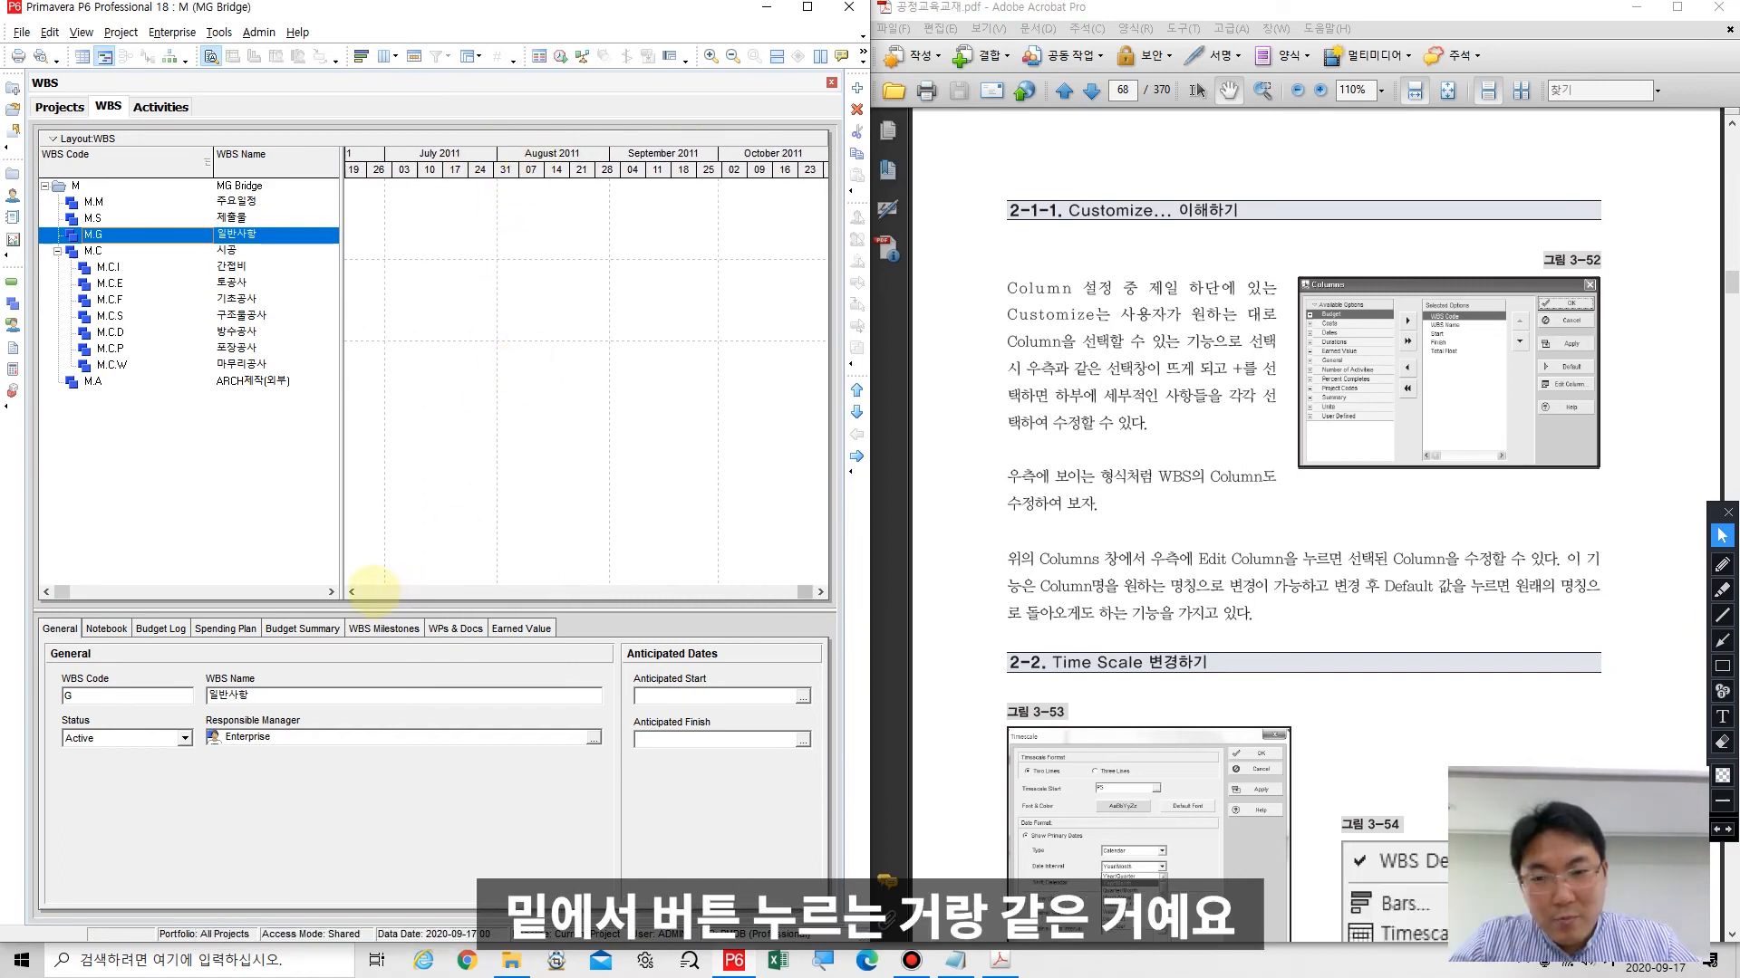
pyautogui.click(373, 592)
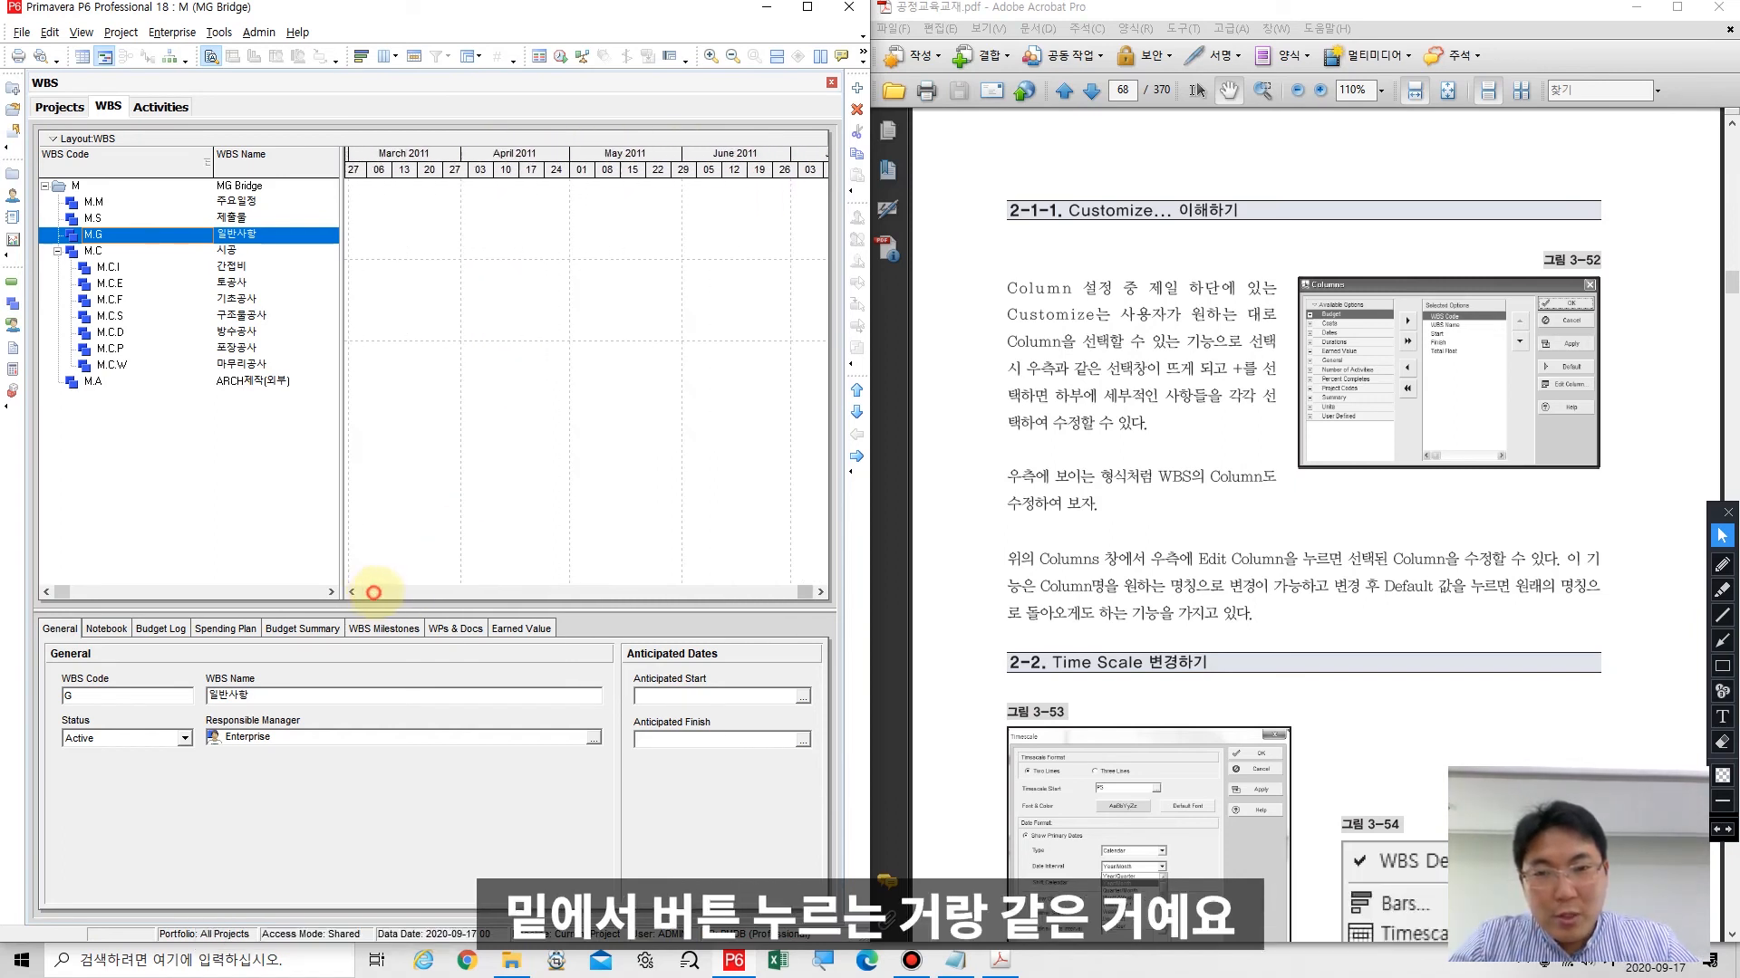
pyautogui.moveTo(692, 167); pyautogui.dragTo(474, 165)
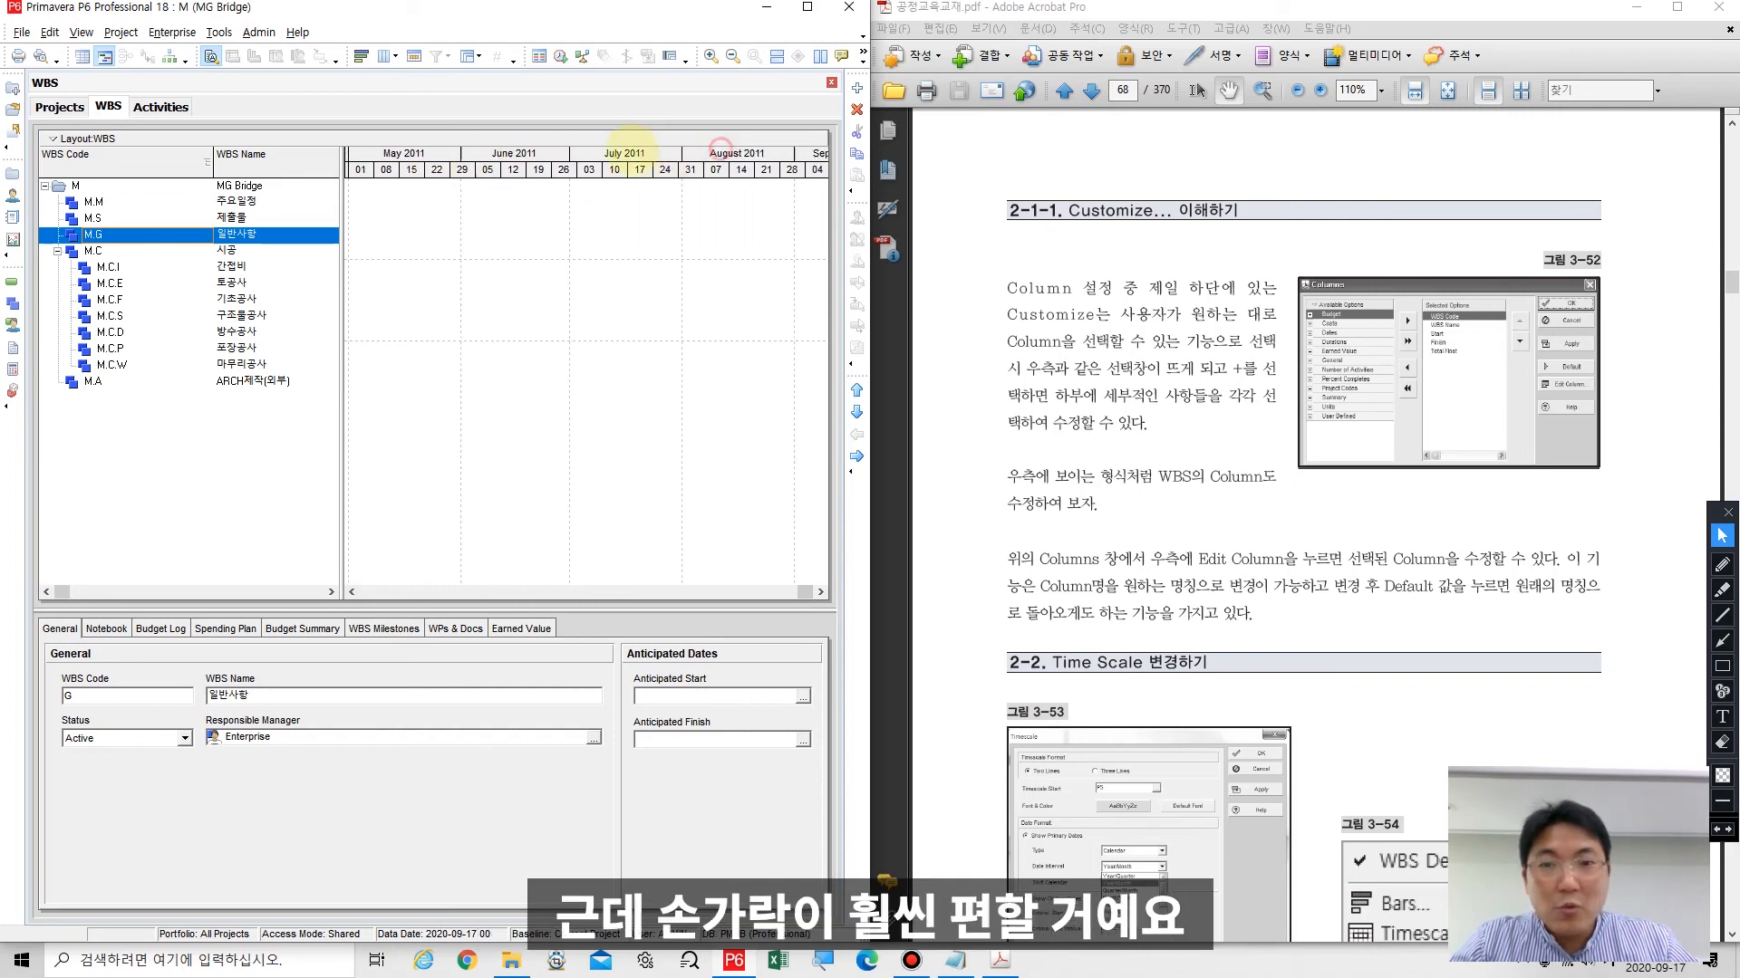
pyautogui.moveTo(632, 150); pyautogui.dragTo(555, 137)
pyautogui.moveTo(728, 147); pyautogui.dragTo(610, 148)
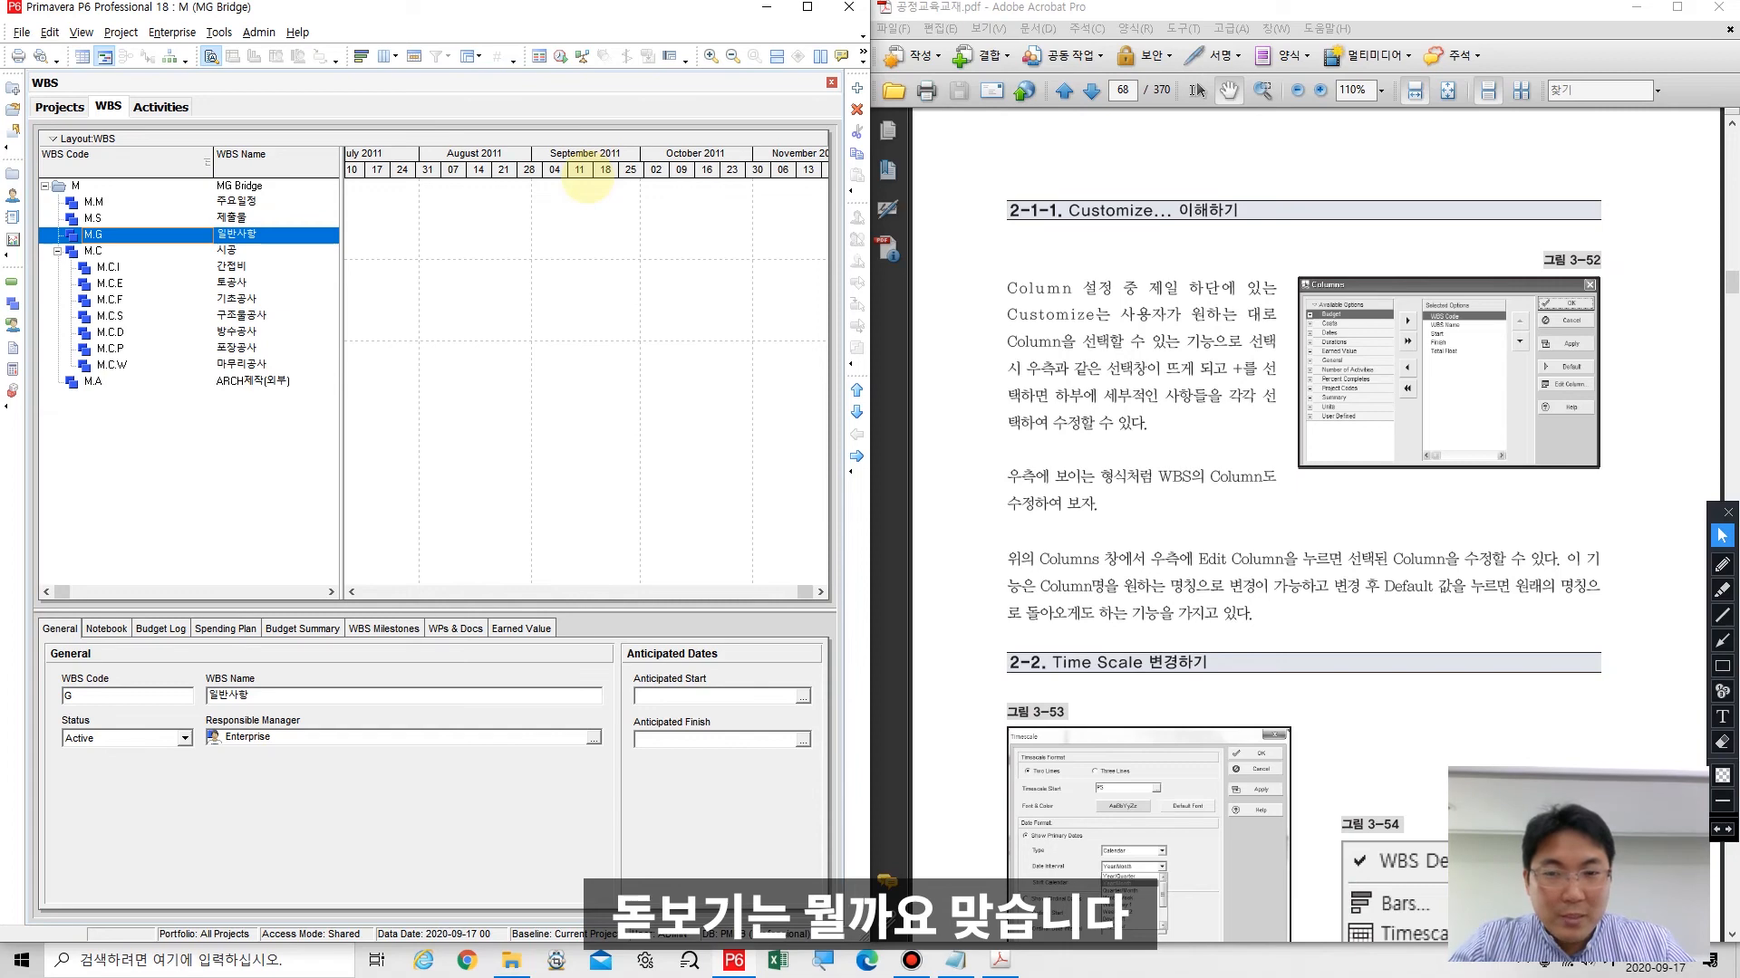
pyautogui.moveTo(675, 173); pyautogui.dragTo(804, 203)
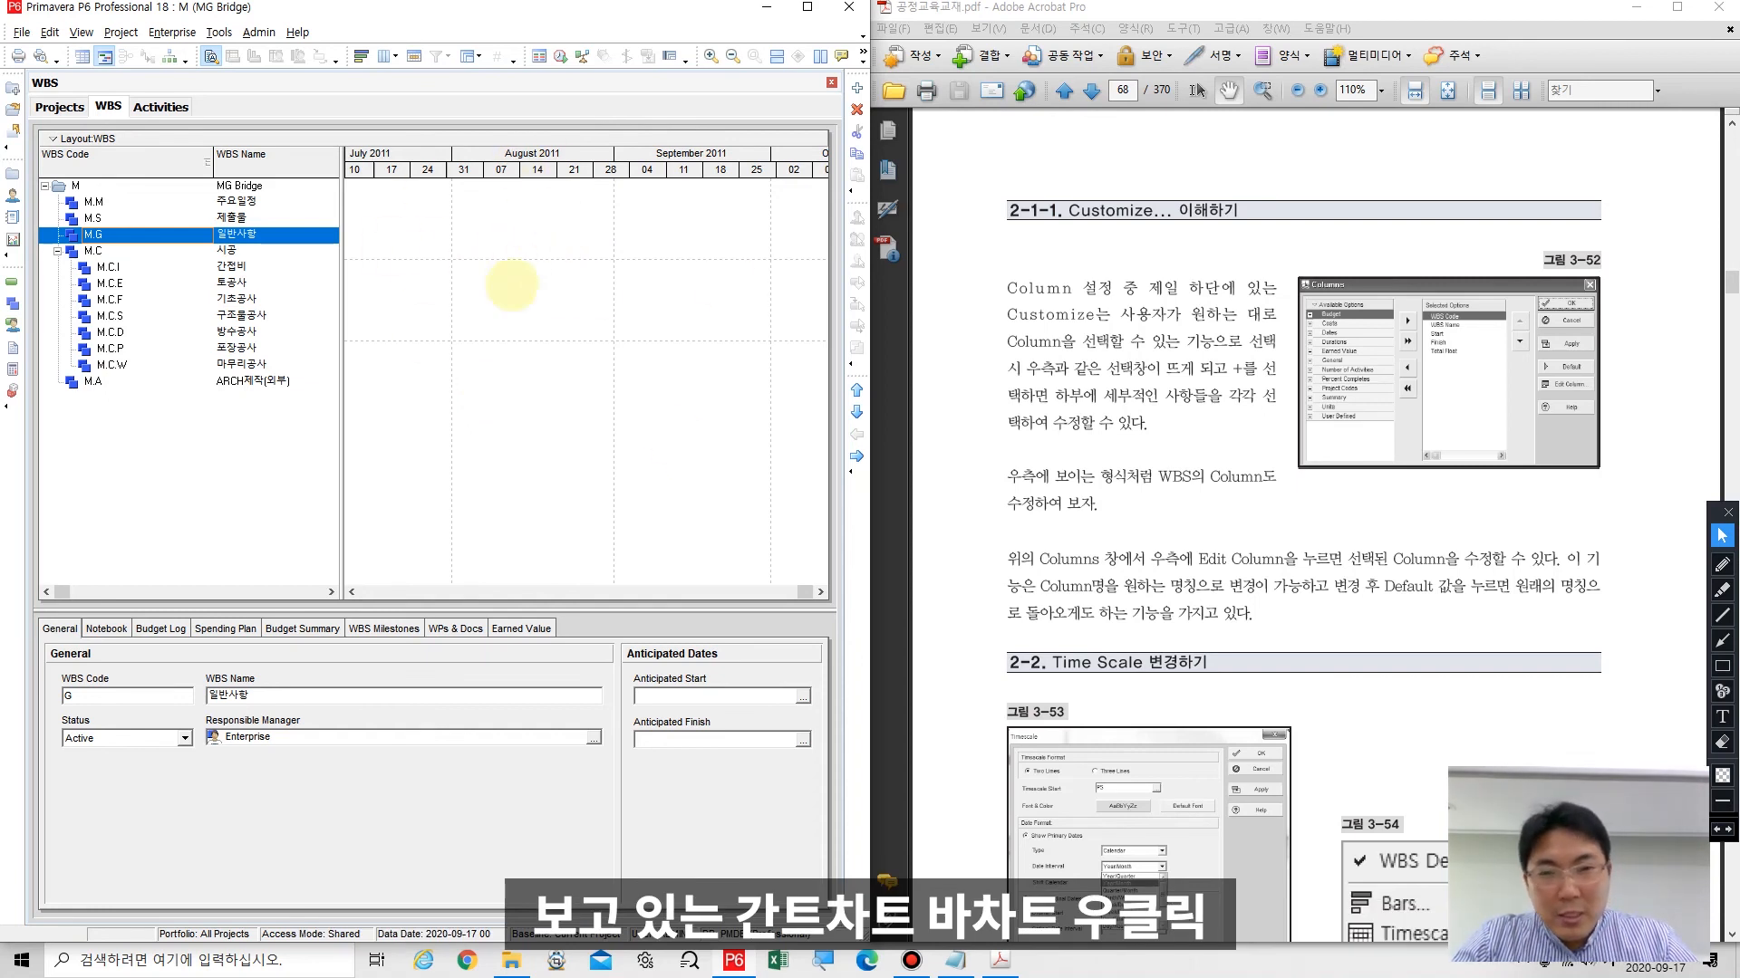
# Step: Open the Gantt chart's Timescale settings, move the dialog clear of the date header, and apply the Three Lines format
pyautogui.rightClick(494, 211)
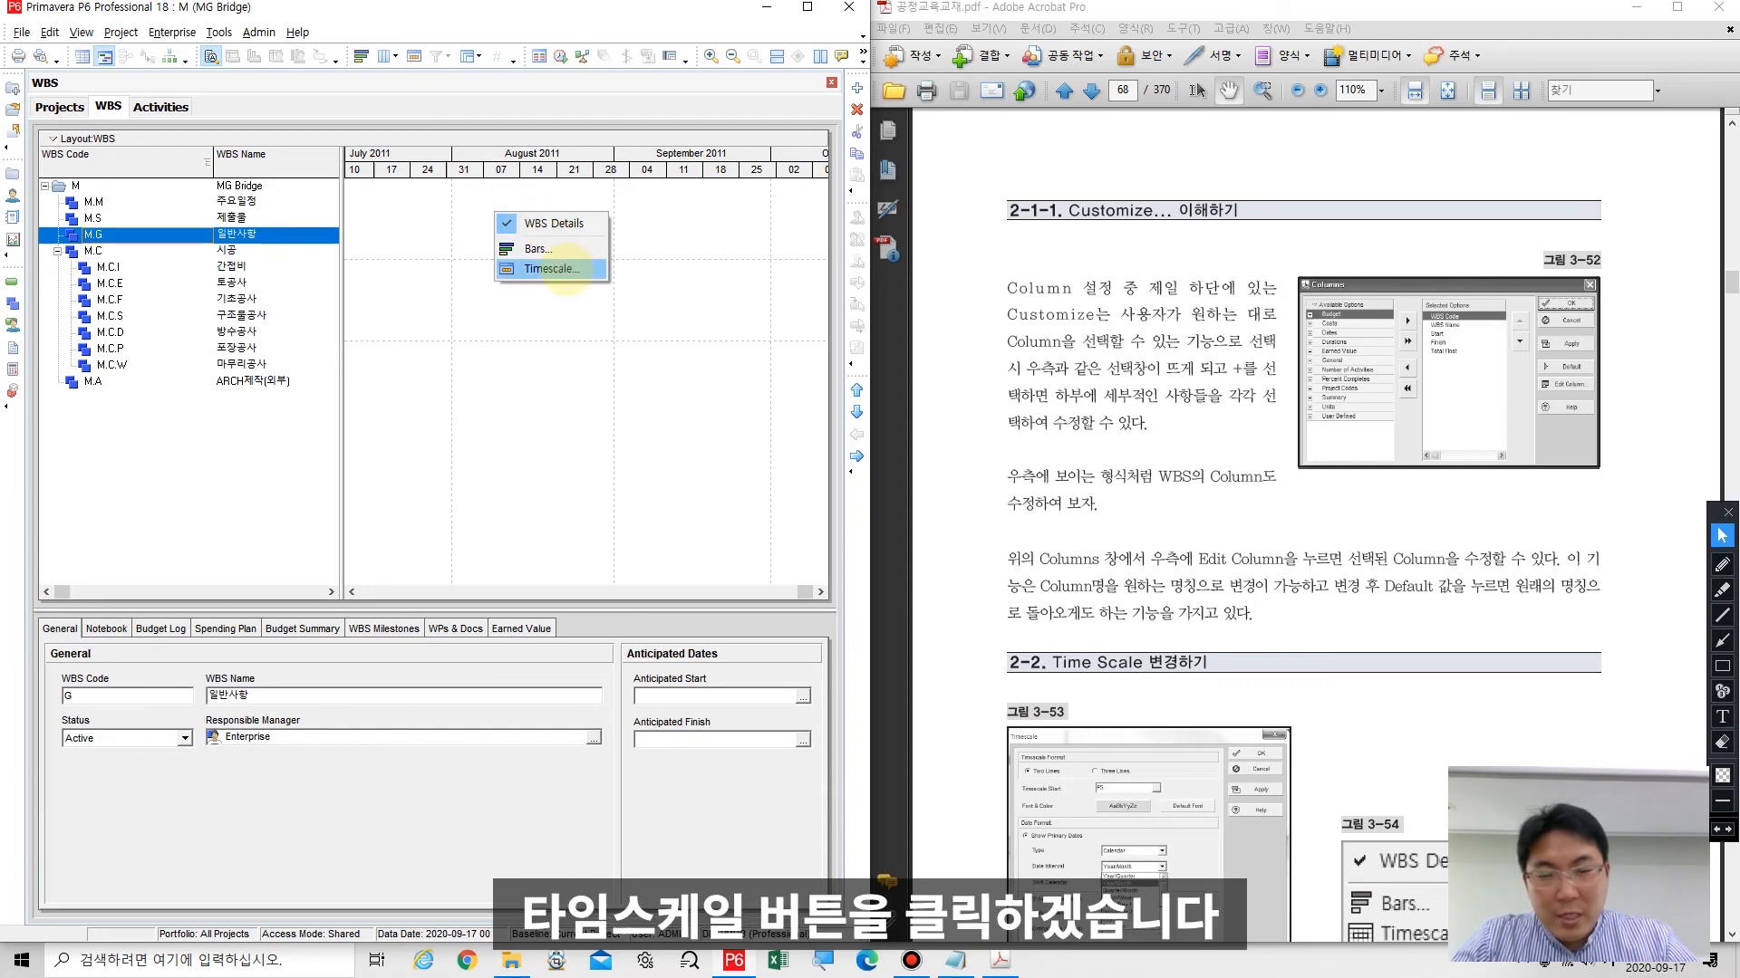
pyautogui.click(554, 269)
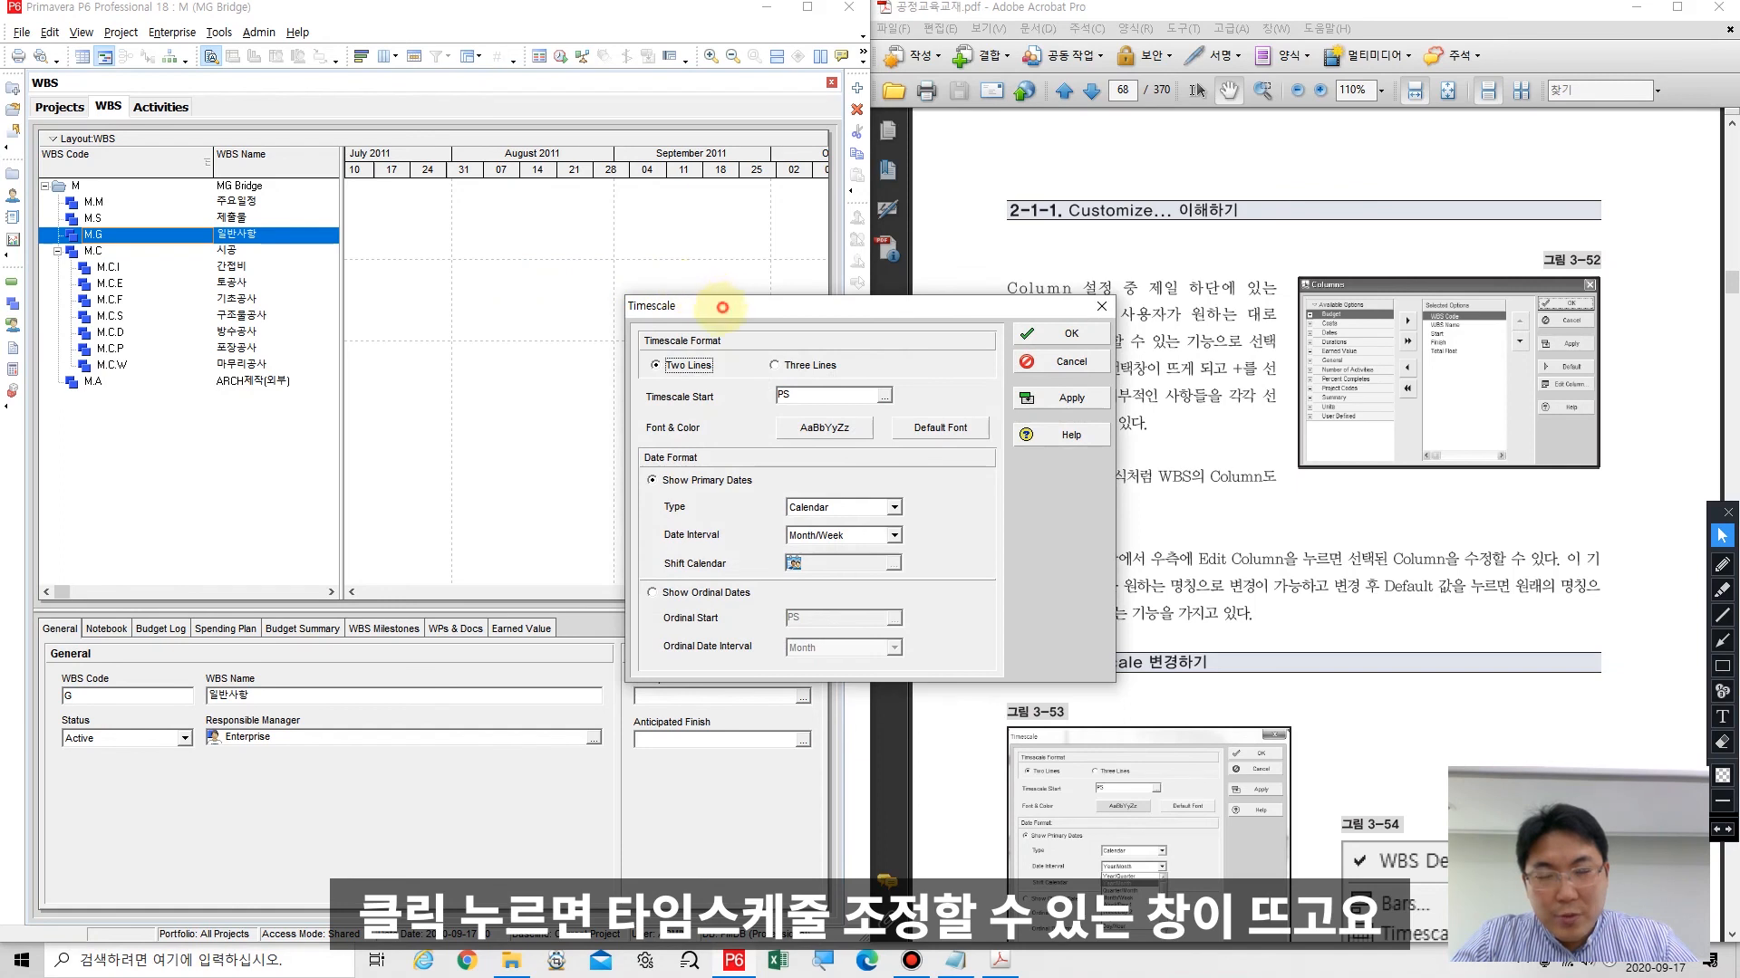
pyautogui.moveTo(722, 307); pyautogui.dragTo(479, 239)
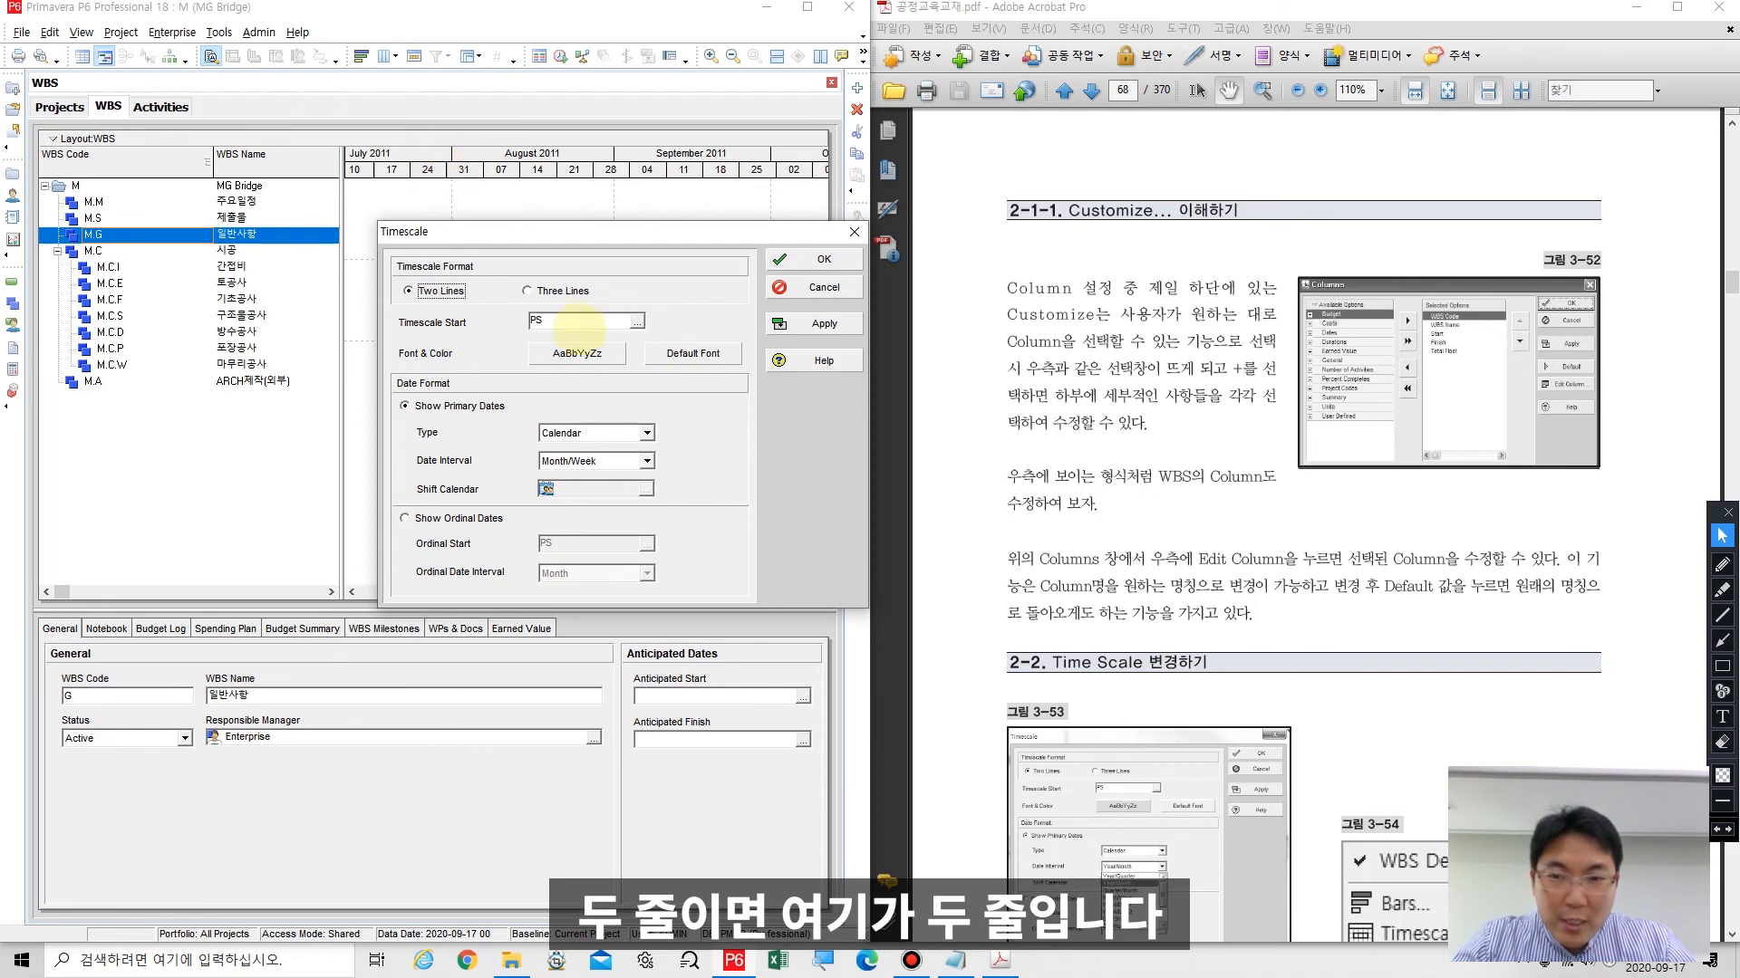
pyautogui.click(542, 290)
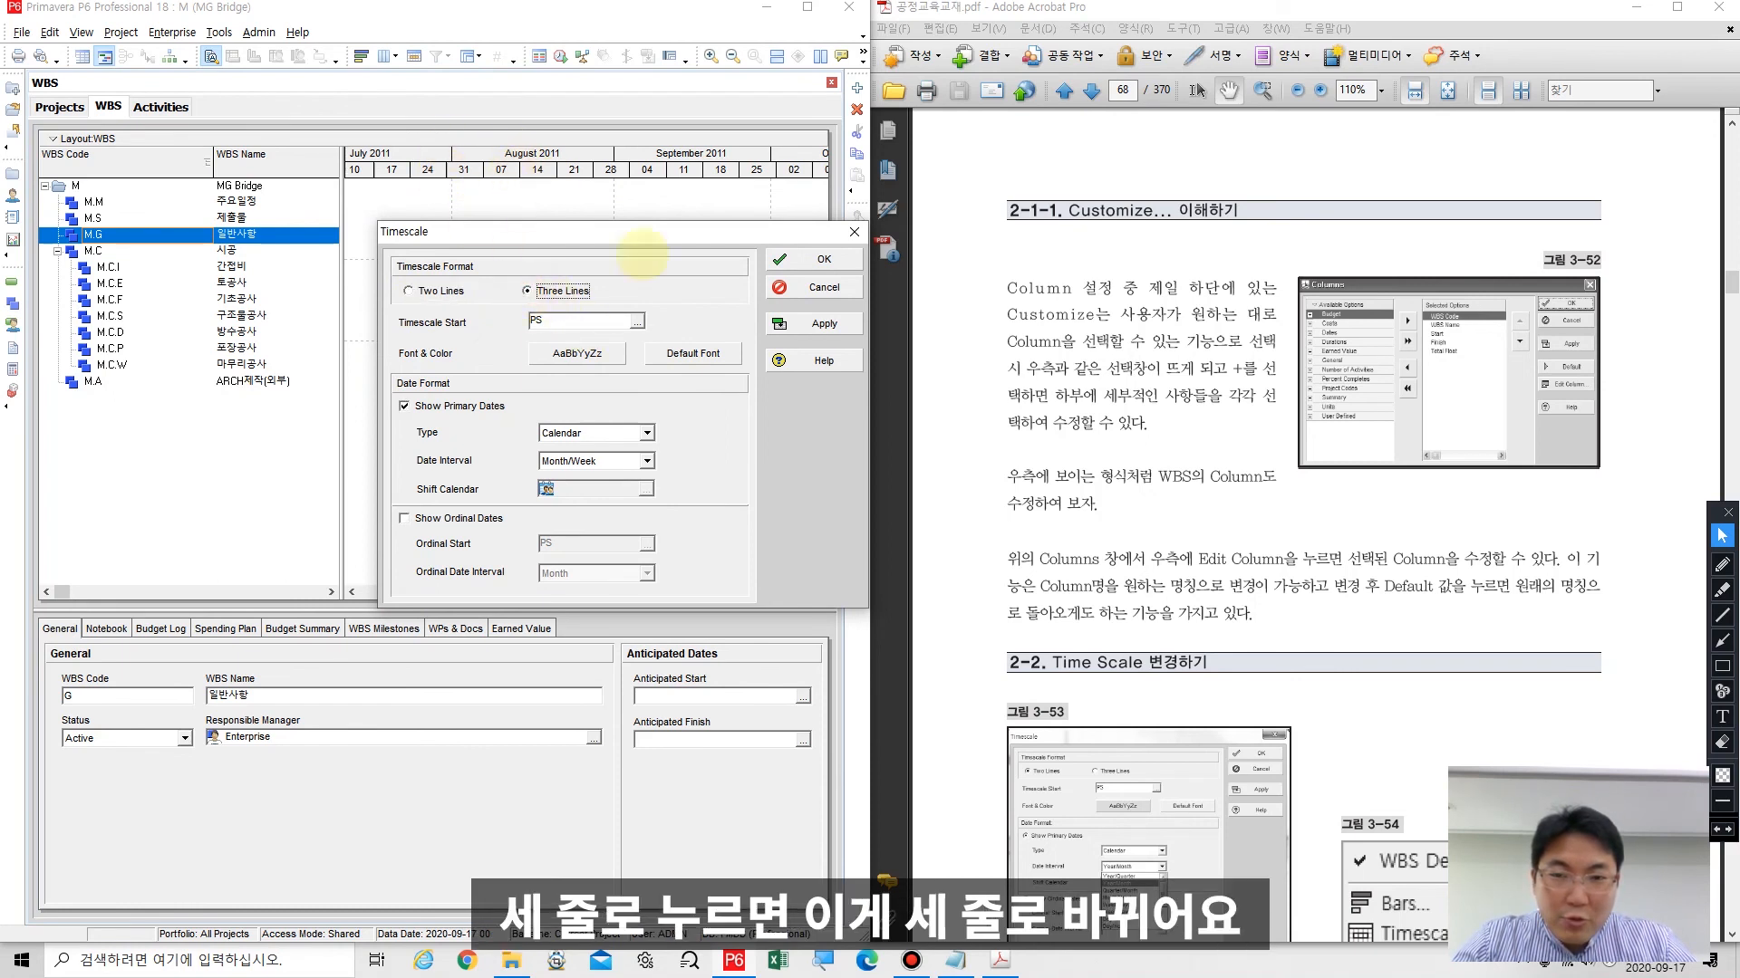
pyautogui.click(808, 324)
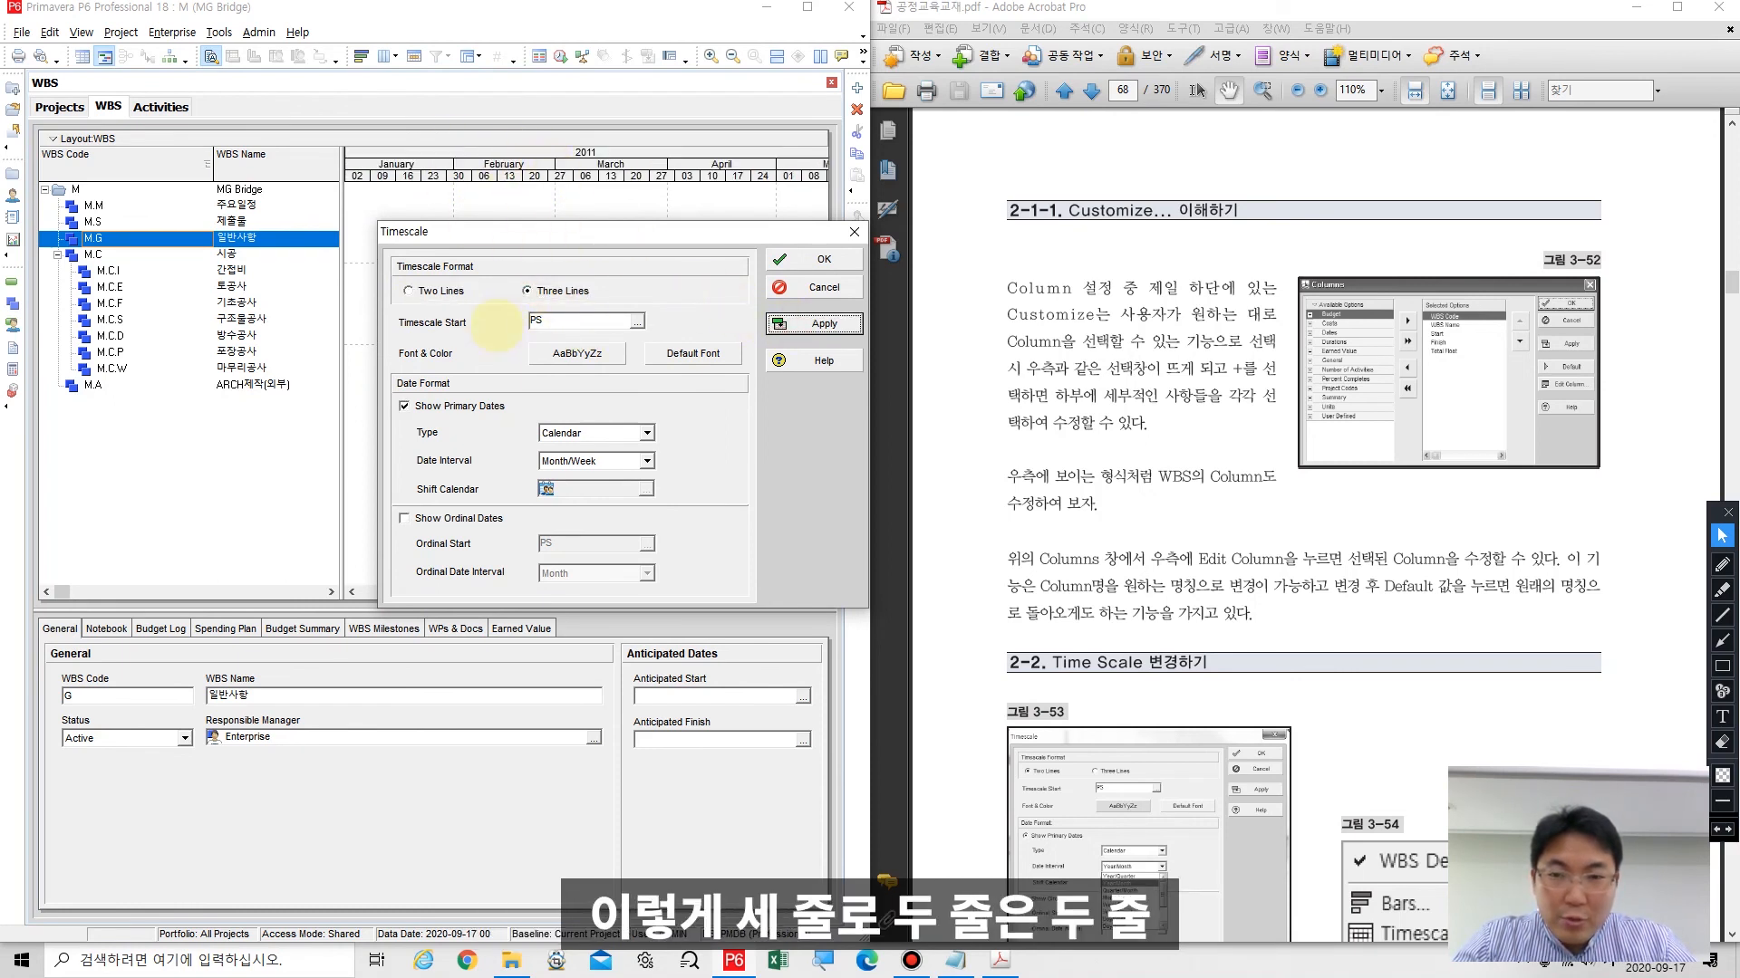
# Step: Apply the Two Lines timescale format, switch to Three Lines for comparison, and set it back to Two Lines
pyautogui.click(424, 291)
pyautogui.click(813, 324)
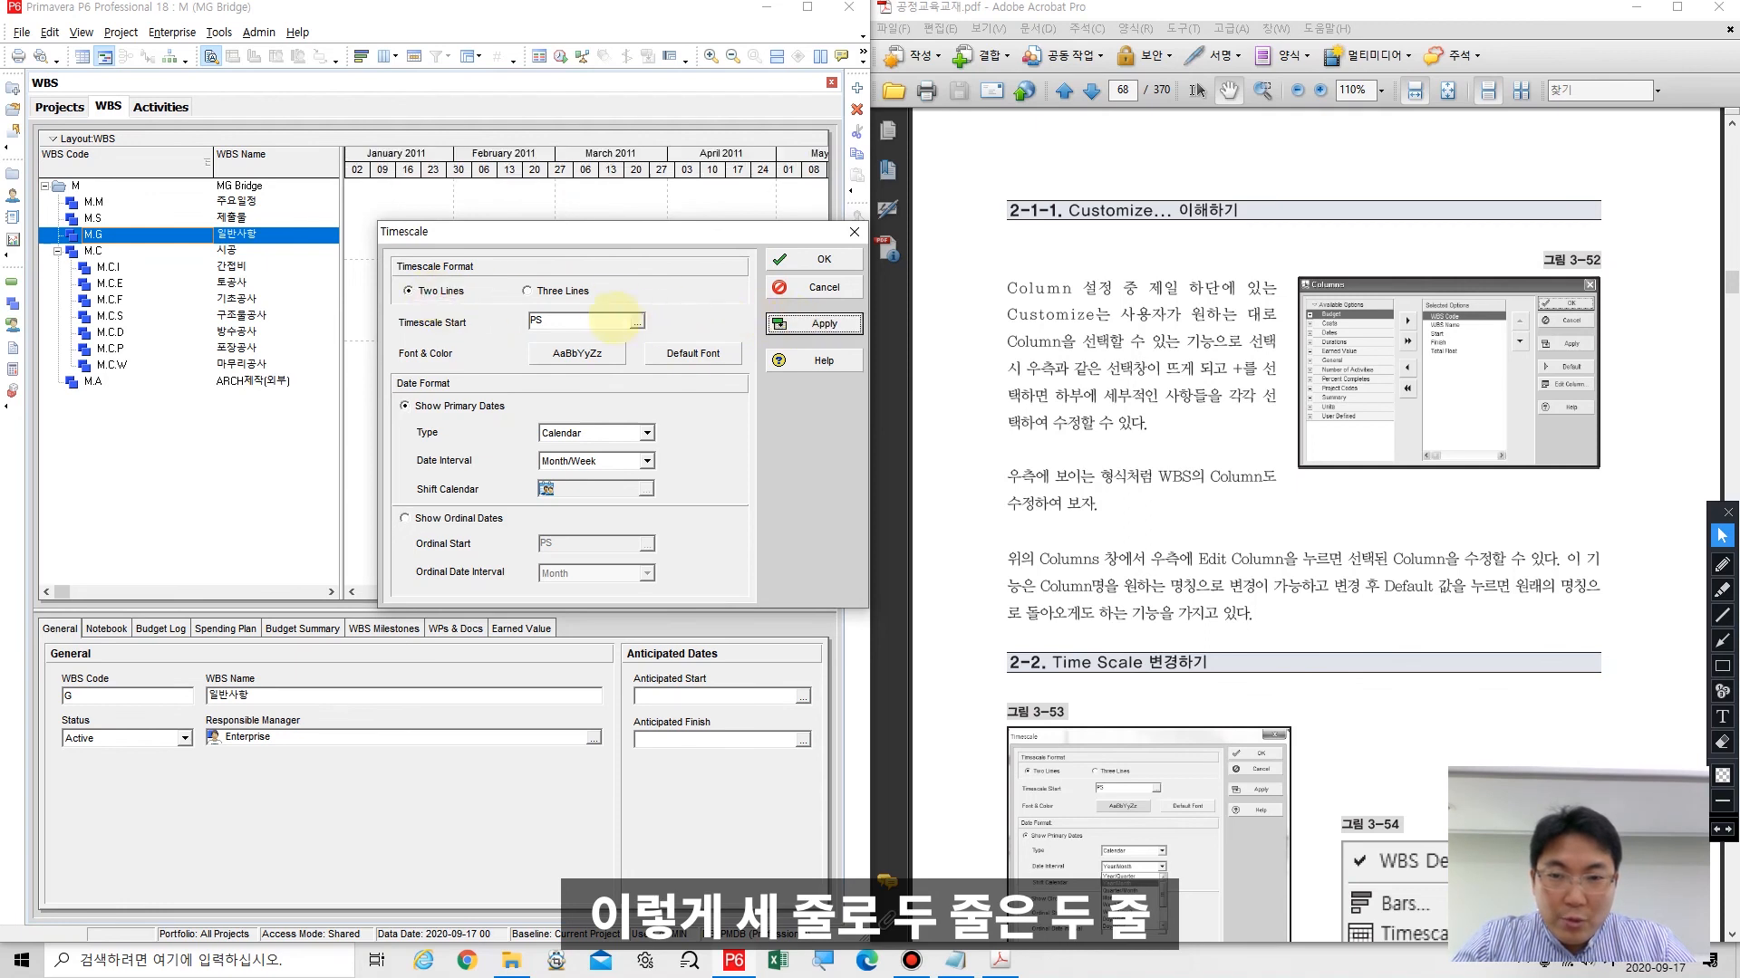
pyautogui.click(573, 292)
pyautogui.click(814, 323)
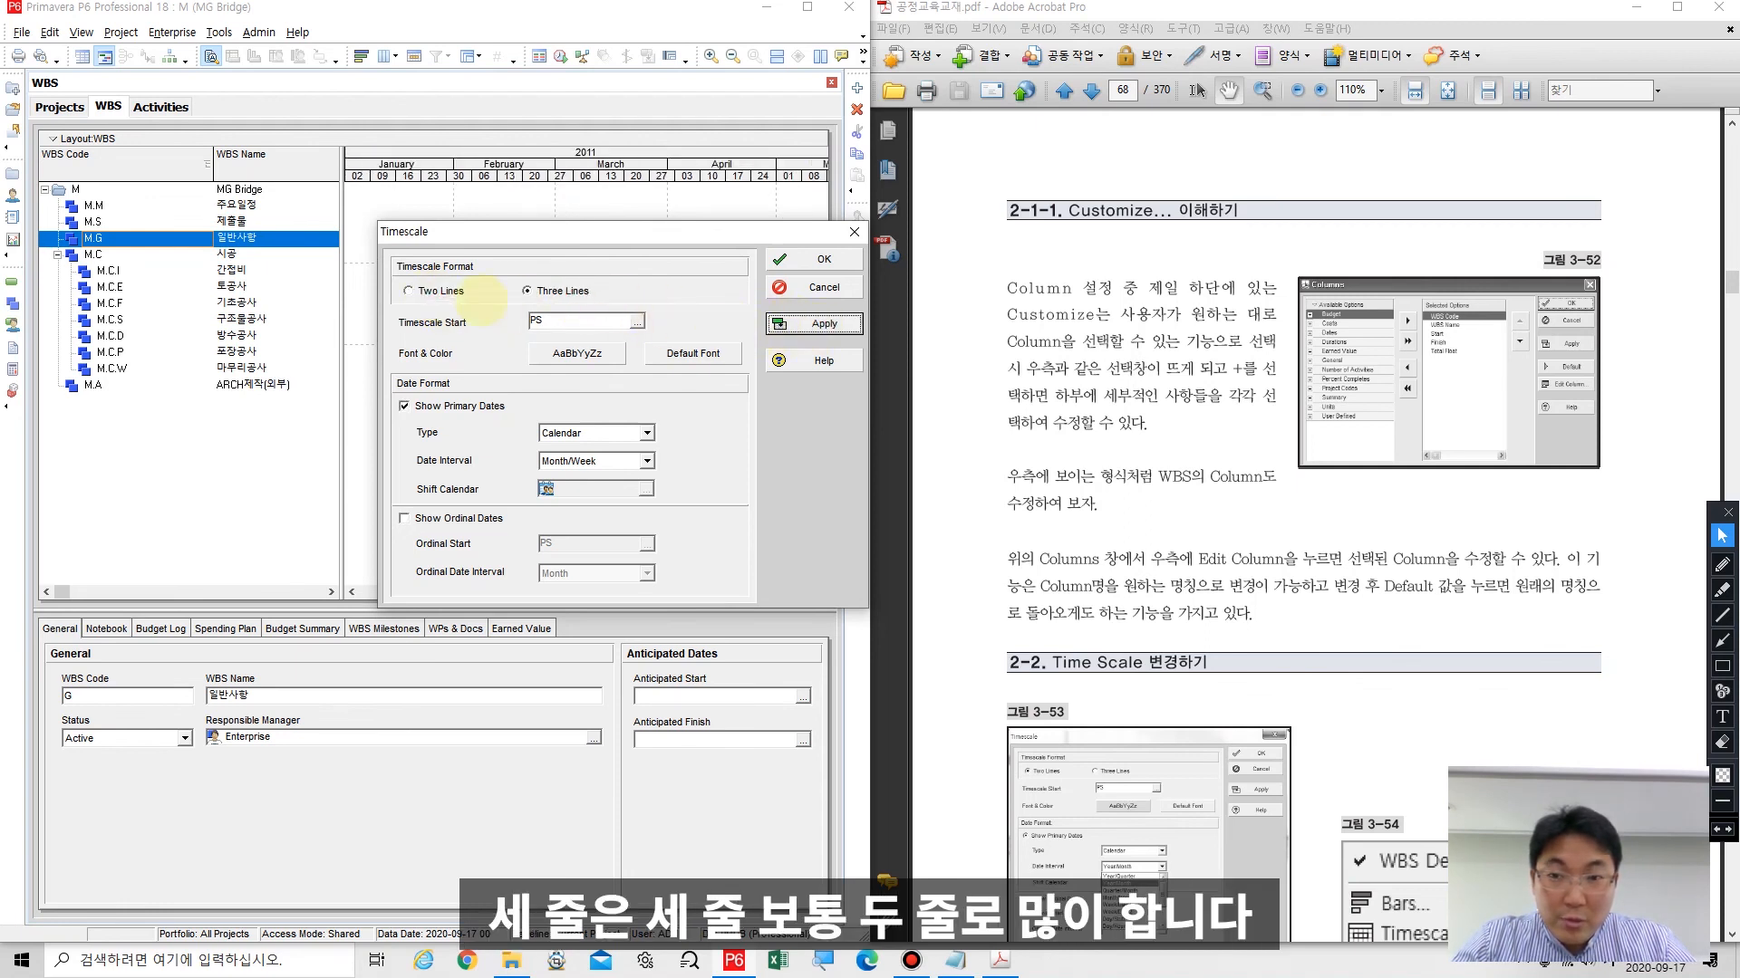
pyautogui.click(440, 291)
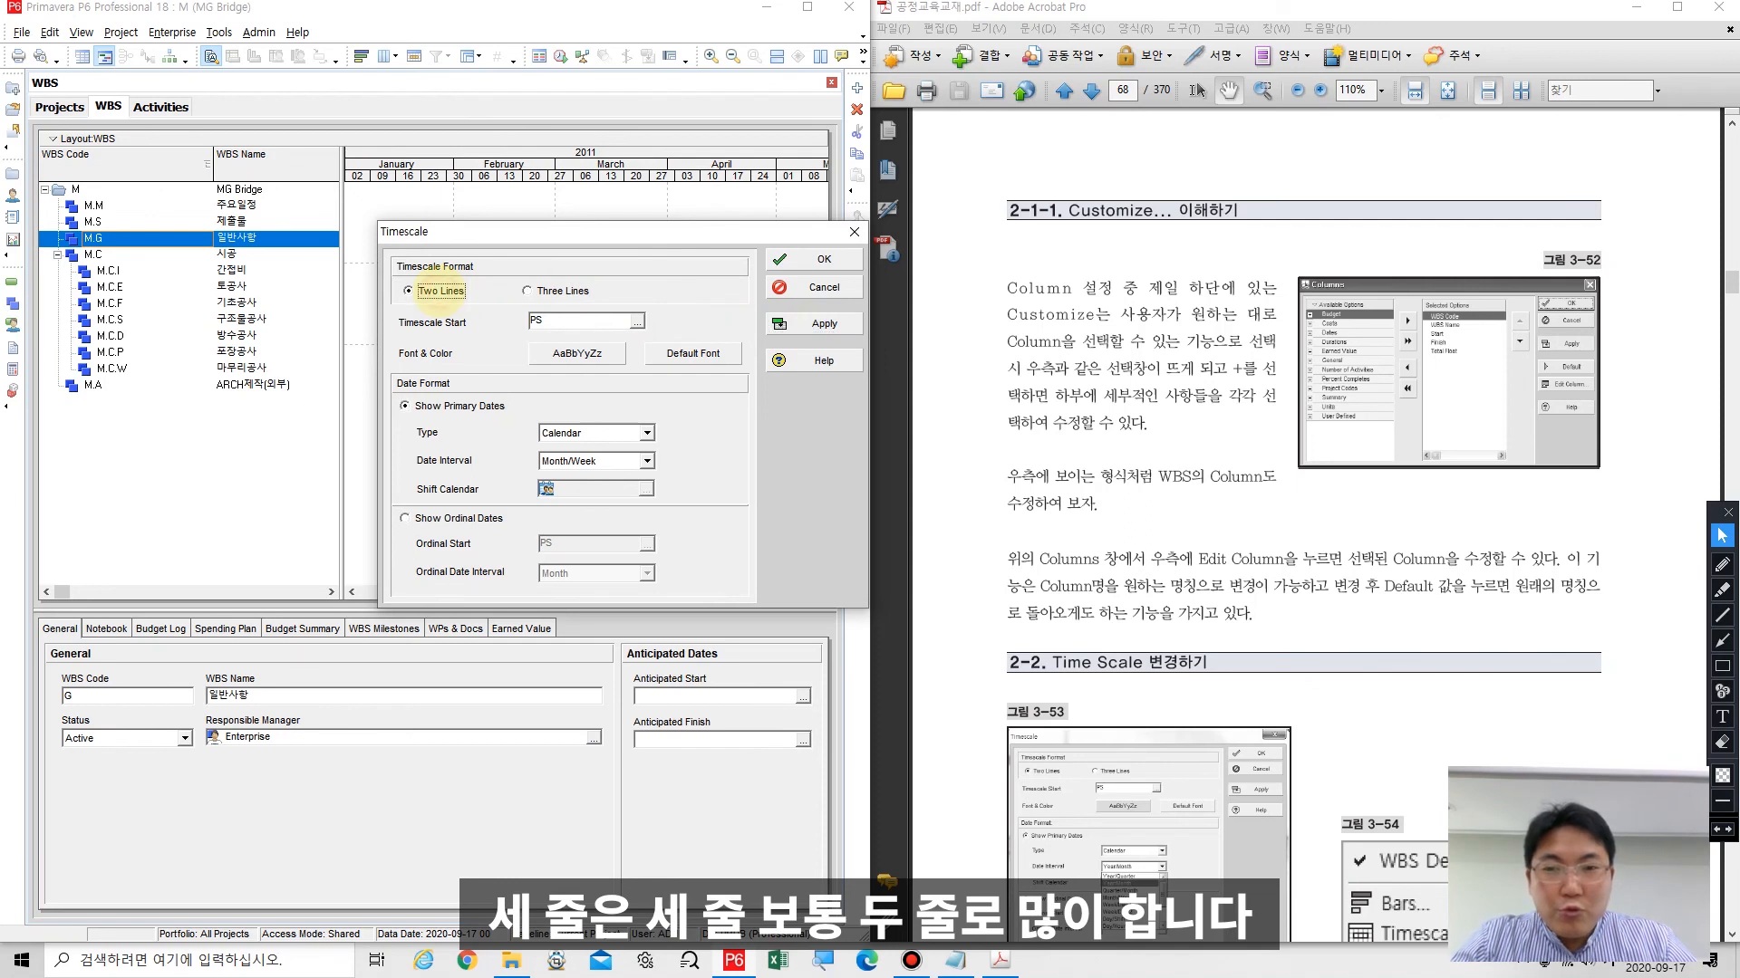
pyautogui.click(796, 324)
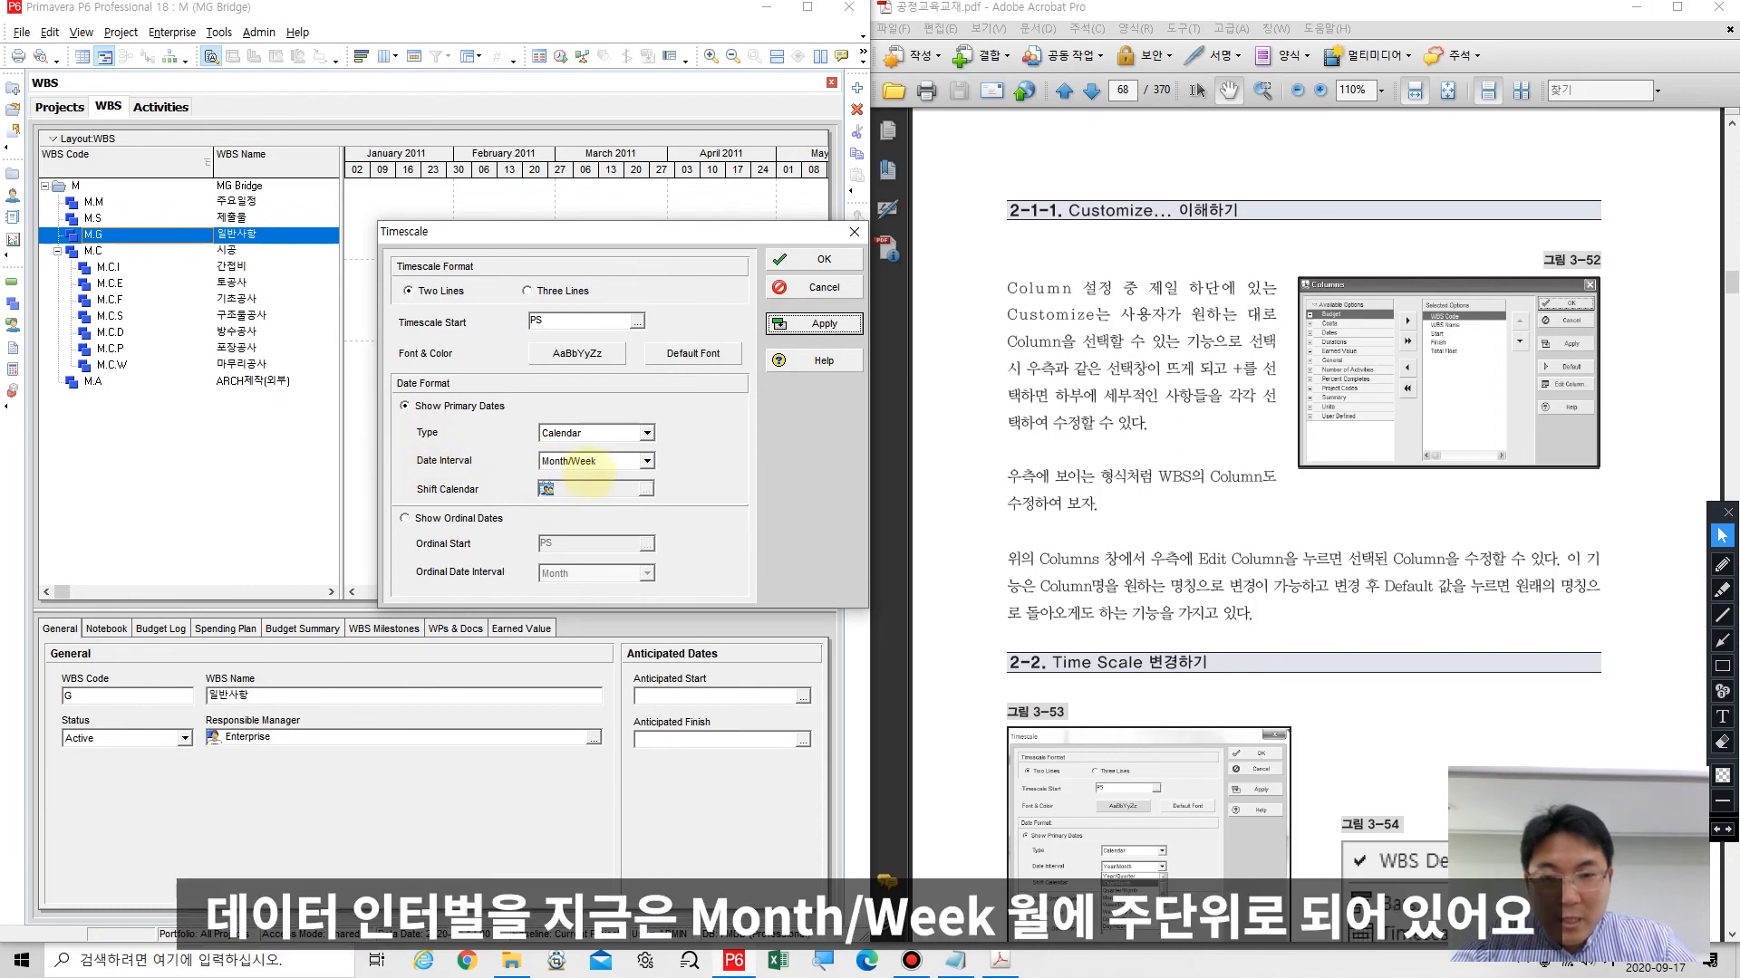
# Step: Set the timescale's date interval to Week/Day 1 and apply it to the Gantt chart
pyautogui.click(600, 462)
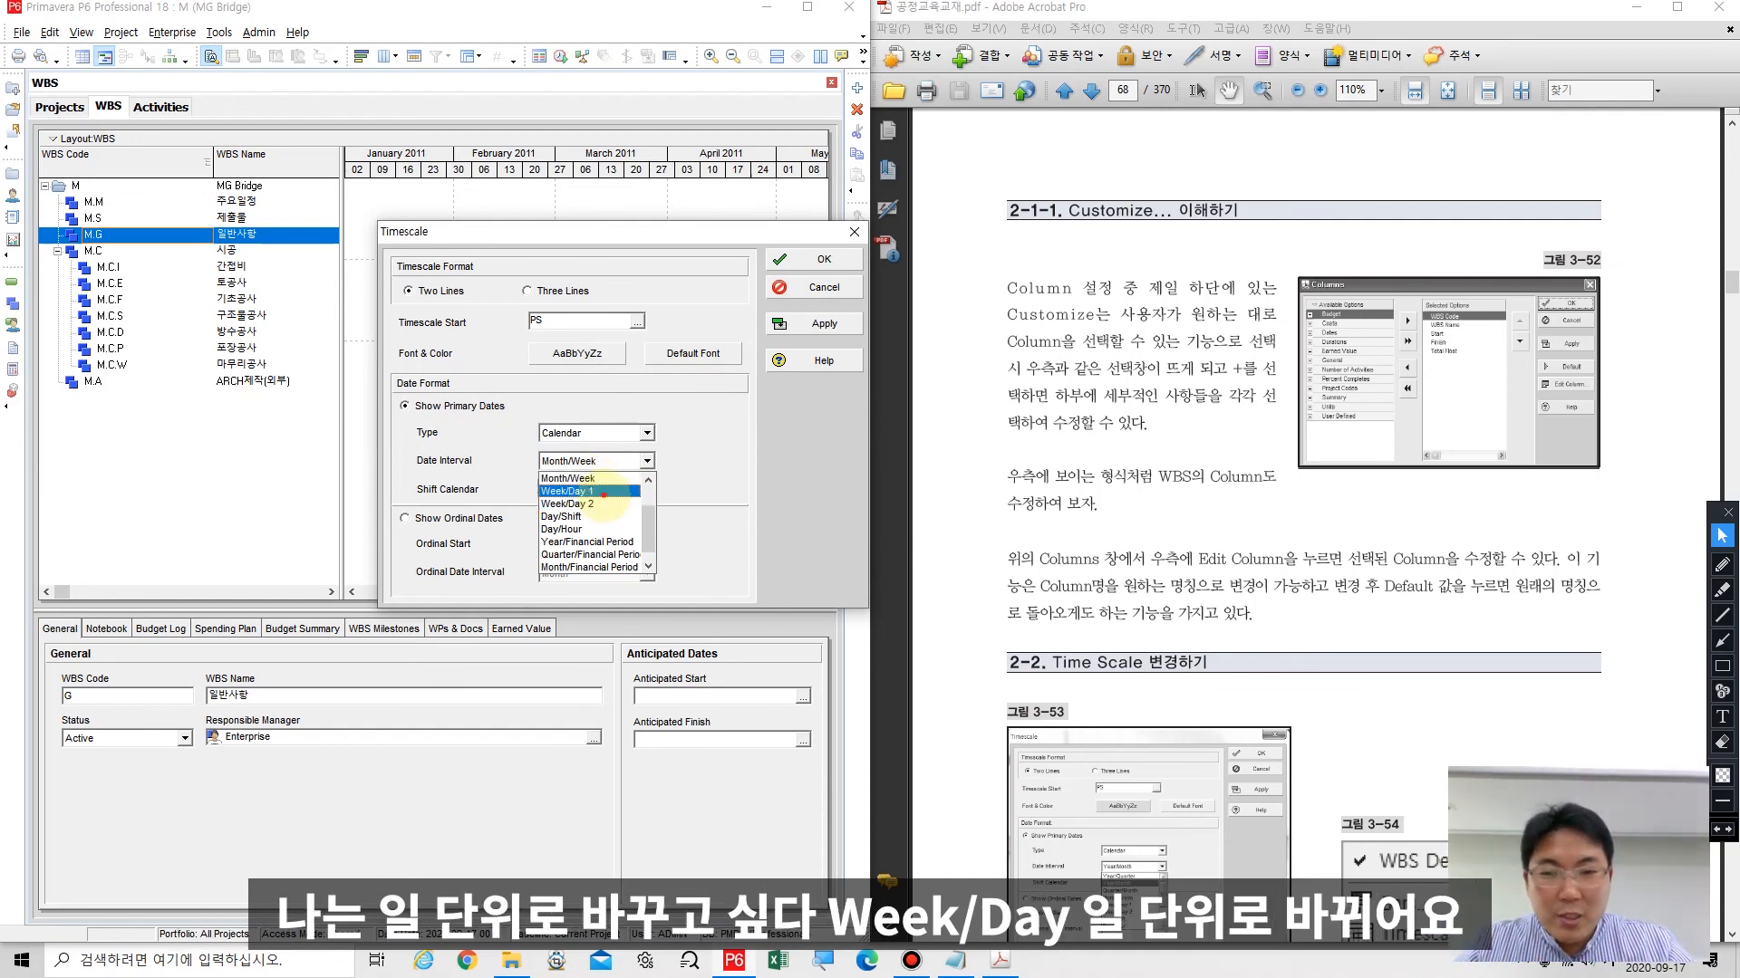
pyautogui.click(602, 490)
pyautogui.click(802, 323)
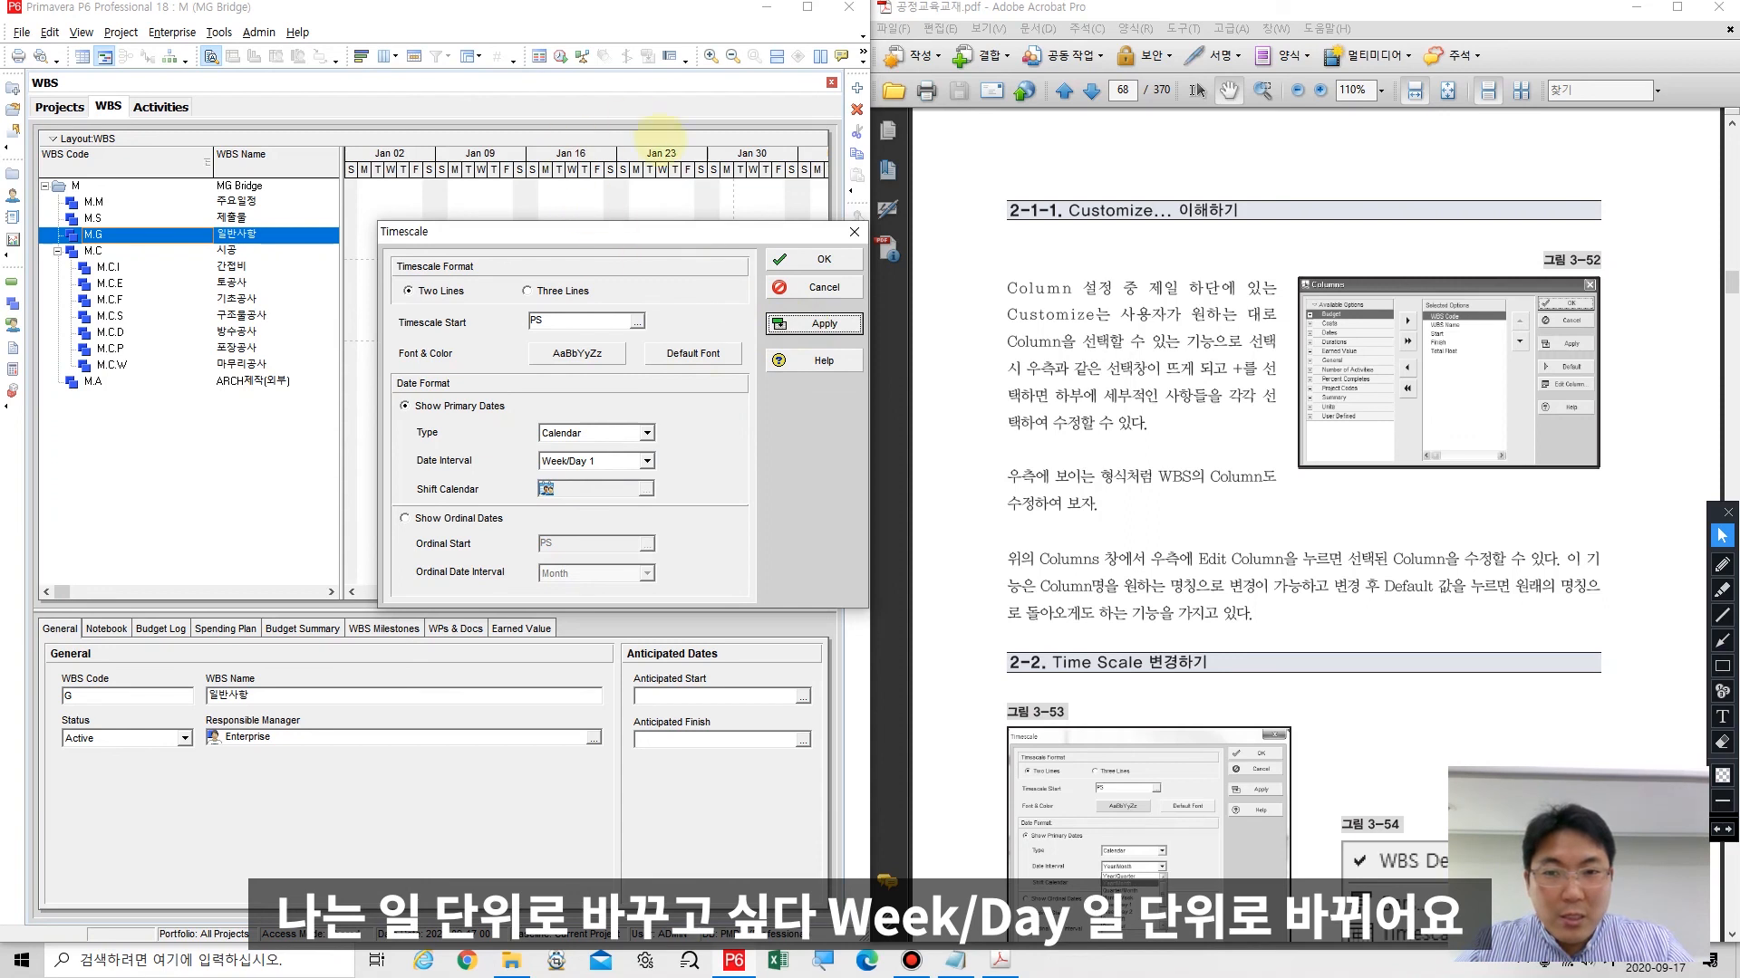
# Step: Set the timescale's date interval to Quarter/Month and apply it to the Gantt chart
pyautogui.click(590, 462)
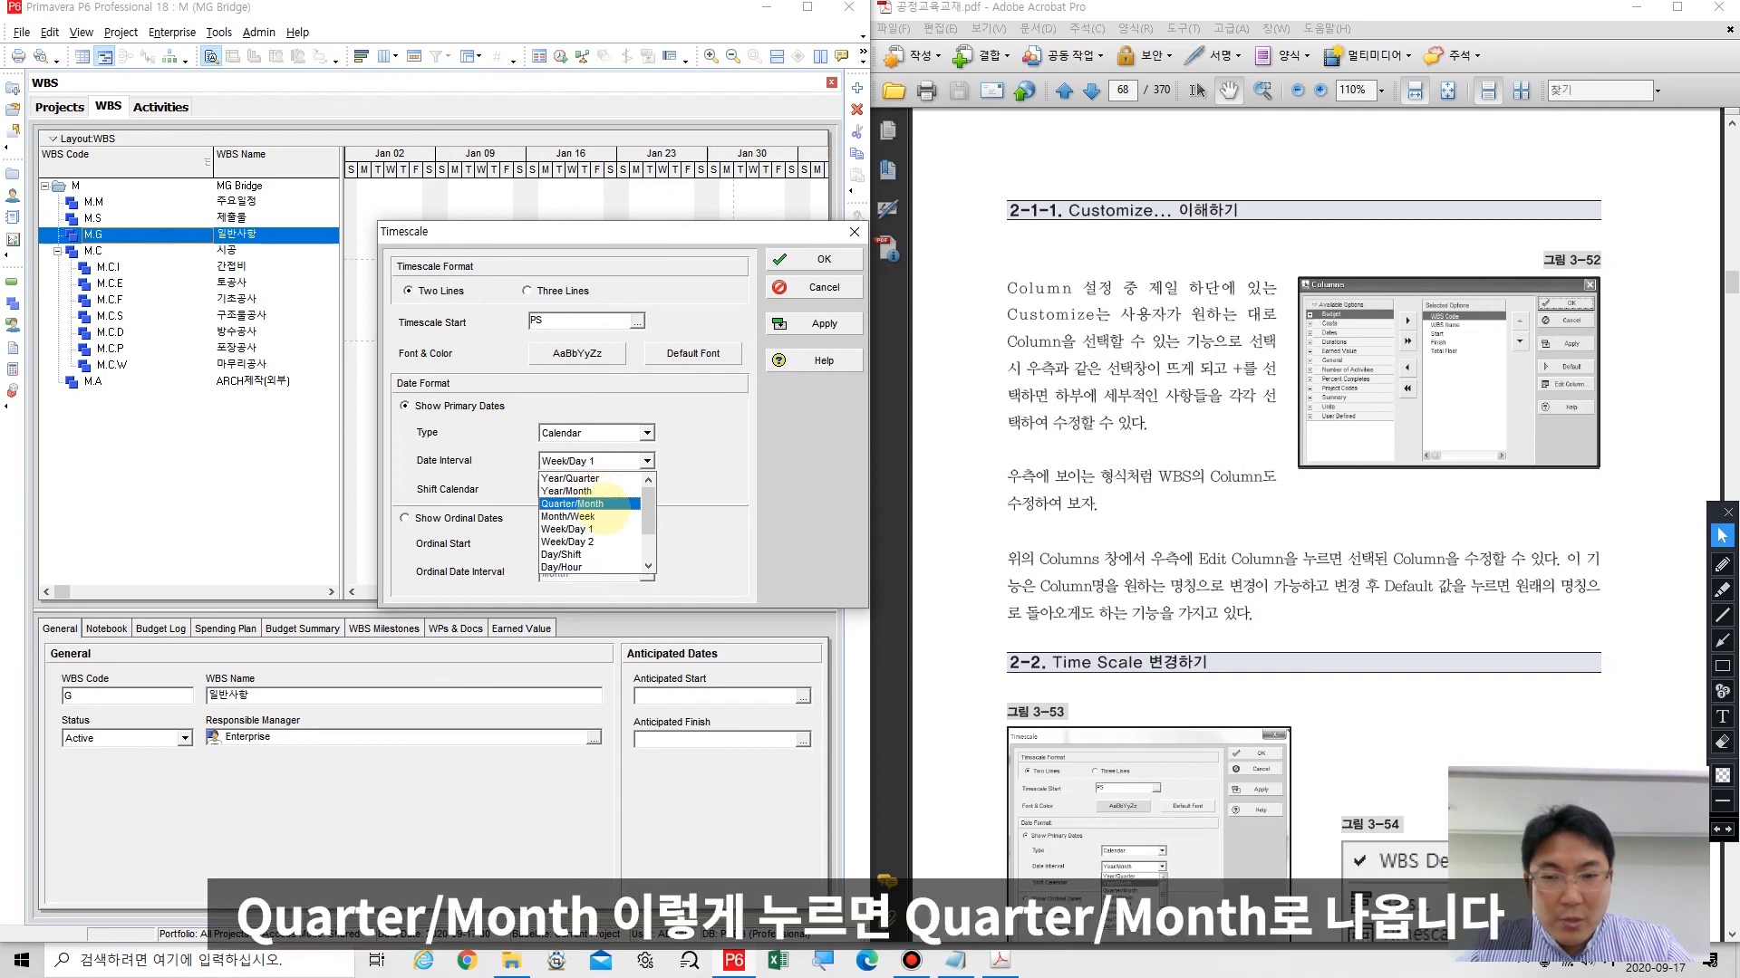
pyautogui.click(604, 504)
pyautogui.click(812, 324)
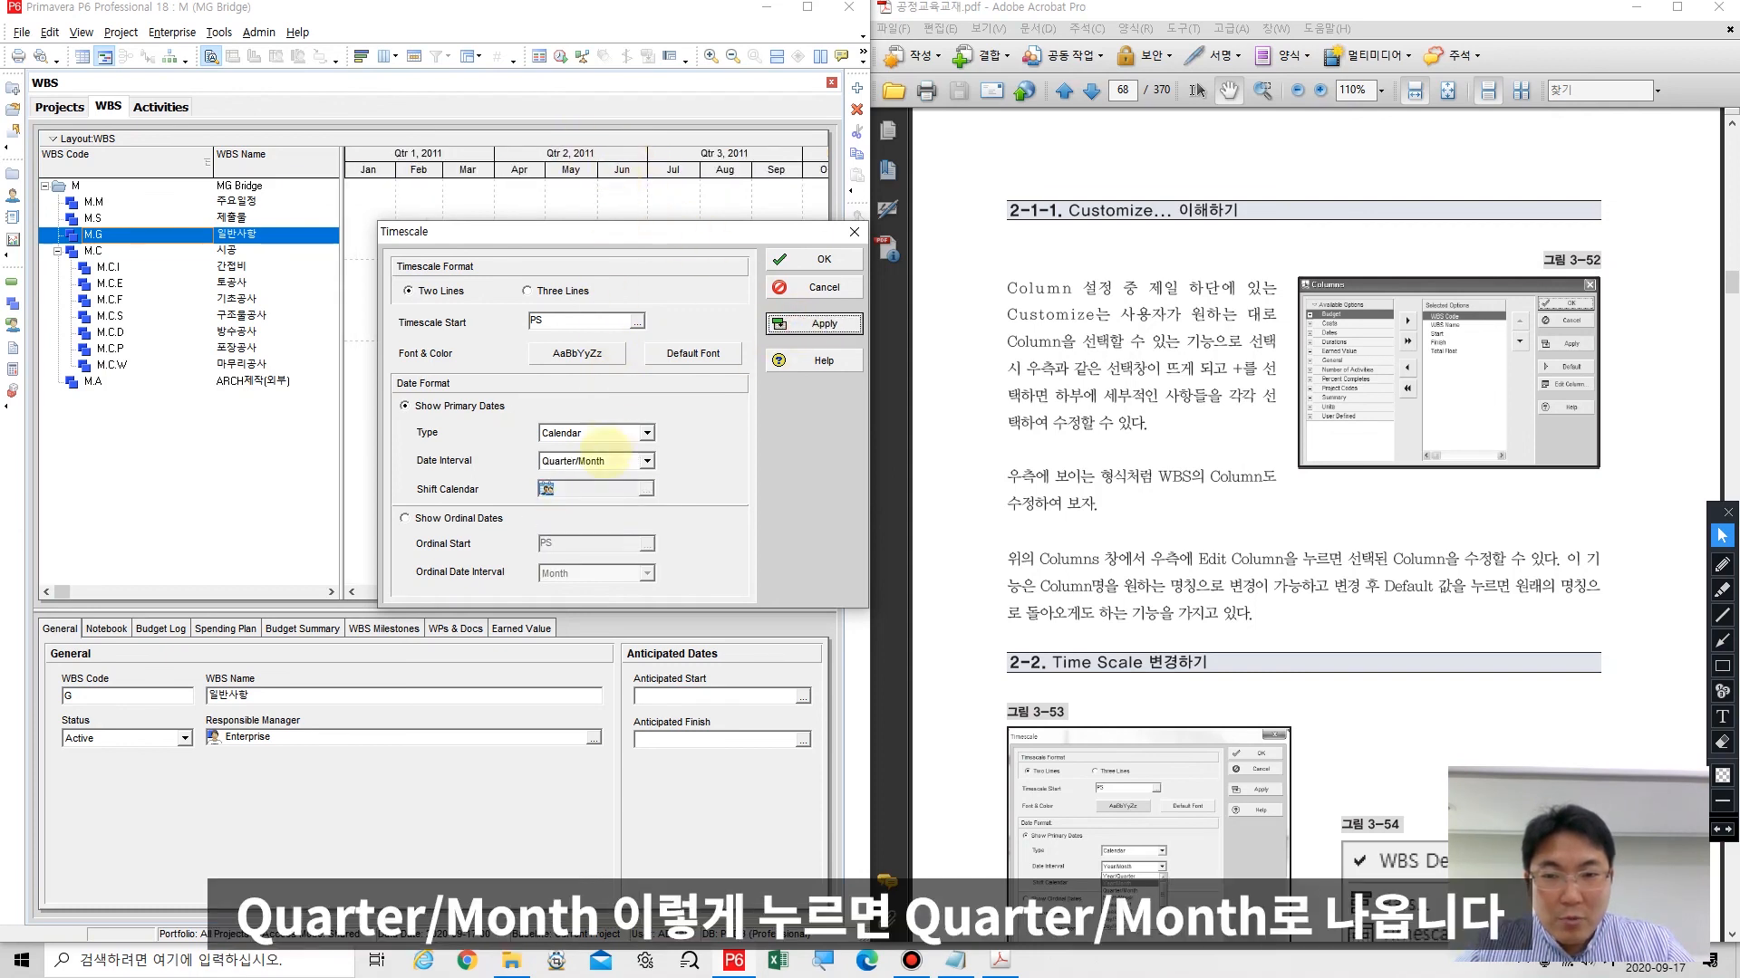
# Step: Set the timescale's date interval to Year/Month and apply it to the Gantt chart
pyautogui.click(603, 460)
pyautogui.click(589, 477)
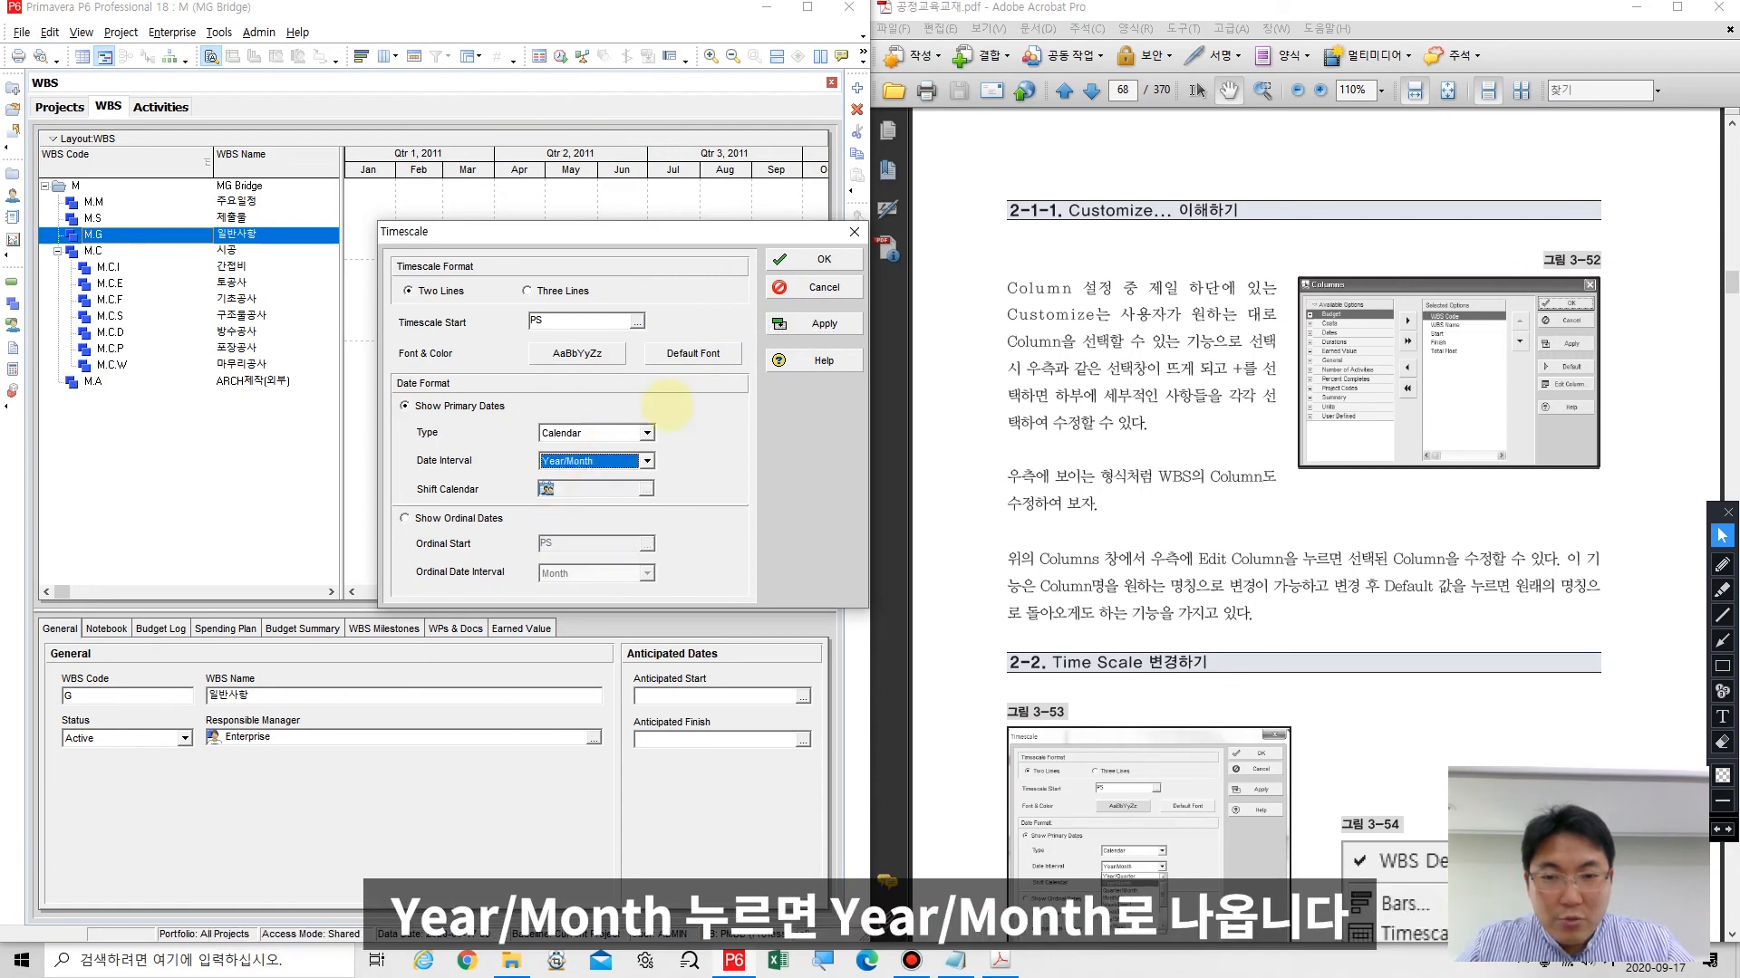
pyautogui.click(816, 324)
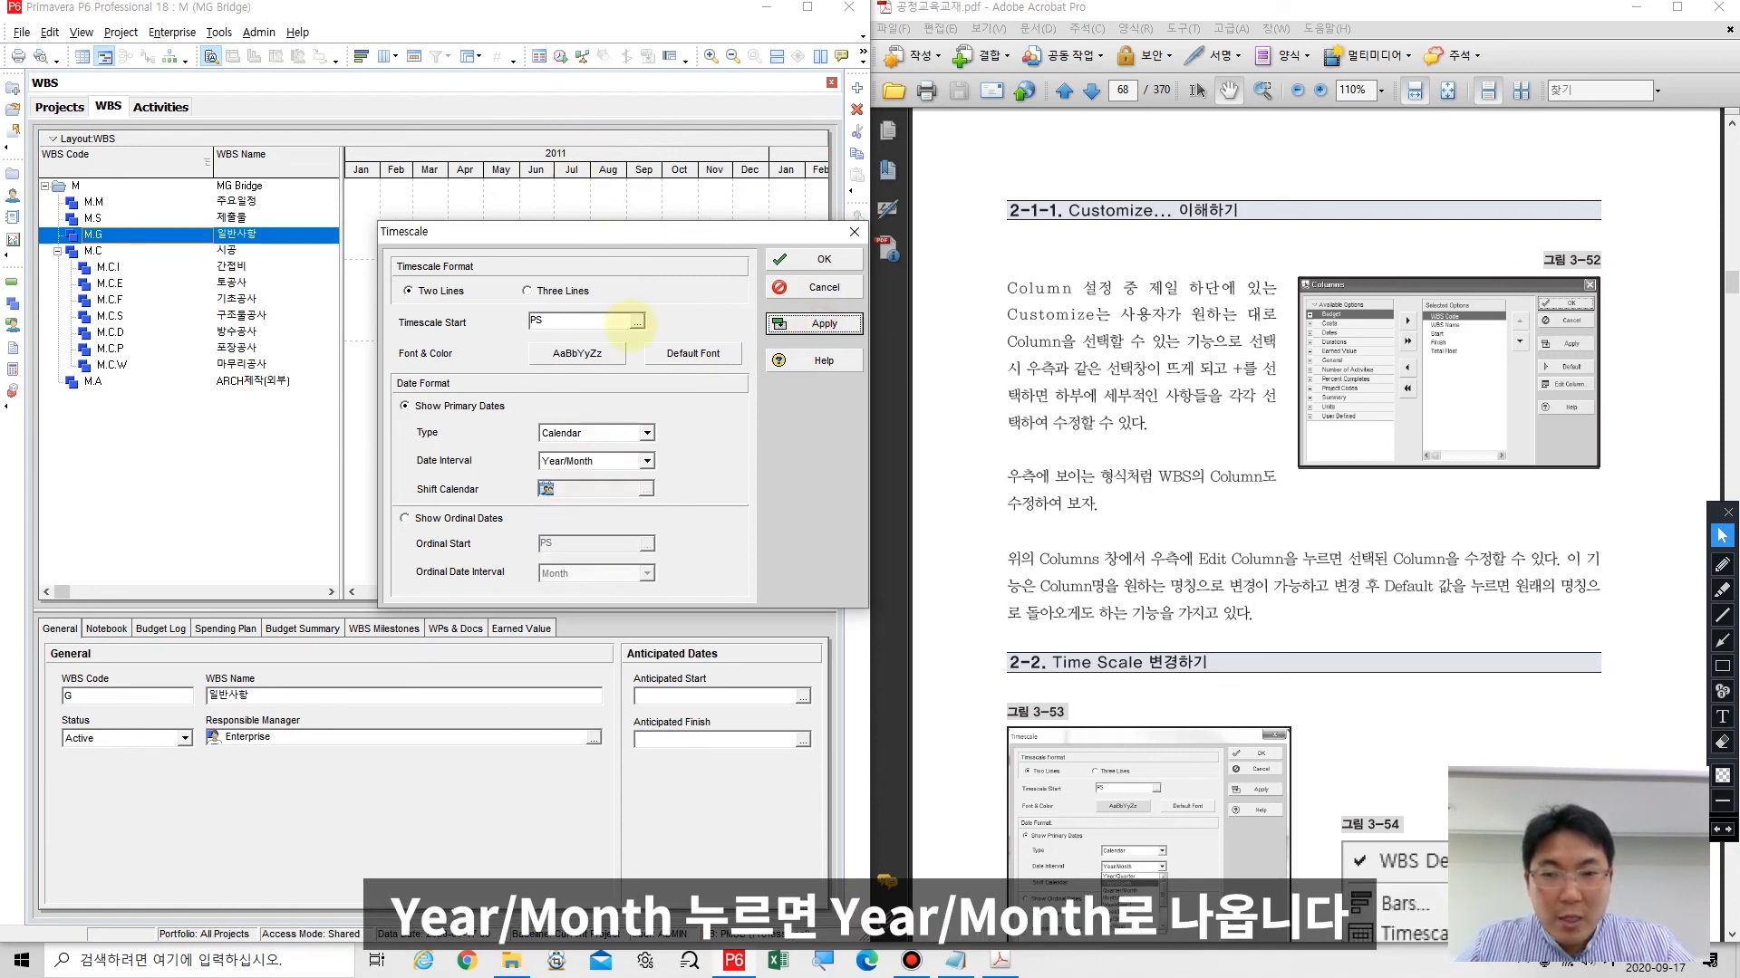
# Step: Set the timescale's date interval to Year/Quarter and apply it to the Gantt chart
pyautogui.click(587, 461)
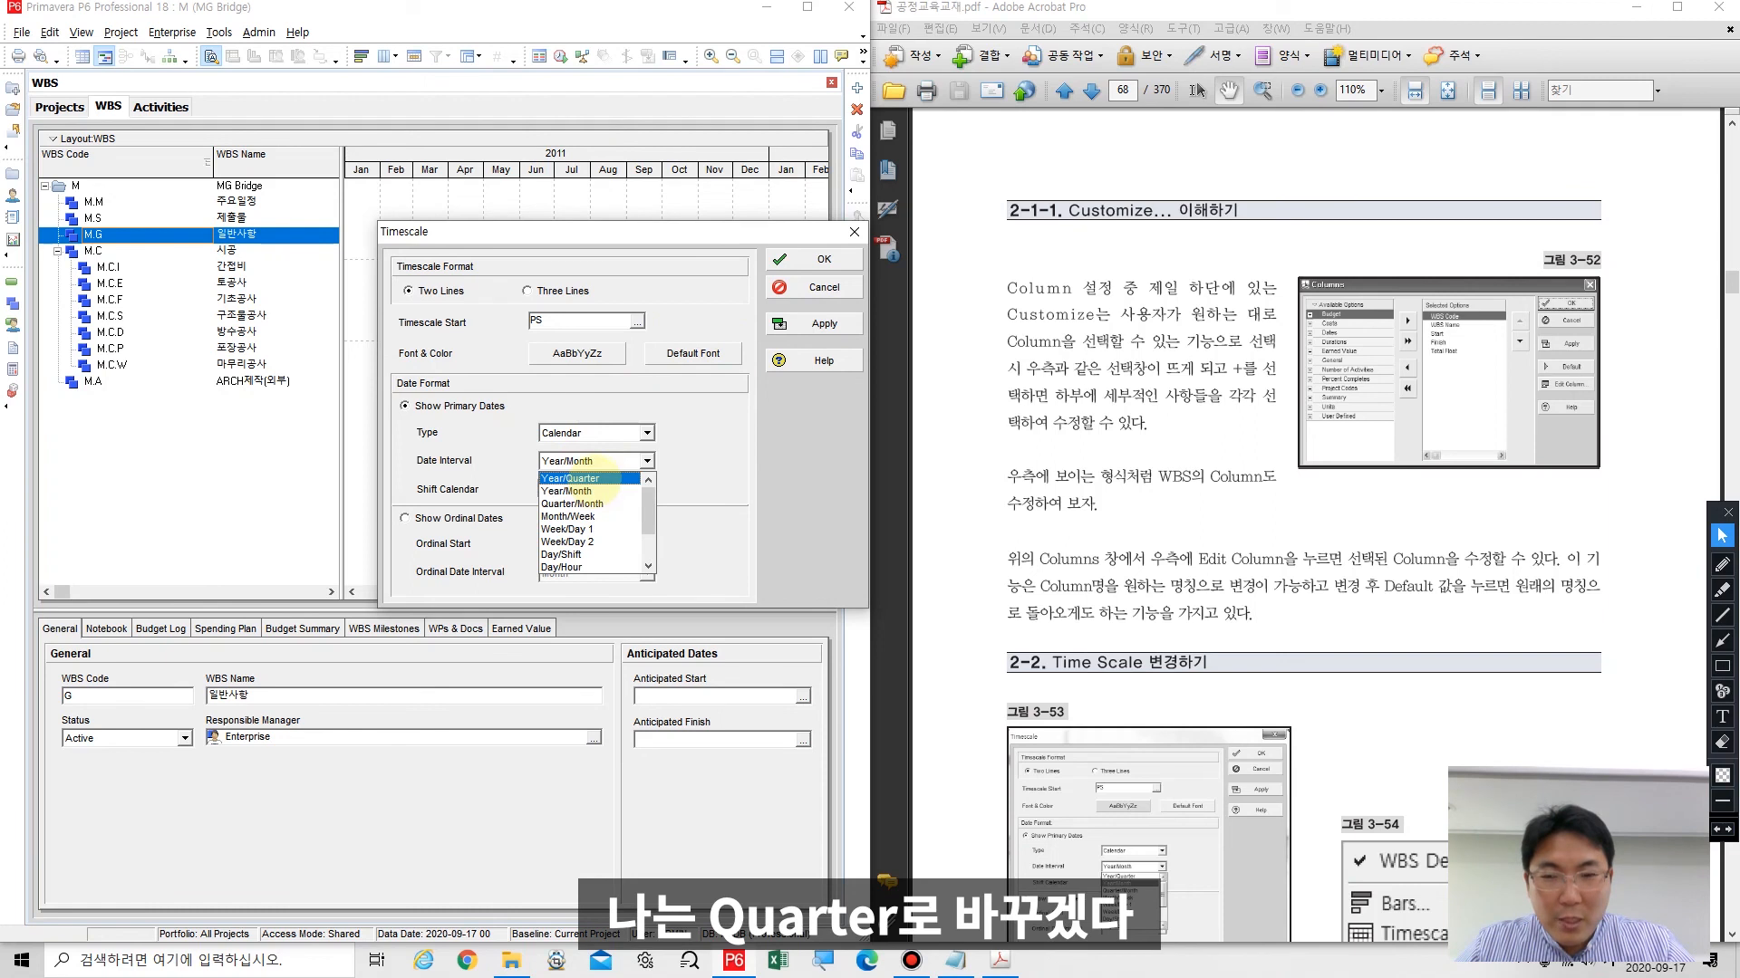
pyautogui.click(594, 479)
pyautogui.click(806, 326)
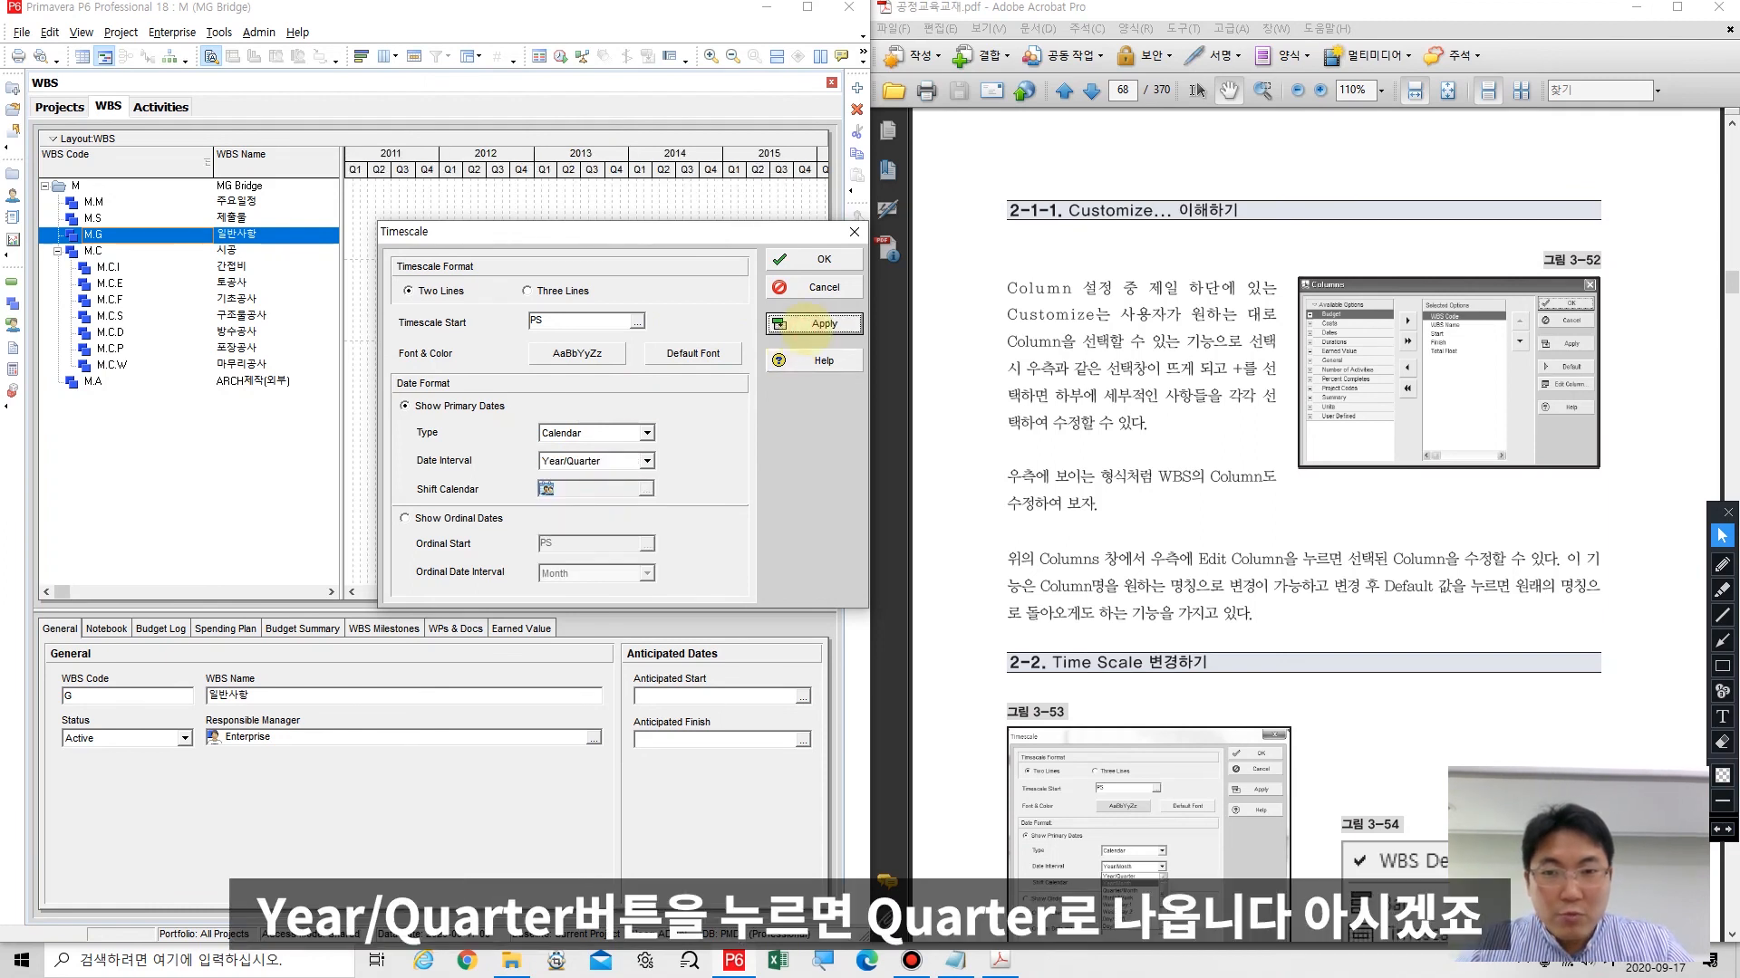
# Step: Return the timescale's date interval to Year/Month and apply it to the Gantt chart
pyautogui.click(594, 461)
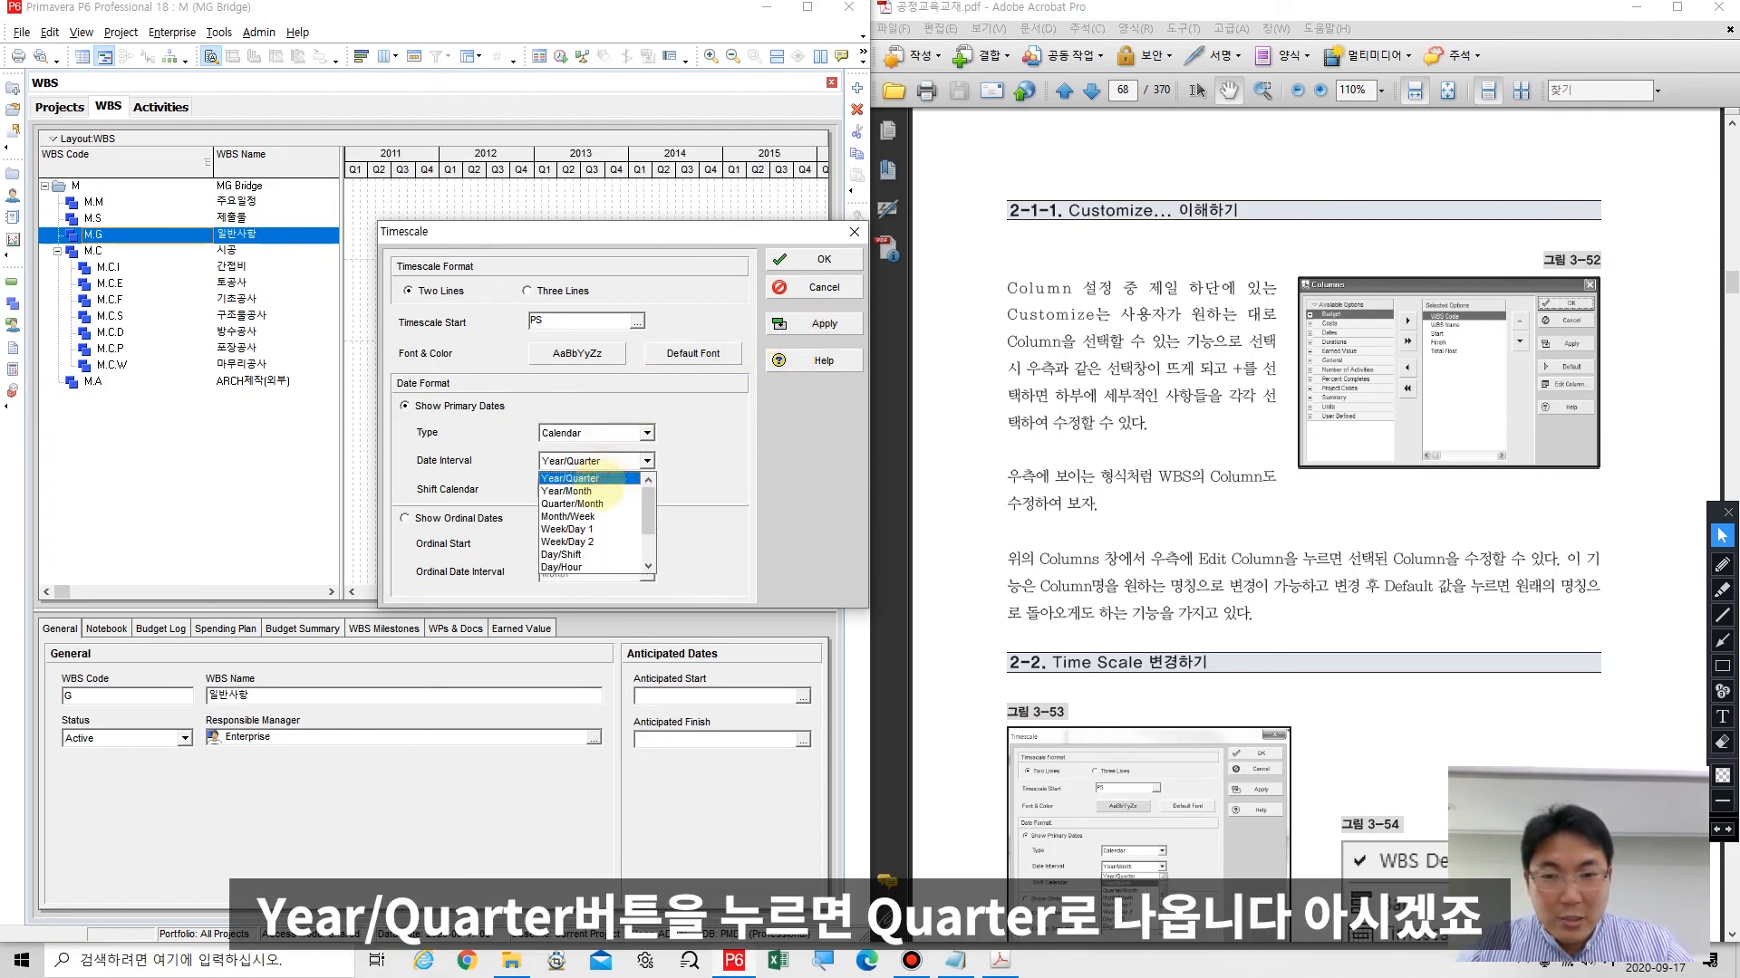
pyautogui.click(598, 491)
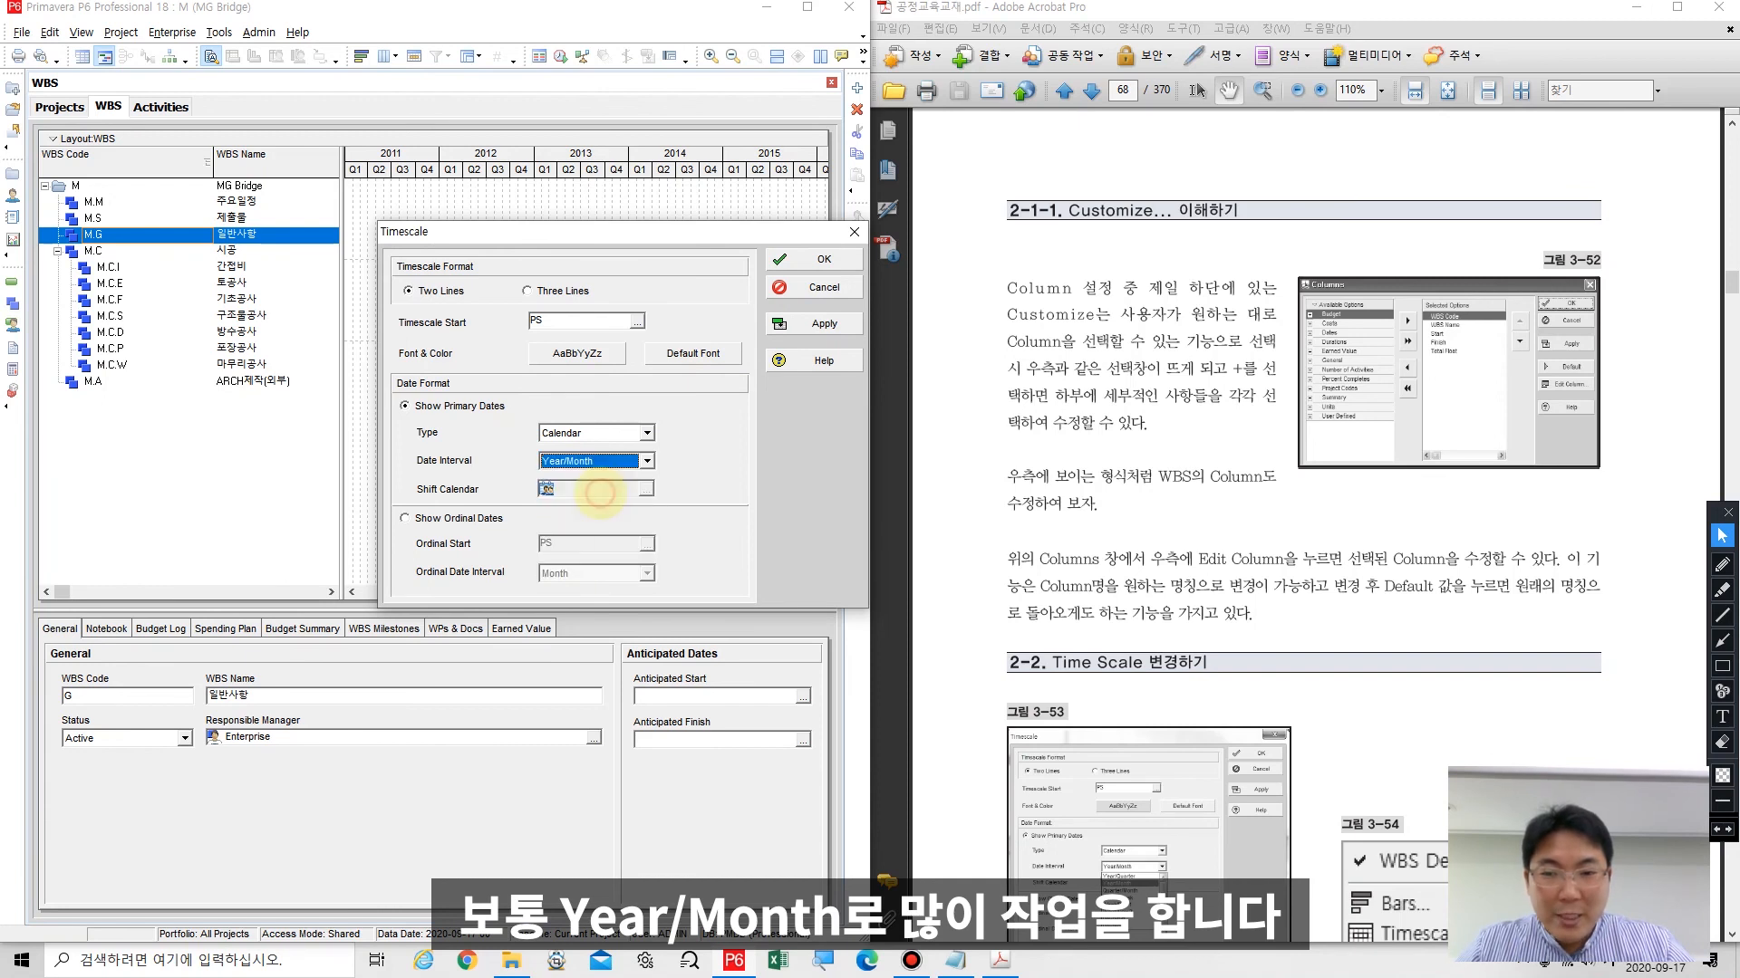
pyautogui.click(797, 323)
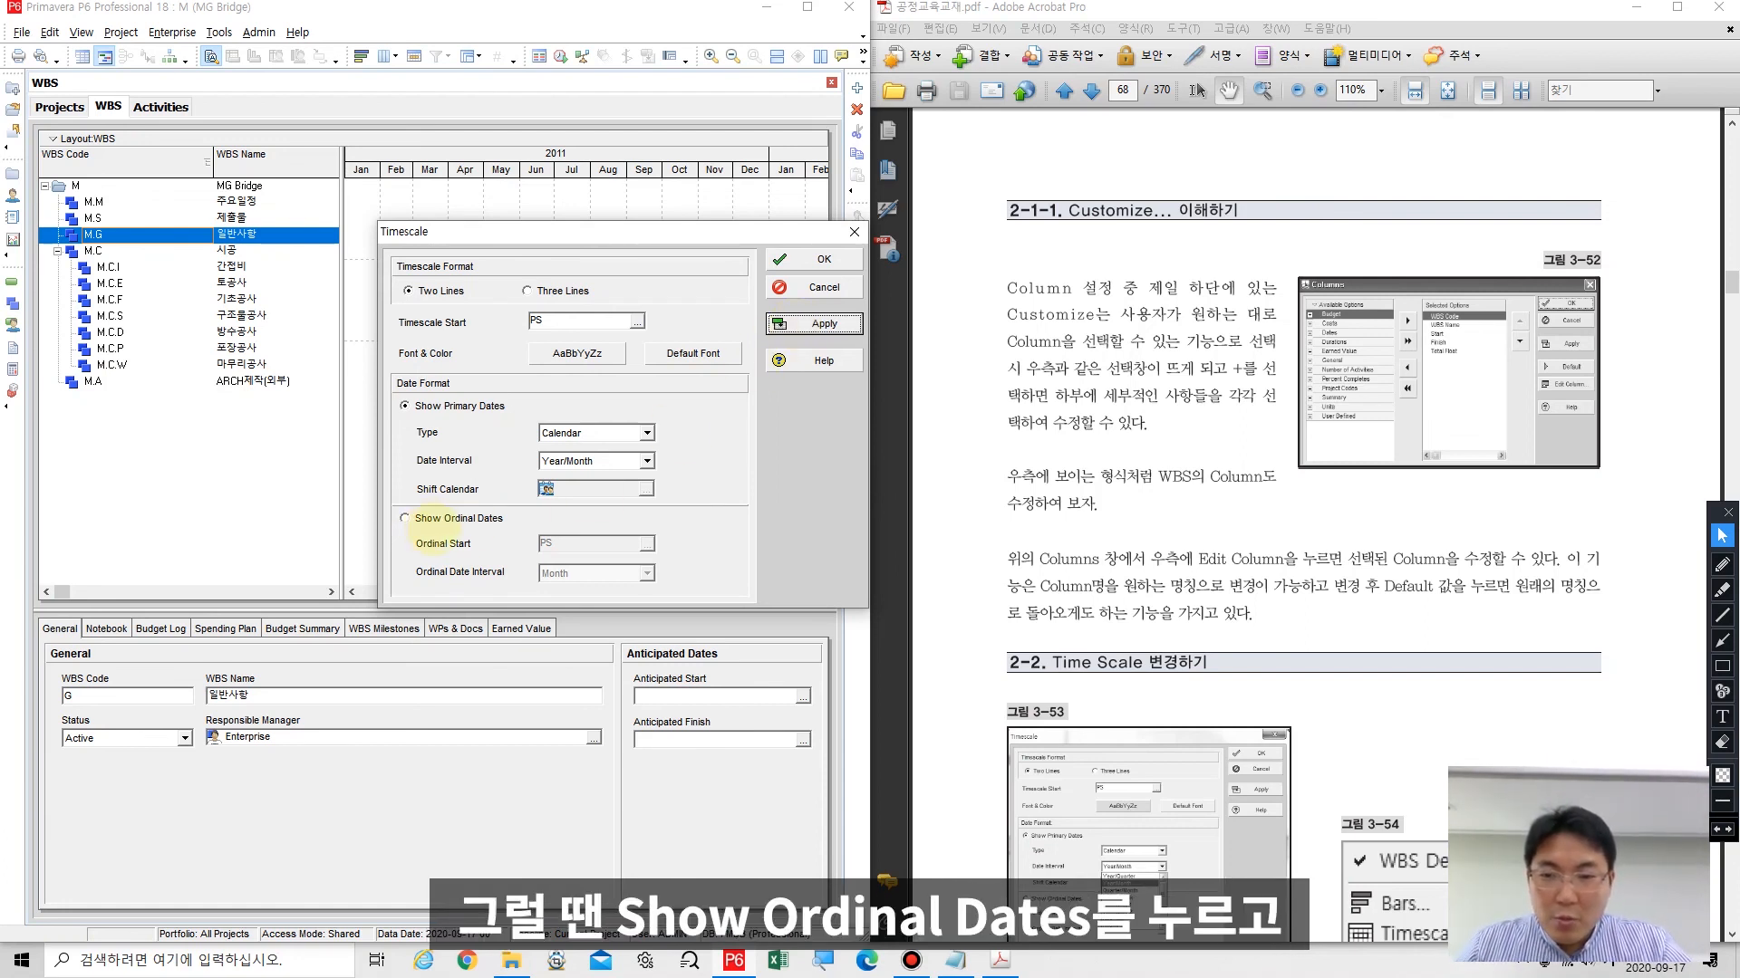
# Step: Apply ordinal dates by Month to the timescale for comparison, then restore primary dates and accept the timescale settings
pyautogui.click(404, 518)
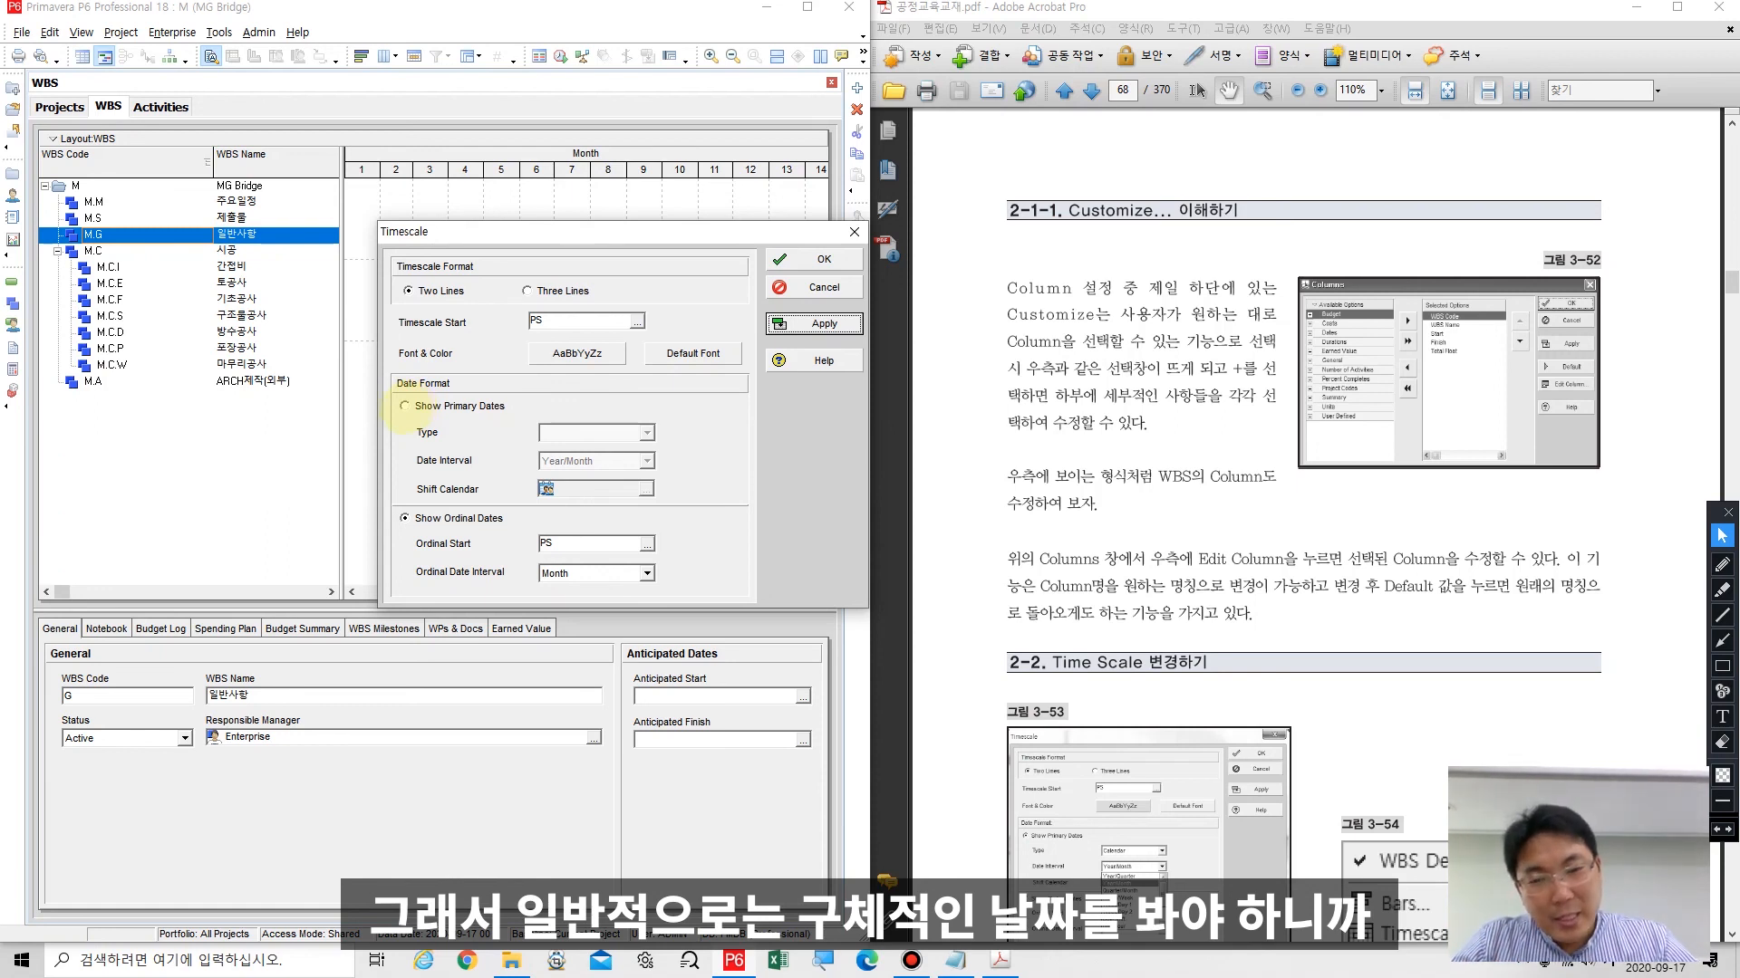
pyautogui.click(405, 406)
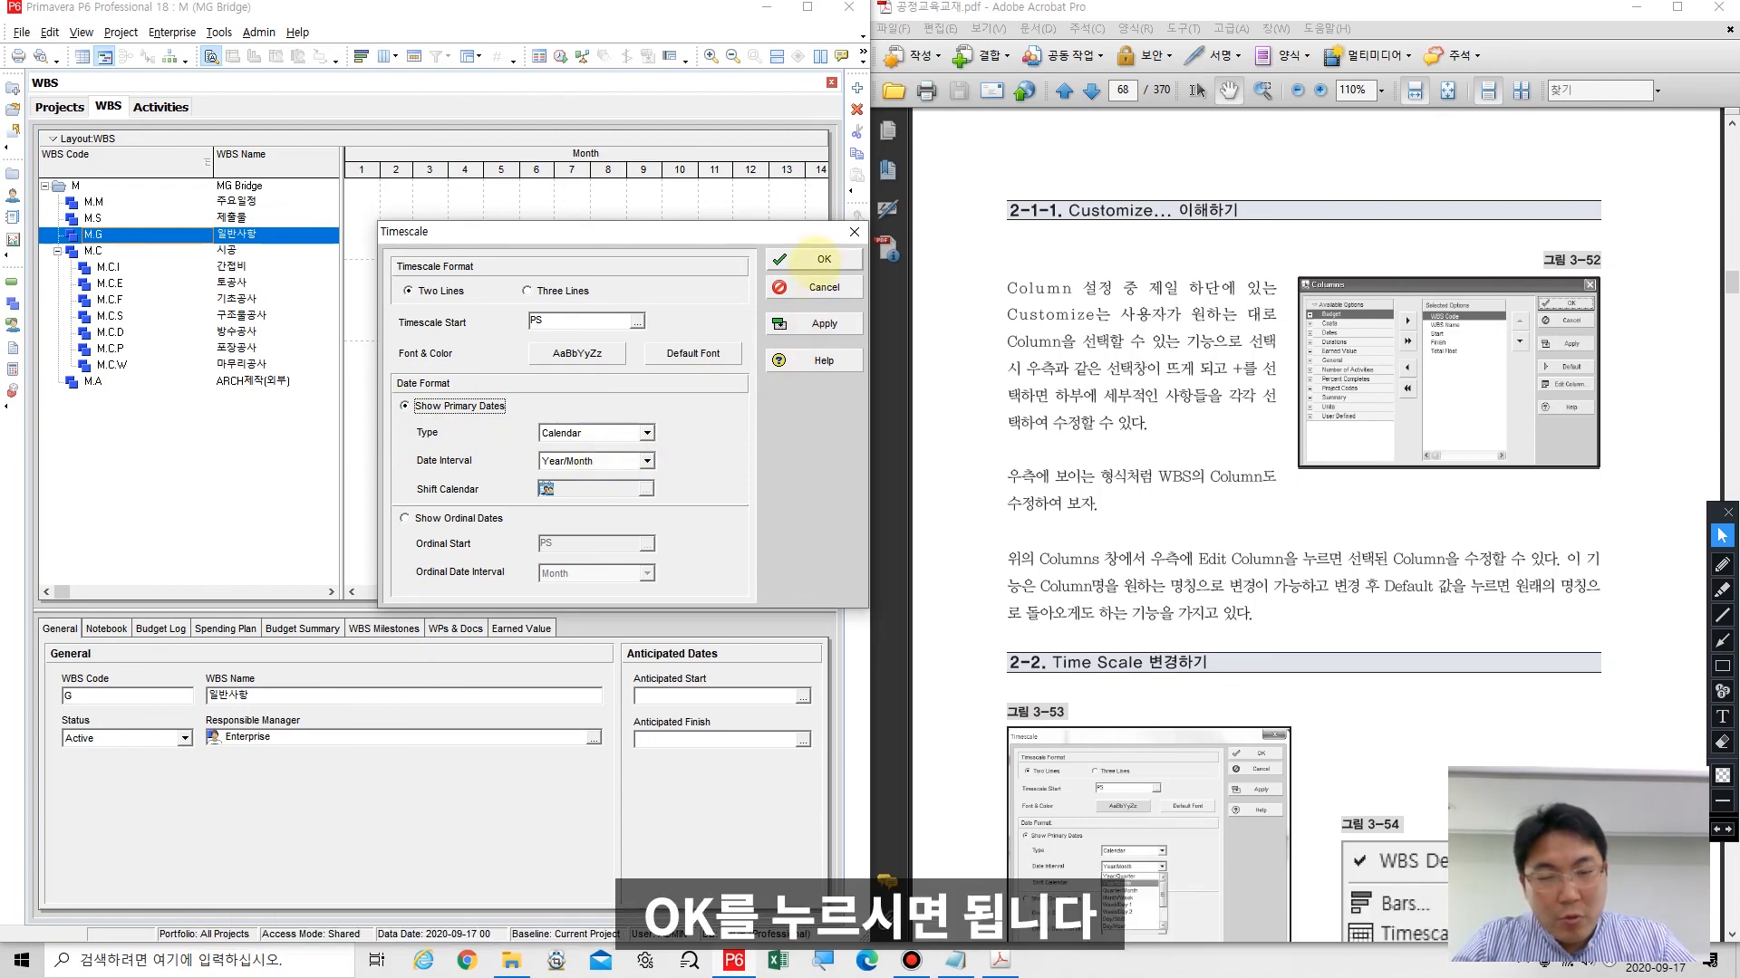
pyautogui.click(807, 264)
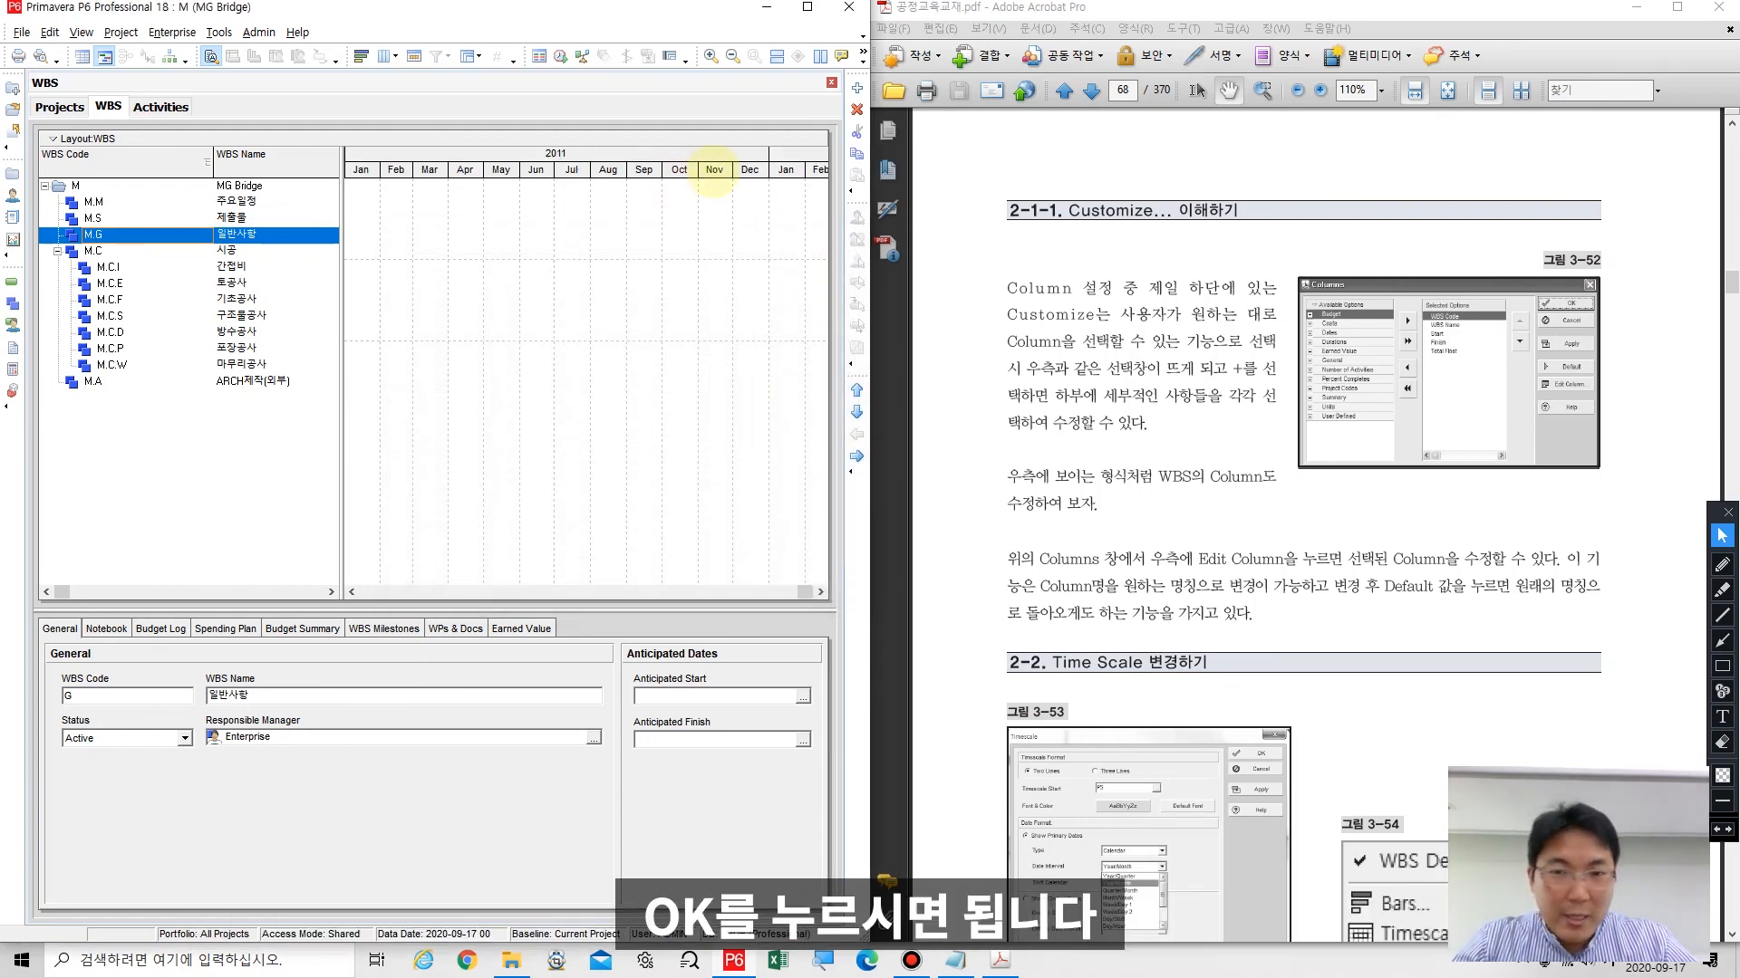
# Step: Compress the Gantt chart's timeline by narrowing its month columns so that part of 2010 also fits
pyautogui.moveTo(725, 170); pyautogui.dragTo(607, 181)
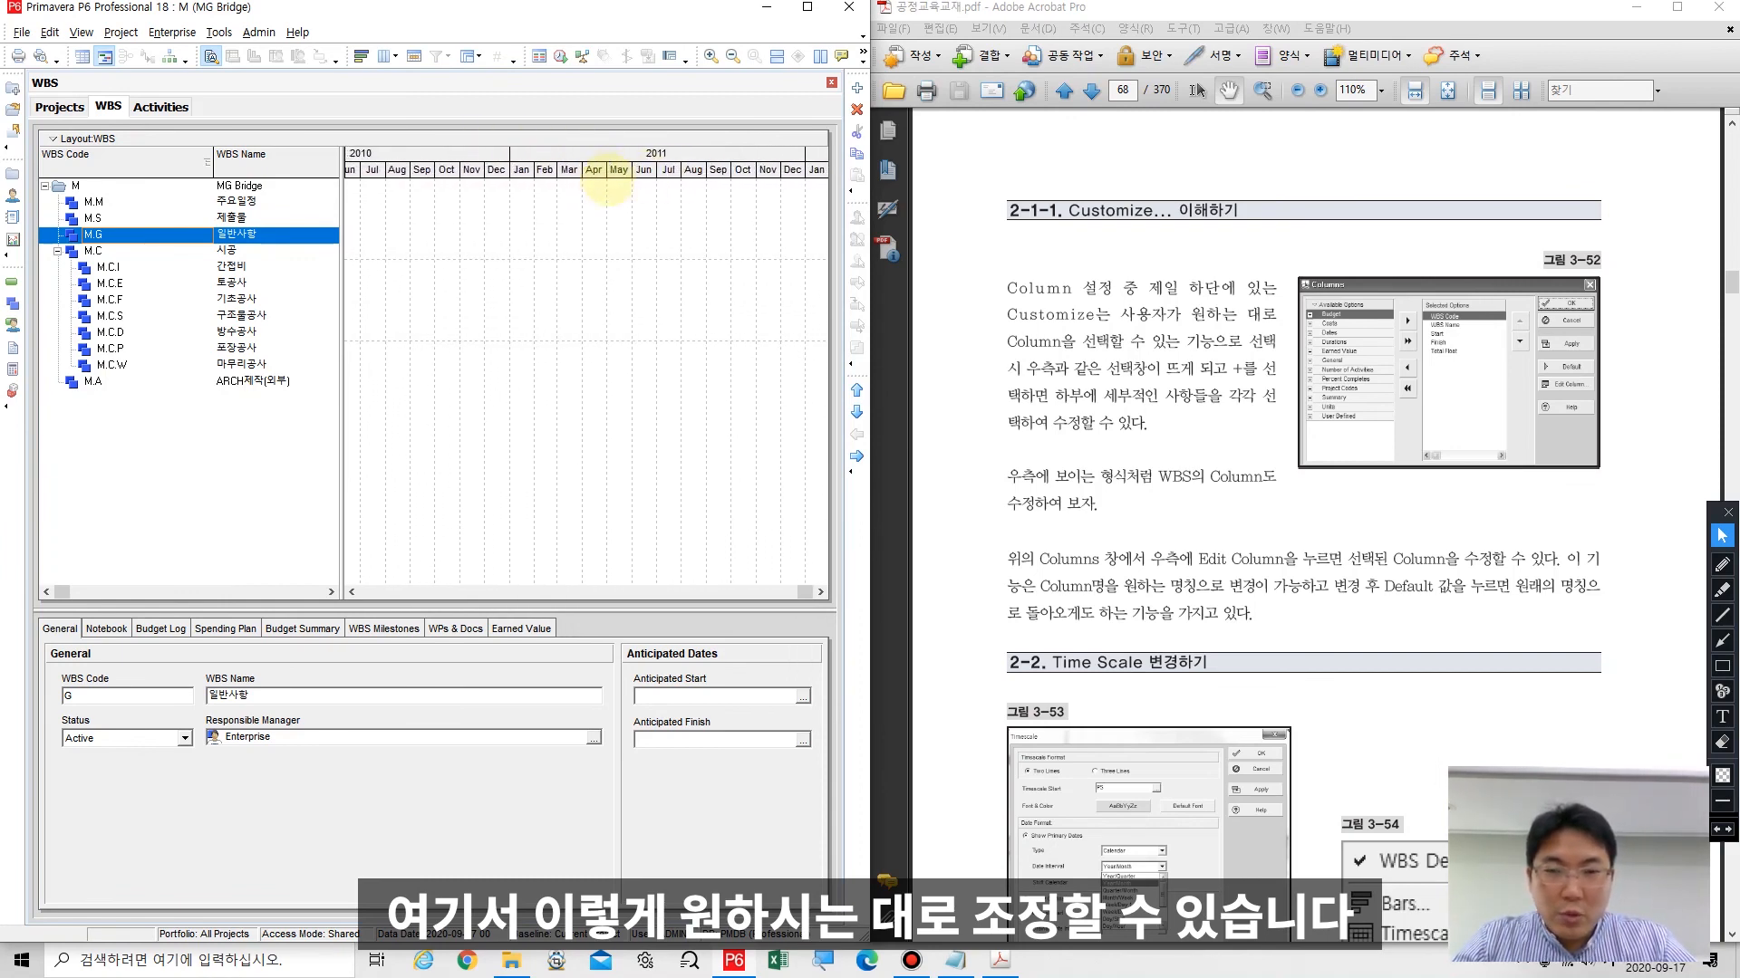